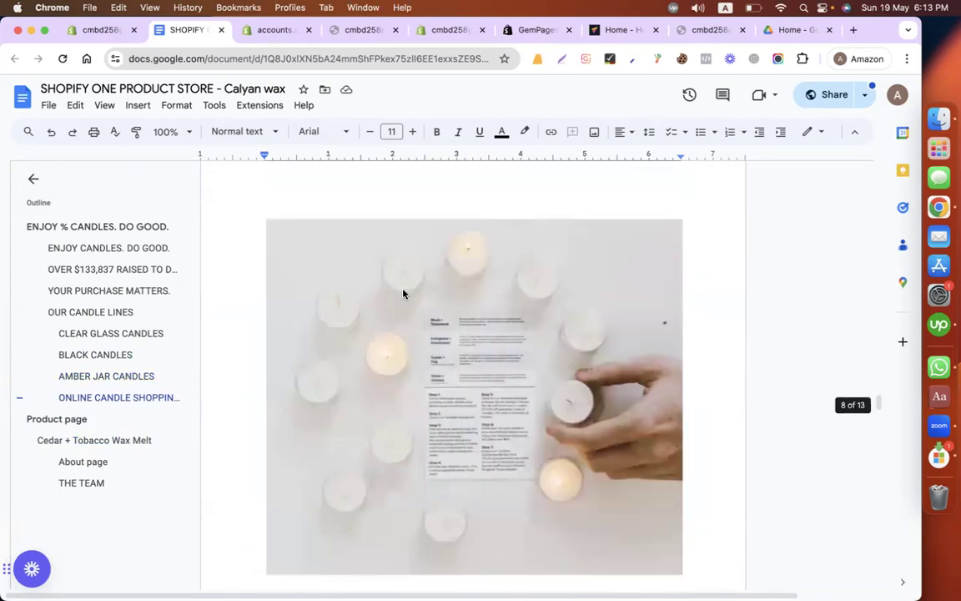
Step: Switch from the store document to the Shopify admin and open the product list to preview CLEAR GLASS CANDLES on the online store
scroll(403, 292, down, 5)
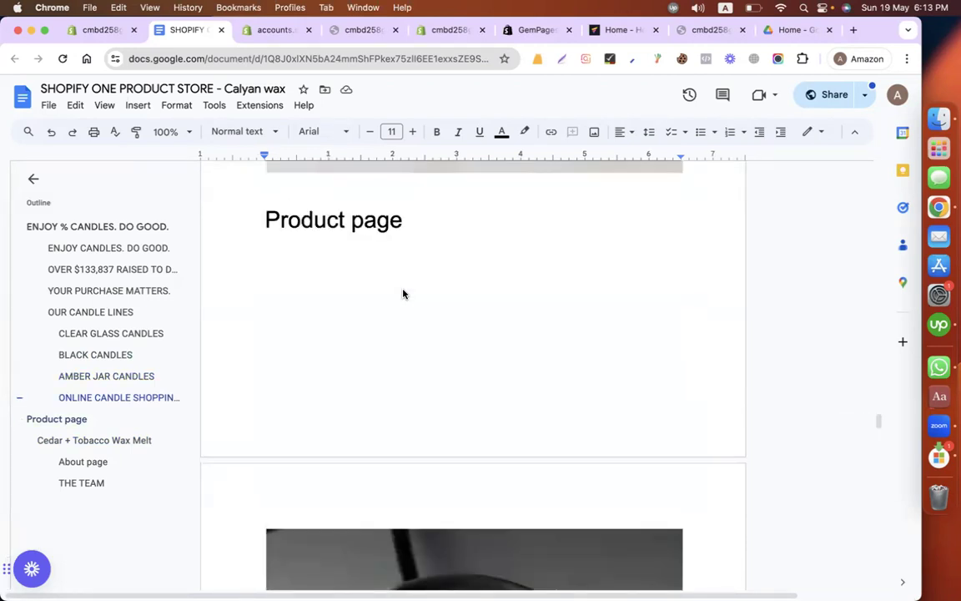
scroll(403, 293, down, 1)
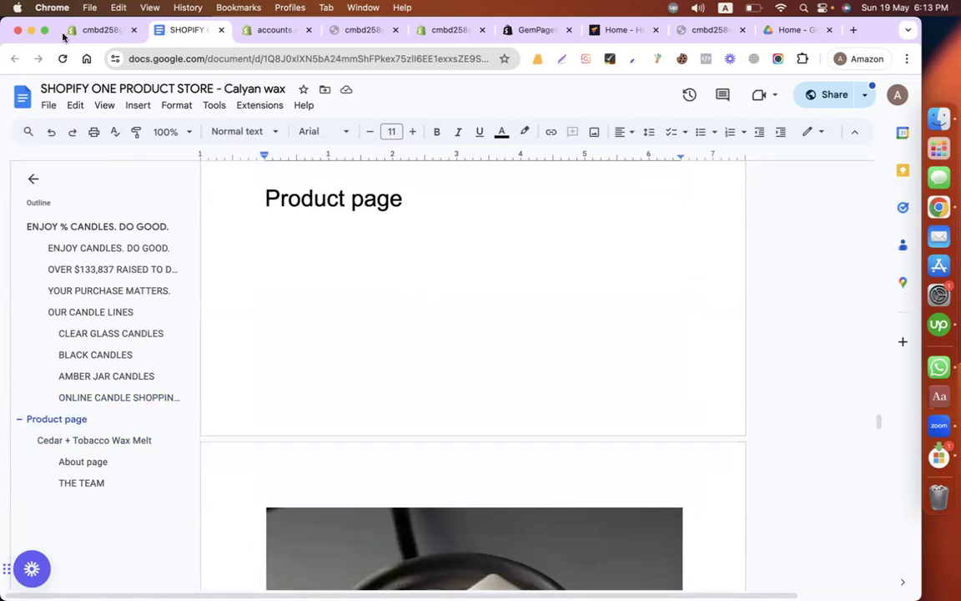
click(97, 30)
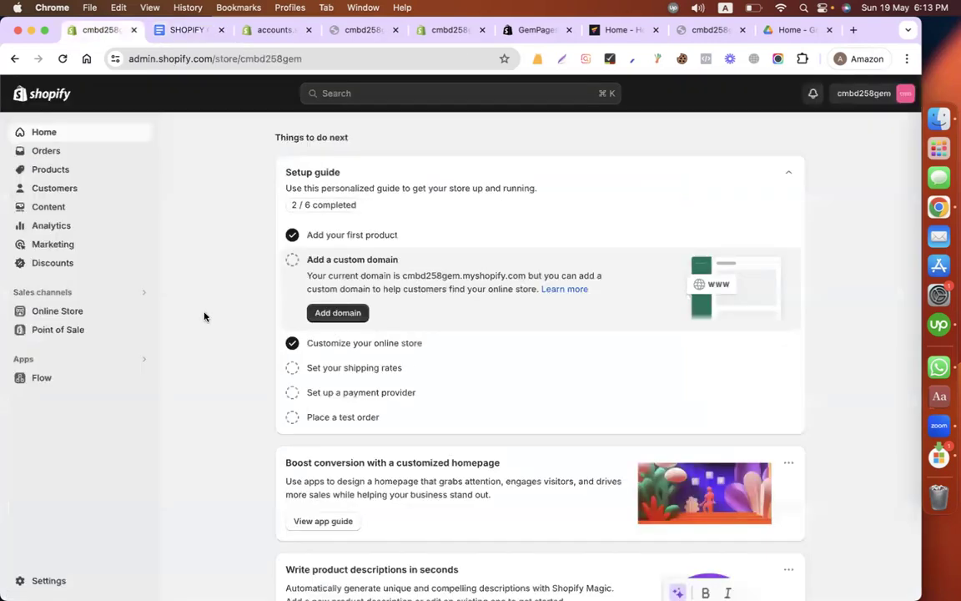
click(52, 170)
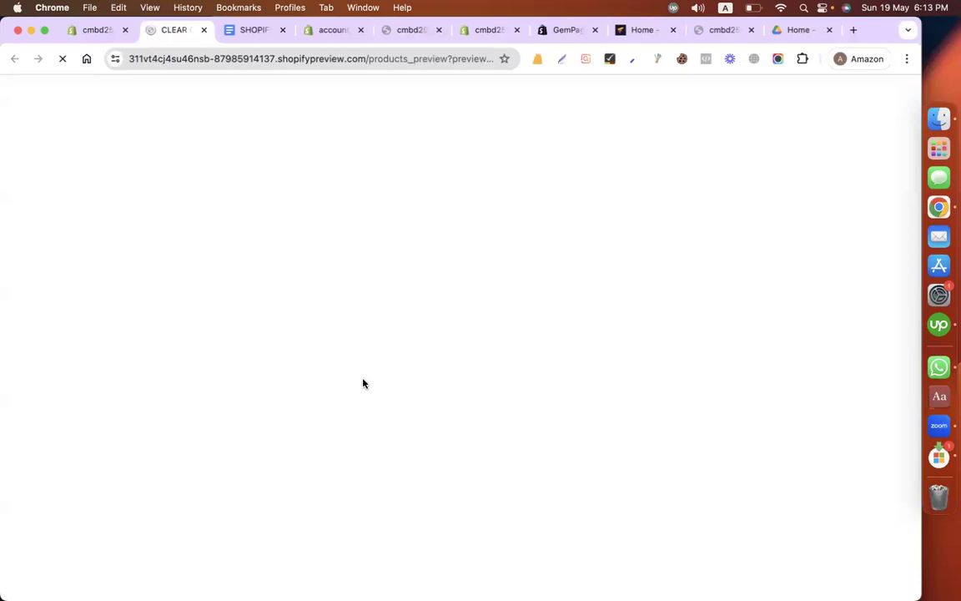
Step: Examine the CLEAR GLASS CANDLES preview page, including its image, title, price, quantity selector and purchase options
scroll(743, 432, down, 5)
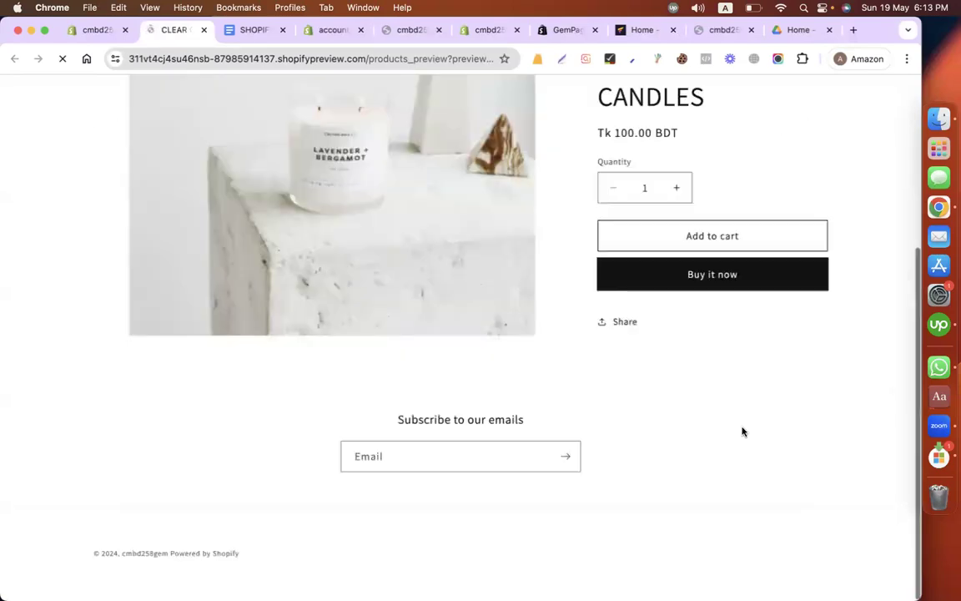
scroll(744, 431, up, 5)
scroll(825, 338, down, 3)
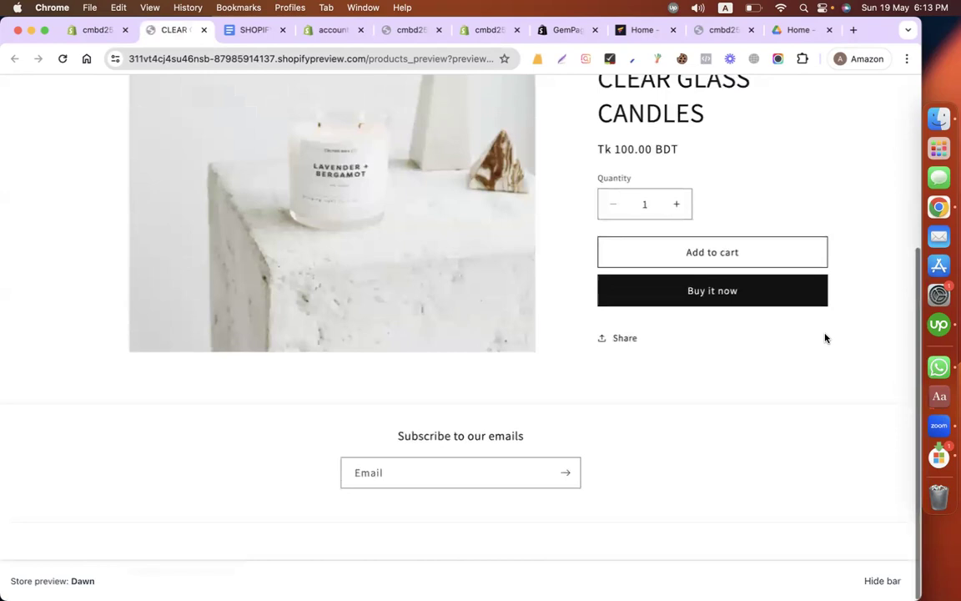
scroll(680, 322, up, 3)
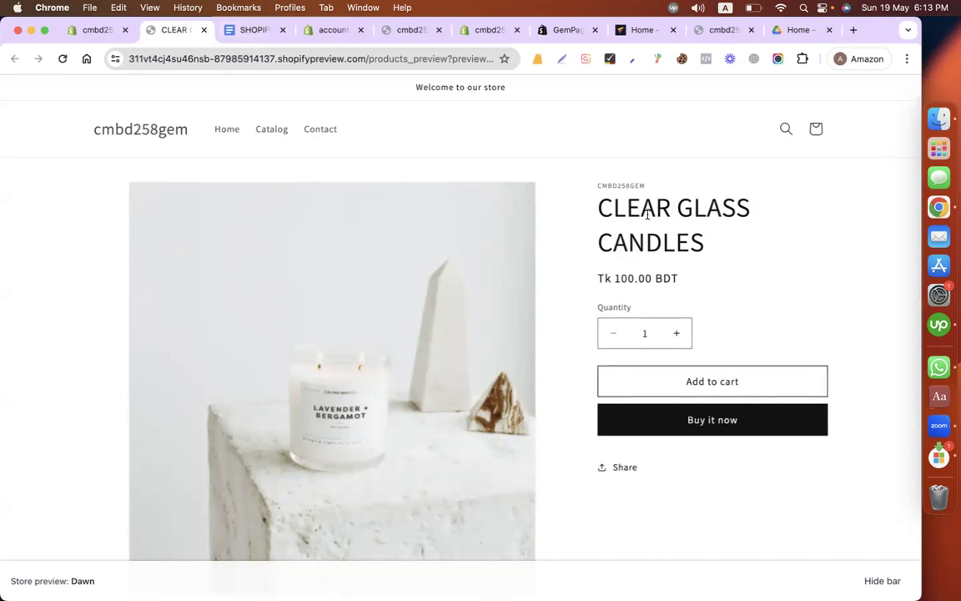
scroll(583, 333, down, 1)
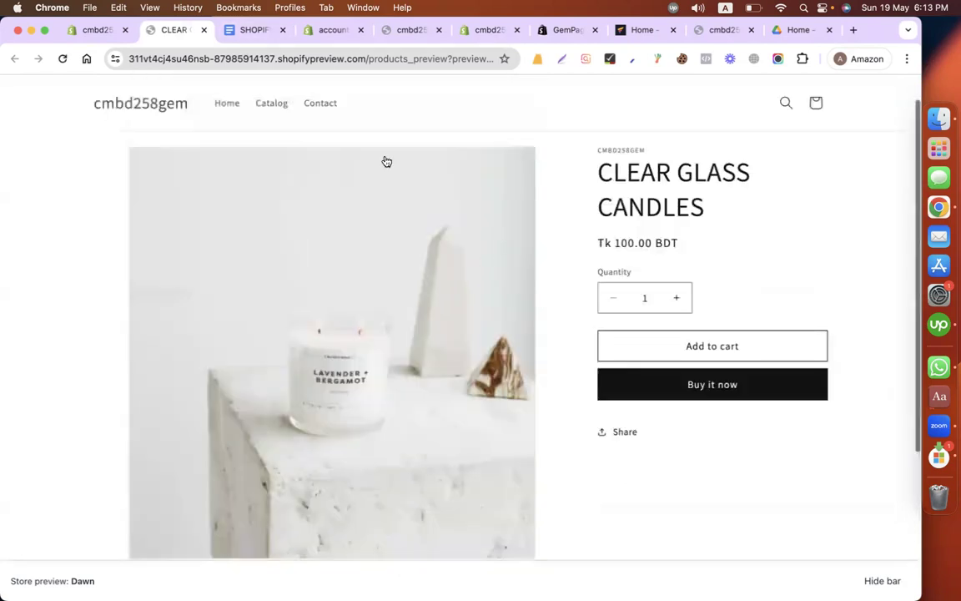
Step: Read the document's Product page section, covering the Cedar + Tobacco Wax Melt image, price, description, features, shipping, tax and payment notes
click(253, 31)
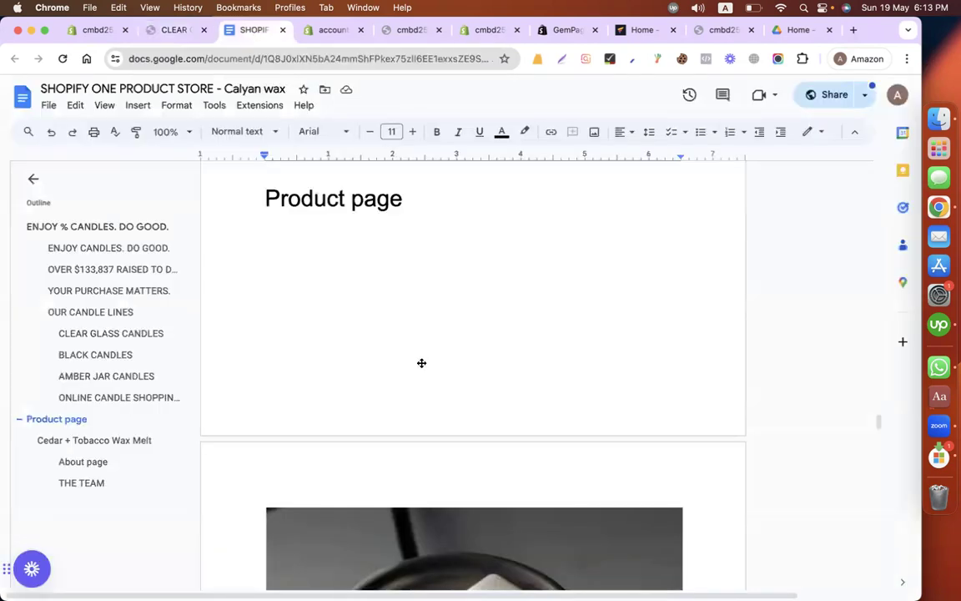
scroll(421, 363, down, 5)
scroll(511, 354, down, 4)
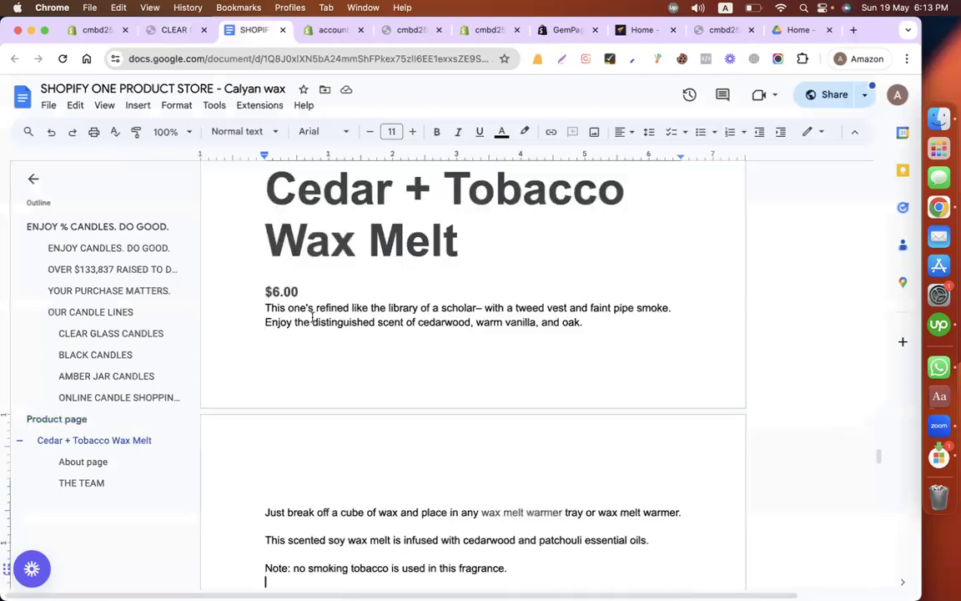
scroll(317, 311, down, 4)
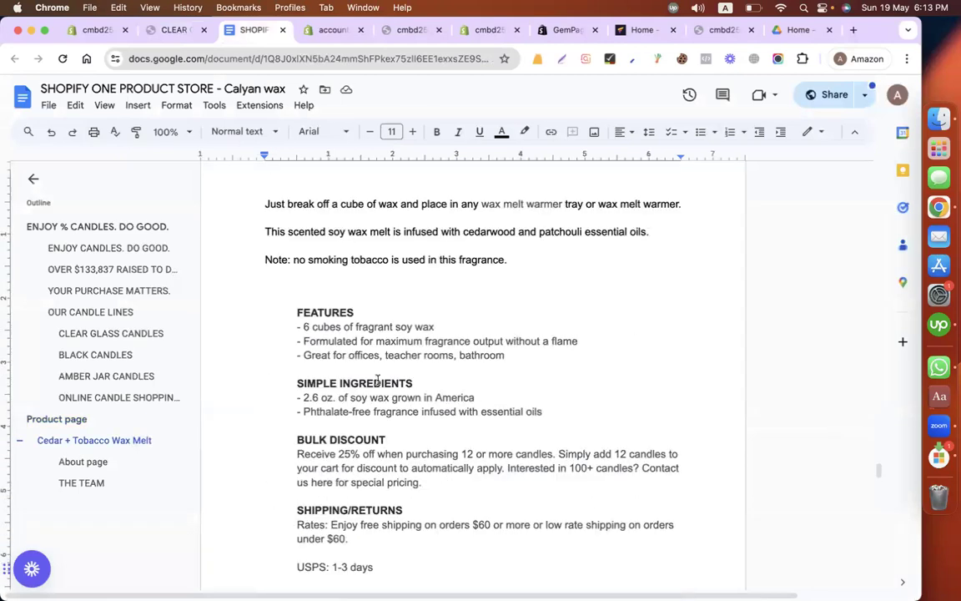
drag(311, 313, 373, 383)
scroll(370, 348, down, 2)
scroll(306, 303, down, 1)
drag(306, 303, 366, 362)
scroll(368, 367, down, 1)
scroll(272, 310, down, 1)
click(272, 311)
scroll(271, 309, down, 1)
scroll(270, 308, down, 5)
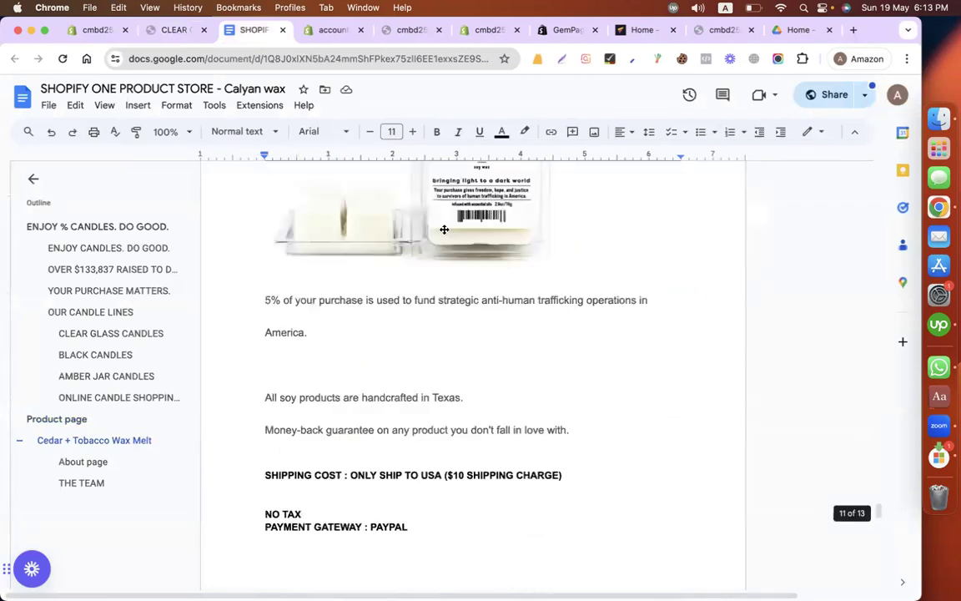
drag(463, 404, 575, 390)
click(575, 391)
scroll(575, 390, up, 6)
scroll(575, 390, down, 3)
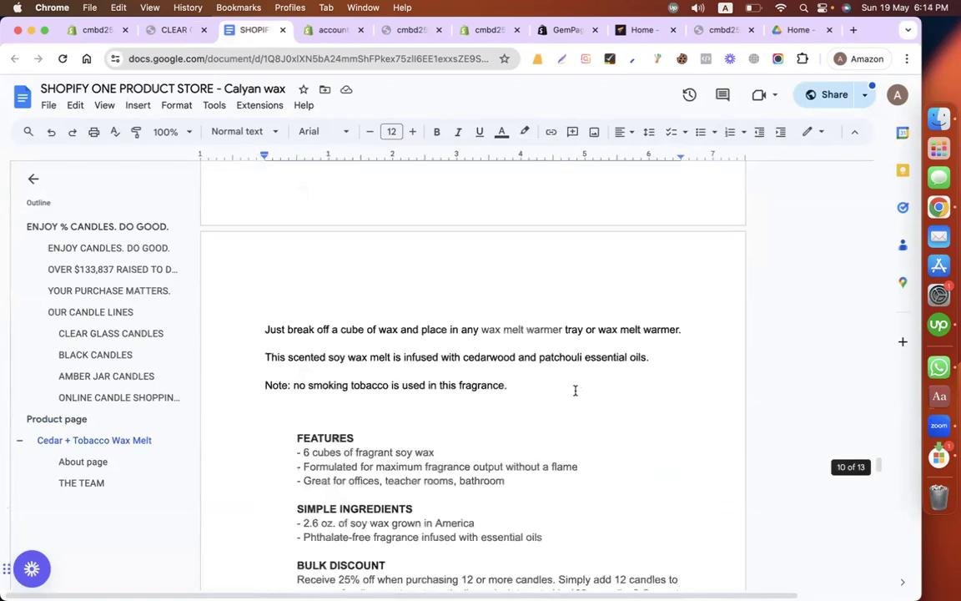
scroll(575, 391, up, 3)
scroll(574, 390, up, 4)
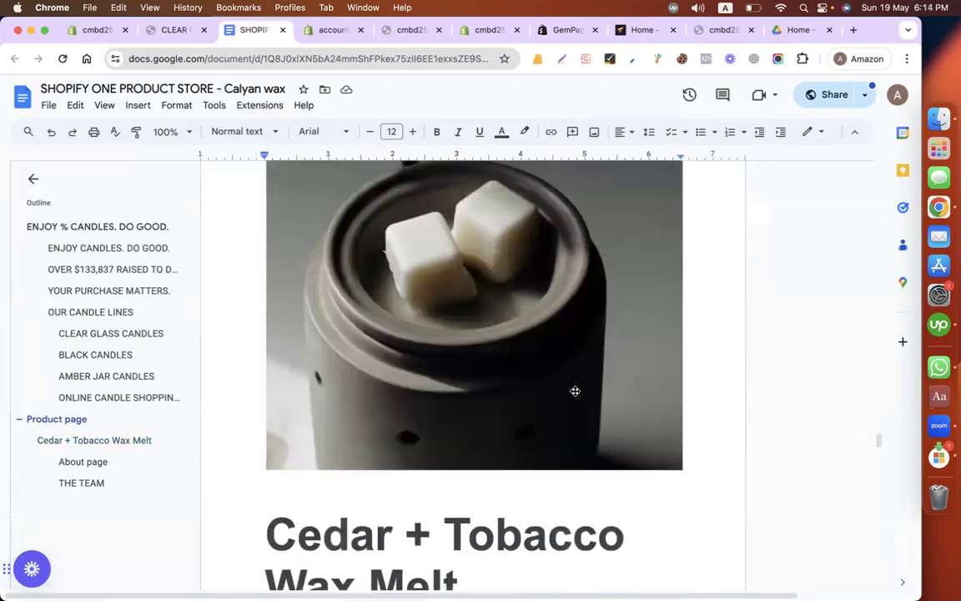
scroll(575, 391, up, 5)
scroll(575, 391, up, 5)
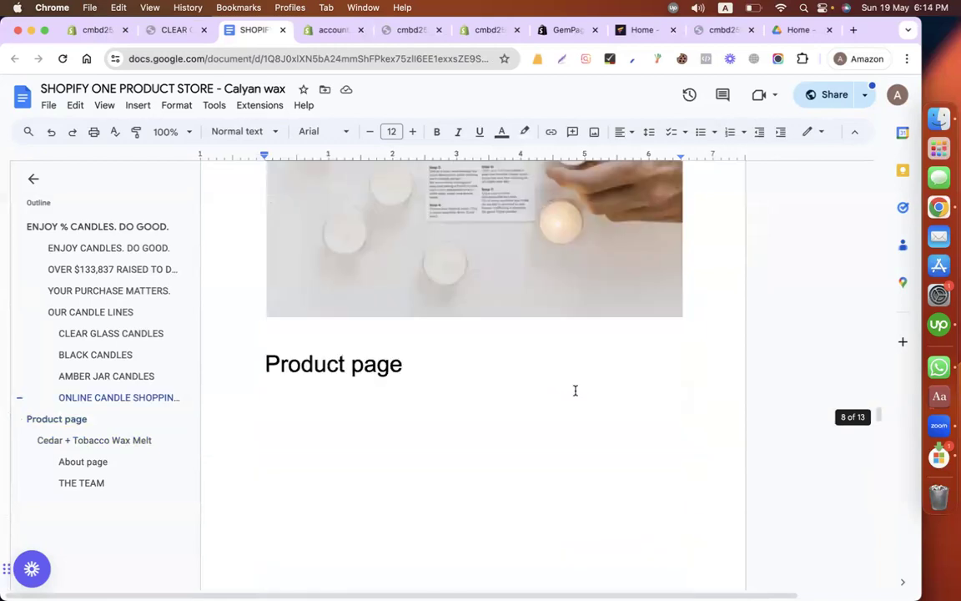
scroll(575, 390, down, 2)
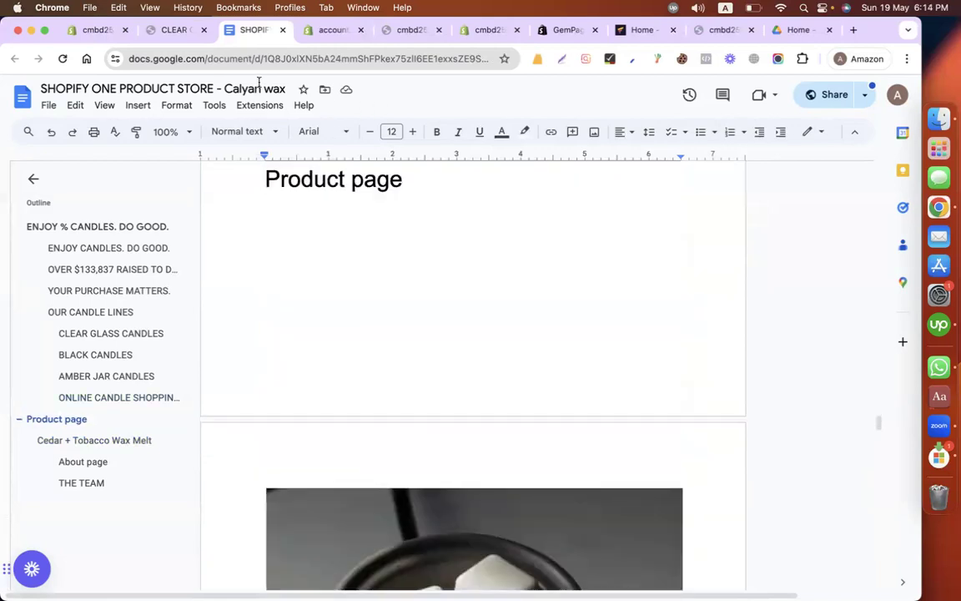
Step: Close the CLEAR GLASS CANDLES store preview and look again at the wax melt product image in the document
click(182, 30)
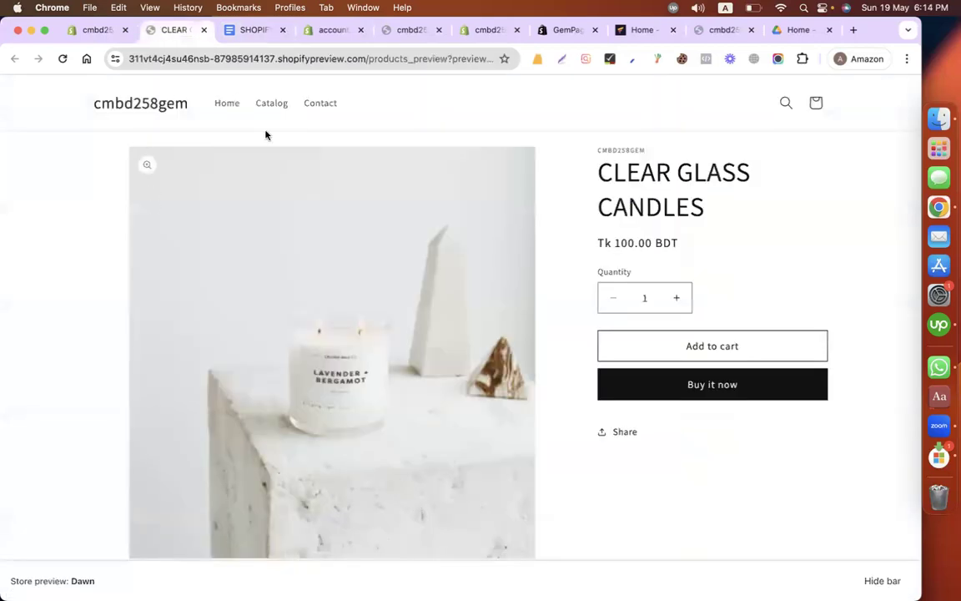
click(204, 30)
click(94, 30)
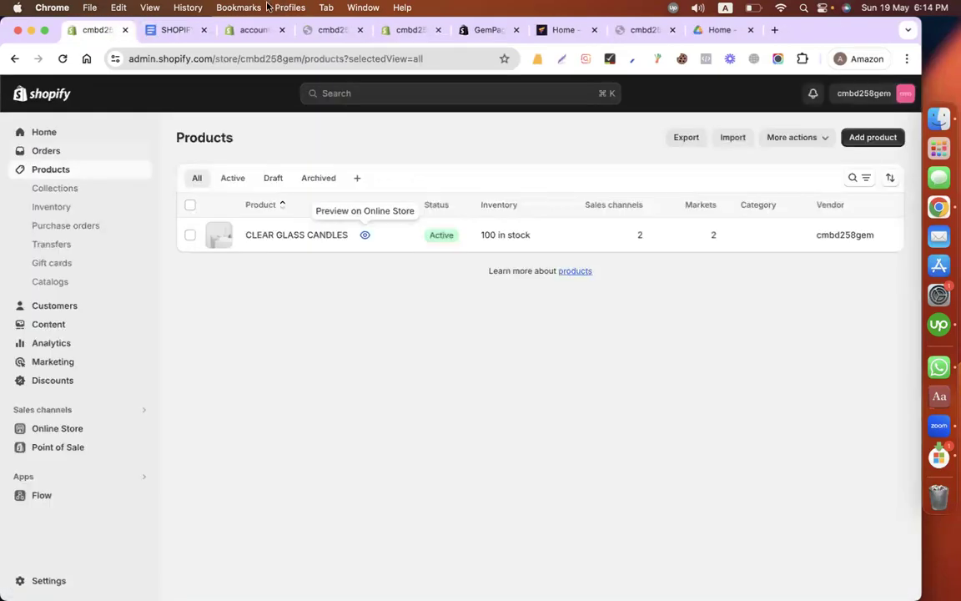
click(175, 26)
scroll(413, 324, down, 10)
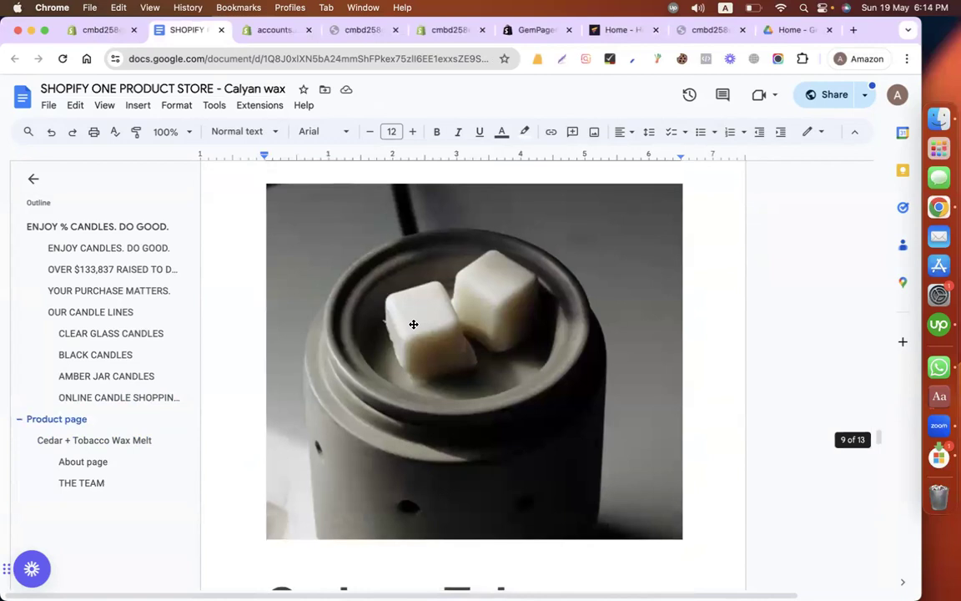
Step: Delete the CLEAR GLASS CANDLES product from the Shopify product list
click(94, 30)
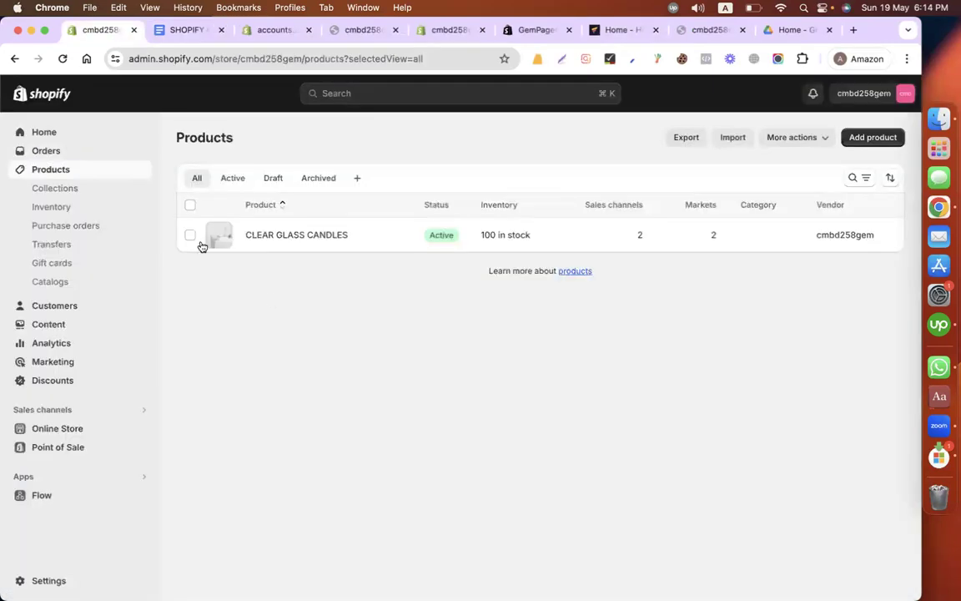
click(191, 234)
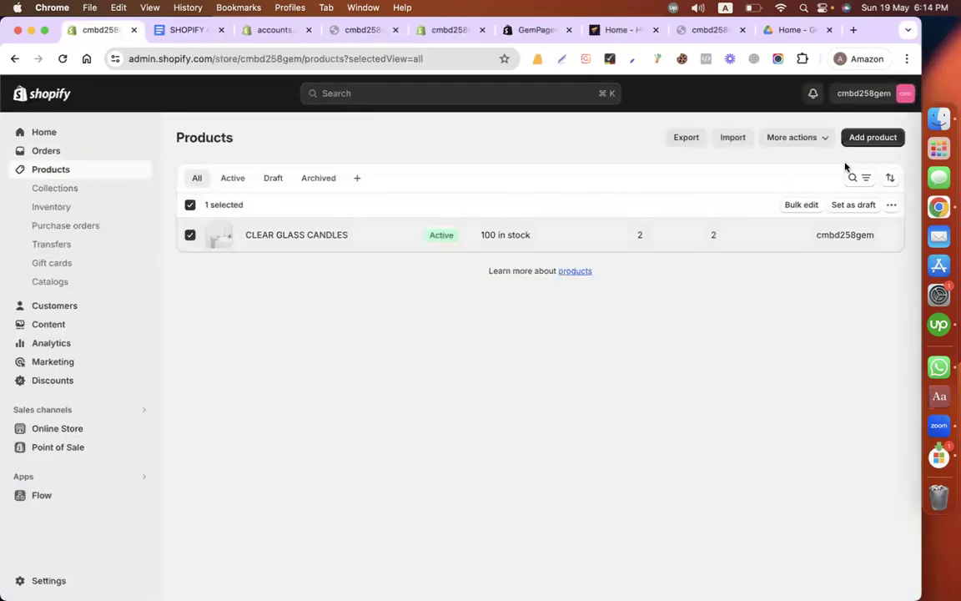
click(889, 206)
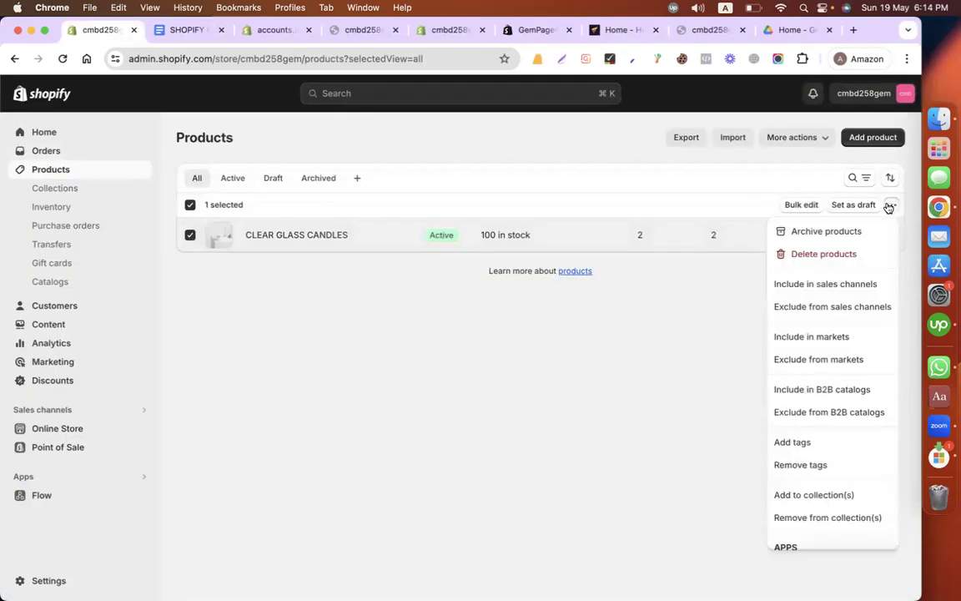
click(812, 254)
click(637, 374)
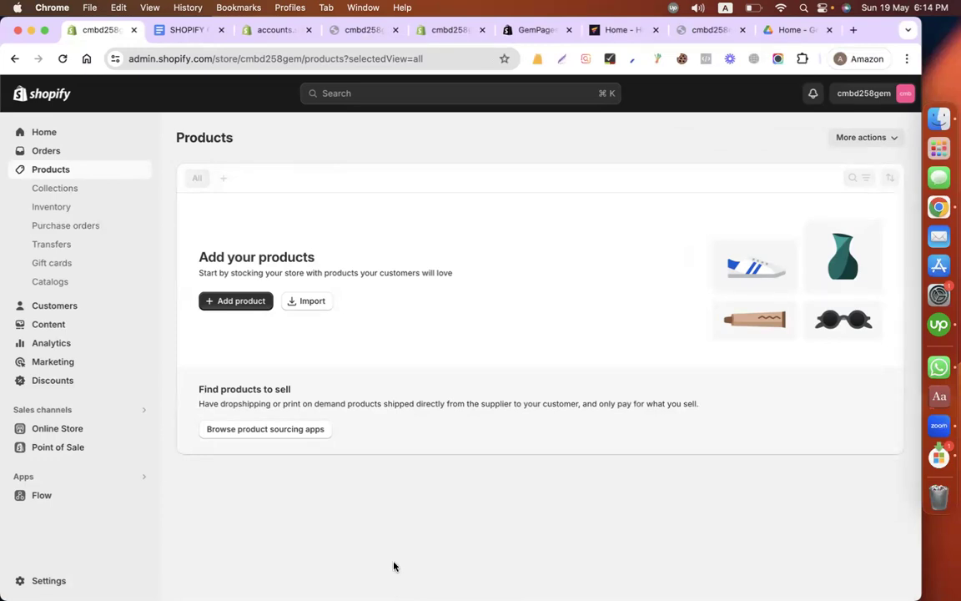
Step: Start a new product and give it the title "Cedar + Tobacco Wax Melt", copied from the document
click(248, 299)
click(190, 30)
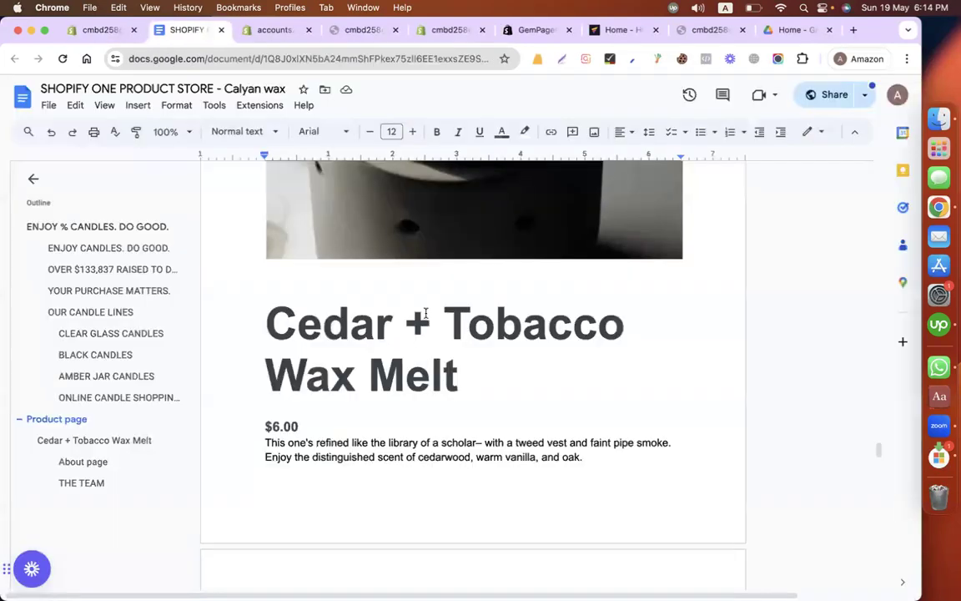
triple_click(457, 380)
click(89, 30)
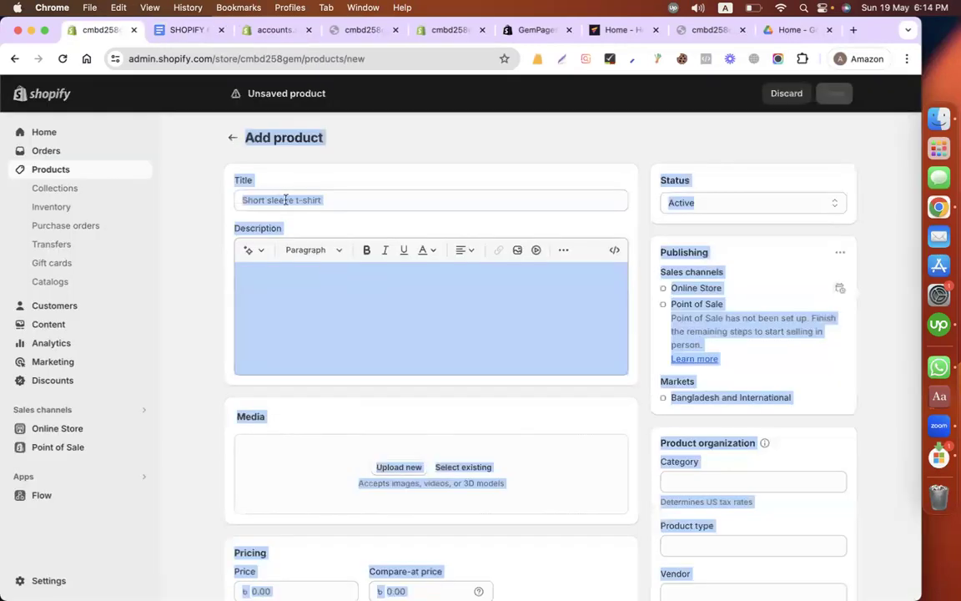
click(285, 200)
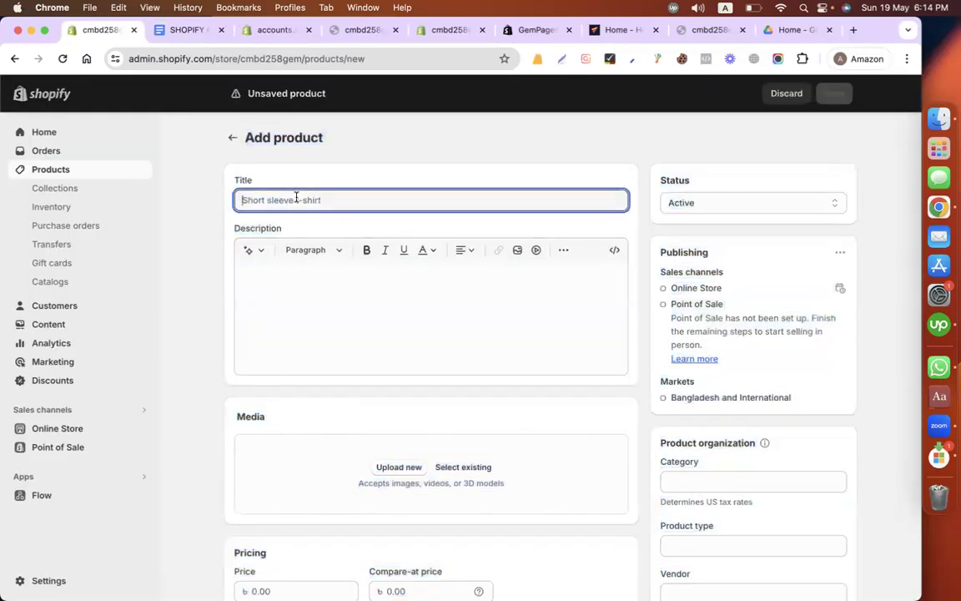
click(191, 33)
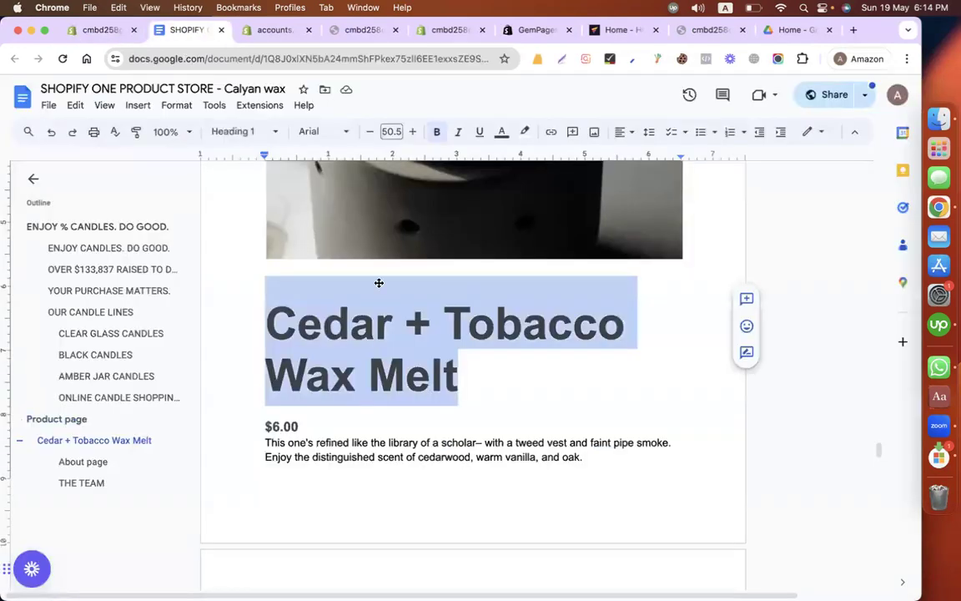
right_click(361, 325)
click(349, 243)
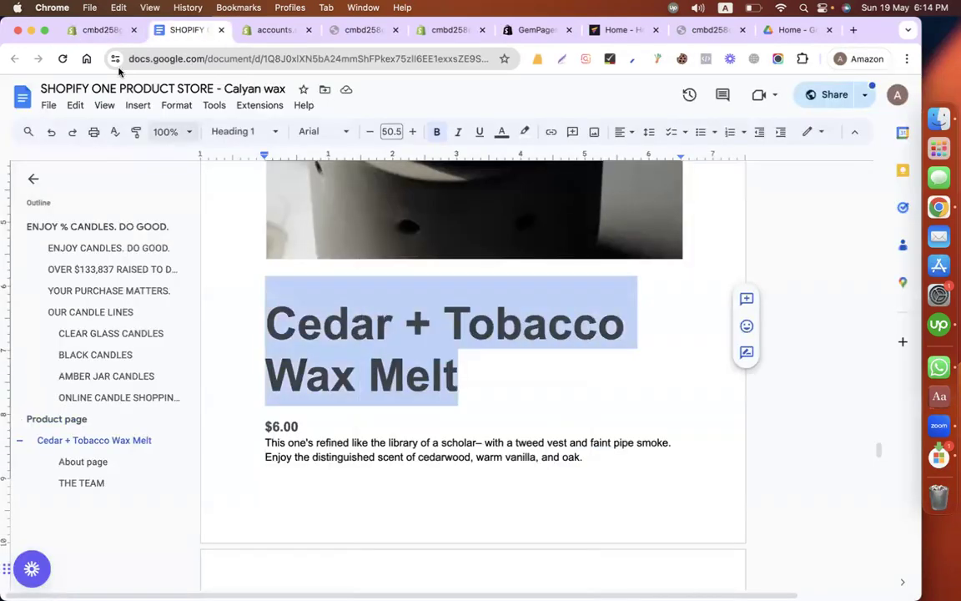
click(103, 31)
key(super+v)
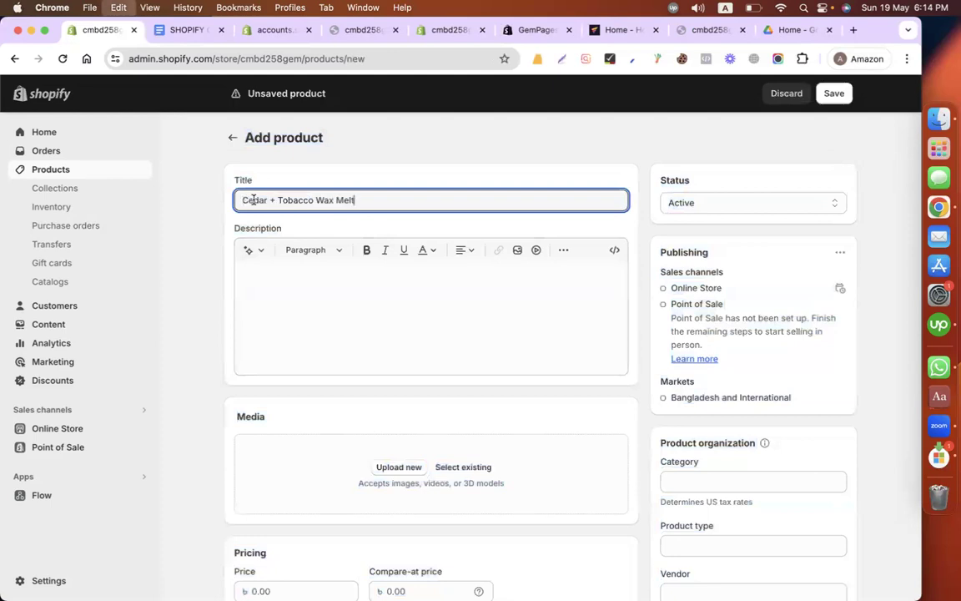
Step: Copy the paragraphs from "This one's refined" through "Note: no smoking tobacco is used in this fragrance." from the document into the product description
click(171, 32)
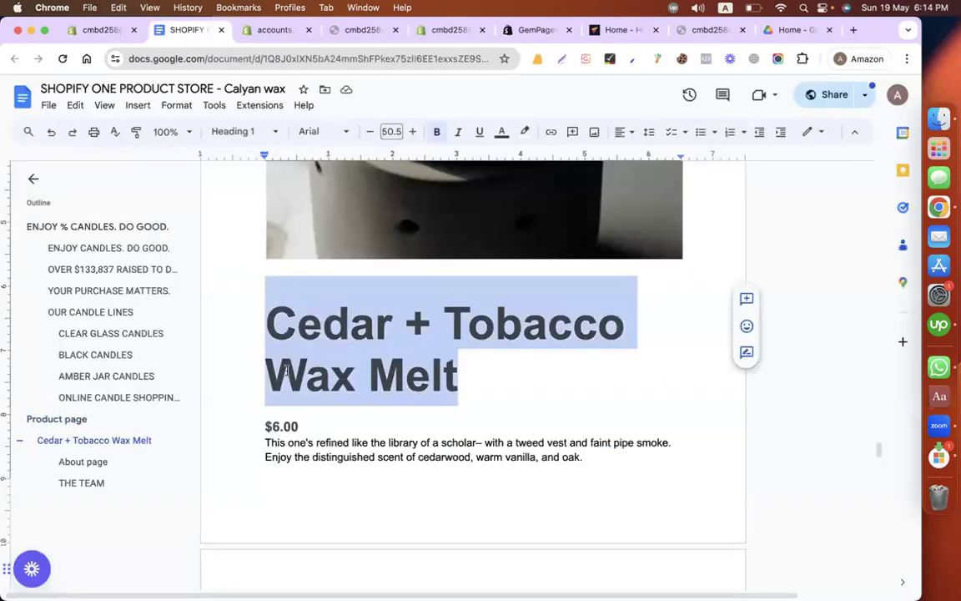
scroll(303, 400, down, 1)
drag(303, 401, 258, 402)
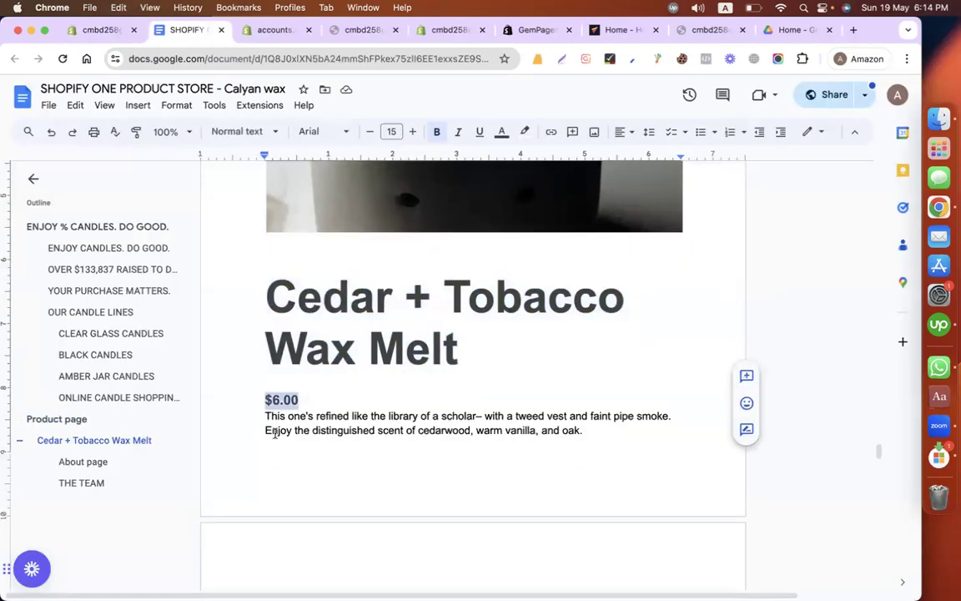
scroll(274, 433, down, 5)
drag(255, 211, 548, 482)
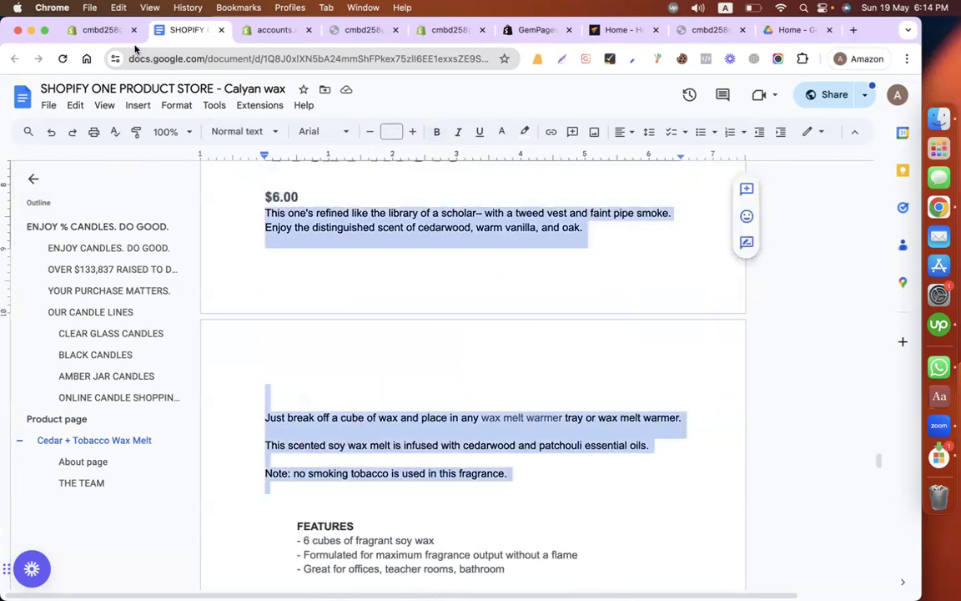
click(98, 30)
click(247, 306)
key(super+v)
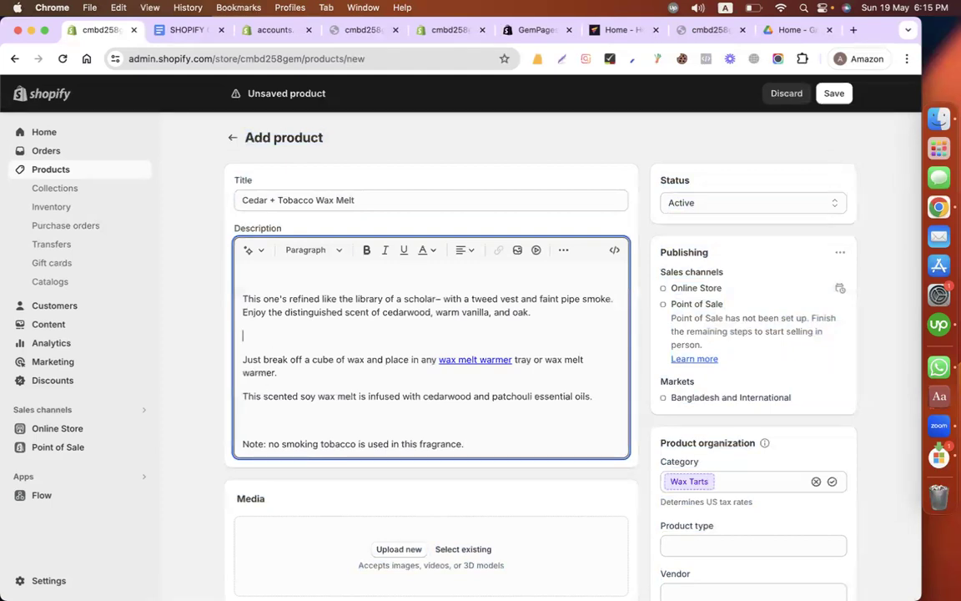
Step: Remove the extra blank lines between the paragraphs of the product description
key(BackSpace)
click(394, 390)
key(BackSpace)
scroll(409, 334, down, 5)
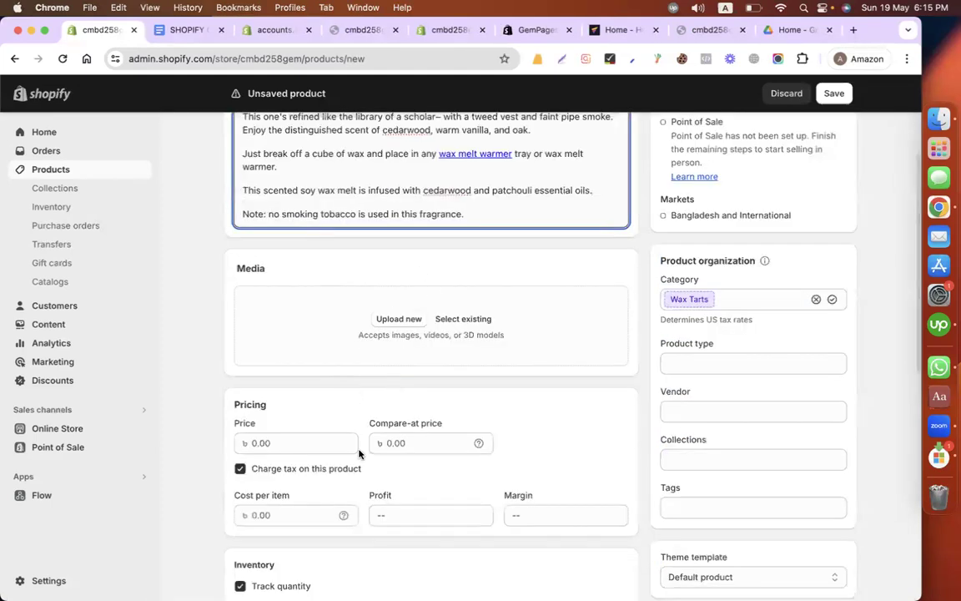
scroll(361, 451, down, 1)
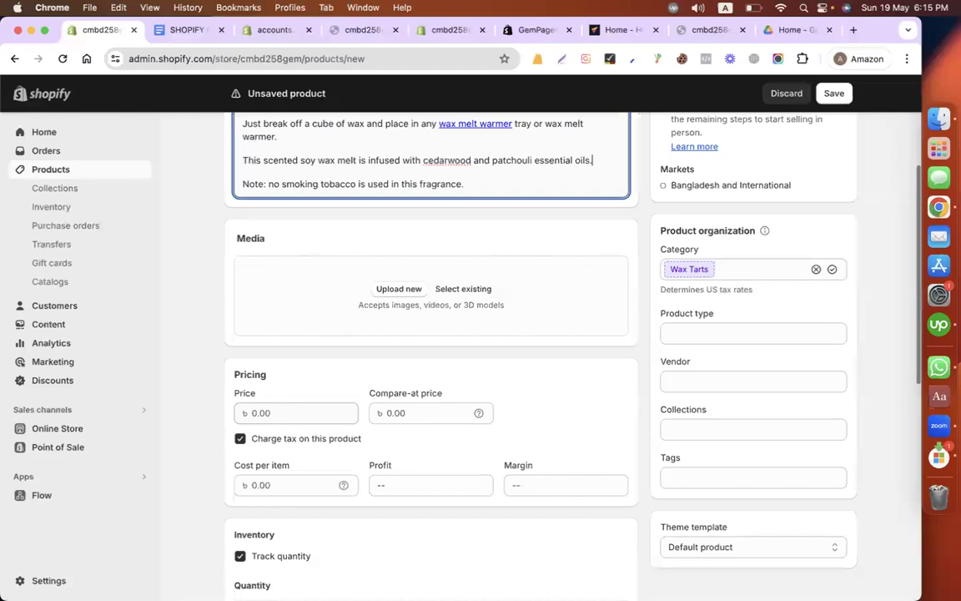
Step: Set the product's price to 6.00 and its shop location quantity to 100
click(296, 413)
text(6)
click(608, 368)
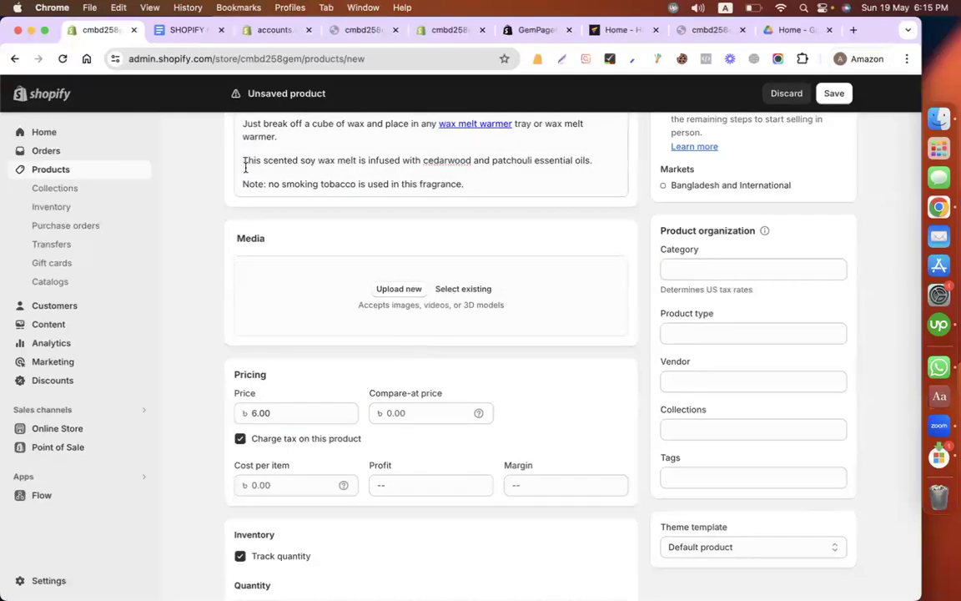
scroll(401, 340, down, 4)
click(586, 290)
text(100)
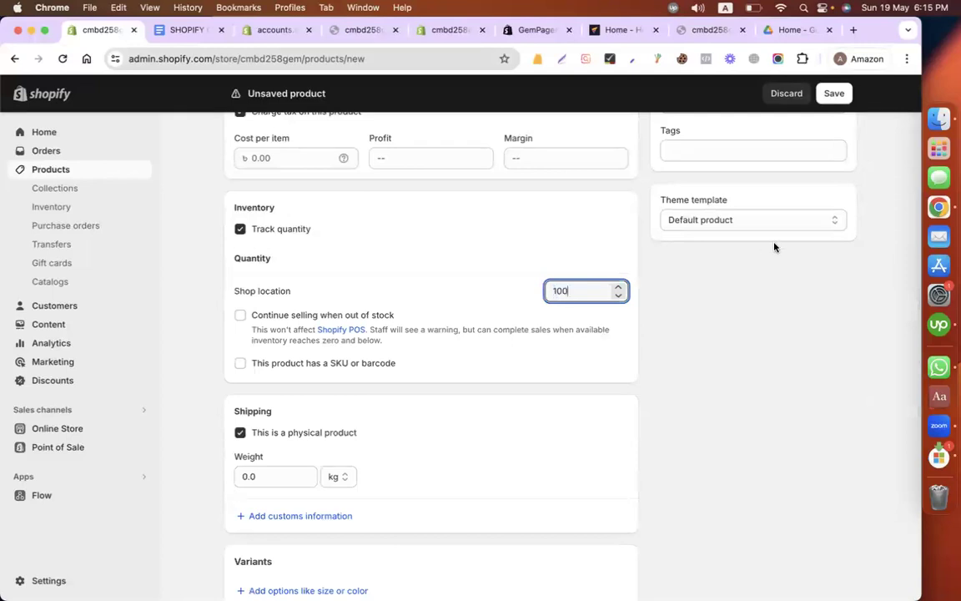
click(684, 227)
Step: Capture a screenshot of the wax melt warmer photo above the Cedar + Tobacco Wax Melt heading in the store document
click(183, 30)
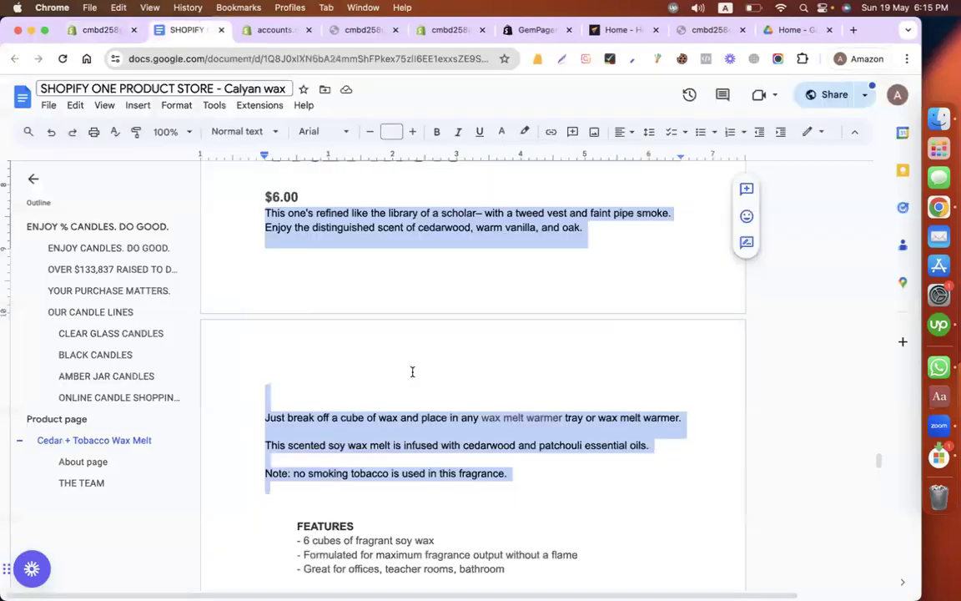
scroll(412, 371, up, 5)
scroll(414, 369, up, 2)
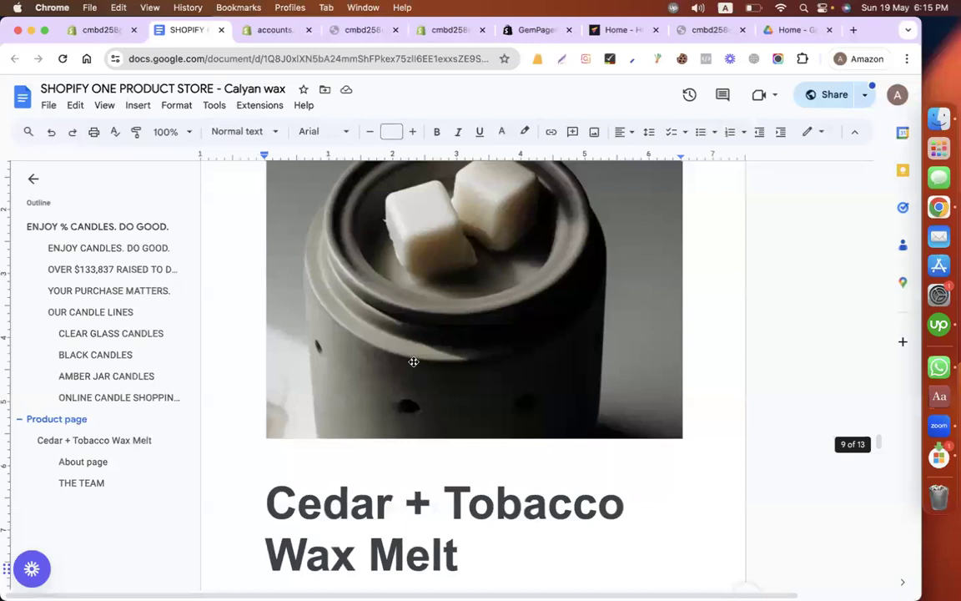
key(super+shift+4)
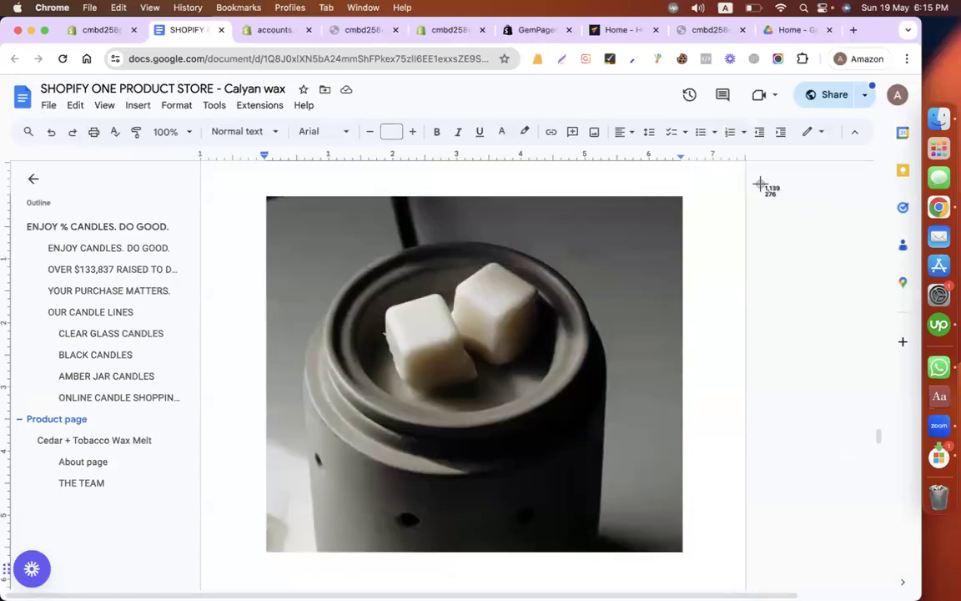
drag(269, 196, 679, 551)
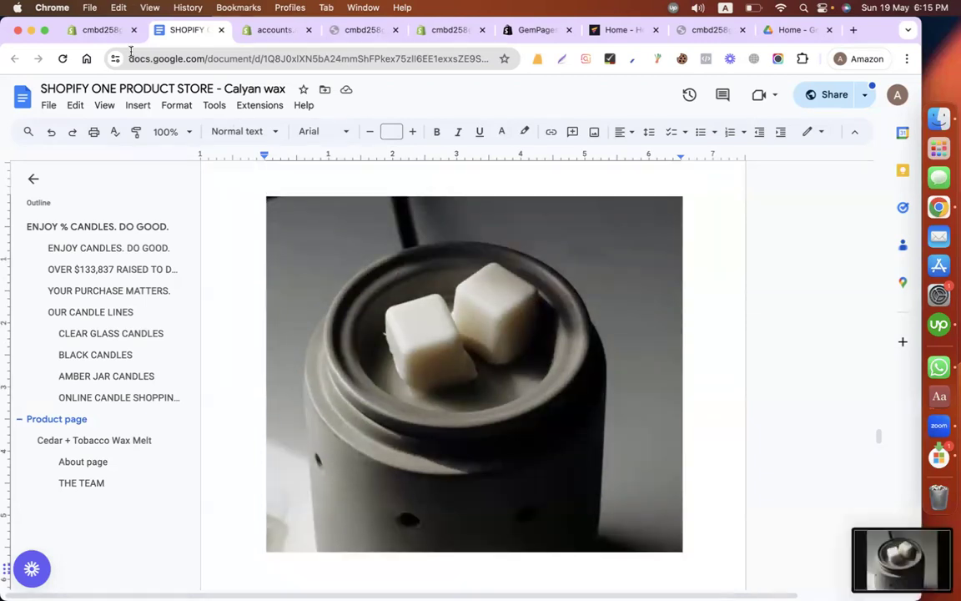
Step: Upload the 6.15.22 PM screenshot from the Desktop as the product's media image in Shopify
click(119, 30)
scroll(407, 321, up, 5)
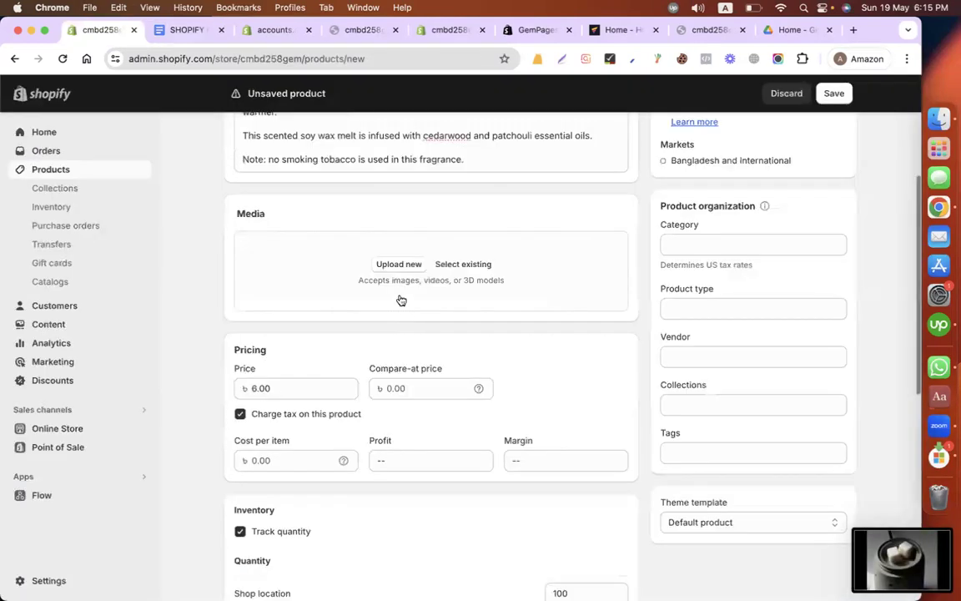
click(388, 270)
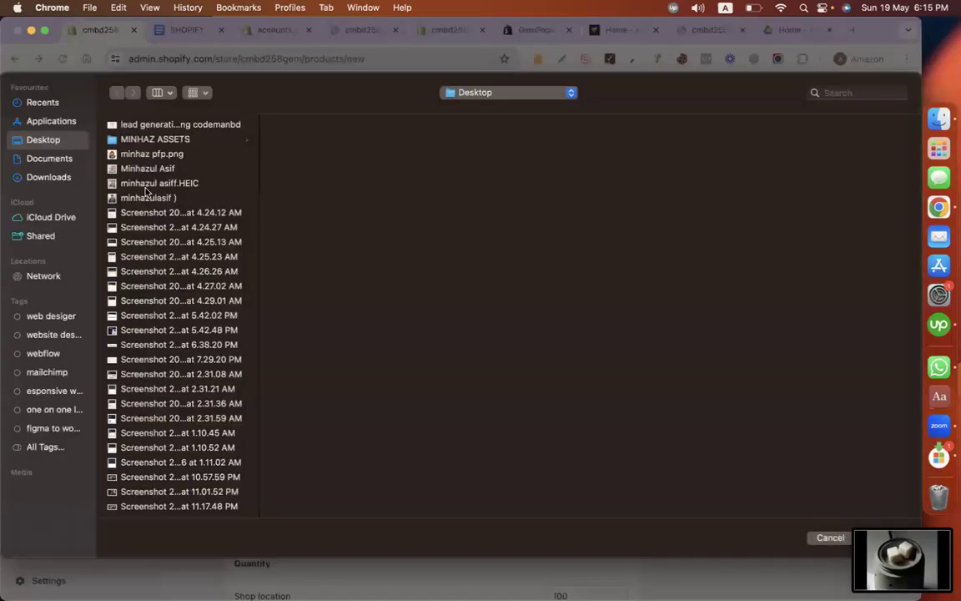
scroll(189, 242, down, 15)
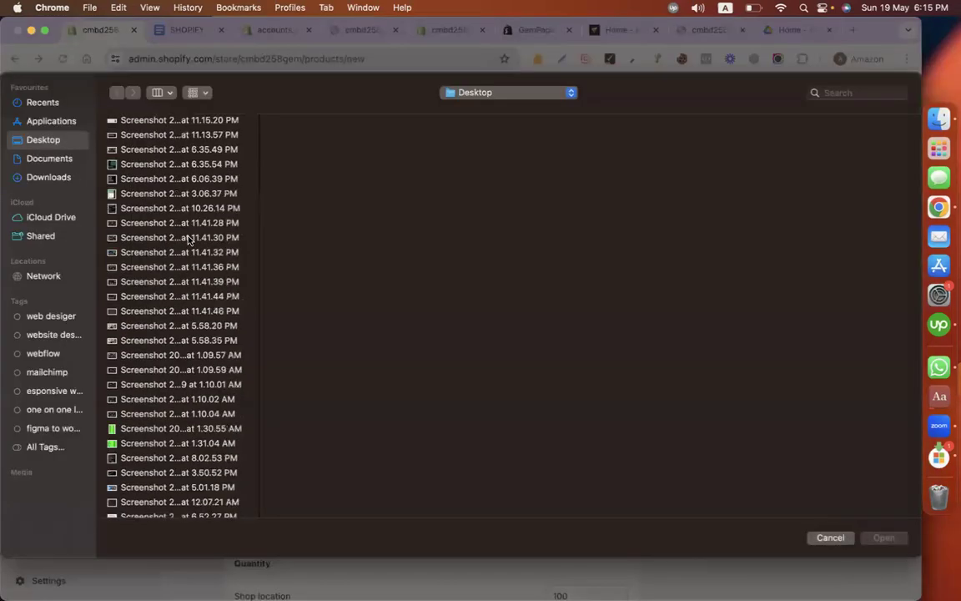
scroll(123, 445, down, 10)
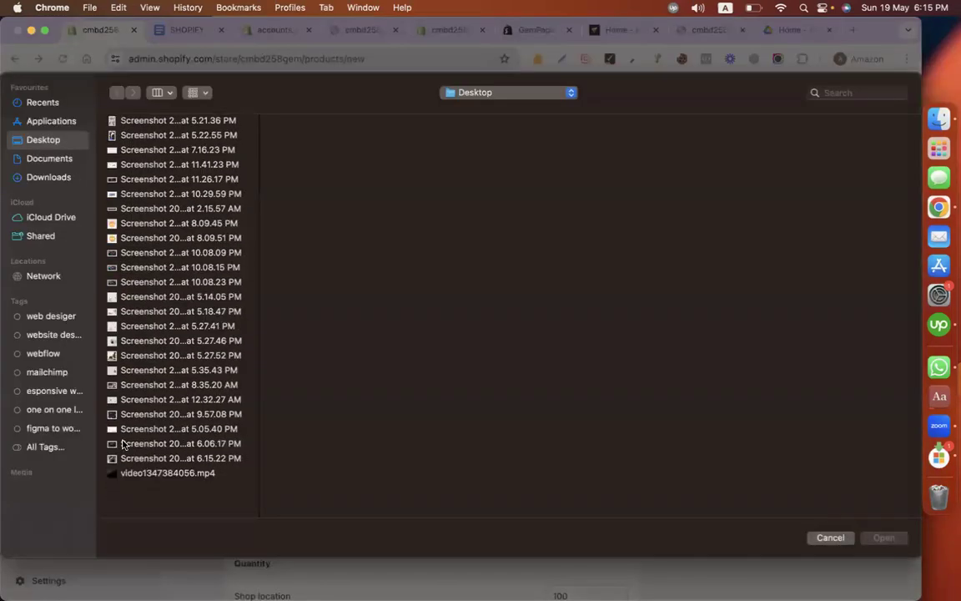
double_click(132, 481)
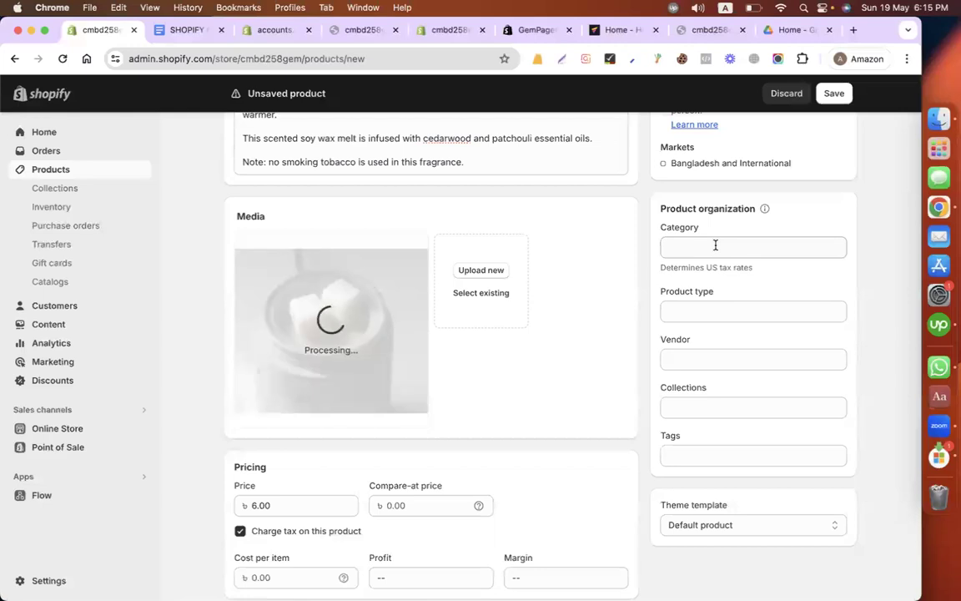
click(715, 244)
text(wax)
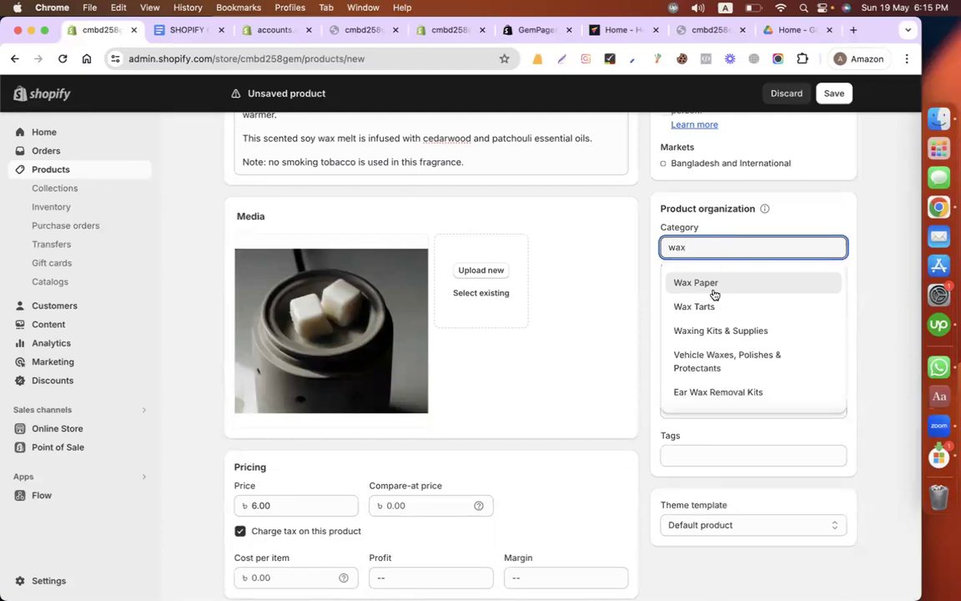
click(859, 264)
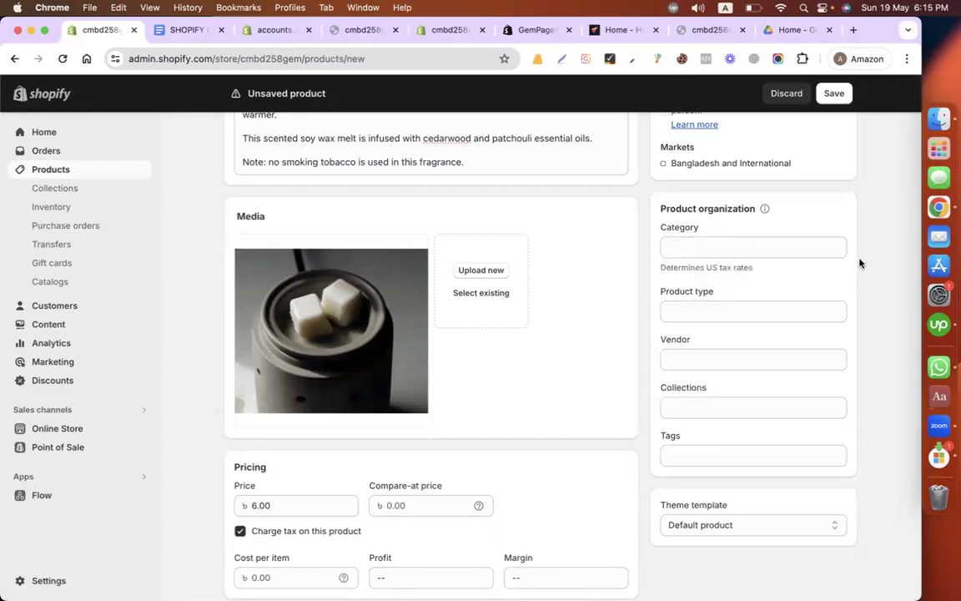
Step: Set the product type to "wax" and save the new product
click(679, 352)
click(688, 312)
text(wax)
click(849, 247)
scroll(809, 362, up, 3)
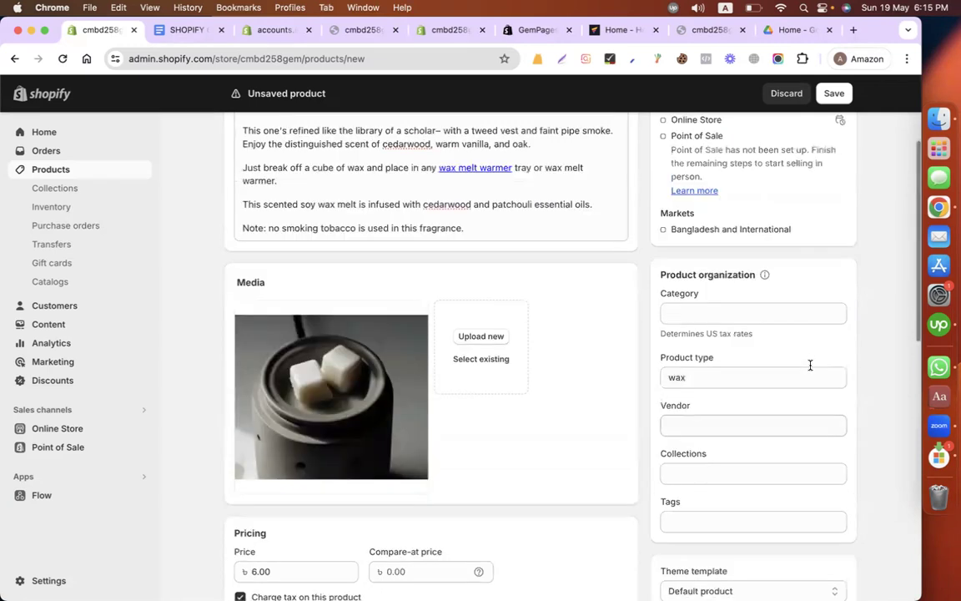
scroll(684, 221, down, 1)
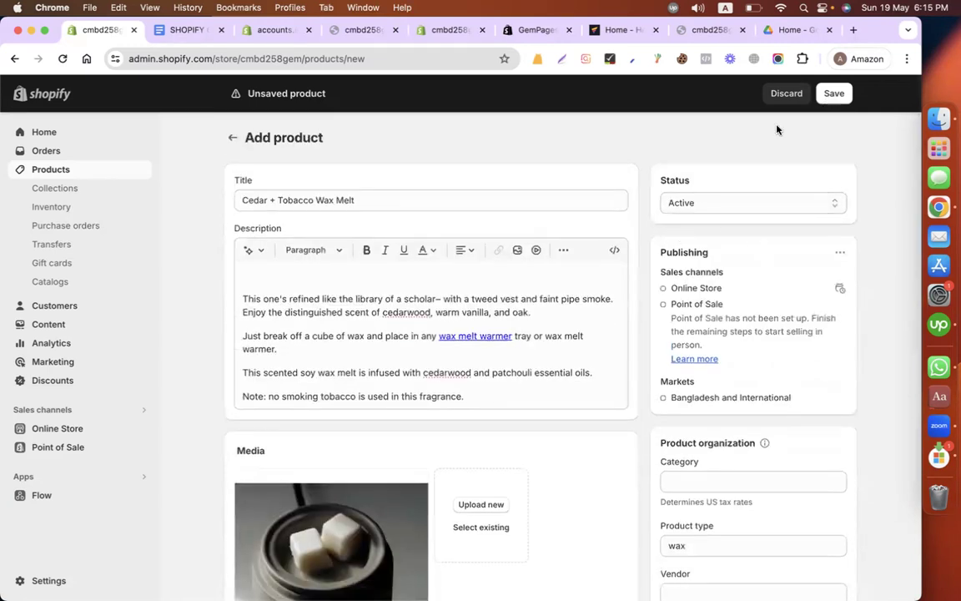
click(833, 92)
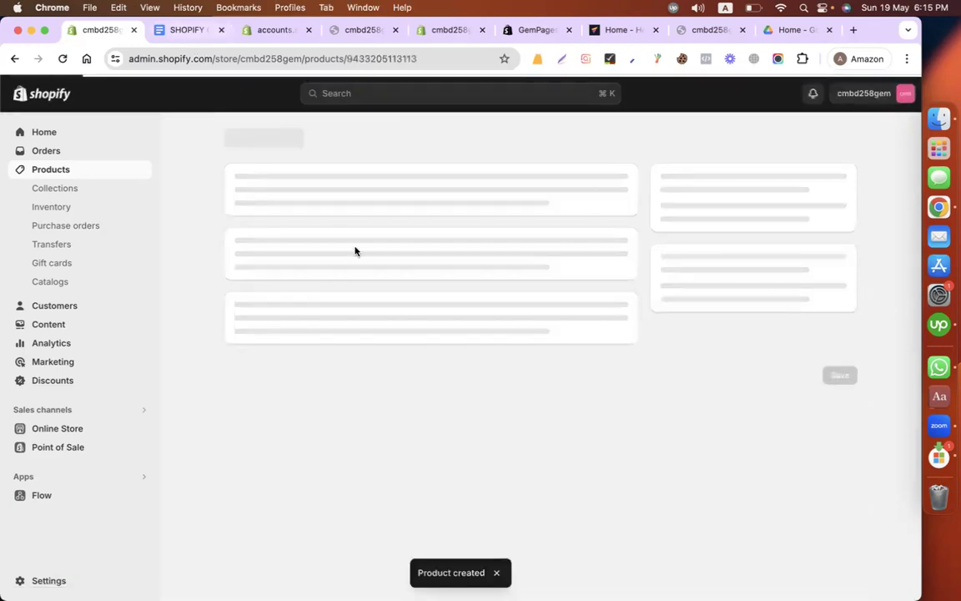
click(179, 30)
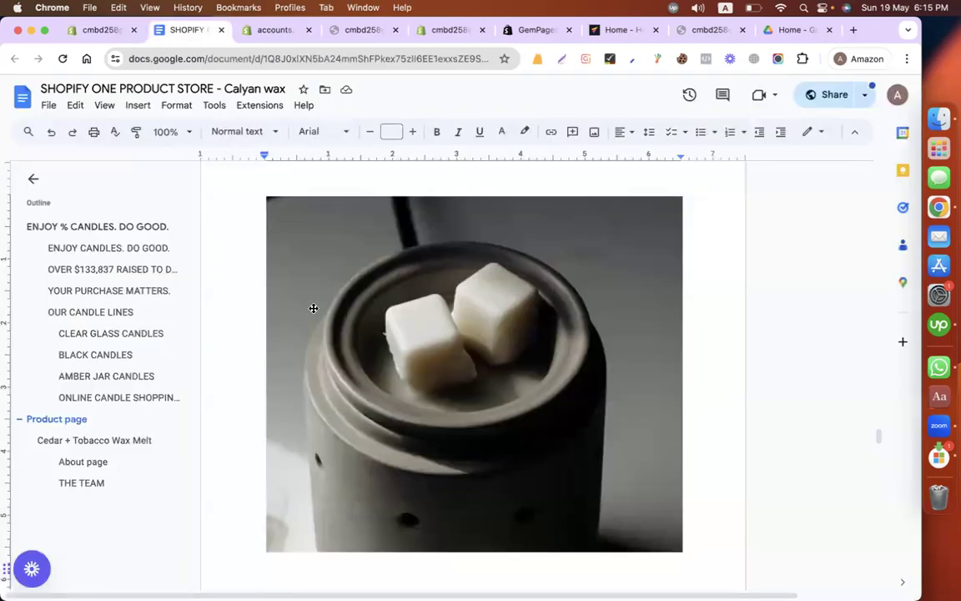
scroll(312, 308, down, 4)
scroll(312, 308, down, 10)
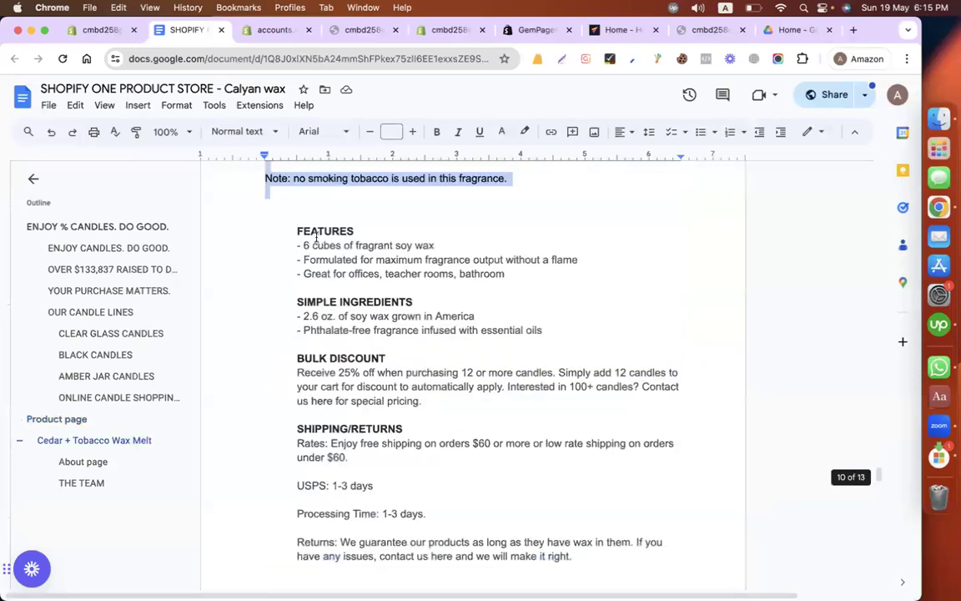
drag(288, 237, 416, 485)
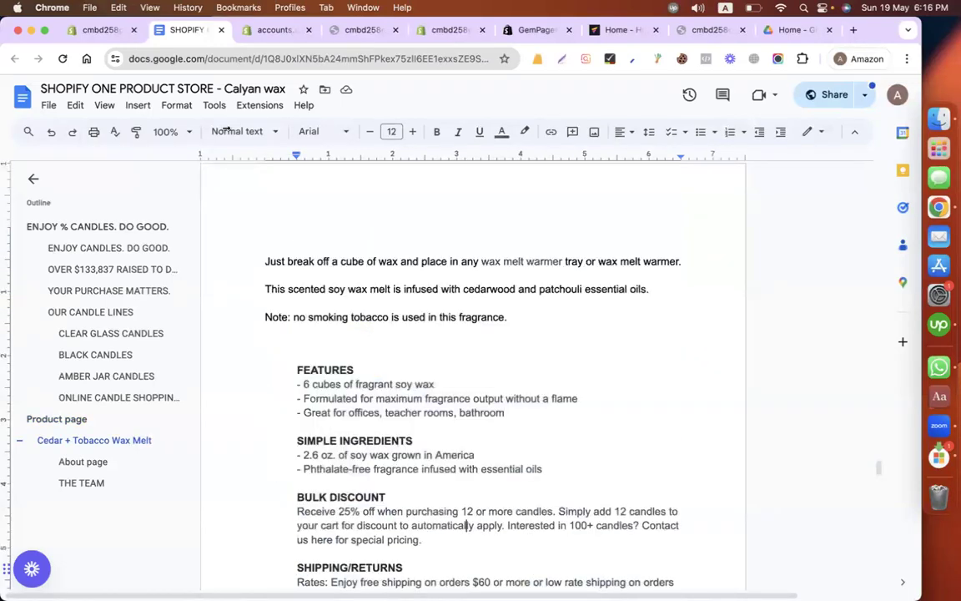
Step: Open the GemPages Builder app from the Shopify admin and start adding a product page
click(92, 30)
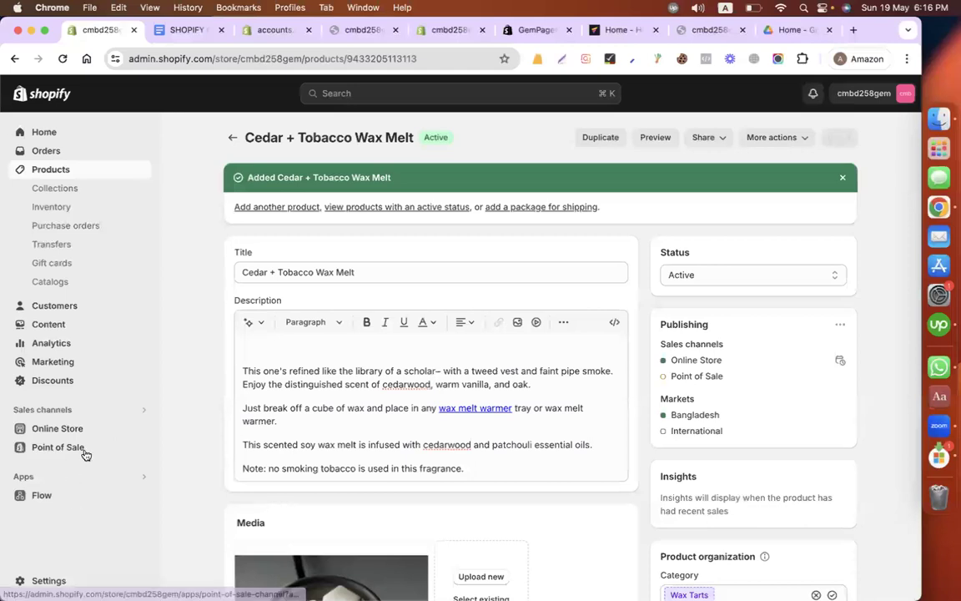
click(124, 477)
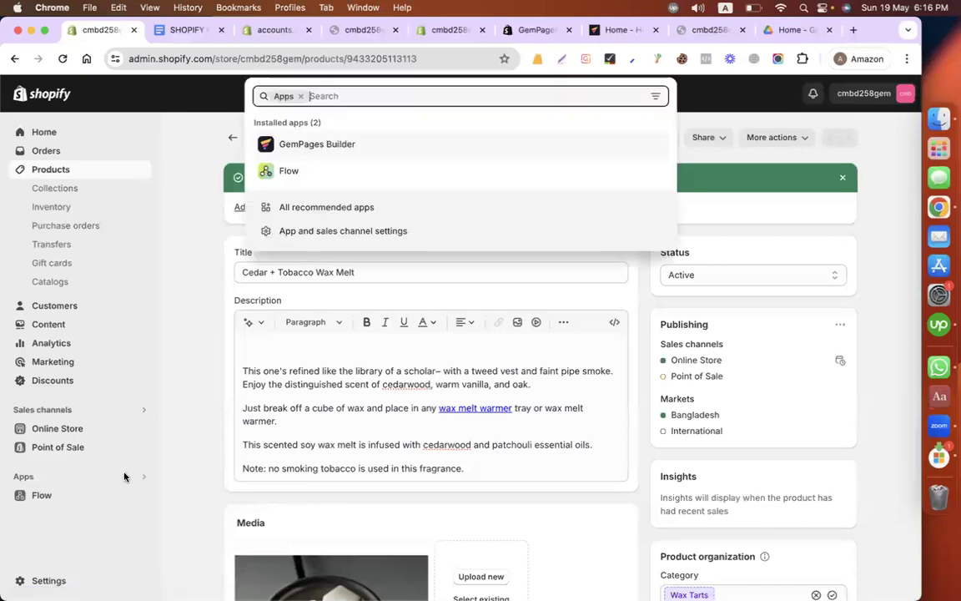
click(359, 143)
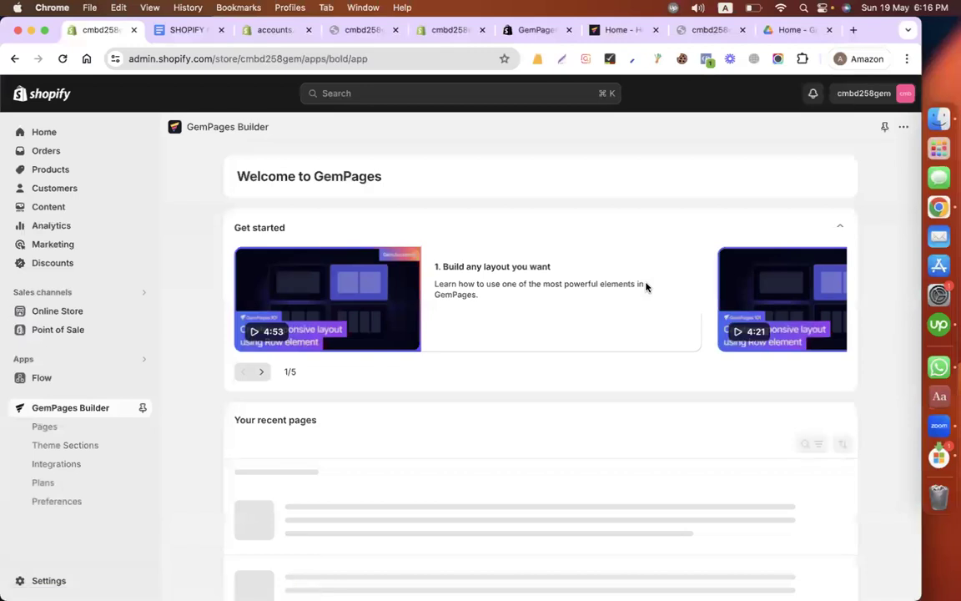
scroll(627, 352, down, 3)
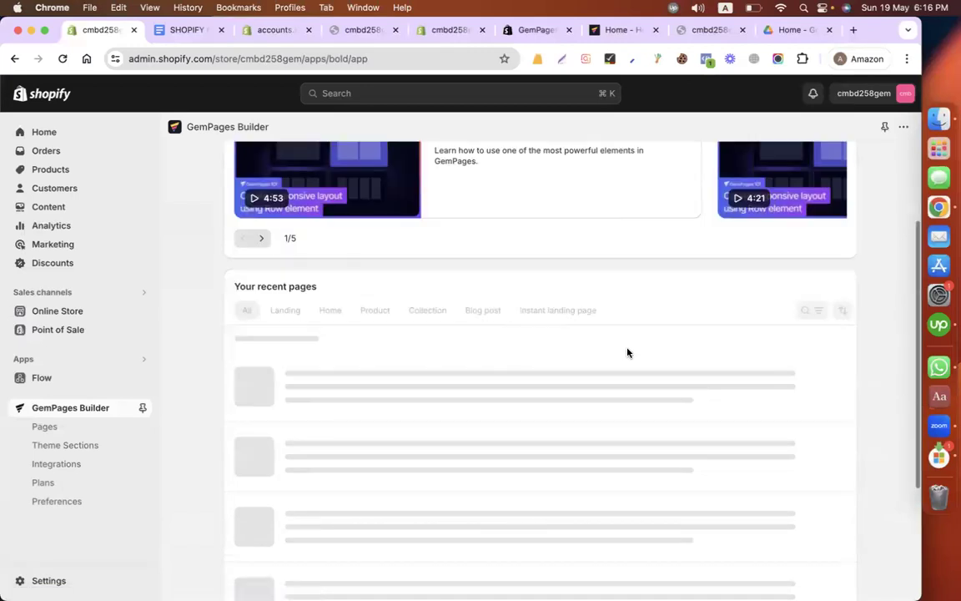
scroll(333, 300, up, 2)
scroll(272, 350, down, 2)
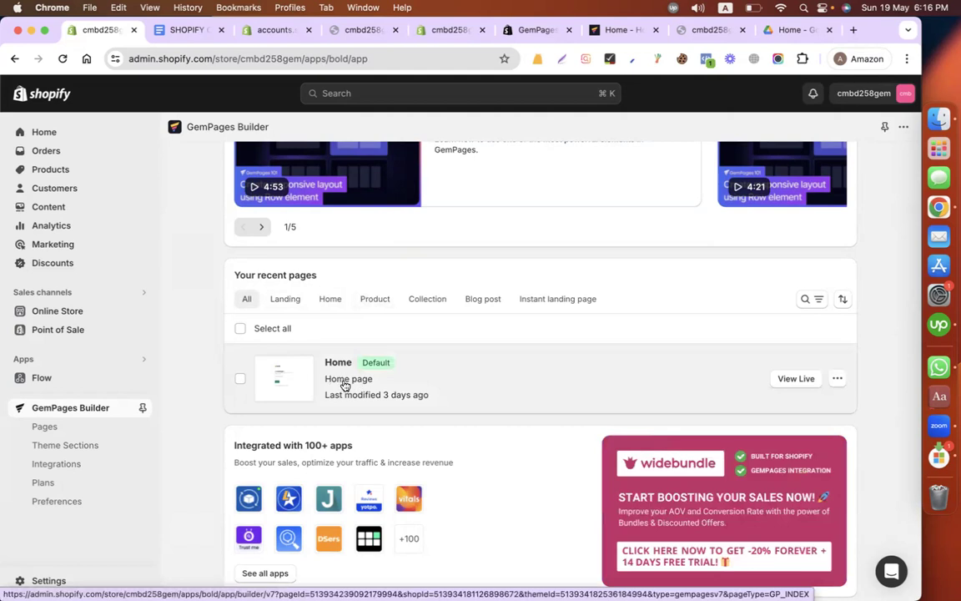
click(373, 300)
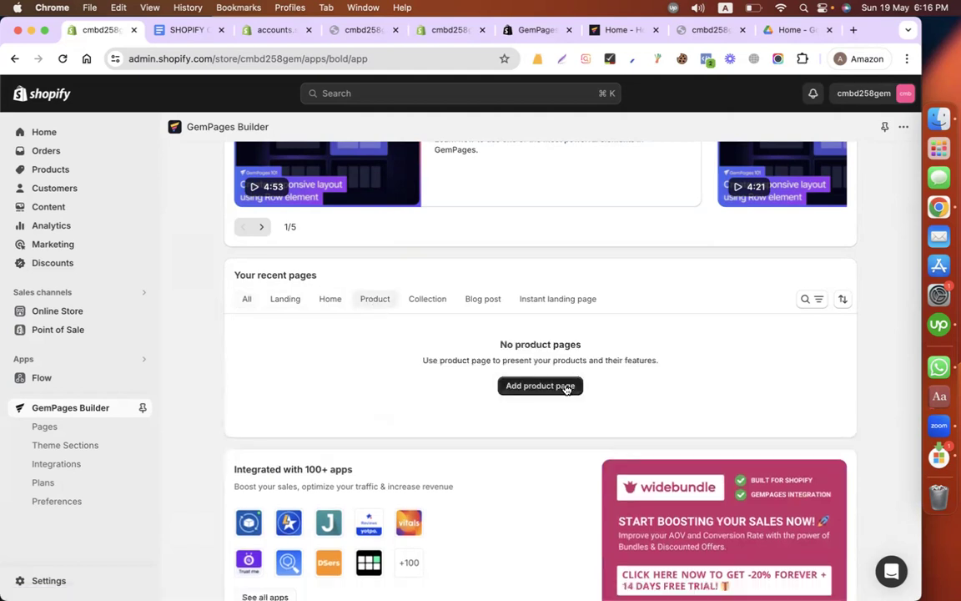
click(565, 386)
scroll(401, 300, up, 3)
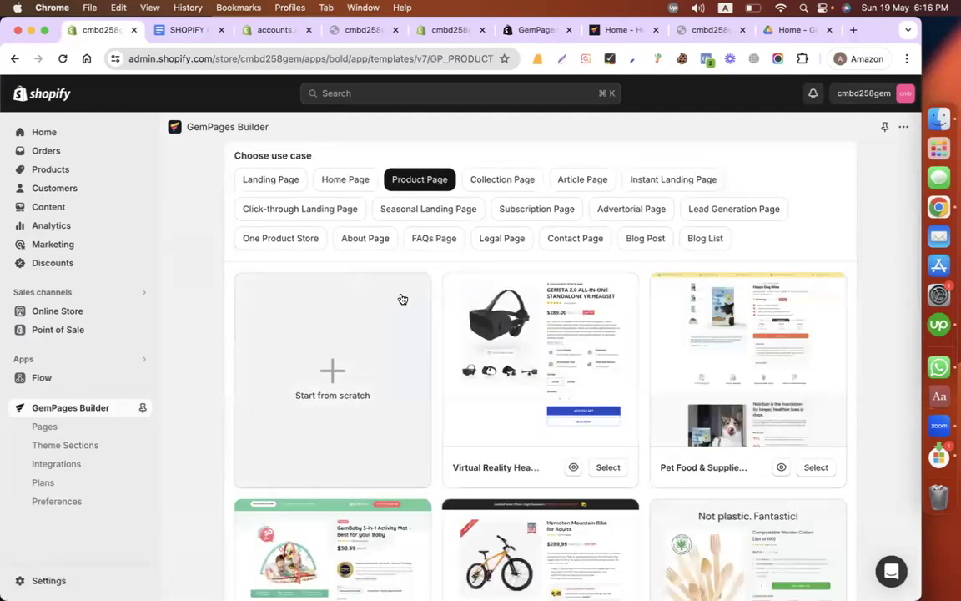
Step: Create the product page from the Eco-friendly product page template
mouse_move(593, 361)
scroll(874, 335, down, 1)
scroll(874, 336, up, 1)
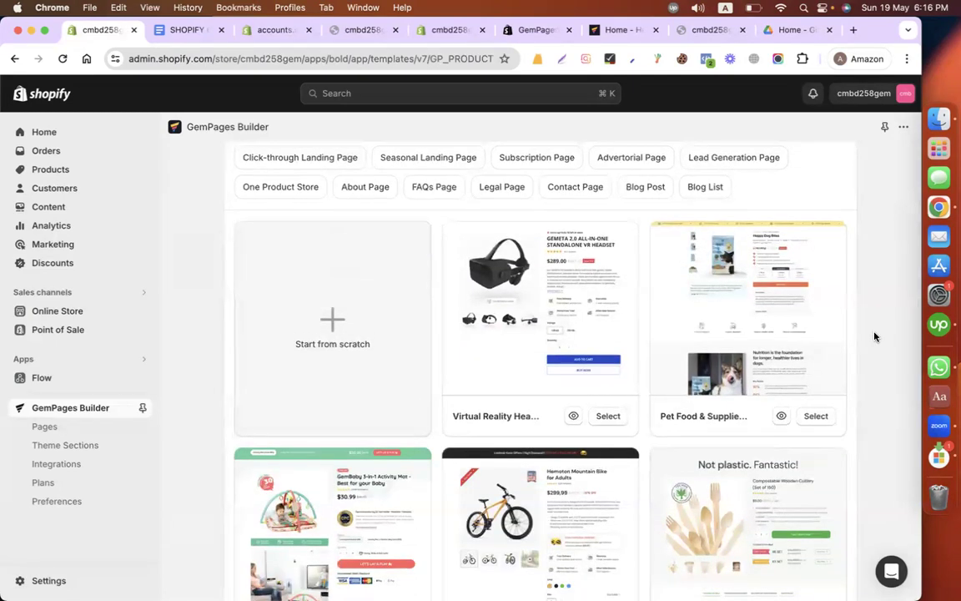
scroll(875, 336, up, 1)
scroll(875, 337, down, 2)
scroll(875, 336, up, 2)
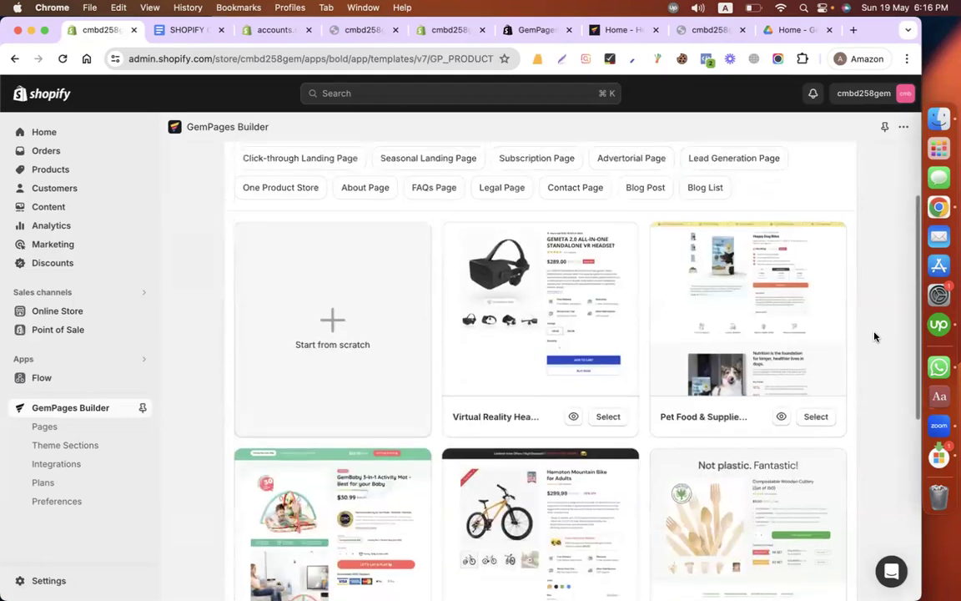
scroll(874, 337, down, 3)
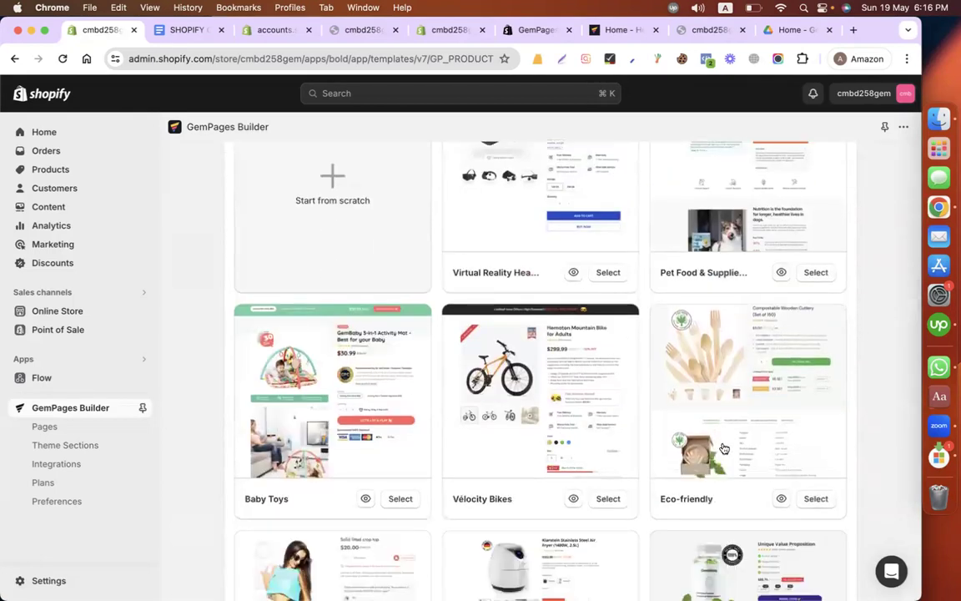
click(815, 499)
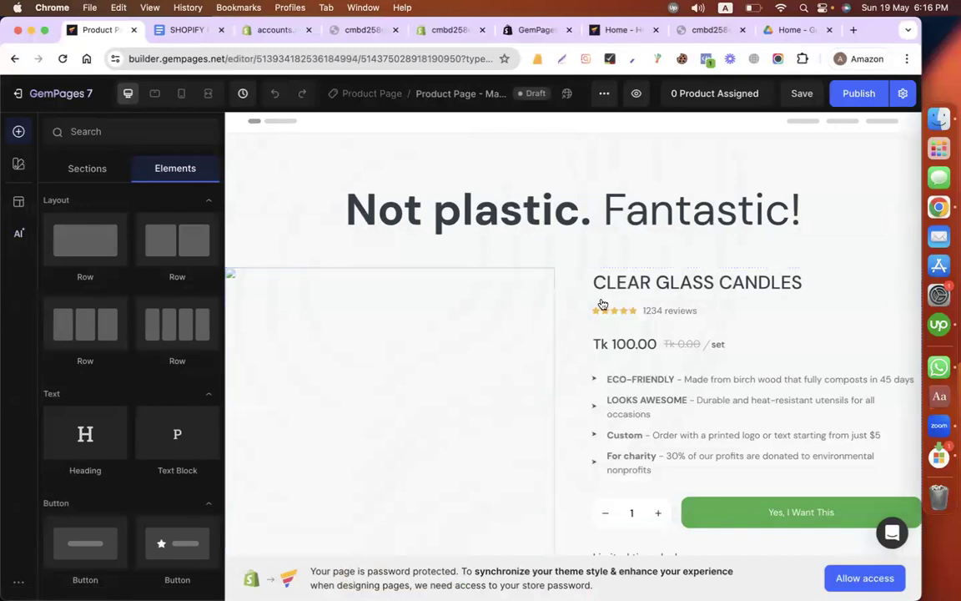
click(506, 275)
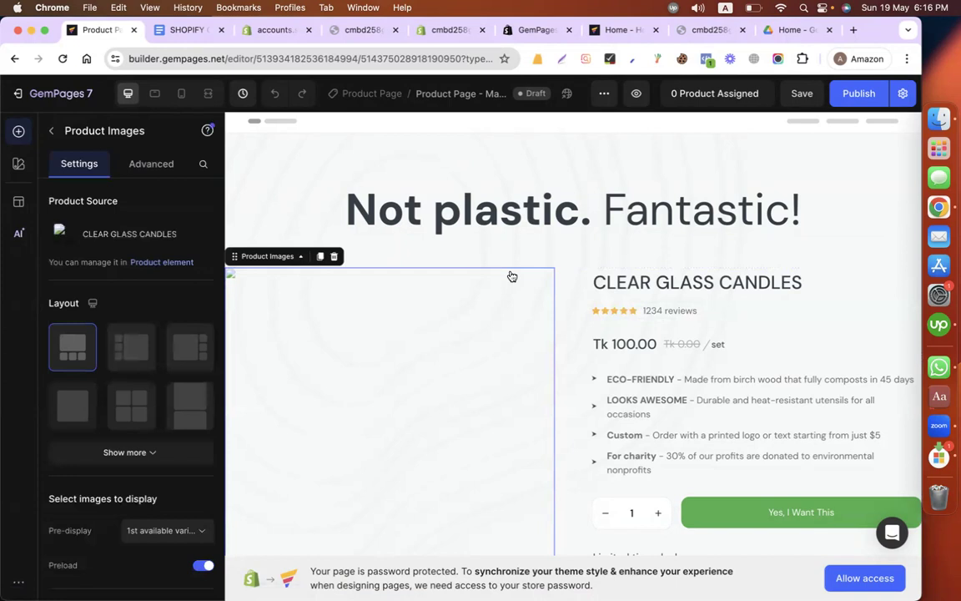
click(609, 275)
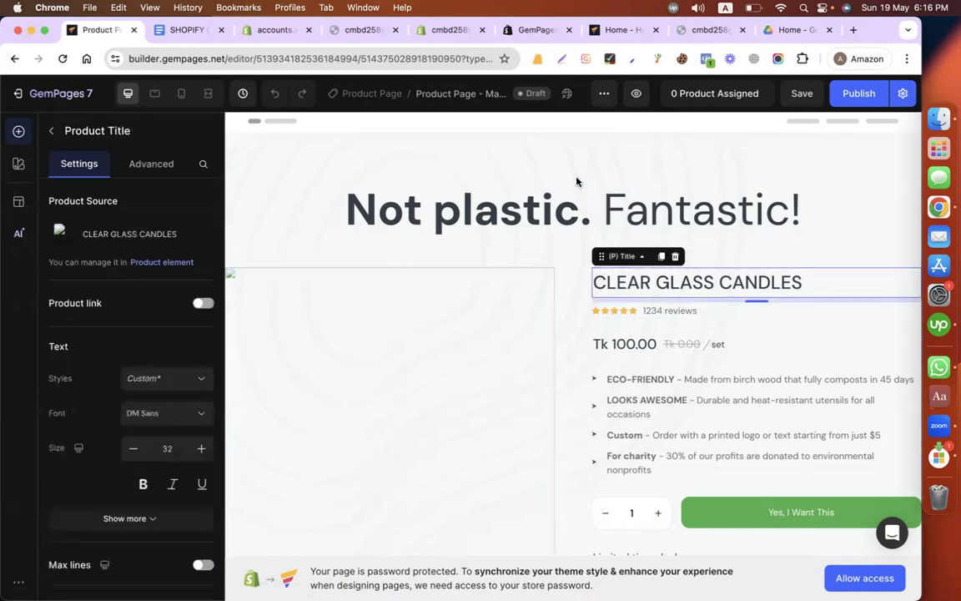
click(573, 170)
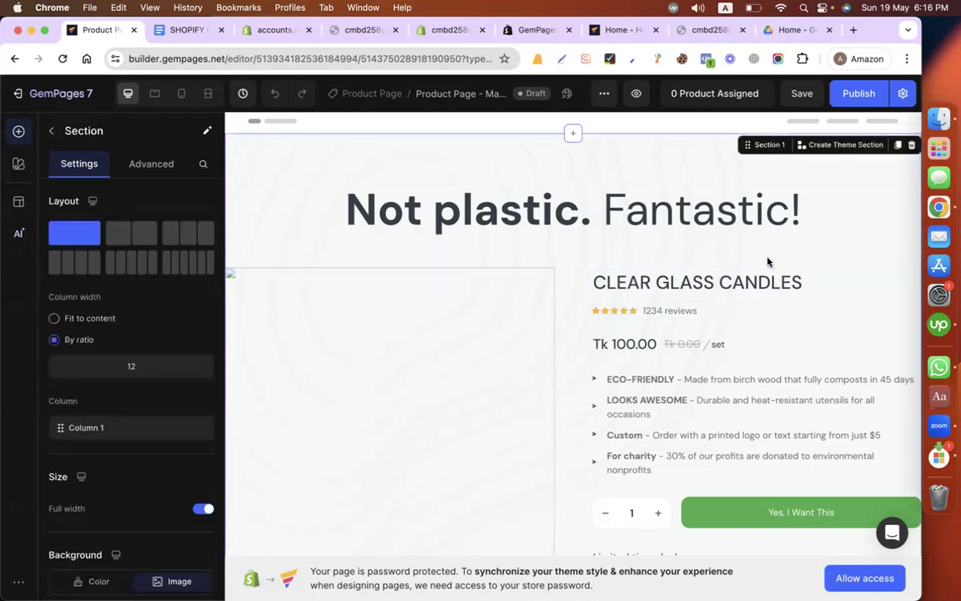
scroll(553, 375, down, 3)
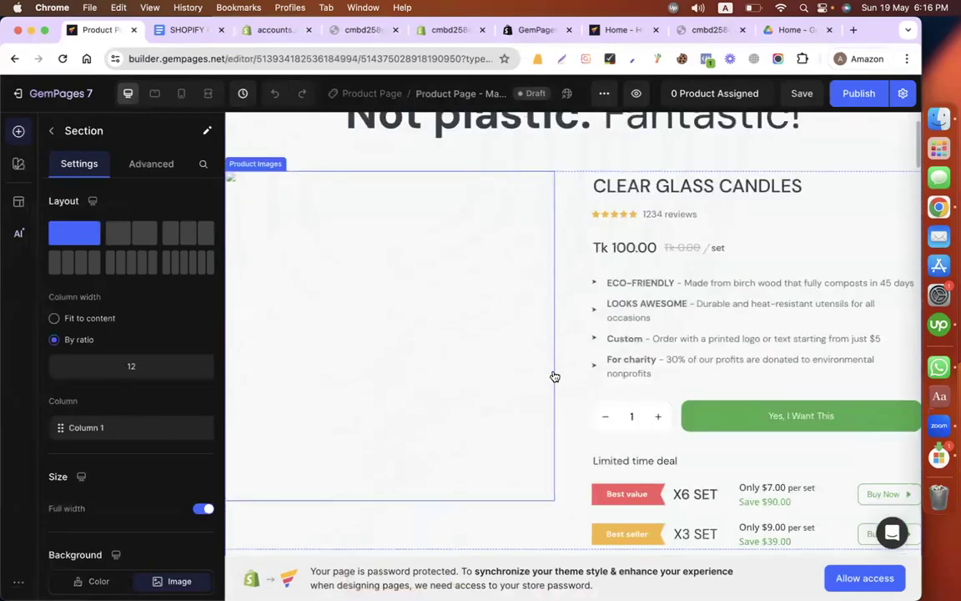
scroll(555, 376, up, 1)
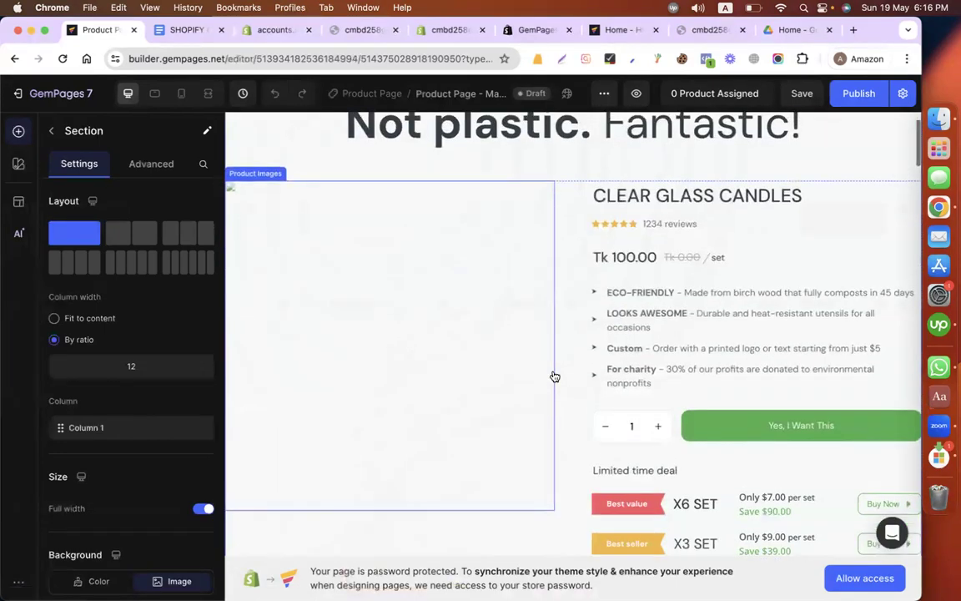
Step: Check which products can be assigned to the page's Product element, and close the product picker without changing the selection
click(529, 412)
click(573, 230)
key(Delete)
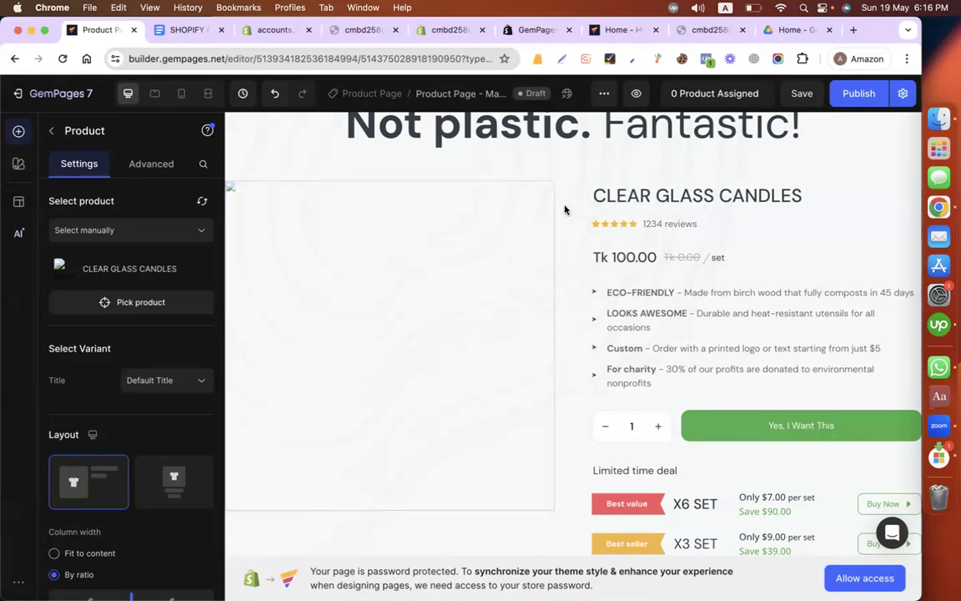
key(super+s)
click(549, 211)
click(596, 194)
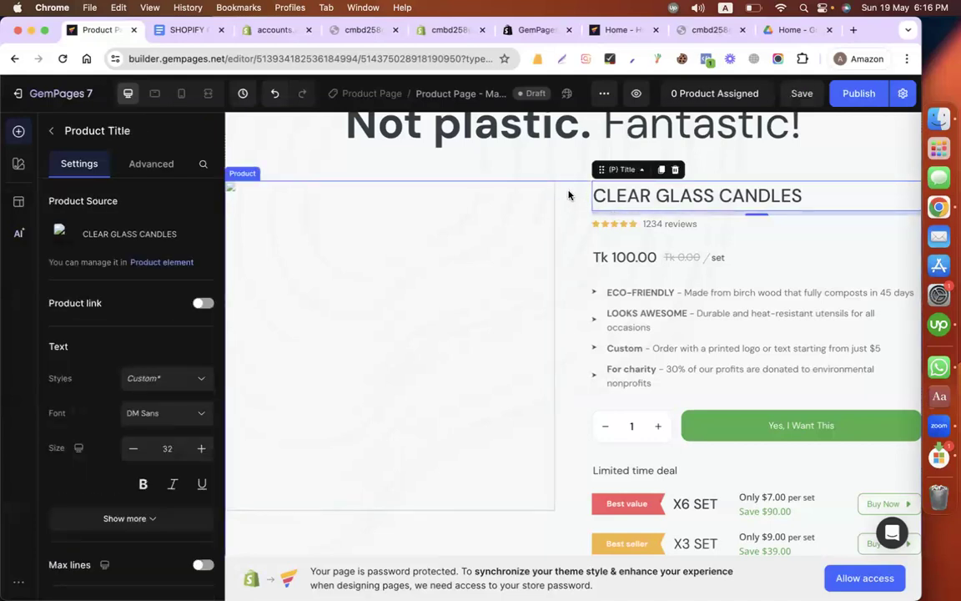
click(568, 195)
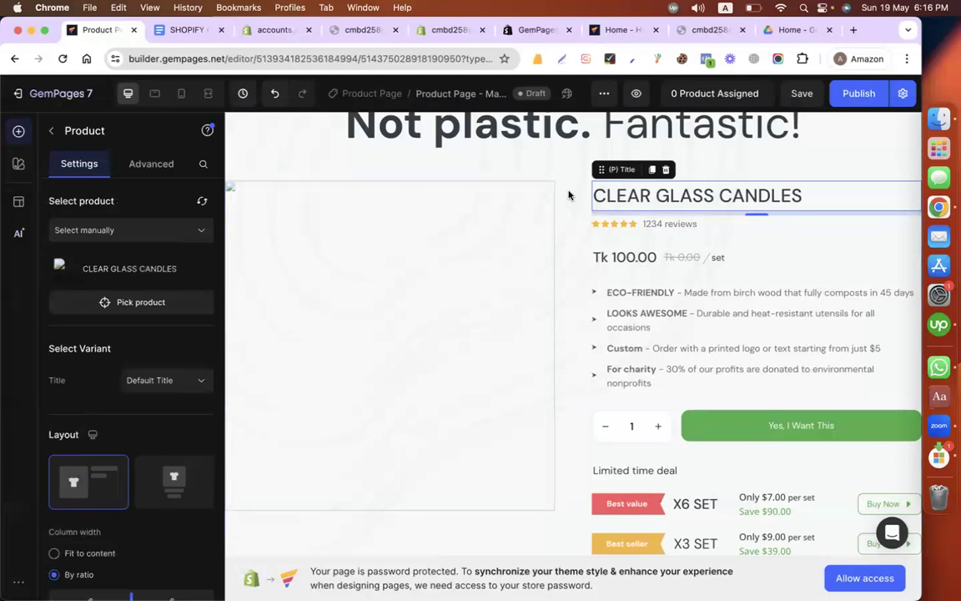
click(137, 305)
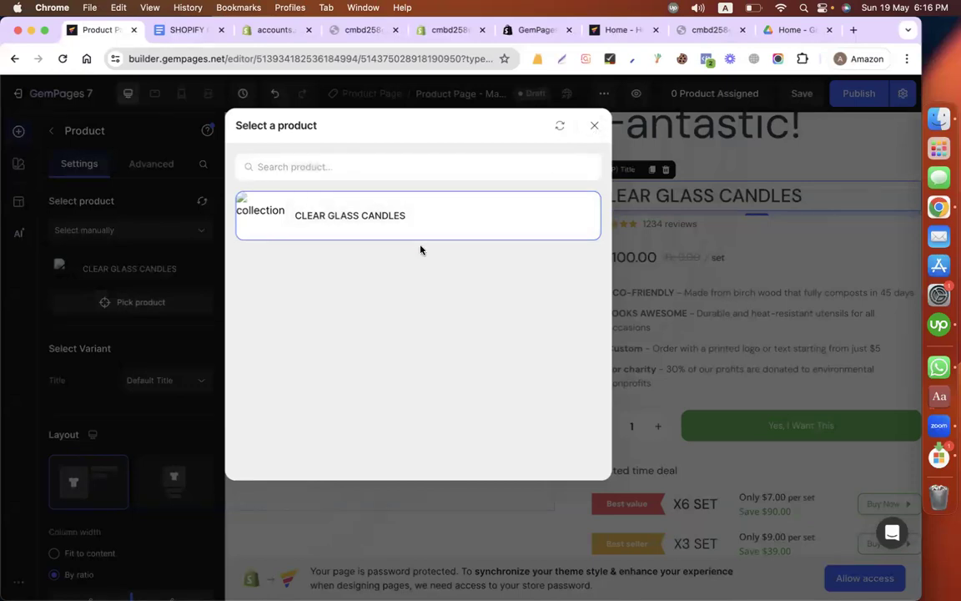
click(595, 126)
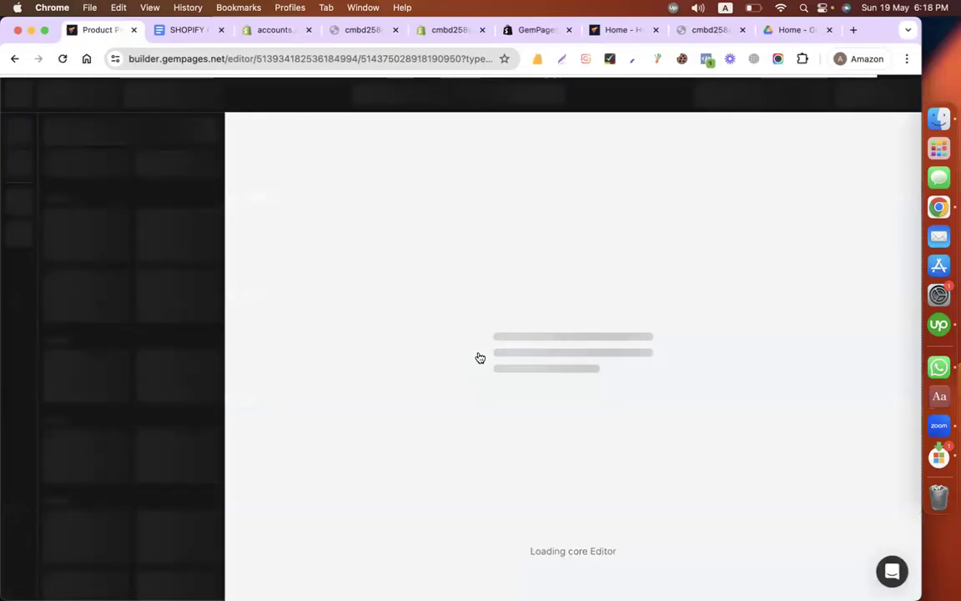
Step: Switch to the Shopify admin, close the spare store tabs, leave the theme editor and open the Products list
click(460, 31)
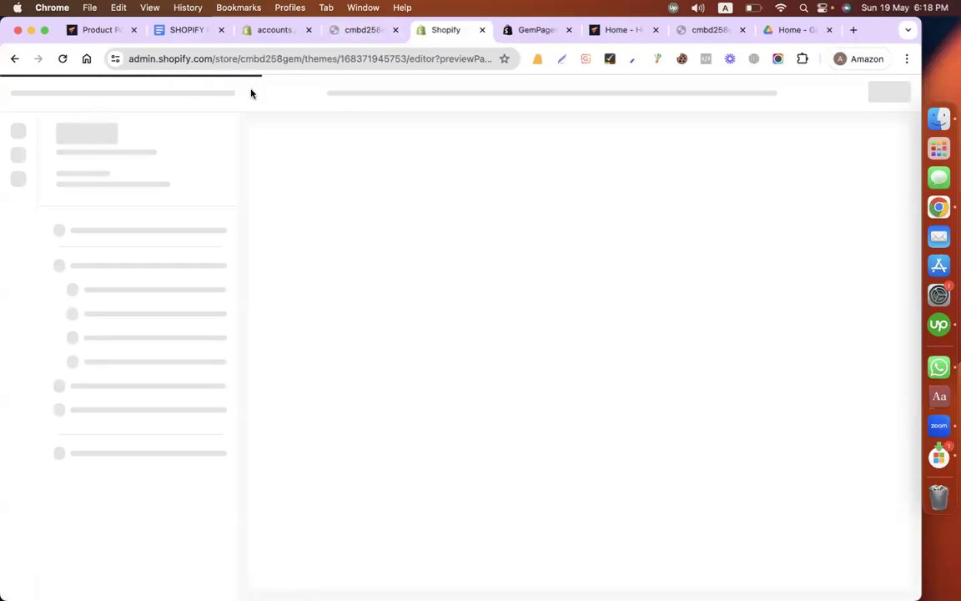
click(396, 31)
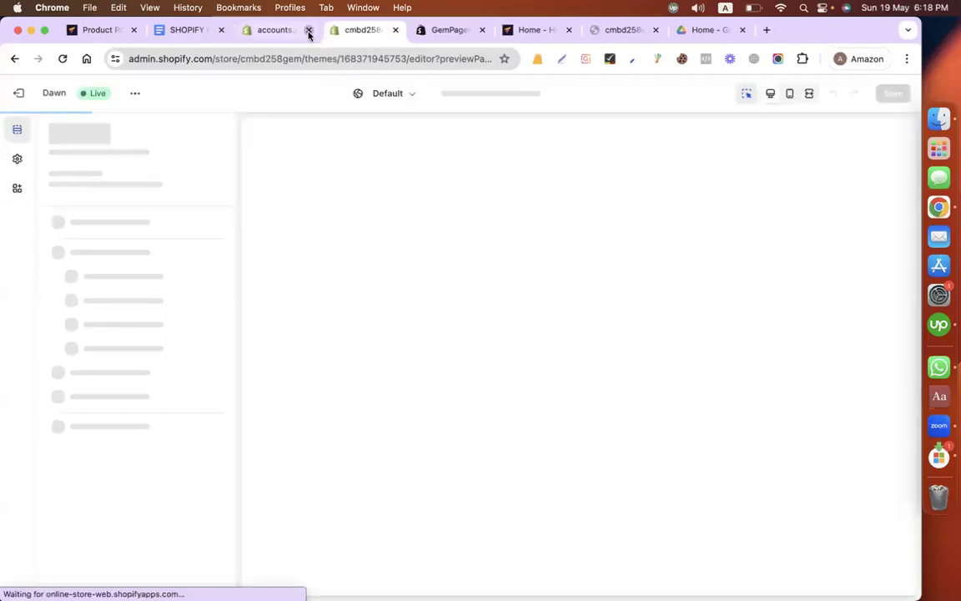
click(309, 30)
click(19, 93)
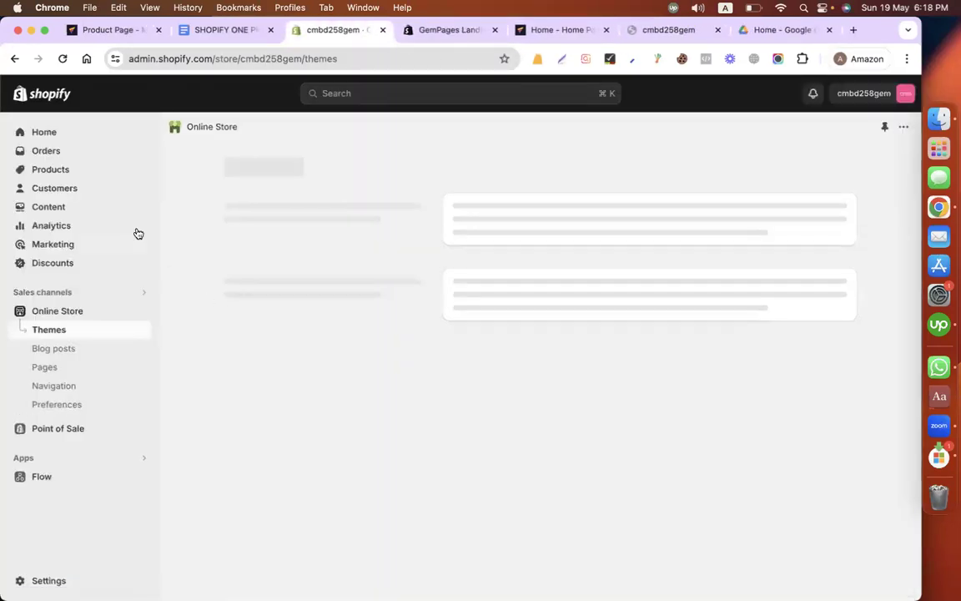
click(60, 153)
click(57, 168)
click(48, 212)
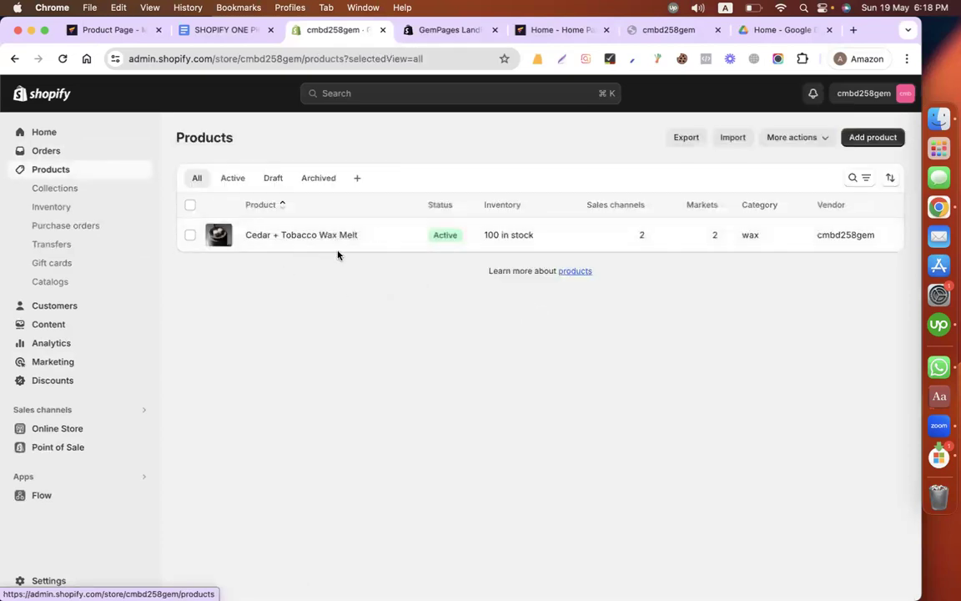
Step: Return to the GemPages editor and search for "w" among the products available to the Product element
click(113, 30)
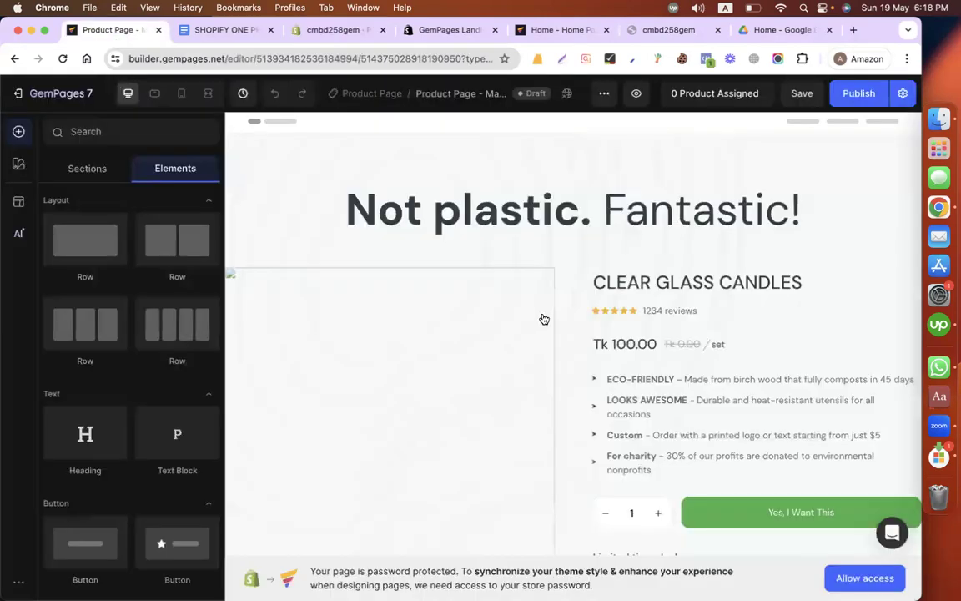
click(572, 280)
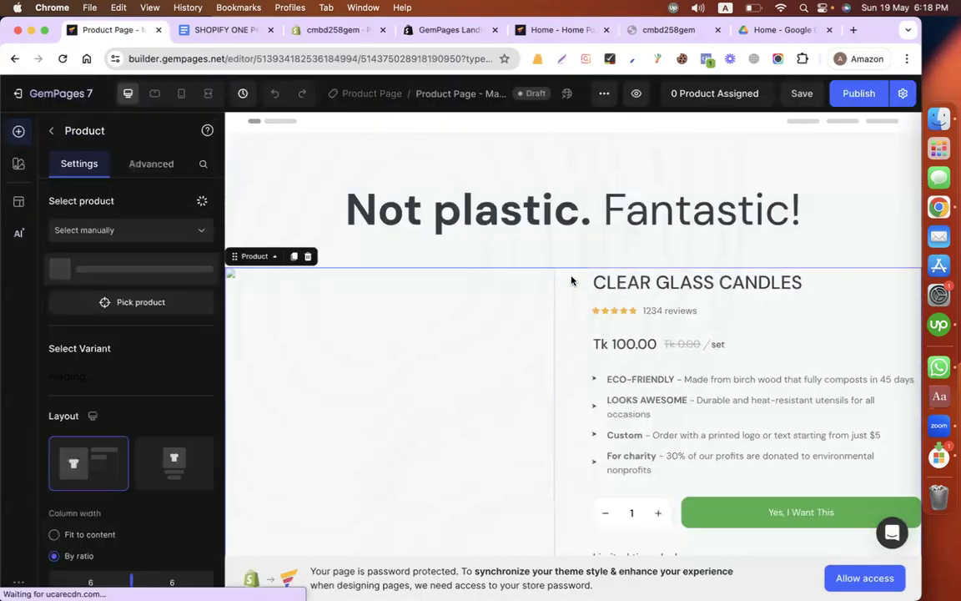
click(150, 305)
click(362, 218)
click(141, 302)
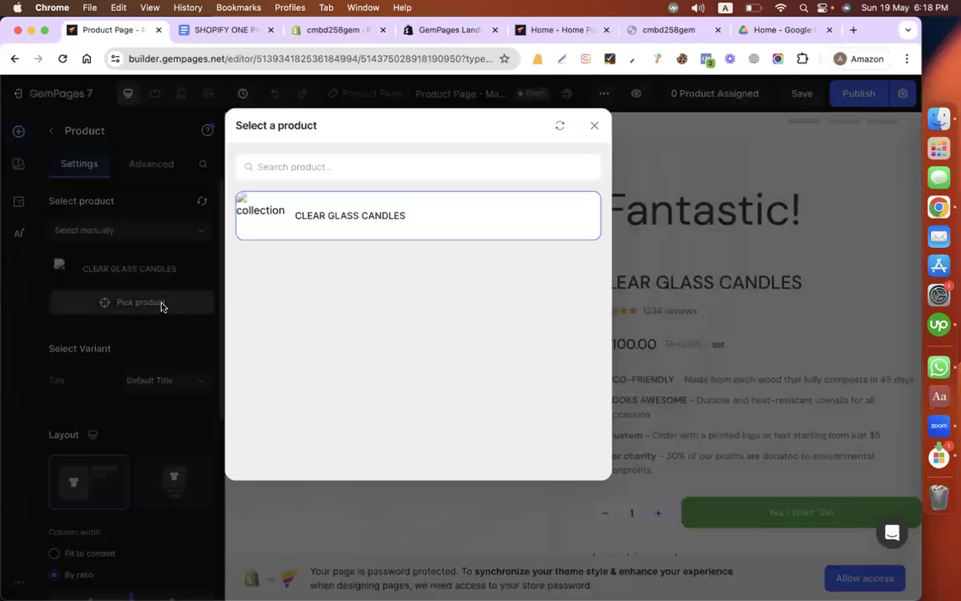
click(344, 162)
text(w)
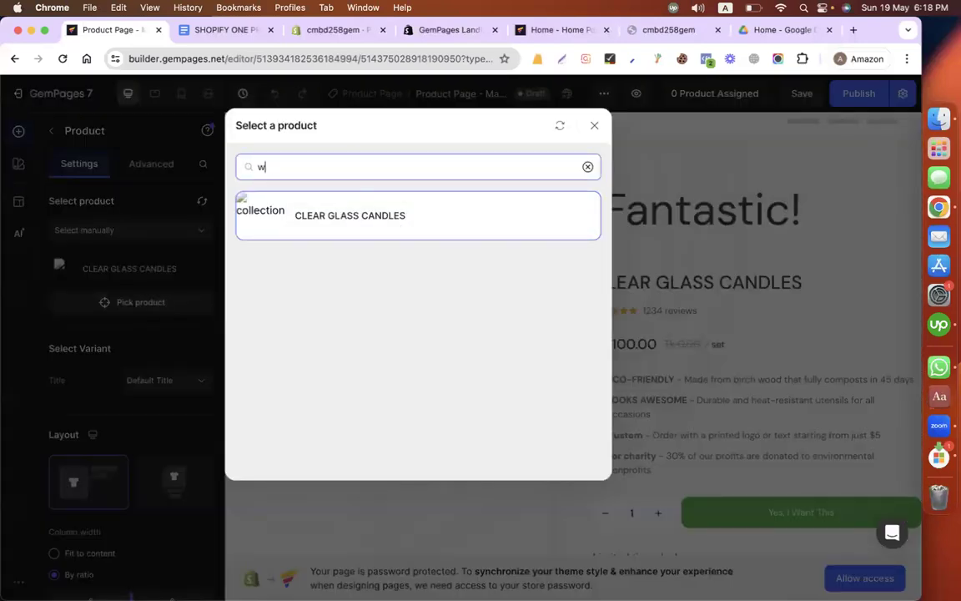
click(593, 126)
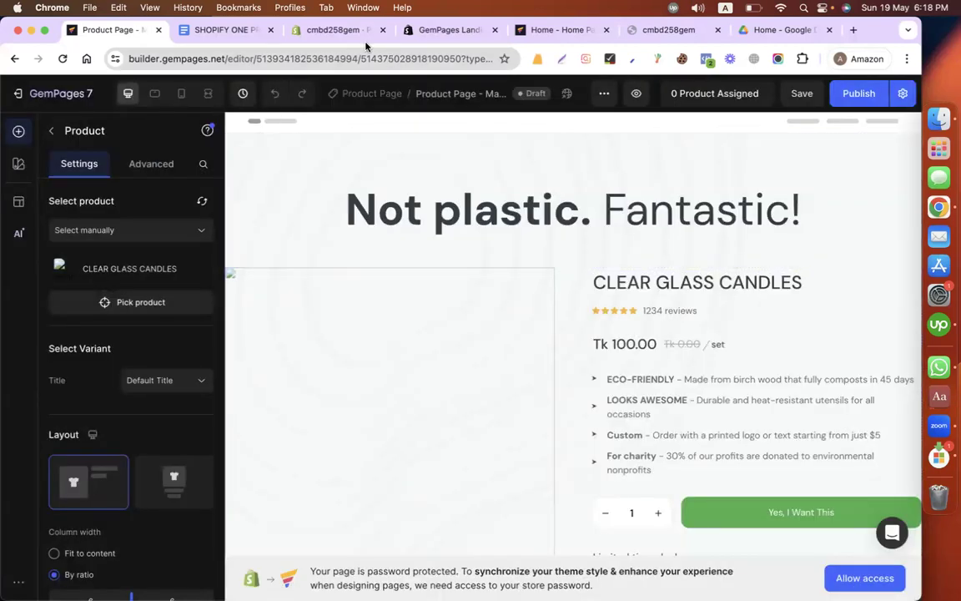
Step: Close the GemPages editor tab and open the GemPages Builder app from the Shopify admin
click(338, 31)
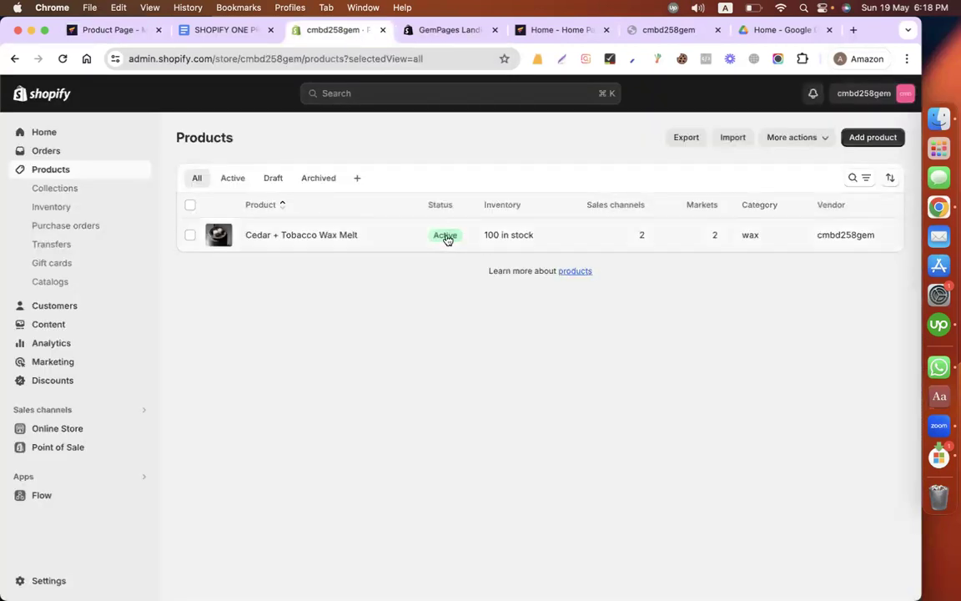
click(158, 30)
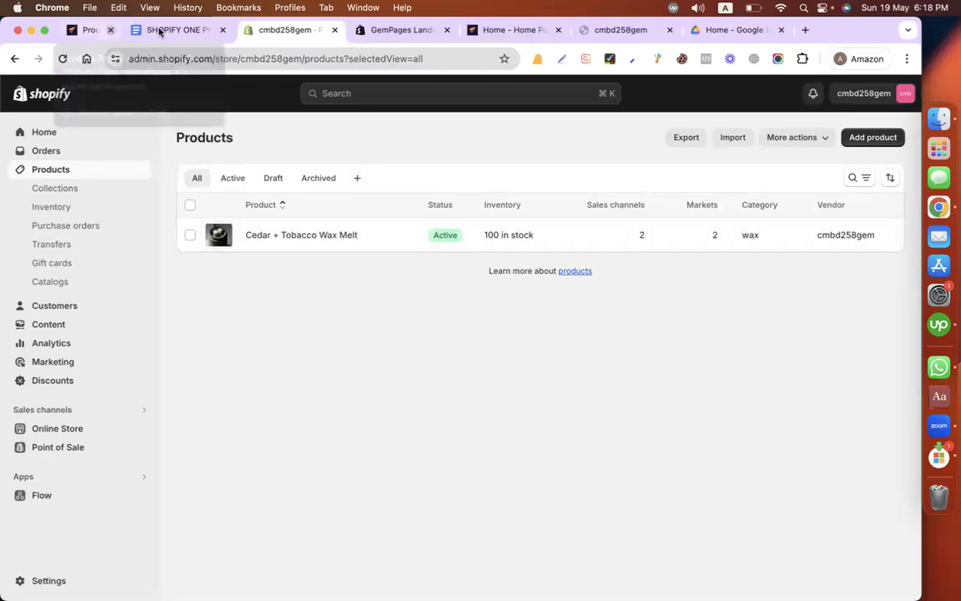
click(133, 476)
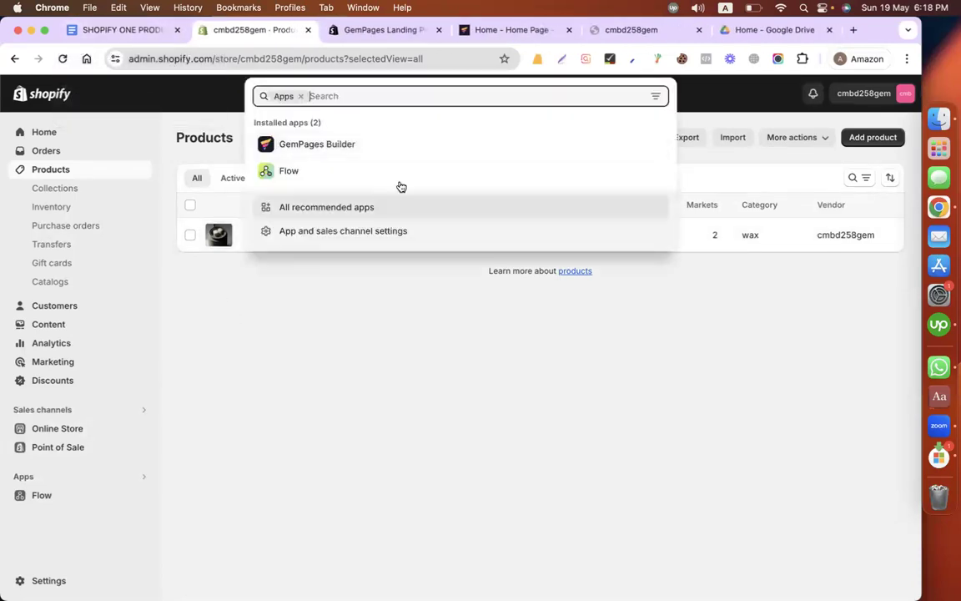
click(372, 144)
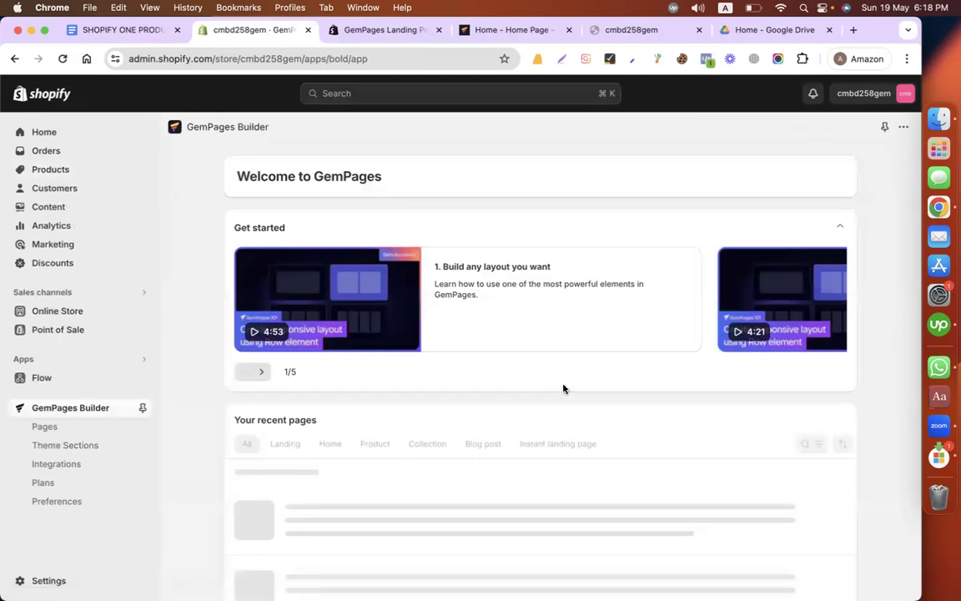
Step: Move the draft page "Product Page - May 19, 18:16:29" to trash
scroll(896, 349, down, 5)
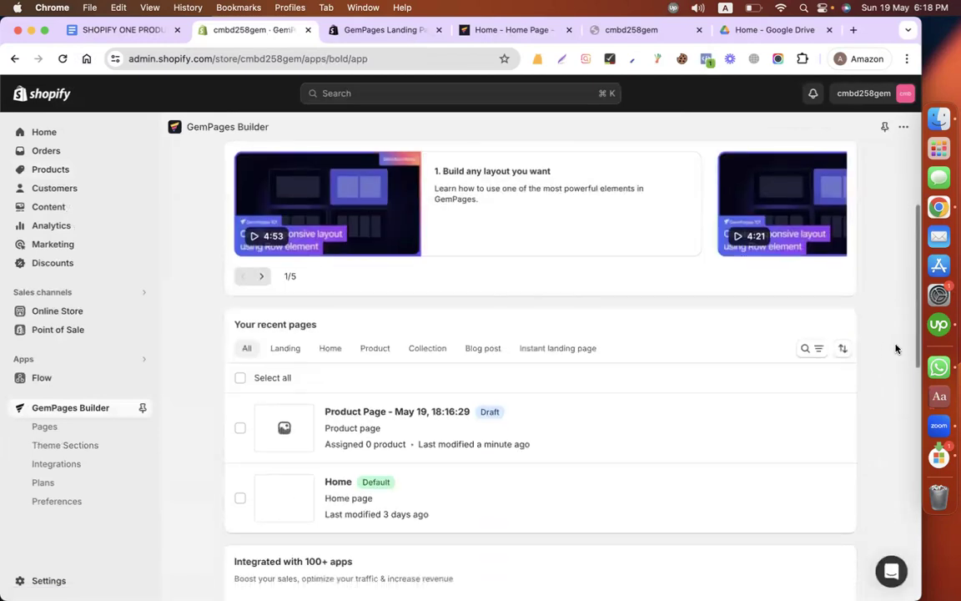
click(840, 386)
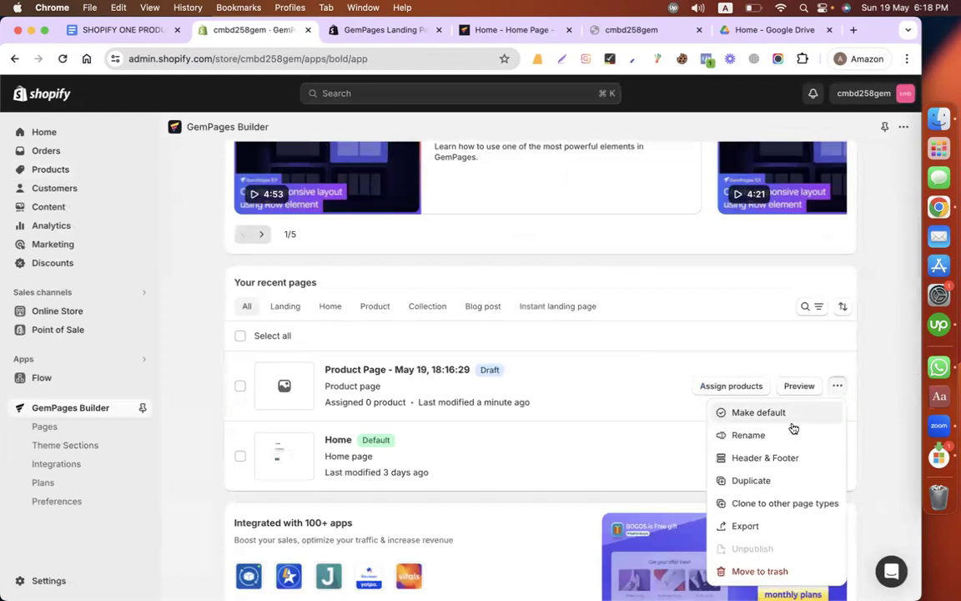
click(751, 569)
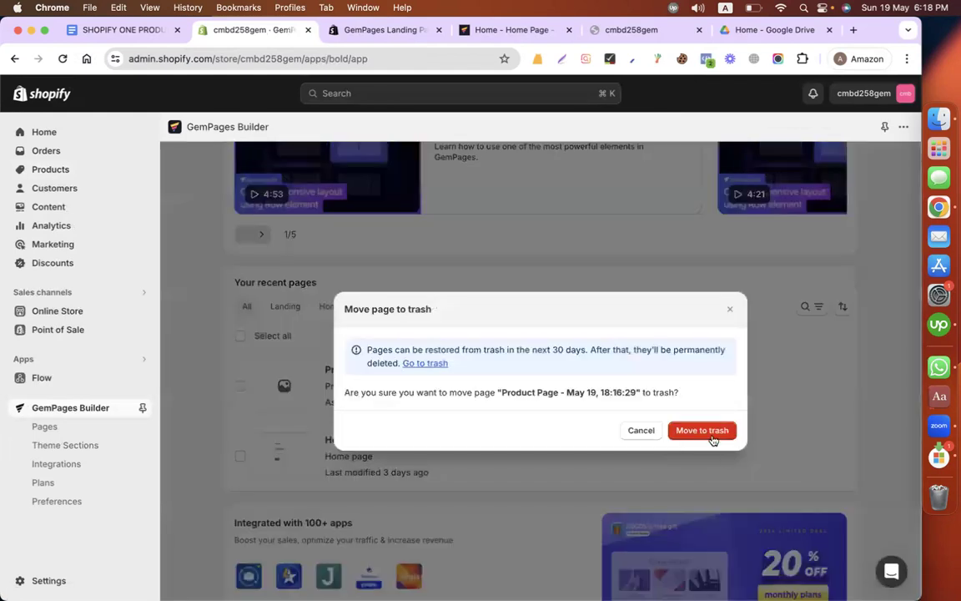
click(702, 430)
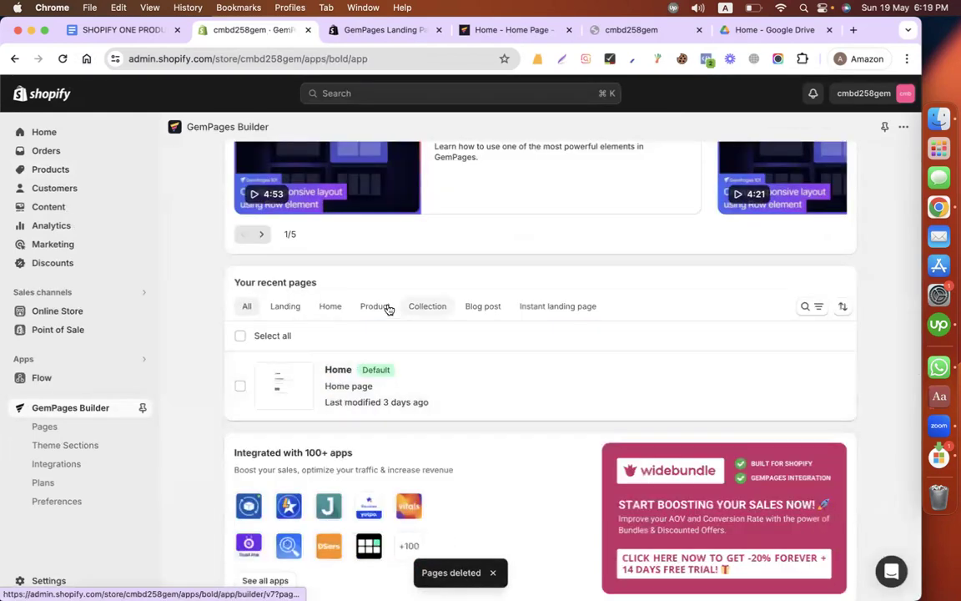
Step: Create a new product page from the Vélocity Bikes template
click(382, 306)
click(535, 393)
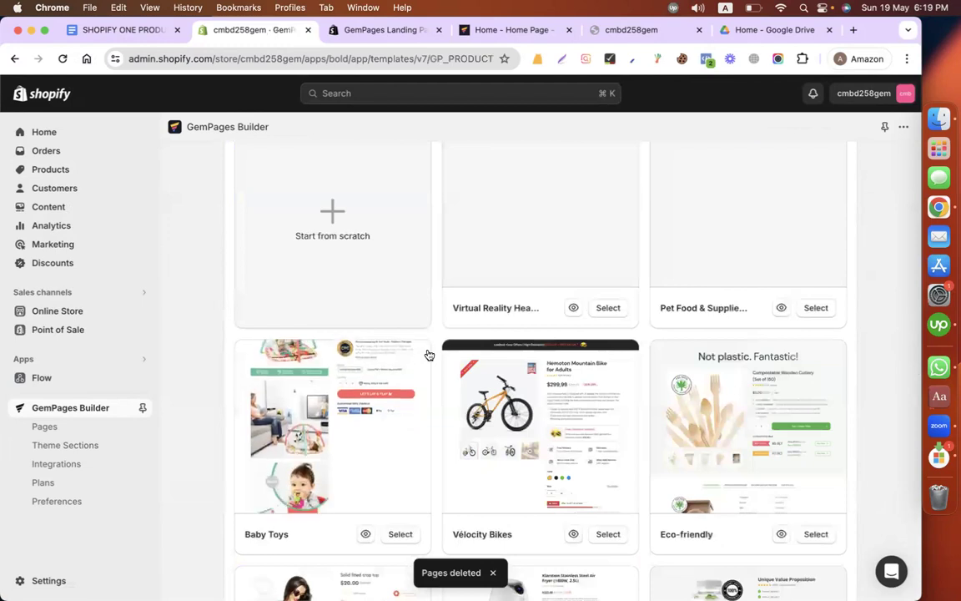
click(608, 534)
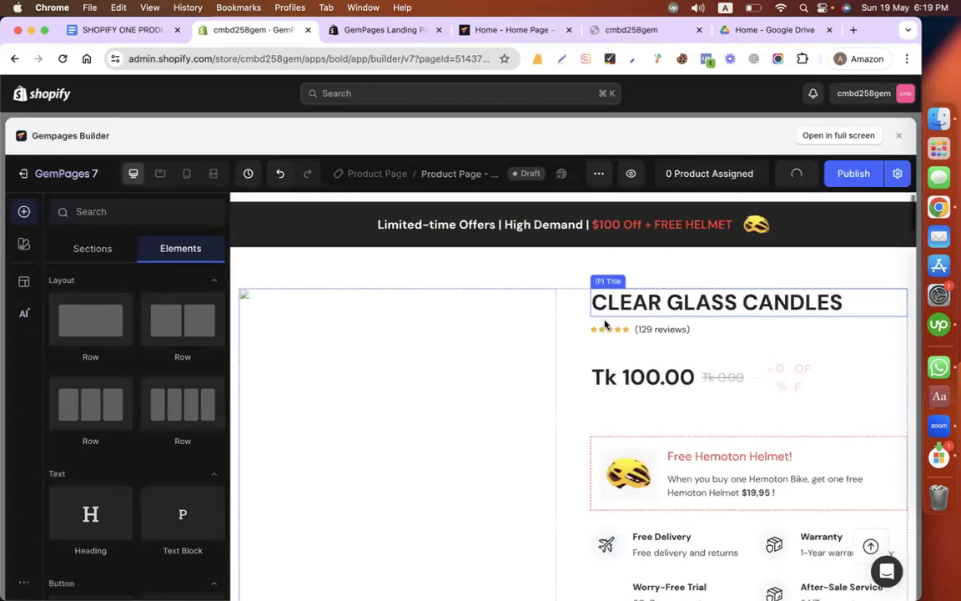
Step: Check which products the new page's Product element offers, and close the product picker without changing the selection
click(279, 349)
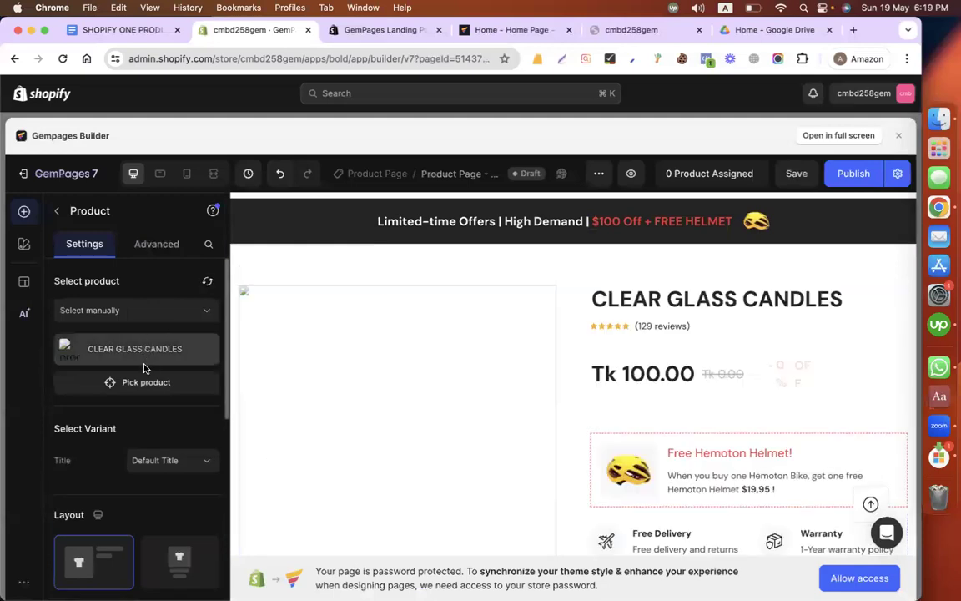
click(147, 383)
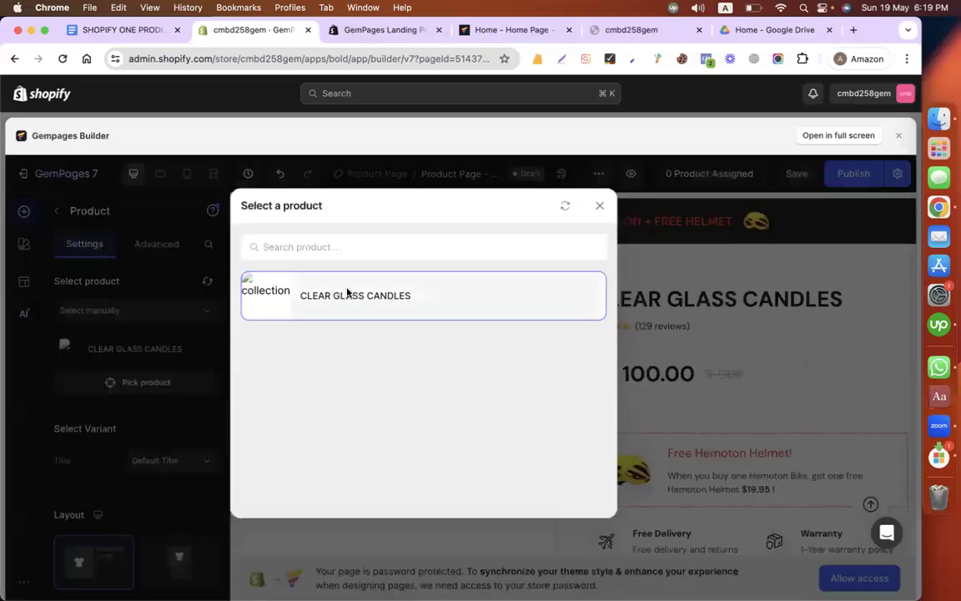
click(599, 205)
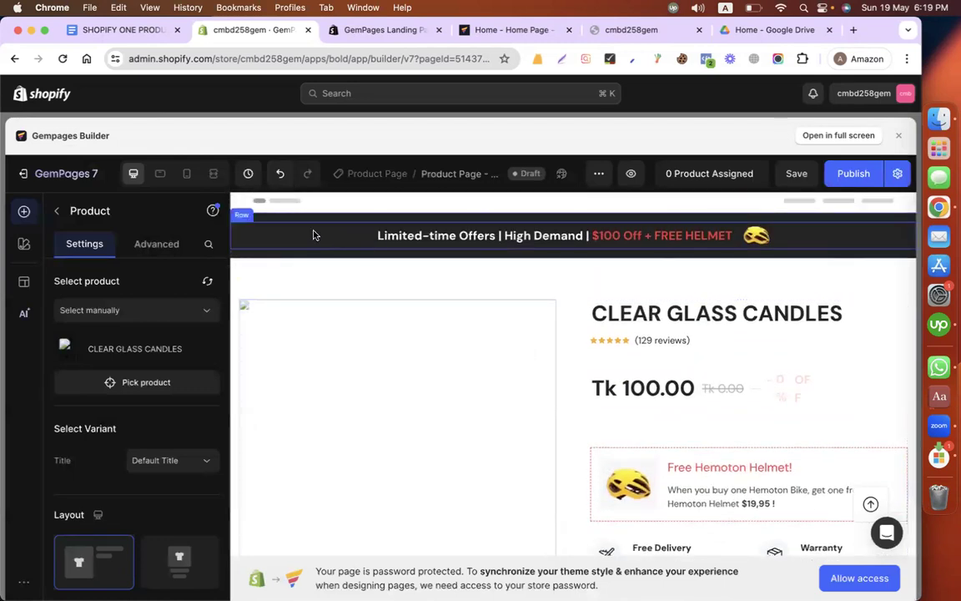
Step: Delete the Limited-time Offers banner section and the star rating row with reviews below the product title
click(388, 219)
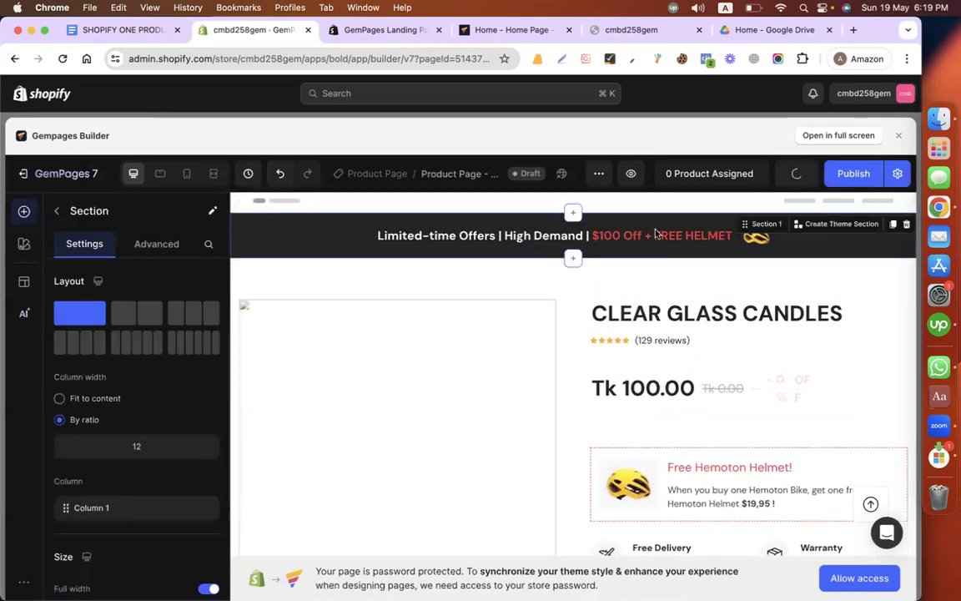
click(906, 225)
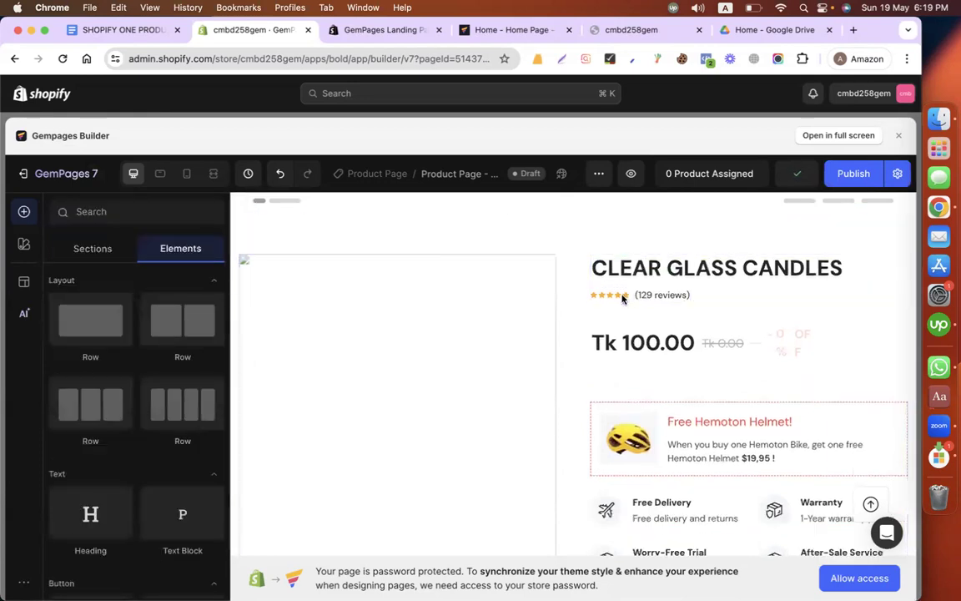
click(709, 299)
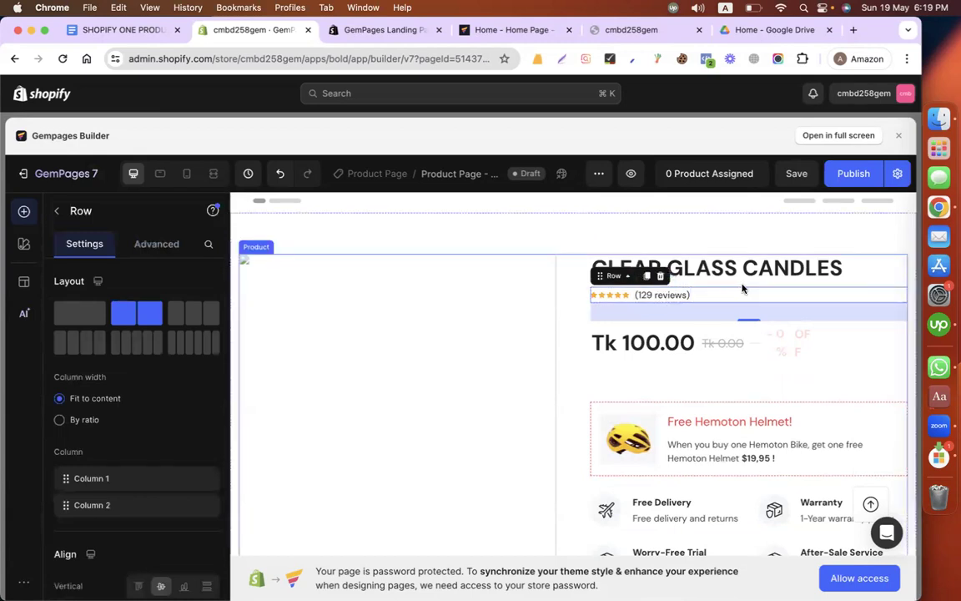
click(661, 276)
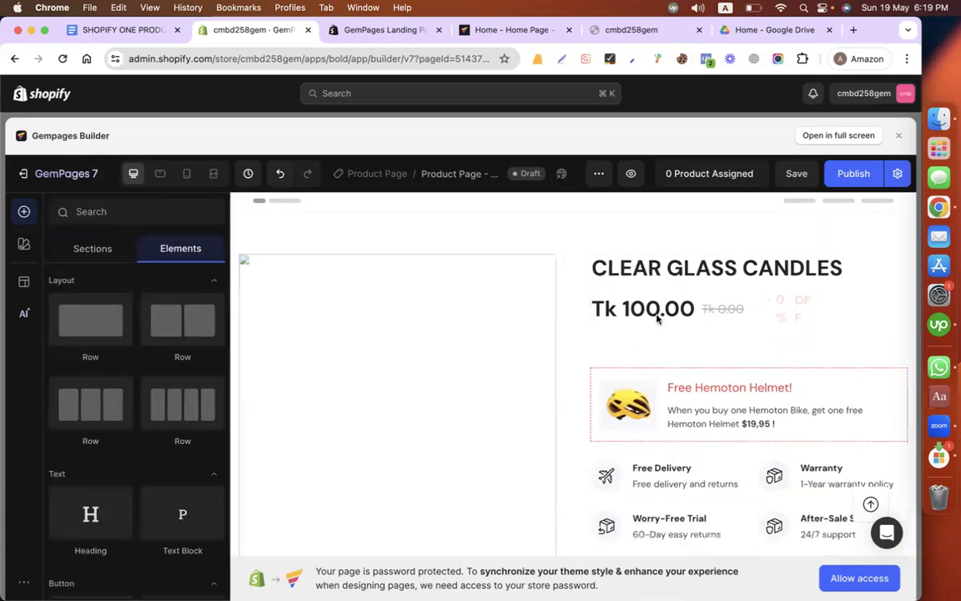
Step: Delete the Free Hemoton Helmet promotion row below the product price
scroll(714, 373, down, 1)
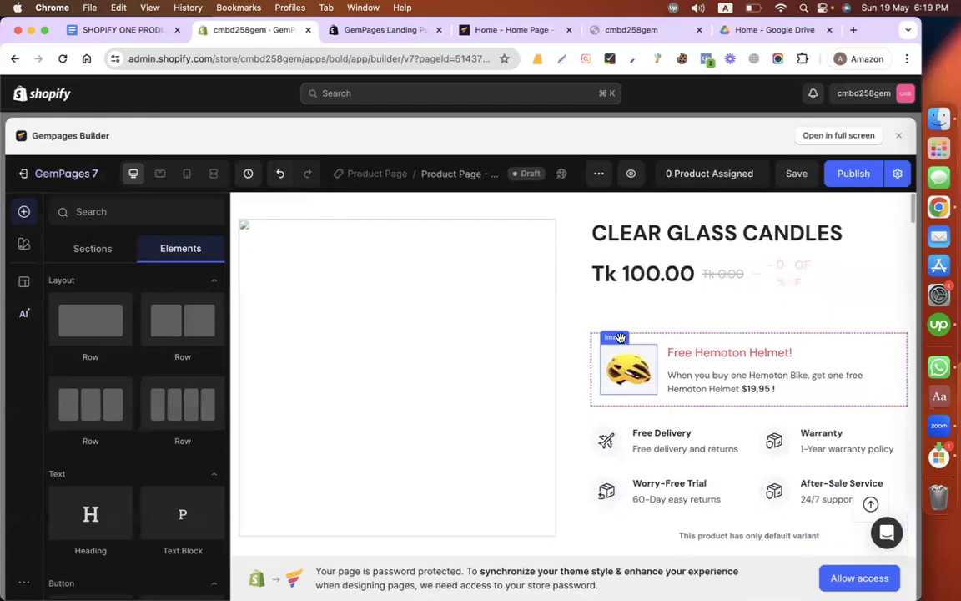
click(594, 340)
click(660, 323)
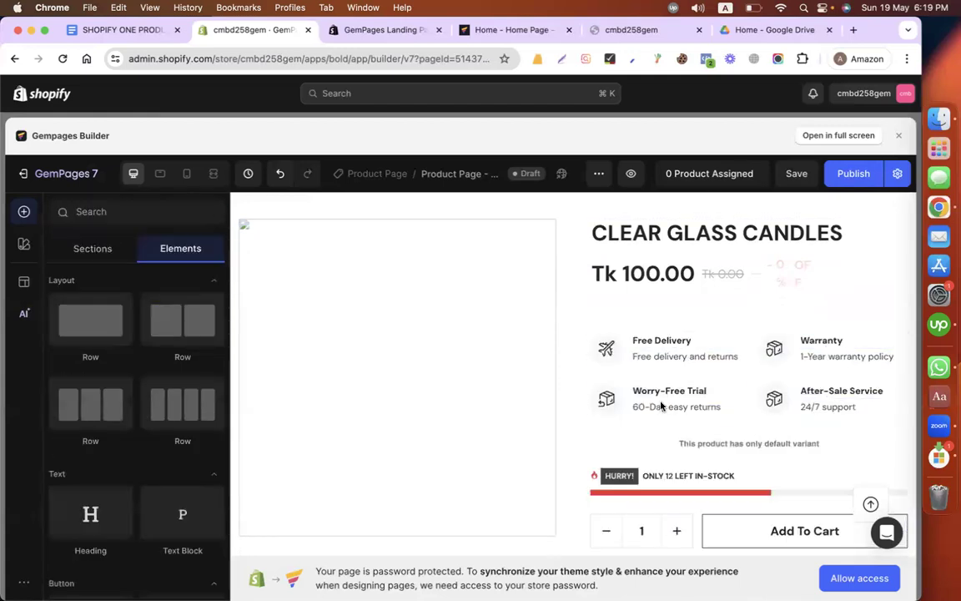
scroll(619, 377, down, 3)
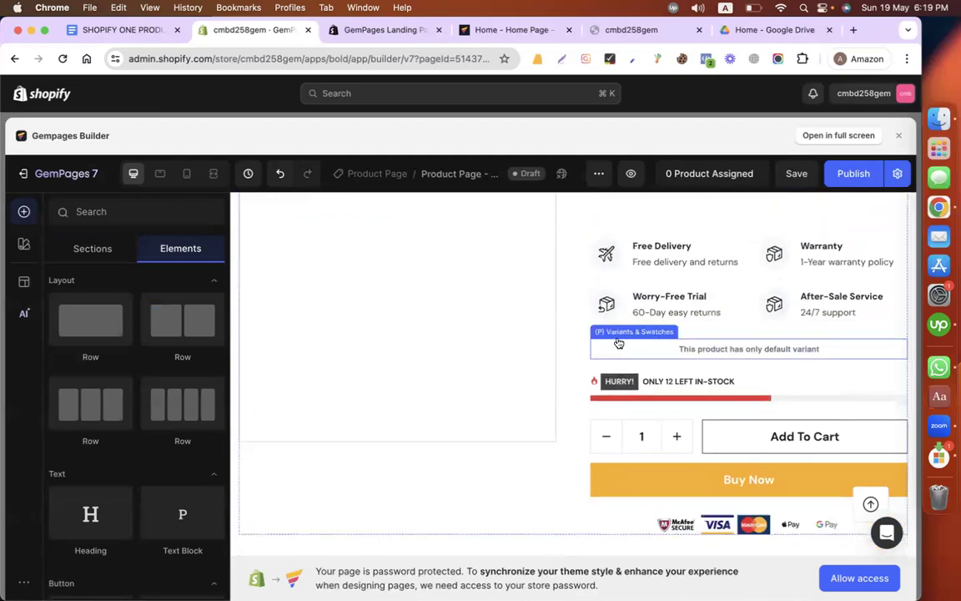
scroll(594, 384, down, 1)
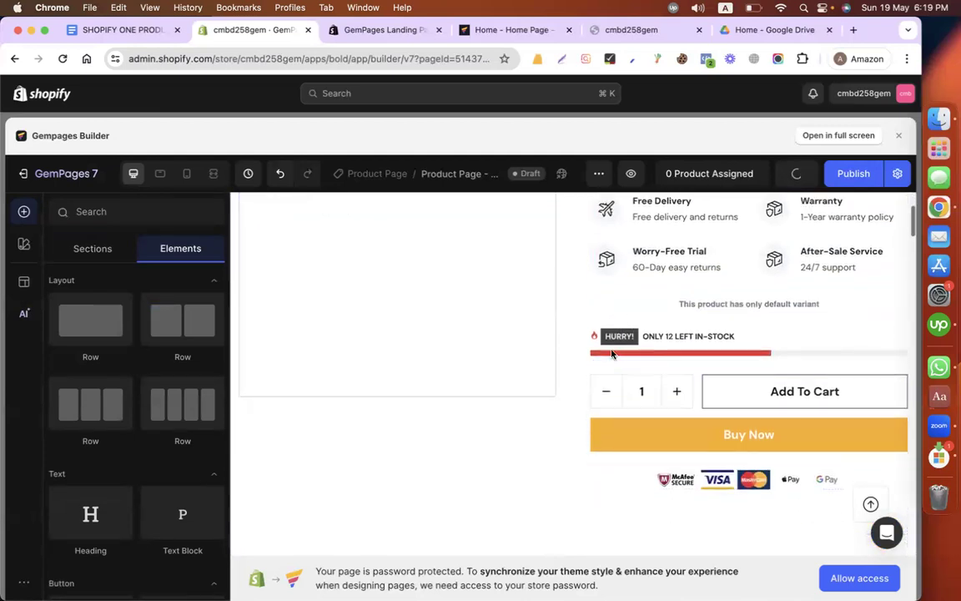
Step: Delete the stock counter above the quantity selector and the payment badges image below the Buy Now button
click(594, 334)
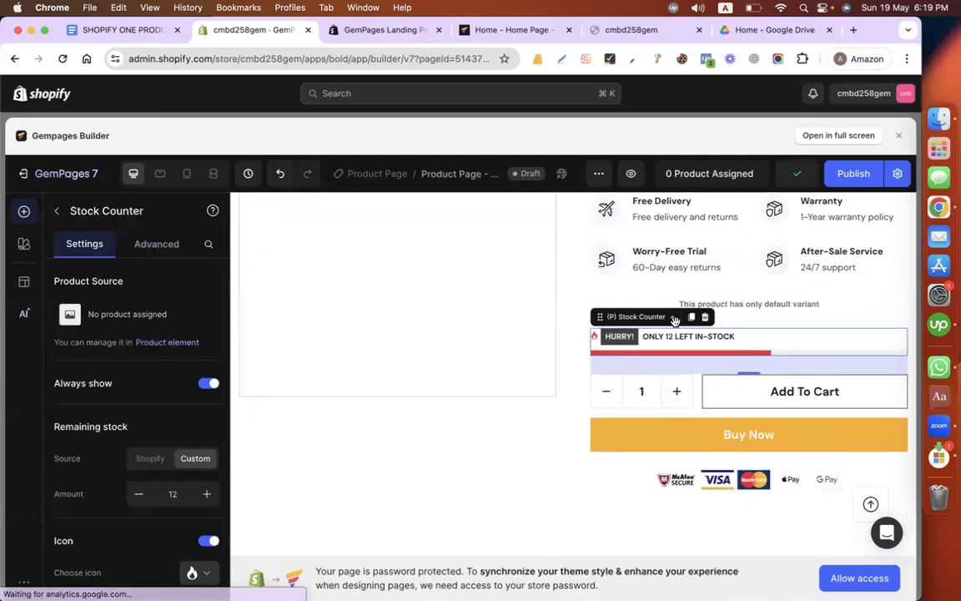
click(705, 319)
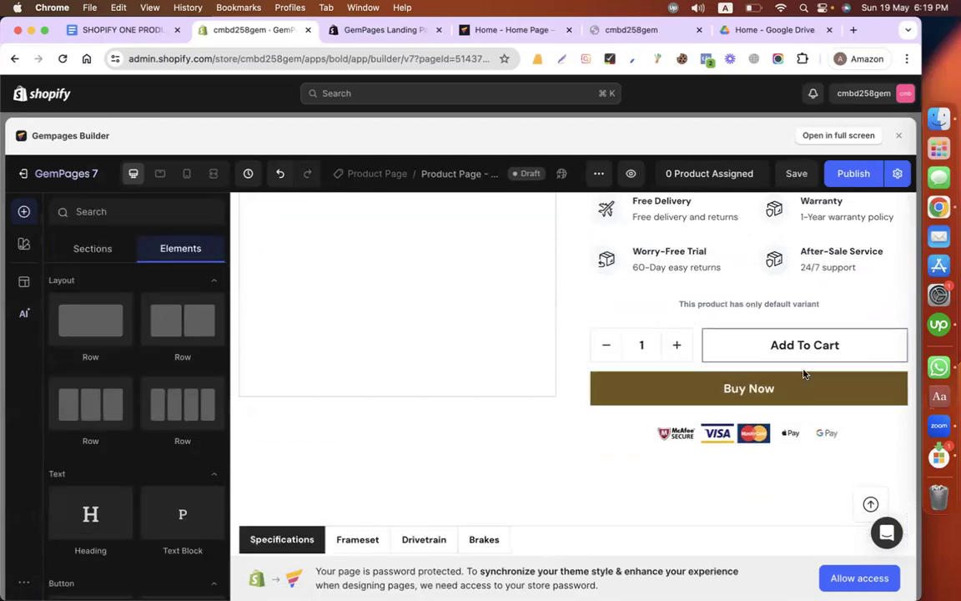
click(636, 435)
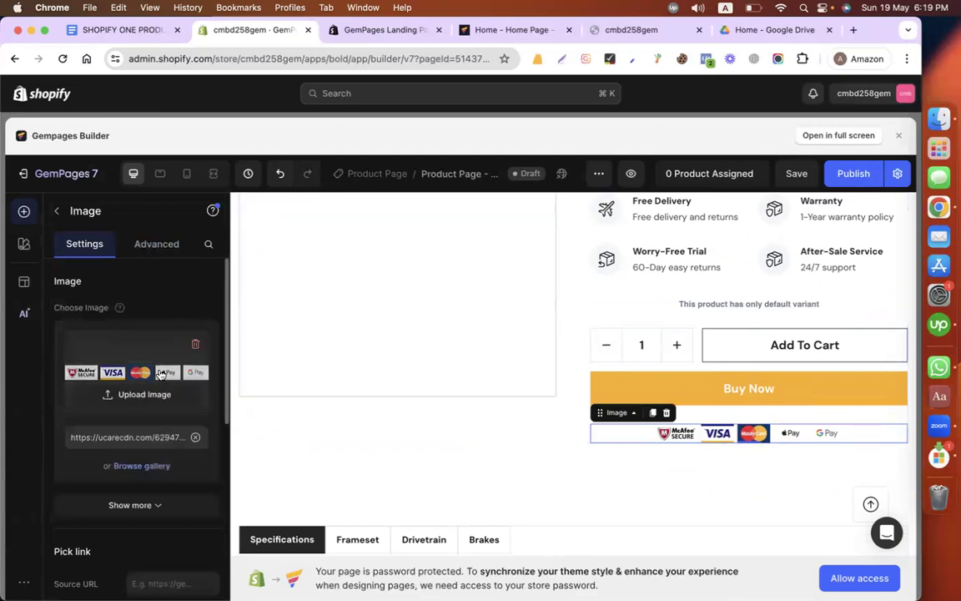
click(666, 413)
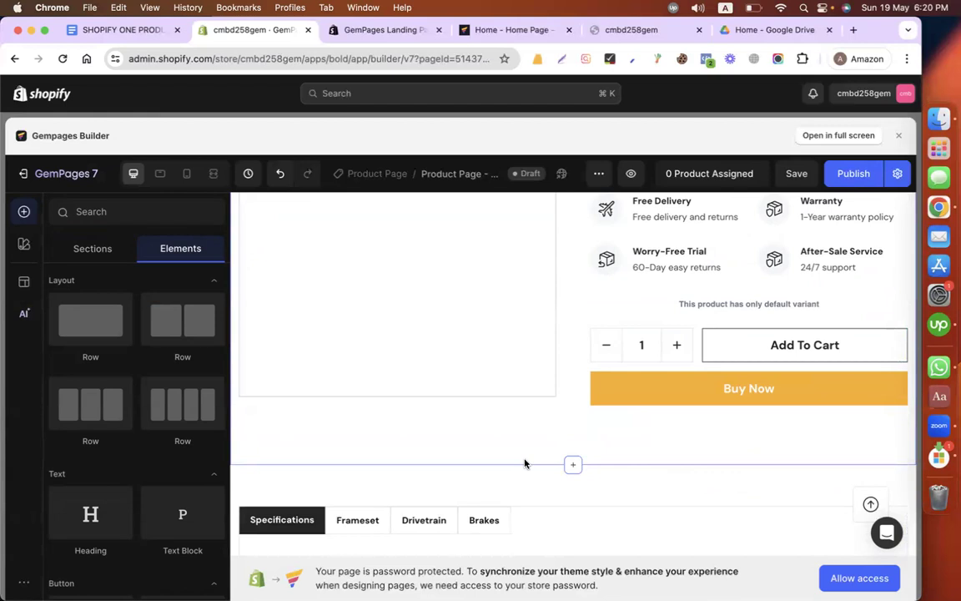
Step: Review the remaining product section and the Specifications, Frameset and Drivetrain tabs below it
scroll(475, 380, up, 5)
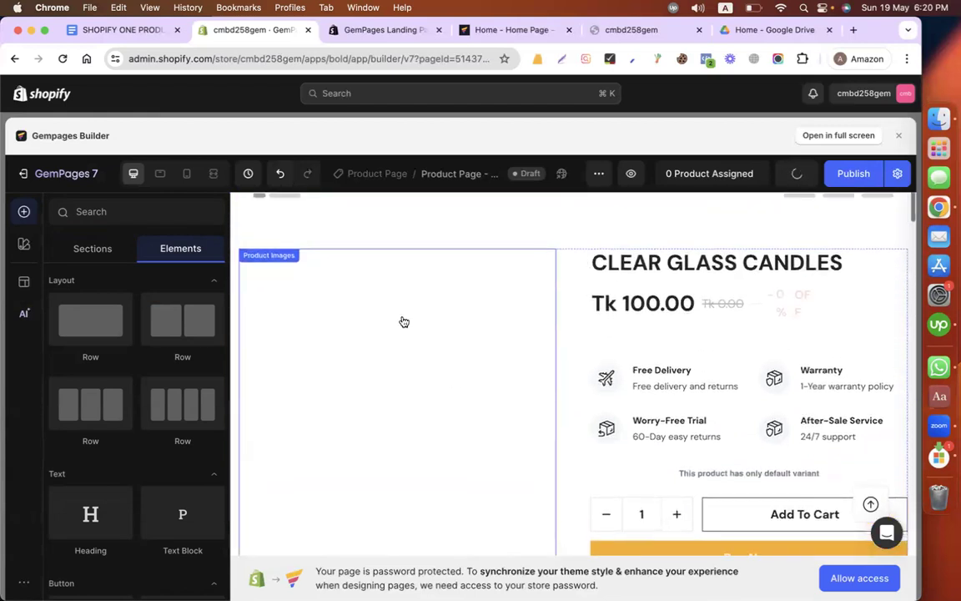
scroll(396, 412, down, 4)
scroll(392, 407, up, 4)
scroll(392, 407, down, 1)
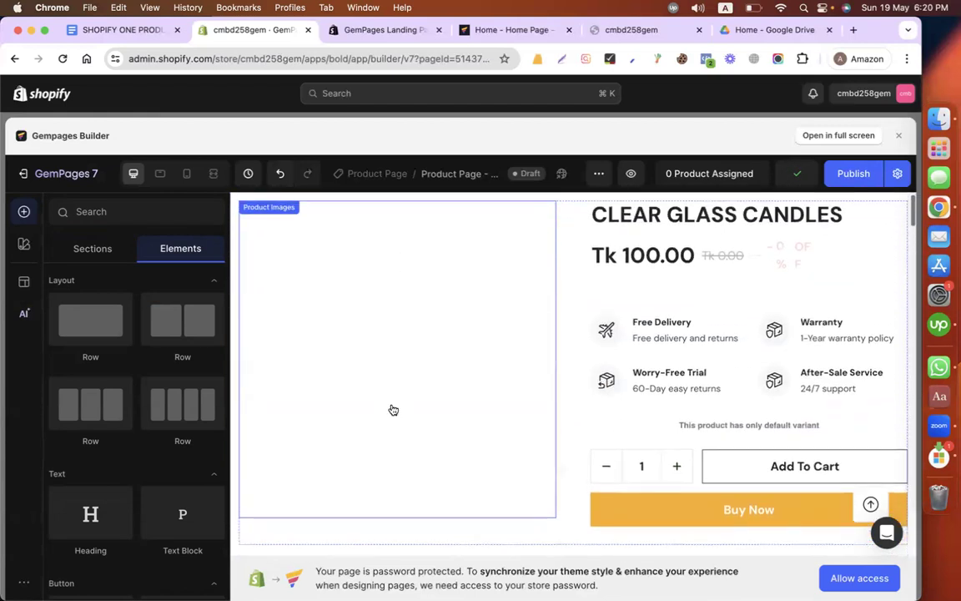
scroll(388, 404, up, 1)
scroll(584, 375, down, 2)
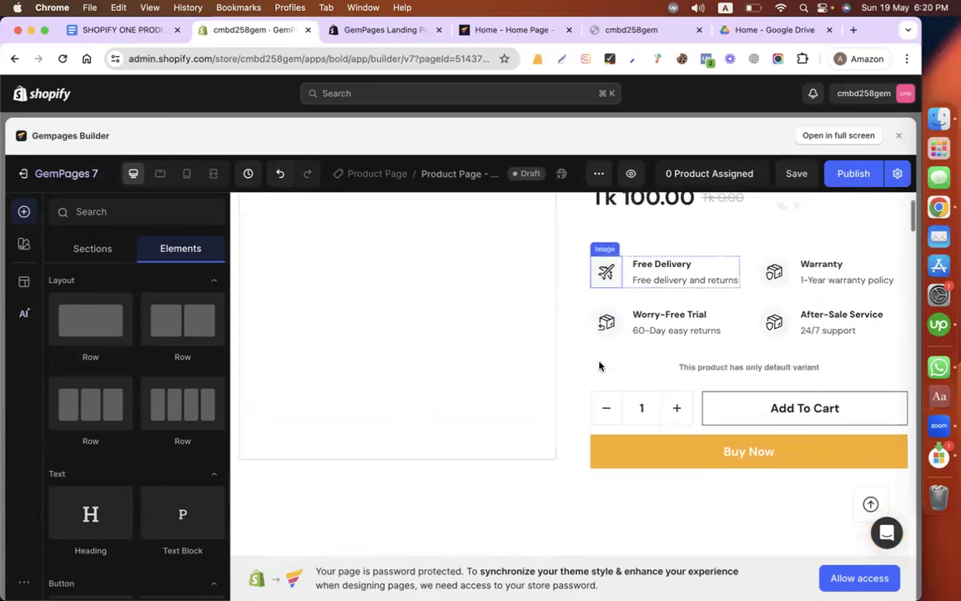
scroll(593, 449, down, 5)
scroll(568, 339, down, 1)
scroll(568, 339, down, 4)
scroll(501, 333, up, 3)
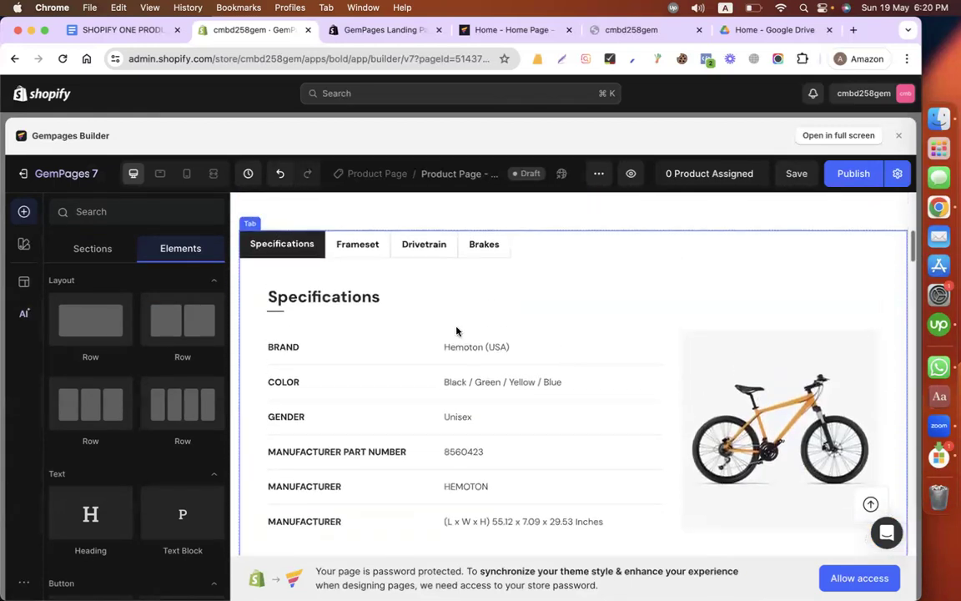
click(358, 246)
click(438, 246)
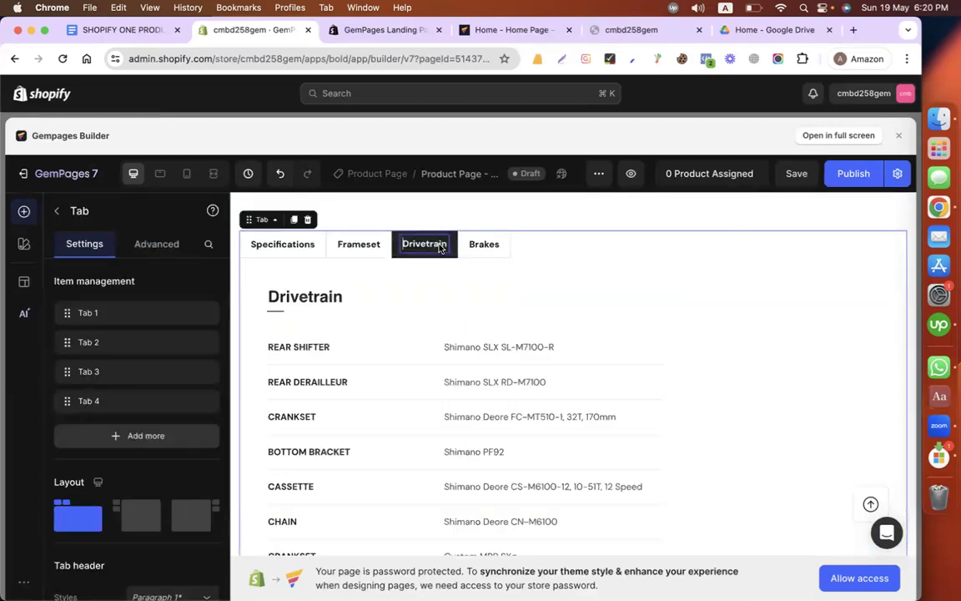
scroll(507, 364, down, 5)
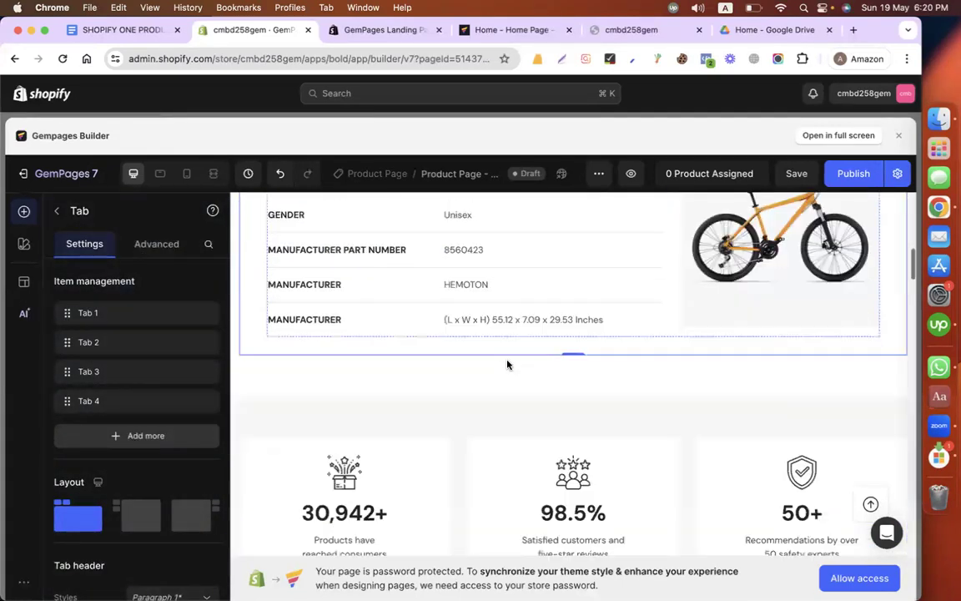
scroll(458, 262, up, 5)
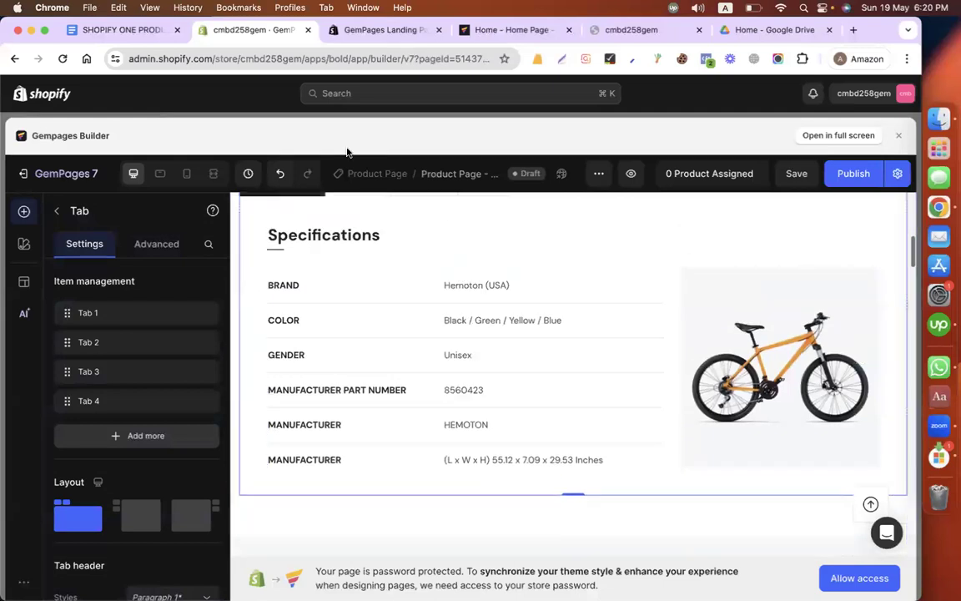
Step: Switch to the product copy in Google Docs and read the Features, Simple Ingredients, Bulk Discount and Shipping/Returns sections
click(117, 34)
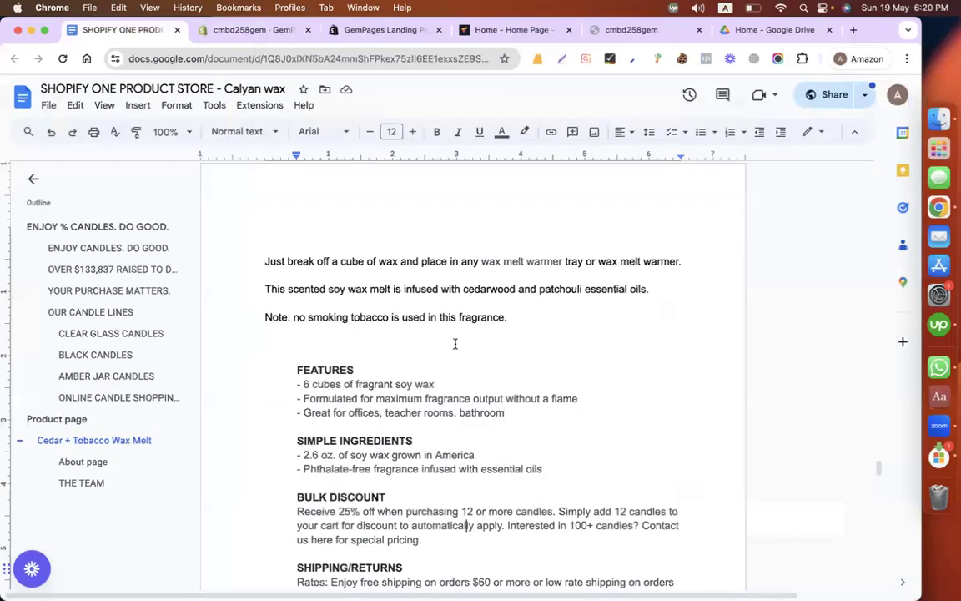
scroll(454, 343, down, 4)
drag(286, 209, 429, 443)
click(482, 337)
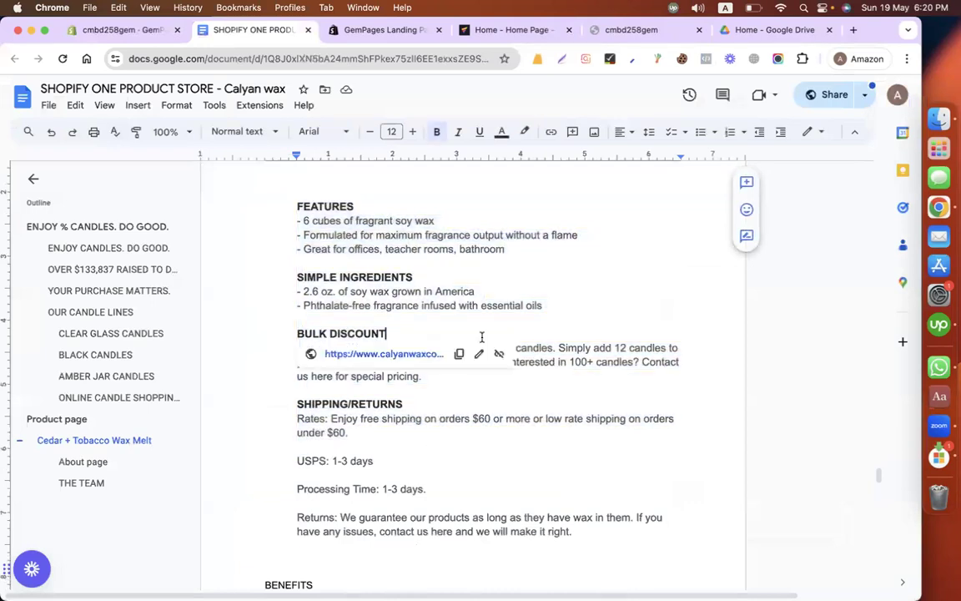
click(369, 239)
scroll(352, 273, down, 10)
scroll(352, 273, up, 3)
scroll(352, 273, up, 10)
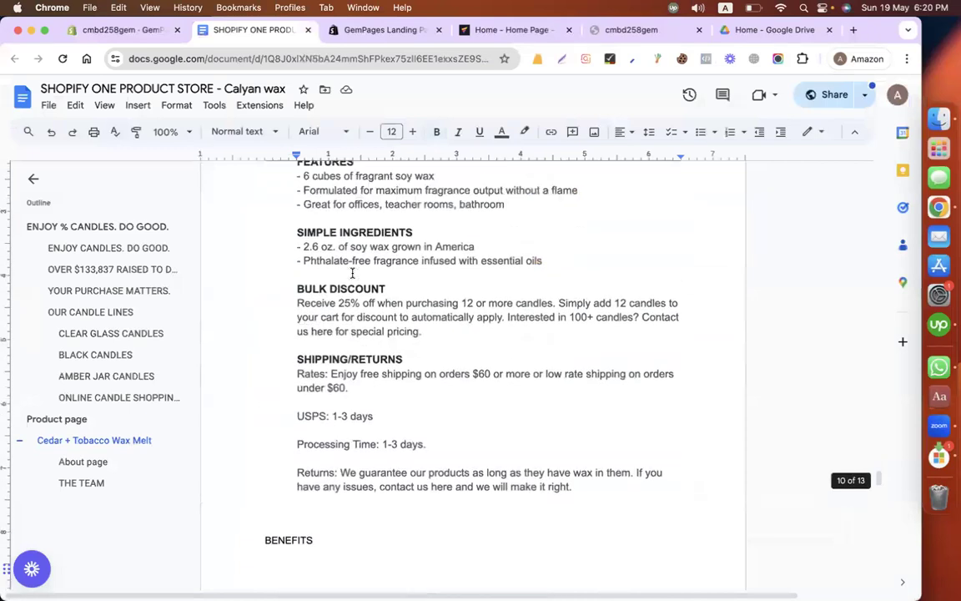
scroll(352, 273, down, 1)
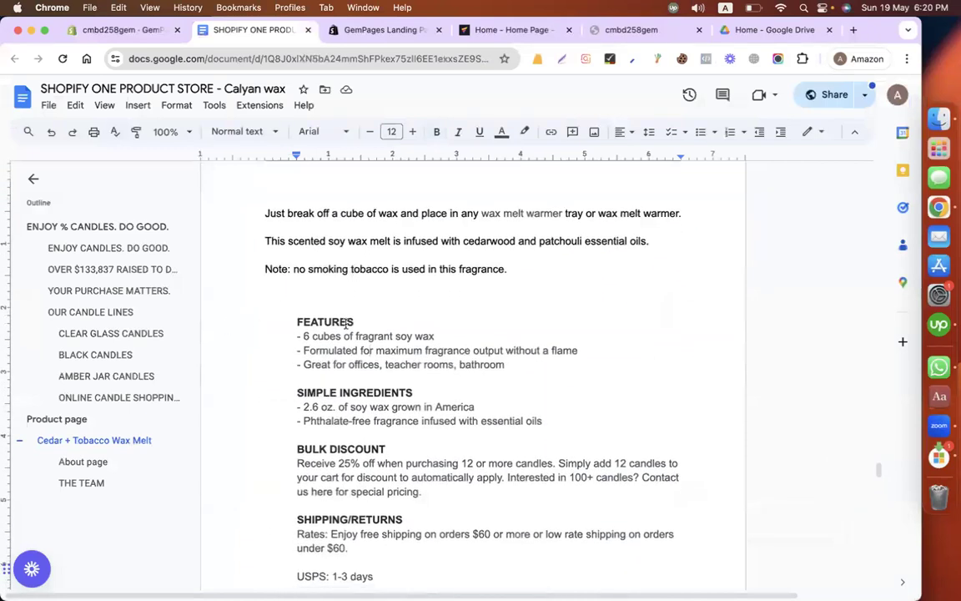
right_click(332, 418)
scroll(298, 453, down, 5)
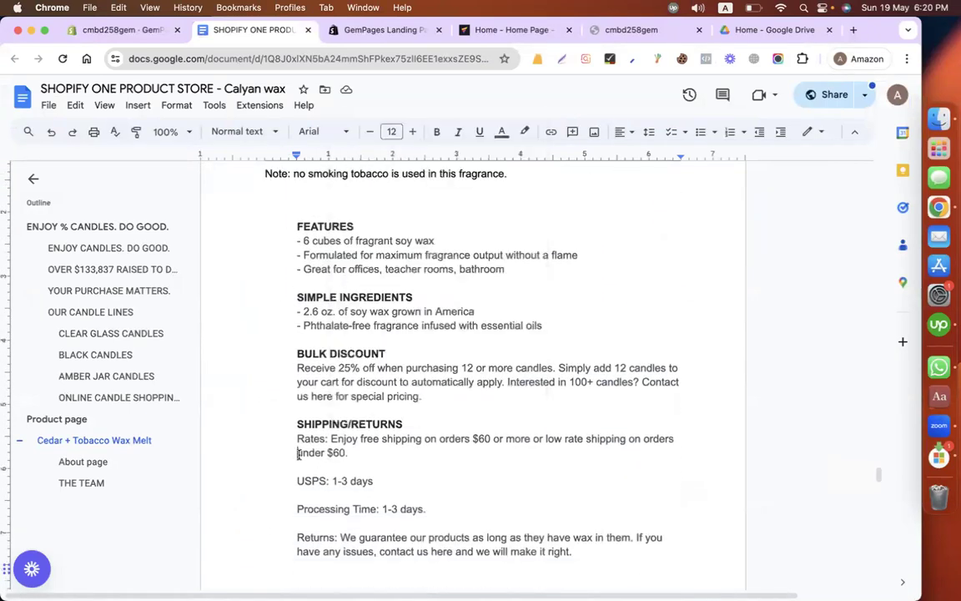
Step: Compare the GemPages Specifications tab section with the document's Features heading and the wax melt description above it
click(142, 30)
scroll(406, 267, up, 1)
scroll(407, 267, up, 1)
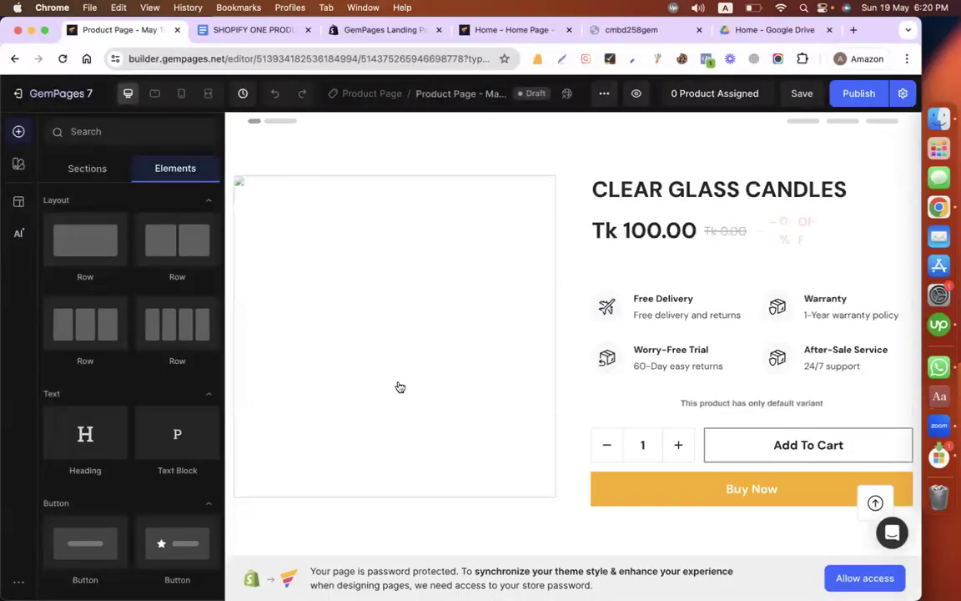
scroll(399, 385, down, 5)
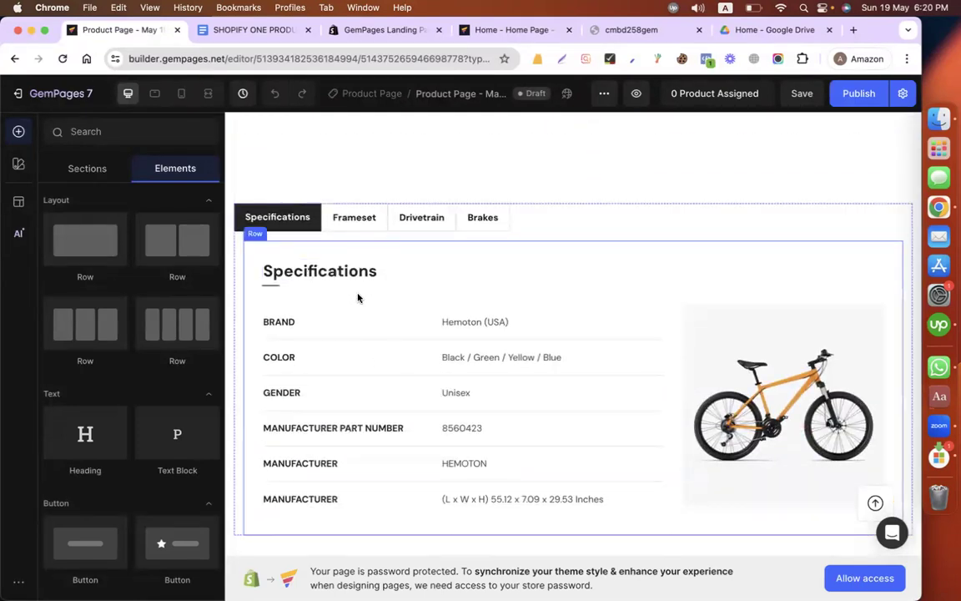
click(250, 30)
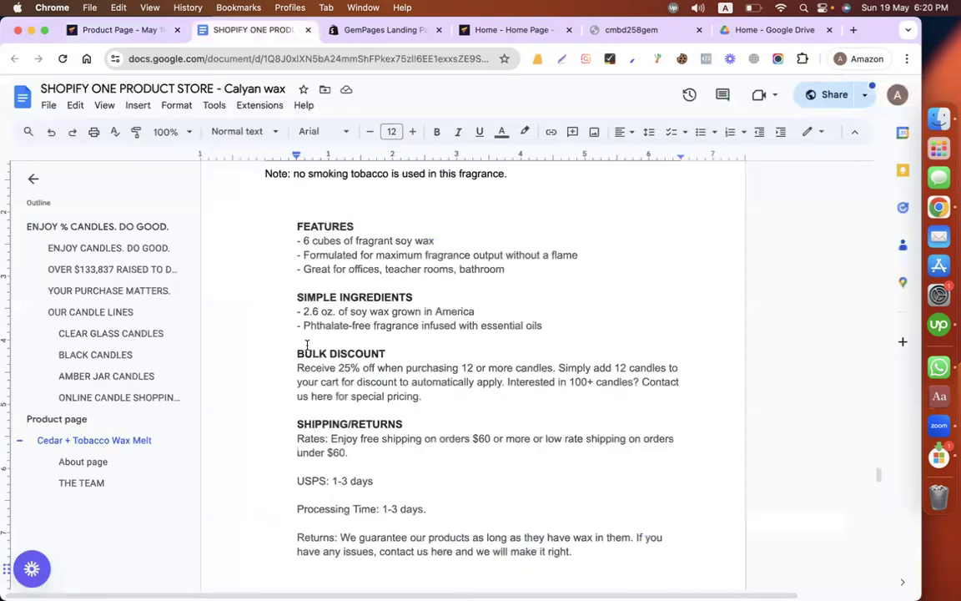
drag(292, 231, 376, 228)
scroll(375, 228, up, 5)
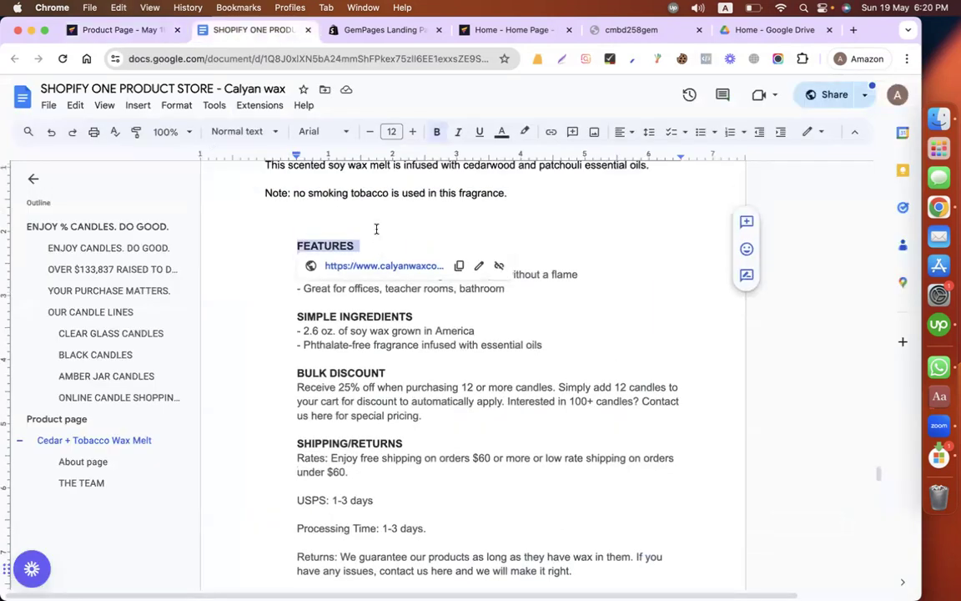
drag(504, 414, 373, 324)
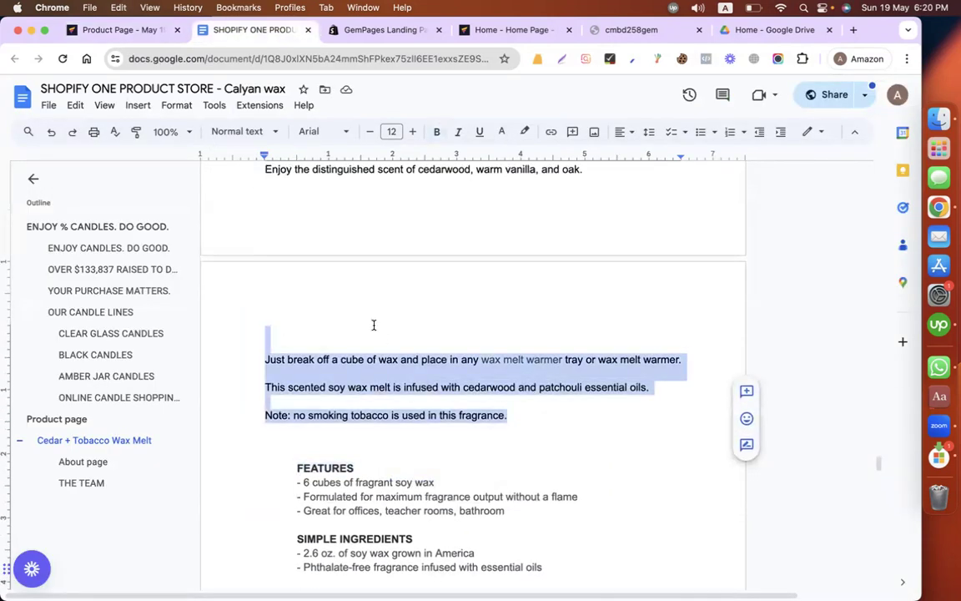
scroll(332, 311, up, 3)
scroll(325, 306, down, 4)
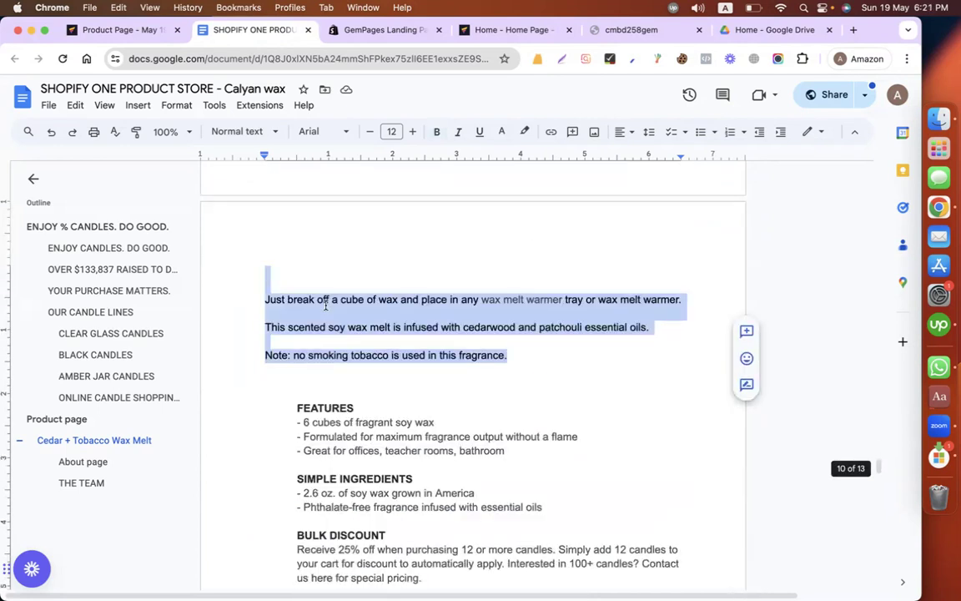
scroll(325, 305, down, 2)
Step: Switch to the GemPages editor and rename the Specifications tab as Features
click(132, 32)
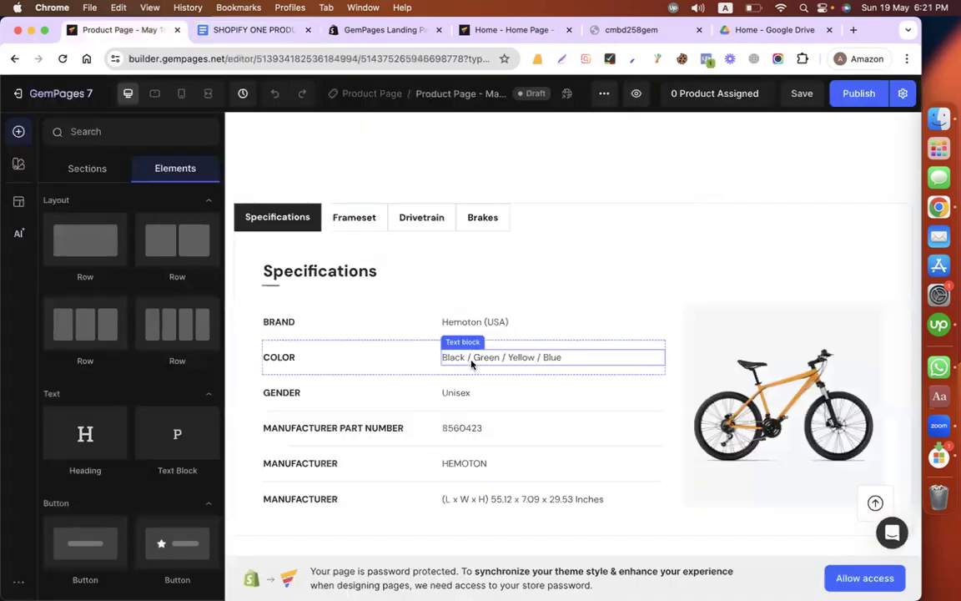
scroll(471, 362, up, 8)
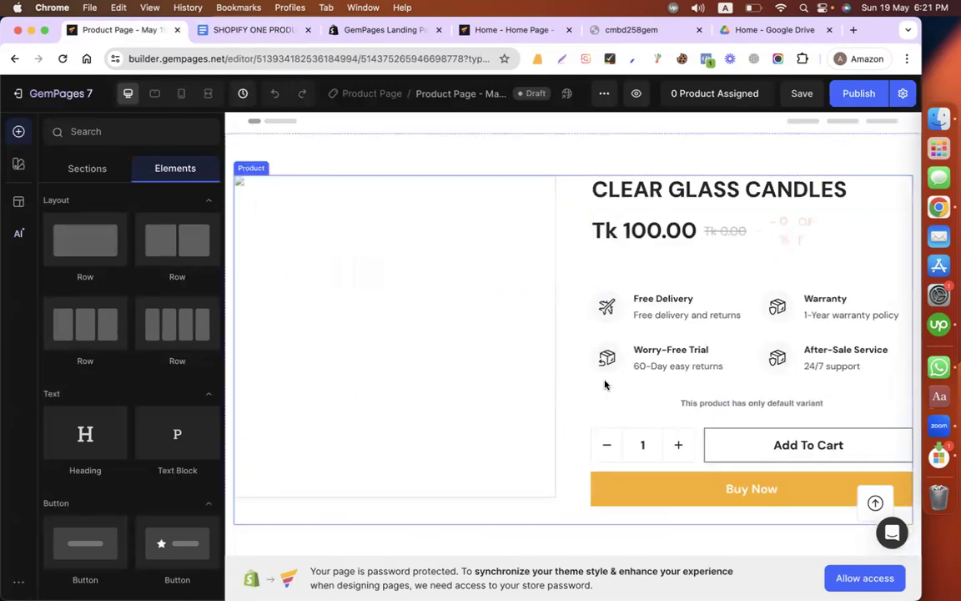
scroll(605, 385, down, 5)
scroll(605, 384, down, 5)
scroll(605, 383, up, 2)
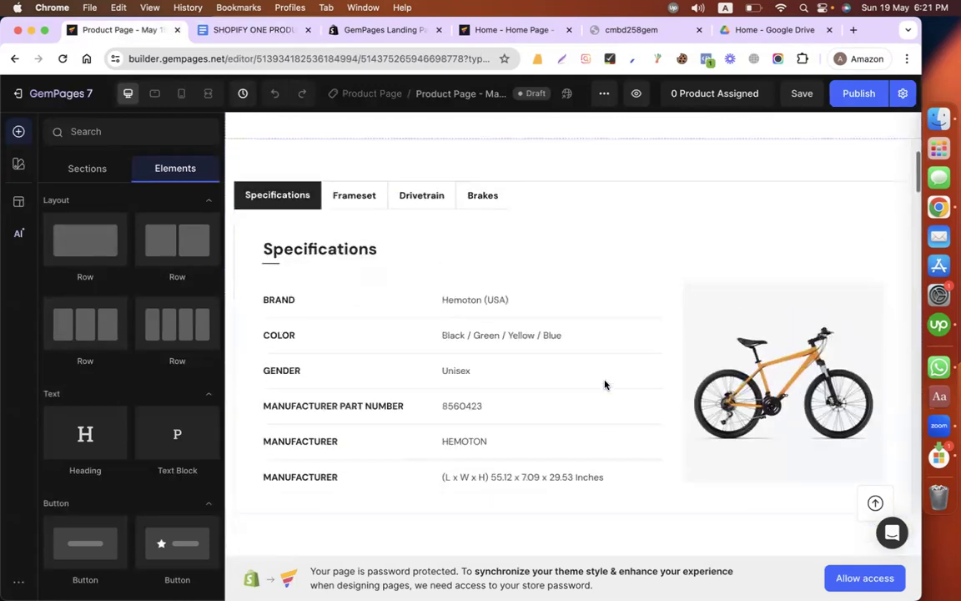
click(282, 234)
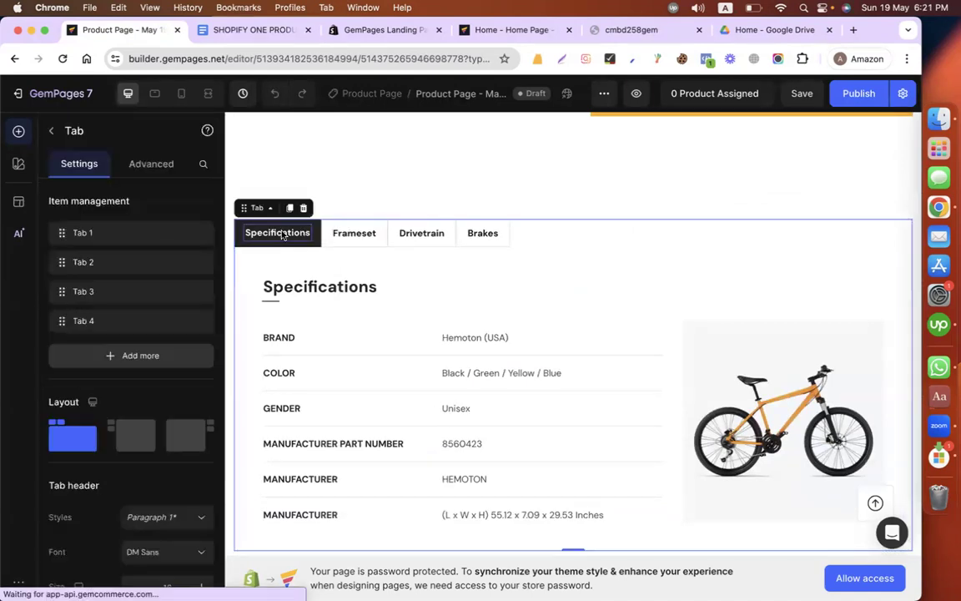
double_click(282, 234)
text(Features)
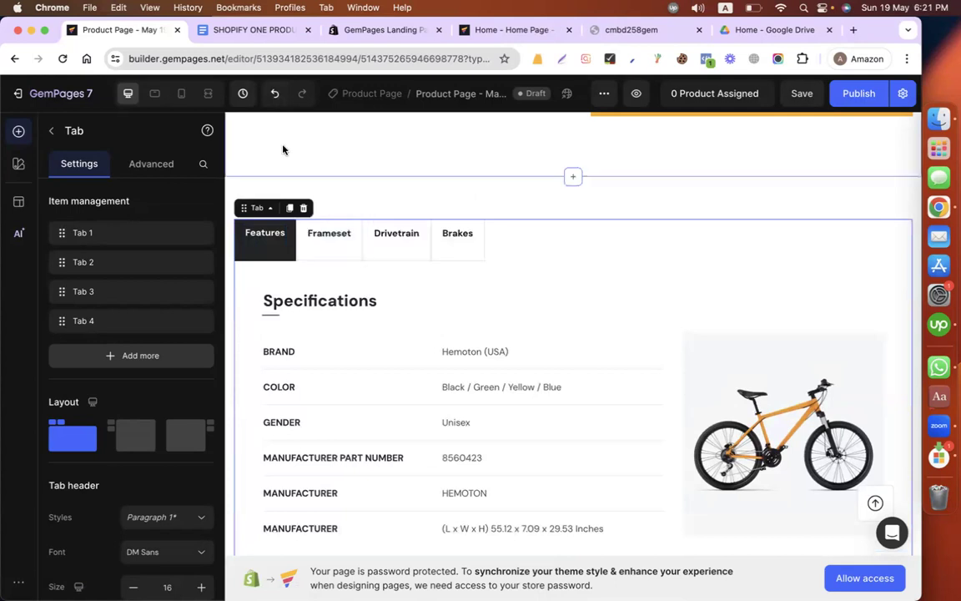
Step: Select the line "- 6 cubes of fragrant soy wax" in the Google Docs product copy and return to the GemPages editor
click(252, 30)
drag(291, 299, 440, 300)
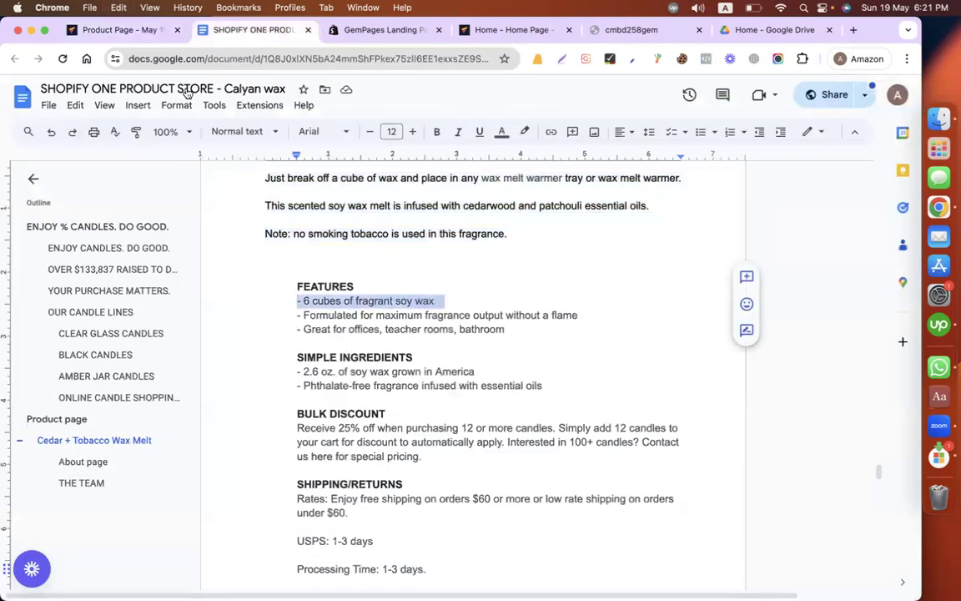
click(144, 33)
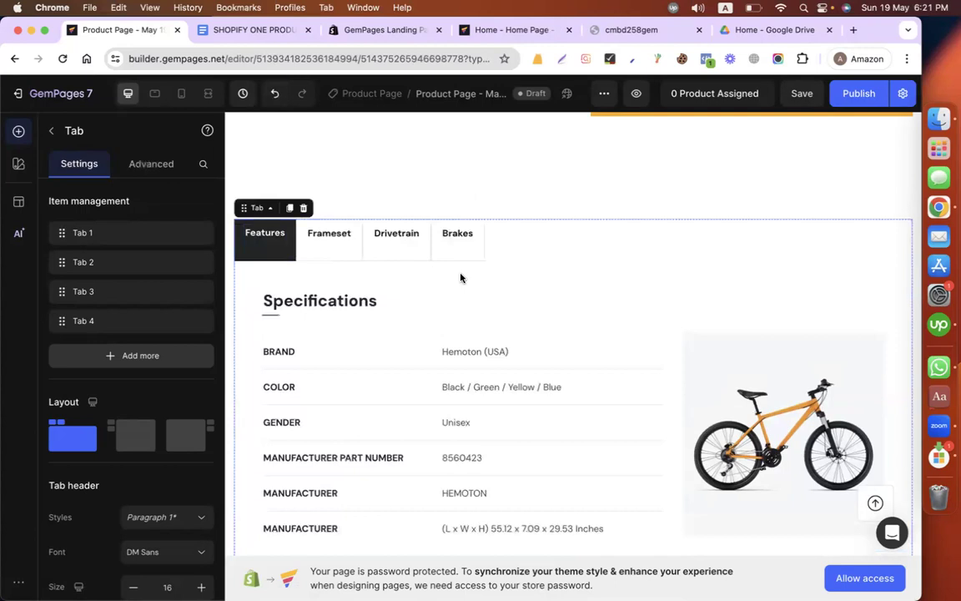
Step: Delete the last Manufacturer row, the one with the dimensions, from the table in the Features tab
click(316, 357)
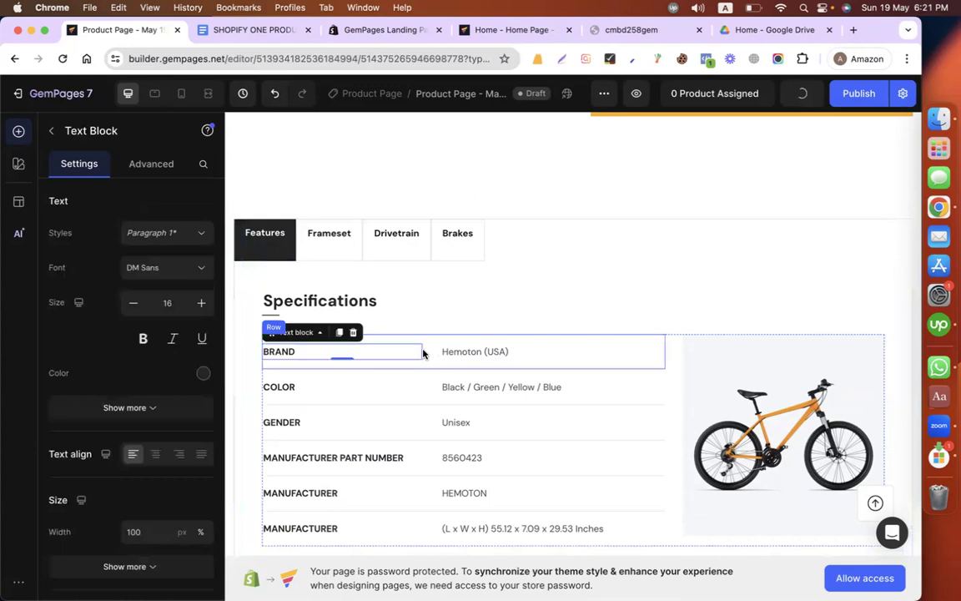
scroll(391, 401, down, 1)
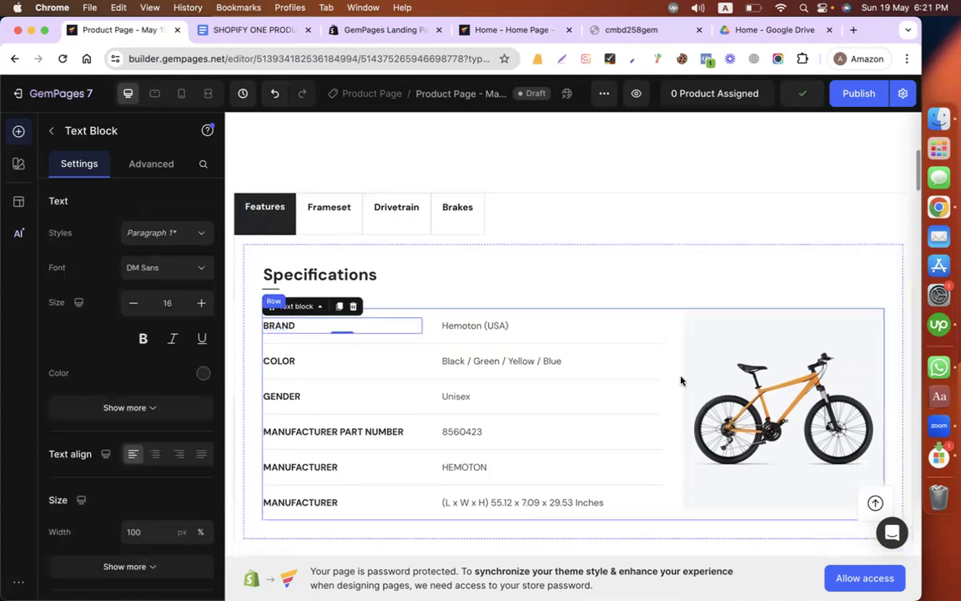
click(451, 291)
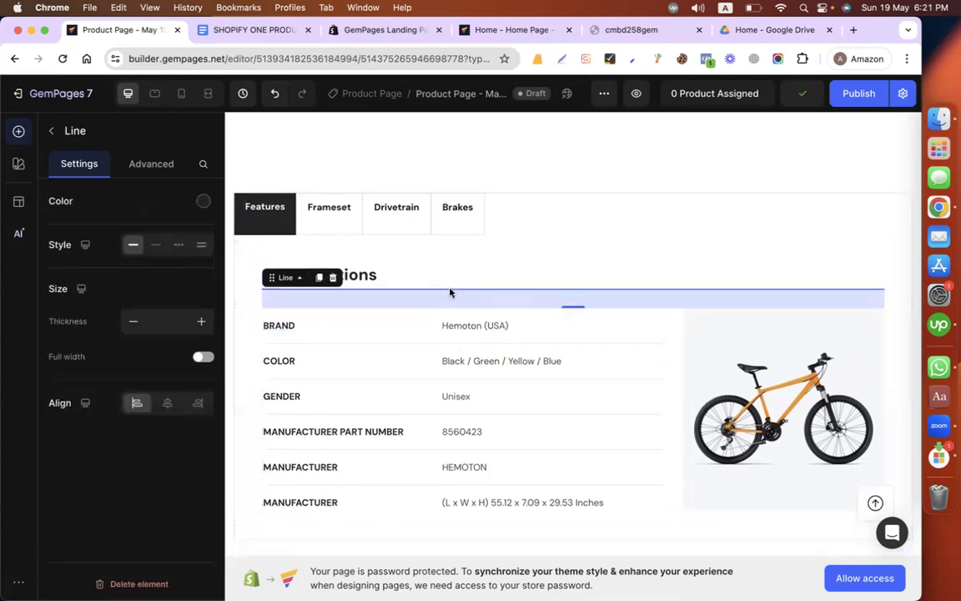
click(261, 309)
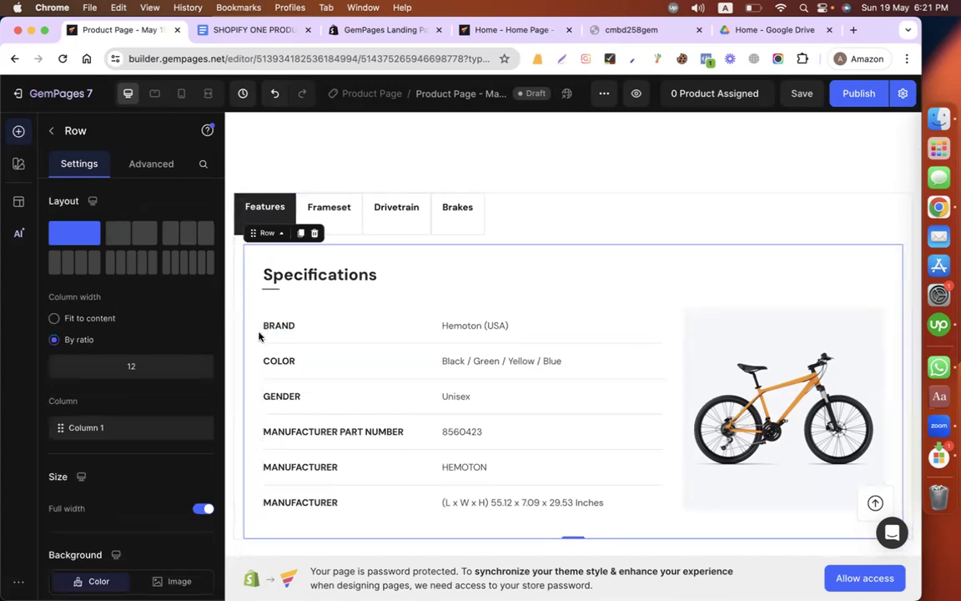
click(272, 518)
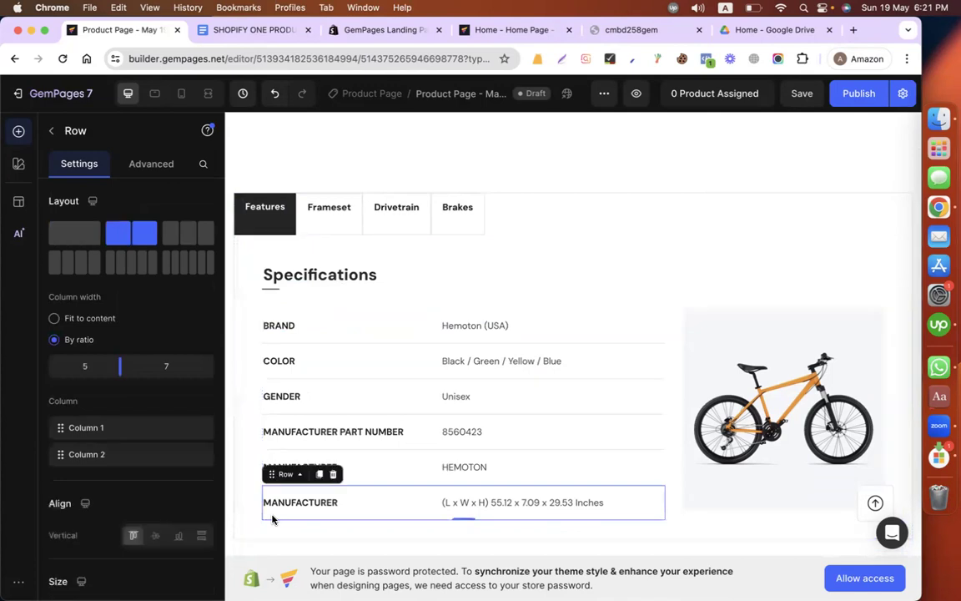
click(332, 474)
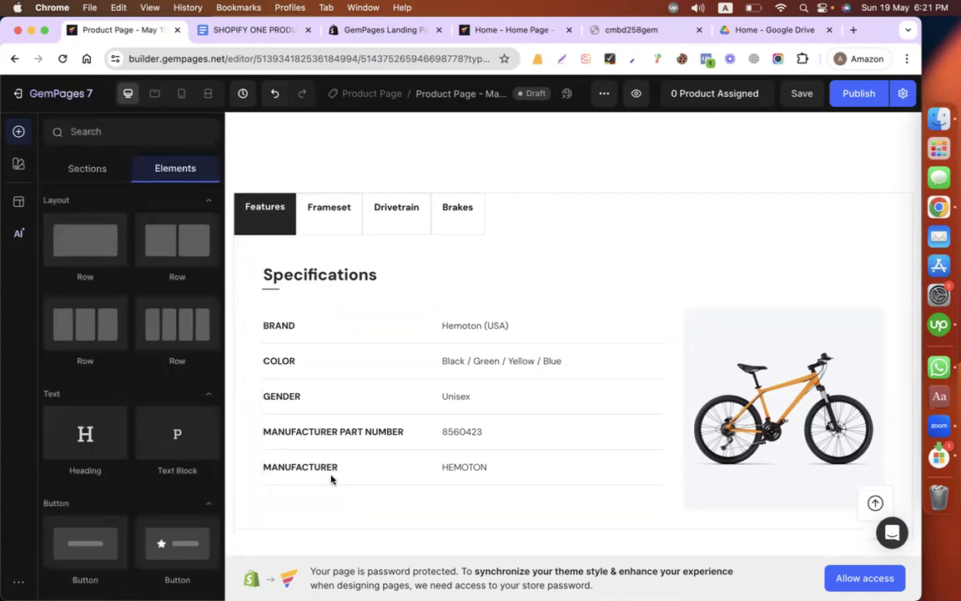
Step: Delete the row holding the specifications table and the bike image from the Features tab
click(283, 503)
click(334, 298)
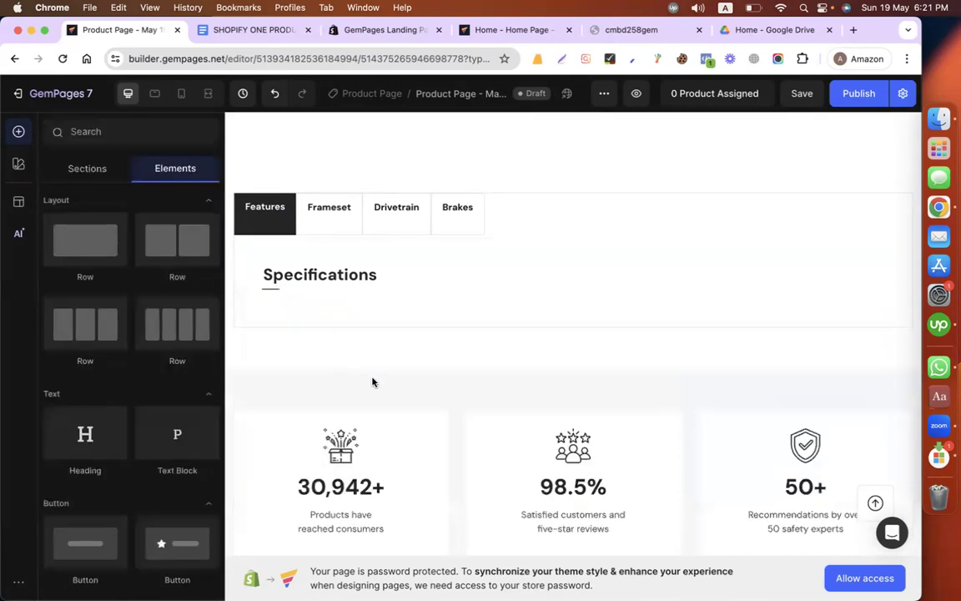
Step: Copy the three lines under FEATURES in the Google Docs product copy into a new GemPages text block below the Specifications heading
click(254, 30)
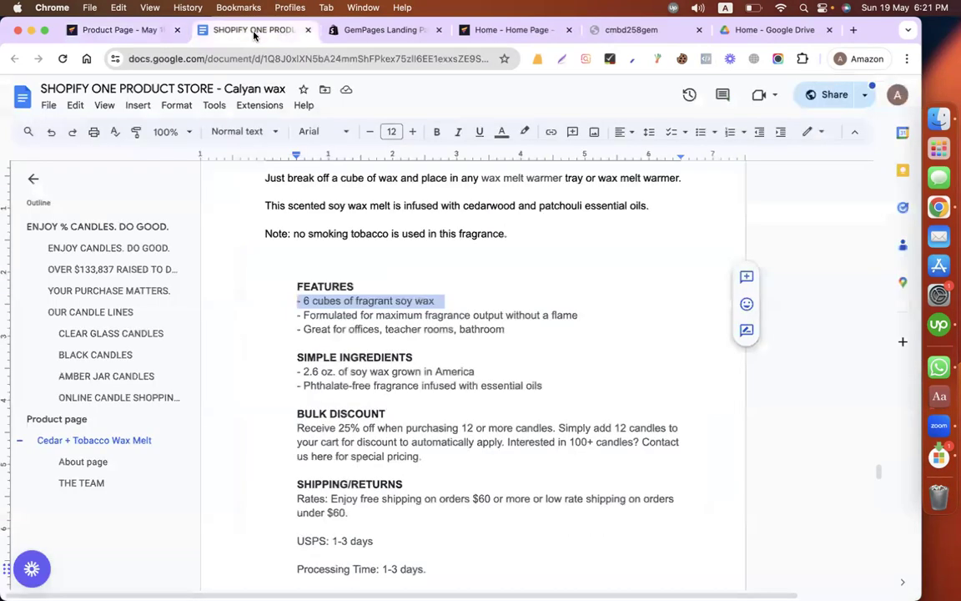
drag(313, 305, 515, 329)
key(super+c)
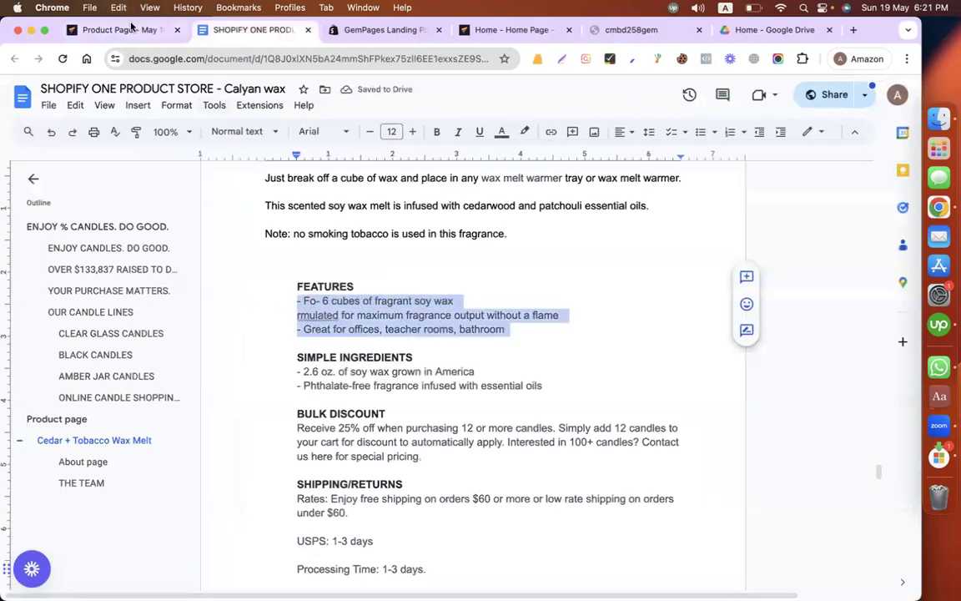
click(129, 29)
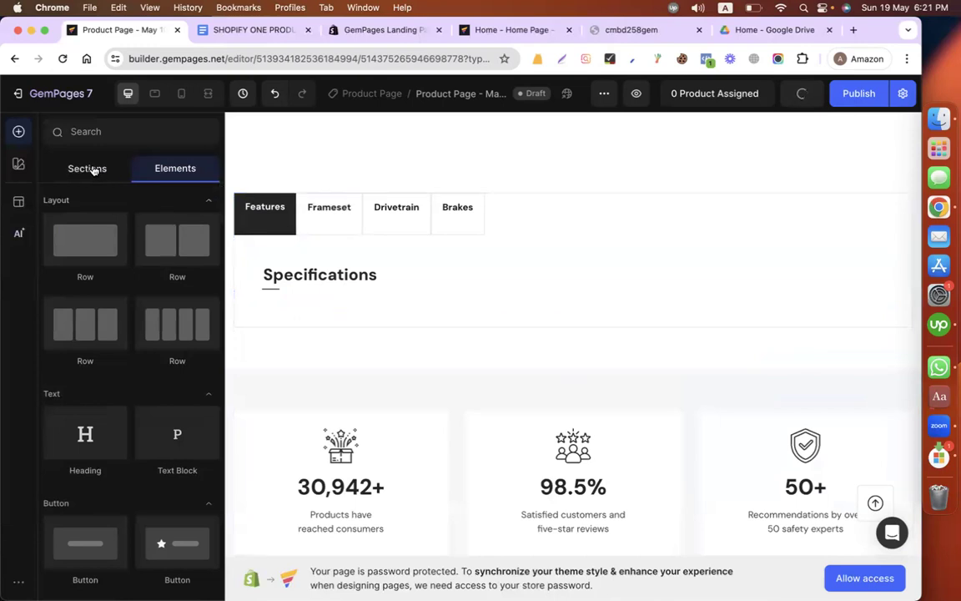
drag(195, 424, 357, 302)
triple_click(374, 322)
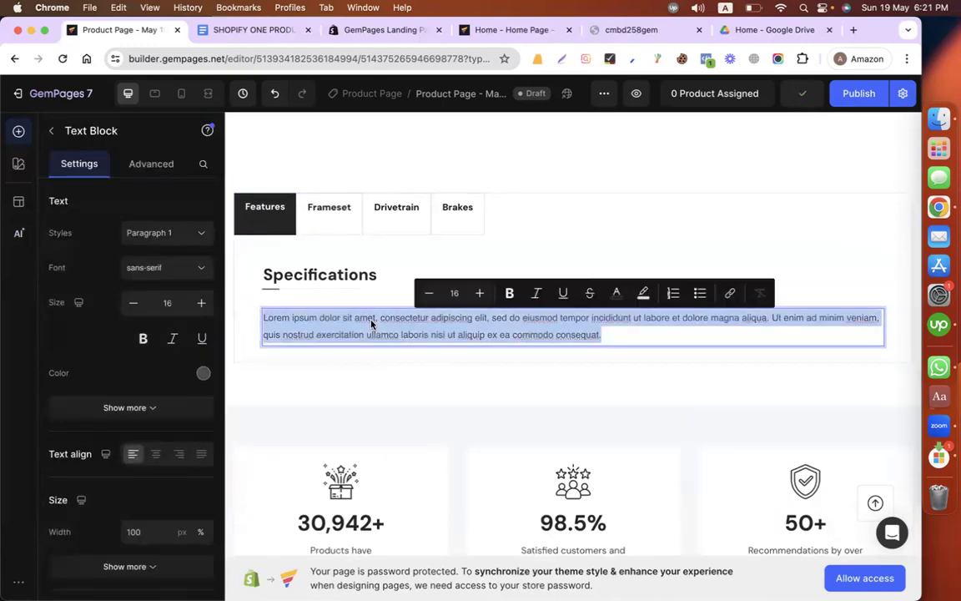
key(super+v)
key(BackSpace)
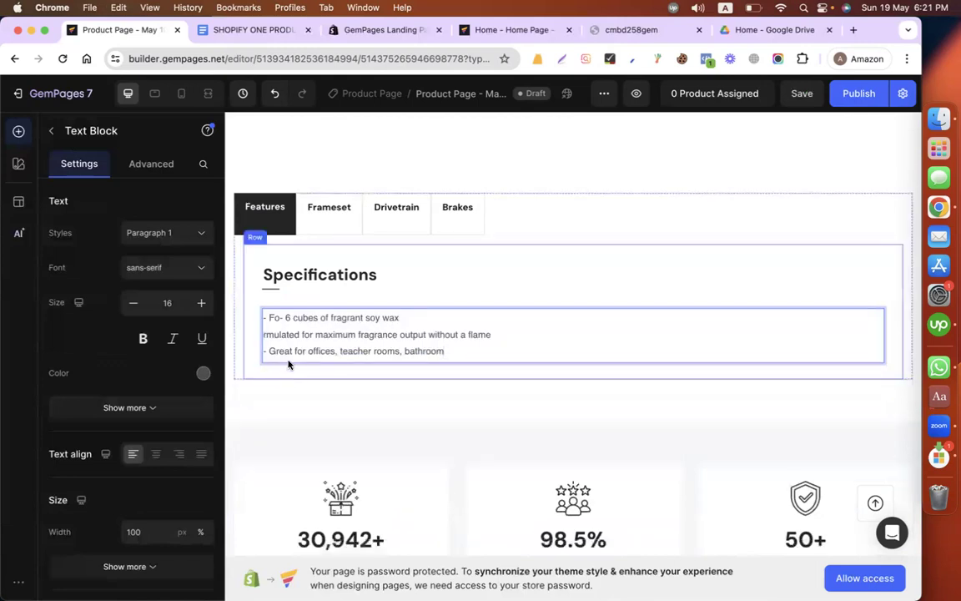
Step: Insert a leading hyphen before the second line of the features text block, after checking the Google Docs copy
click(267, 336)
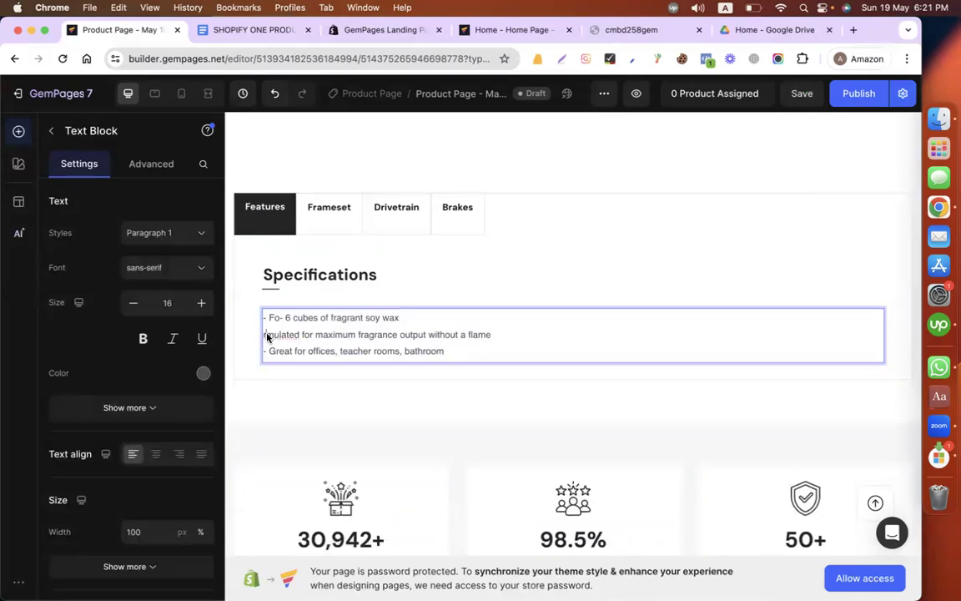
click(282, 31)
click(125, 31)
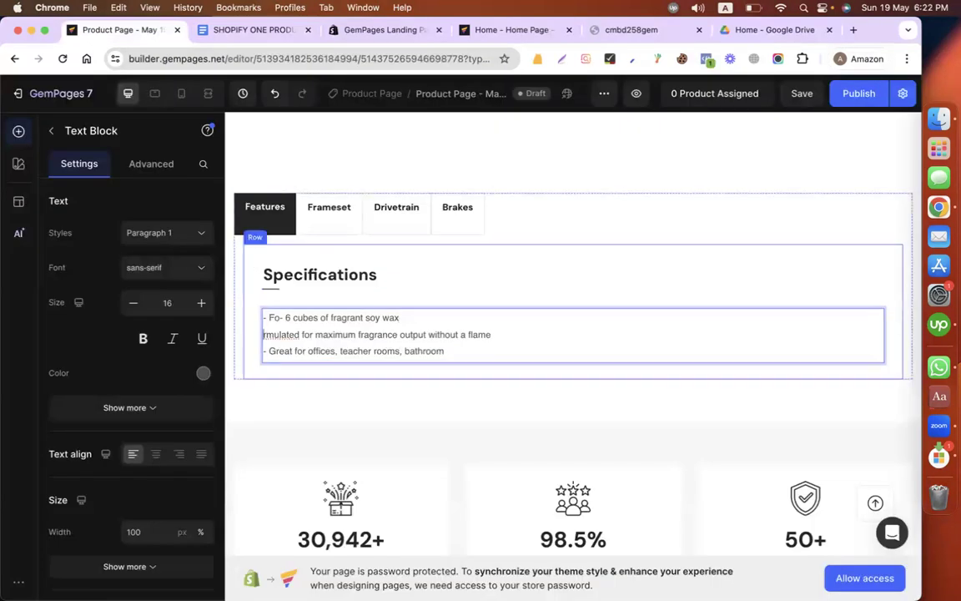
text(-)
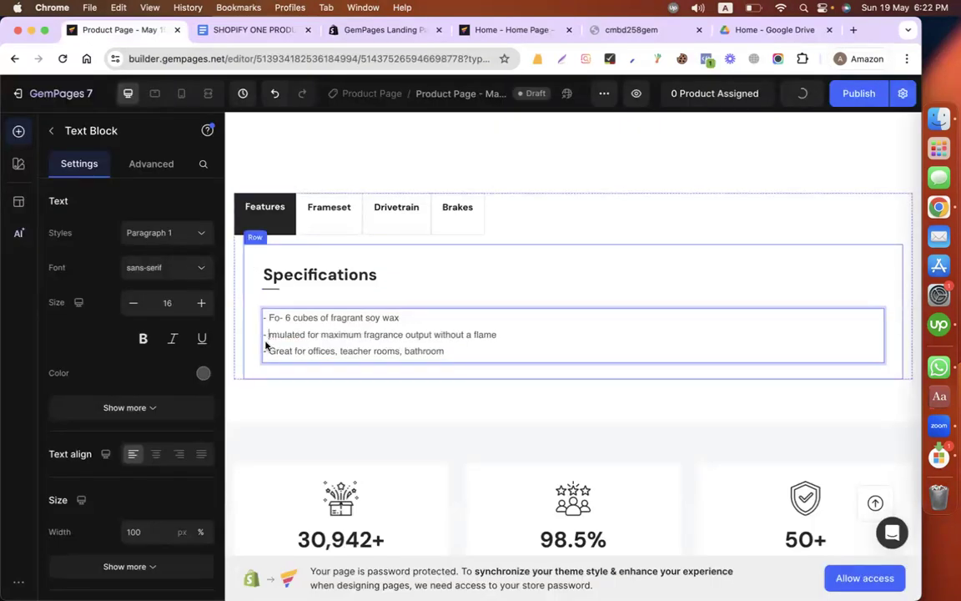
Step: Format the three-line features text block with the Roboto font at size 25
key(super+a)
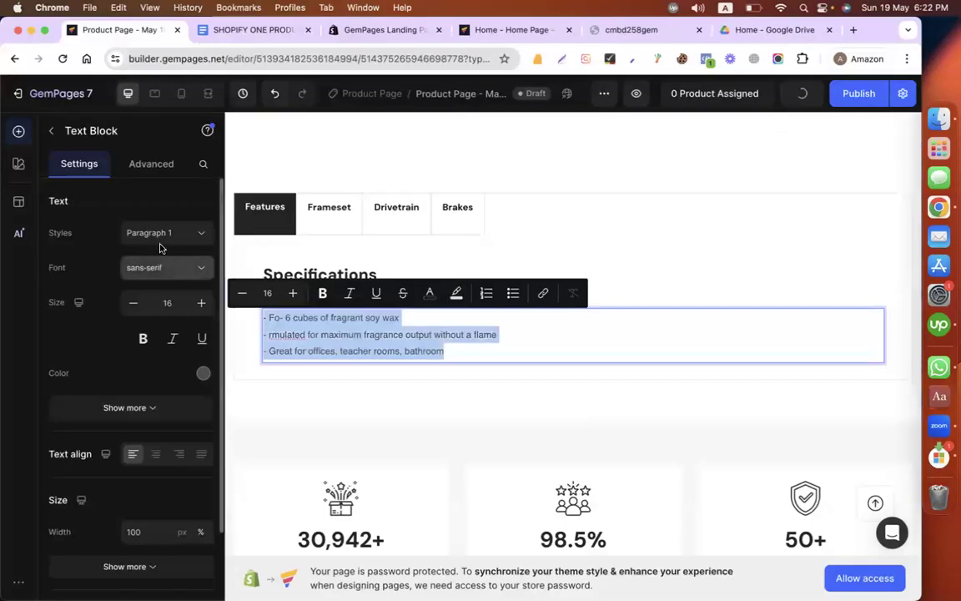
click(161, 241)
click(143, 202)
click(150, 271)
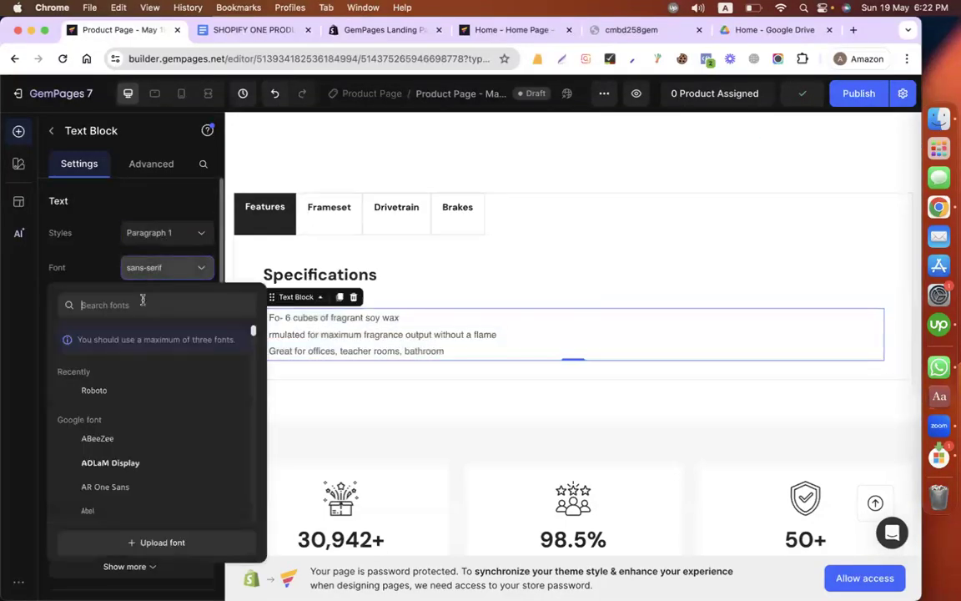
click(133, 392)
click(199, 304)
click(199, 303)
click(200, 304)
click(199, 303)
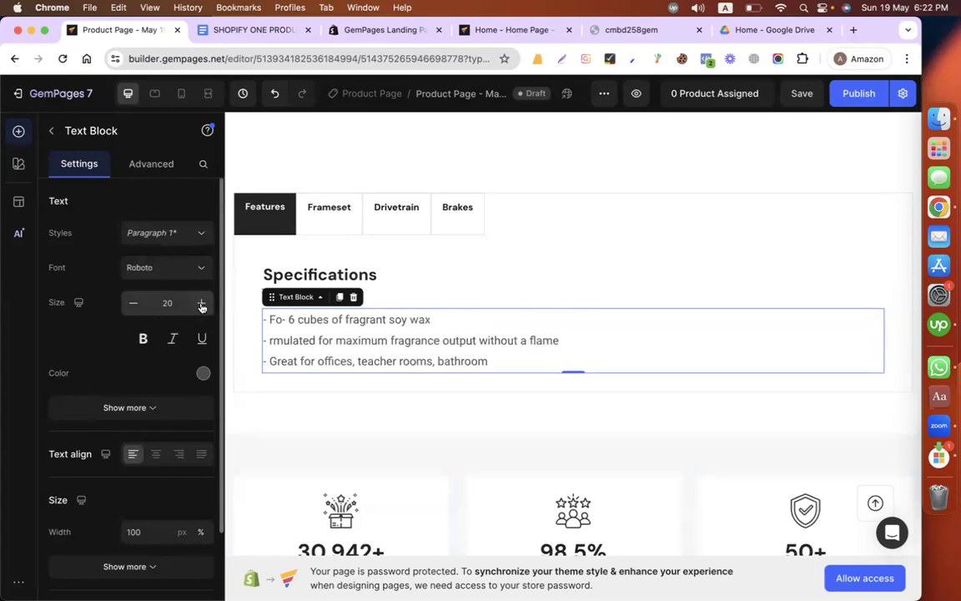
click(201, 304)
click(201, 304)
click(201, 304)
click(201, 304)
click(201, 303)
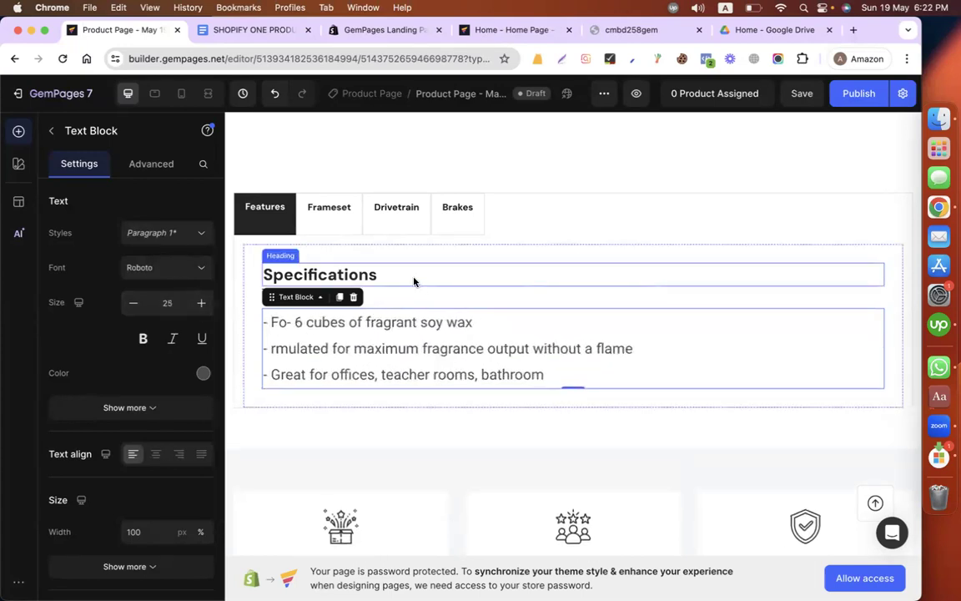
Step: Replace the Specifications heading text in the Features tab with "features"
click(267, 217)
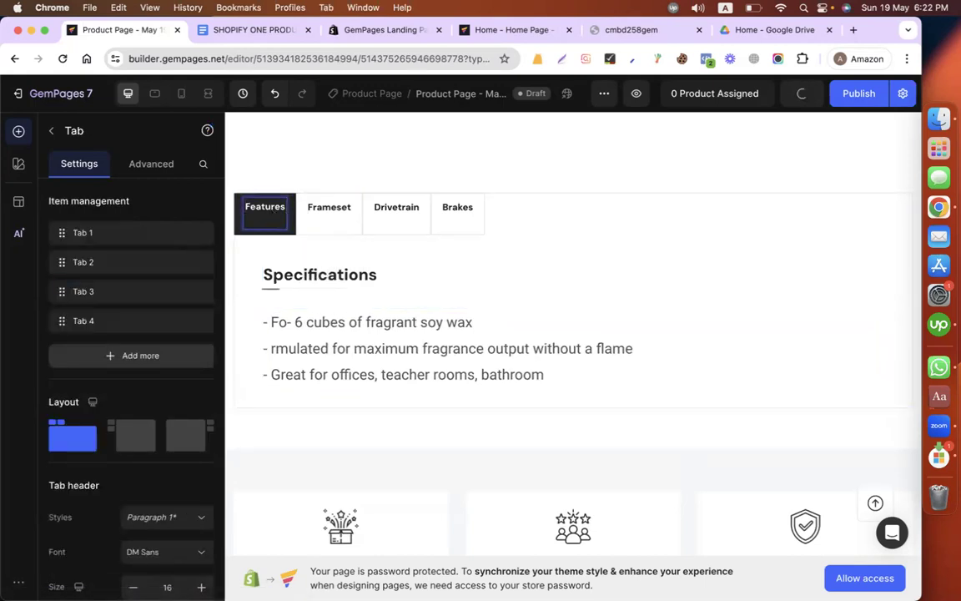
double_click(263, 210)
key(super+a)
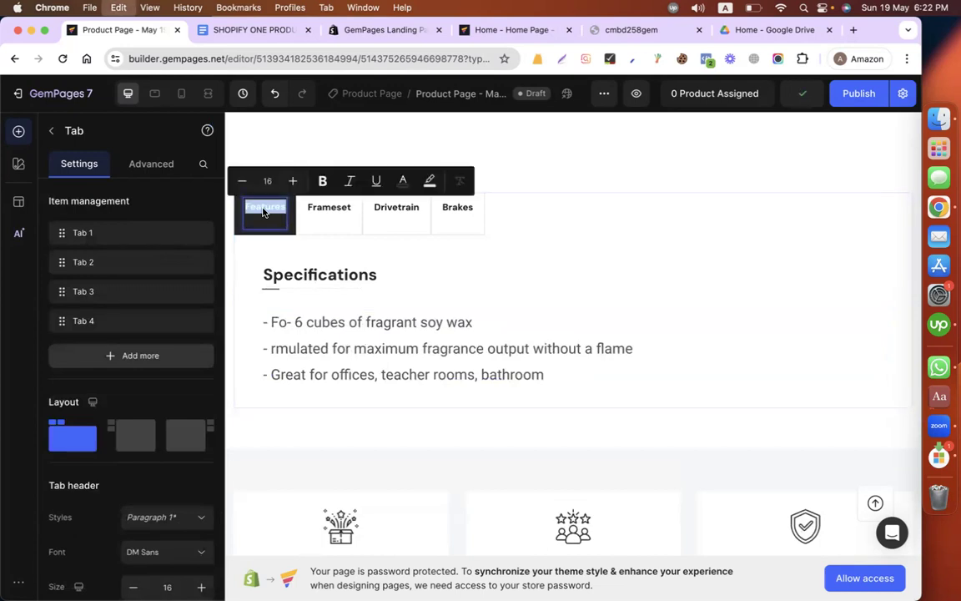
double_click(294, 276)
text(features)
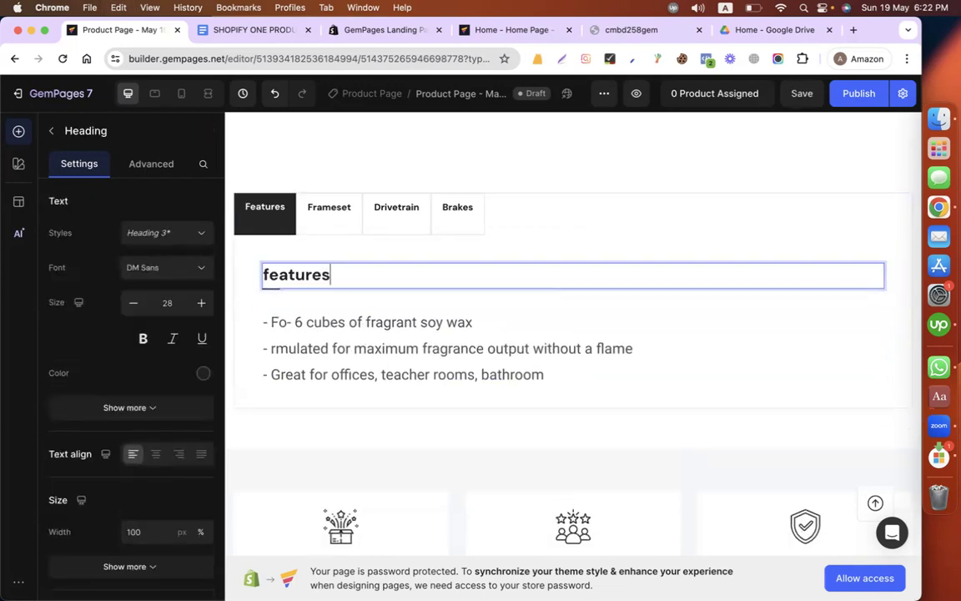
Step: Apply the Heading 1 style and the Roboto font to the "features" heading
double_click(316, 277)
click(148, 234)
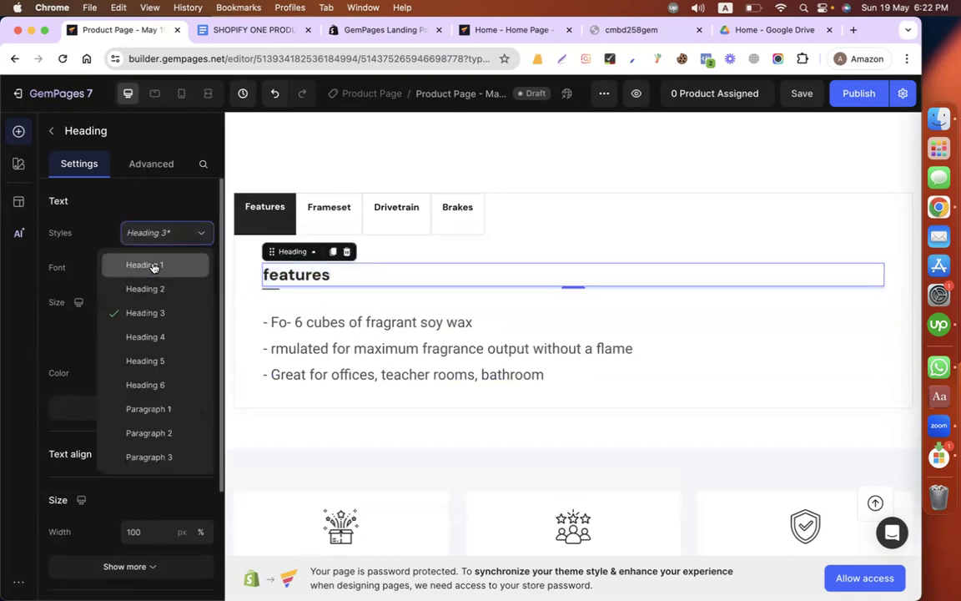
click(154, 265)
click(160, 267)
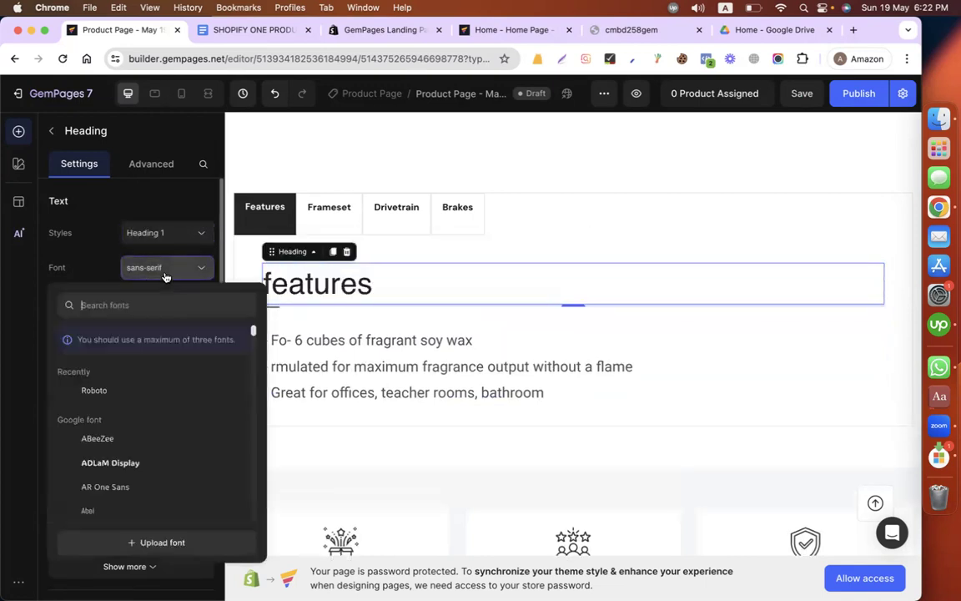
click(95, 389)
Step: Capitalise the heading as "Features" and make it bold
click(267, 287)
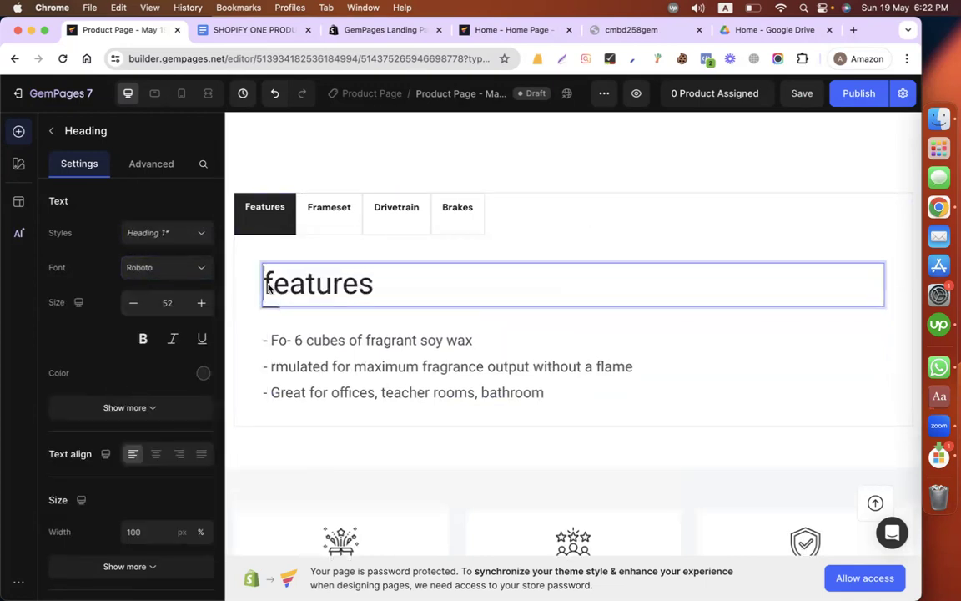
key(shift+Right)
text(F)
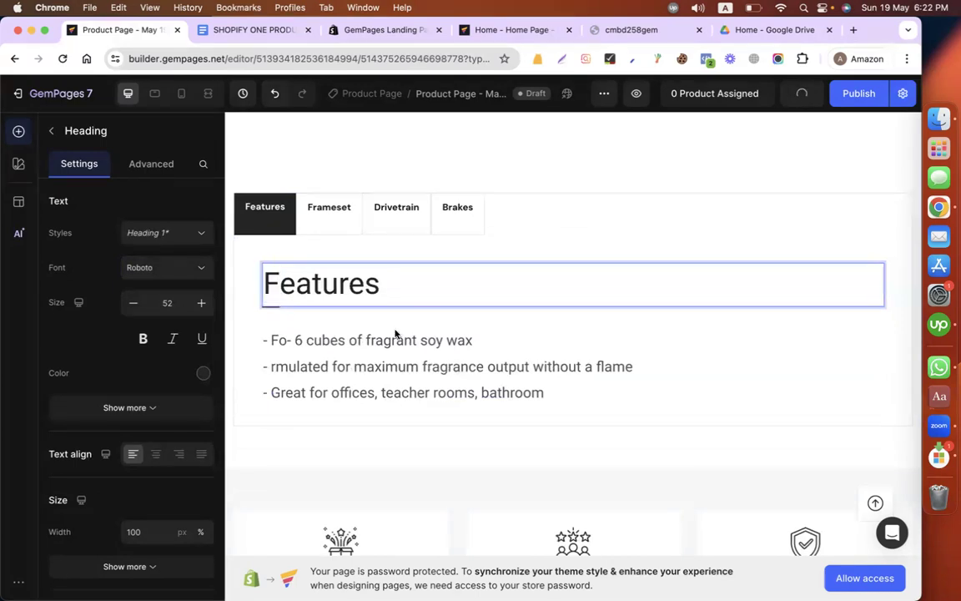
click(142, 338)
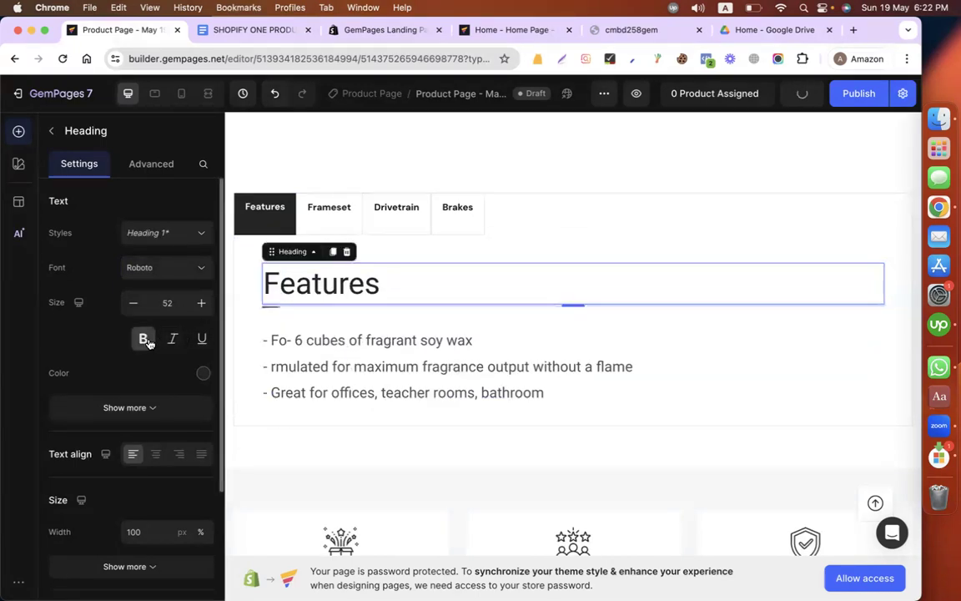
click(319, 341)
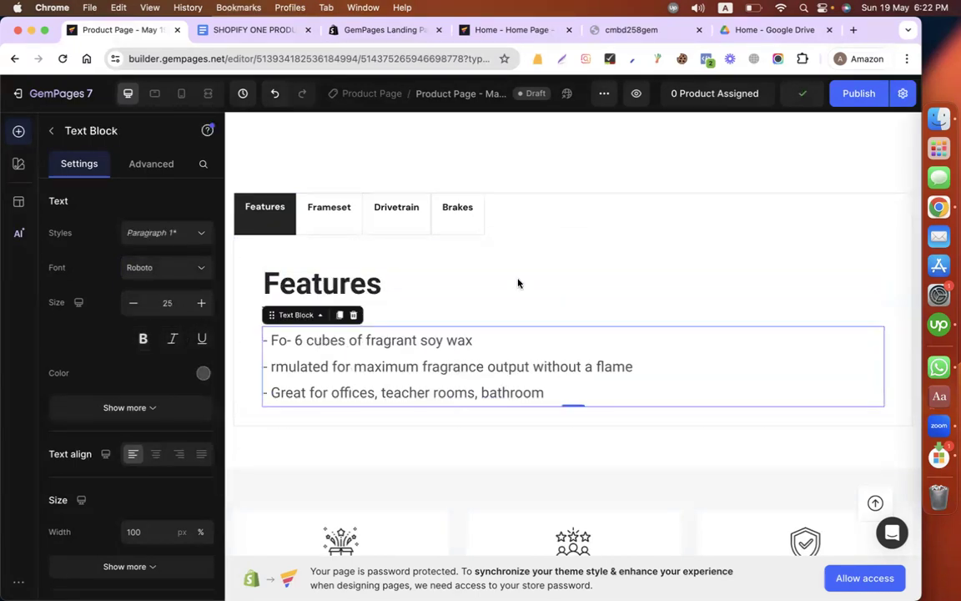
click(261, 259)
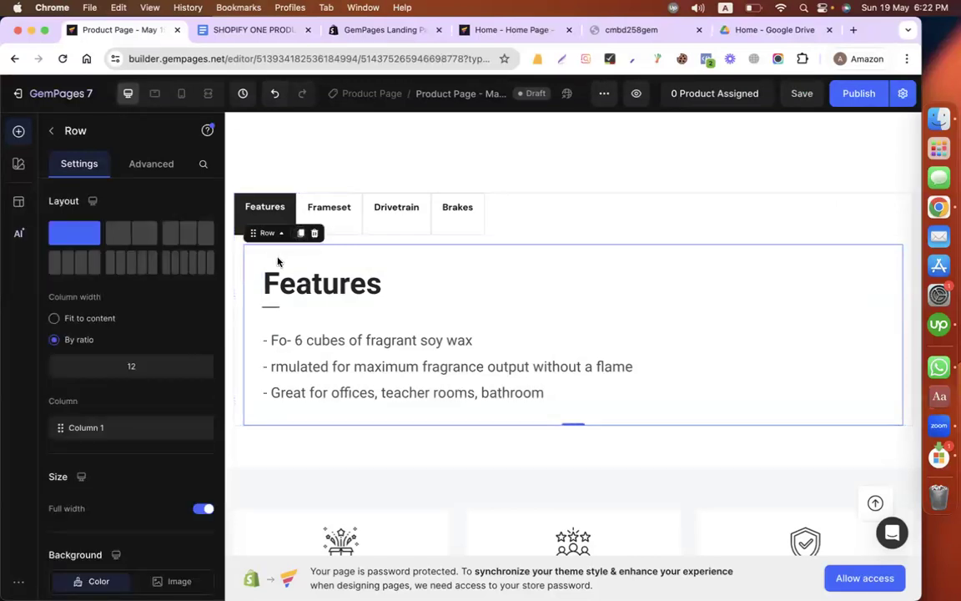
right_click(278, 262)
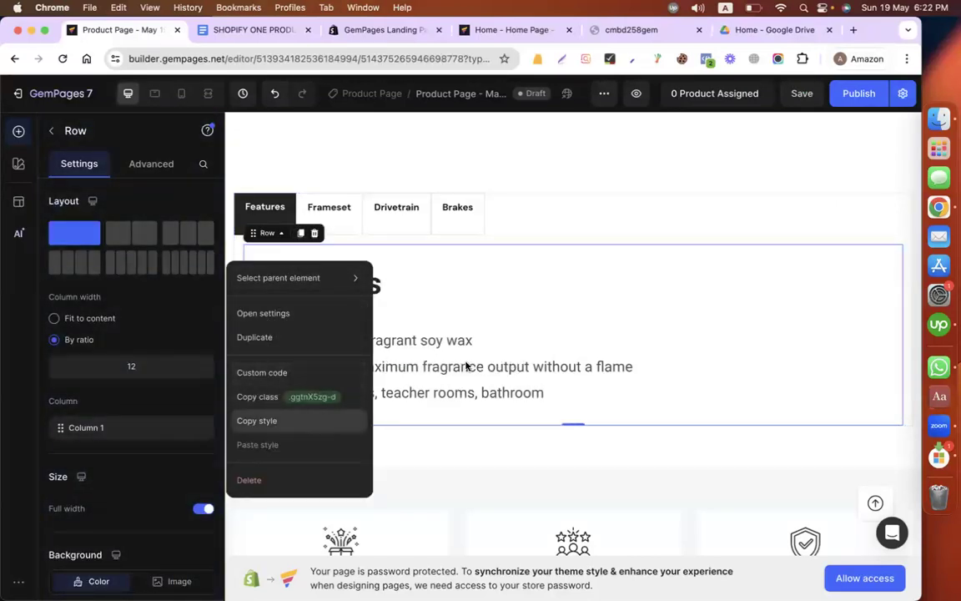
click(618, 207)
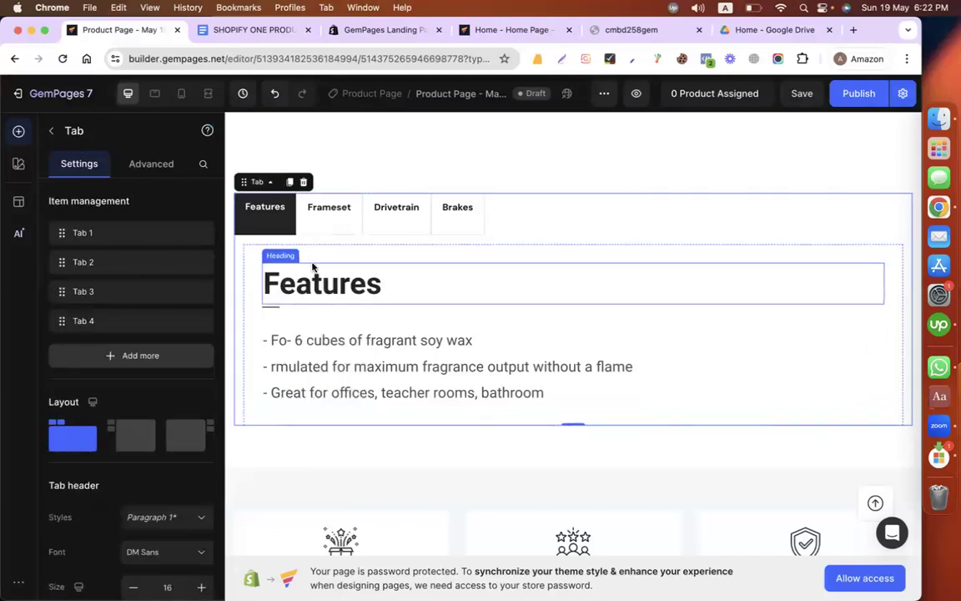
Step: Replace the Frameset tab's label with the SIMPLE INGREDIENTS heading copied from the Google Docs product copy
click(326, 207)
click(242, 31)
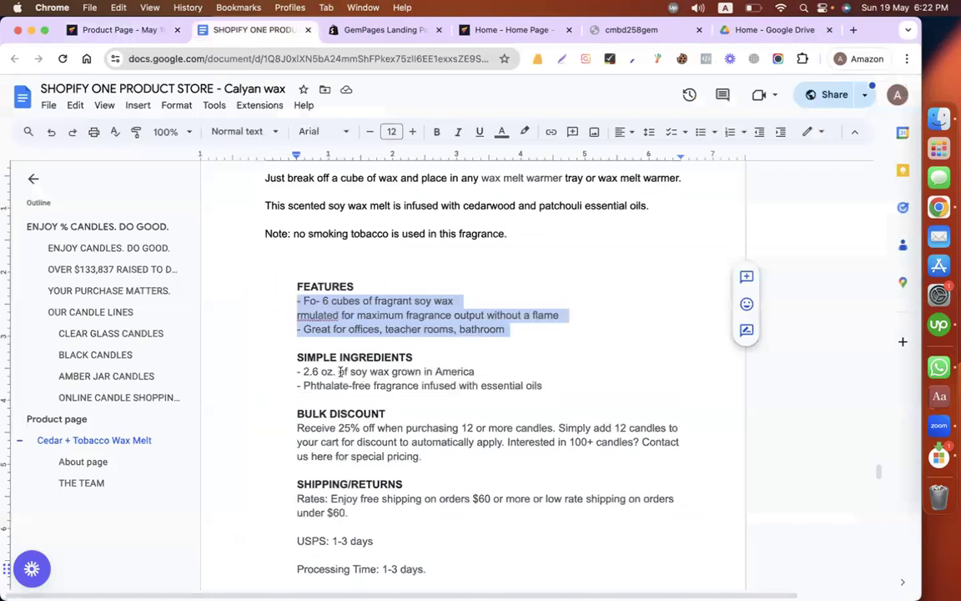
click(283, 357)
shift+click(444, 355)
key(super+c)
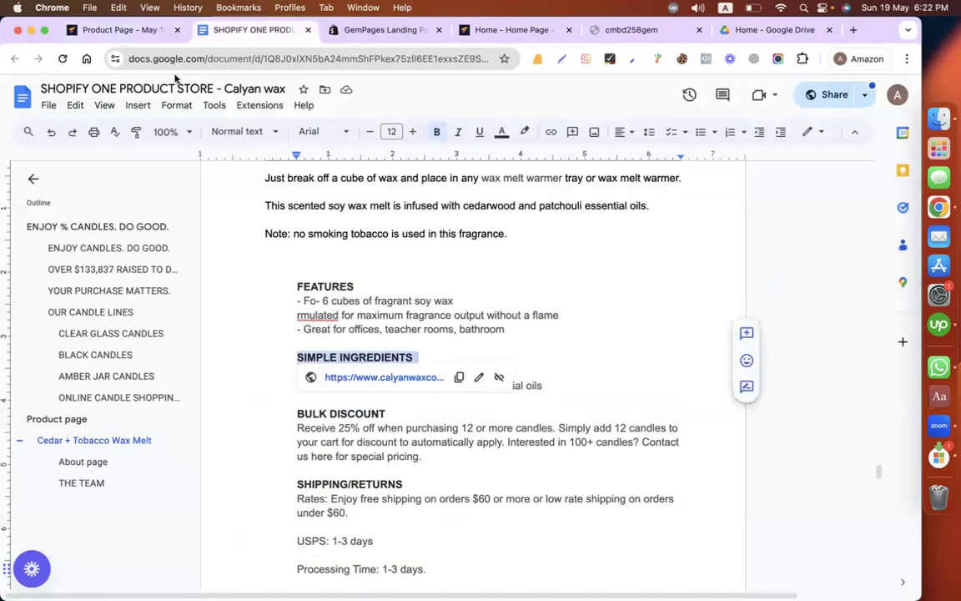
click(107, 27)
double_click(328, 206)
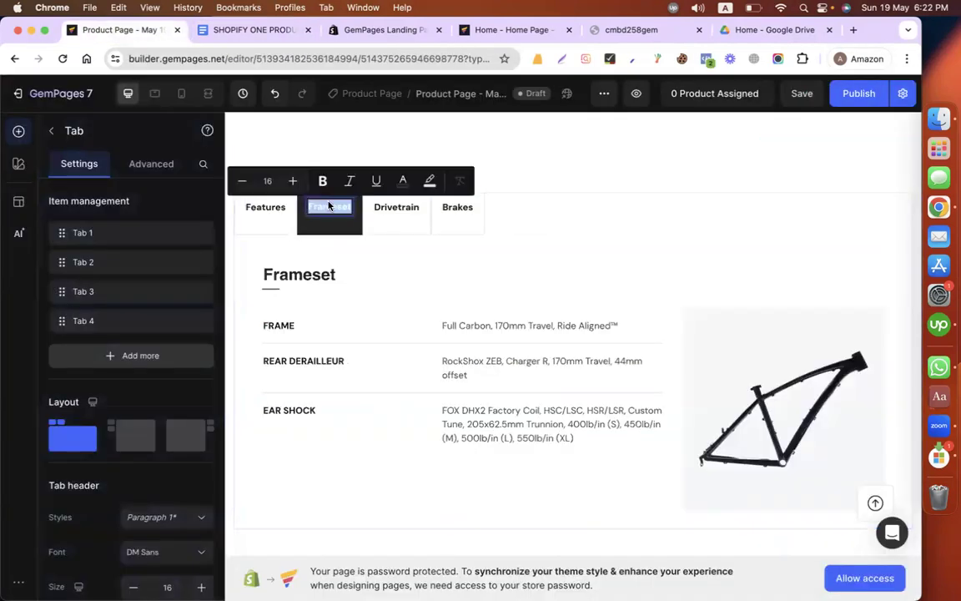
key(super+v)
Step: Change the Simple Ingredients tab label's text colour to white, FFFFFF
double_click(351, 205)
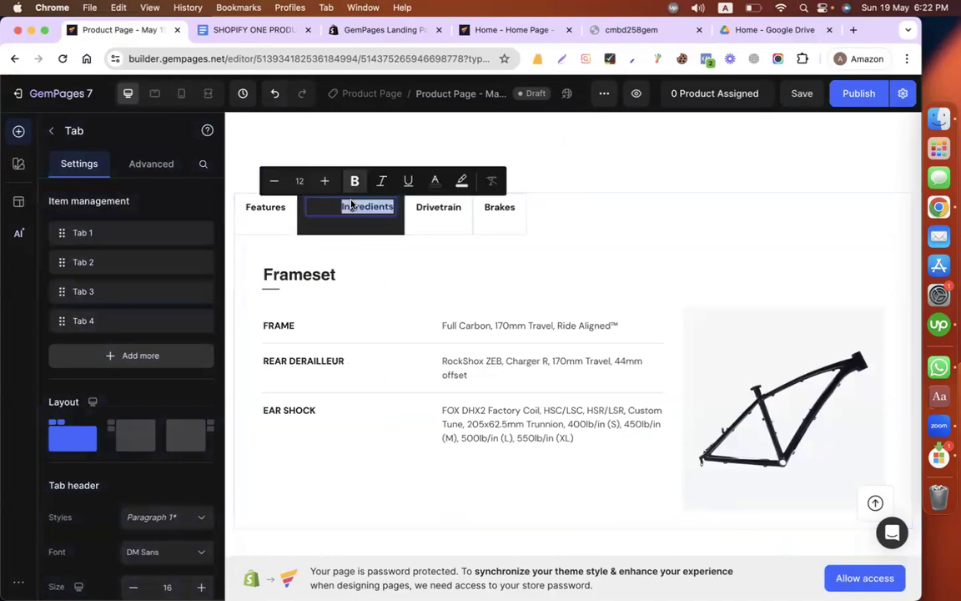
triple_click(341, 206)
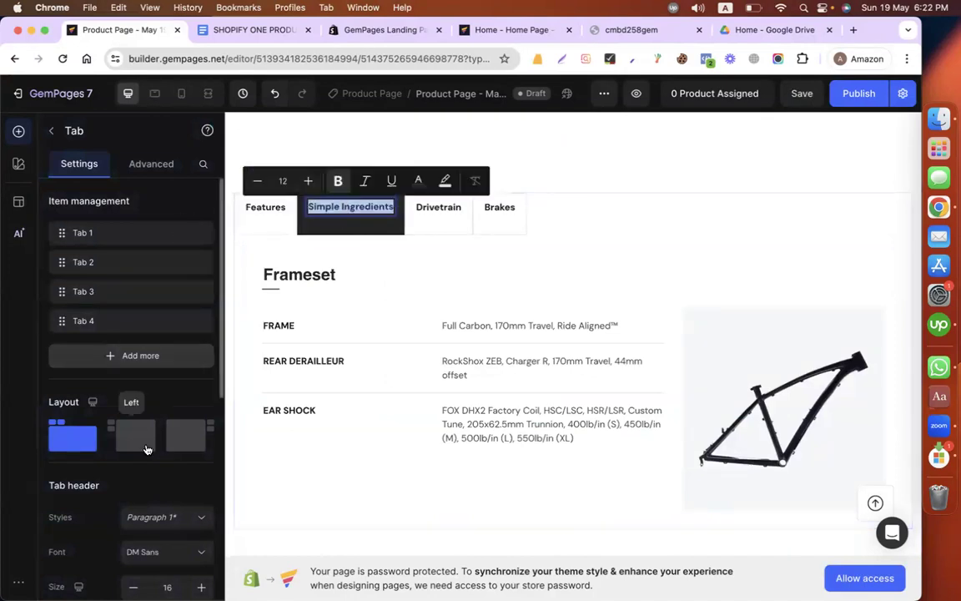
click(418, 180)
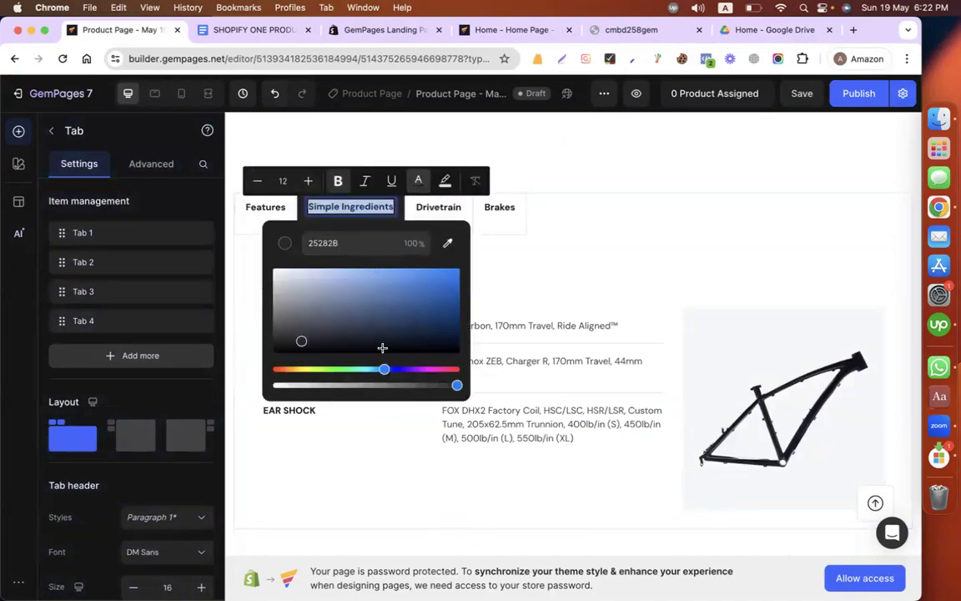
drag(292, 342, 269, 265)
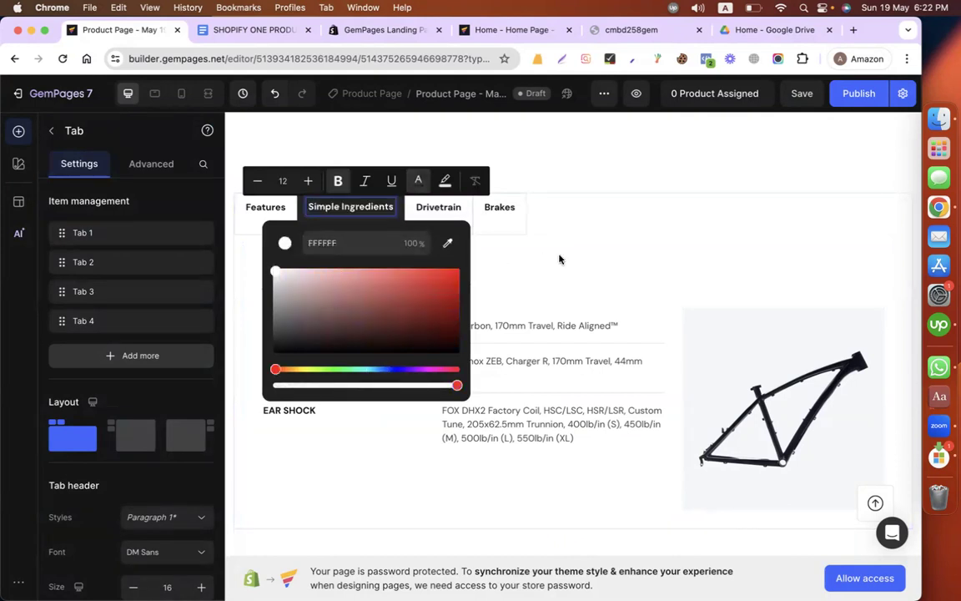
click(442, 262)
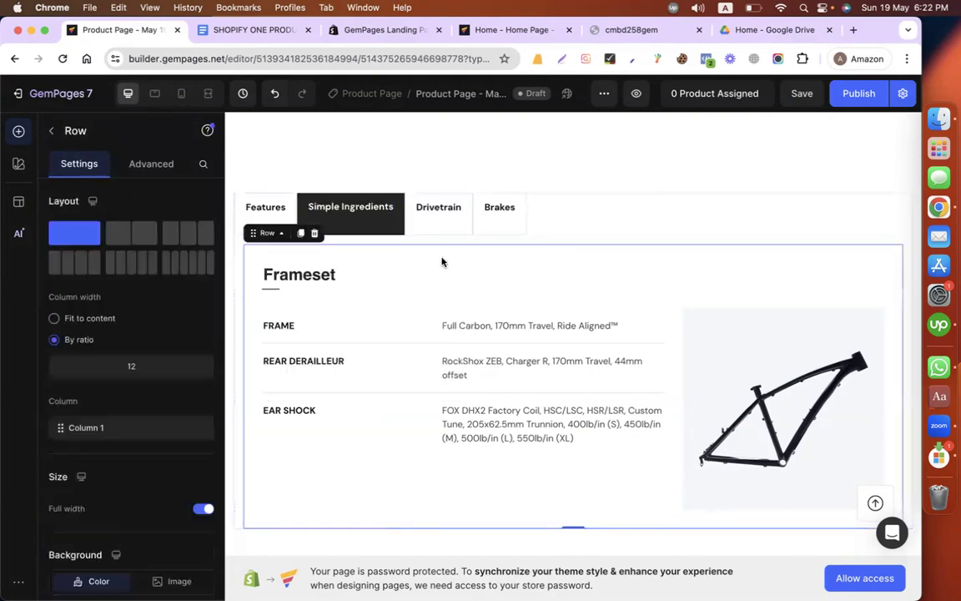
Step: Replace the Frameset heading inside the Simple Ingredients tab with "SIMPLE INGREDIENTS"
double_click(292, 284)
key(ctrl+v)
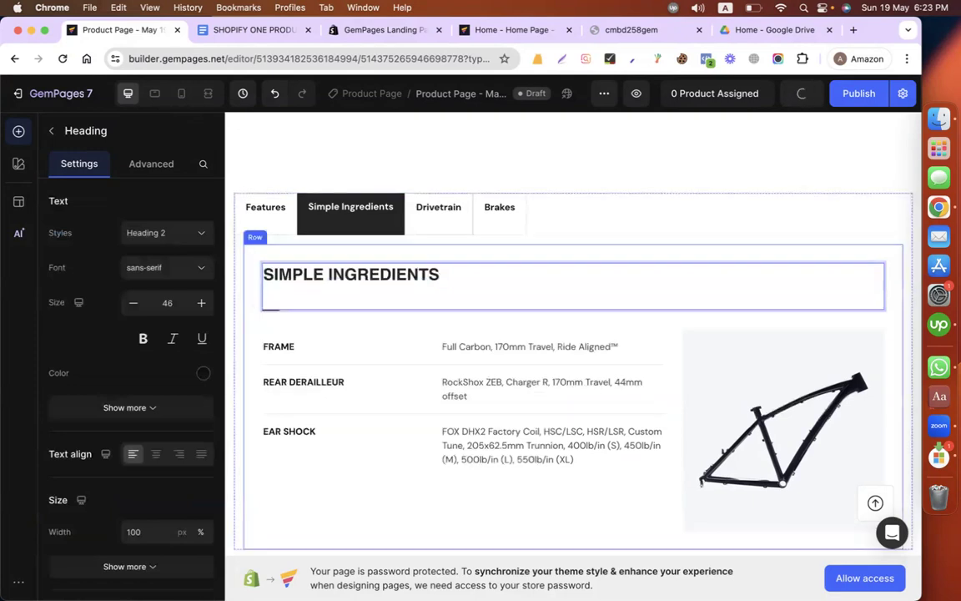
Step: Delete the frame specifications row in the Simple Ingredients tab and add a text block in its place
click(275, 496)
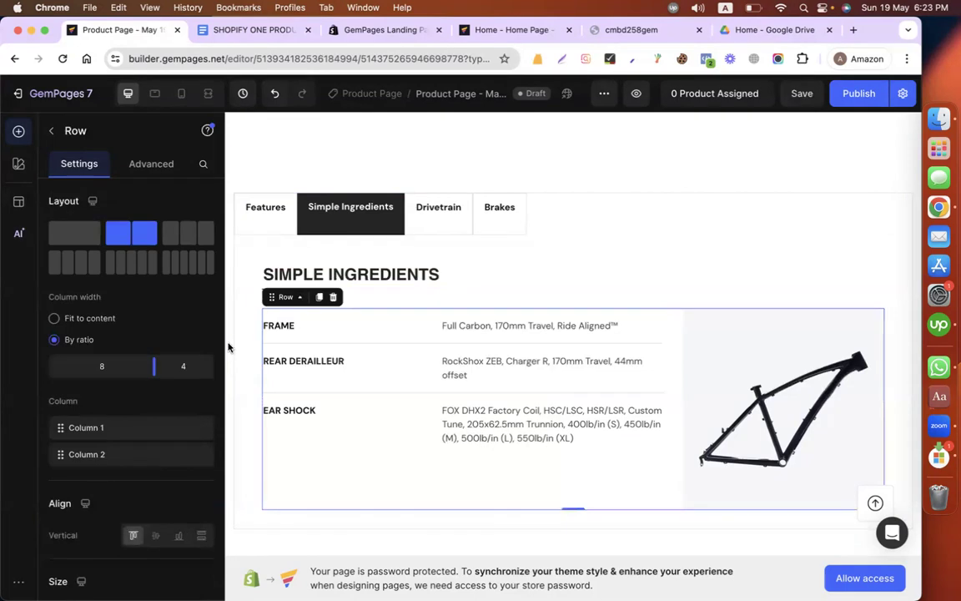
click(334, 298)
drag(155, 436, 299, 307)
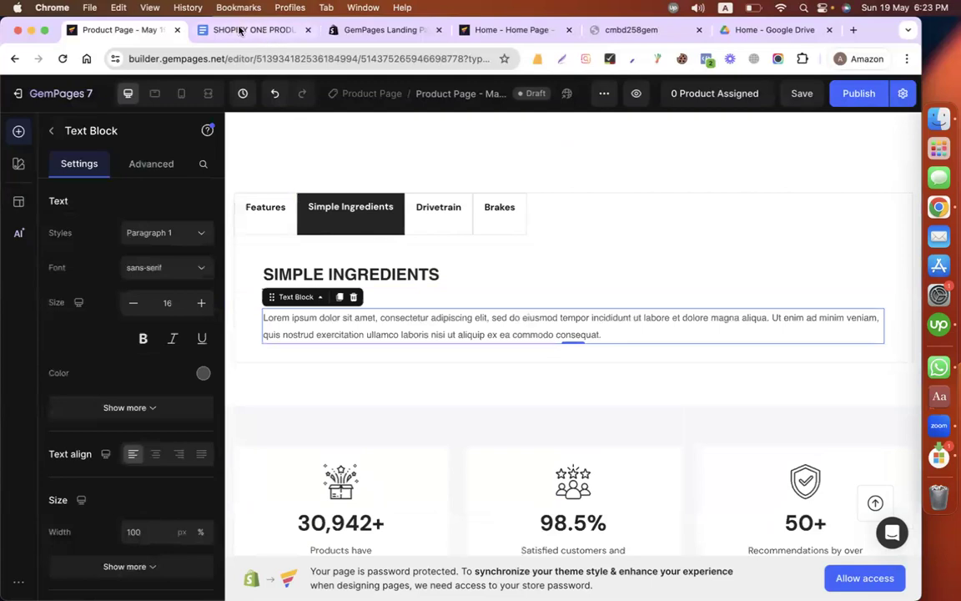
Step: Replace the text block's placeholder with the two Simple Ingredients bullet lines copied from the Google Docs product copy
click(240, 31)
drag(283, 377, 542, 386)
click(140, 30)
triple_click(348, 324)
text(- 2.6 oz. of soy wax grown in America - Phthalate-free fragrance infused with essential oils)
Step: Set the ingredients text block's font to Roboto and its size to 20
key(cmd+a)
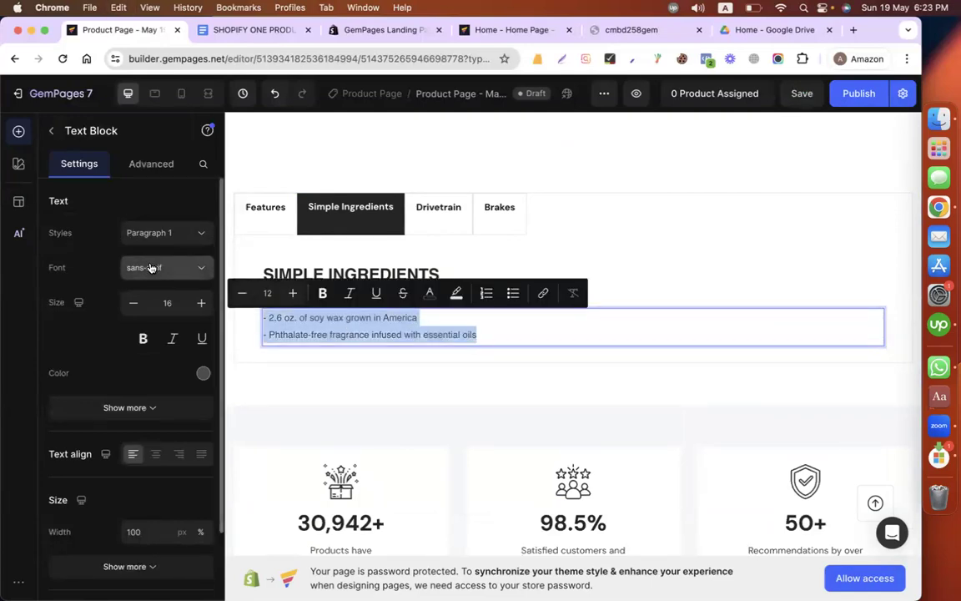
click(144, 267)
click(121, 389)
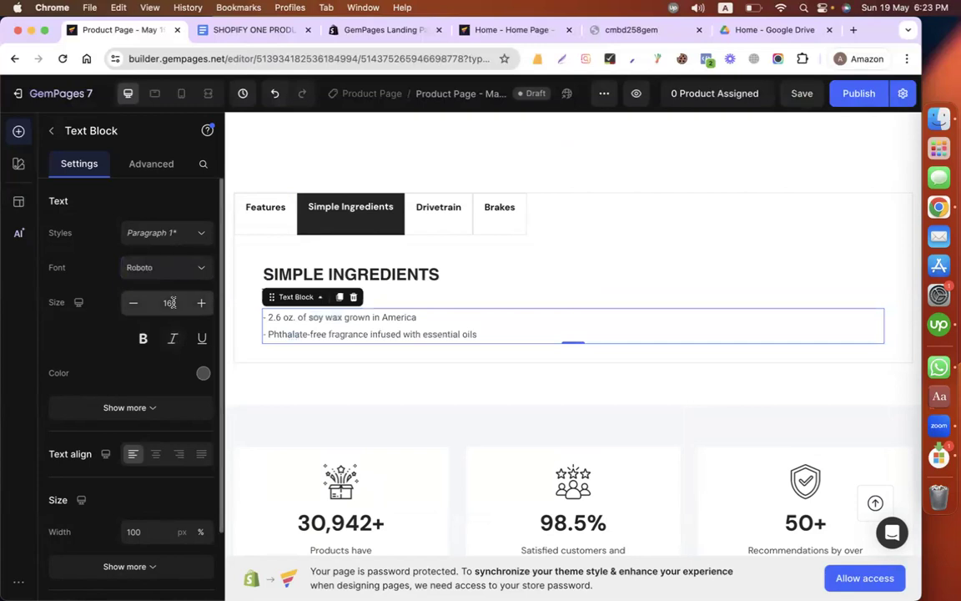
click(202, 304)
click(202, 303)
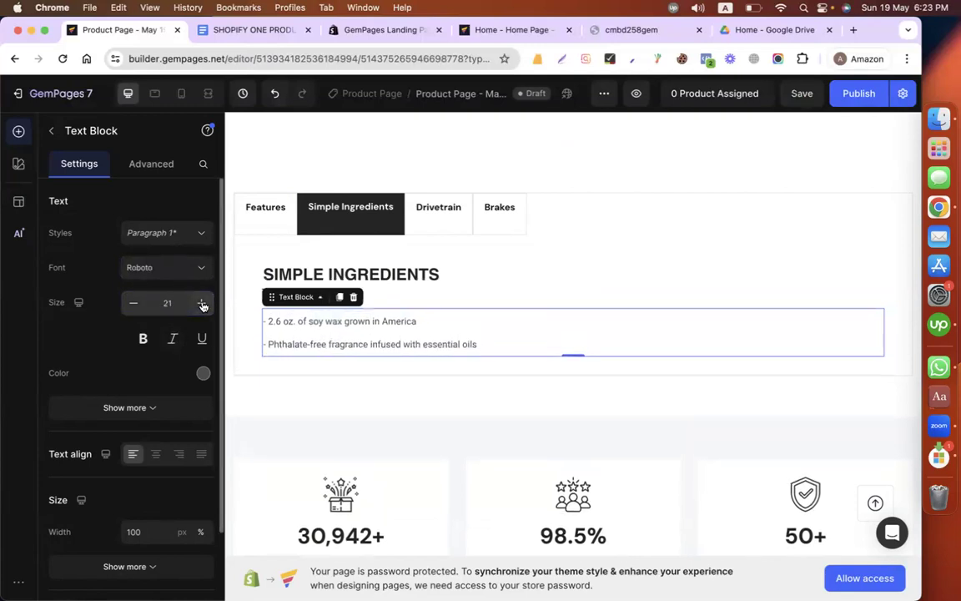
click(134, 303)
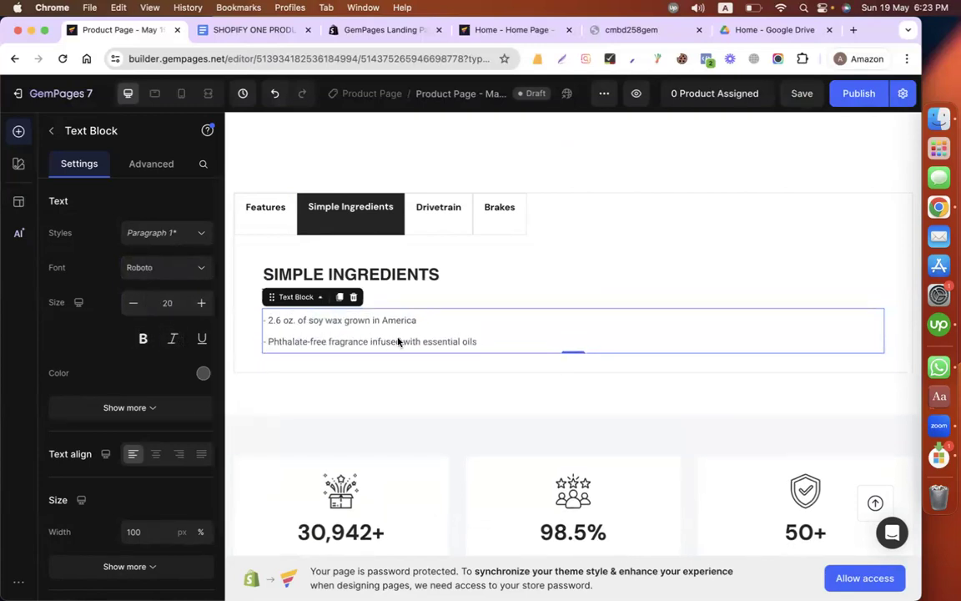
Step: Reapply Roboto to the ingredients text block, try raising its size to 25, and return it to 20
key(super+a)
click(144, 267)
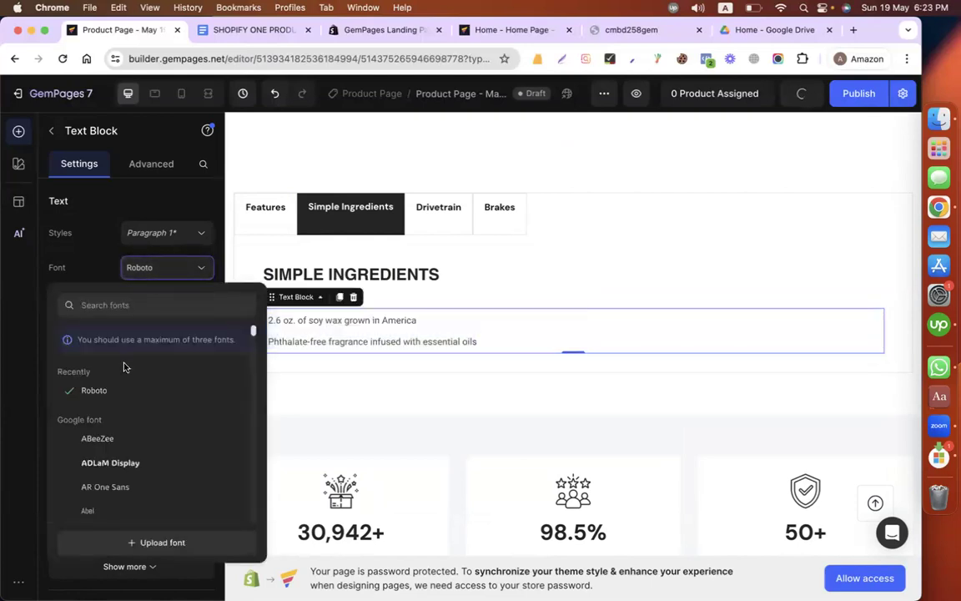
click(113, 388)
click(347, 322)
key(super+a)
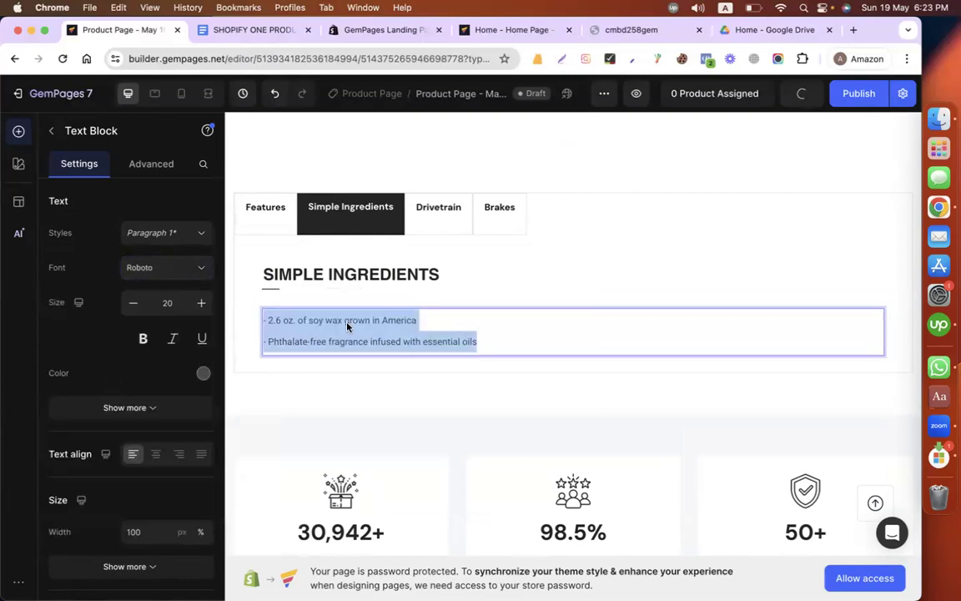
click(202, 303)
click(202, 303)
click(202, 304)
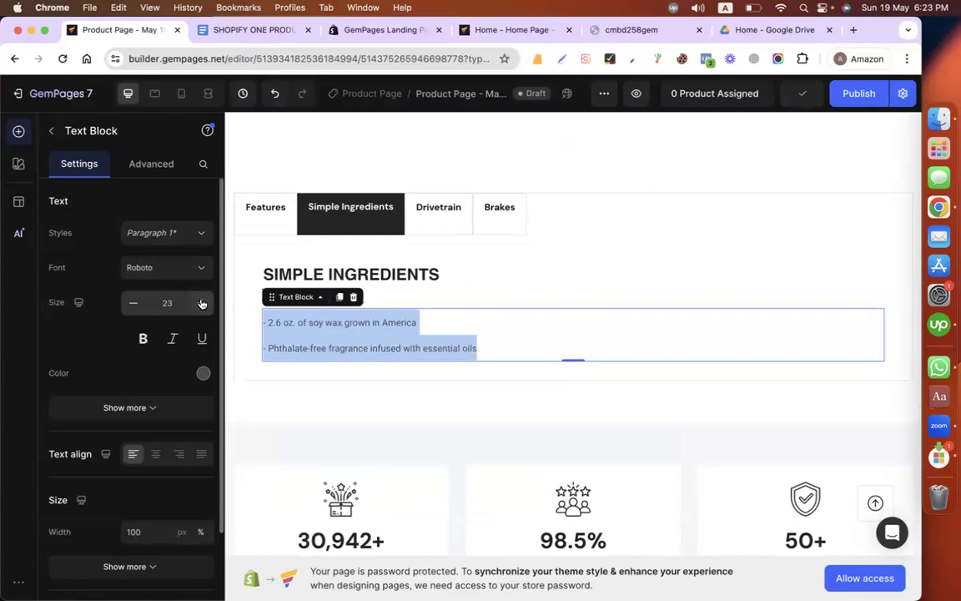
click(202, 303)
click(201, 303)
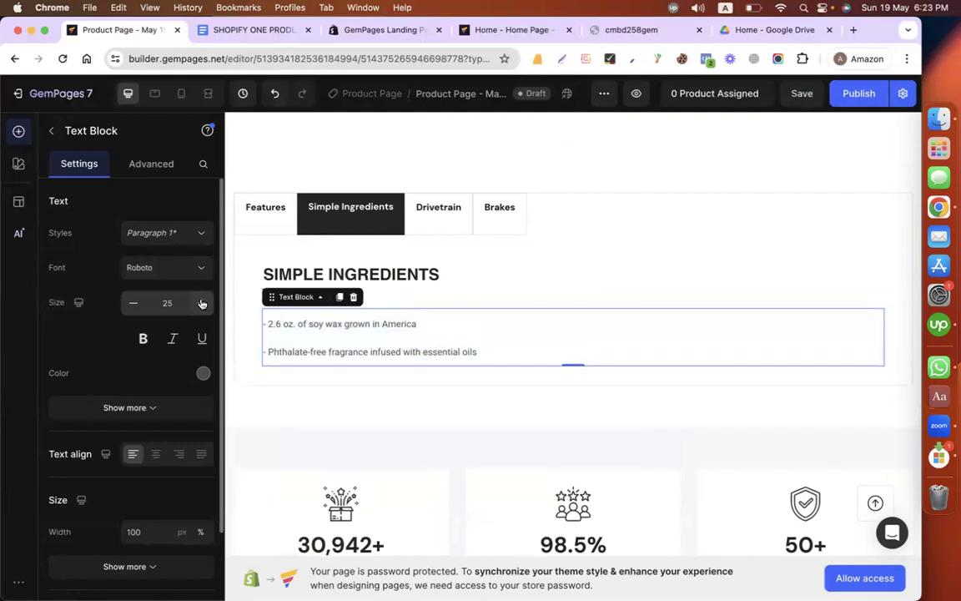
click(133, 304)
click(133, 304)
click(133, 303)
click(132, 303)
click(132, 304)
Step: Set the inline font size of all the text in the ingredients text block to 20
click(386, 322)
key(super+a)
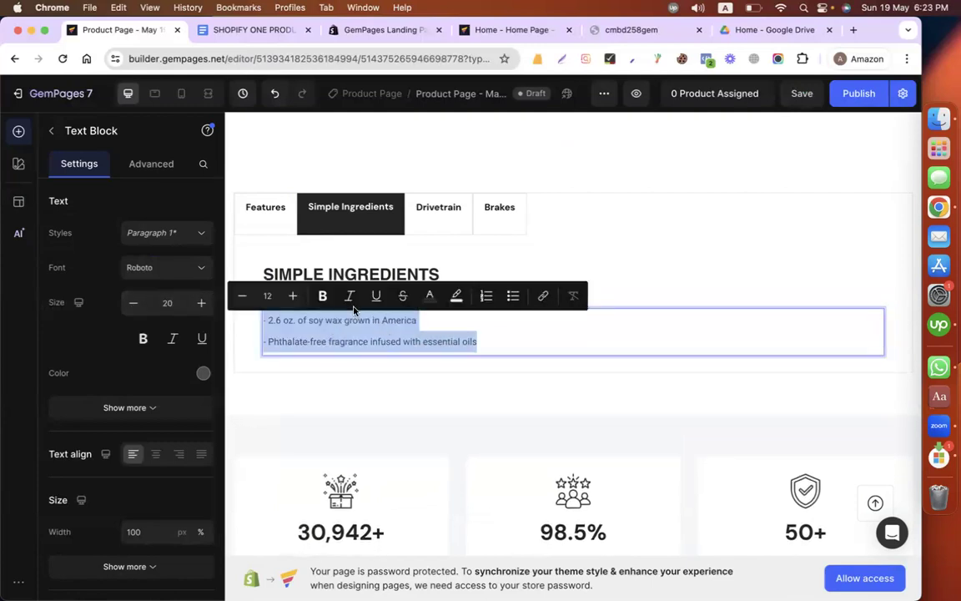
click(292, 297)
click(293, 297)
click(292, 297)
click(292, 297)
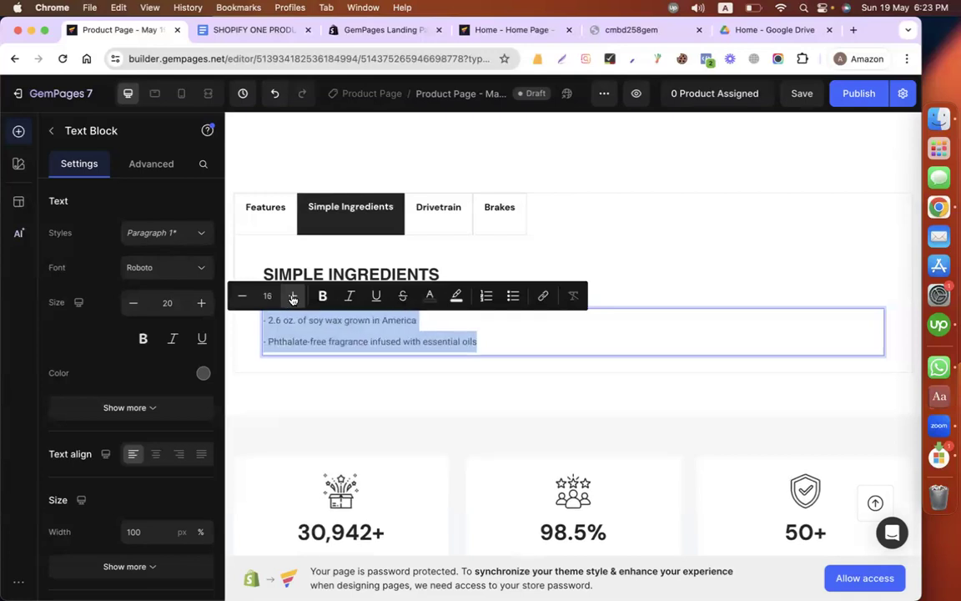
click(293, 296)
click(293, 297)
click(292, 297)
click(293, 297)
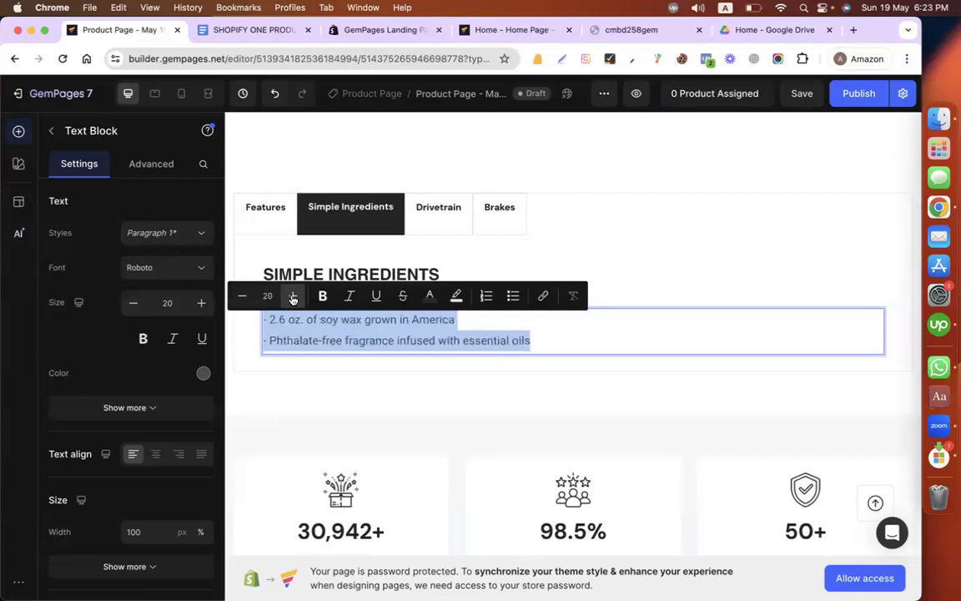
click(387, 397)
Step: Replace the Drivetrain tab's label and the heading inside it with the BULK DISCOUNT heading copied from the Google Docs product copy
click(437, 208)
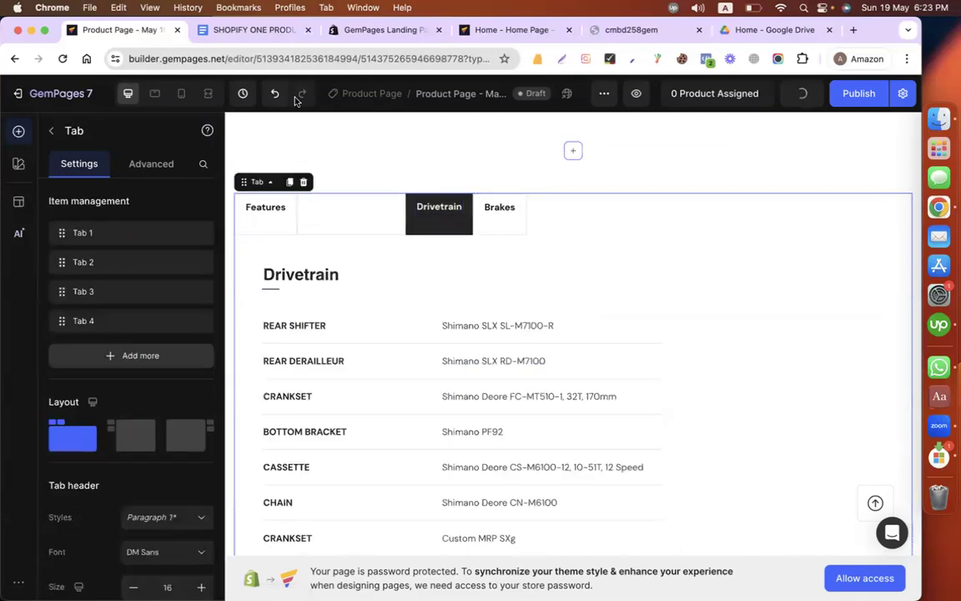
click(220, 24)
triple_click(407, 410)
key(super+c)
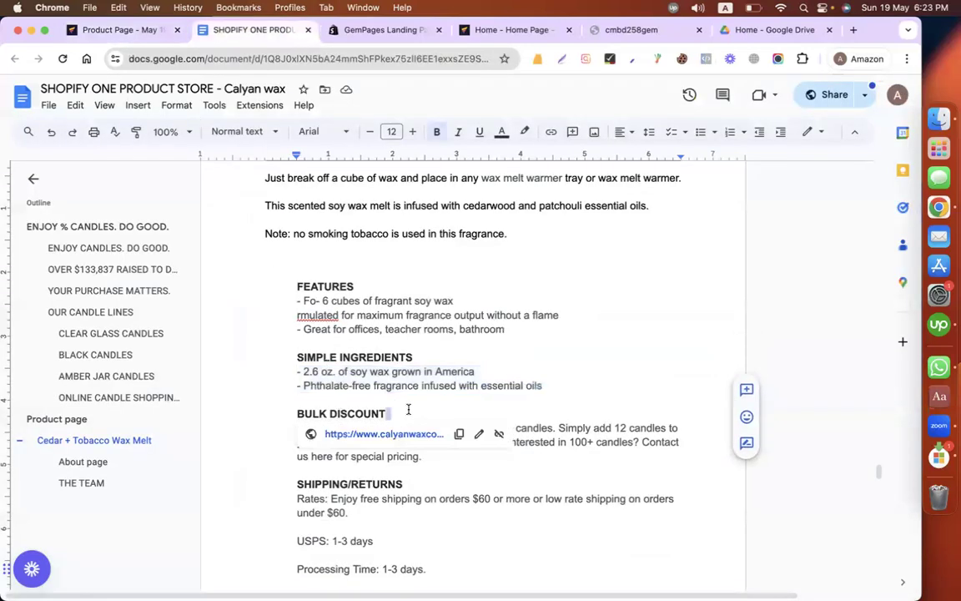
click(127, 30)
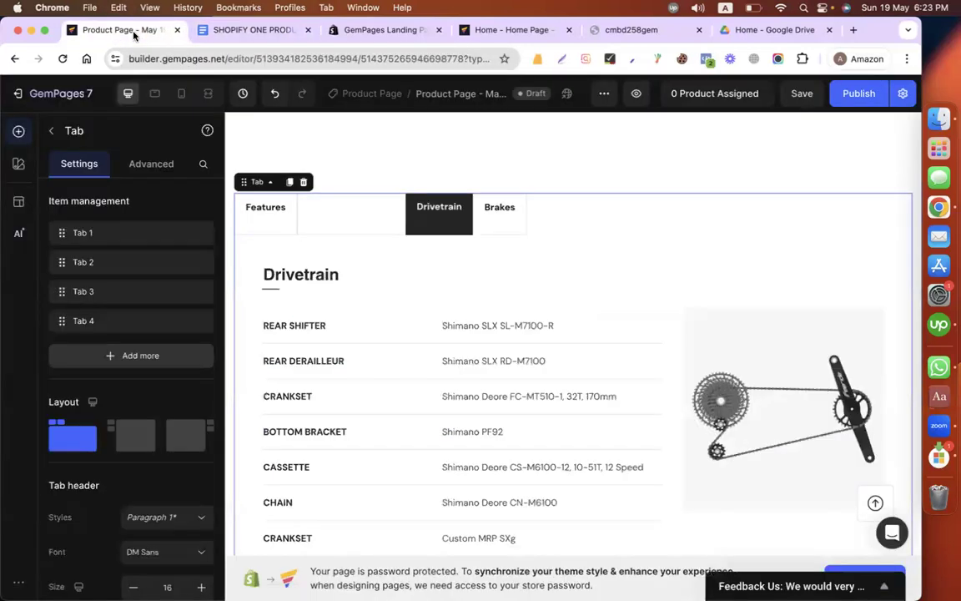
double_click(437, 208)
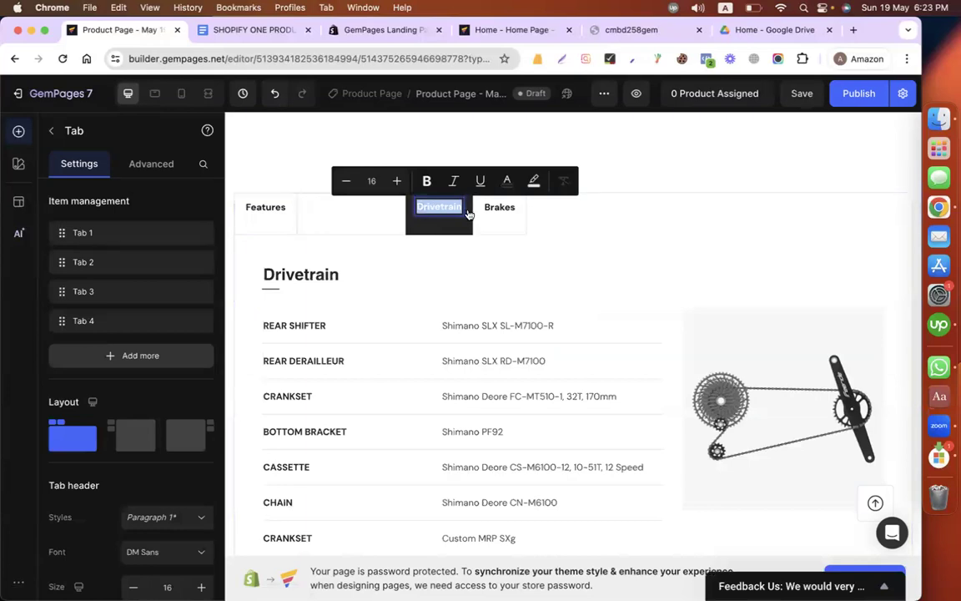
text(Bulk Discount)
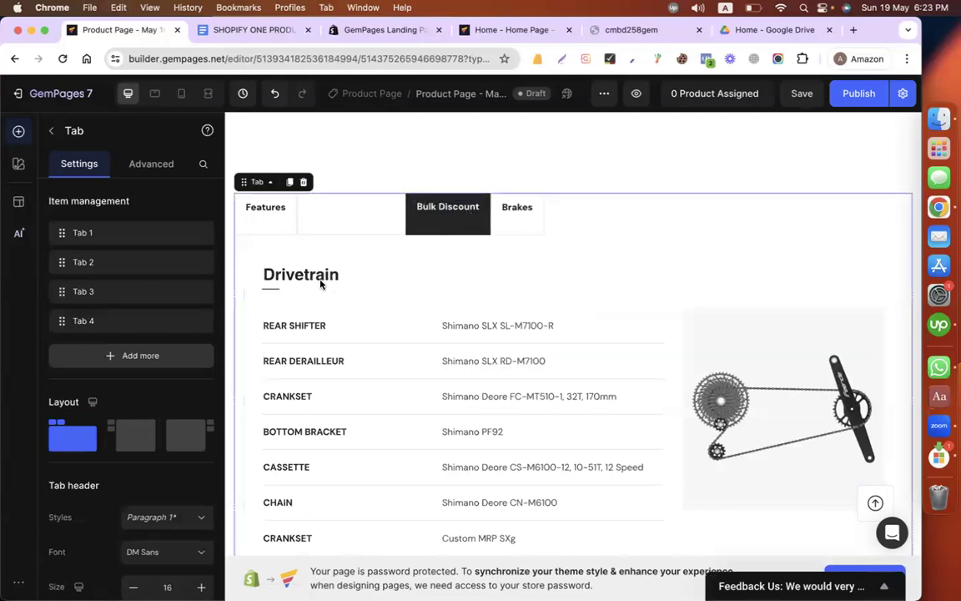
double_click(288, 275)
key(super+v)
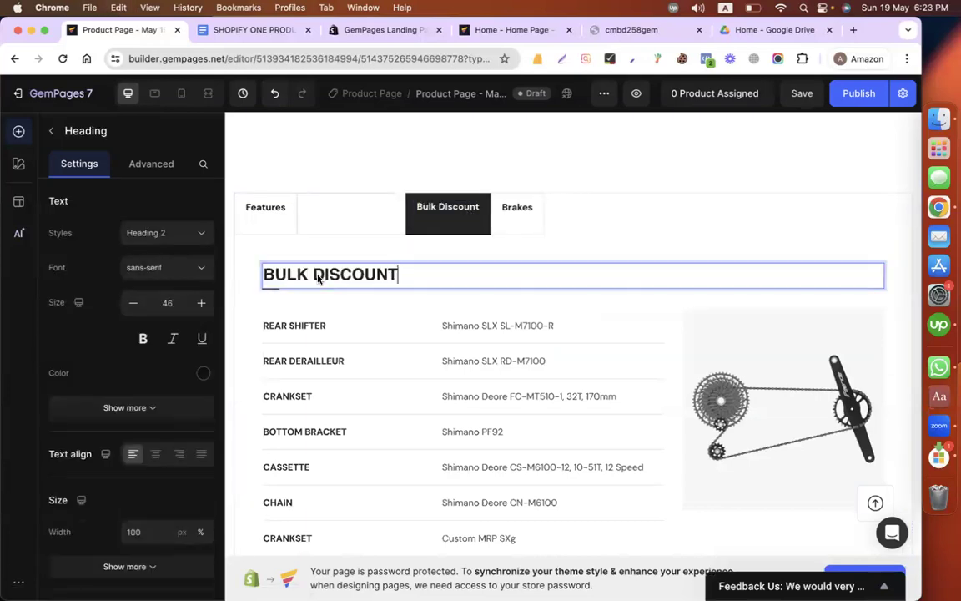
Step: Copy the paragraph under BULK DISCOUNT in the Google Docs product copy and return to the GemPages editor
click(258, 31)
drag(445, 464, 267, 429)
key(super+c)
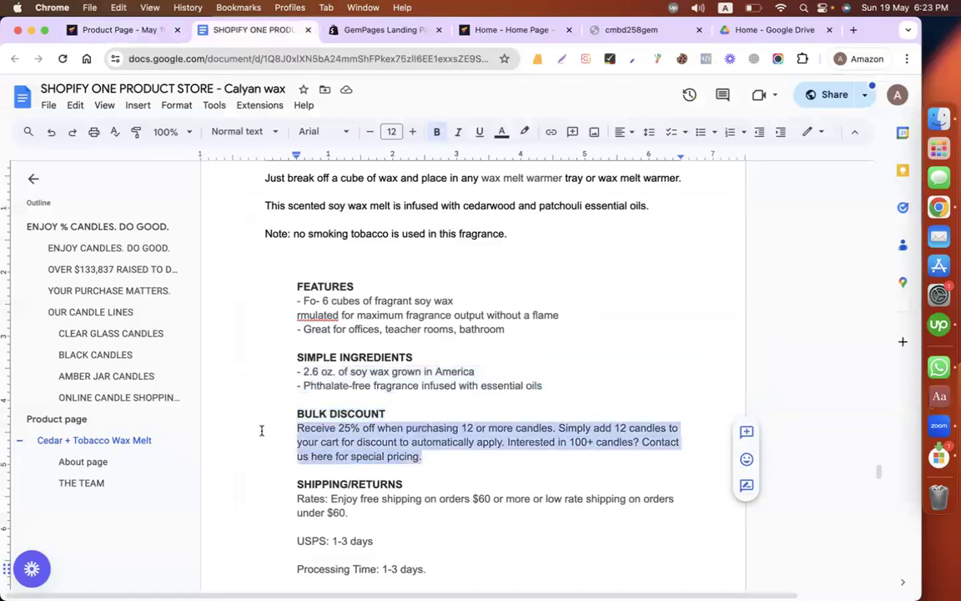
click(148, 36)
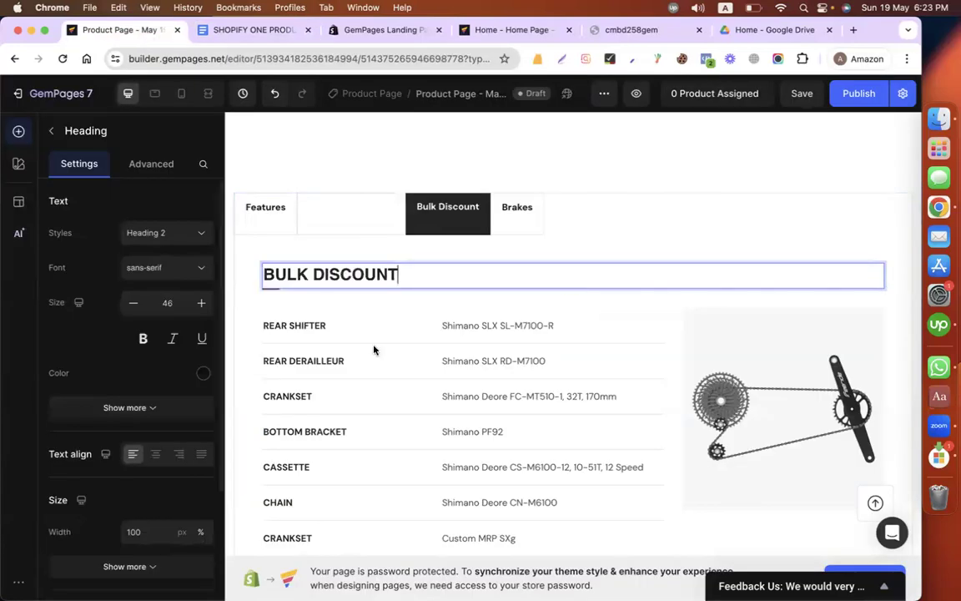
Step: Replace the drivetrain specifications row with a text block containing the copied bulk discount paragraph
scroll(266, 376, down, 3)
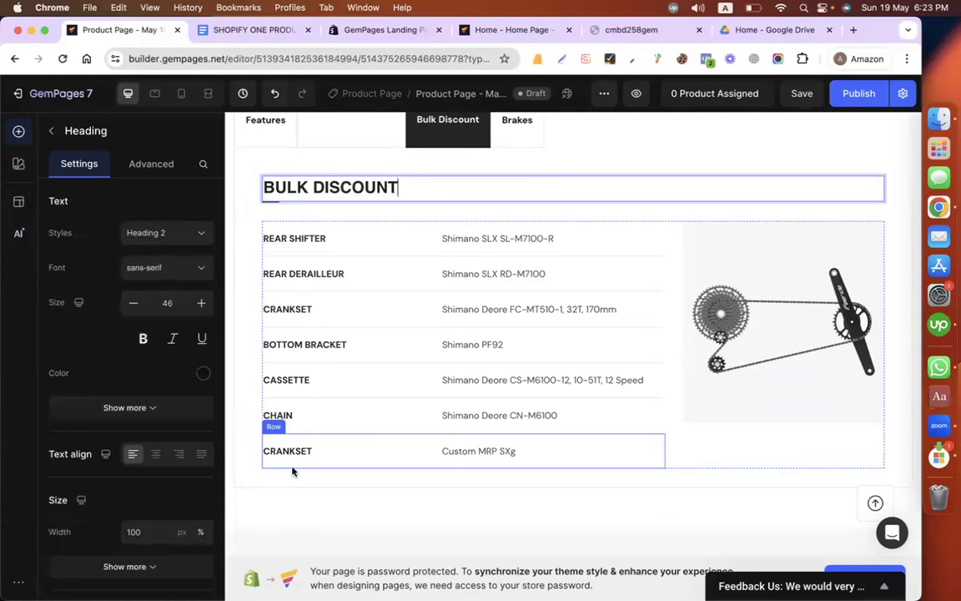
click(292, 471)
click(691, 463)
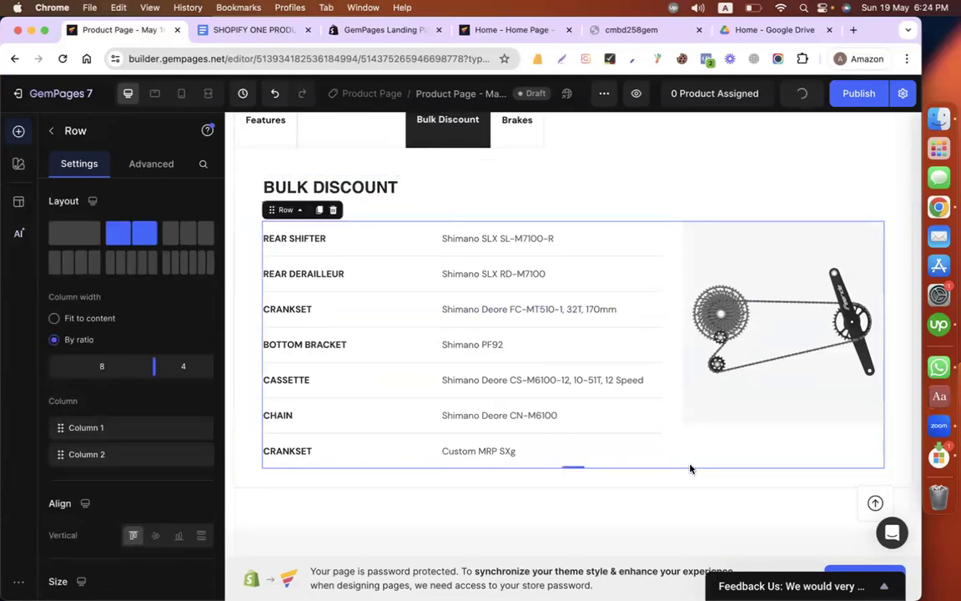
click(332, 211)
drag(178, 427, 336, 219)
triple_click(335, 242)
key(super+v)
Step: Set the bulk discount text block's size to 22 and its font to Roboto
key(super+a)
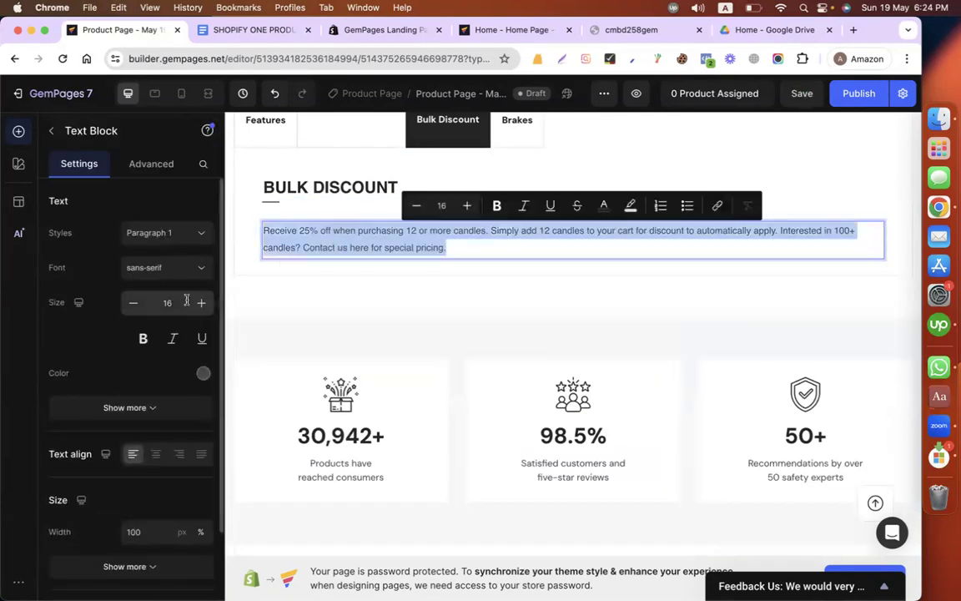
click(201, 304)
click(201, 305)
click(201, 306)
click(201, 307)
click(201, 306)
click(201, 306)
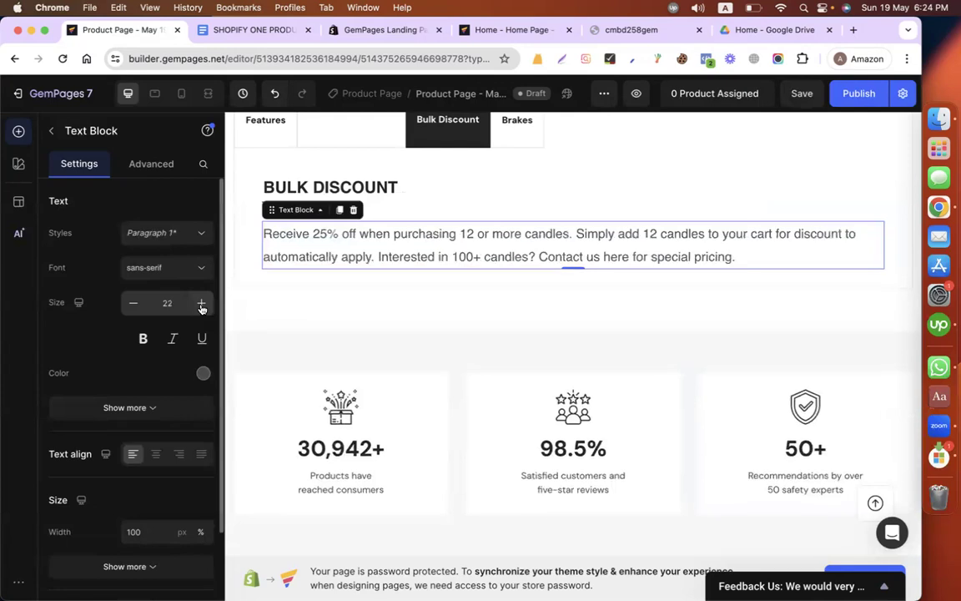
click(162, 267)
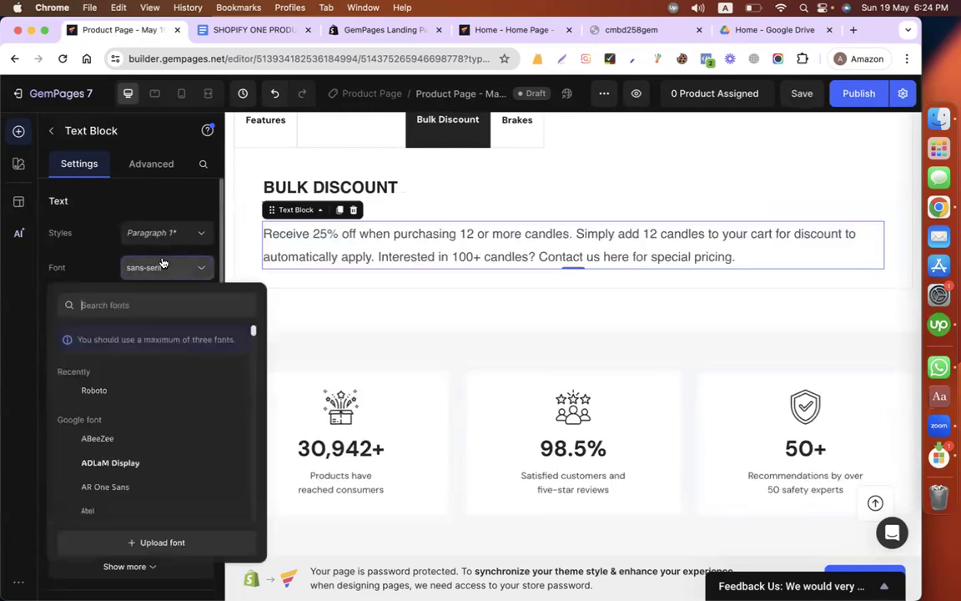
click(96, 389)
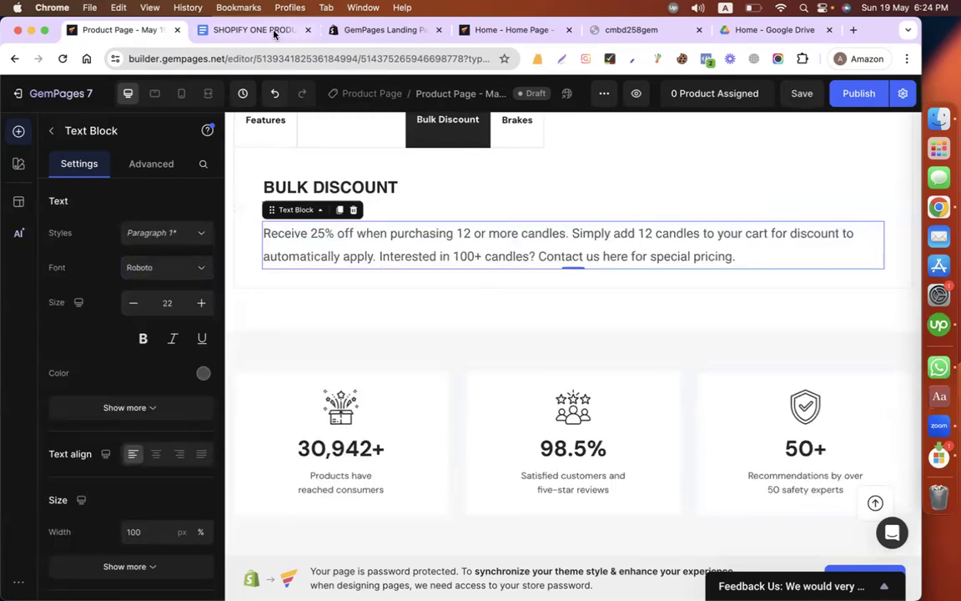
Step: Replace the Brakes tab's label and the heading inside it with the SHIPPING/RETURNS heading copied from the Google Docs product copy
click(250, 30)
triple_click(411, 487)
key(cmd+c)
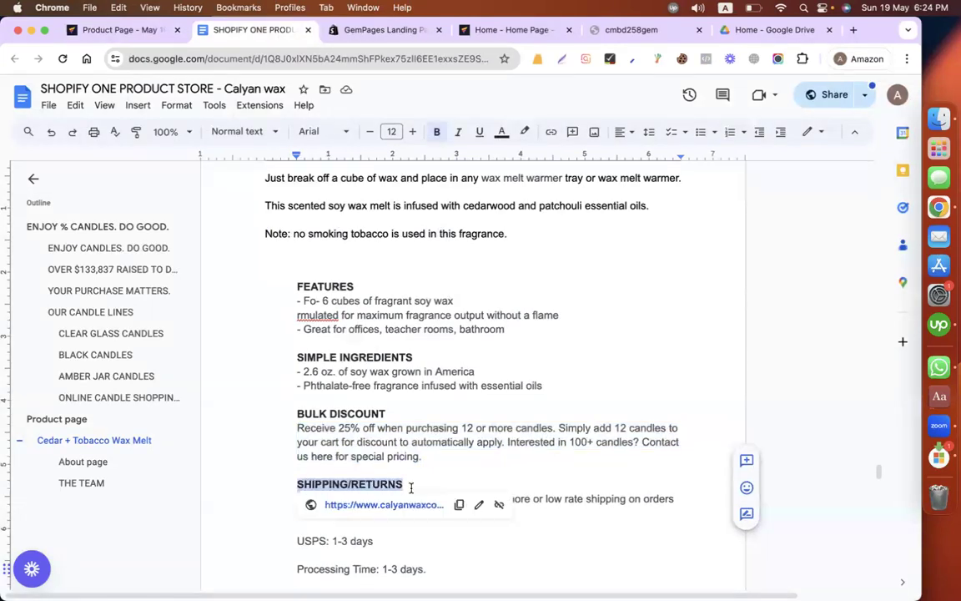
click(124, 30)
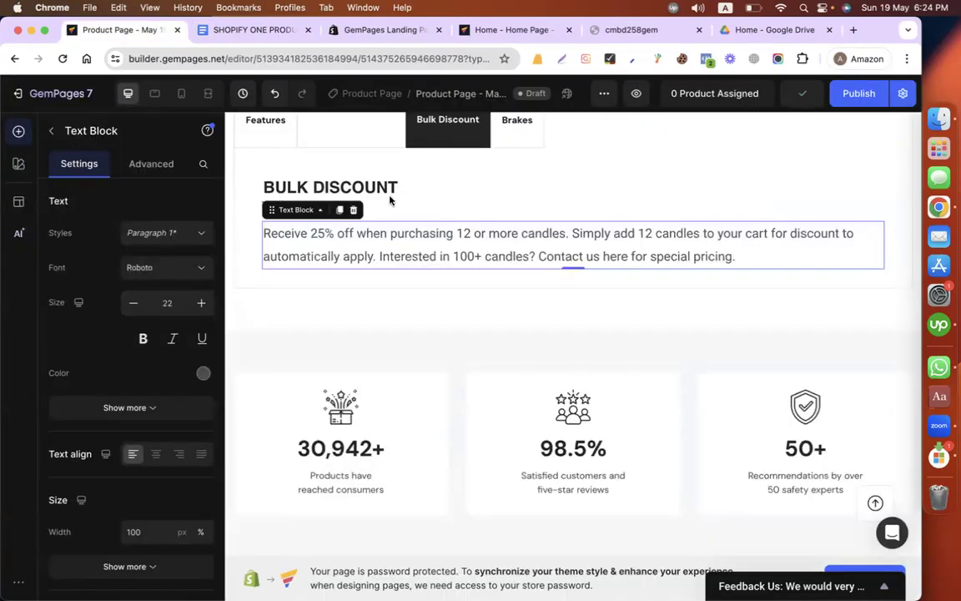
scroll(422, 272, up, 3)
click(508, 221)
double_click(509, 219)
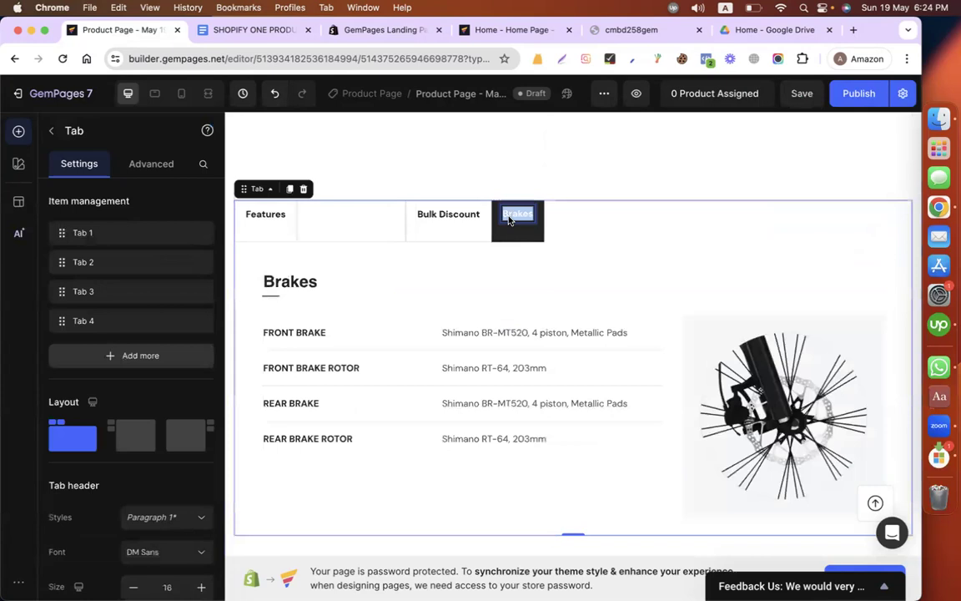
key(cmd+v)
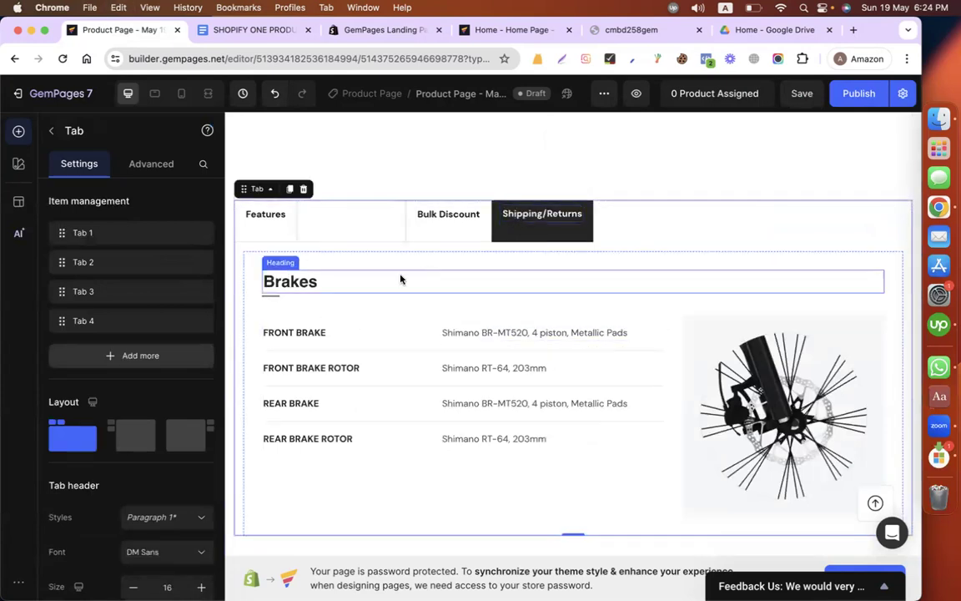
click(270, 283)
double_click(270, 282)
key(cmd+v)
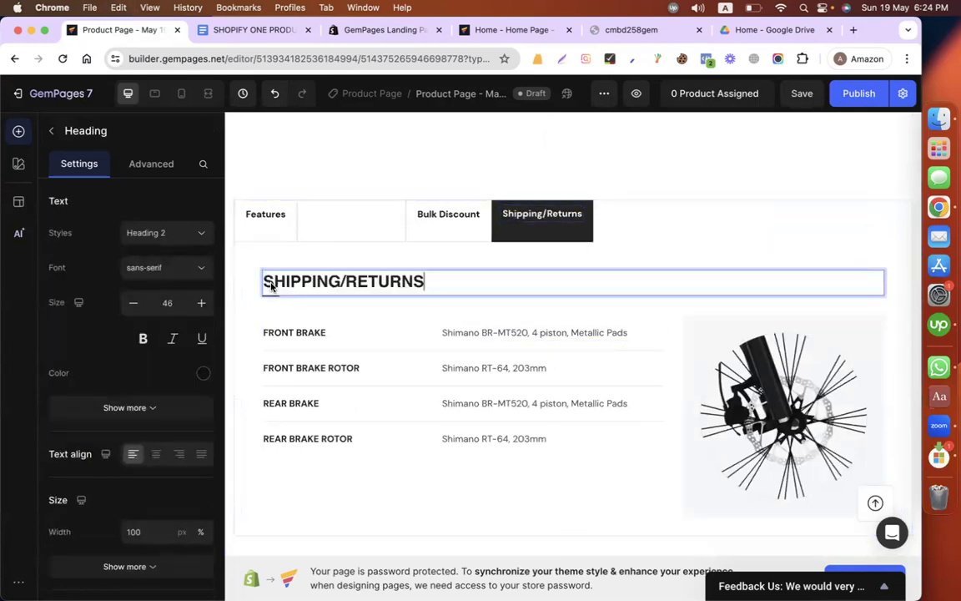
Step: Copy the shipping rates, USPS, processing time and returns text under SHIPPING/RETURNS in Google Docs and return to the GemPages editor
click(269, 32)
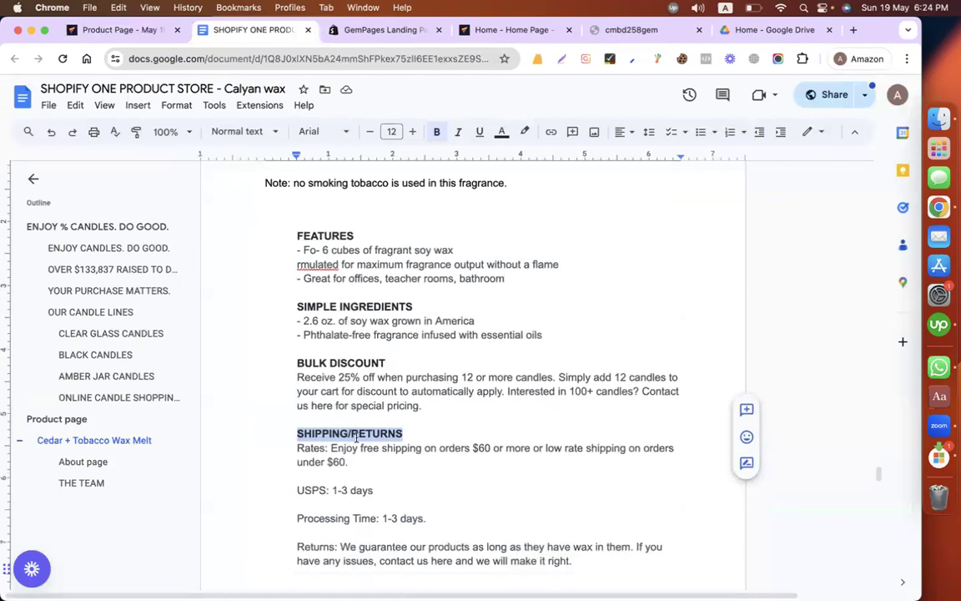
scroll(437, 489, down, 3)
drag(574, 504, 270, 394)
key(ctrl+c)
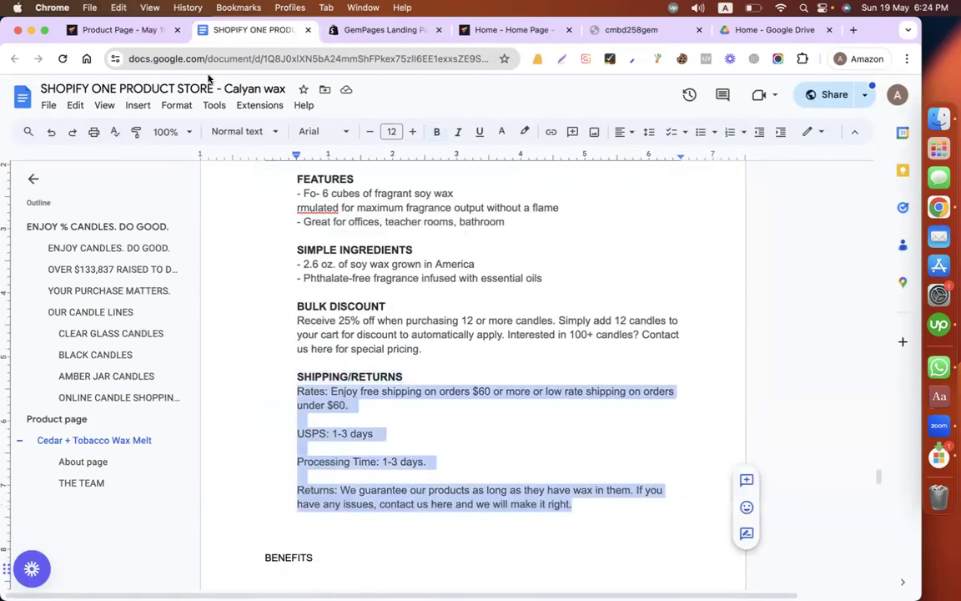
click(117, 30)
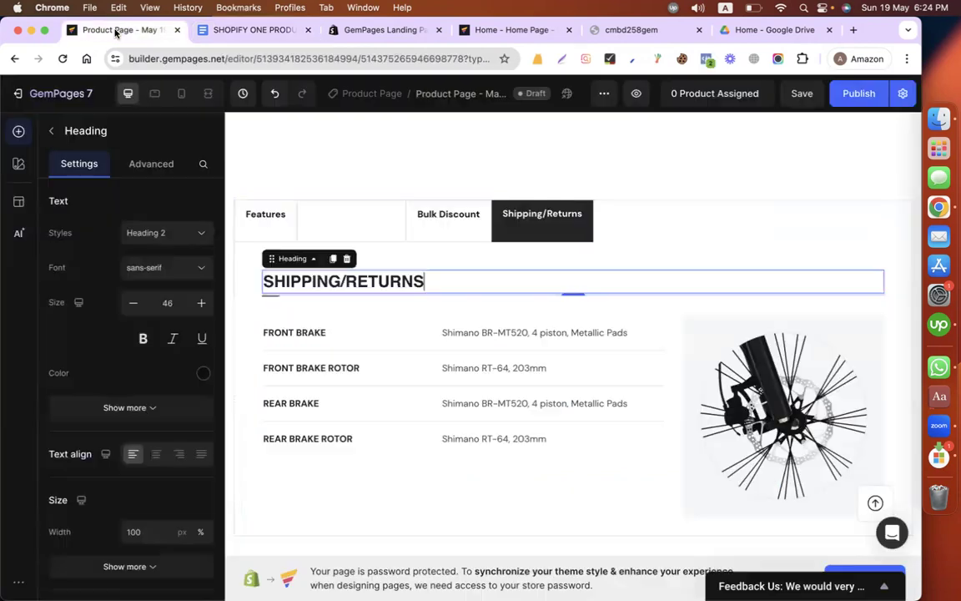
Step: Replace the brake specifications row under SHIPPING/RETURNS with a text block containing the copied shipping and returns text
click(292, 477)
click(332, 302)
drag(178, 435, 414, 349)
click(397, 339)
key(ctrl+a)
key(ctrl+v)
Step: Set the shipping and returns text block's font to Roboto and its size to 20
key(ctrl+a)
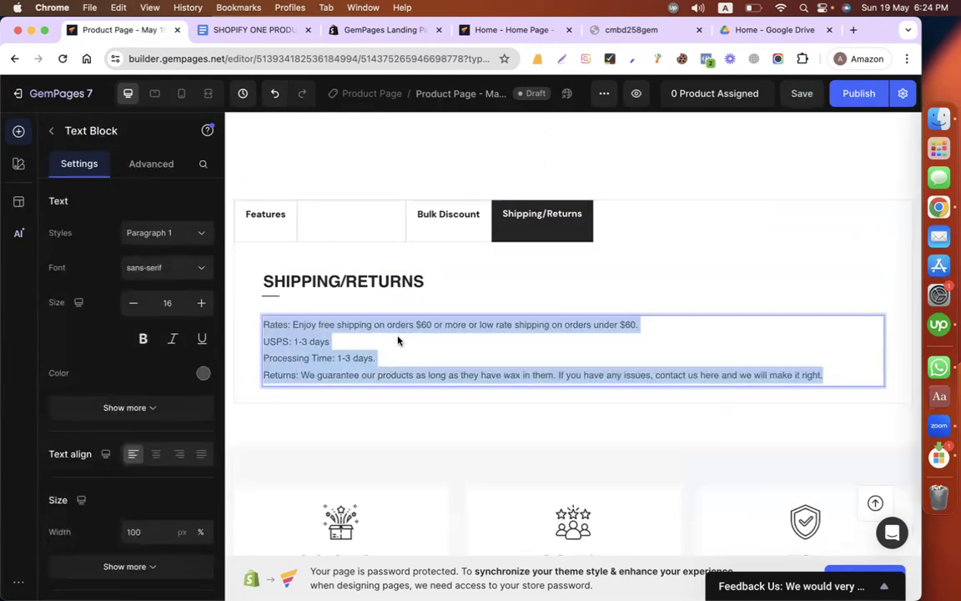
click(162, 267)
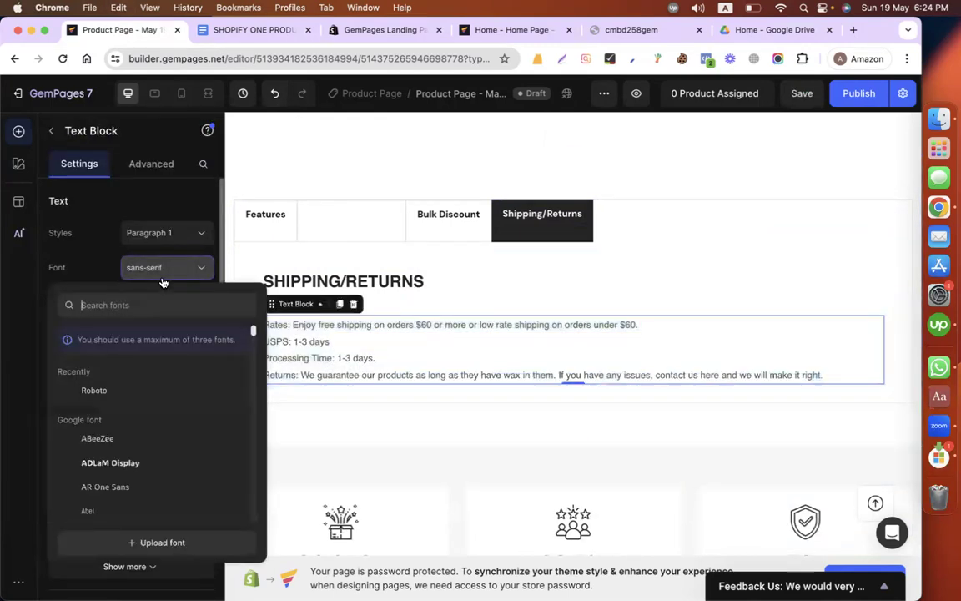
click(96, 390)
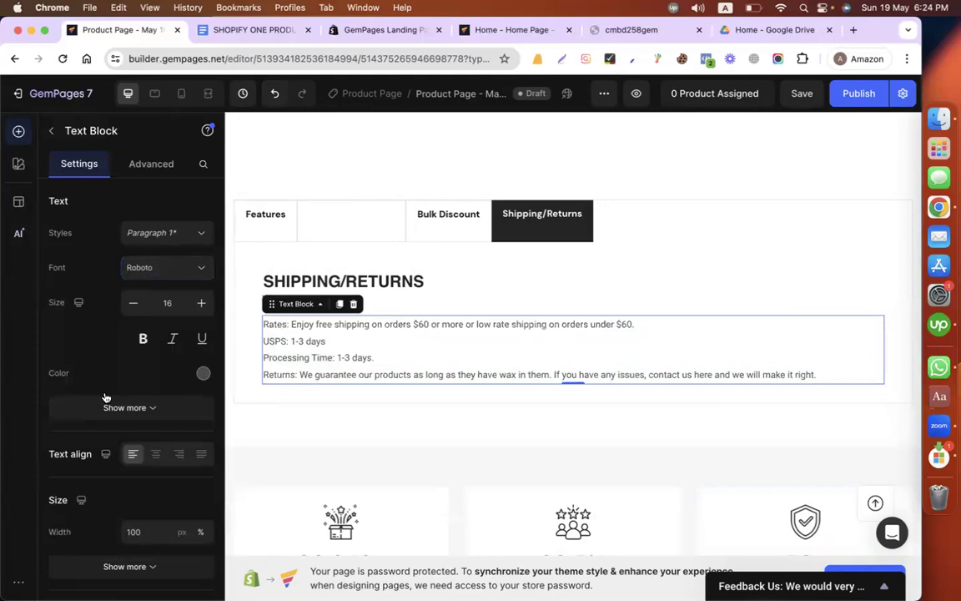
click(203, 302)
click(202, 303)
click(205, 303)
click(205, 303)
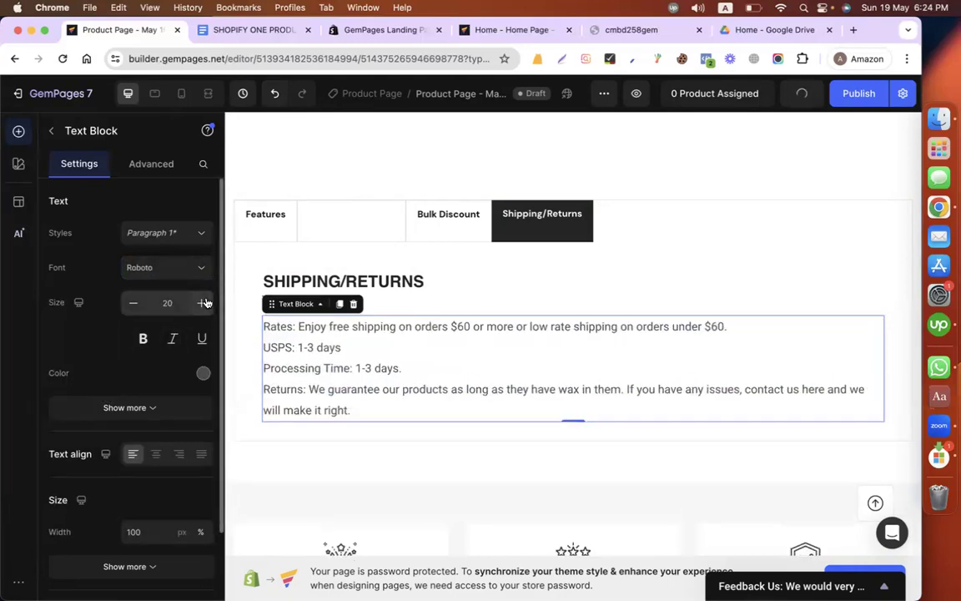
Step: Bold the labels Rates:, USPS:, Processing Time: and Returns: in the shipping and returns text block
click(322, 352)
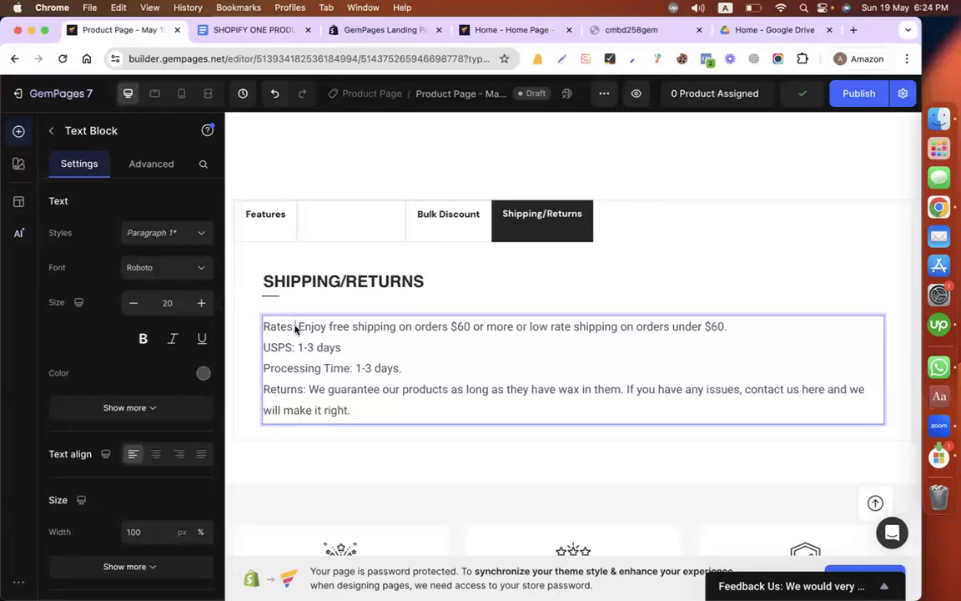
key(super+b)
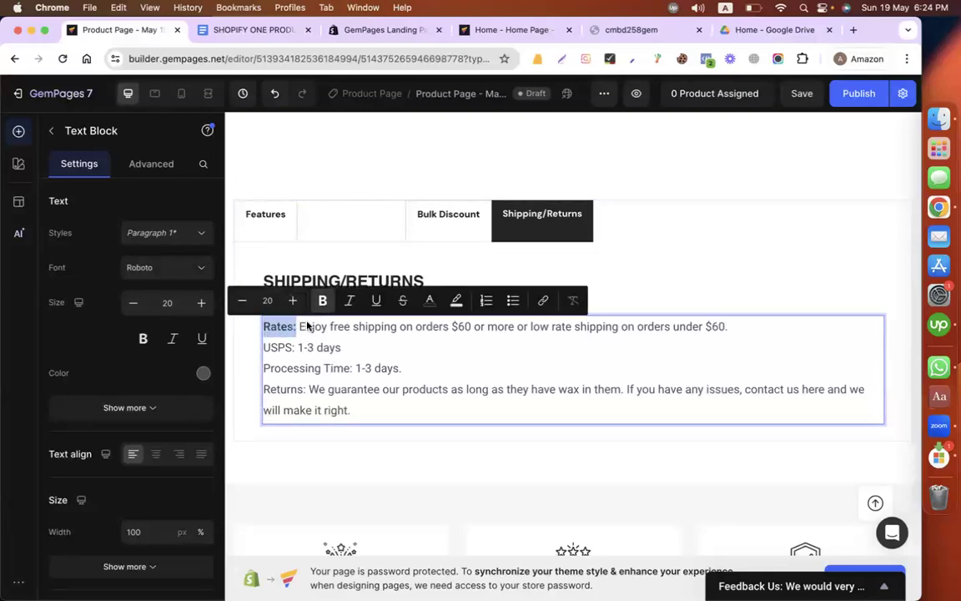
drag(295, 350, 259, 349)
click(322, 320)
drag(352, 370, 262, 369)
click(325, 343)
click(314, 389)
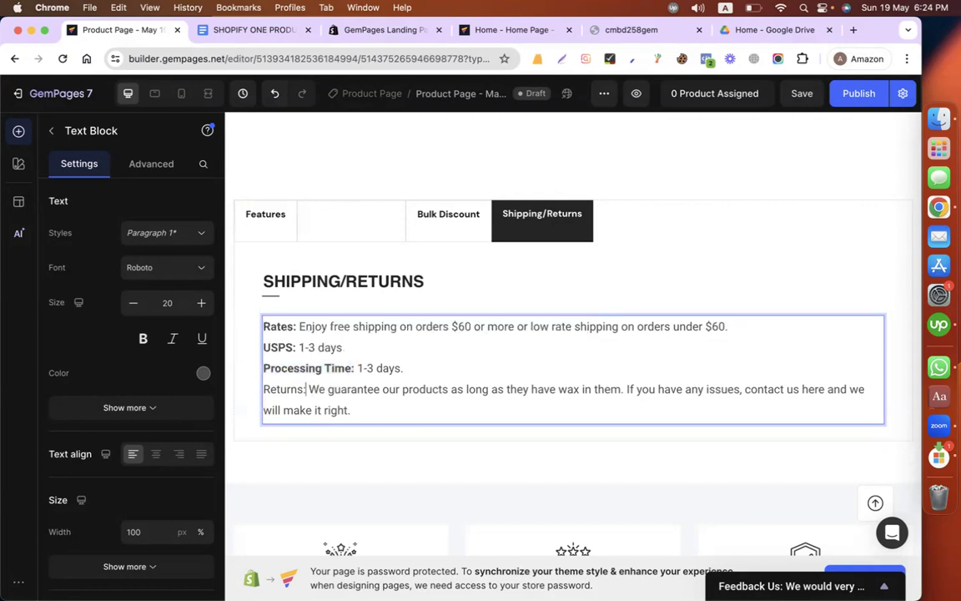
drag(307, 389, 263, 390)
click(323, 363)
click(399, 429)
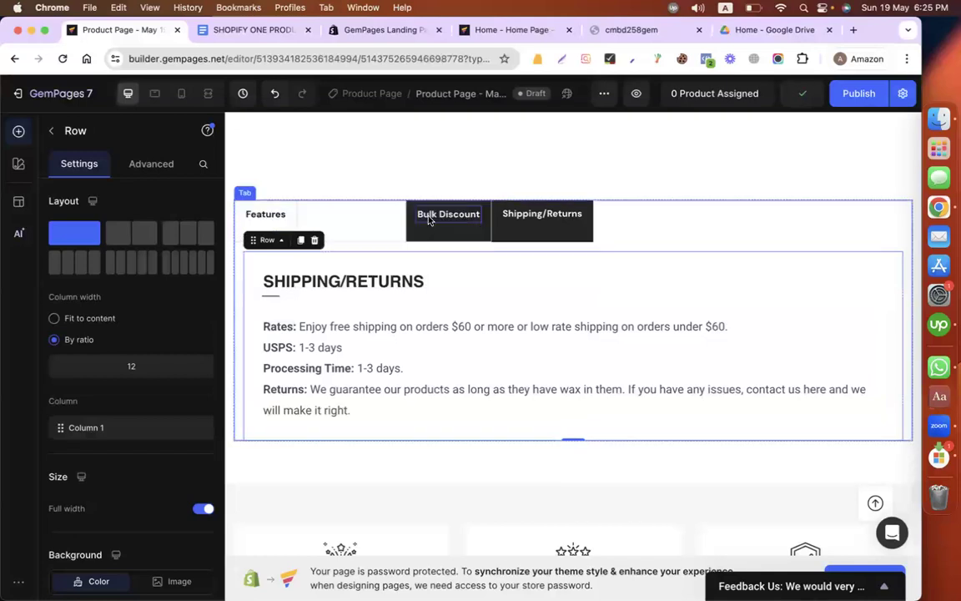
Step: Check the Features and Simple Ingredients tabs and delete the statistics section (30,942+, 98.5%, 50+) below them
click(386, 335)
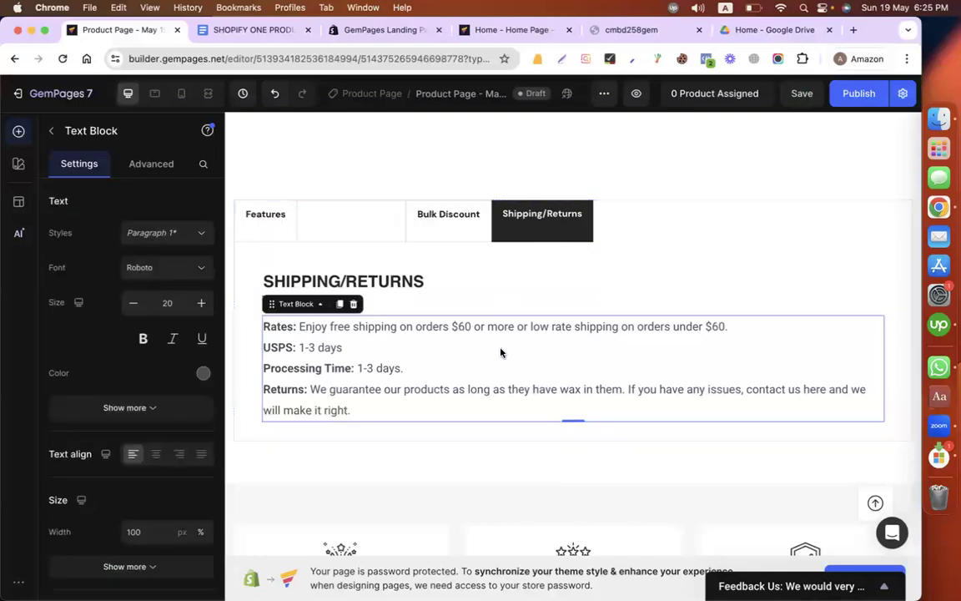
click(266, 227)
click(356, 237)
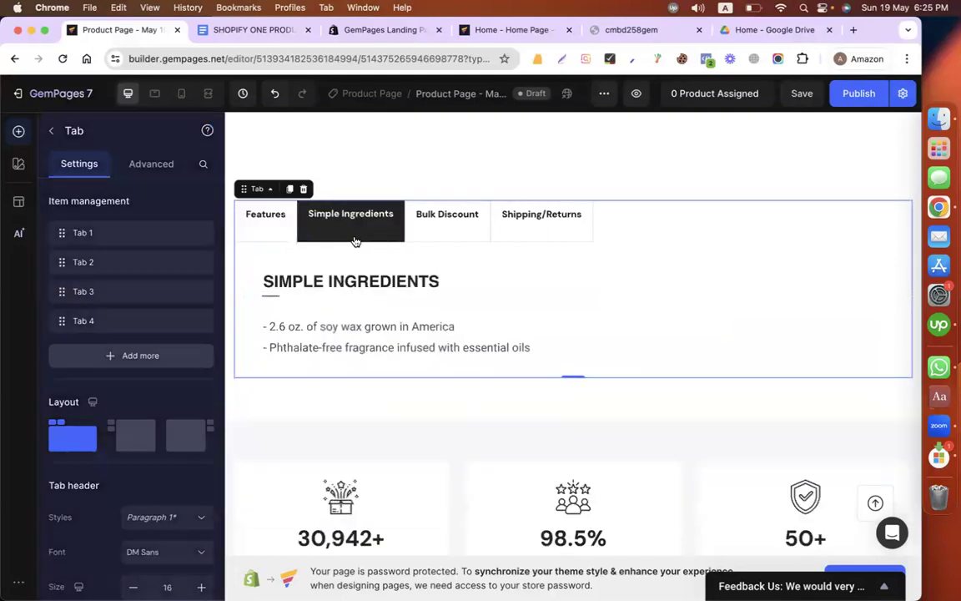
click(360, 325)
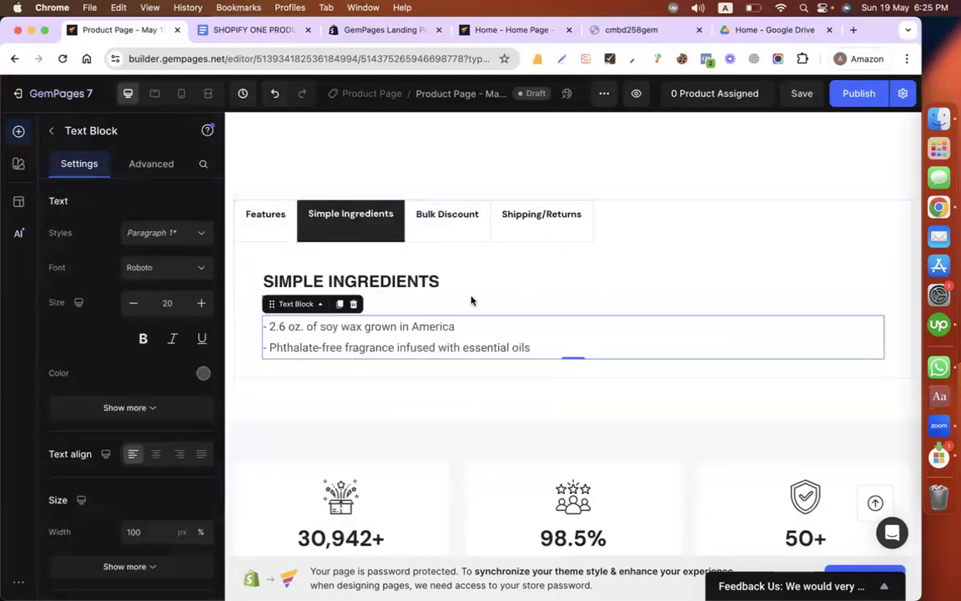
scroll(383, 388, down, 3)
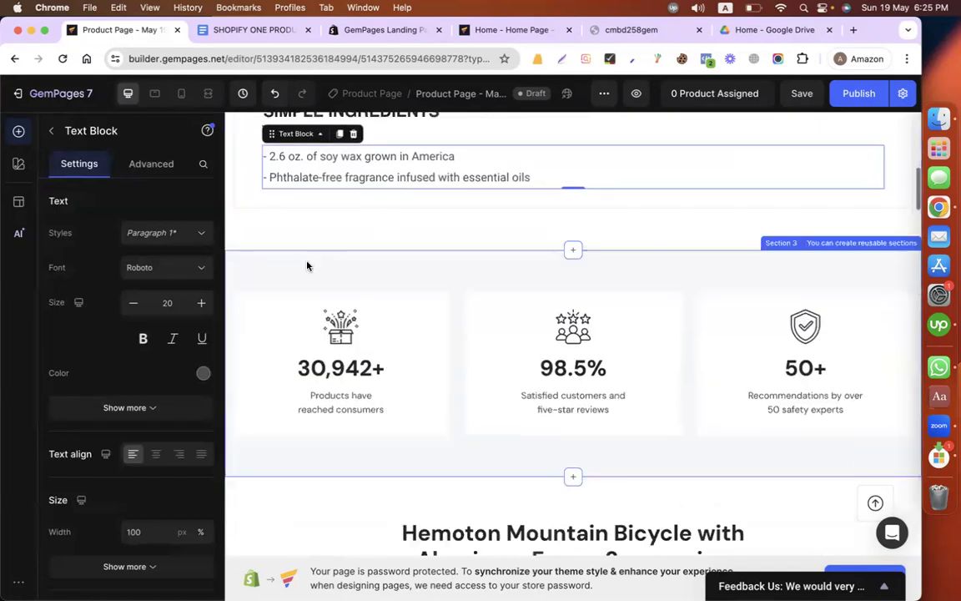
click(270, 268)
click(910, 241)
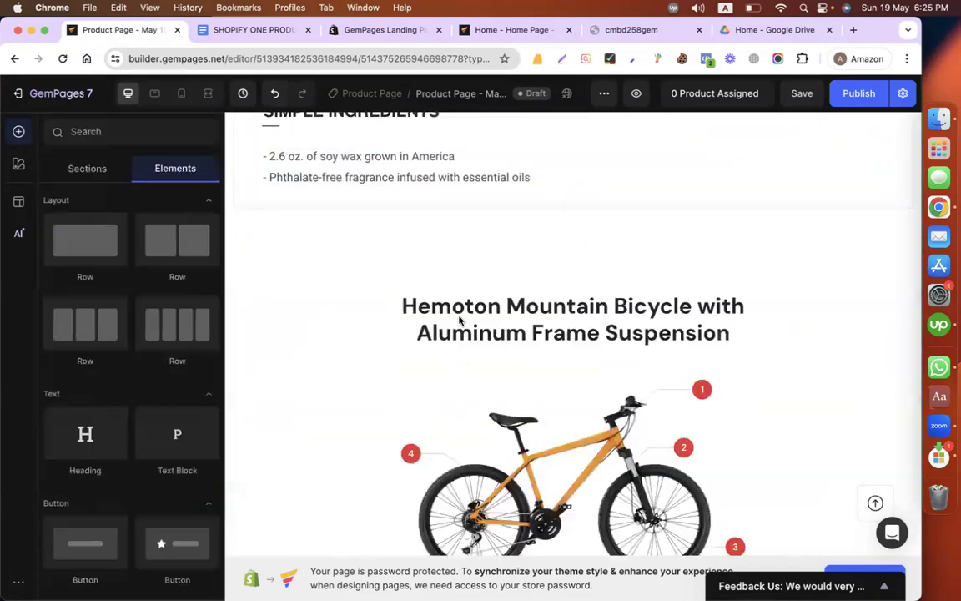
Step: Copy the 5% donation, handcrafted in Texas and money-back guarantee lines in Google Docs and return to the GemPages editor
click(250, 31)
scroll(446, 248, down, 10)
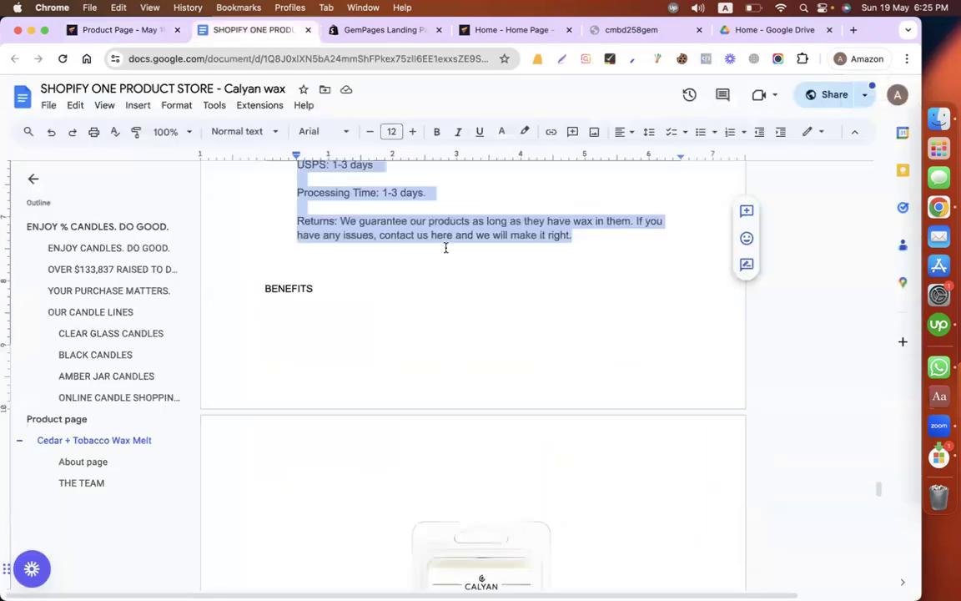
scroll(445, 248, up, 2)
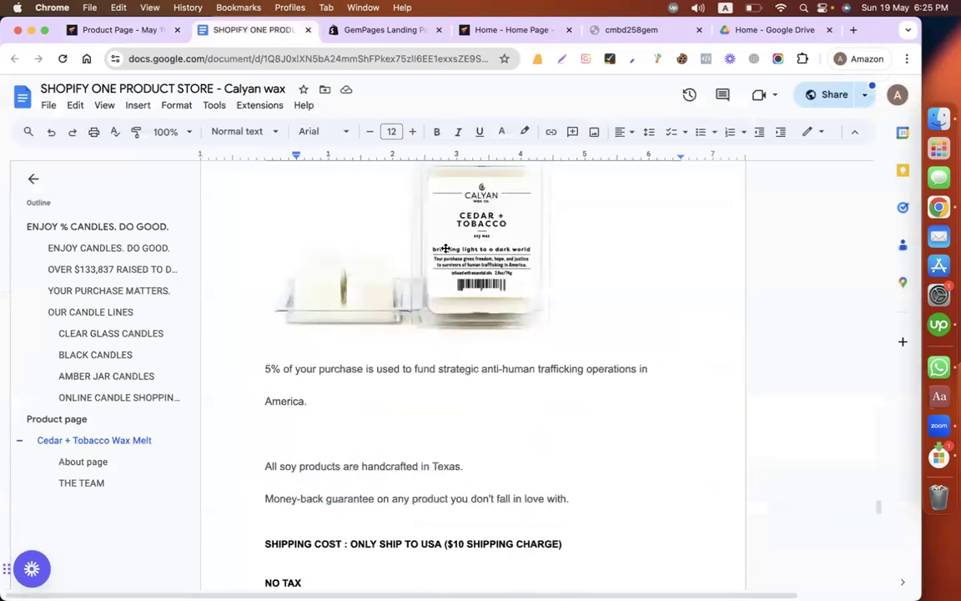
scroll(445, 248, up, 10)
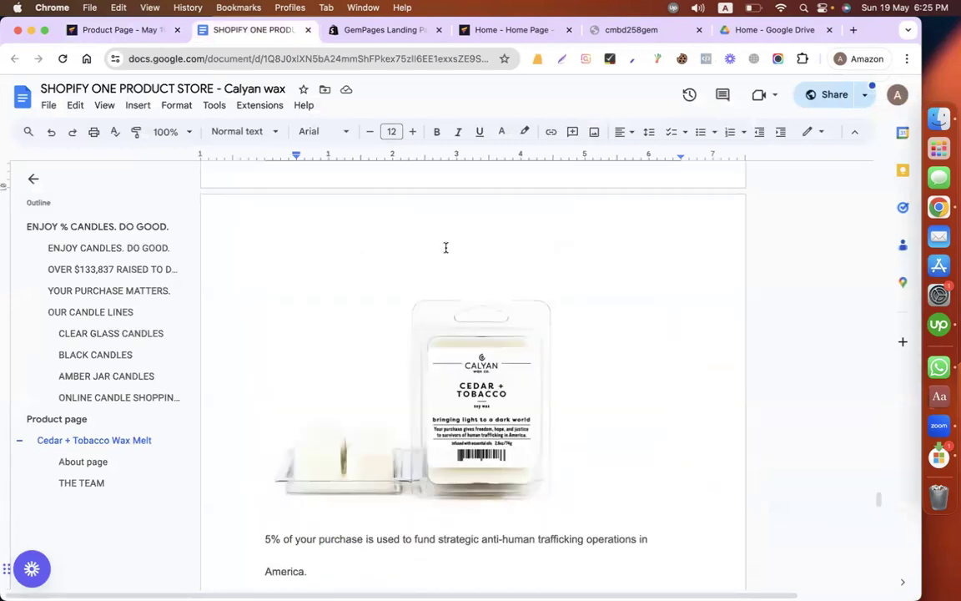
scroll(445, 248, down, 8)
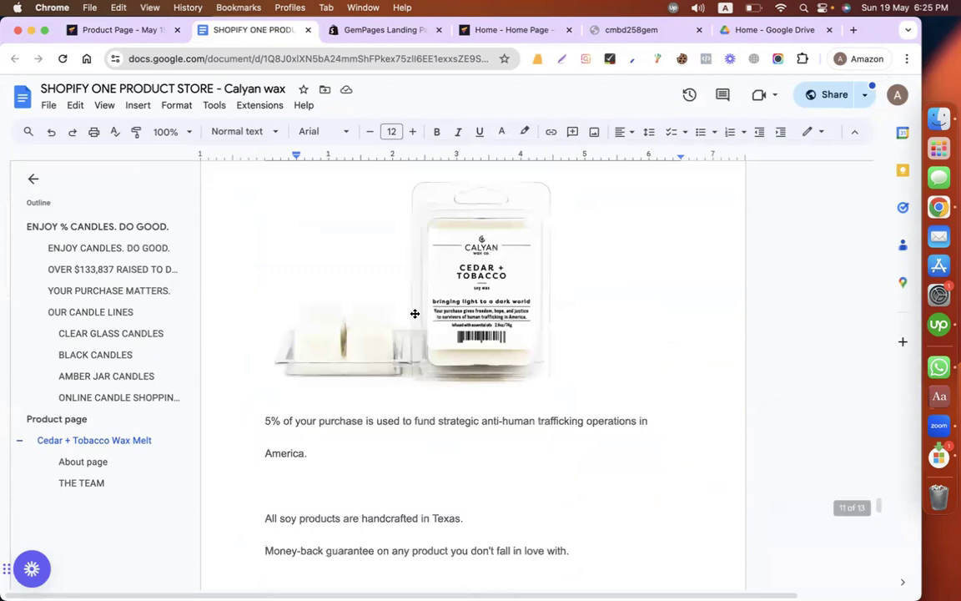
scroll(374, 424, down, 3)
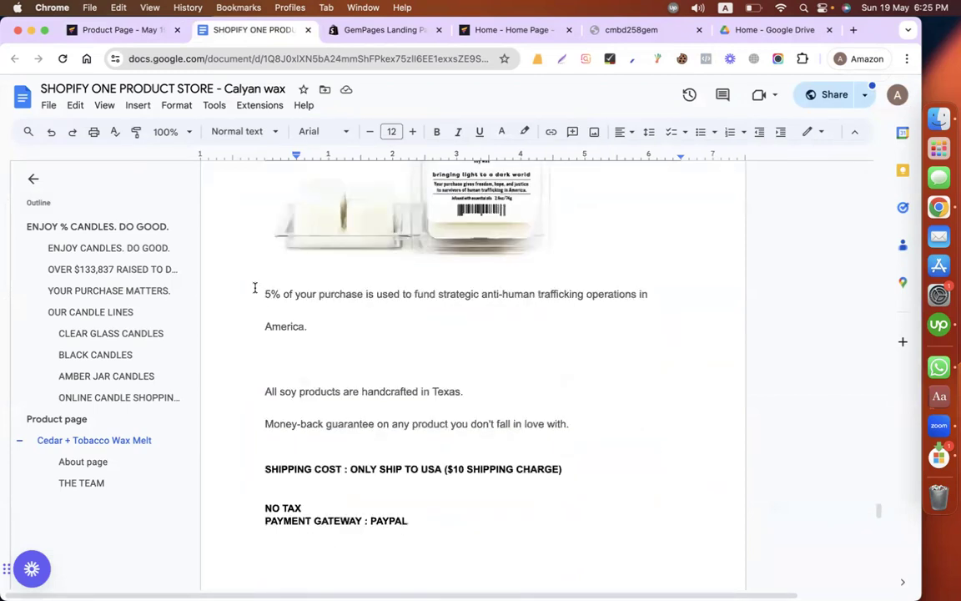
drag(254, 287, 561, 419)
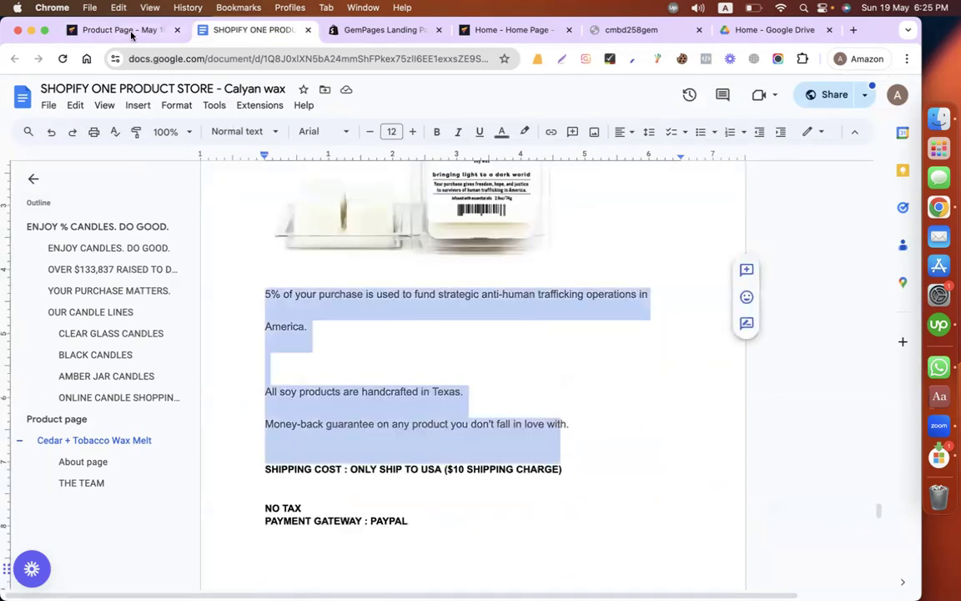
click(130, 31)
Step: Delete the Hemoton Mountain Bicycle heading and image row and the section with the four numbered bike features below it
scroll(573, 440, down, 4)
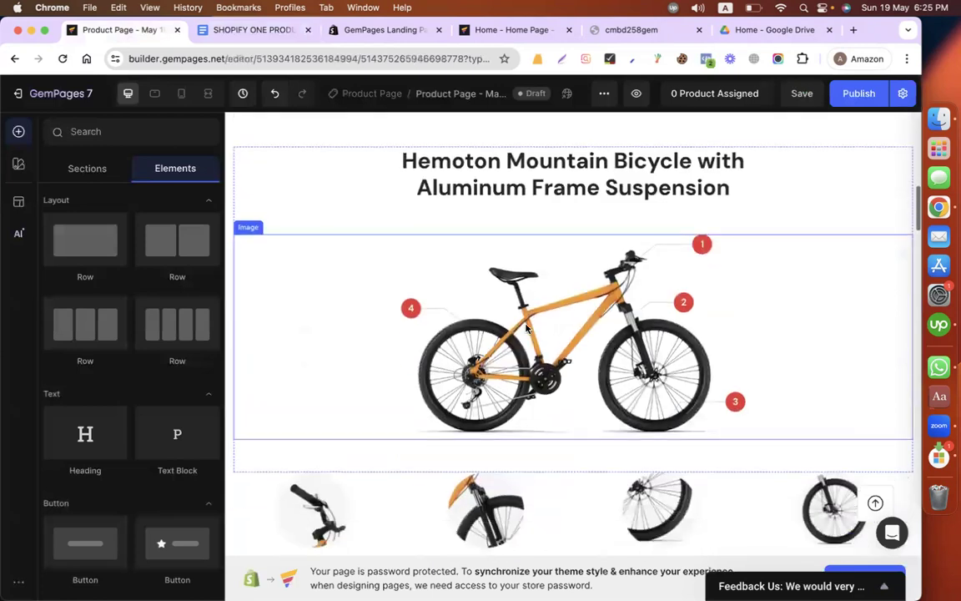
scroll(338, 242, up, 1)
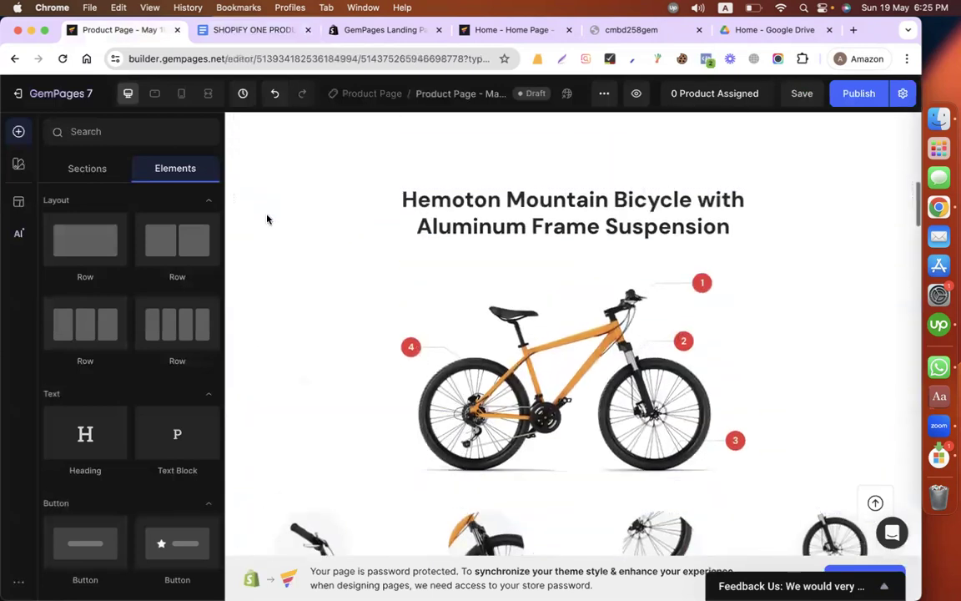
click(268, 214)
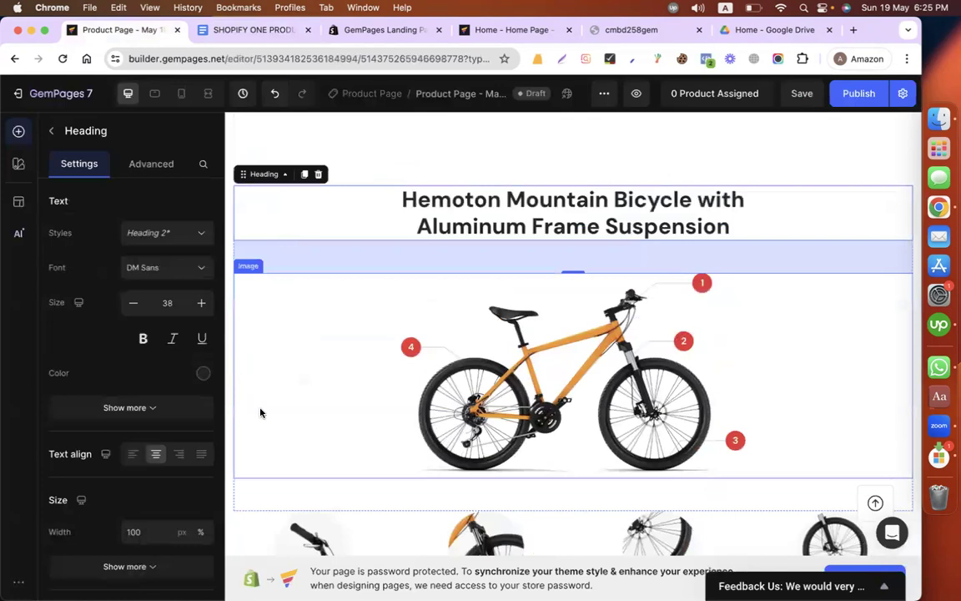
scroll(260, 412, down, 3)
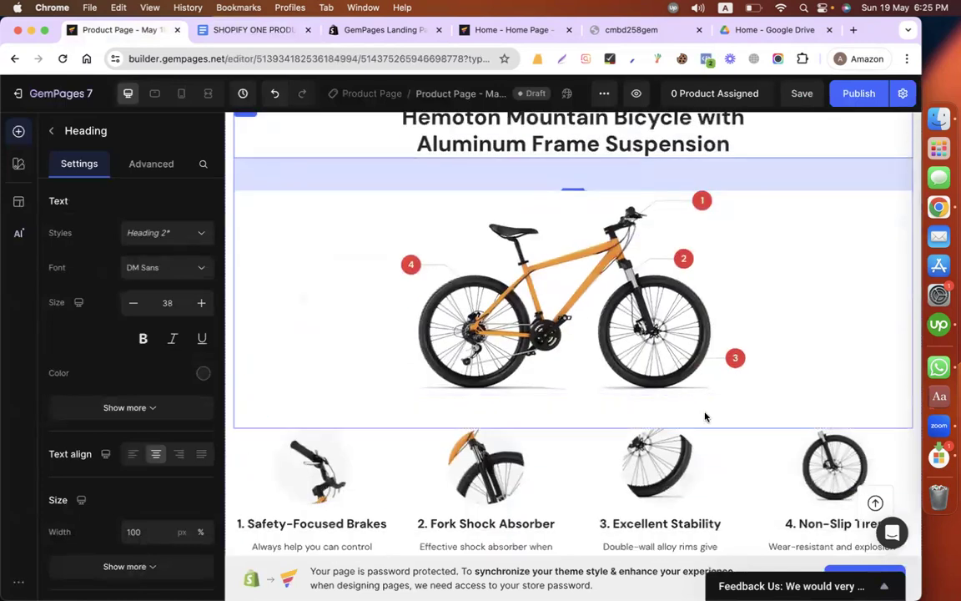
click(626, 383)
scroll(317, 250, up, 2)
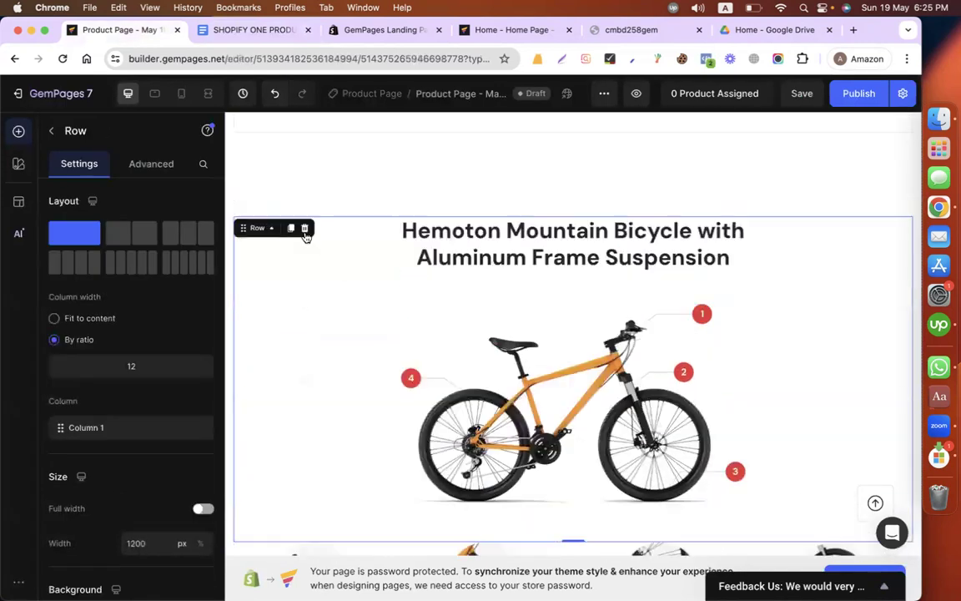
click(304, 229)
click(612, 239)
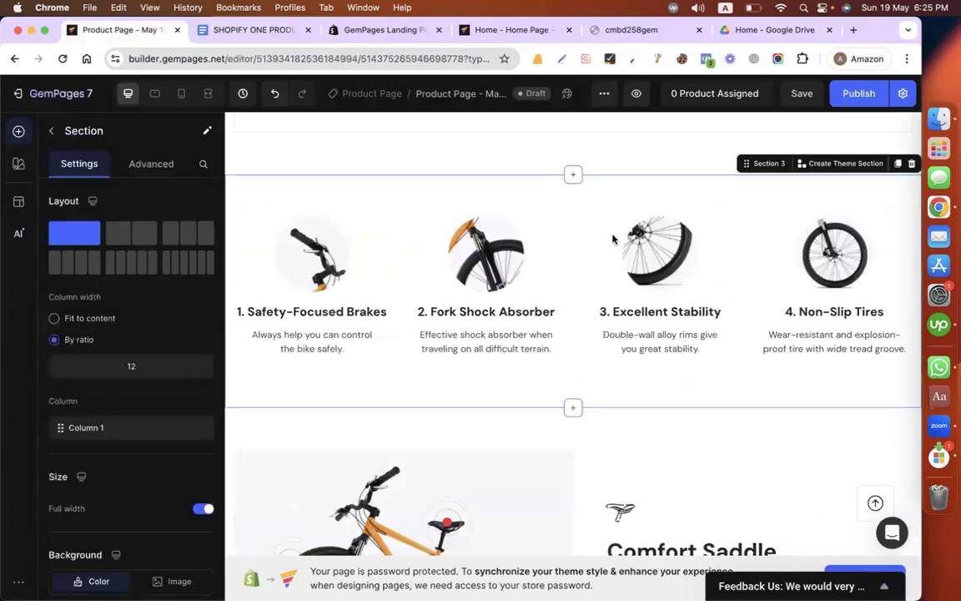
click(911, 164)
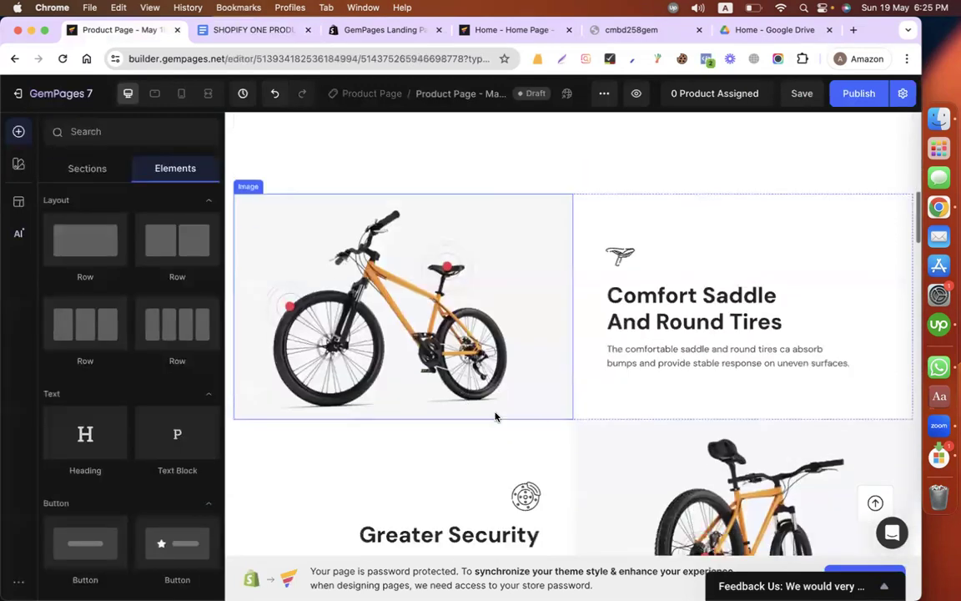
Step: Delete the Comfort Saddle and Greater Security section and the mountain biking video that follows it
scroll(570, 219, down, 6)
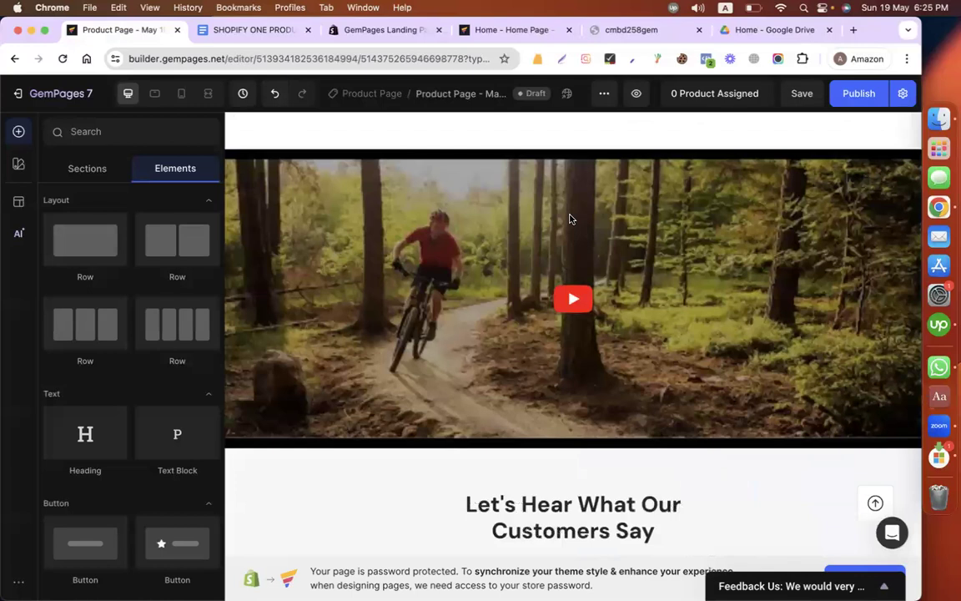
scroll(453, 387, up, 3)
click(459, 391)
scroll(458, 391, up, 3)
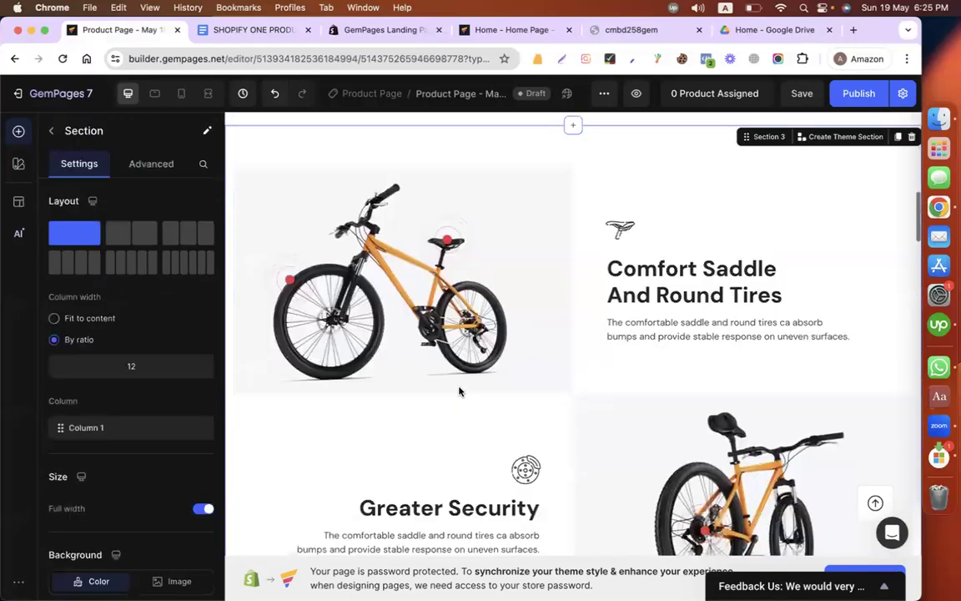
scroll(847, 208, up, 1)
click(911, 214)
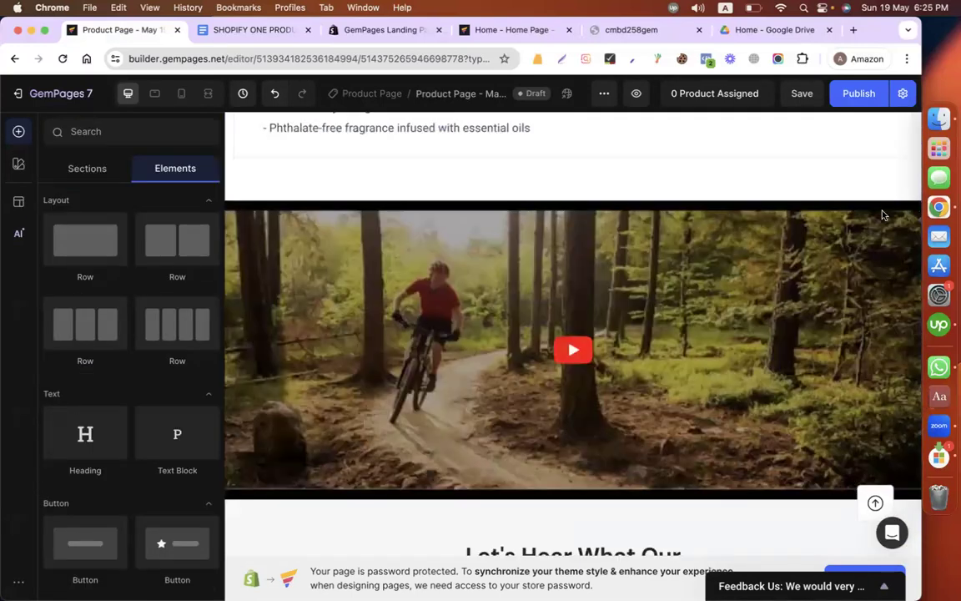
click(325, 209)
click(300, 214)
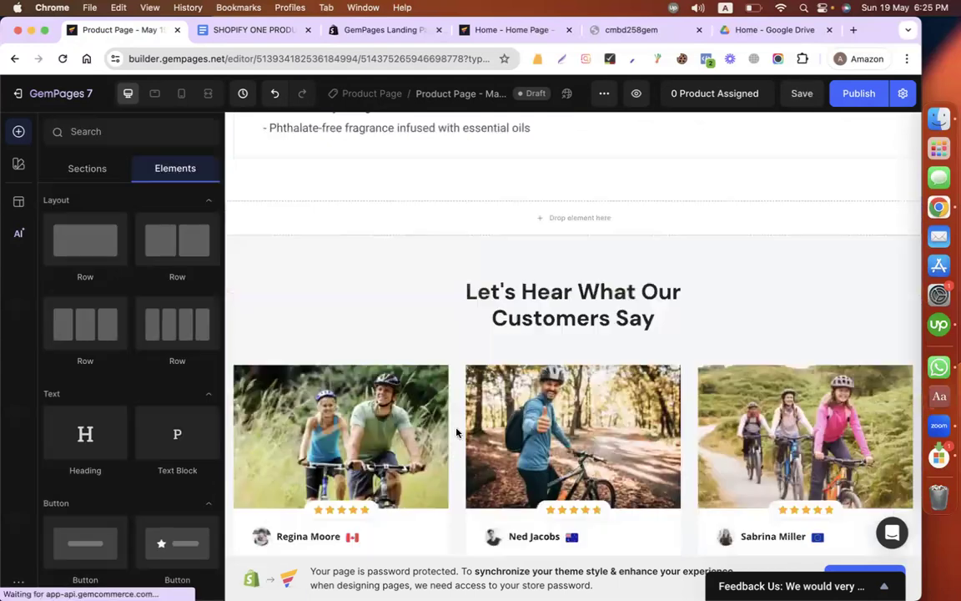
Step: Delete the customer reviews, Limited-time Promotion, Customers Also Bought and Frequently Asked Questions sections
click(738, 246)
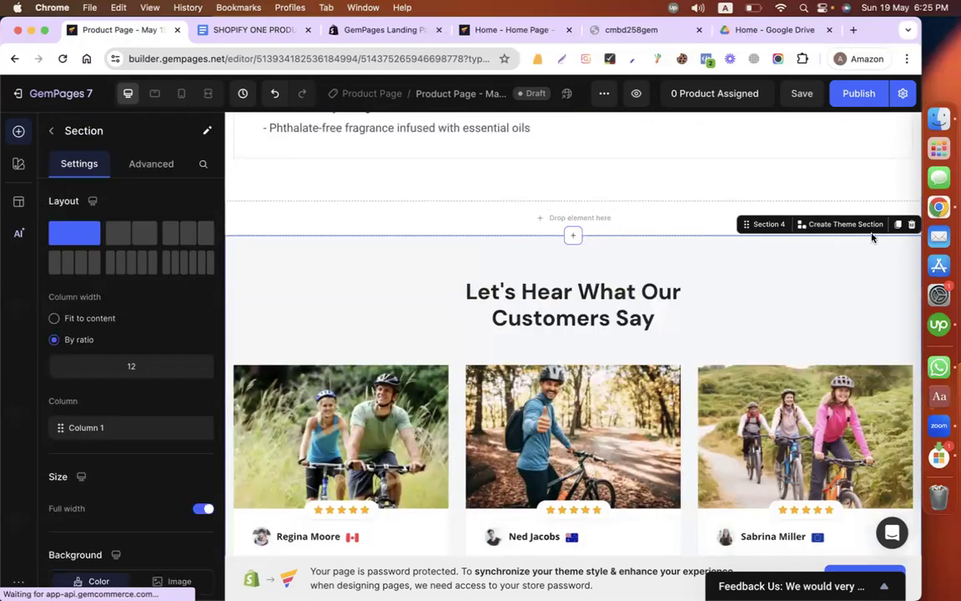
click(911, 225)
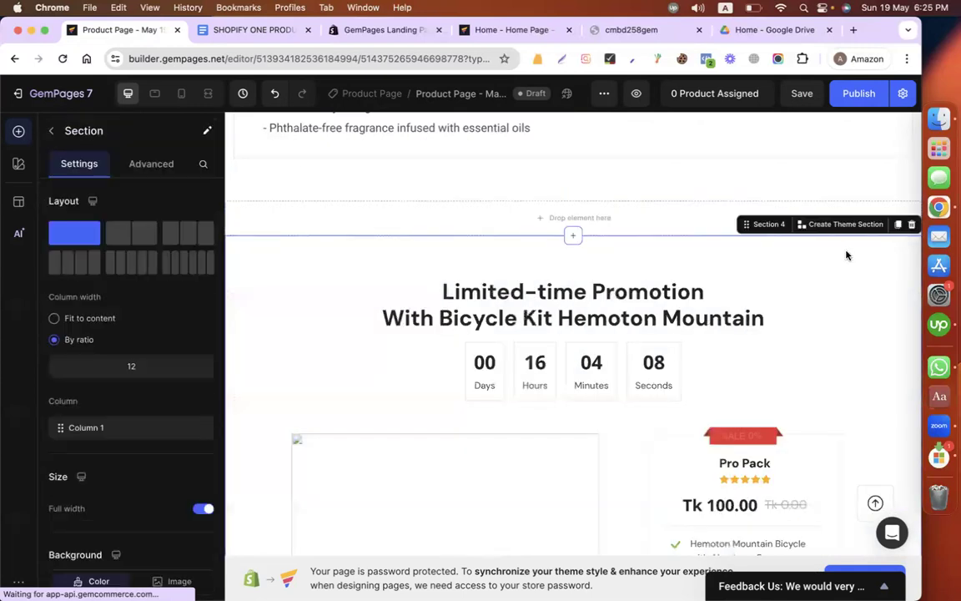
click(911, 225)
click(811, 266)
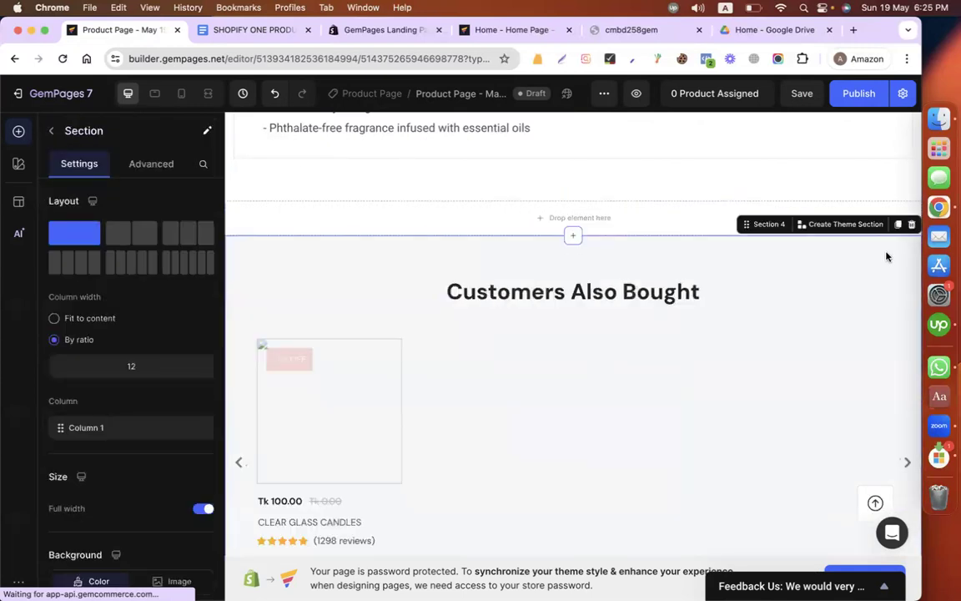
click(910, 225)
click(801, 249)
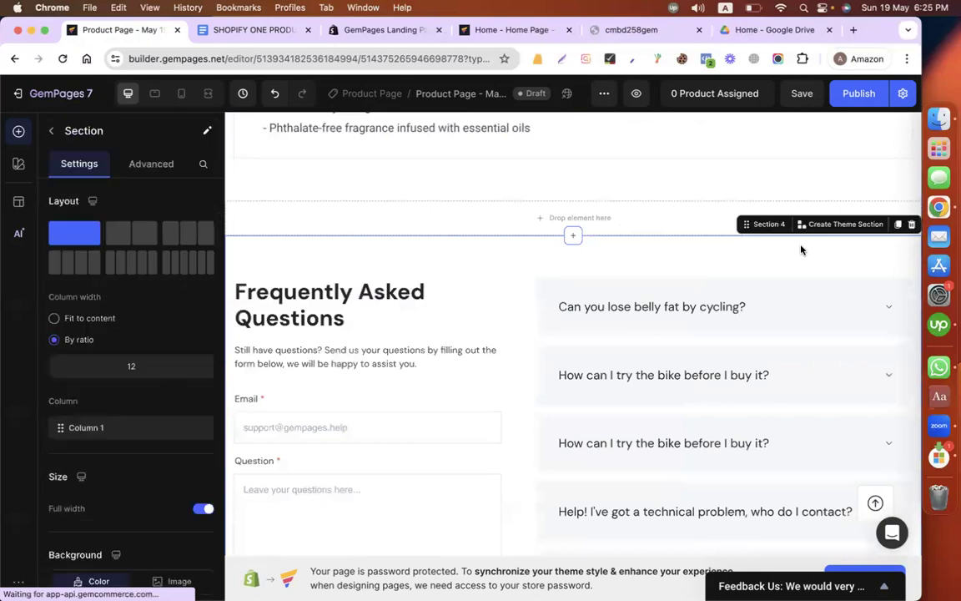
click(911, 224)
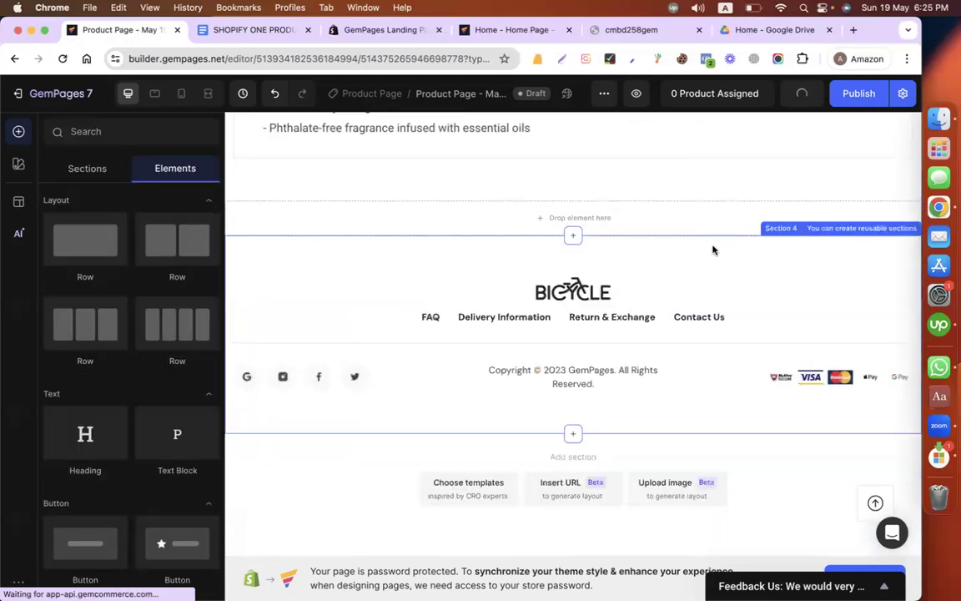
Step: Delete the Bicycle footer section and the empty section remaining below the product information tabs
click(861, 242)
click(909, 225)
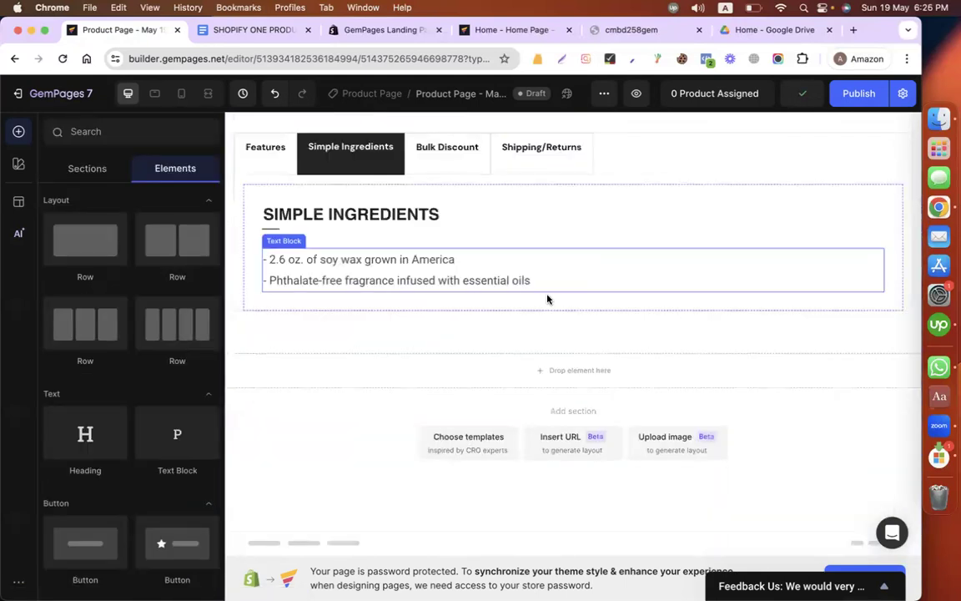
click(250, 31)
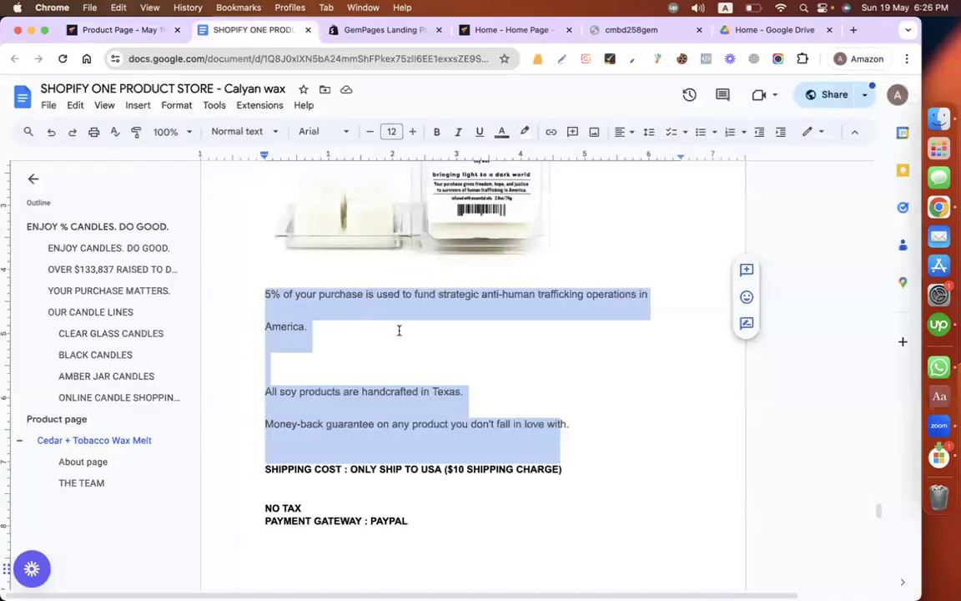
scroll(354, 277, up, 2)
click(138, 30)
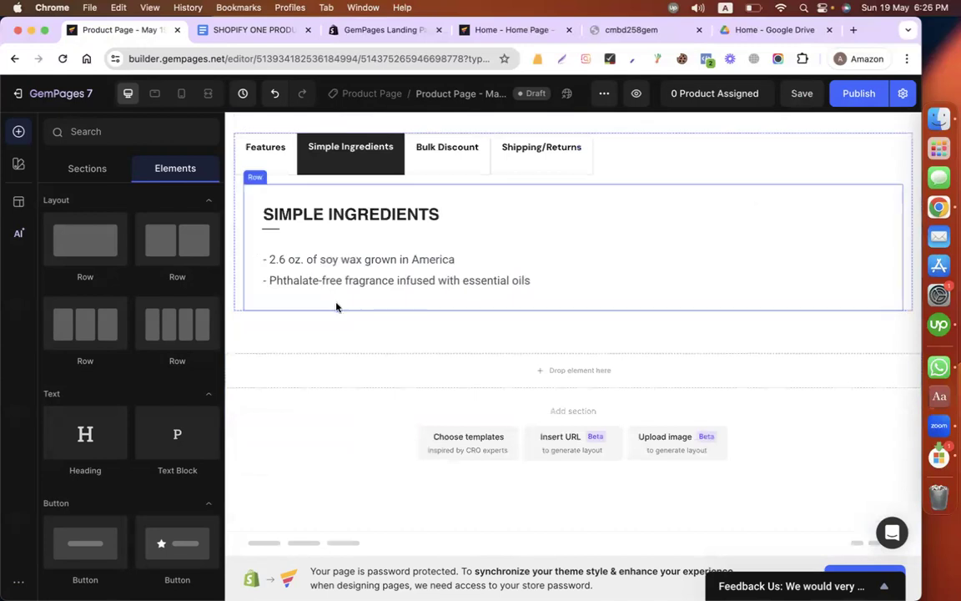
click(664, 377)
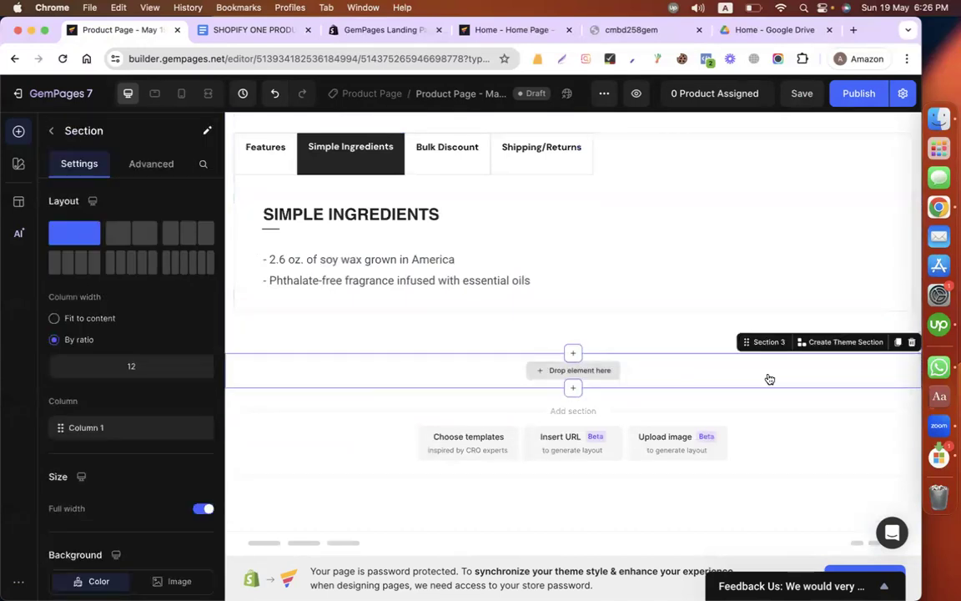
click(912, 342)
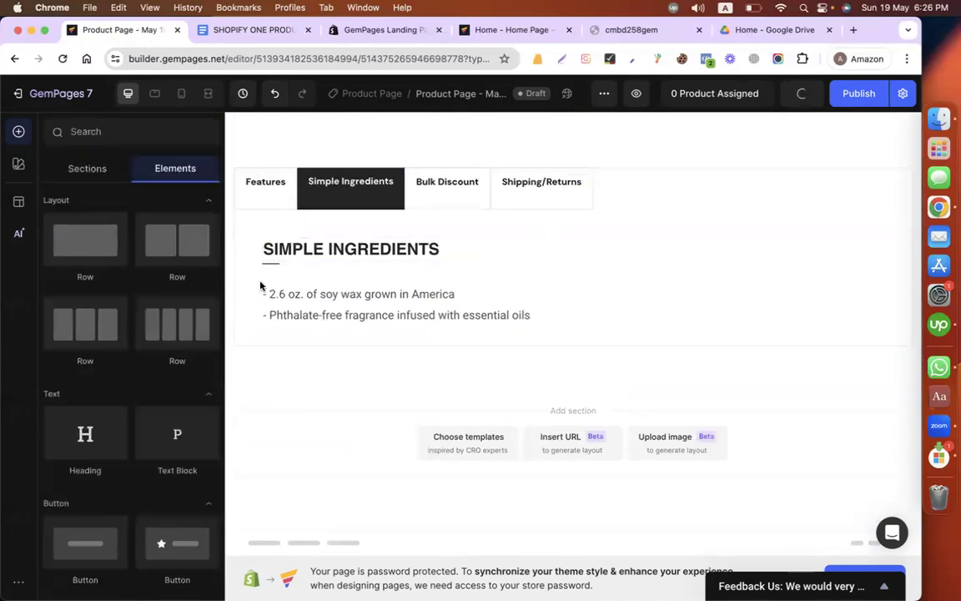
Step: Show the content of the Features tab and add a two-column row beneath the tabs section
click(256, 184)
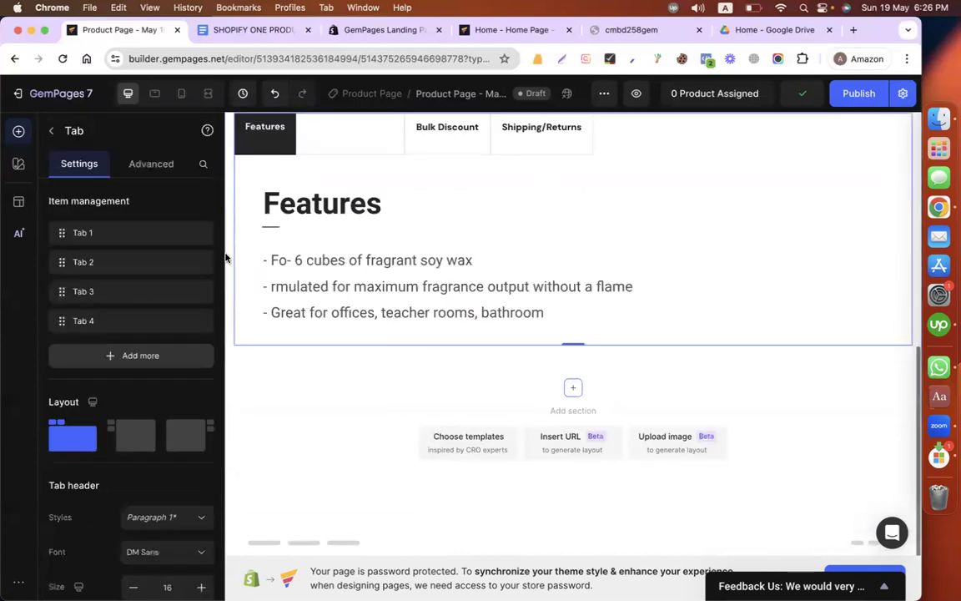
click(48, 131)
drag(177, 242, 417, 390)
scroll(468, 267, down, 2)
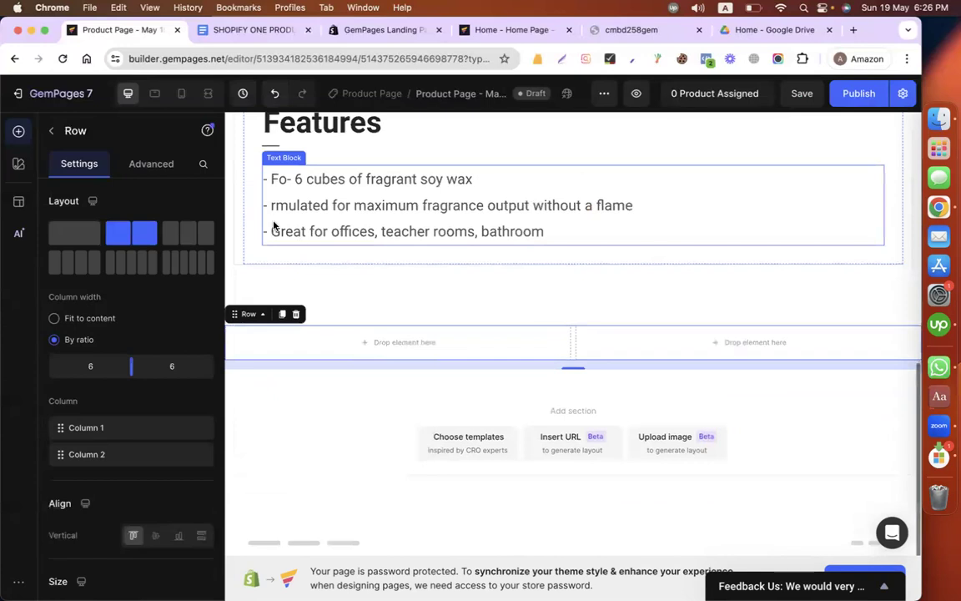
Step: Place an Image element in the first column of the new two-column row
click(46, 133)
scroll(133, 443, down, 3)
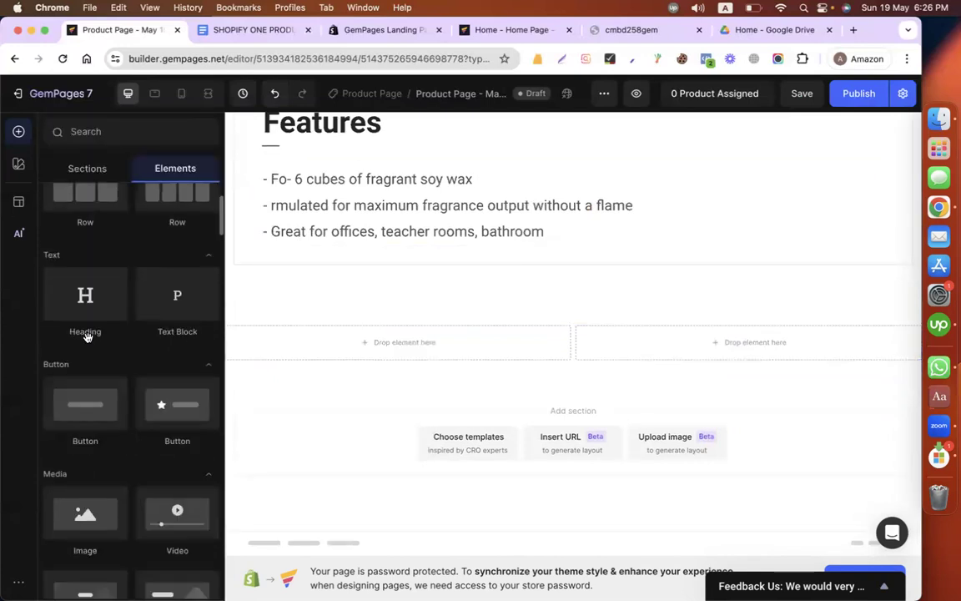
scroll(129, 494, down, 2)
drag(103, 446, 400, 347)
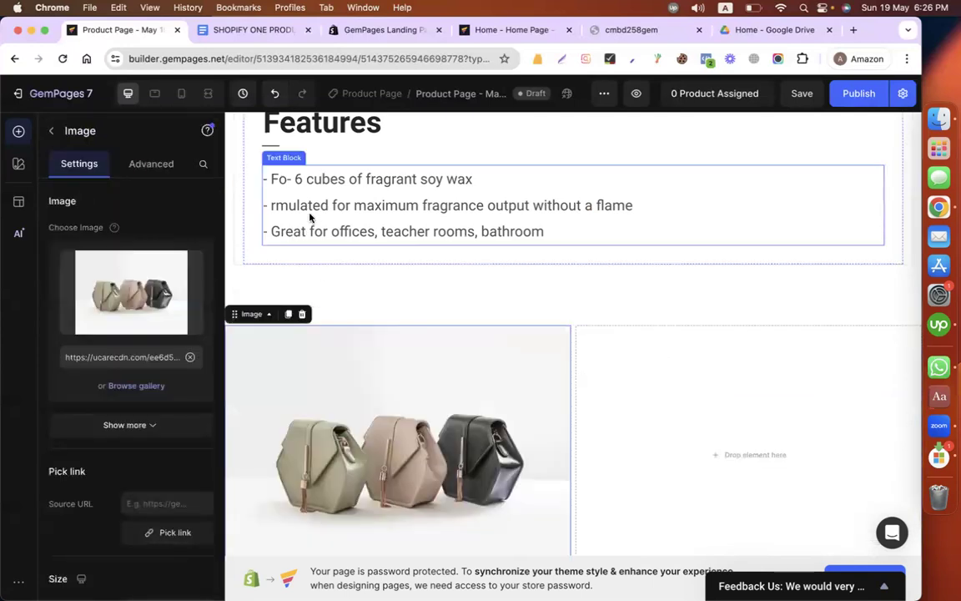
Step: Switch to Google Docs and capture a screenshot of the Cedar + Tobacco wax melt product photo
click(252, 30)
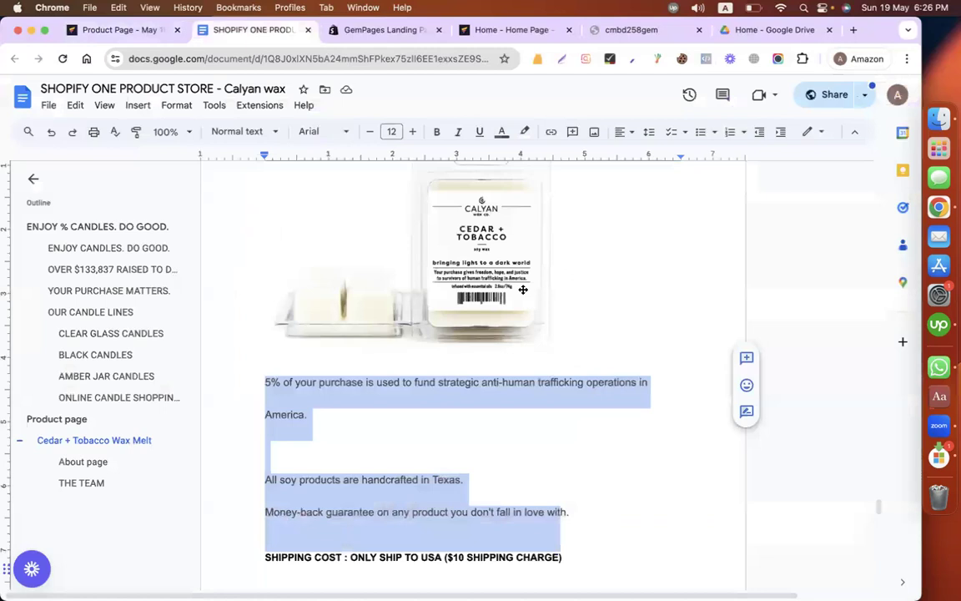
scroll(662, 320, up, 2)
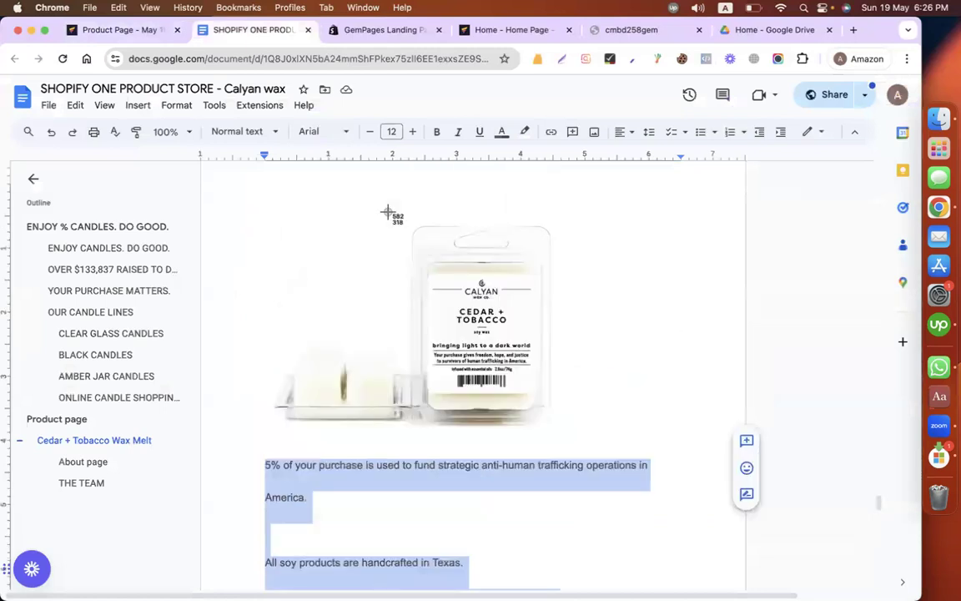
drag(411, 398, 578, 450)
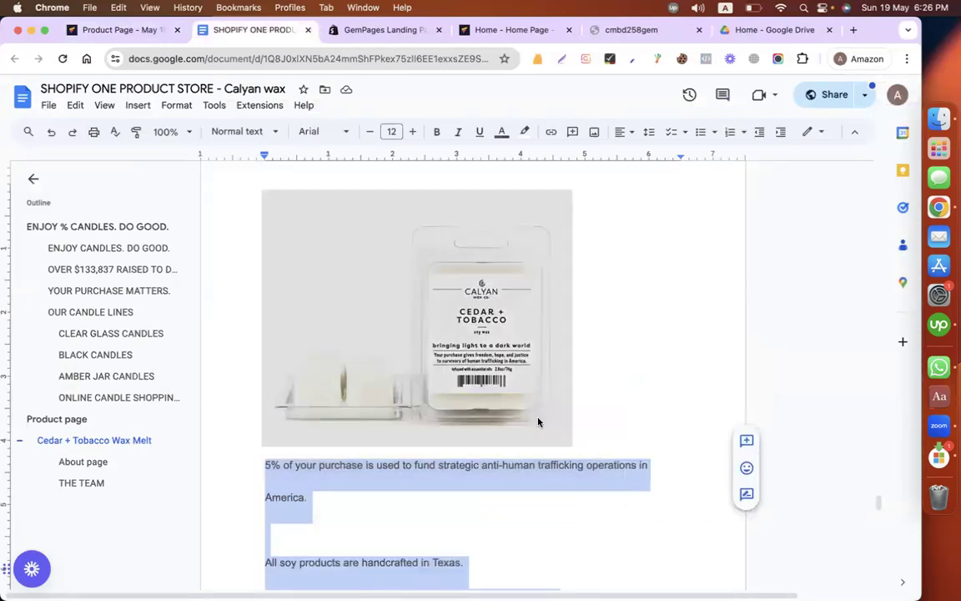
Step: Return to the GemPages editor and replace the placeholder handbag image with the product screenshot from the Desktop
click(134, 30)
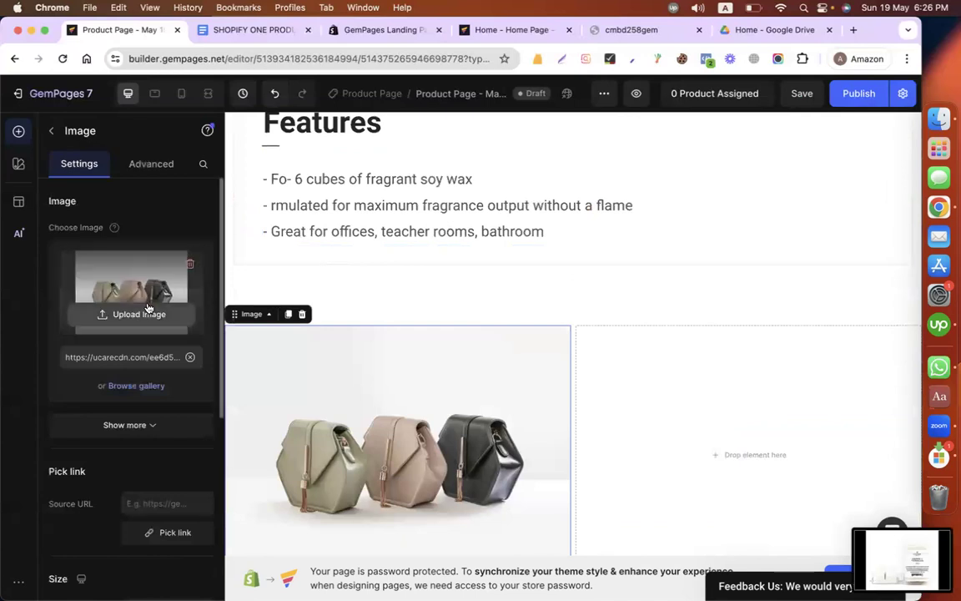
click(133, 272)
scroll(211, 323, down, 4)
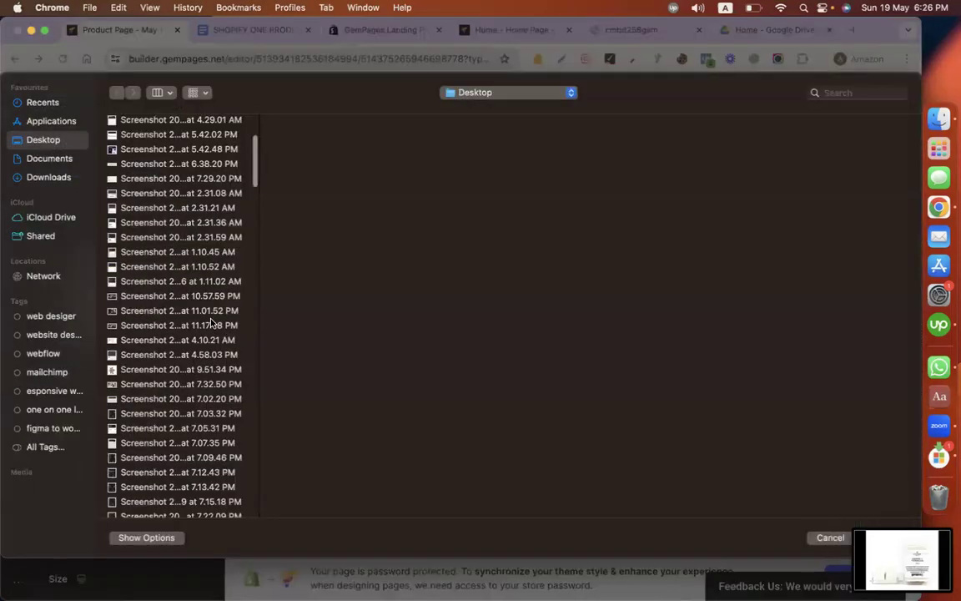
scroll(194, 413, down, 15)
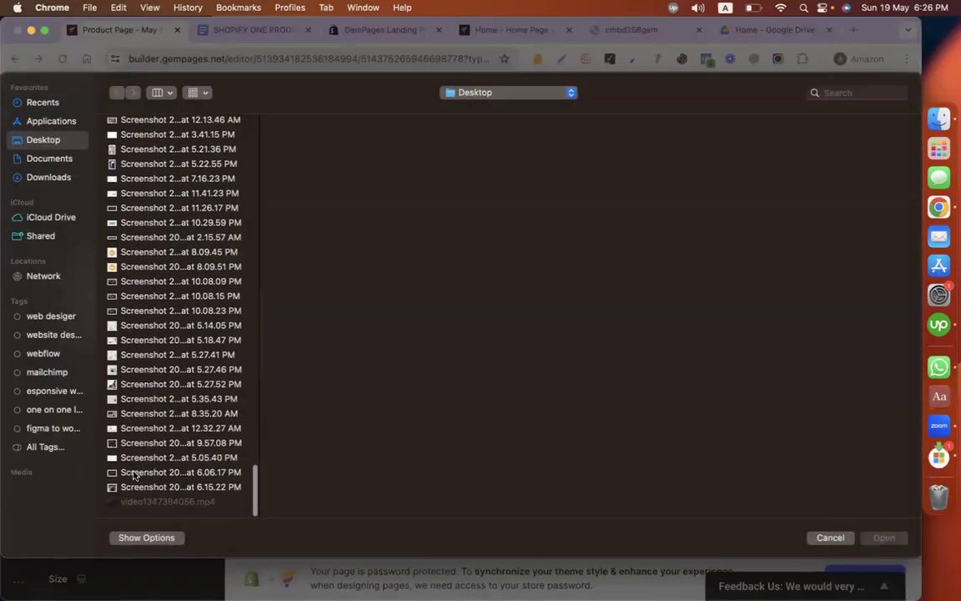
click(127, 488)
key(Return)
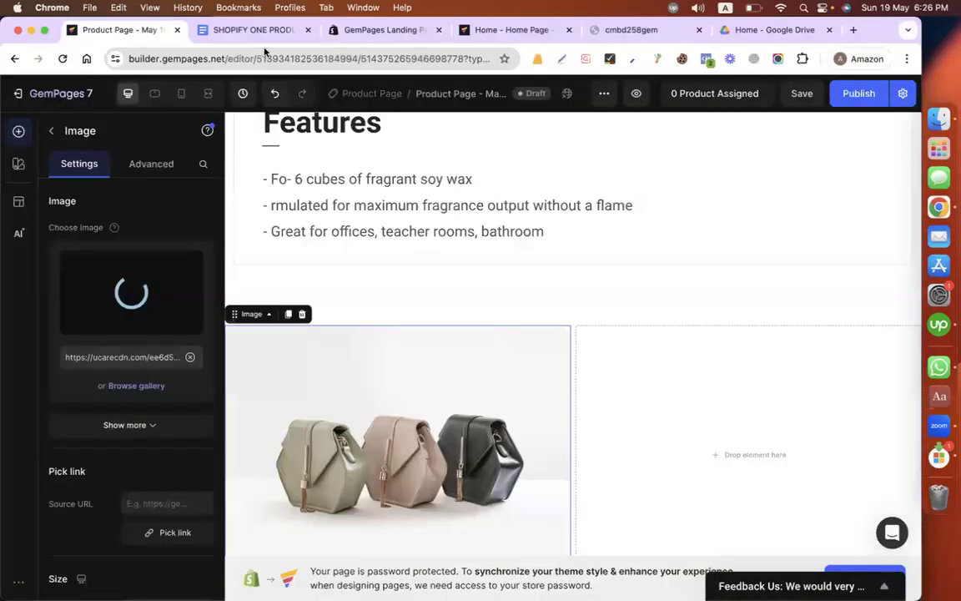
Step: Add a text block to the row's second column and replace its placeholder with the donation, handcrafted and money-back guarantee lines from Google Docs
click(254, 30)
scroll(531, 414, down, 3)
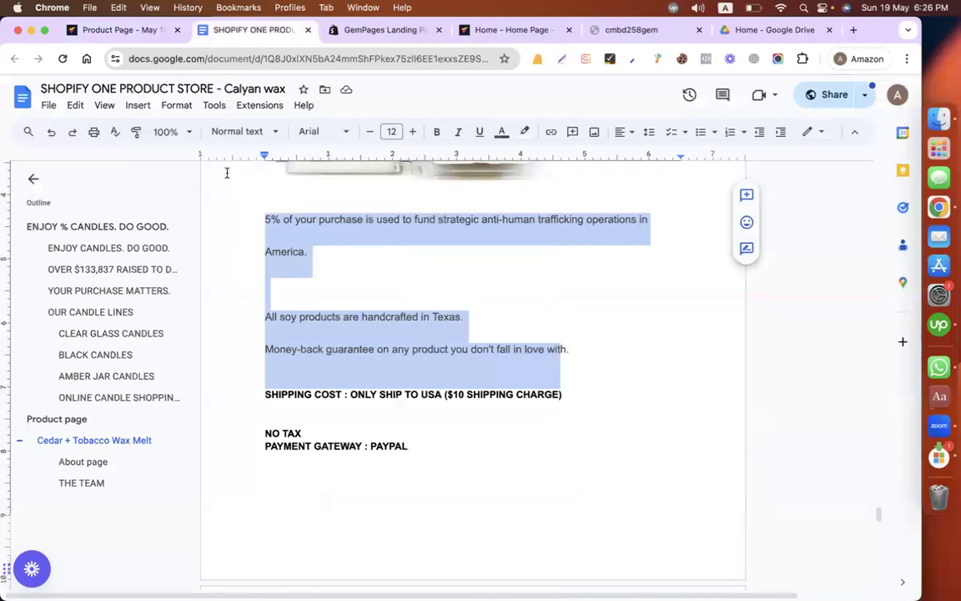
click(139, 37)
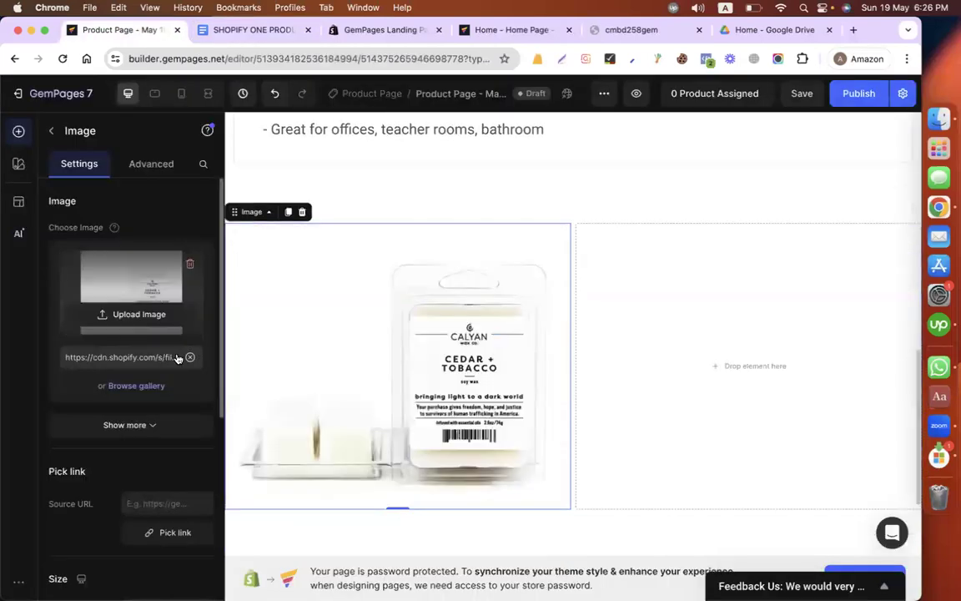
click(51, 131)
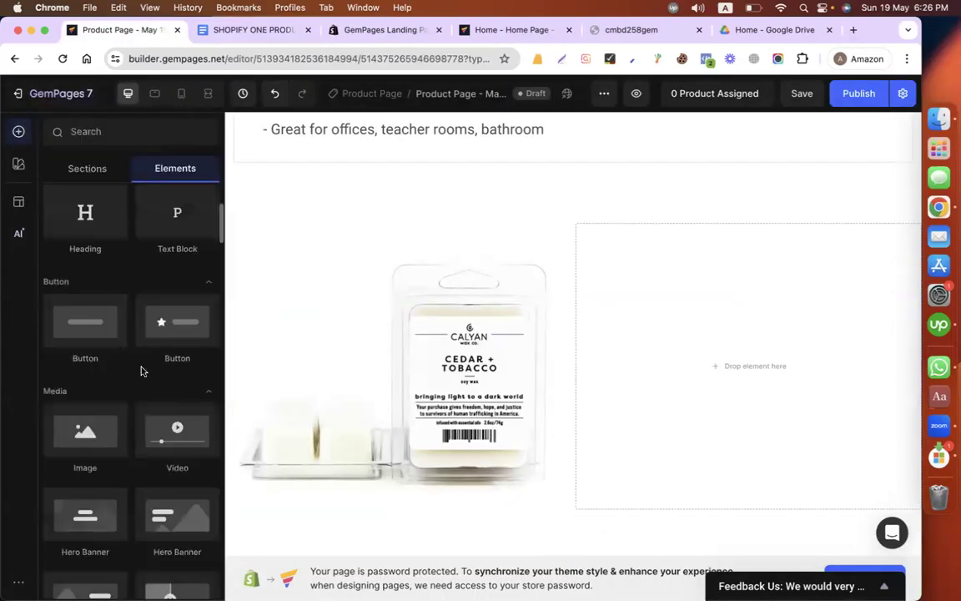
scroll(142, 367, down, 1)
scroll(162, 287, up, 2)
drag(148, 233, 739, 275)
triple_click(701, 254)
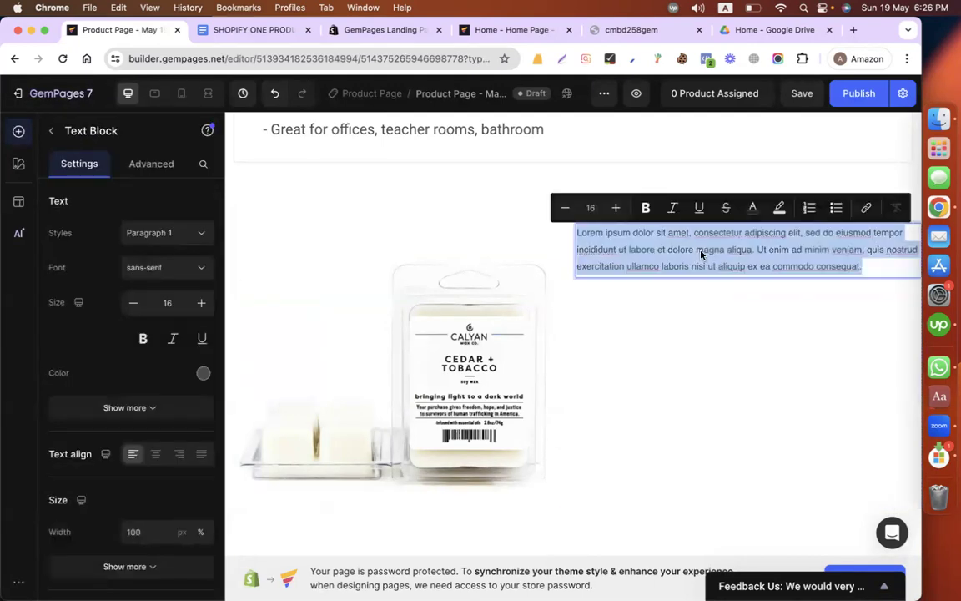
text(5% of your purchase is used to fund strategic anti-human trafficking operations in America.  All soy products are handcrafted in Texas. Money-back guarantee on any product you don't fall in love wit)
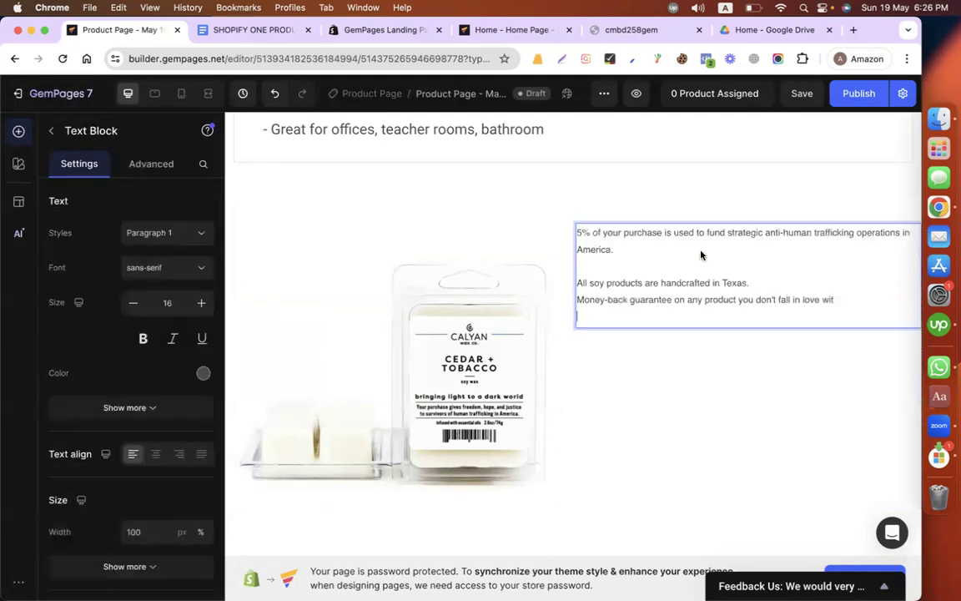
Step: Remove the blank line between the pasted paragraphs and the empty line at the end of the text block
click(596, 267)
key(BackSpace)
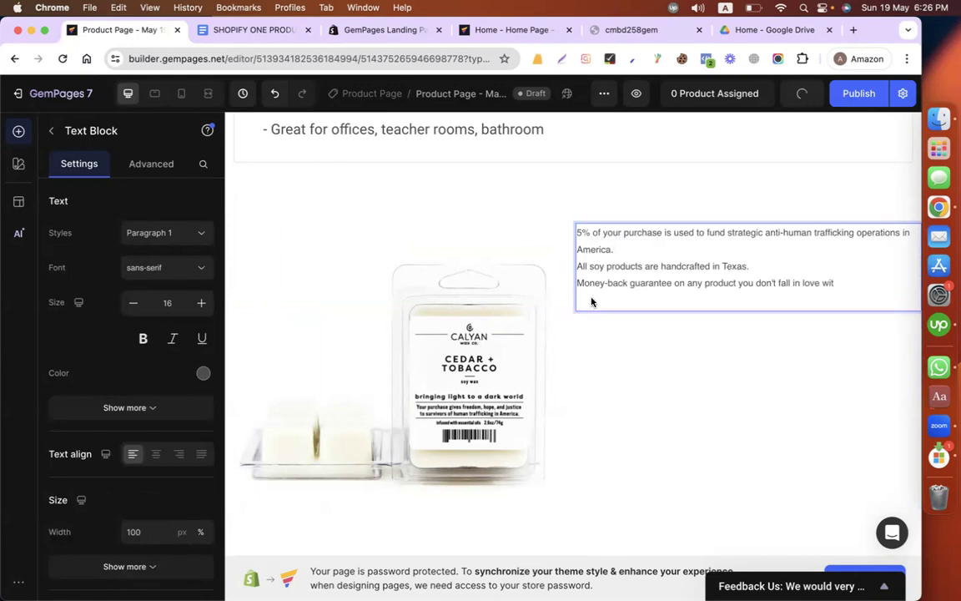
key(BackSpace)
Step: Set the whole text block's font to Roboto and its text size to 21
key(super+a)
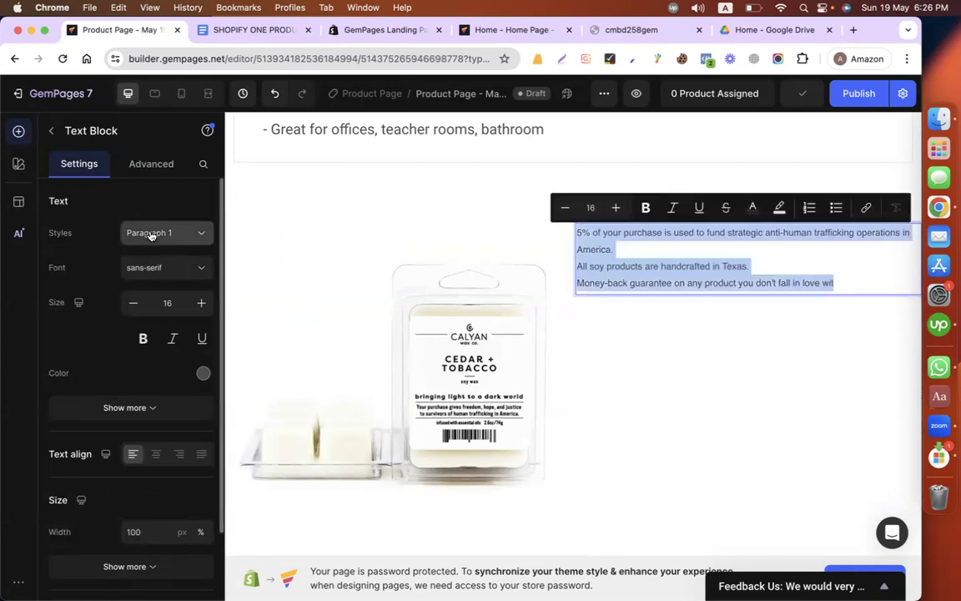
click(154, 236)
click(164, 267)
click(105, 386)
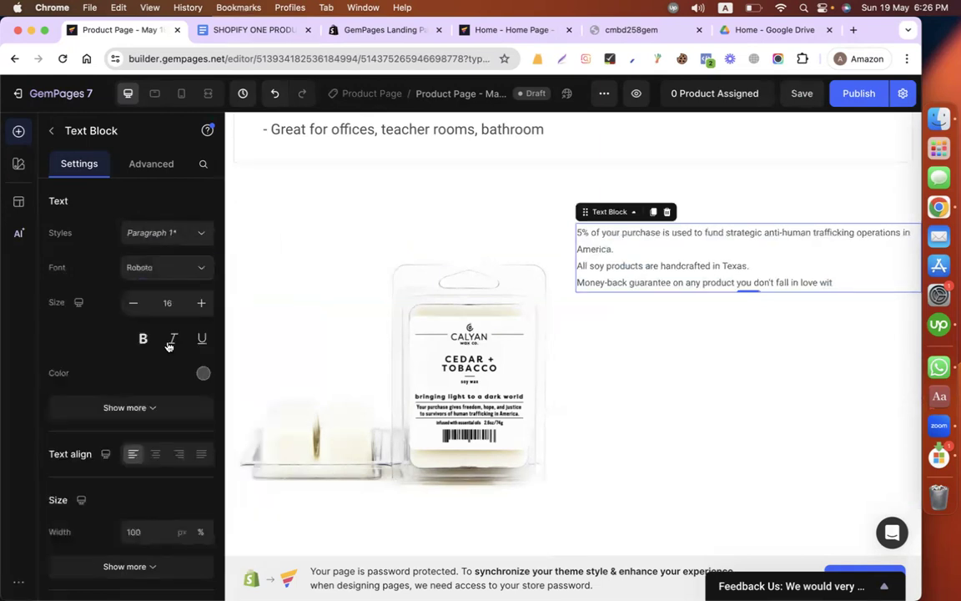
click(200, 303)
click(201, 304)
click(200, 303)
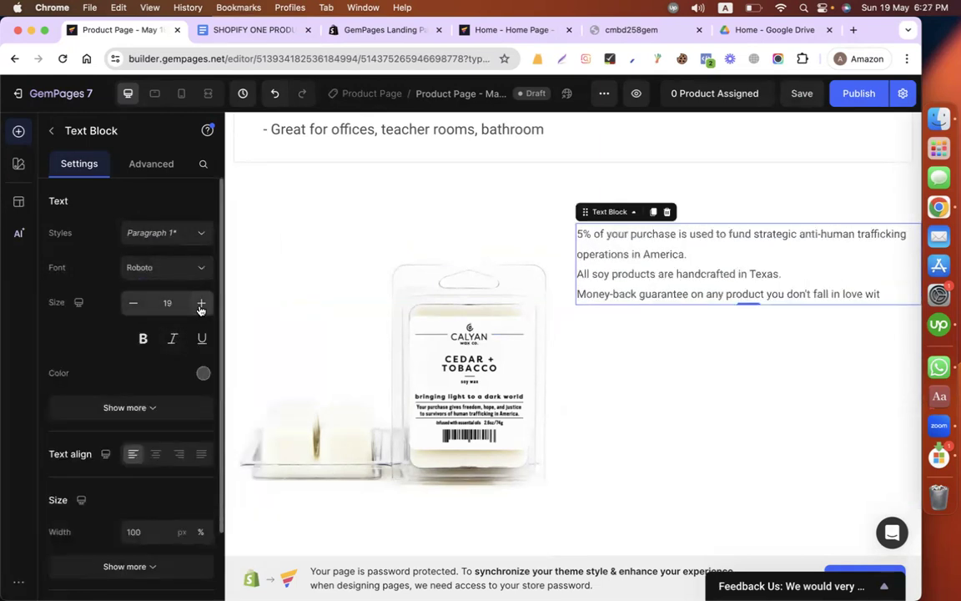
click(200, 304)
click(200, 304)
click(201, 303)
click(133, 303)
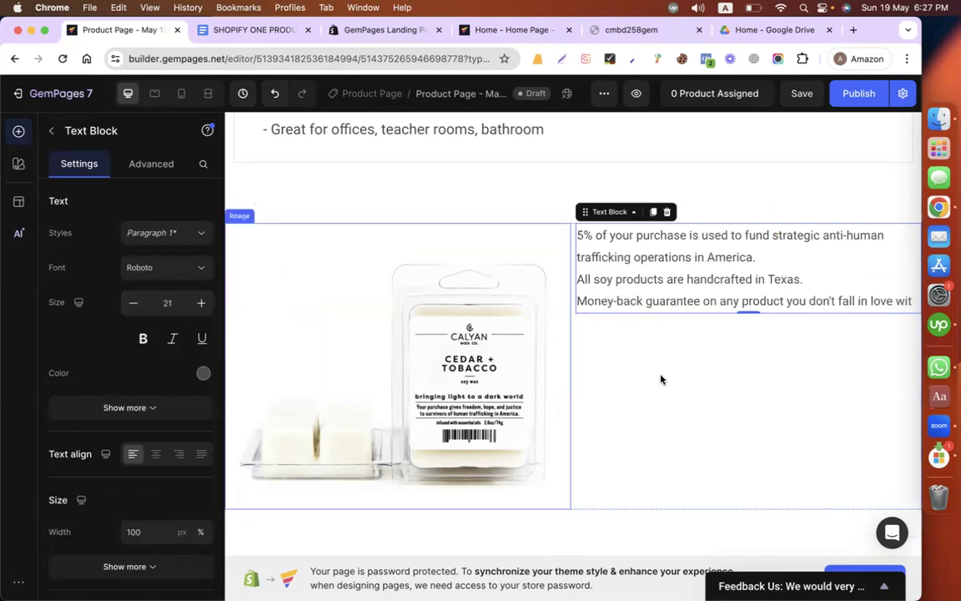
Step: Set the text block's top margin to 130 px
click(155, 163)
click(131, 369)
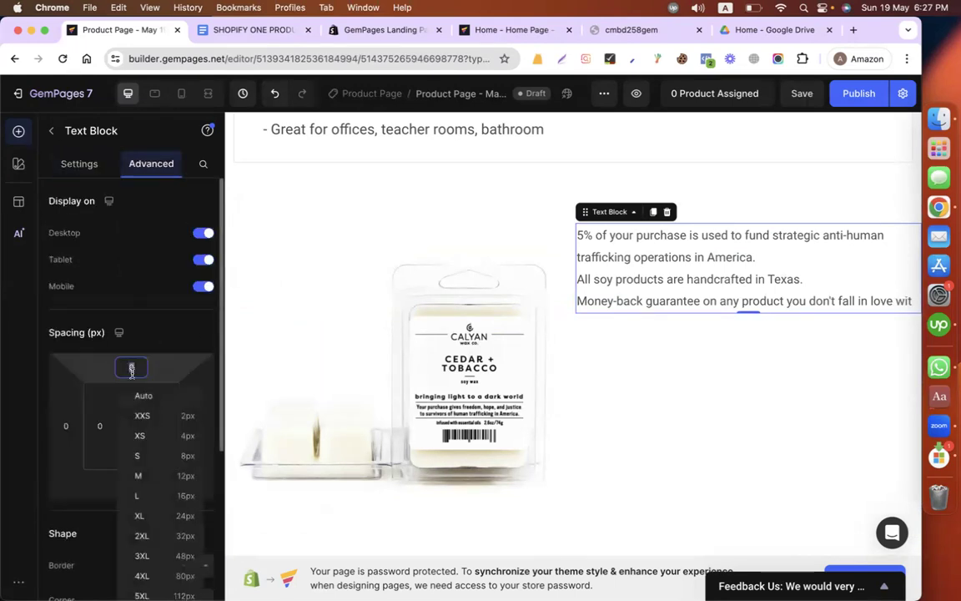
text(100)
key(BackSpace)
key(BackSpace)
text(50)
key(BackSpace)
key(BackSpace)
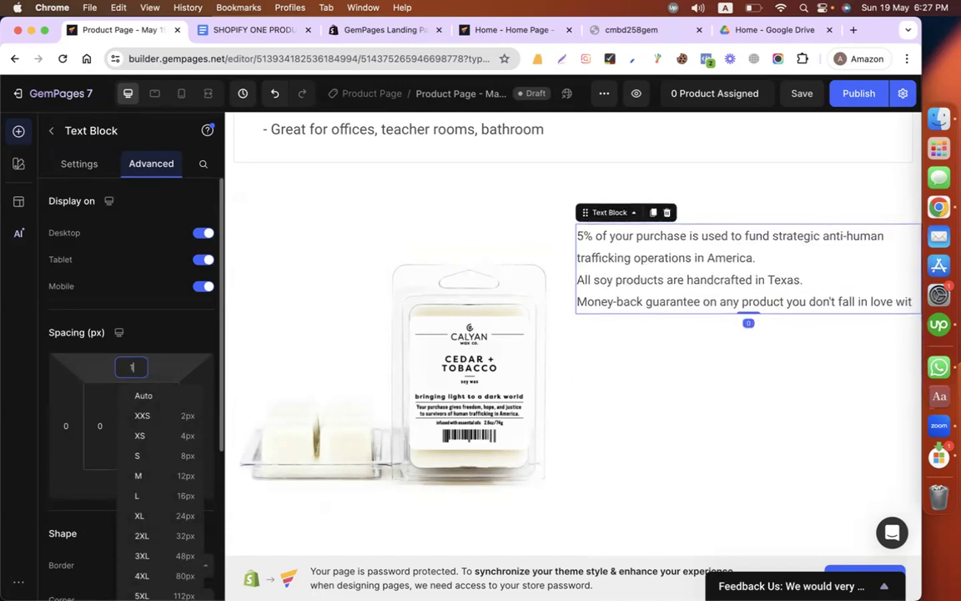
text(30)
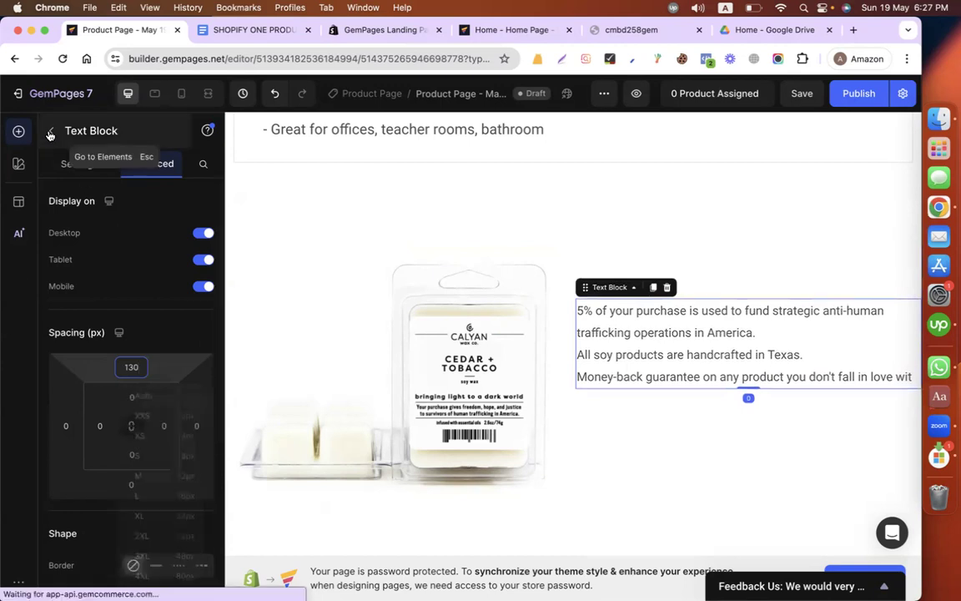
click(51, 131)
drag(187, 377, 617, 397)
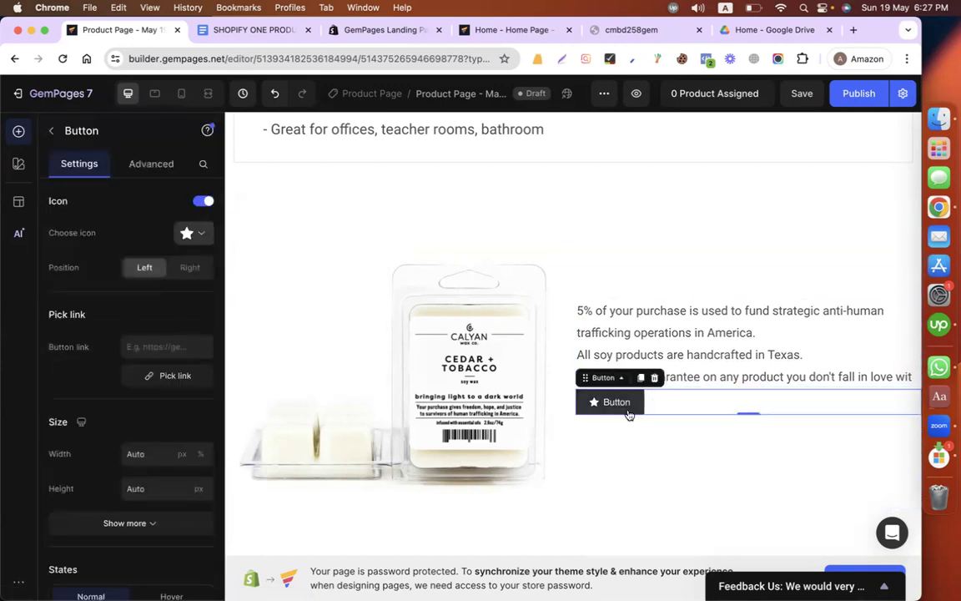
click(654, 378)
Step: Add a plain button without an icon below the text block and label it VIEW PRODUCT
drag(128, 382, 613, 401)
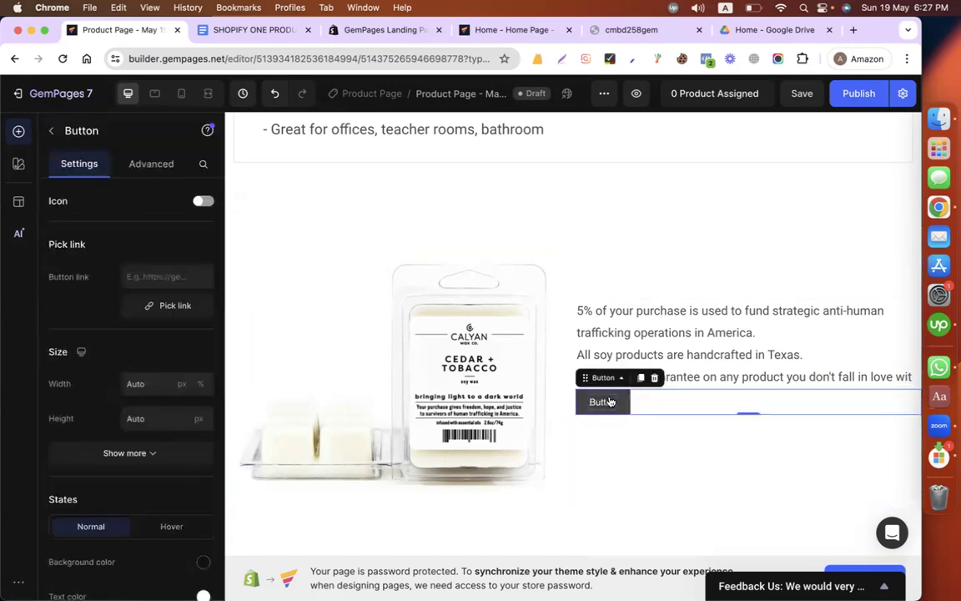
double_click(605, 398)
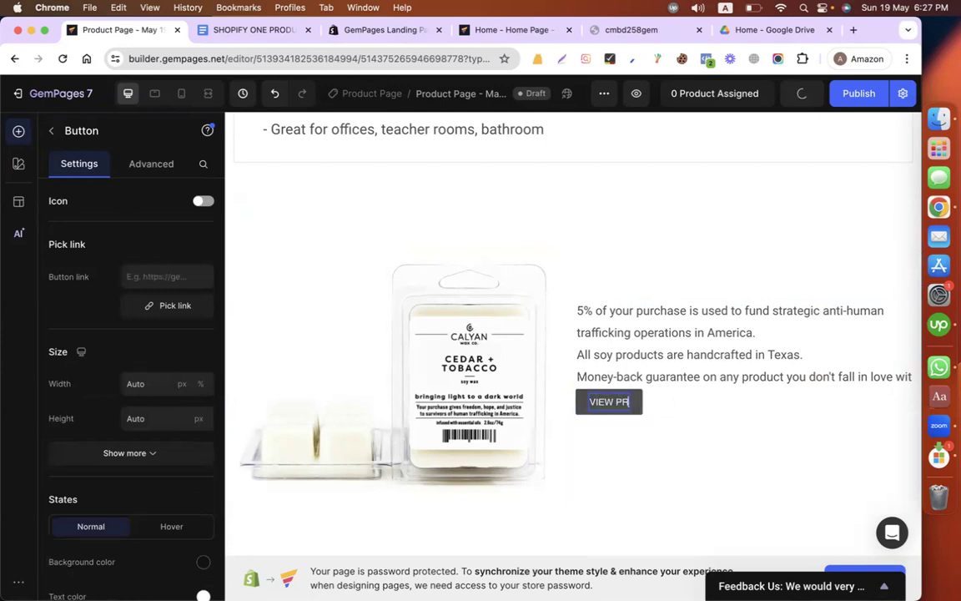
text(VIEW PRODUCT)
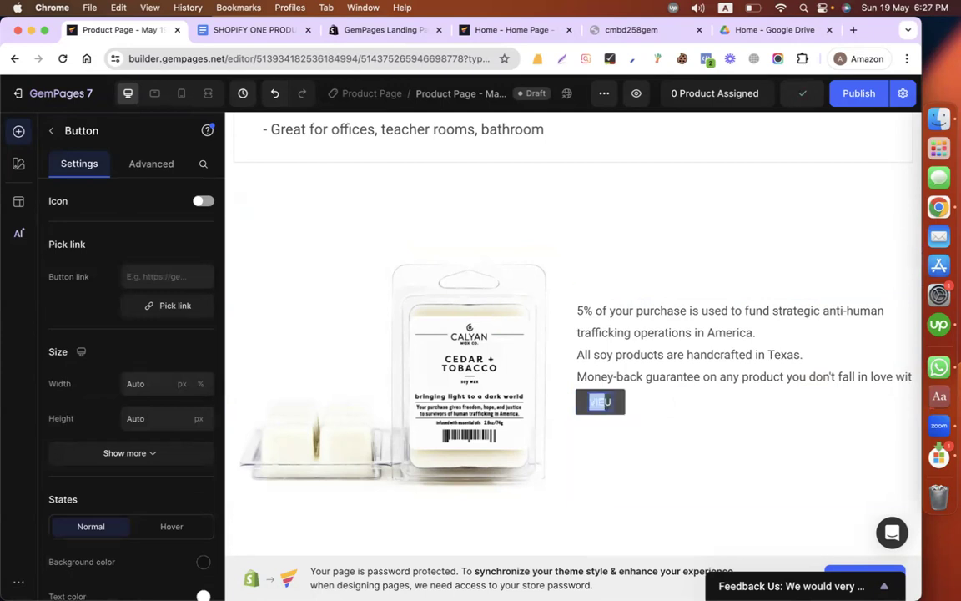
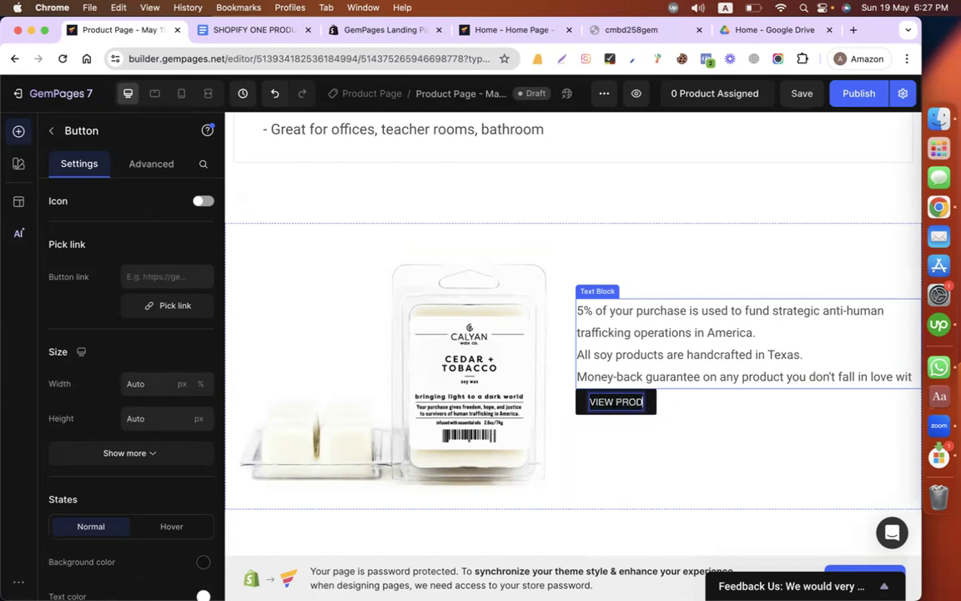
Step: Make the VIEW PRODUCT button label bold and format it in Roboto at size 19
key(super+a)
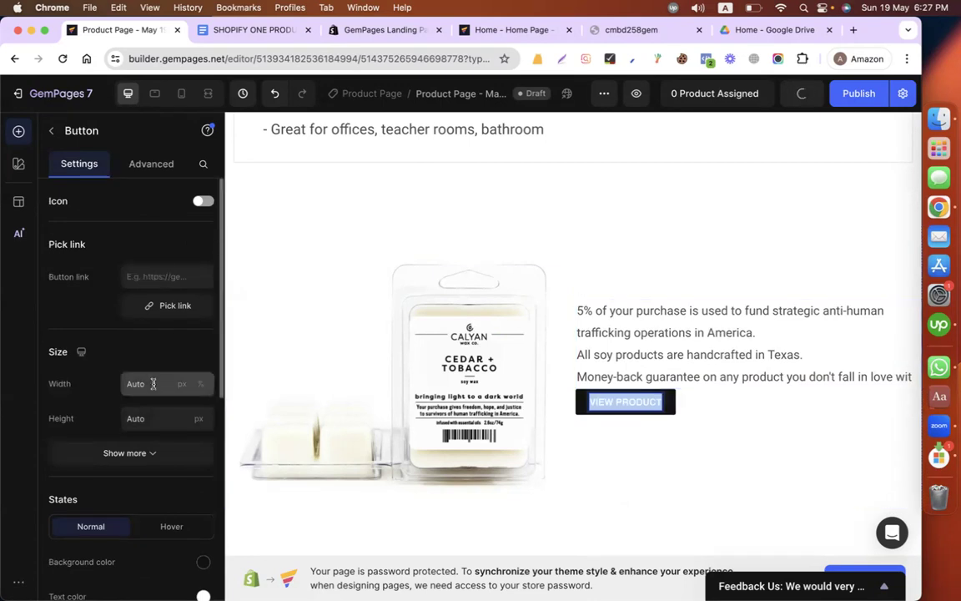
scroll(150, 328, down, 5)
scroll(150, 328, up, 5)
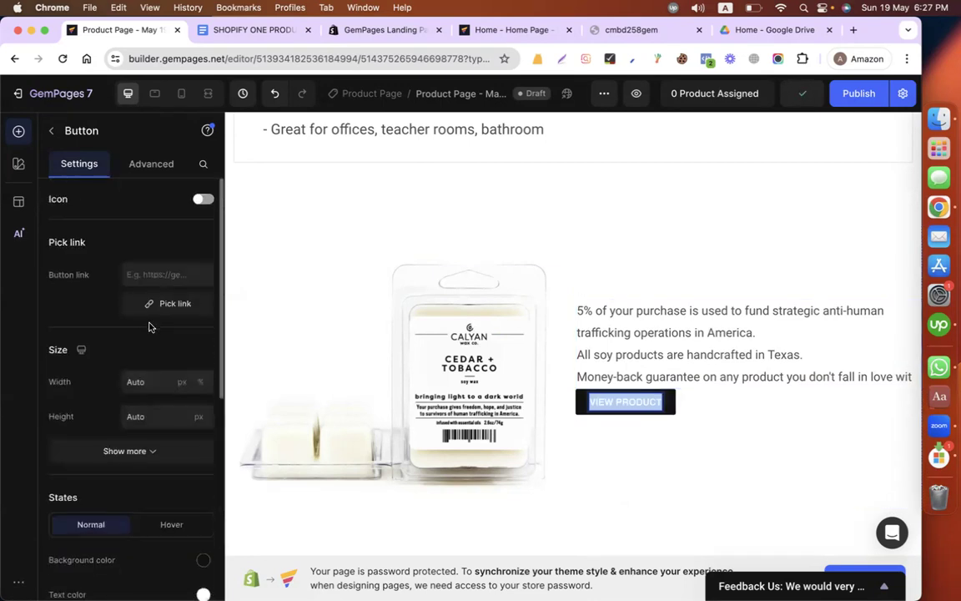
scroll(148, 325, down, 8)
click(161, 382)
click(115, 191)
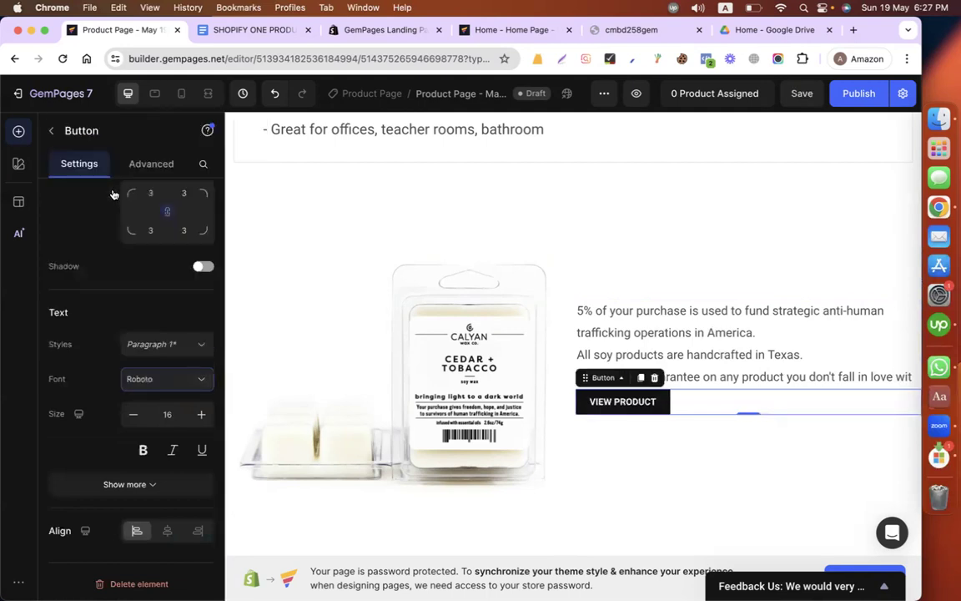
click(201, 416)
click(201, 416)
click(201, 416)
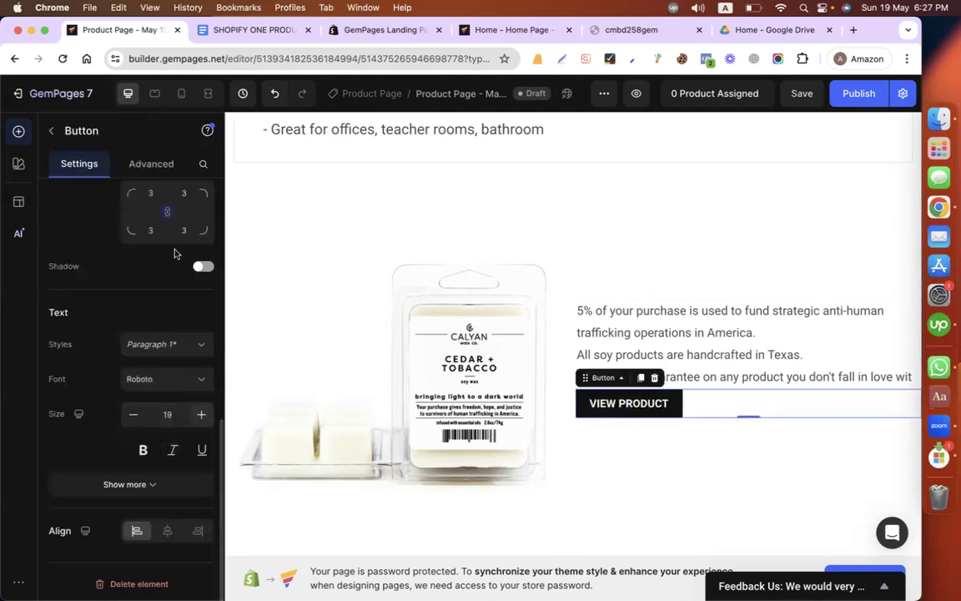
Step: Link the VIEW PRODUCT button to the Cedar + Tobacco Wax Melt product
scroll(128, 266, up, 5)
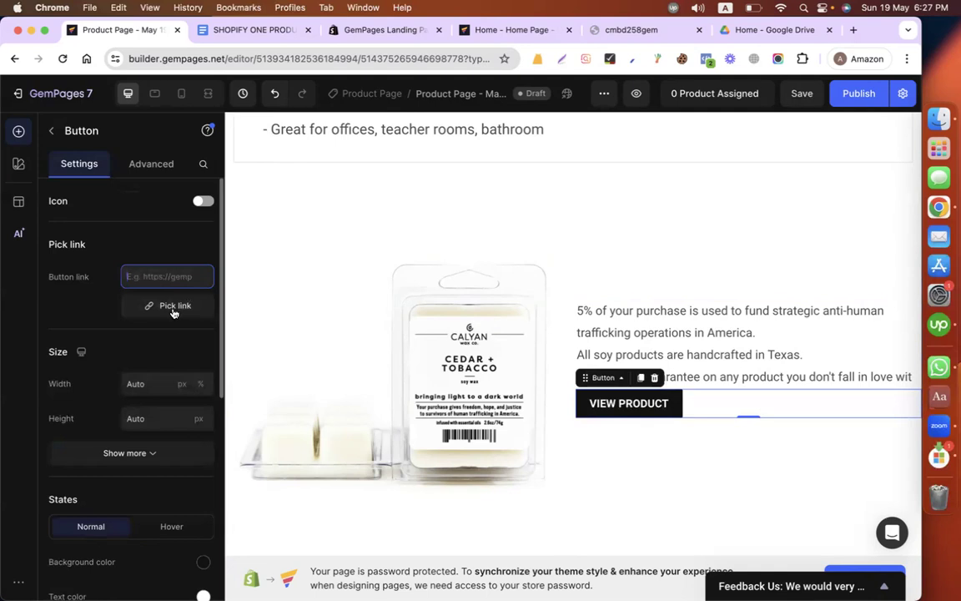
click(172, 307)
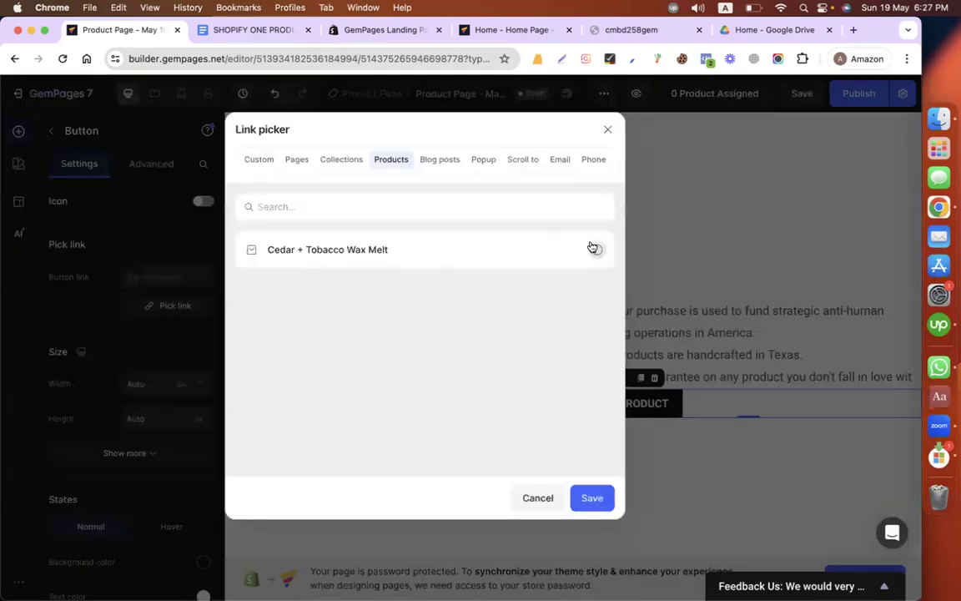
click(593, 499)
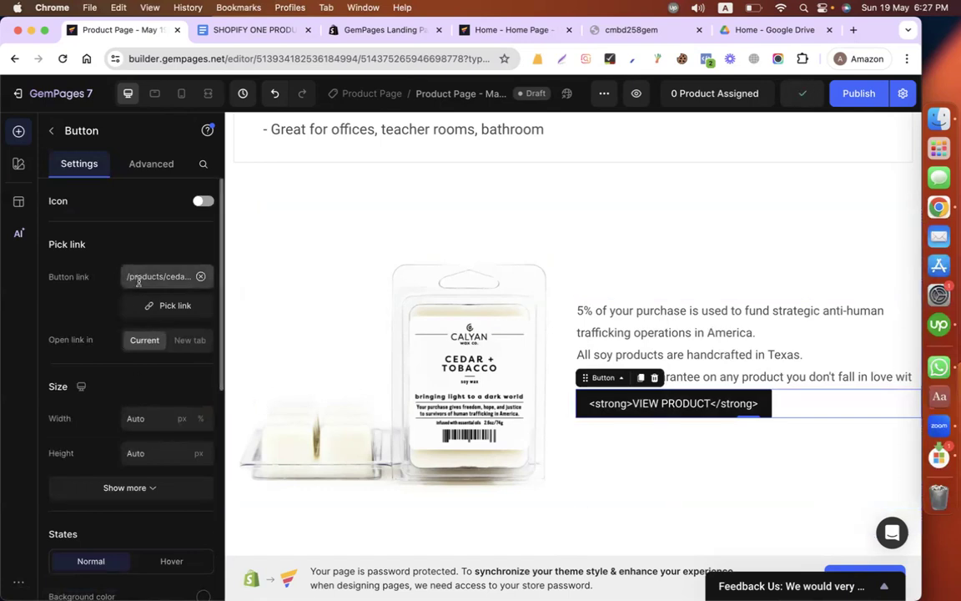
Step: Remove the stray strong tags from the button label so it reads only VIEW PRODUCT
double_click(645, 403)
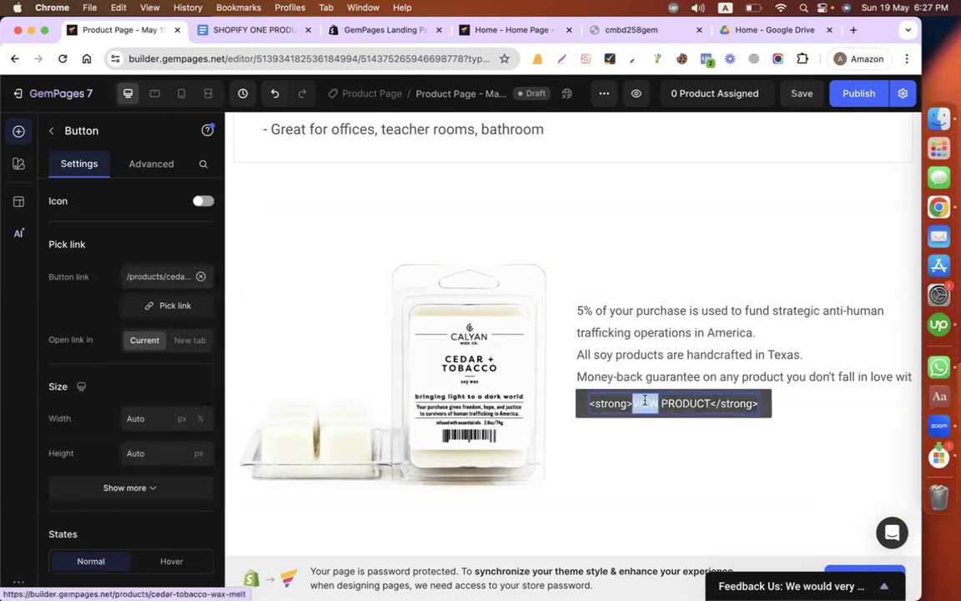
key(BackSpace)
key(BackSpace)
key(BackSpace)
key(BackSpace)
key(BackSpace)
key(BackSpace)
key(BackSpace)
key(BackSpace)
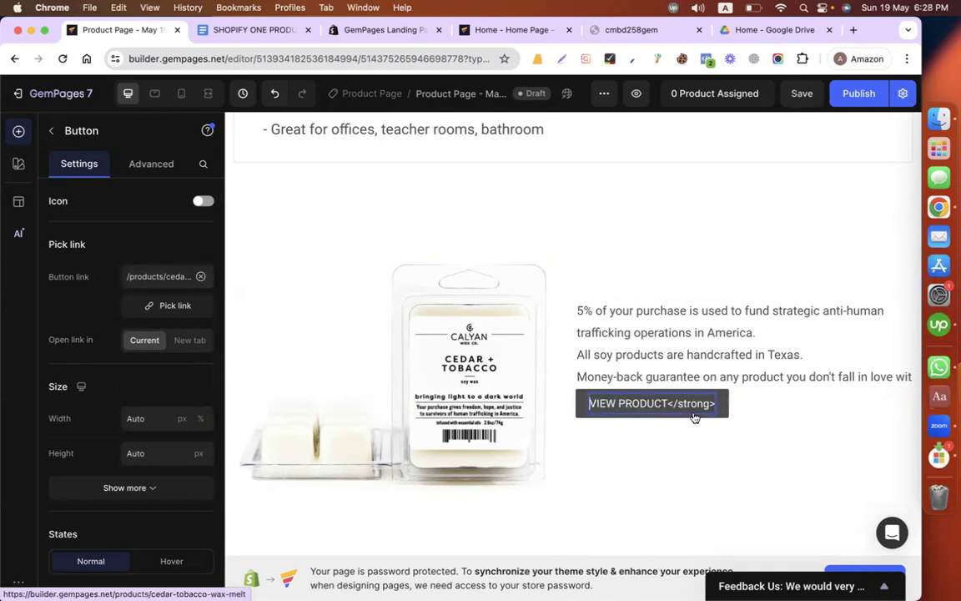
key(BackSpace)
click(751, 439)
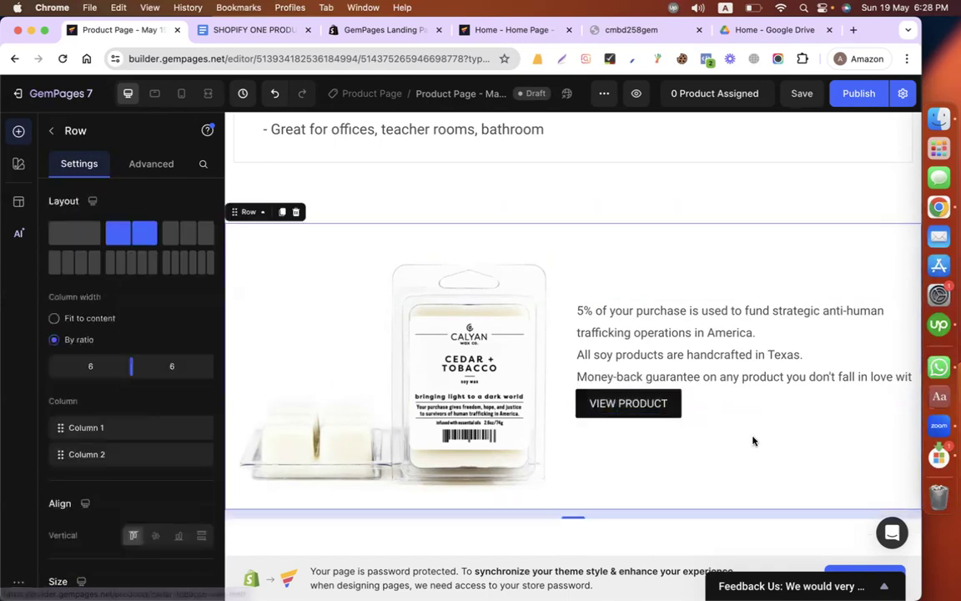
Step: Set the VIEW PRODUCT button's top margin to 20 px
scroll(718, 317, up, 1)
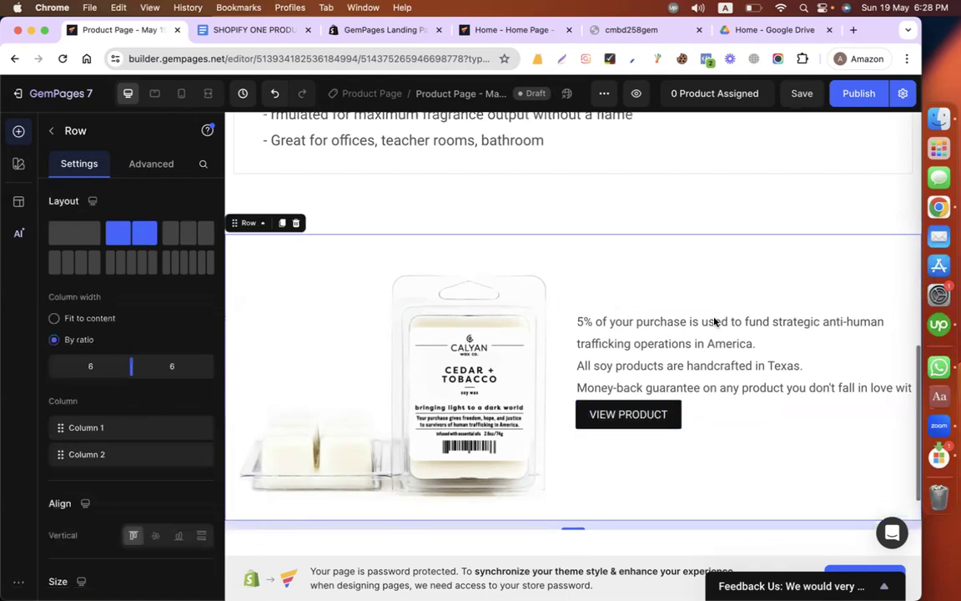
click(636, 412)
click(151, 163)
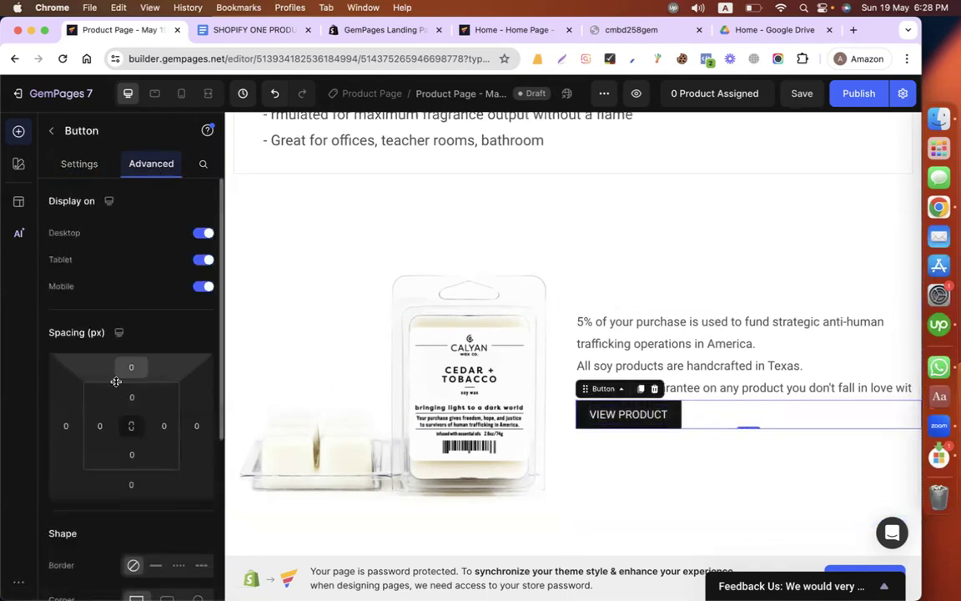
click(130, 396)
click(133, 369)
text(20-)
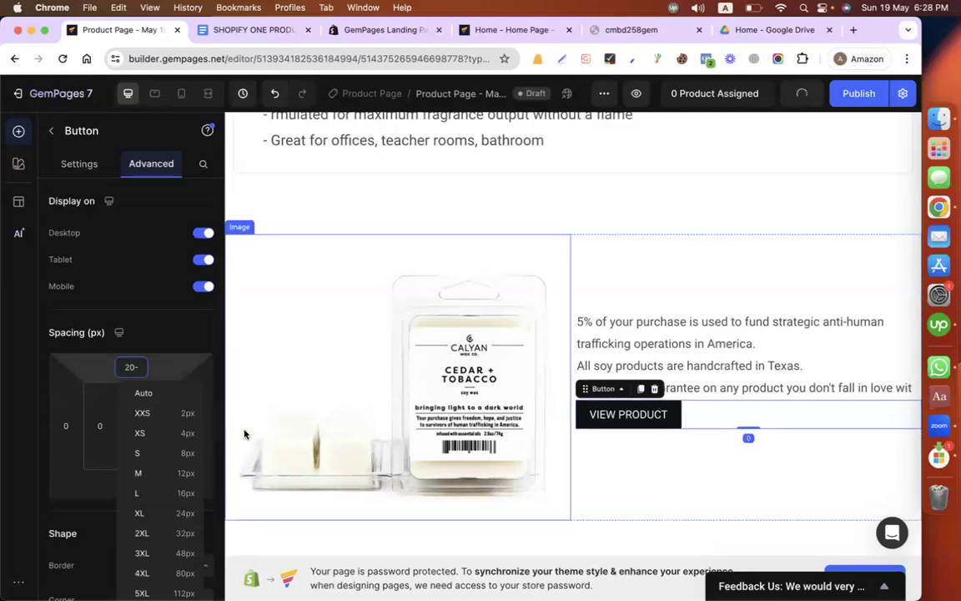
click(716, 197)
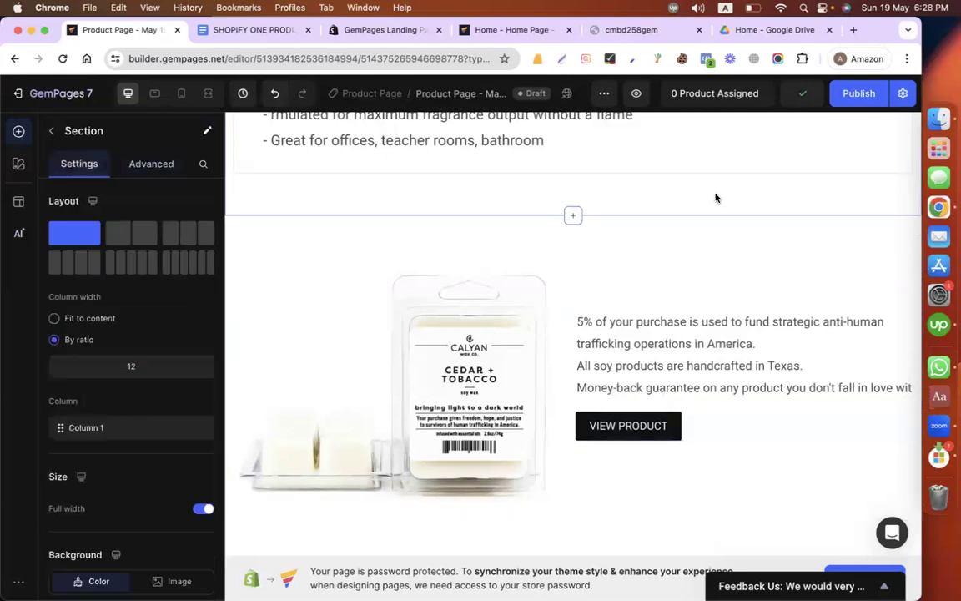
Step: Assign the Cedar + Tobacco Wax Melt product to the product element at the start of the page
scroll(649, 253, up, 2)
scroll(649, 252, down, 4)
scroll(649, 253, up, 7)
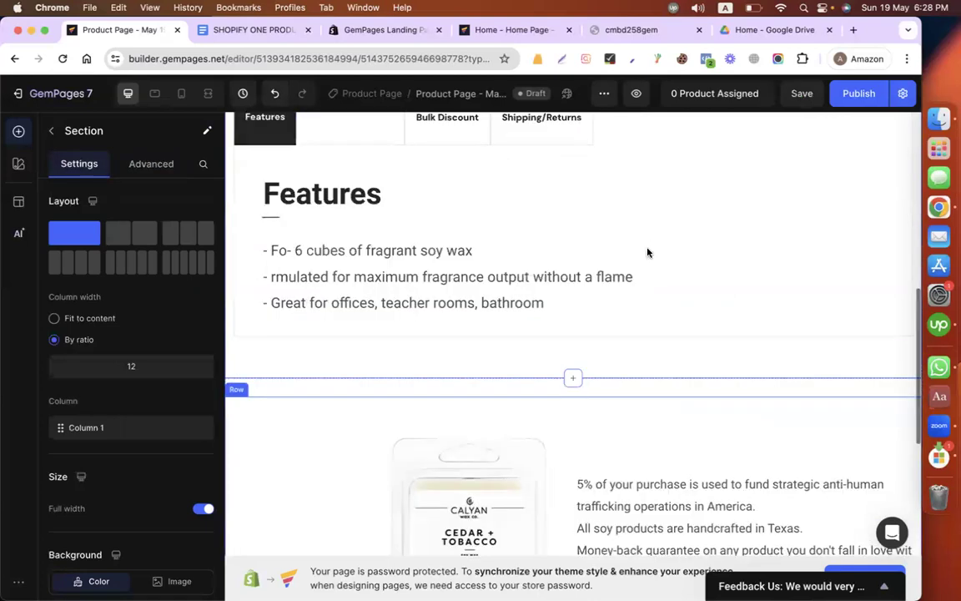
scroll(647, 252, down, 3)
scroll(672, 266, up, 7)
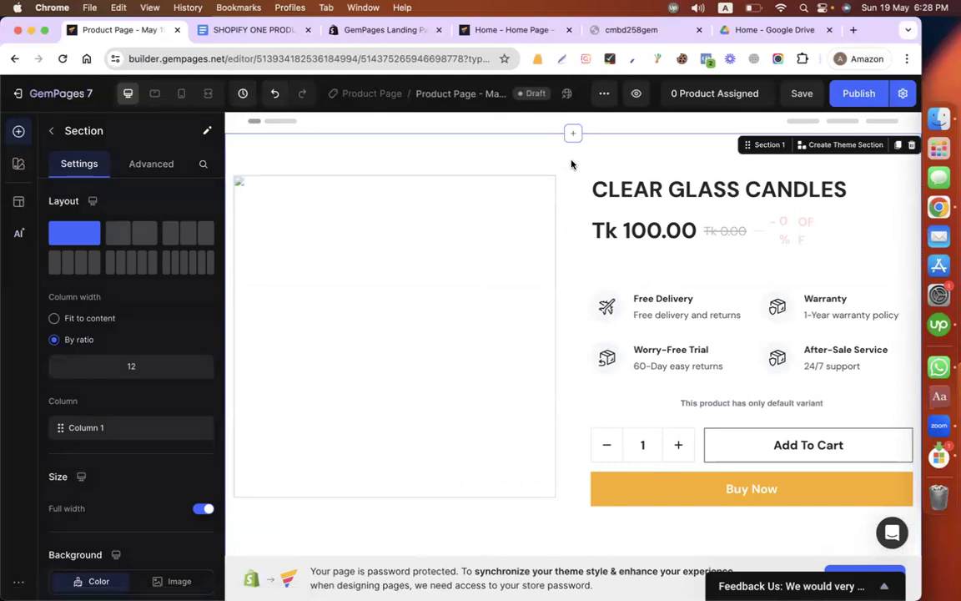
click(568, 375)
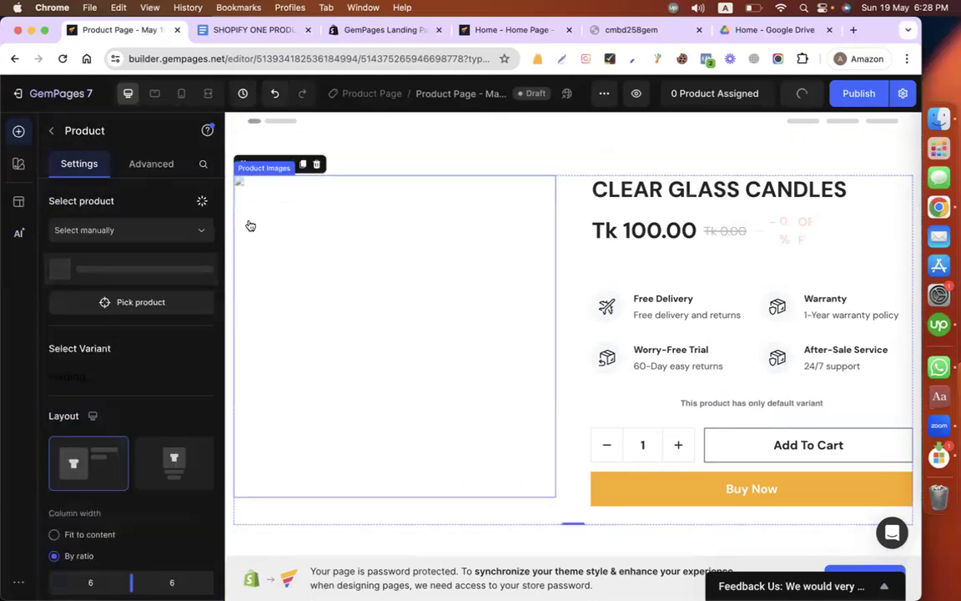
click(130, 302)
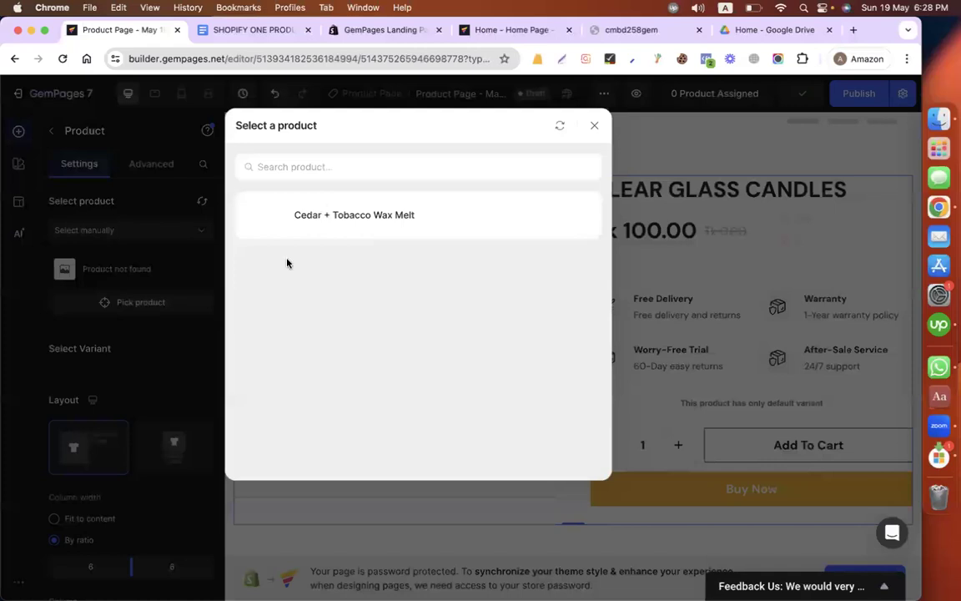
click(256, 219)
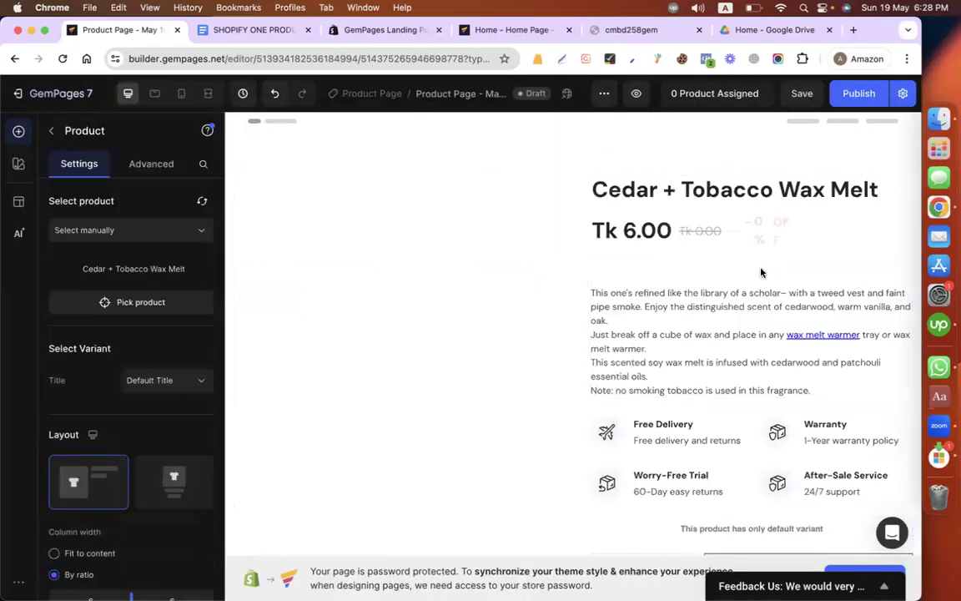
Step: Set the product title's text style to Heading 1 and its font to Roboto
click(653, 193)
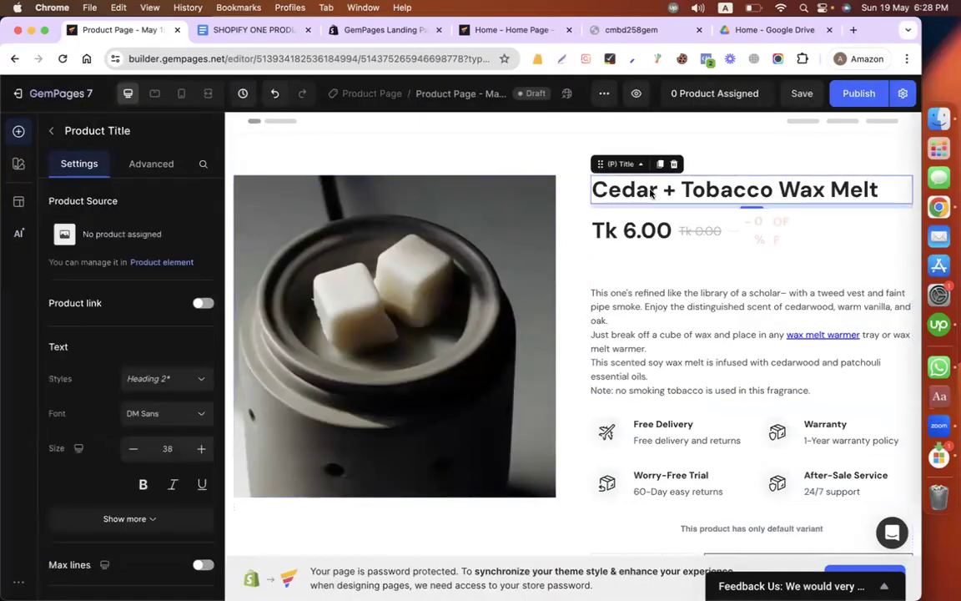
click(153, 382)
click(143, 409)
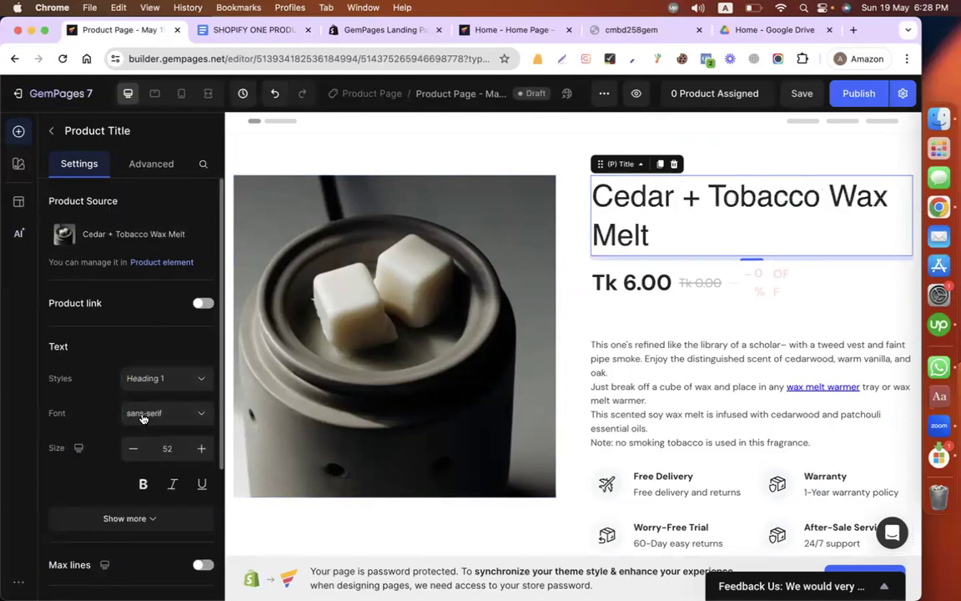
click(146, 412)
click(118, 227)
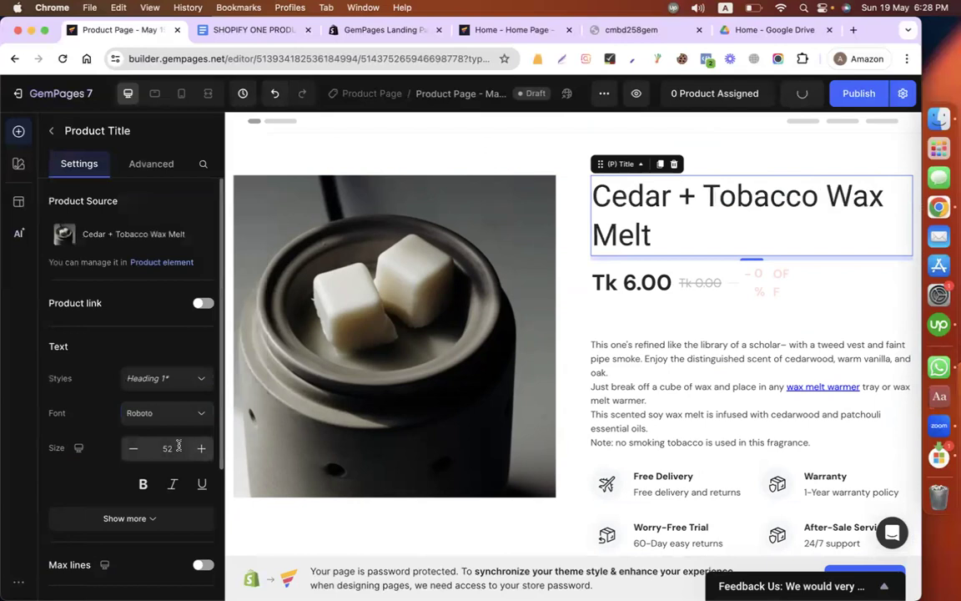
Step: Reduce the product title's text size to 44 and make it bold
click(134, 449)
click(133, 448)
click(134, 449)
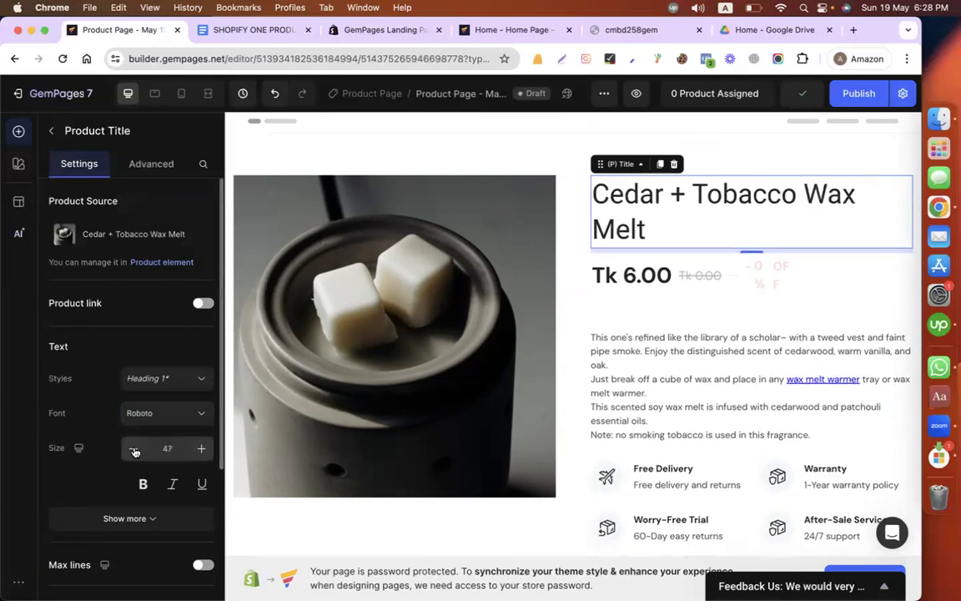
click(133, 449)
click(133, 448)
scroll(140, 367, down, 2)
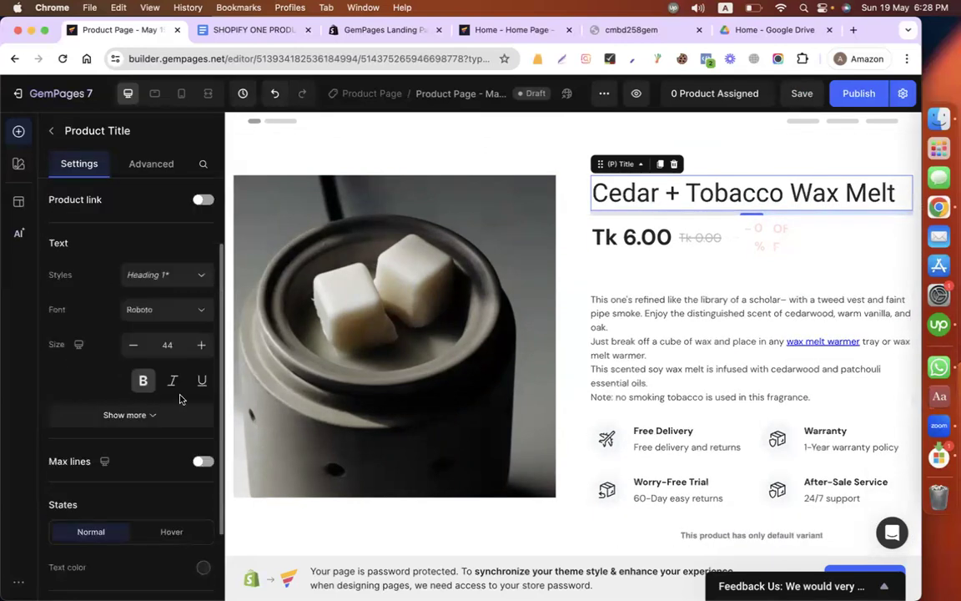
click(142, 380)
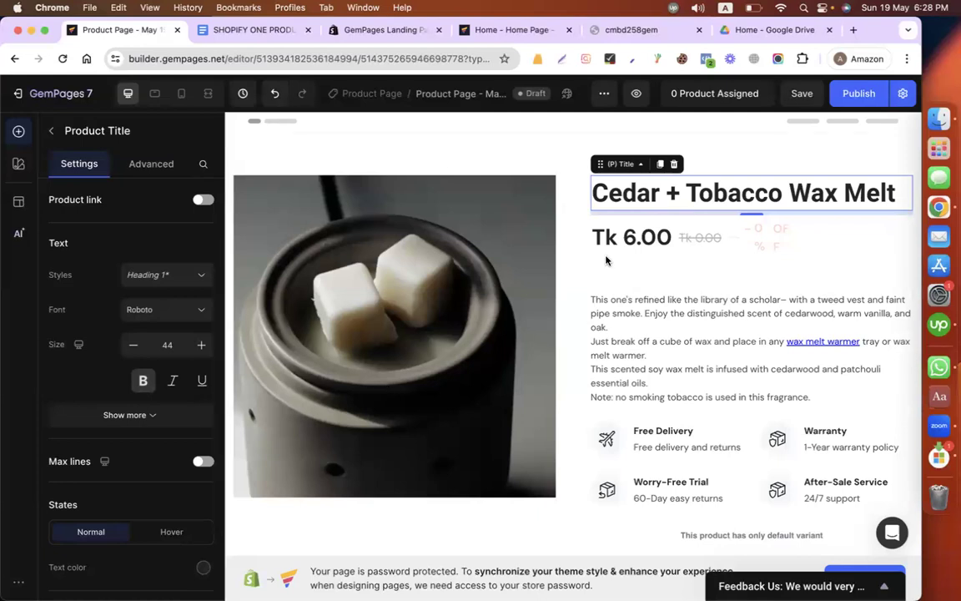
Step: Delete the discount tag beside the product's compare price
click(689, 246)
click(763, 238)
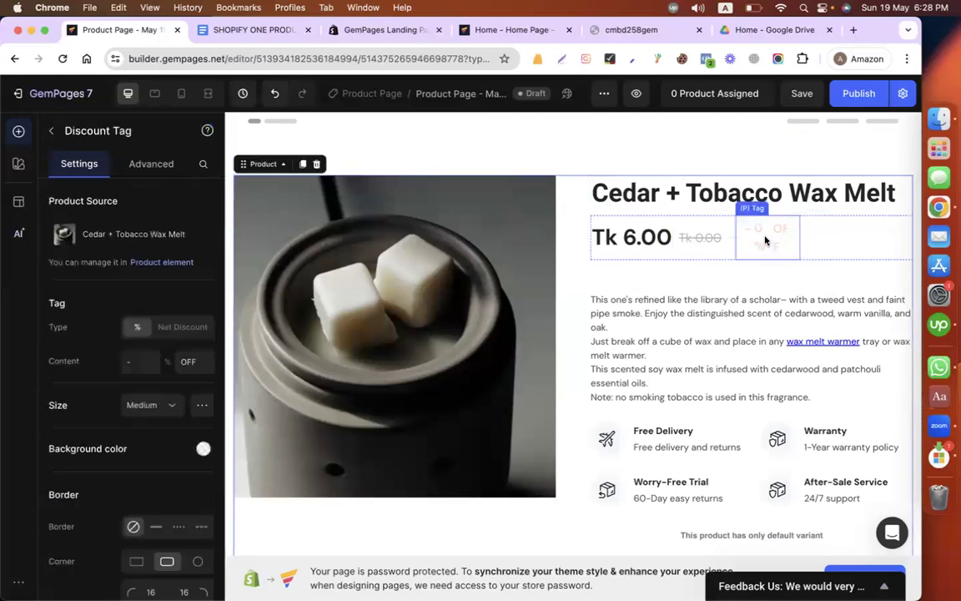
click(813, 206)
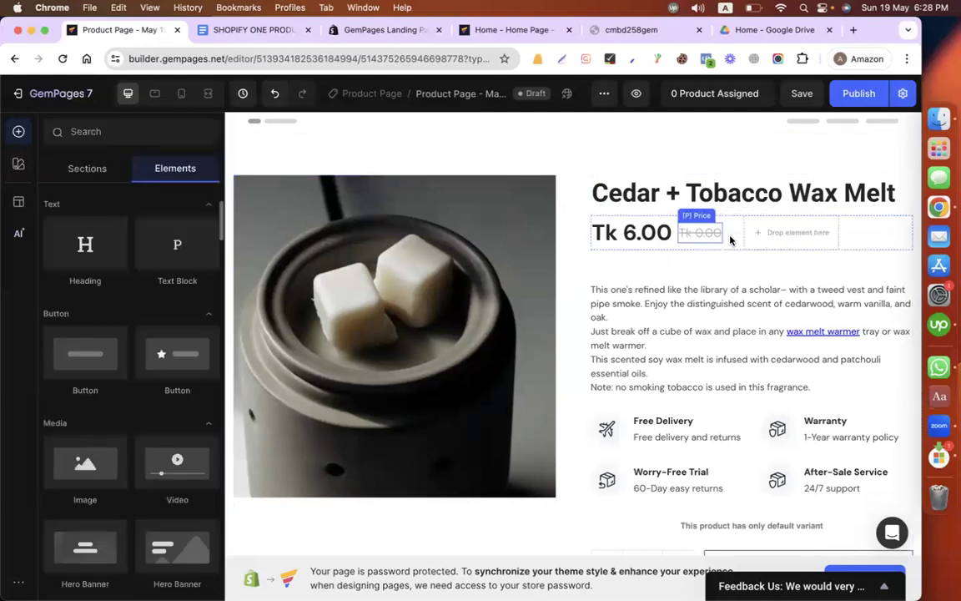
Step: Set the original product price's text style to Heading 1 and its font to Roboto
click(641, 240)
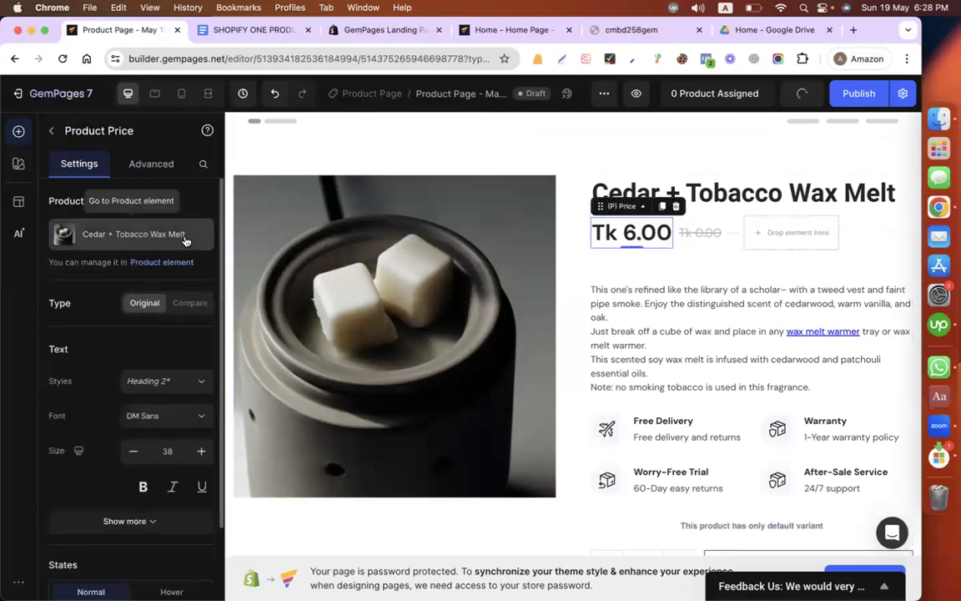
click(155, 380)
click(153, 415)
click(178, 417)
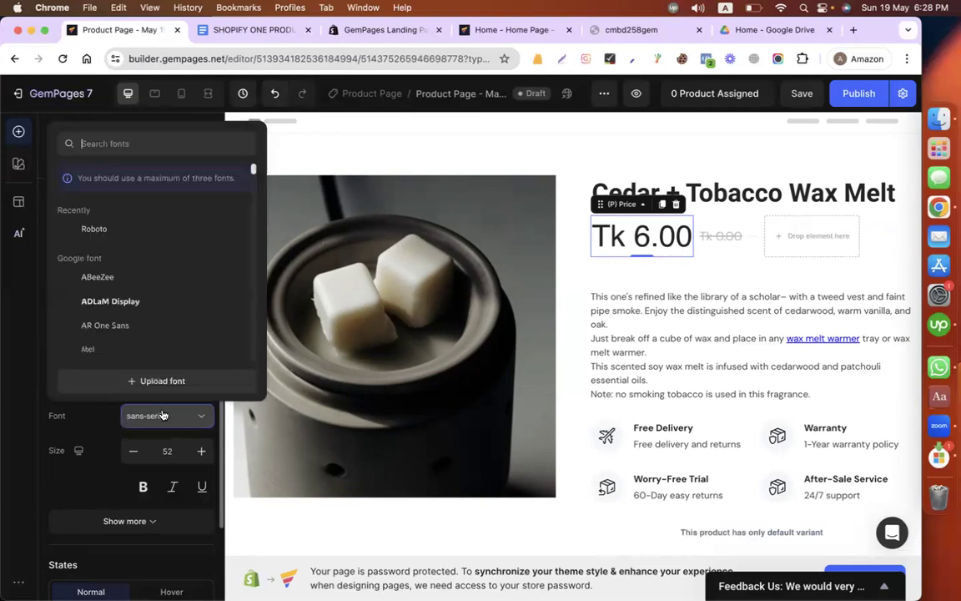
click(92, 224)
Step: Reduce the product price's text size to 47 and make it italic
click(132, 451)
click(133, 450)
click(133, 450)
click(133, 450)
click(133, 451)
click(181, 487)
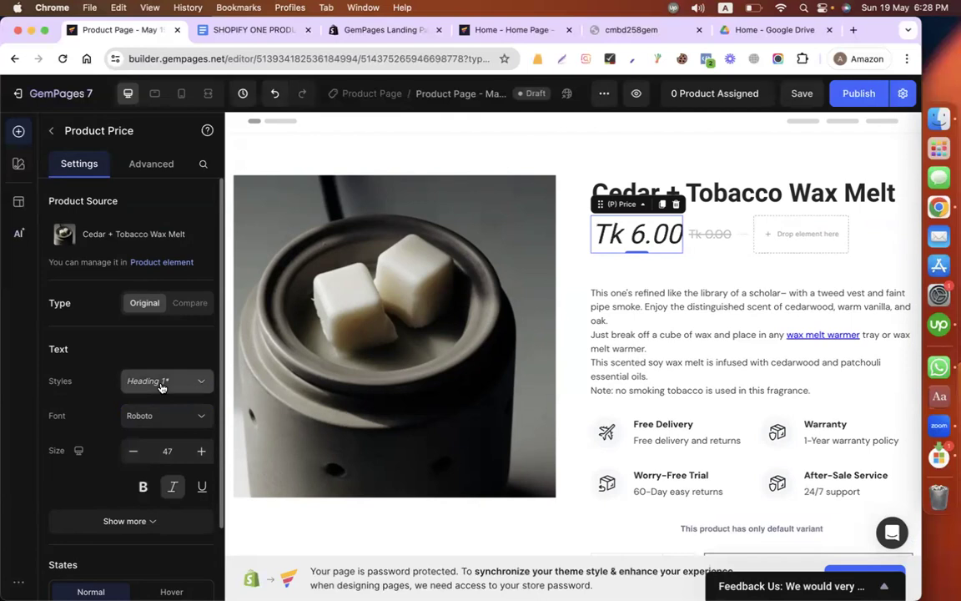
Step: Expand the product price's additional text options and examine its weight, line height, spacing, color and alignment settings
scroll(126, 468, down, 3)
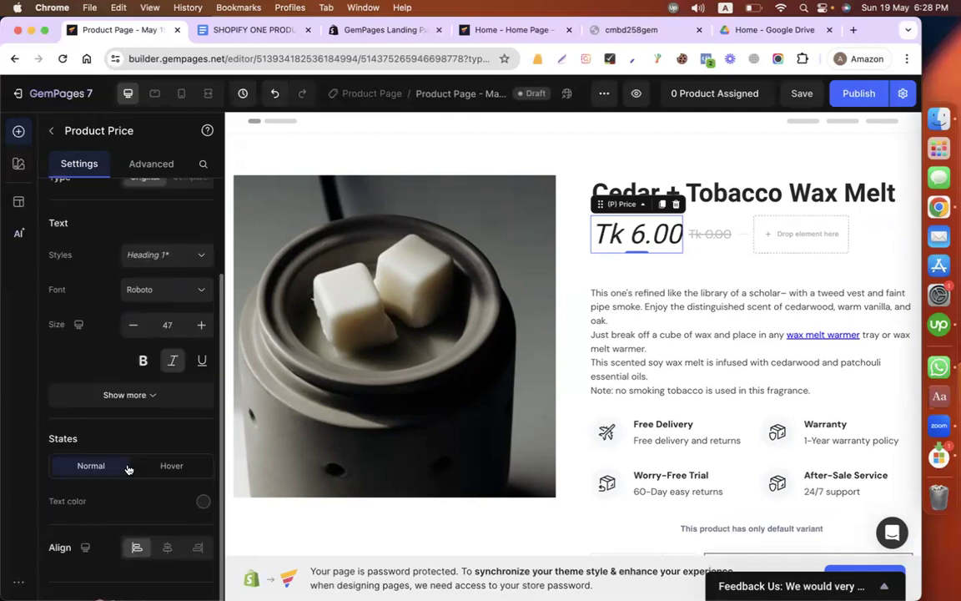
scroll(126, 468, up, 3)
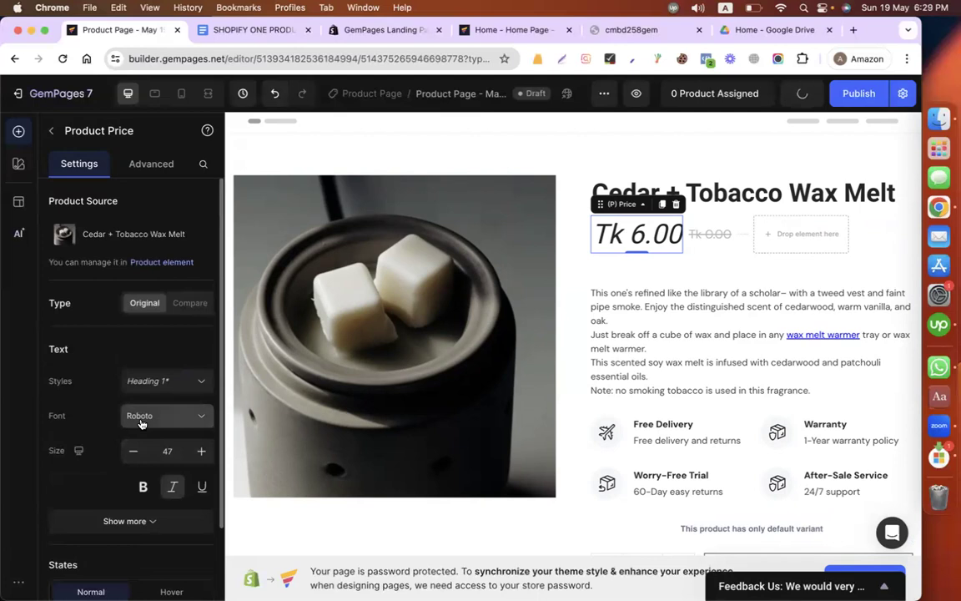
scroll(129, 388, down, 3)
click(120, 391)
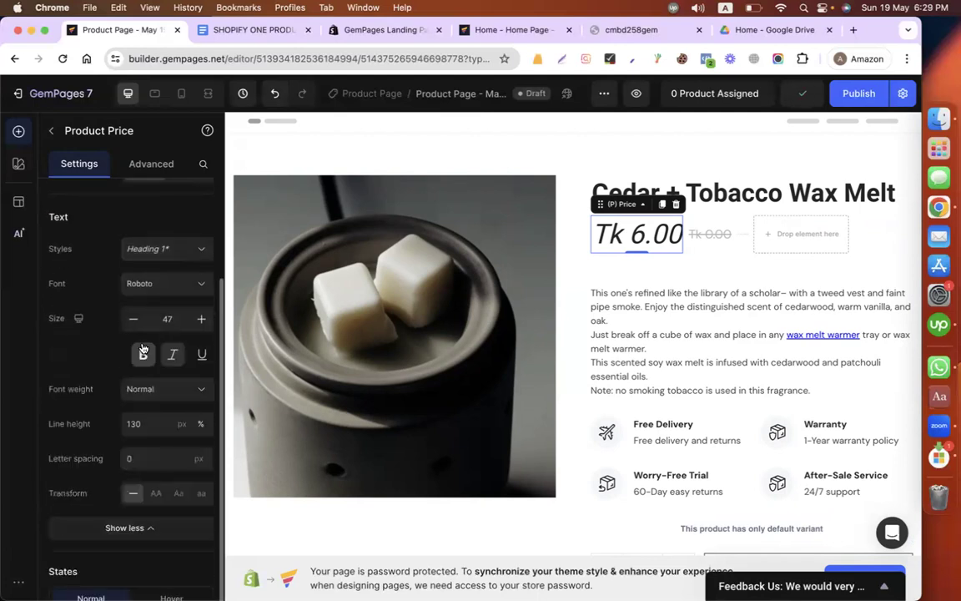
scroll(138, 351, down, 3)
scroll(142, 347, up, 5)
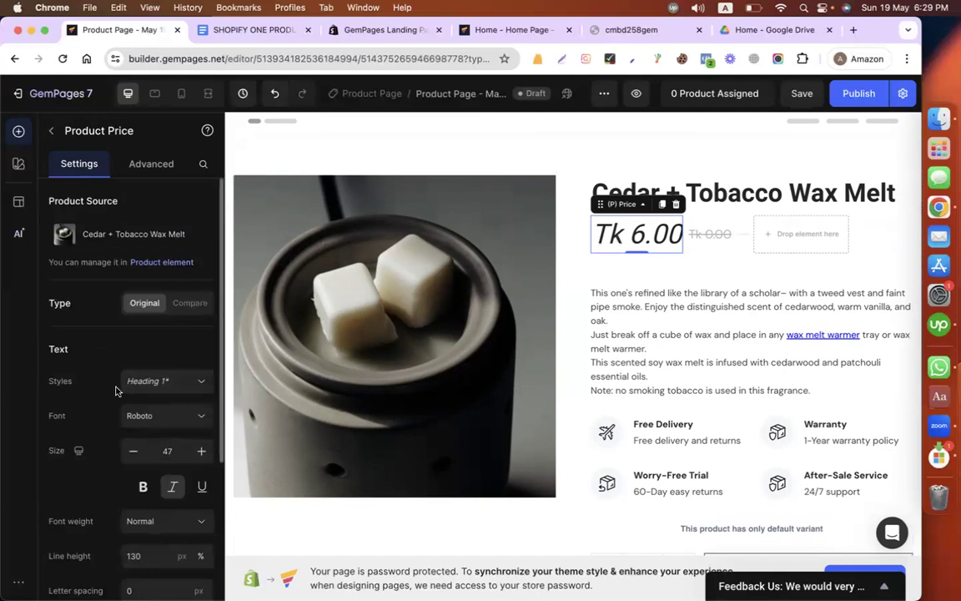
scroll(116, 390, down, 5)
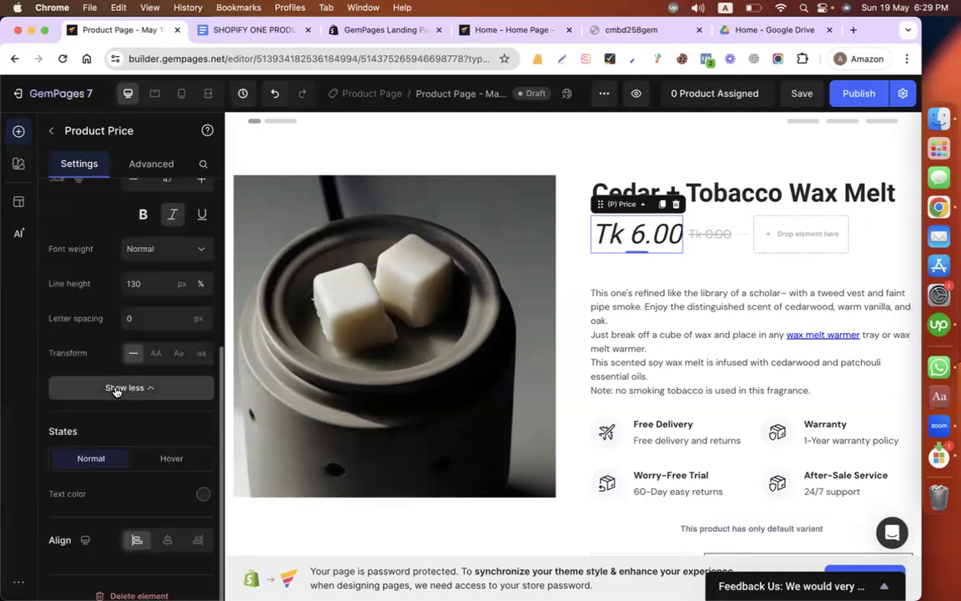
Step: Set the product description's font to Roboto and increase its text size to 17
scroll(116, 391, up, 5)
click(619, 286)
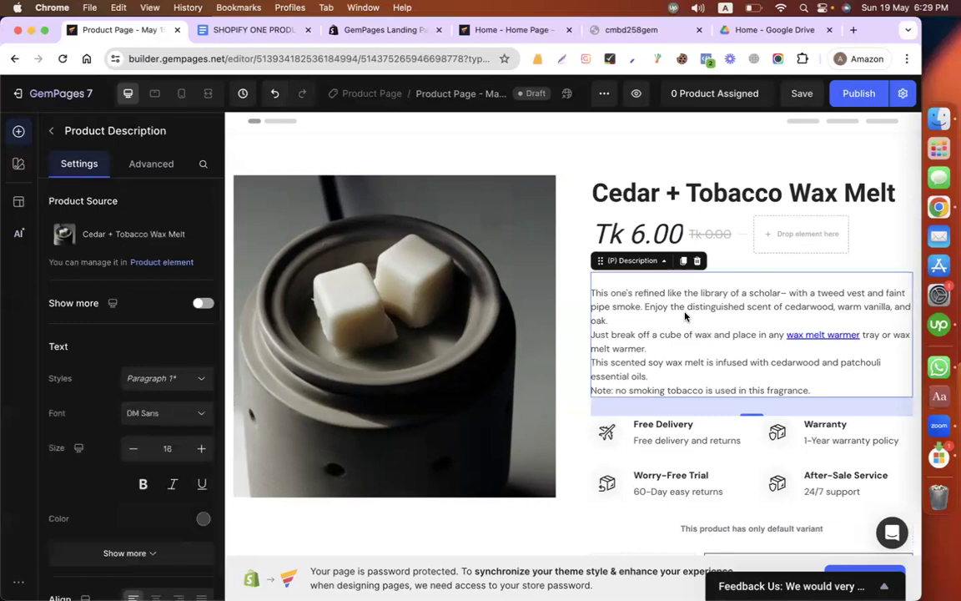
click(153, 381)
click(153, 382)
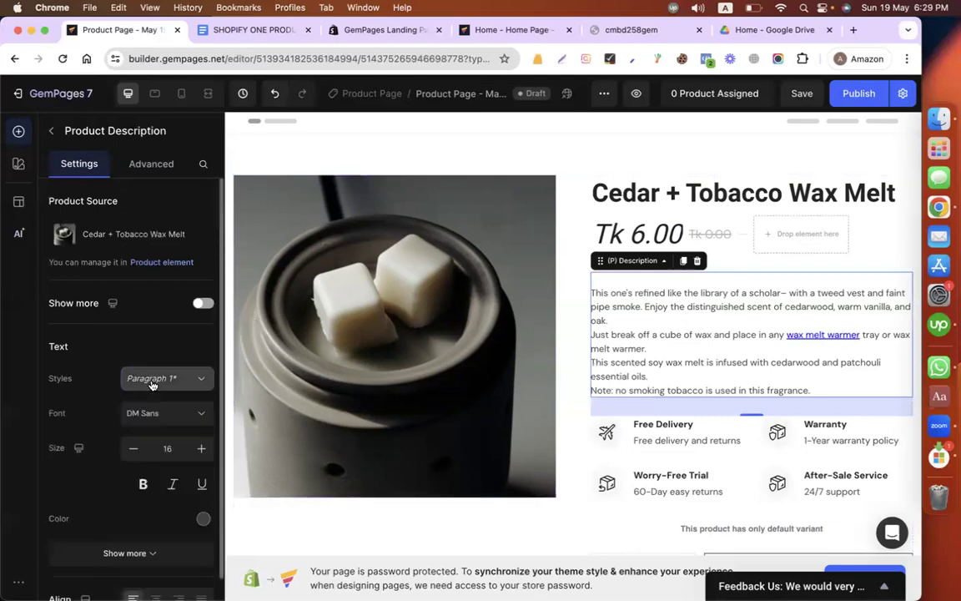
click(151, 414)
click(99, 226)
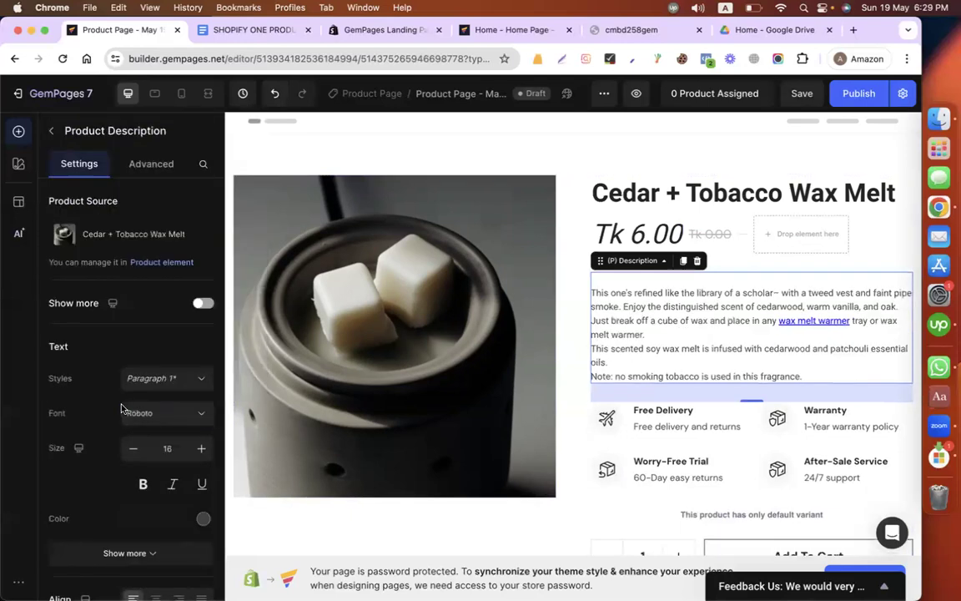
click(201, 450)
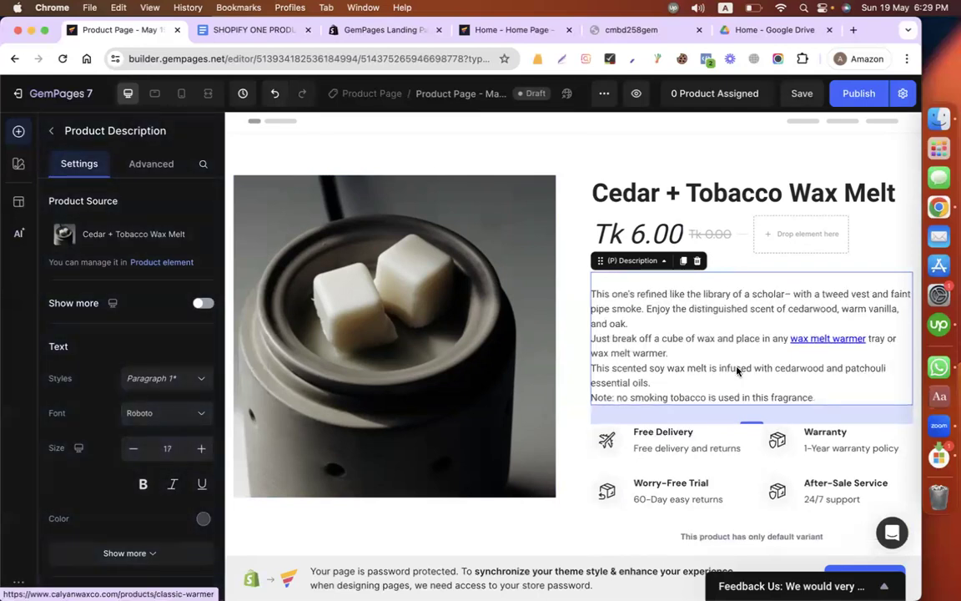
Step: Change the Buy Now button's background color to the dark gray 4F4F4F
scroll(737, 370, down, 3)
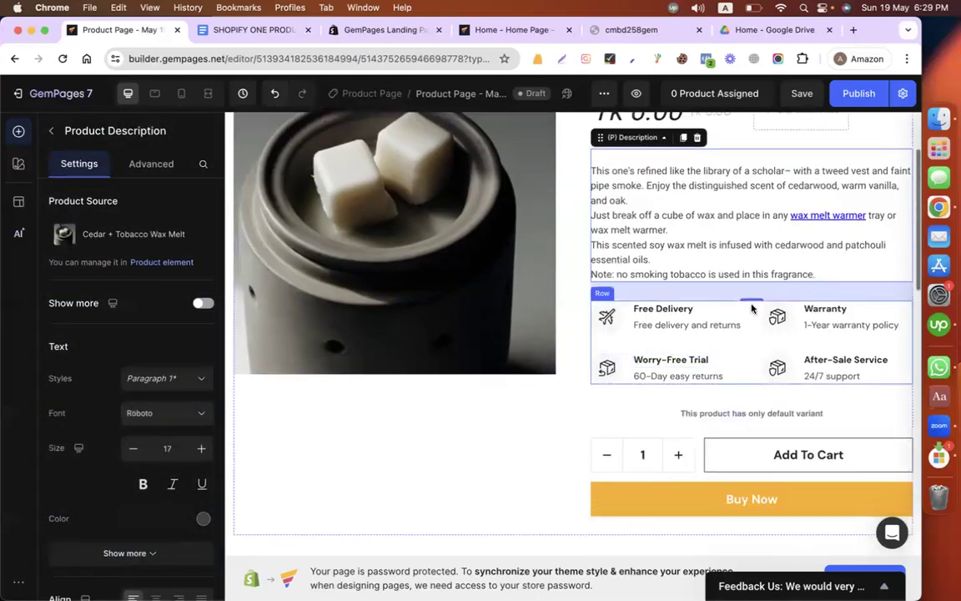
scroll(536, 458, down, 2)
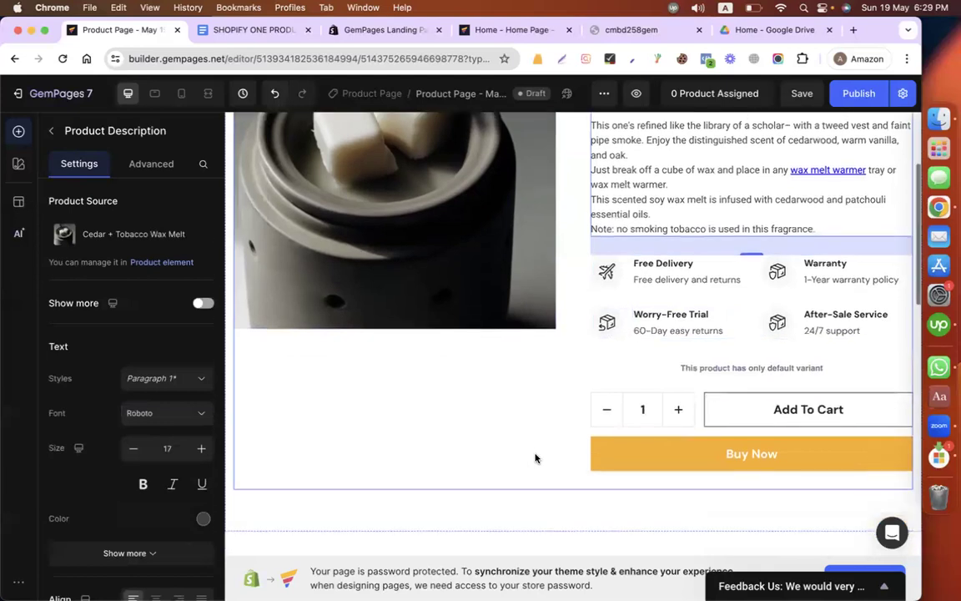
click(651, 451)
scroll(135, 369, down, 5)
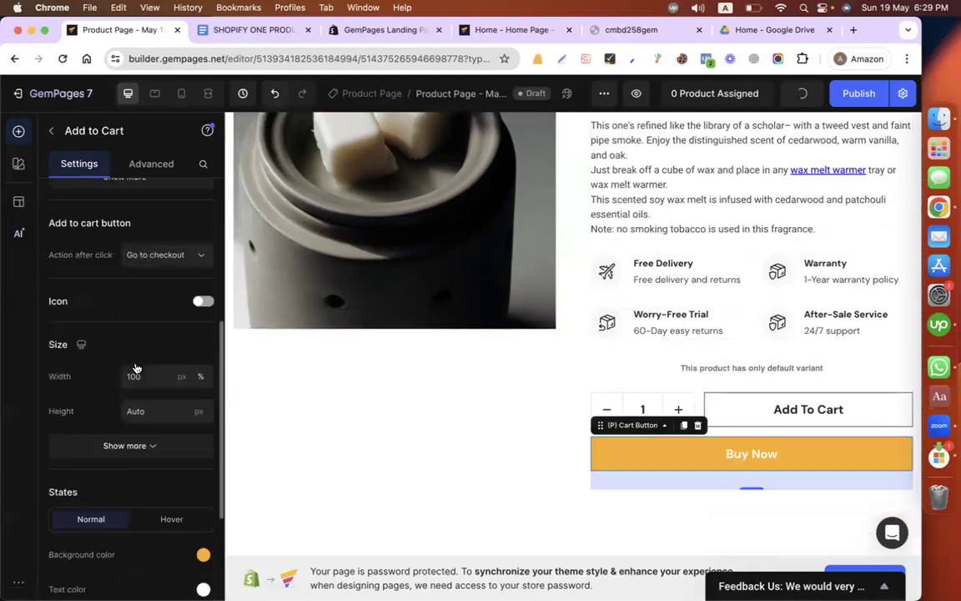
click(202, 480)
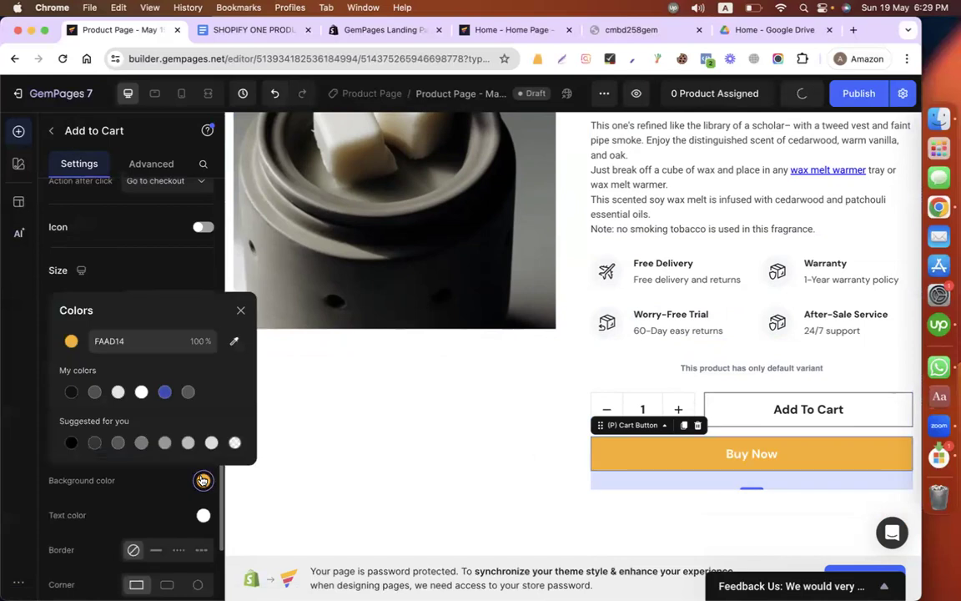
click(94, 392)
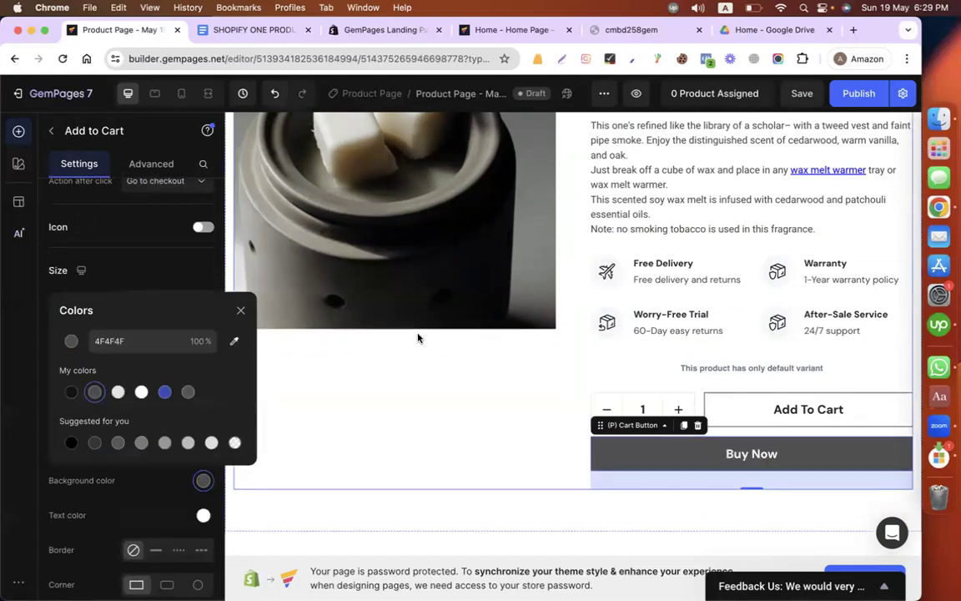
Step: Look over the product page and the store's live home page for reference, and return to the product page editor
scroll(672, 263, up, 3)
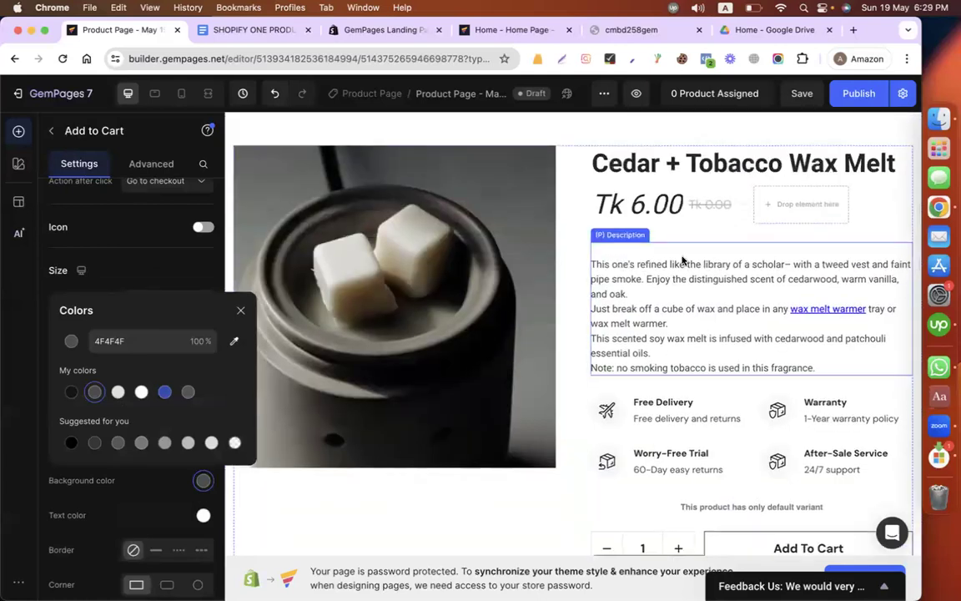
click(631, 30)
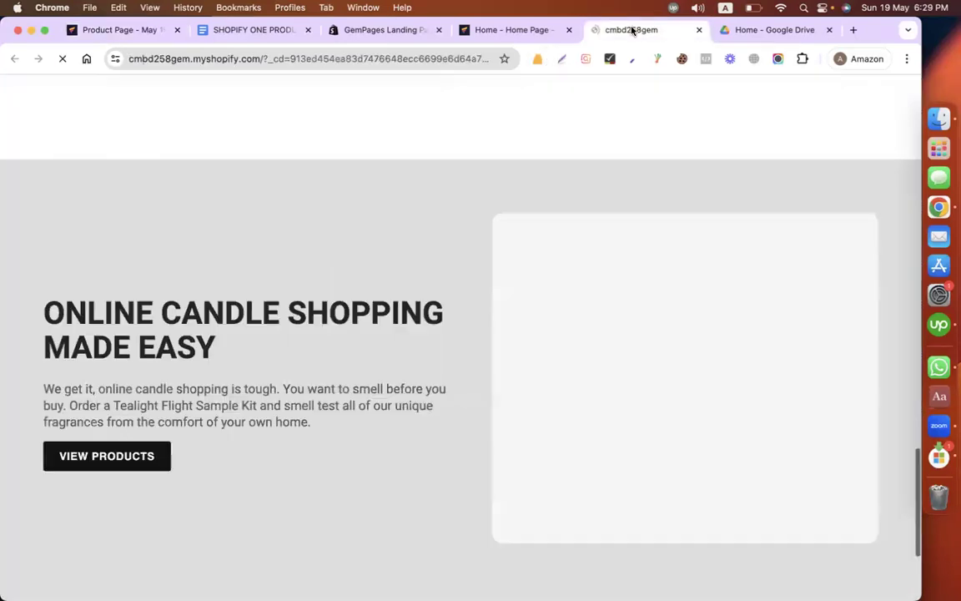
click(375, 30)
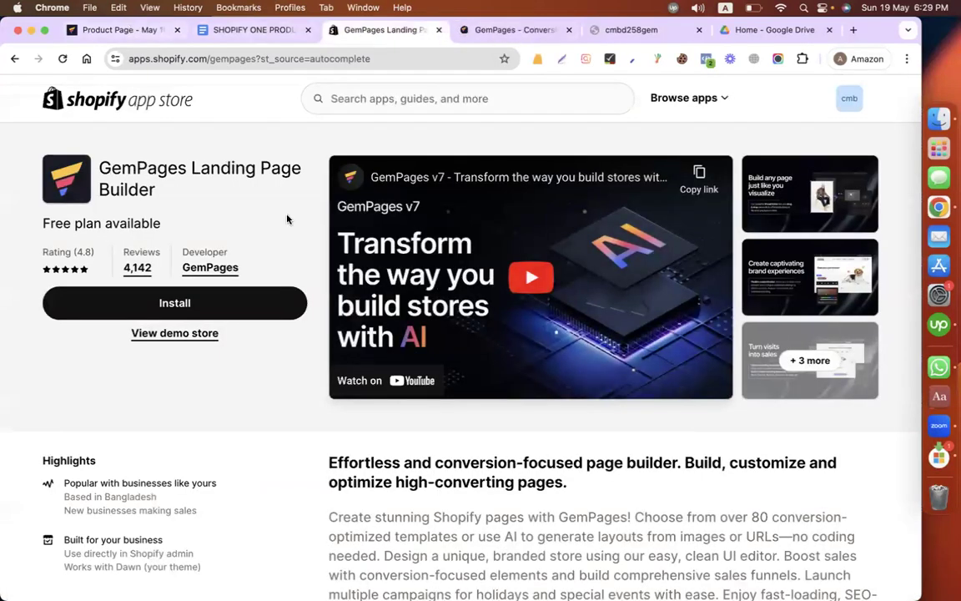
key(super+1)
scroll(750, 375, down, 3)
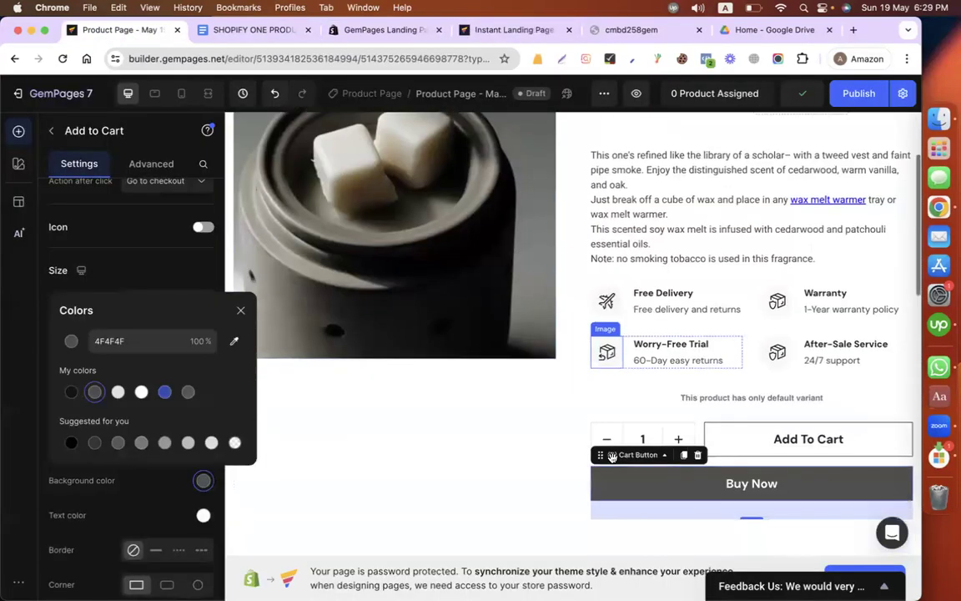
Step: Examine the settings of the tab element that holds Features, Bulk Discount and Shipping/Returns, including its header states and background
click(512, 500)
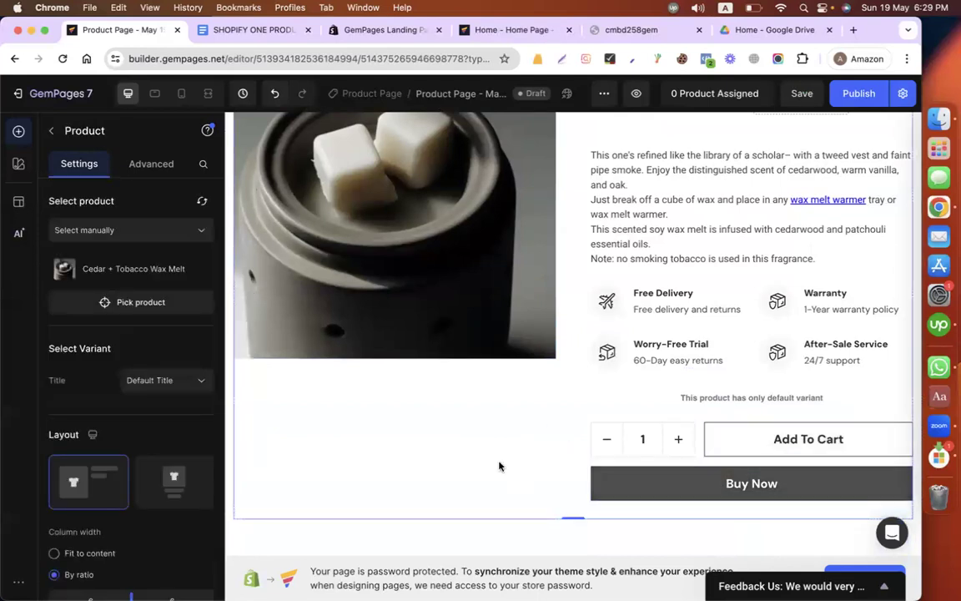
scroll(499, 467, down, 5)
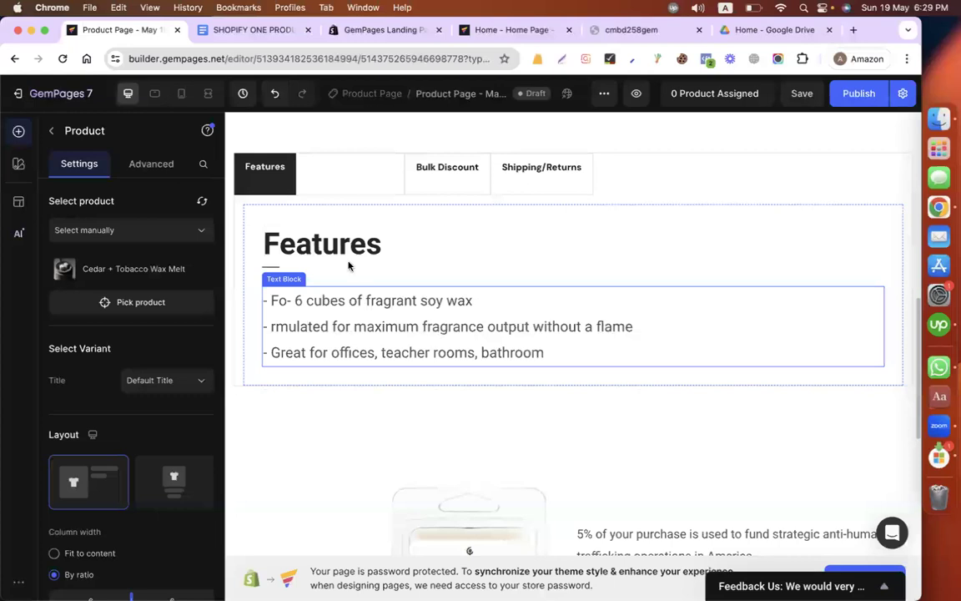
click(635, 181)
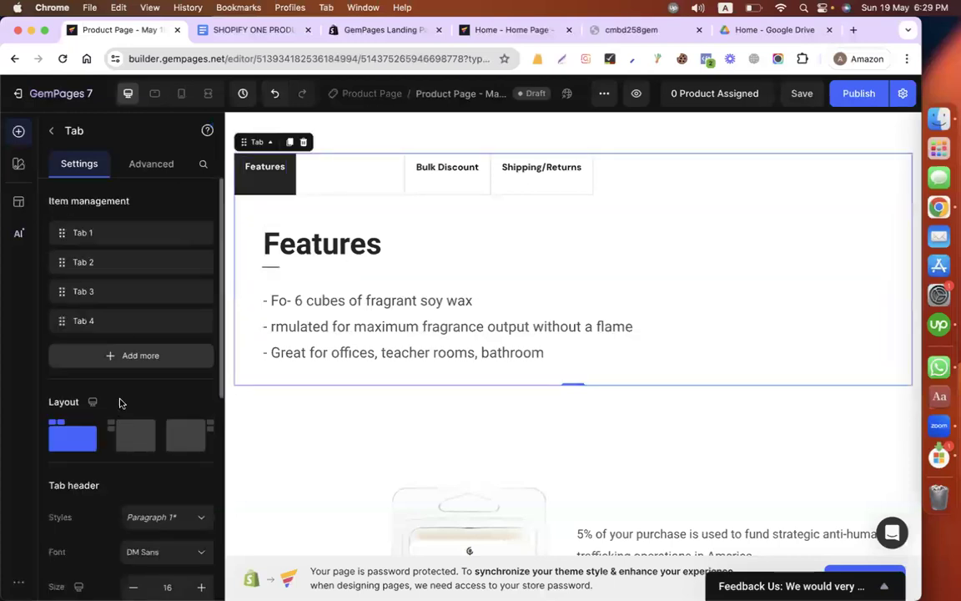
scroll(116, 475, down, 4)
scroll(117, 475, down, 2)
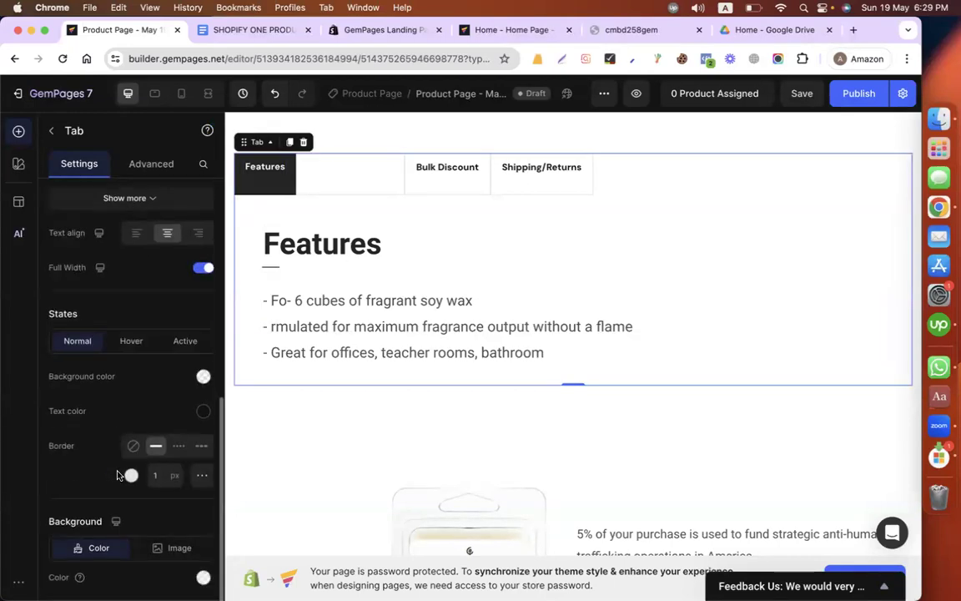
scroll(117, 475, down, 1)
mouse_move(117, 475)
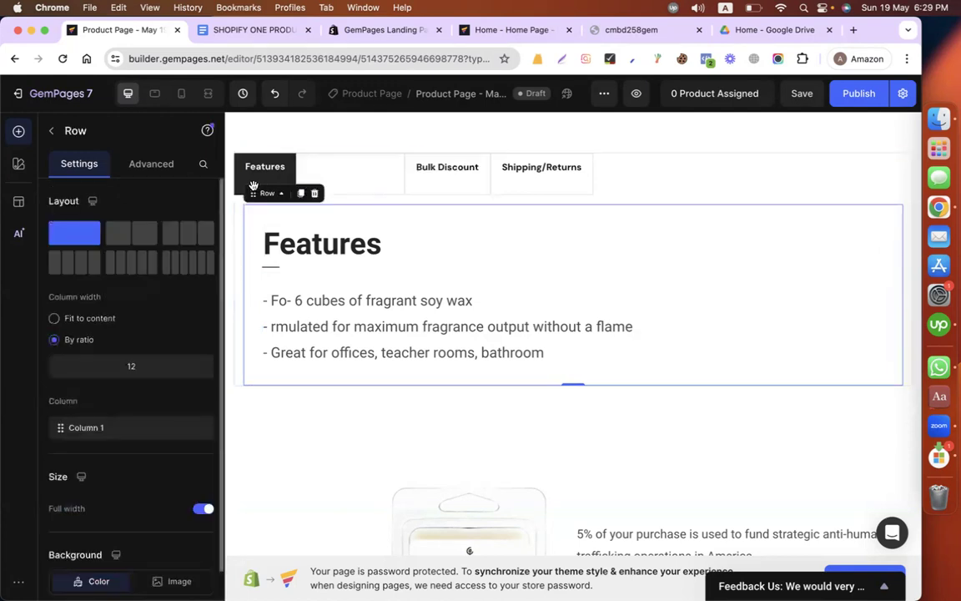
click(253, 187)
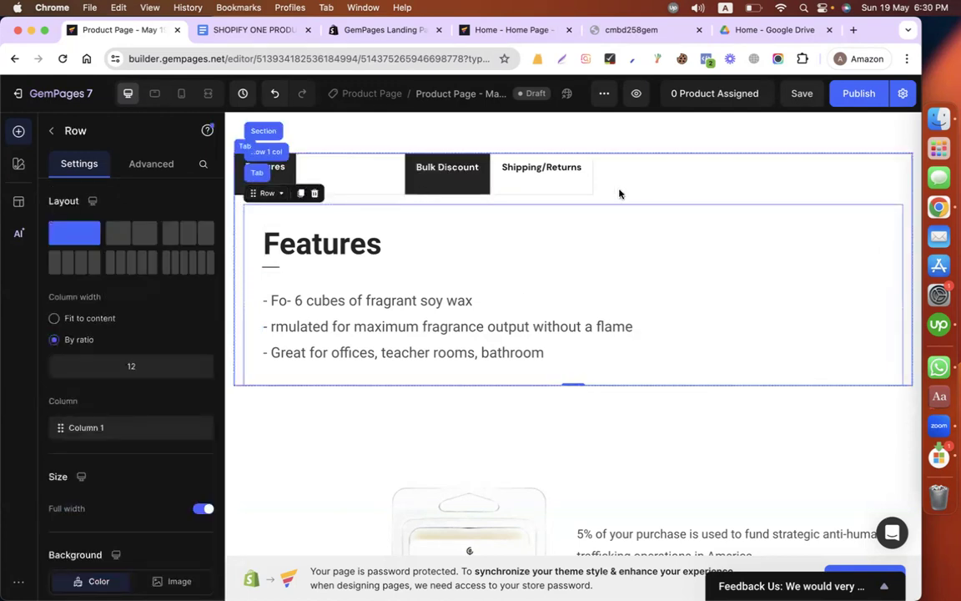
Step: Set the tab headers' normal-state background color to the dark gray 4F4F4F
click(362, 171)
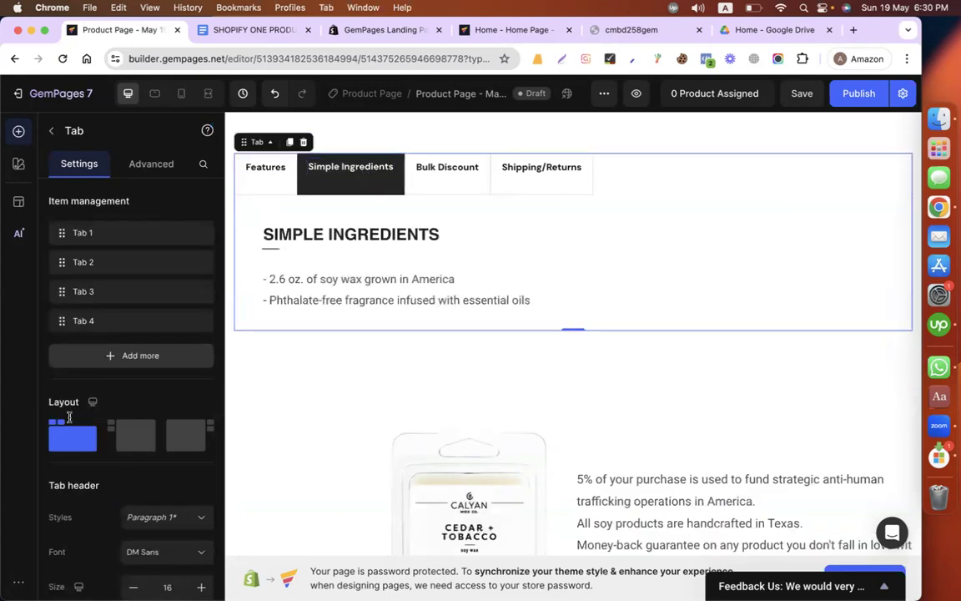
scroll(125, 500, down, 10)
scroll(129, 506, down, 2)
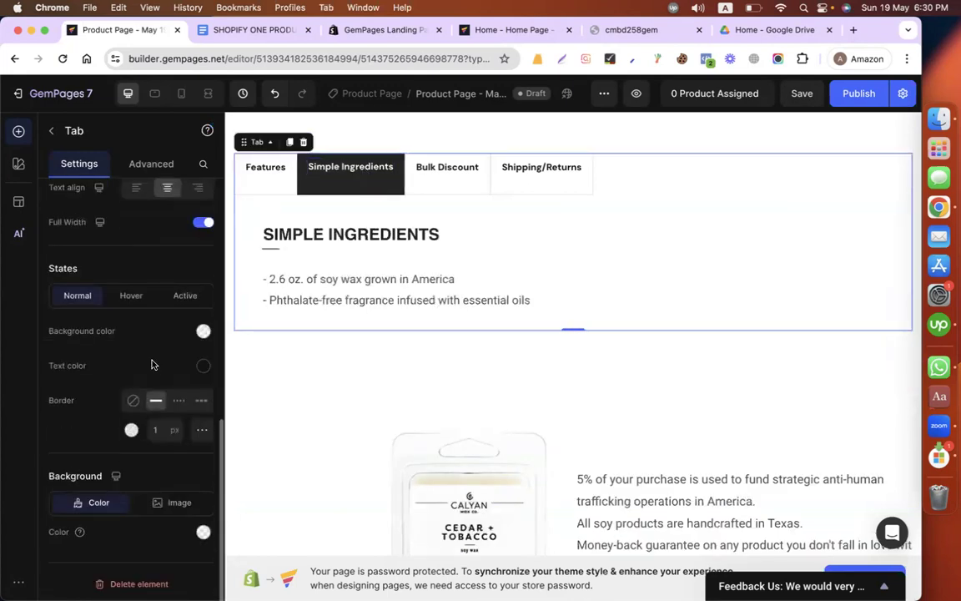
click(205, 330)
click(141, 391)
click(94, 391)
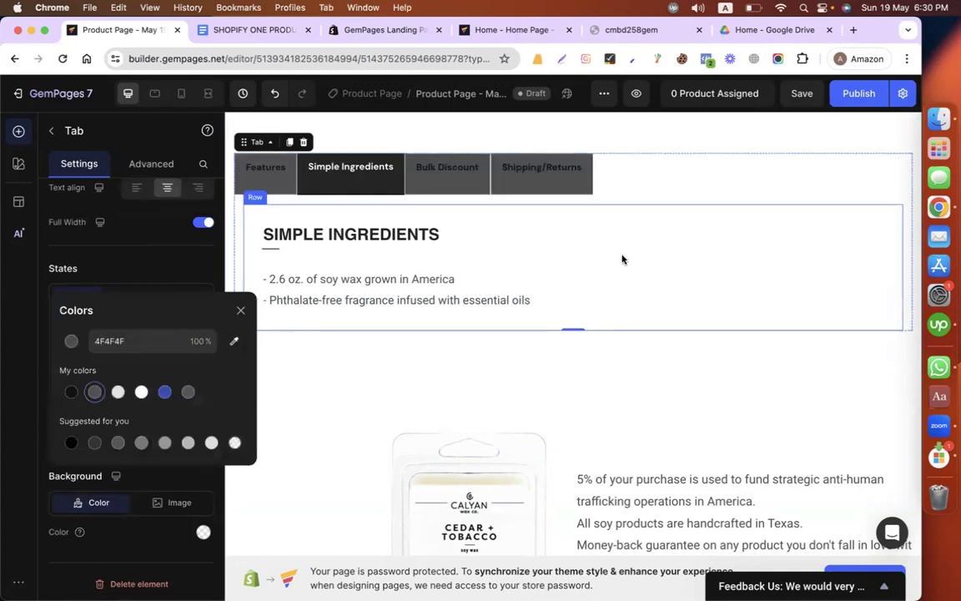
Step: Set the tab headers' normal-state text color to the light gray E2E2E2
click(622, 259)
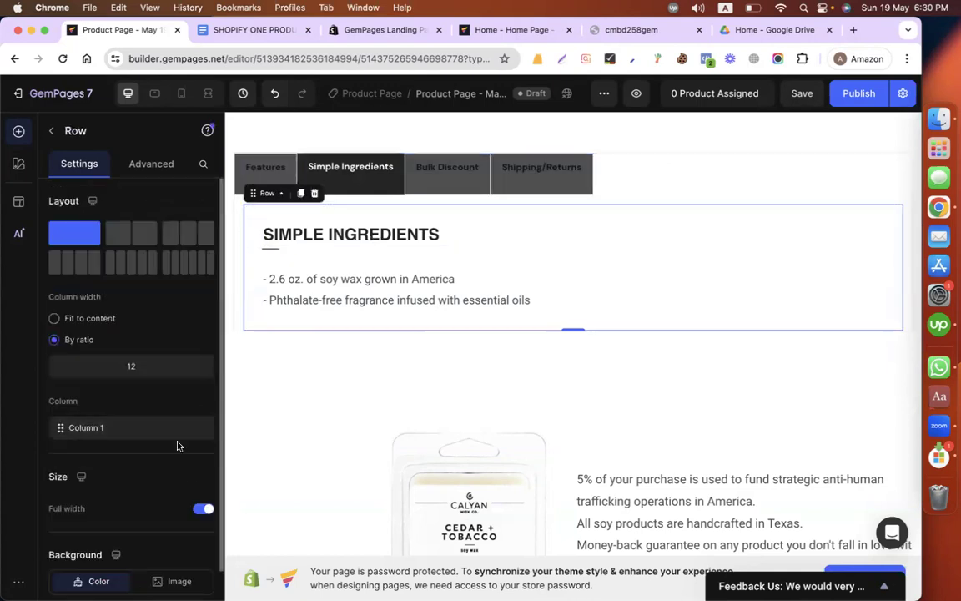
scroll(168, 405, down, 2)
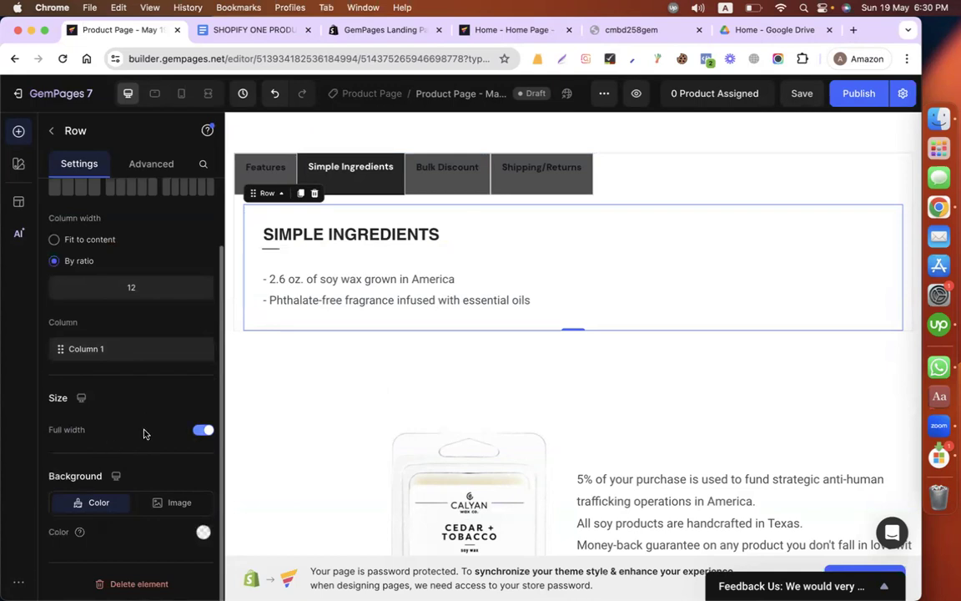
scroll(143, 433, up, 1)
scroll(143, 433, up, 2)
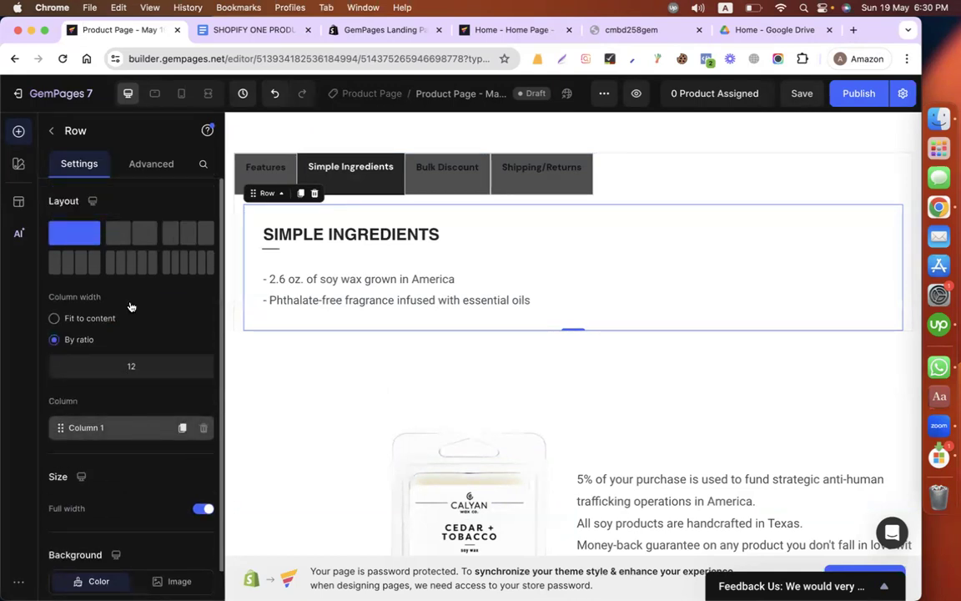
click(263, 171)
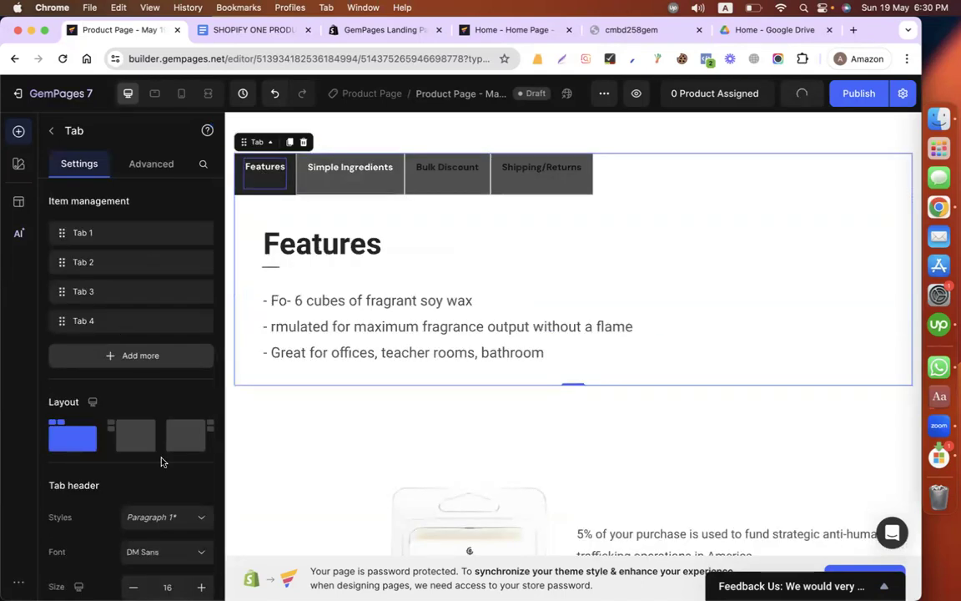
scroll(162, 461, down, 10)
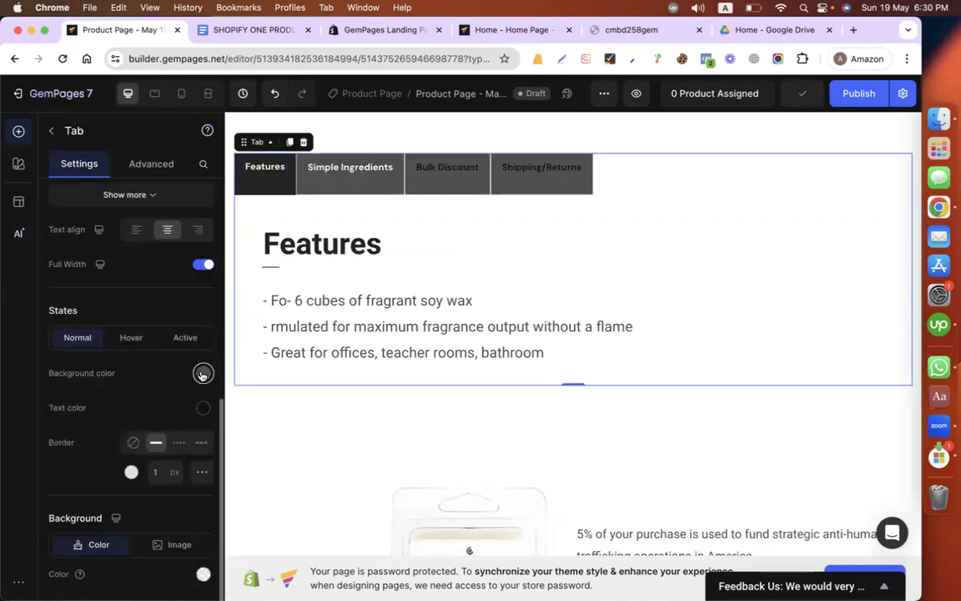
click(202, 408)
click(118, 392)
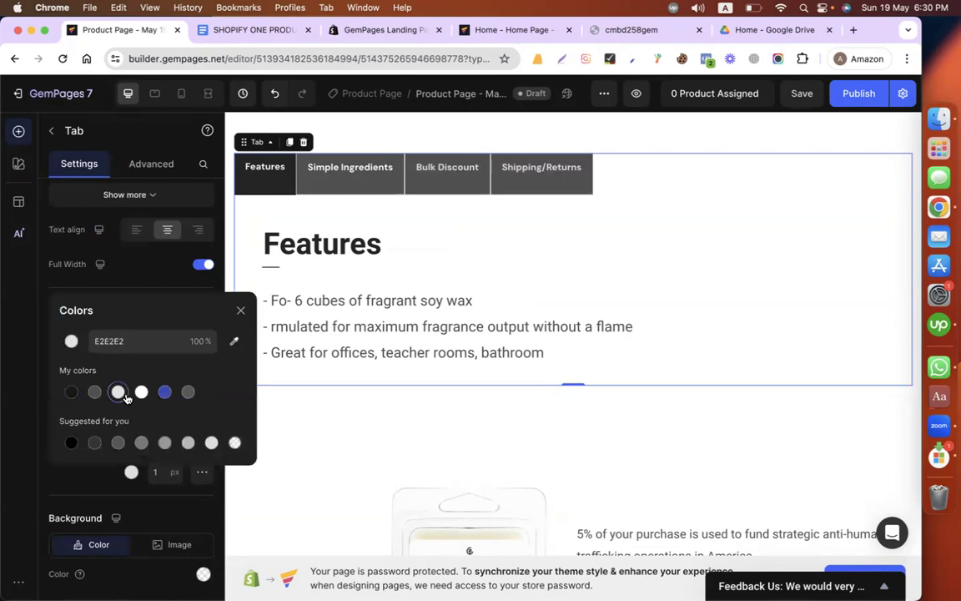
click(648, 242)
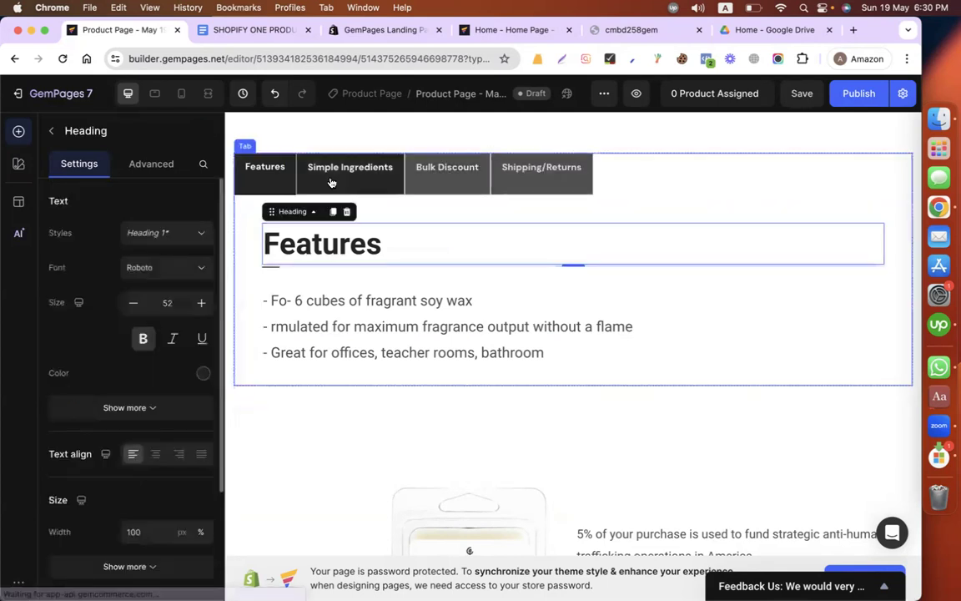
click(476, 417)
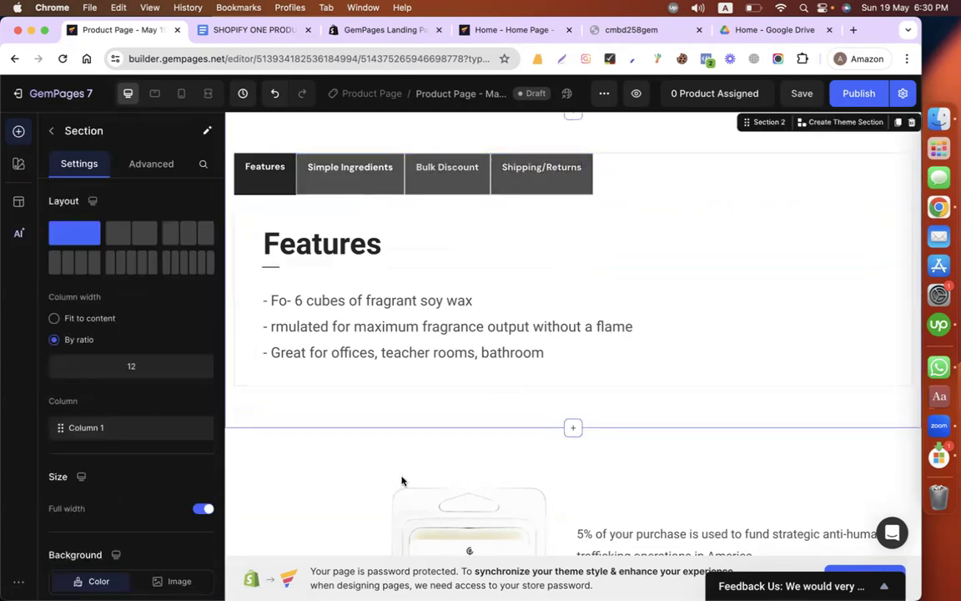
Step: Review the product page's remaining sections and check the bottom of the store's live home page for comparison
scroll(401, 480, down, 5)
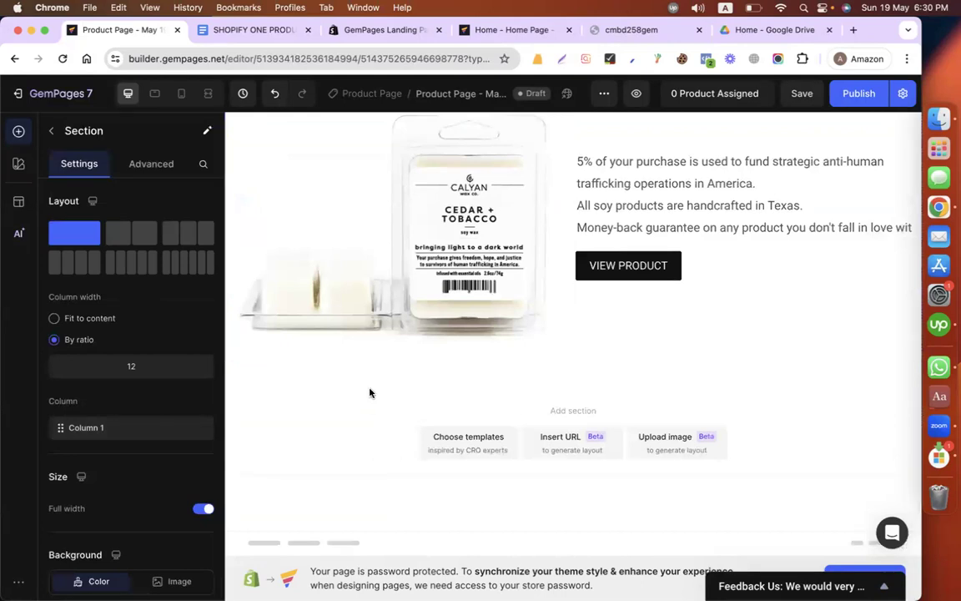
scroll(596, 257, up, 5)
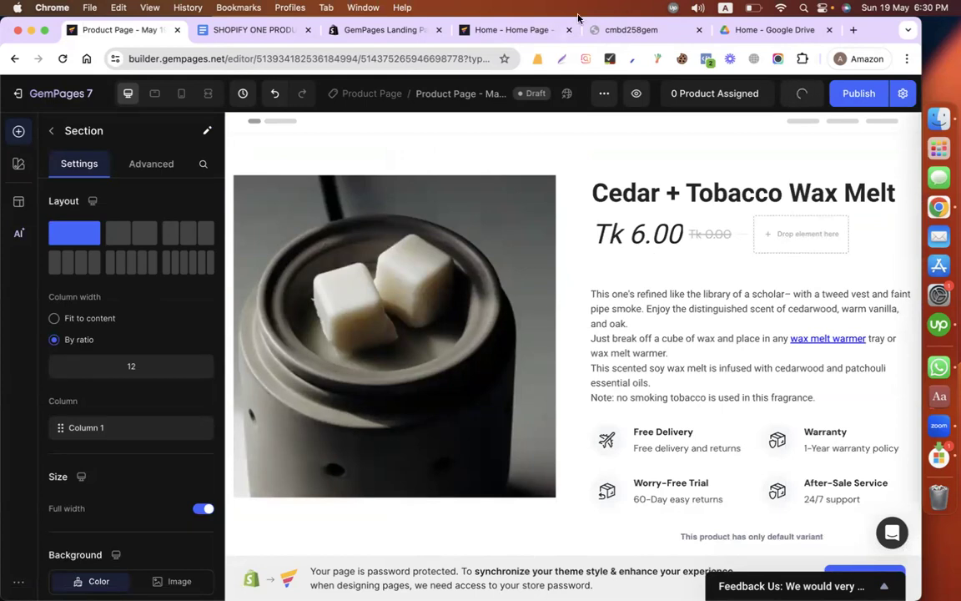
click(622, 29)
scroll(508, 328, down, 3)
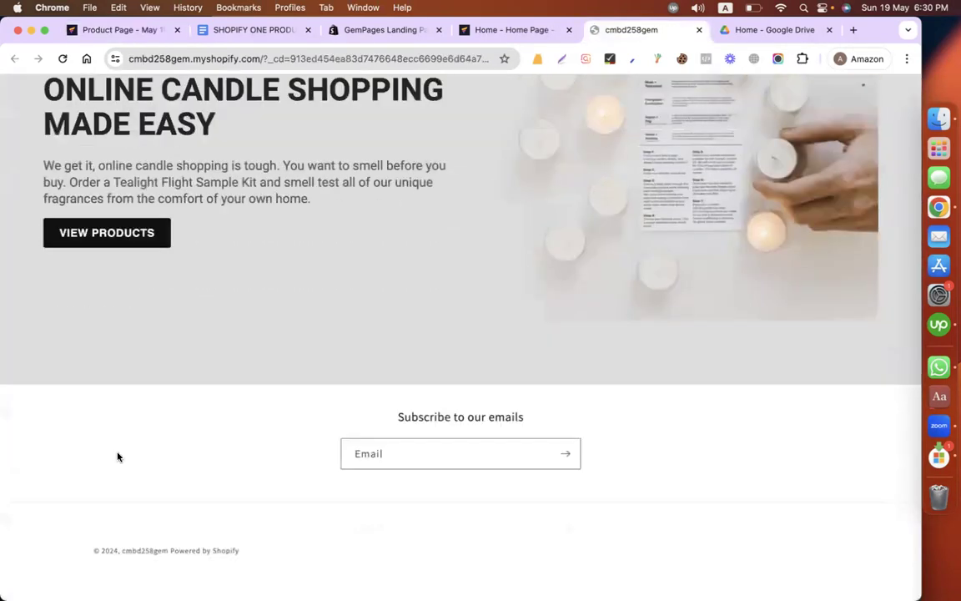
click(123, 34)
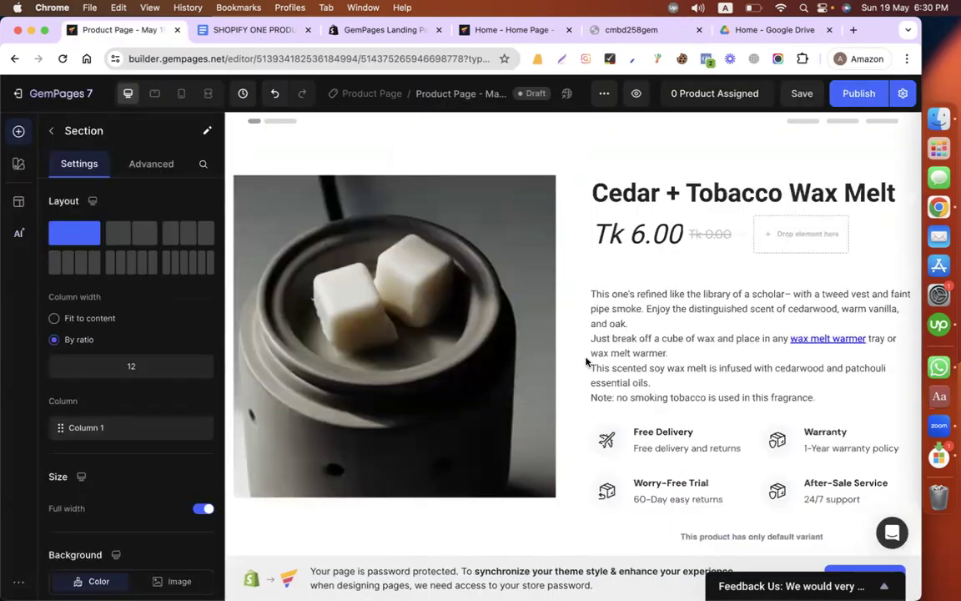
scroll(587, 363, down, 10)
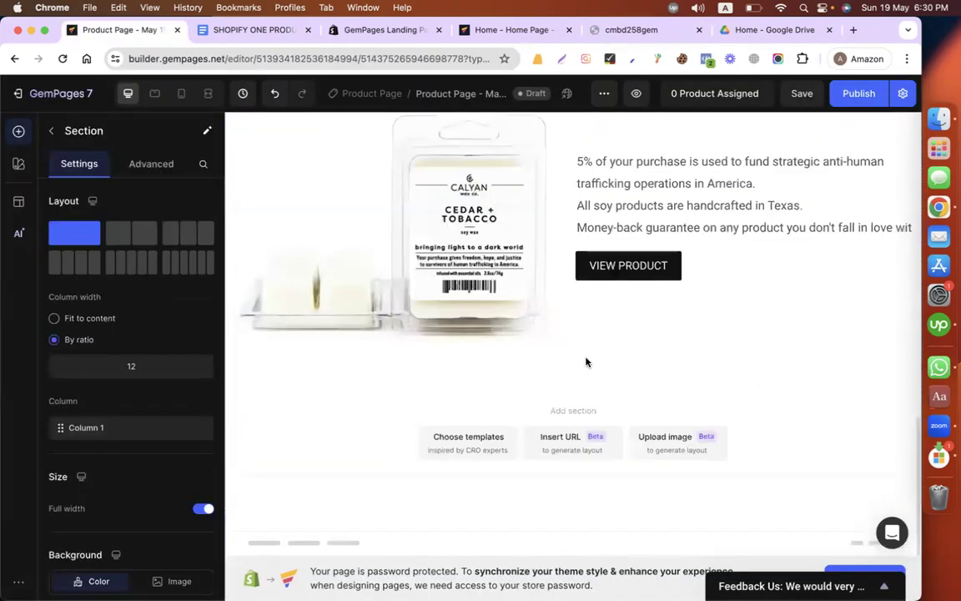
Step: Search the section library for "footer"
click(349, 451)
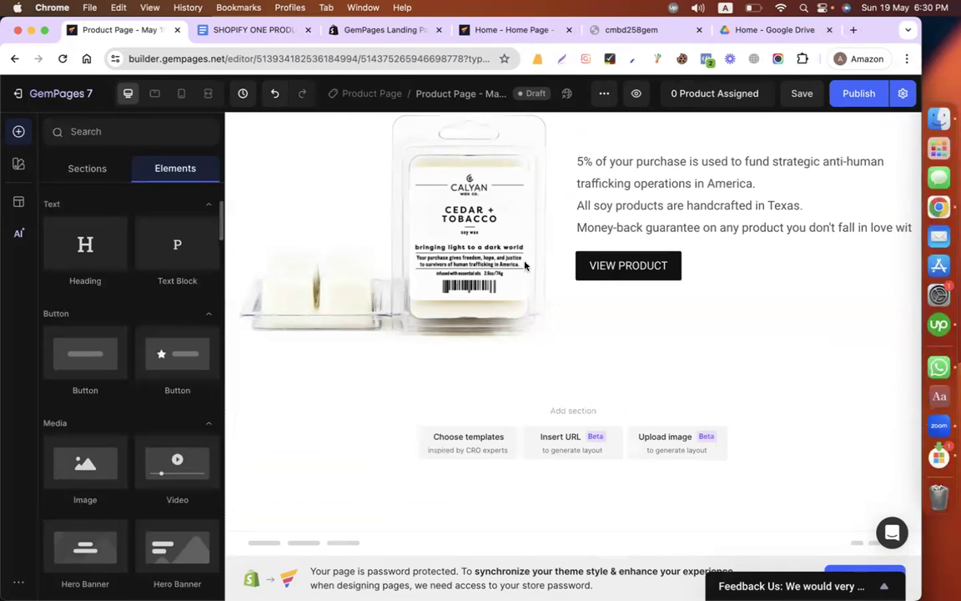
click(87, 169)
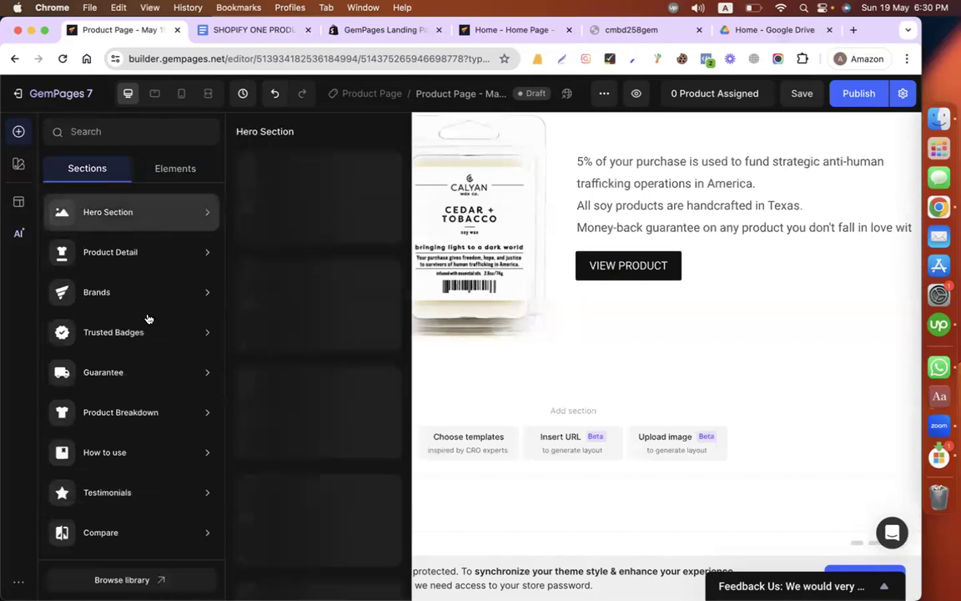
mouse_move(147, 403)
scroll(147, 403, down, 5)
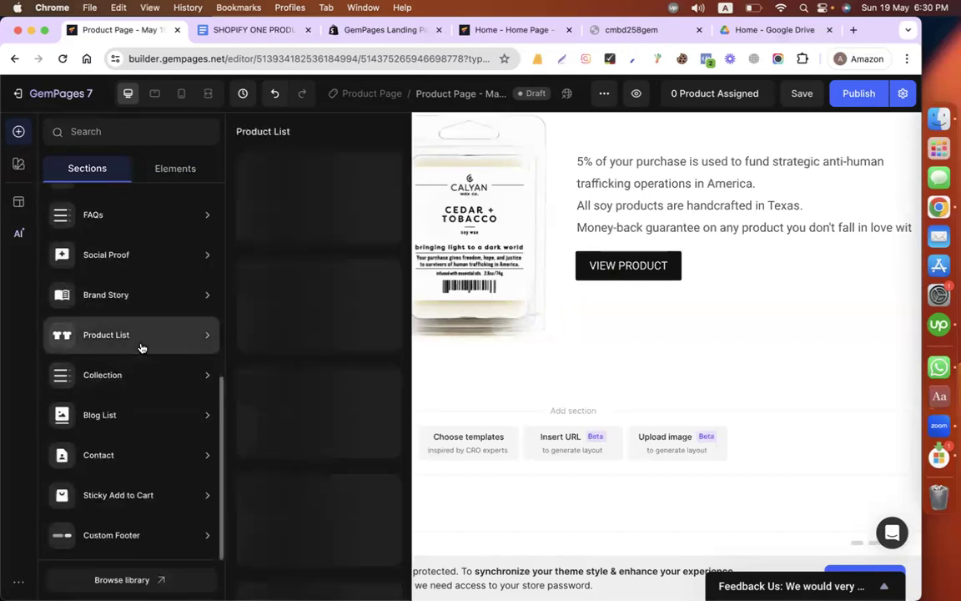
scroll(142, 334, up, 3)
click(121, 133)
text(foo)
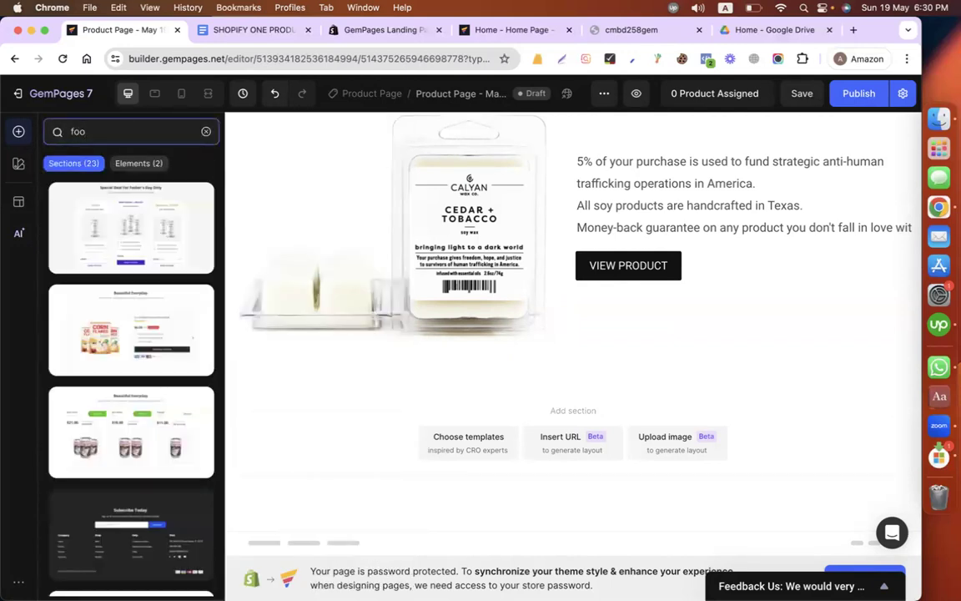
text(ter)
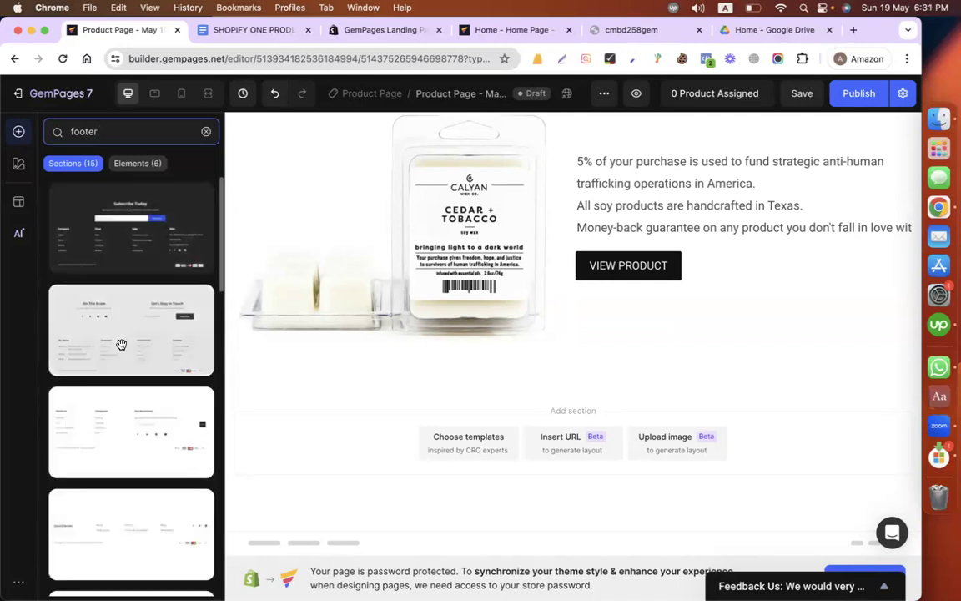
Step: Insert the light centered footer template with a brand heading, link row, social icons and copyright line below the Cedar + Tobacco product section
scroll(138, 373, down, 5)
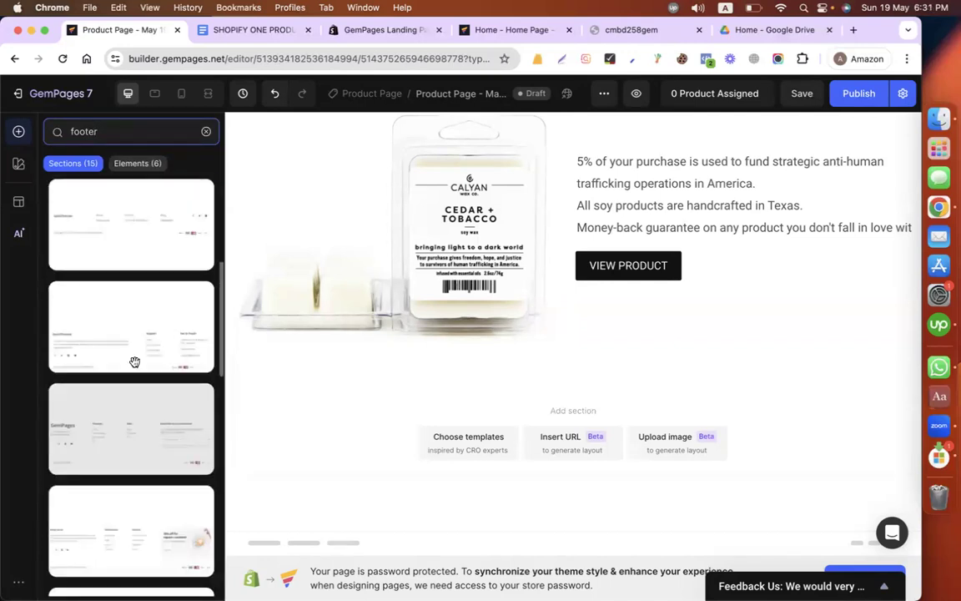
scroll(138, 278, down, 6)
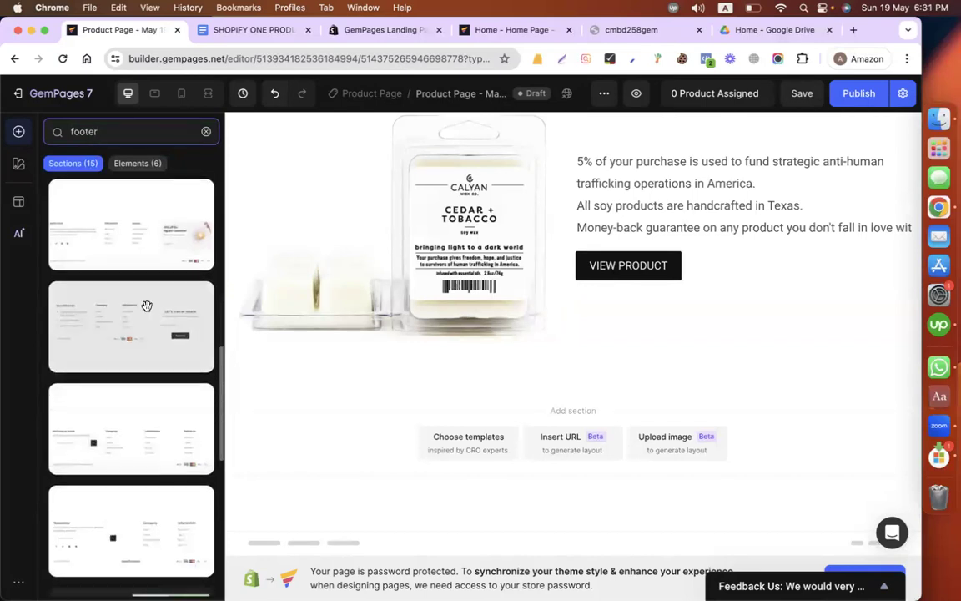
scroll(146, 306, down, 2)
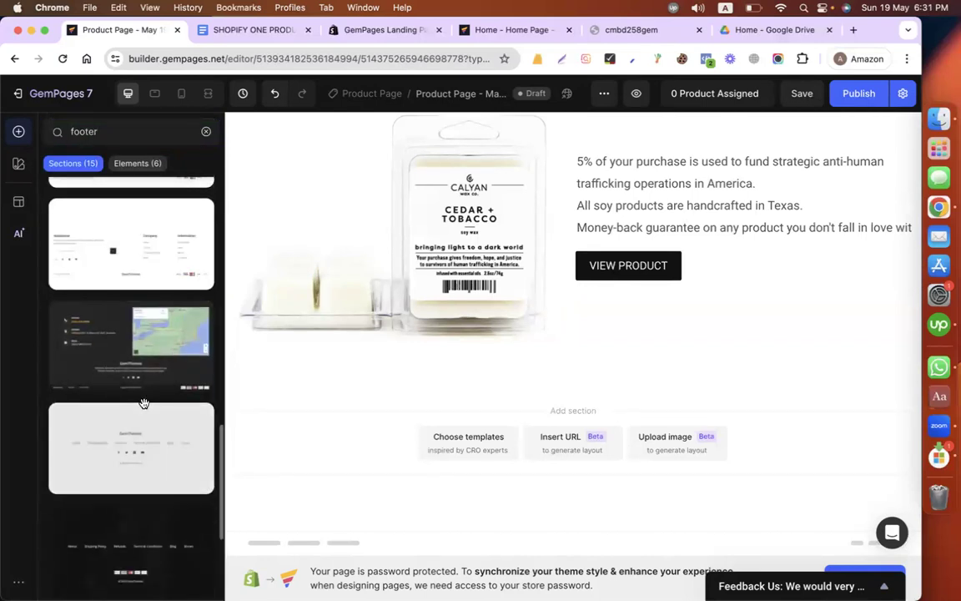
drag(387, 409, 386, 412)
scroll(634, 317, down, 3)
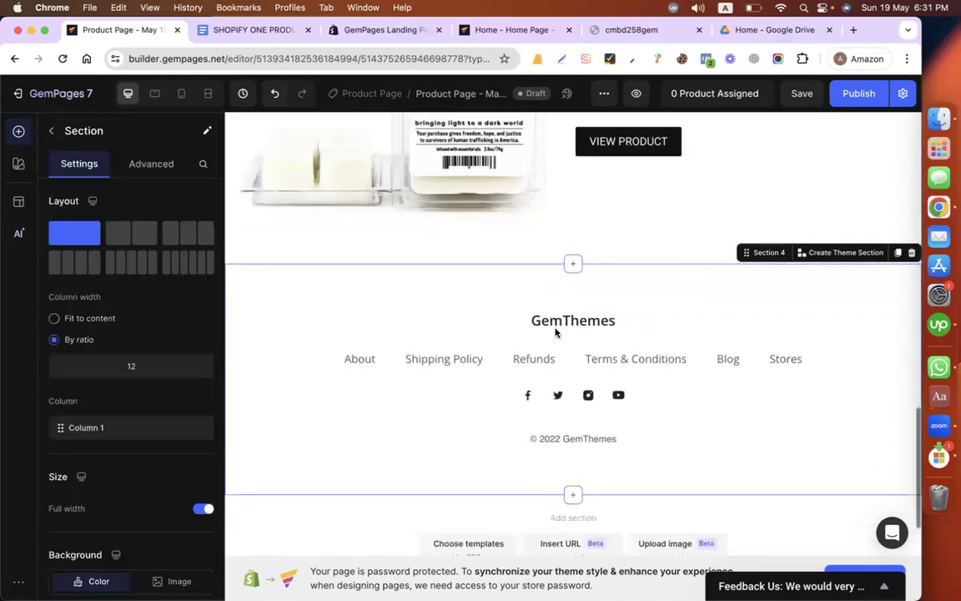
Step: Replace the footer's brand heading text with "CMBD250GEM"
double_click(552, 325)
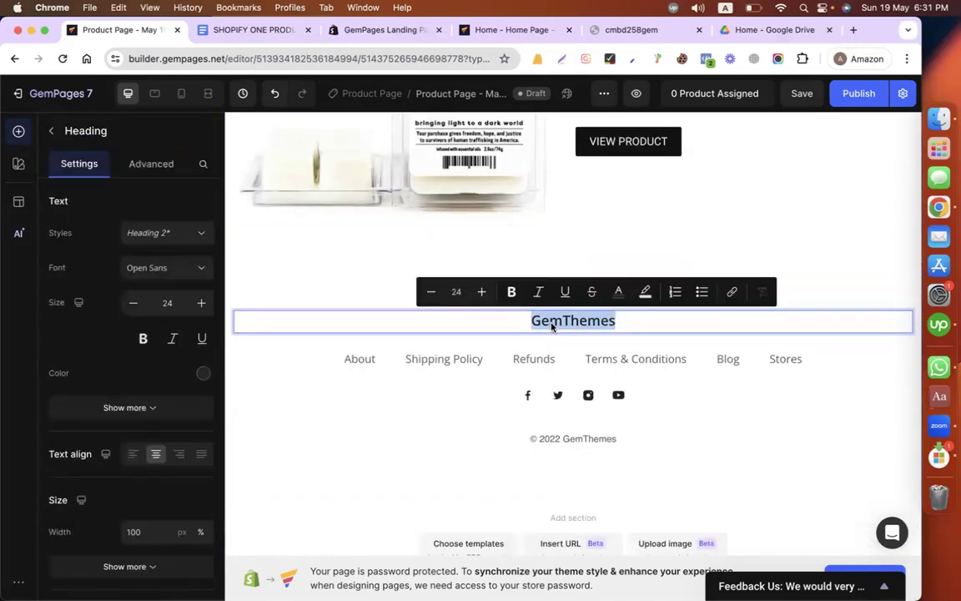
text(CM)
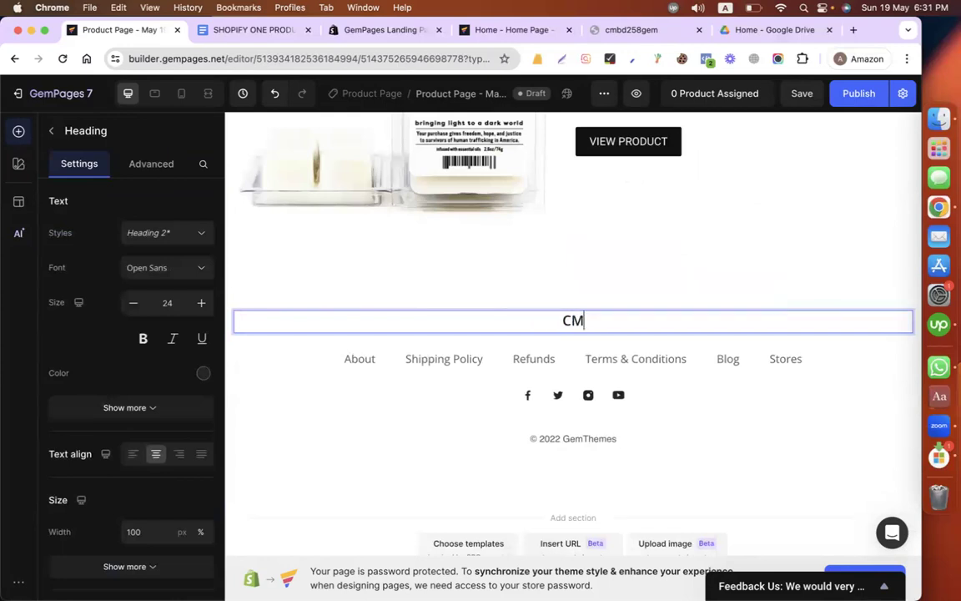
text(BD250)
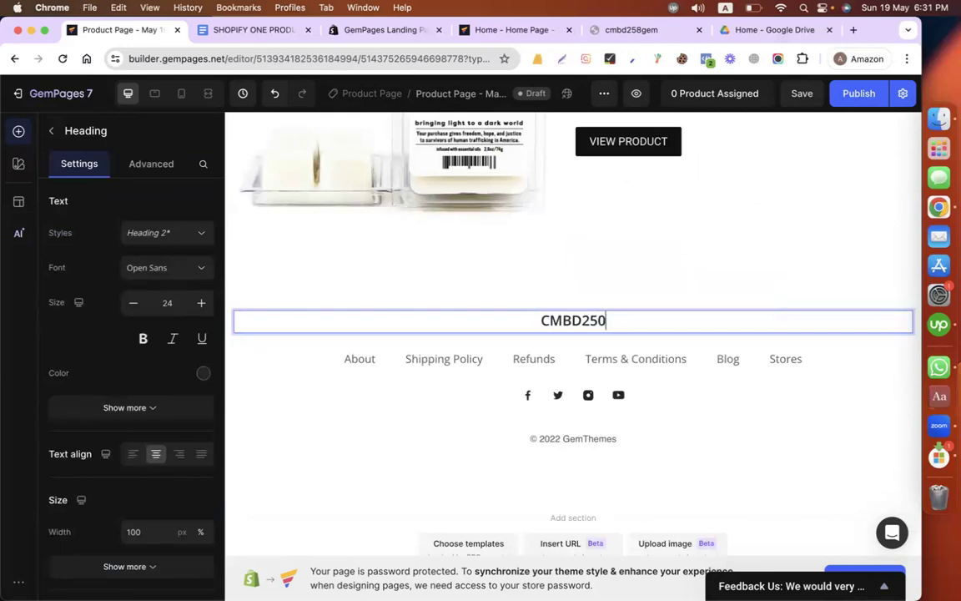
text(GEM)
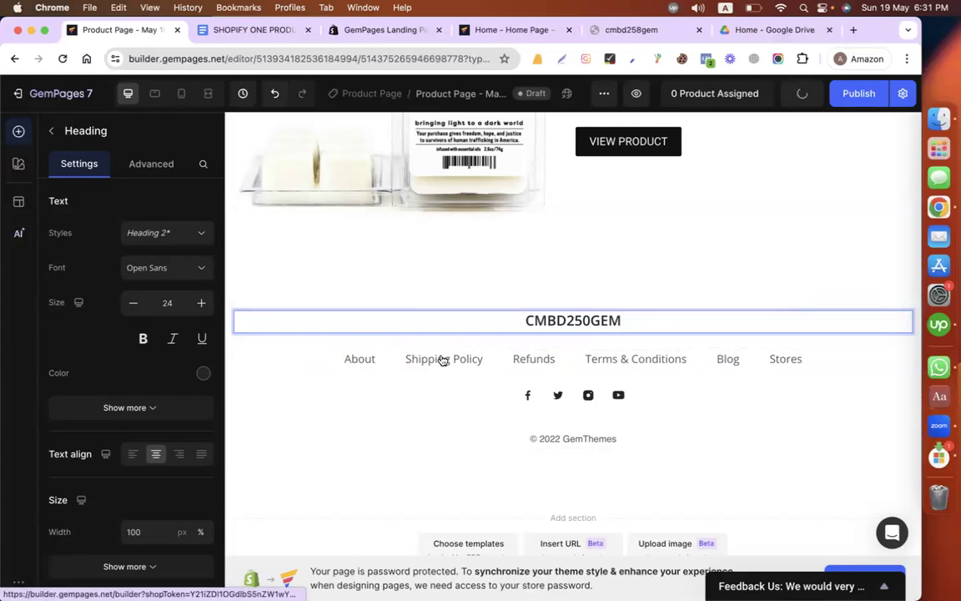
Step: Examine the settings of the footer's link row, its text links, the social icon row and the Facebook icon image
click(343, 359)
click(311, 364)
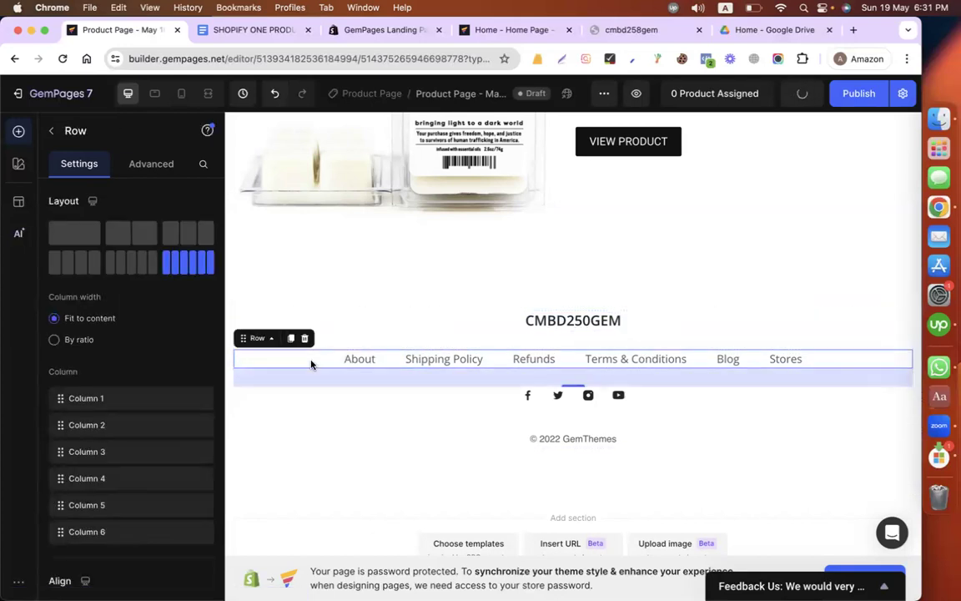
click(362, 360)
click(429, 360)
click(521, 360)
click(657, 360)
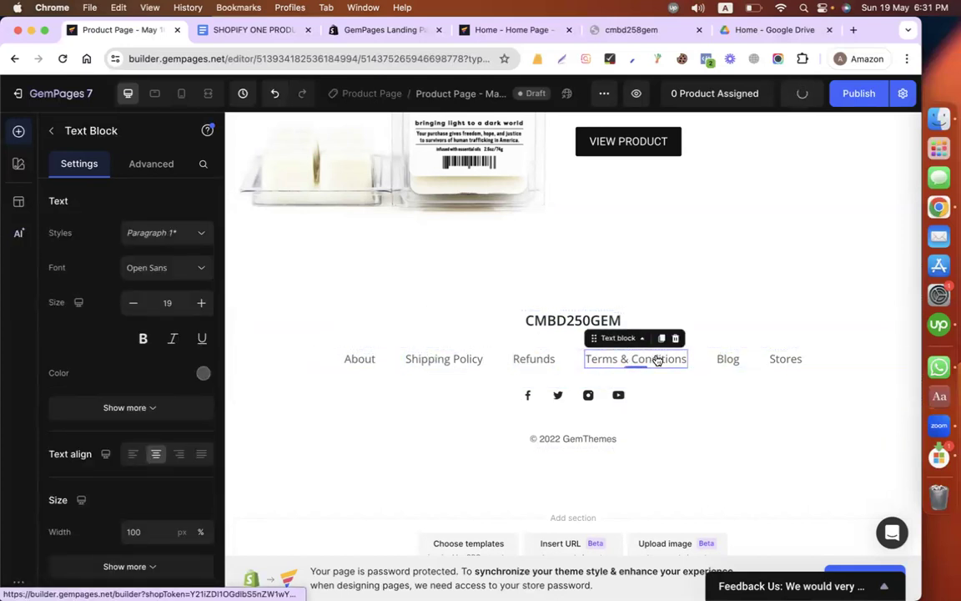
click(761, 362)
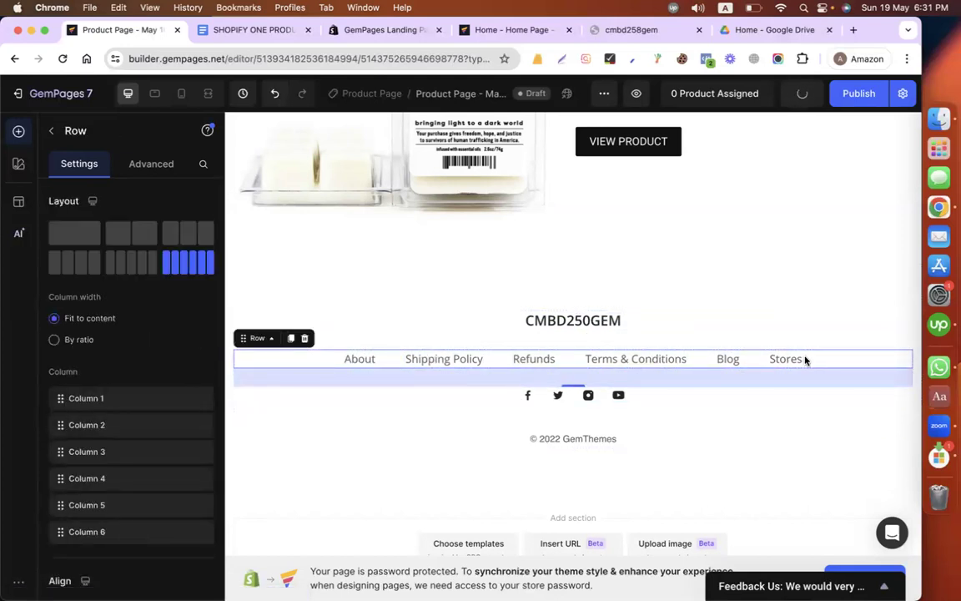
click(512, 395)
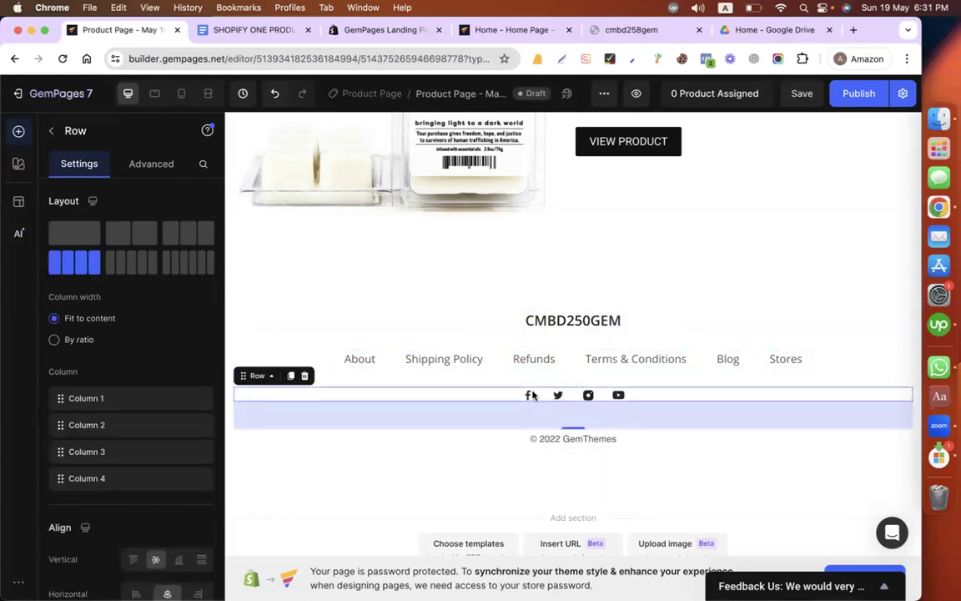
click(529, 394)
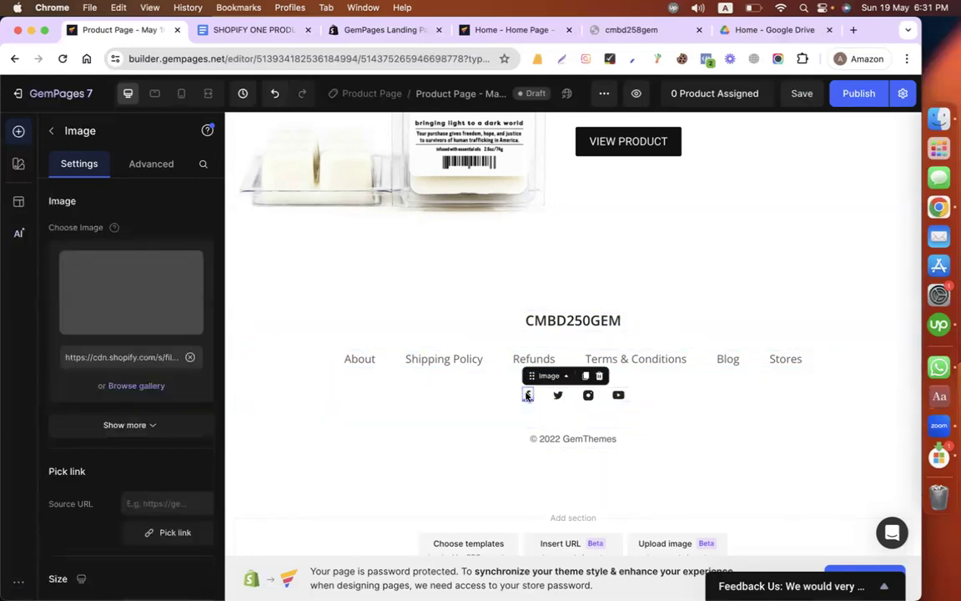
click(134, 356)
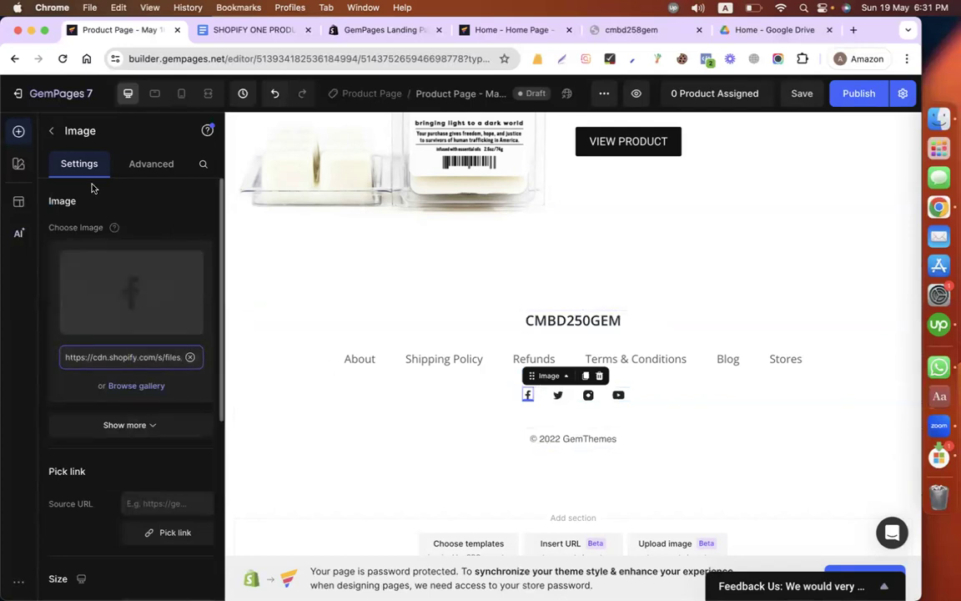
click(51, 131)
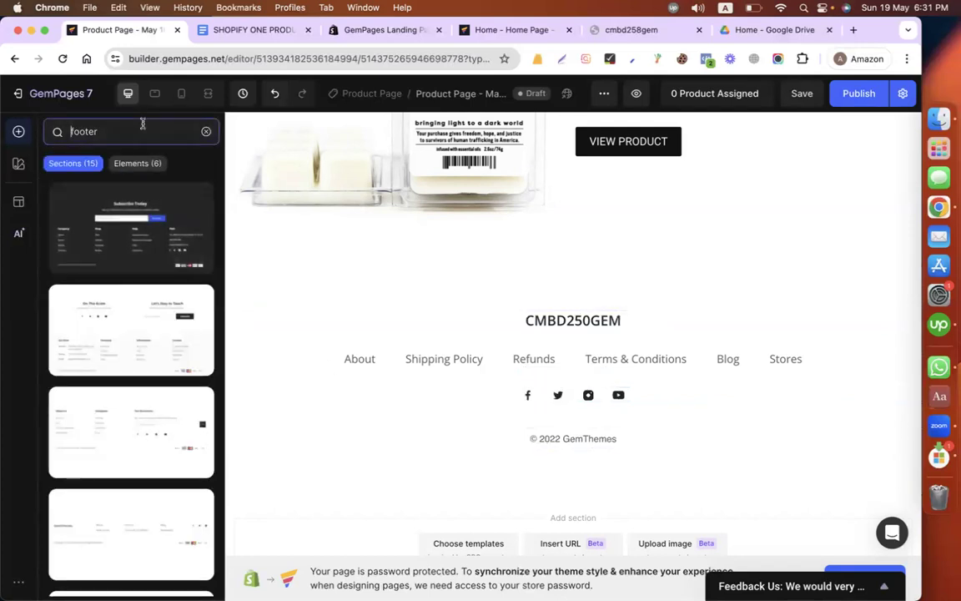
Step: Search the element library for "social med" and look through the offered elements
text(social med)
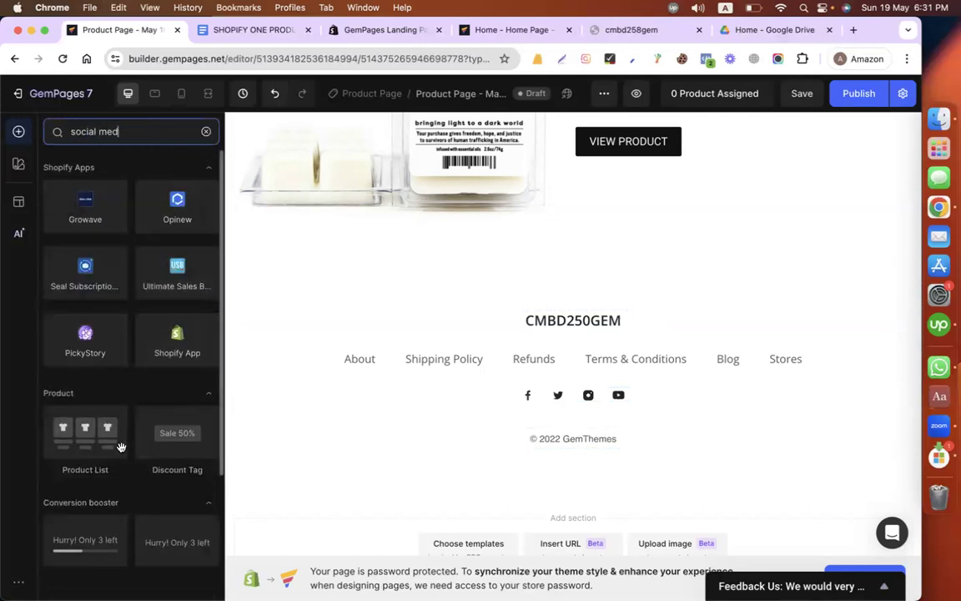
scroll(150, 367, down, 3)
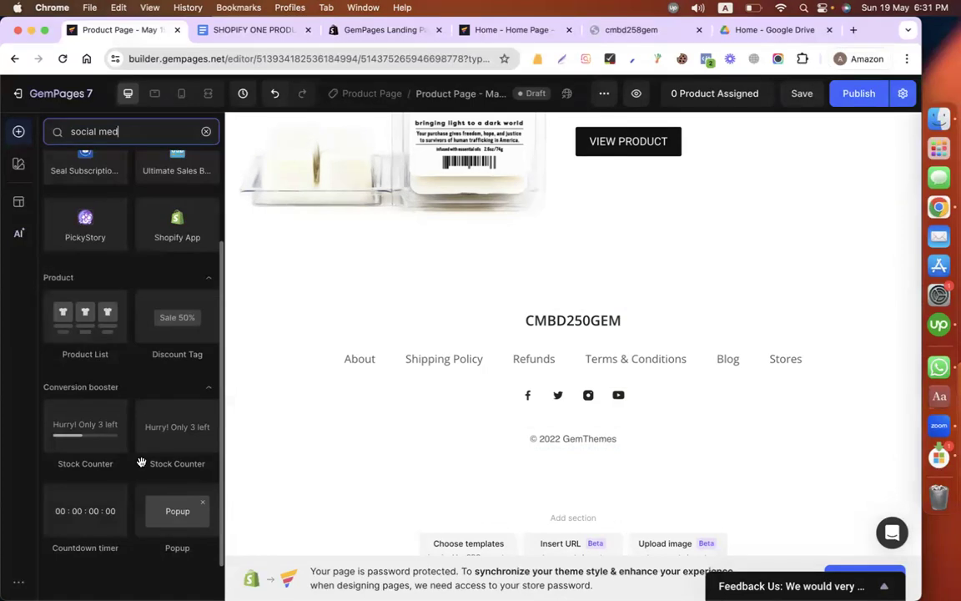
scroll(139, 437, up, 3)
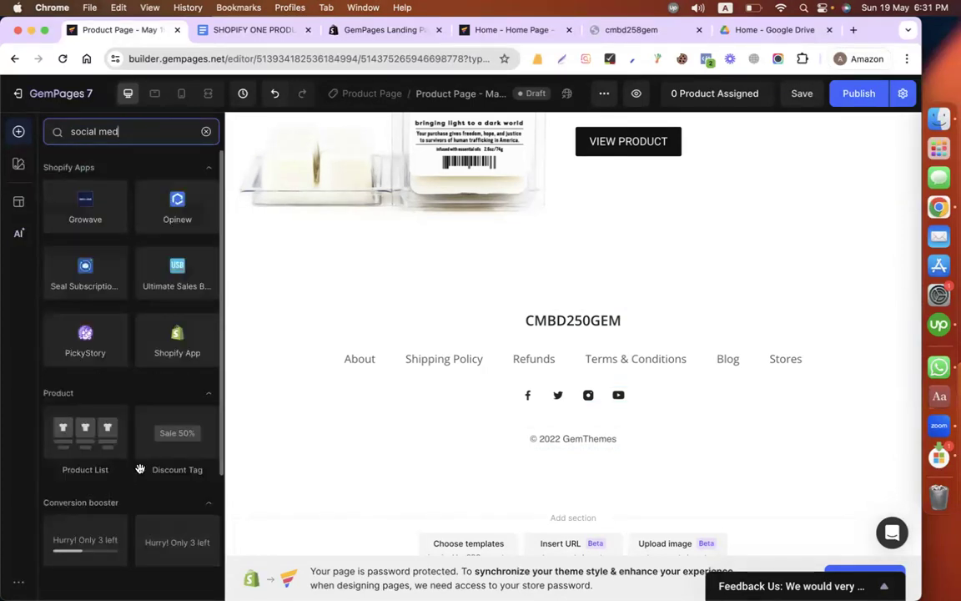
Step: Open the footer Facebook icon's source URL for editing and copy the Codemanbd page's address from Facebook
click(526, 399)
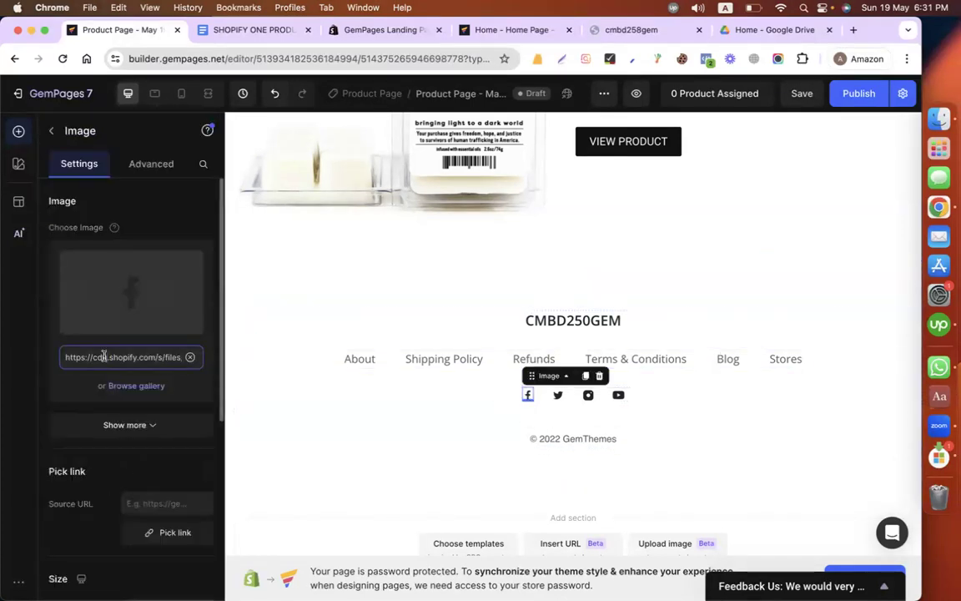
scroll(131, 477, down, 2)
click(125, 421)
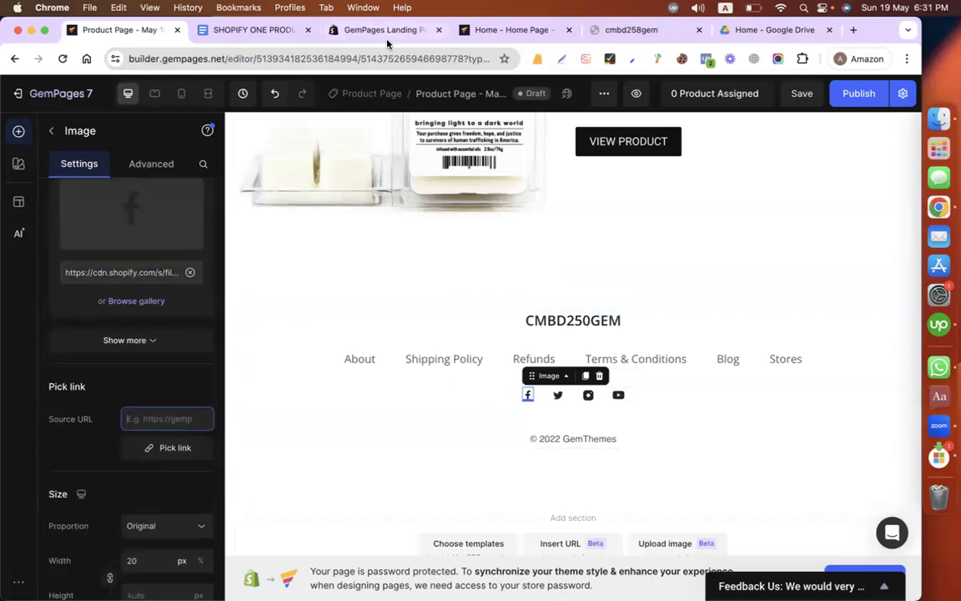
key(ctrl+Left)
click(69, 387)
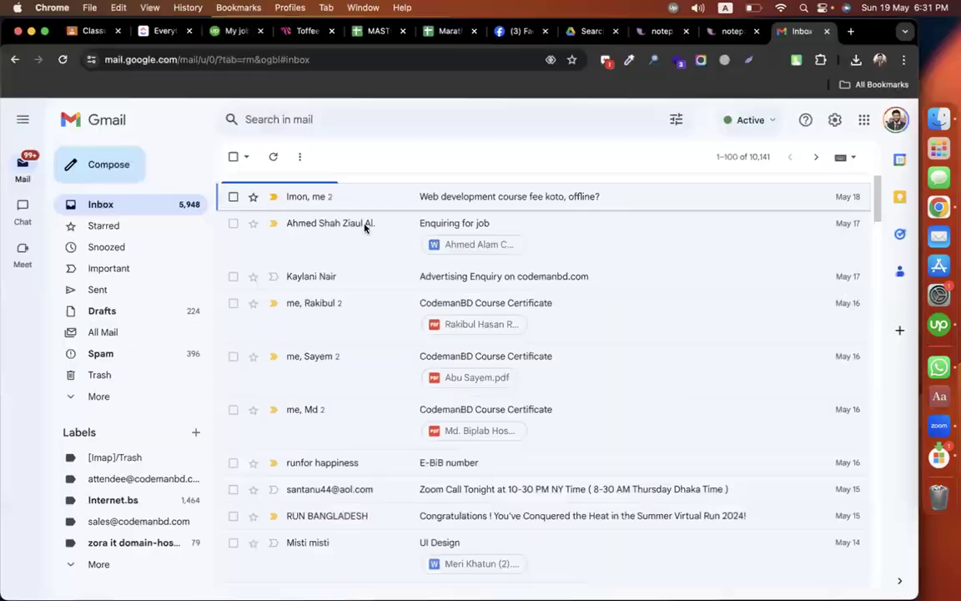
click(513, 30)
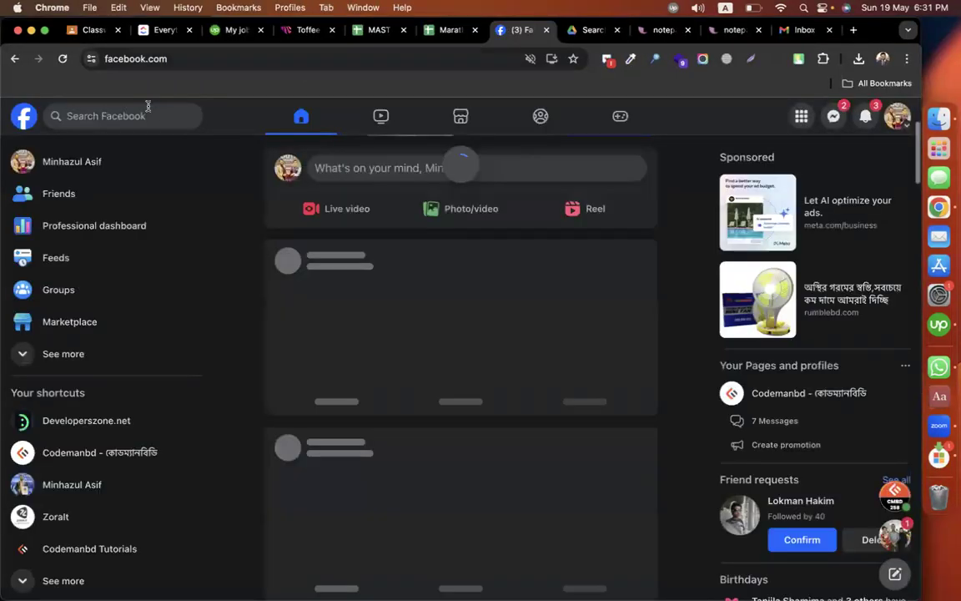
click(148, 108)
click(111, 193)
click(112, 117)
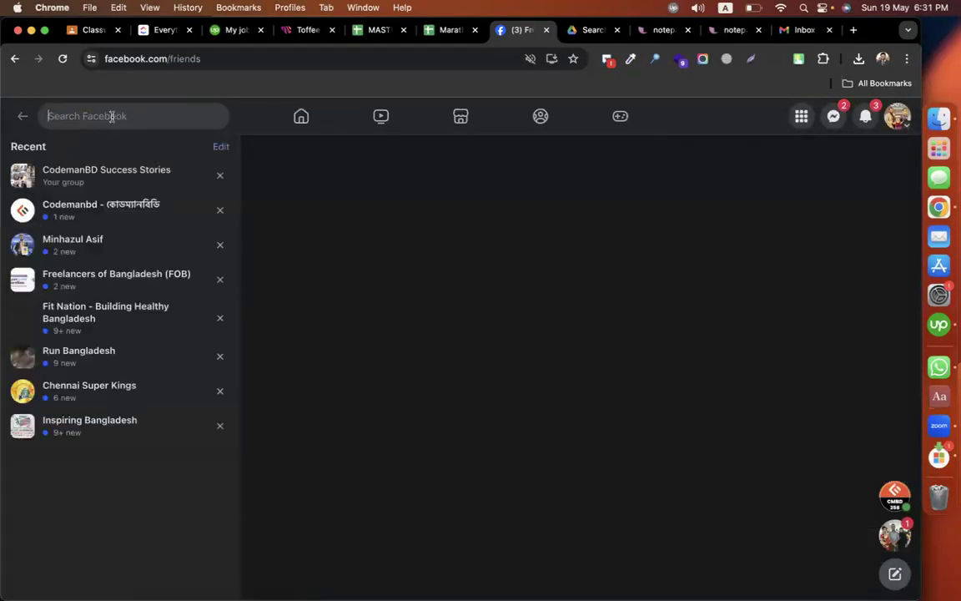
click(109, 213)
click(252, 57)
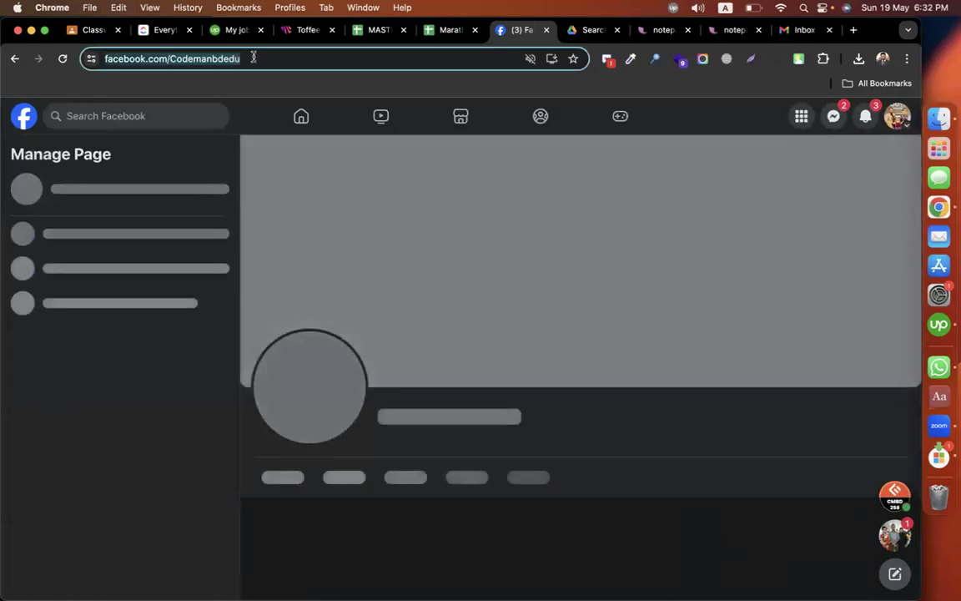
Step: Back in the GemPages editor, set the Facebook icon's source URL to the copied facebook.com/Codemanbdedu address
key(ctrl+Right)
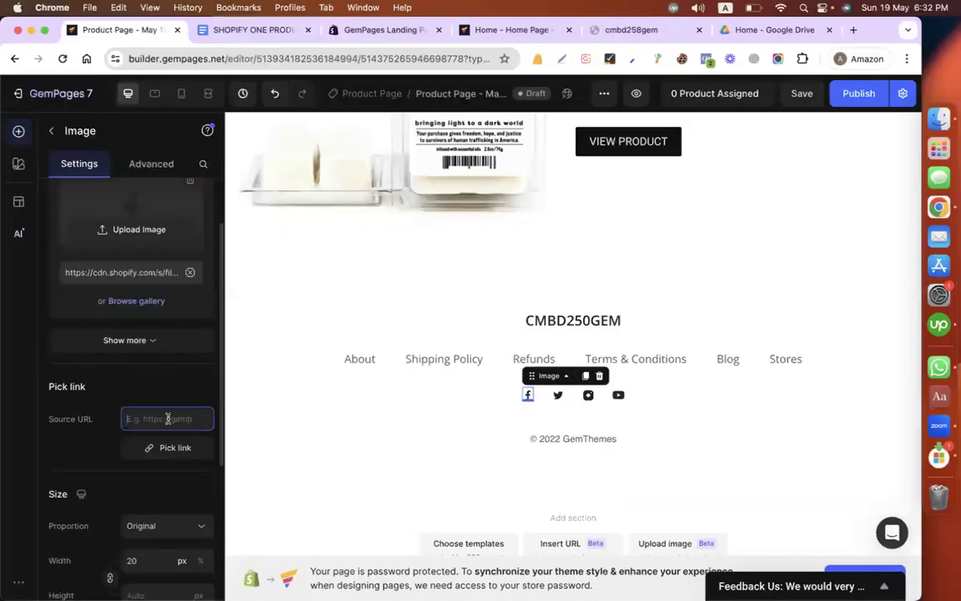
key(super+v)
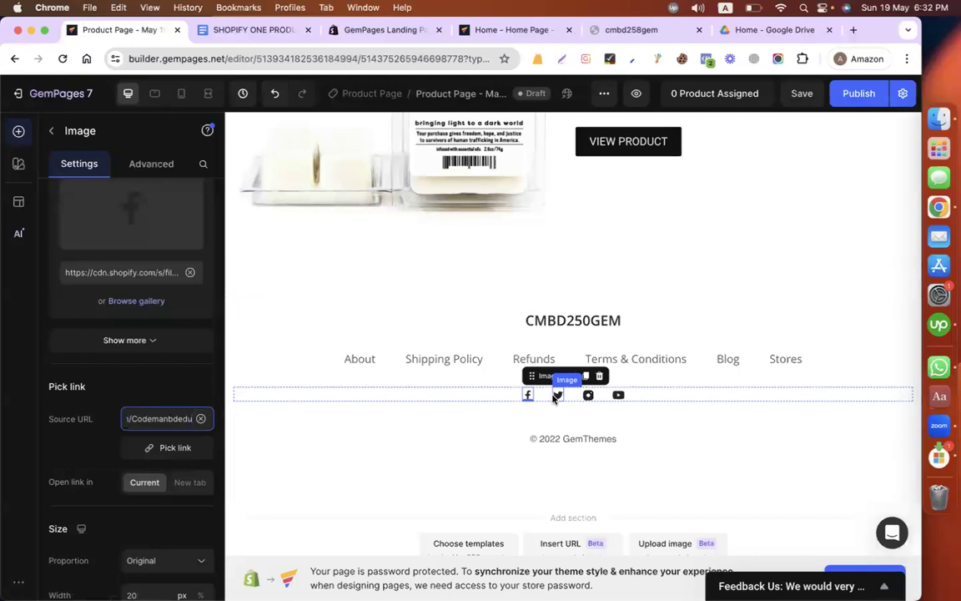
click(716, 309)
Step: Change the year in the footer's copyright line to 2024
click(566, 441)
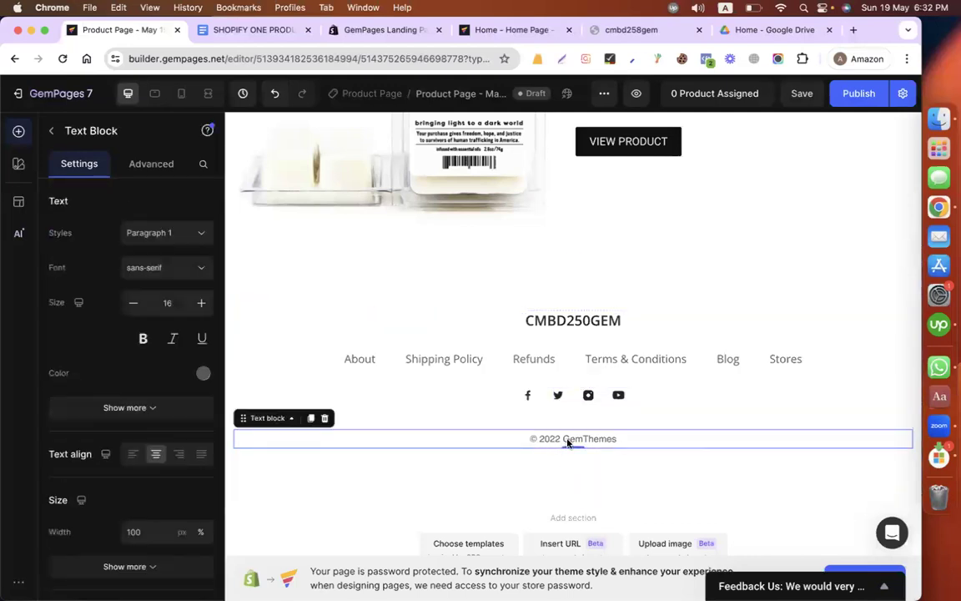
click(559, 442)
triple_click(559, 442)
click(559, 443)
double_click(558, 439)
text(2024)
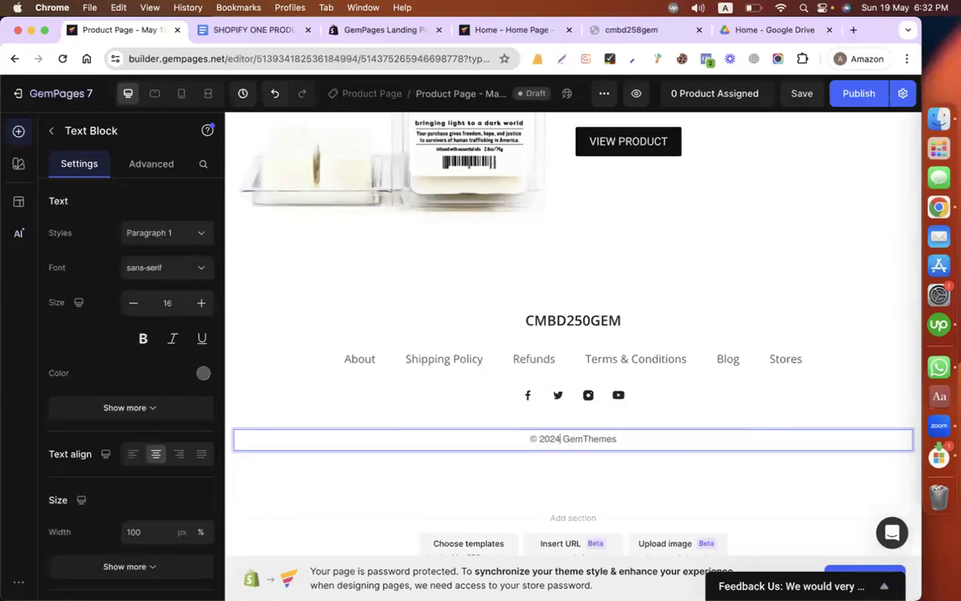
click(580, 347)
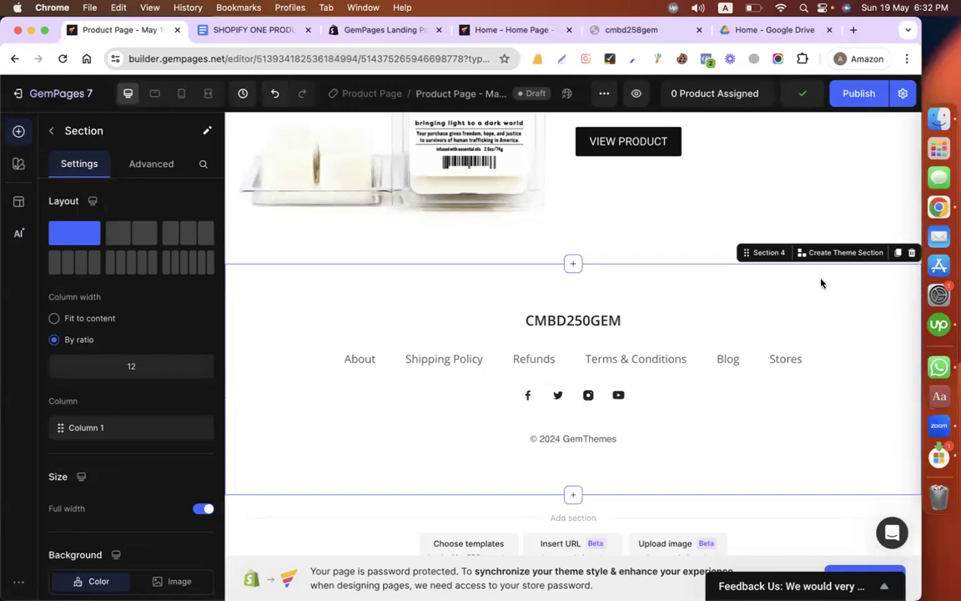
click(821, 253)
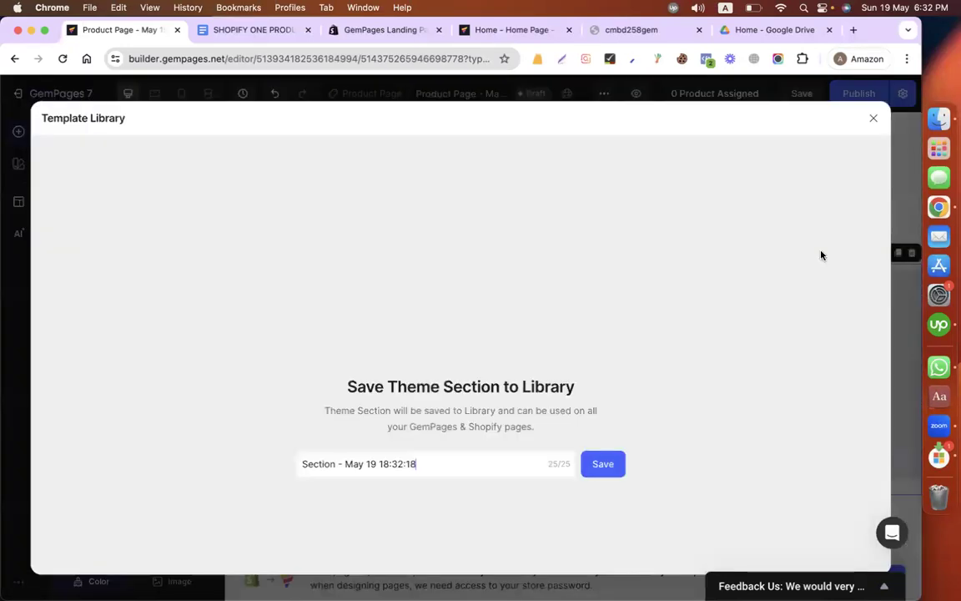
click(443, 471)
key(super+a)
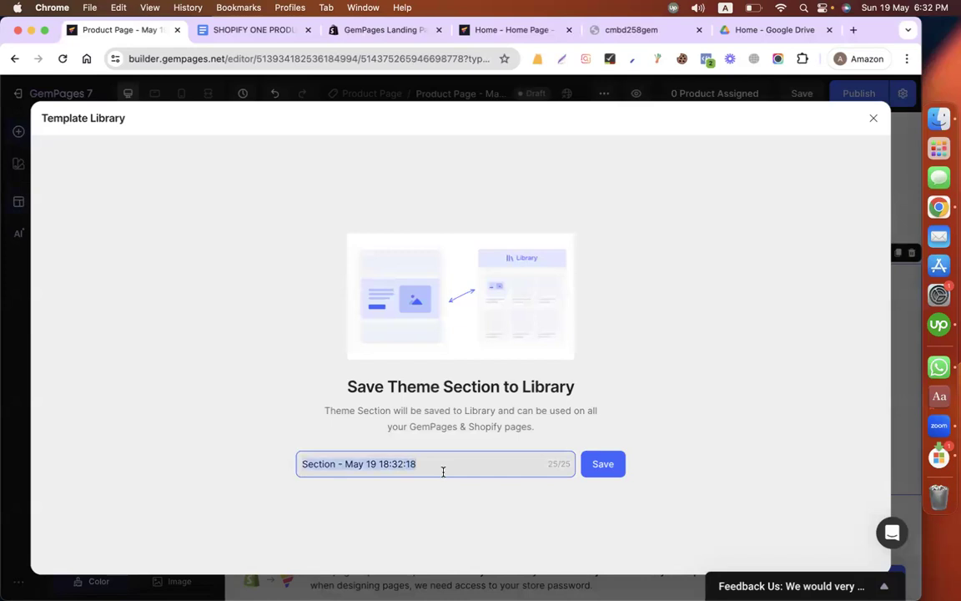
click(872, 118)
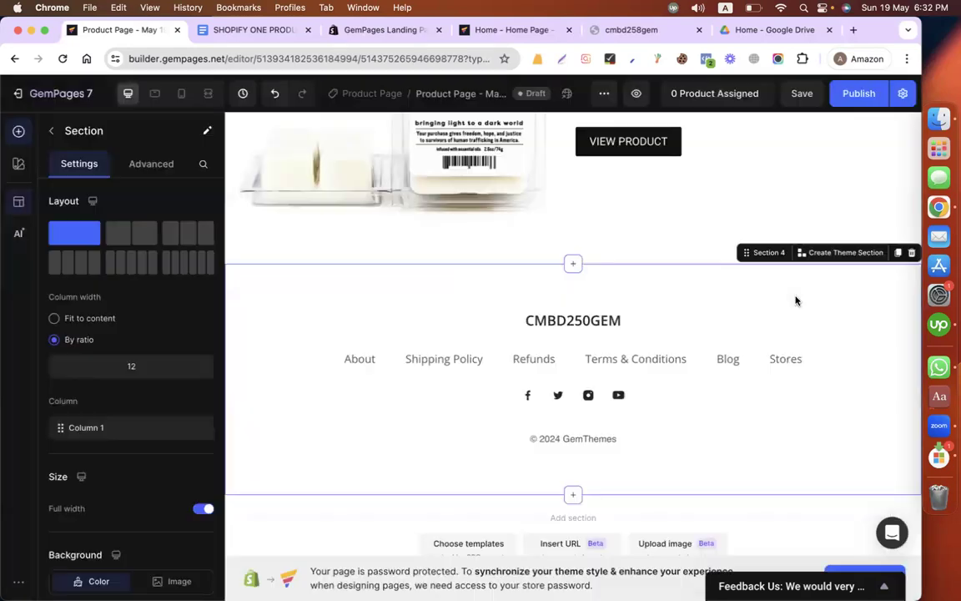
Step: Save the footer section to the library as a theme section named "footer" and return to the page
click(839, 252)
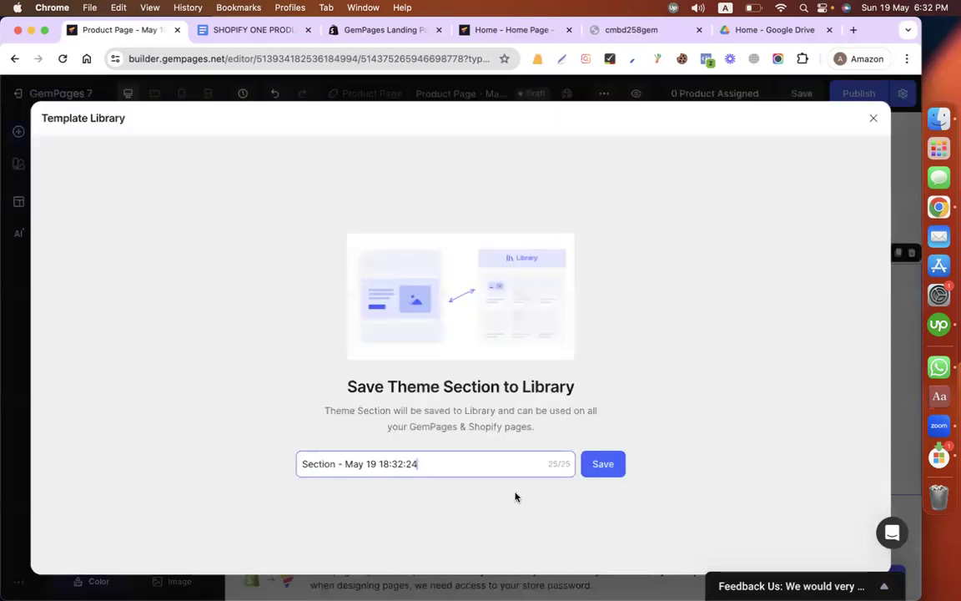
click(449, 462)
key(super+shift+a)
key(Escape)
key(super+a)
text(foo)
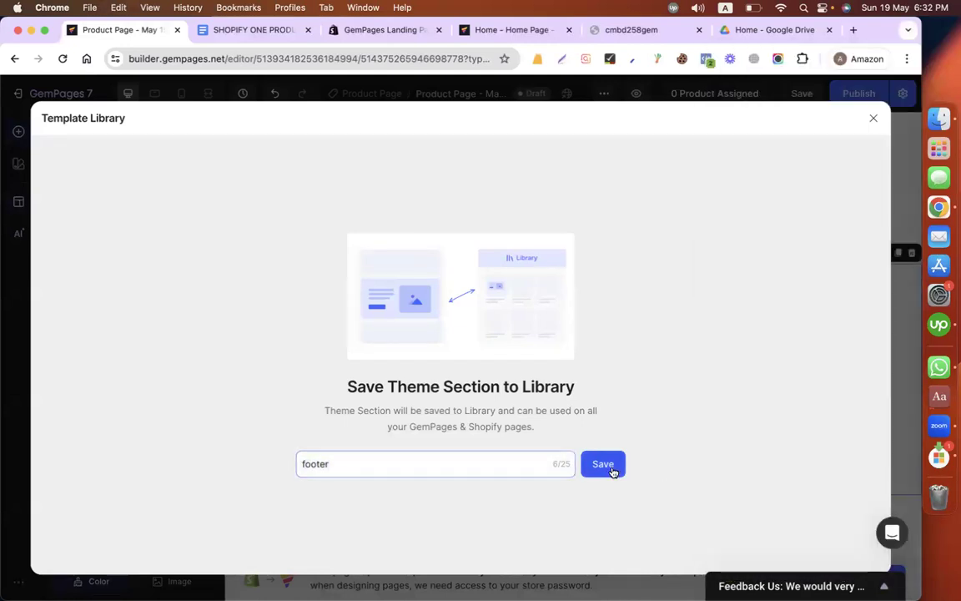
click(610, 467)
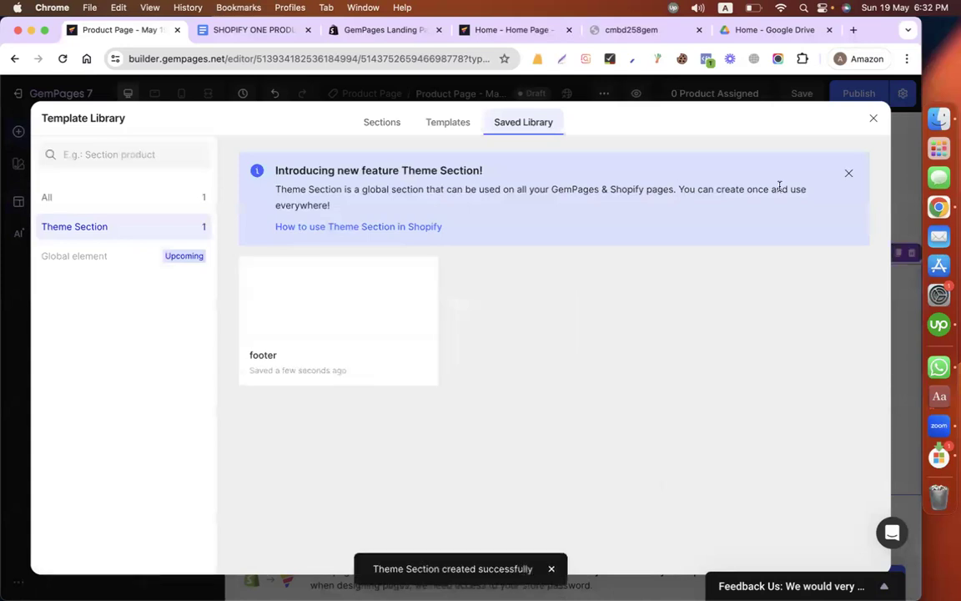
click(872, 122)
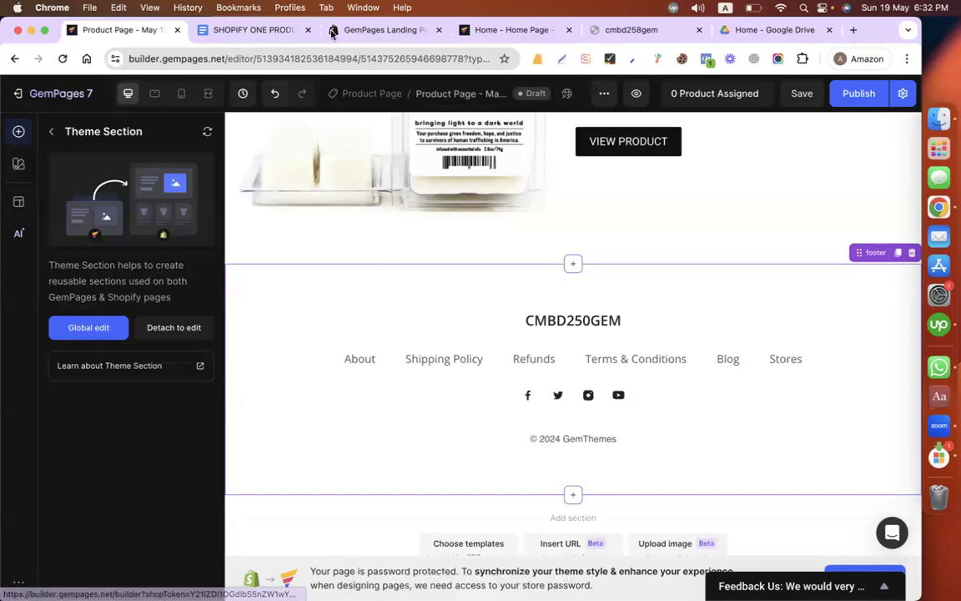
Step: Open the page title for renaming and copy the "Cedar + Tobacco Wax Melt" heading from the SHOPIFY ONE PRODUCT STORE document in Google Docs
scroll(436, 274, up, 10)
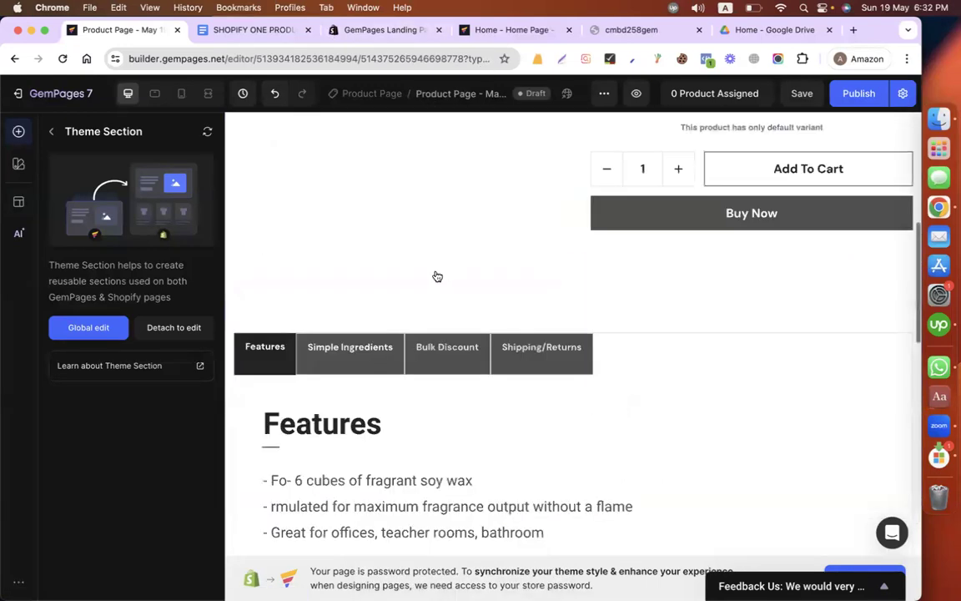
scroll(437, 276, up, 5)
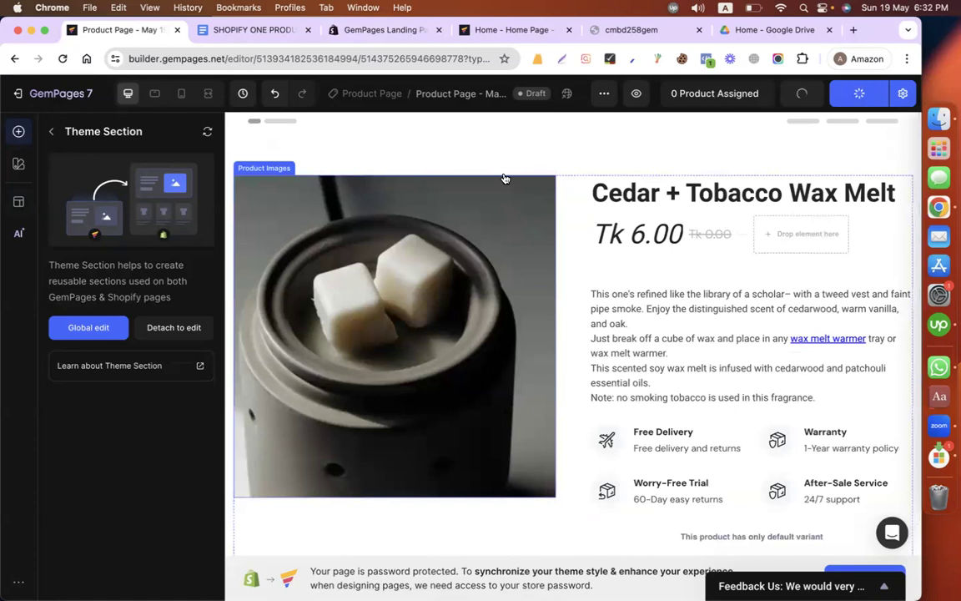
click(423, 94)
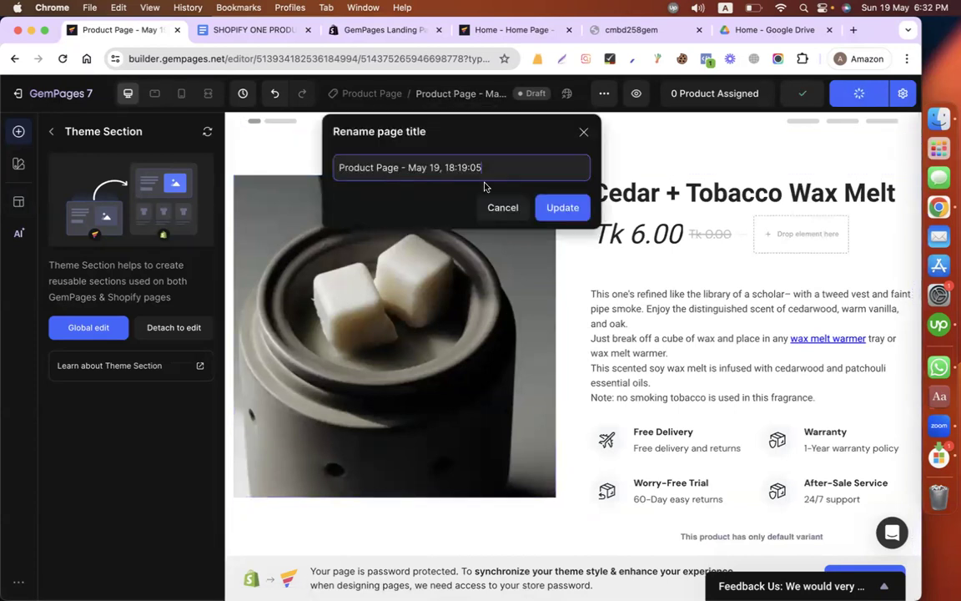
click(268, 32)
scroll(401, 265, up, 10)
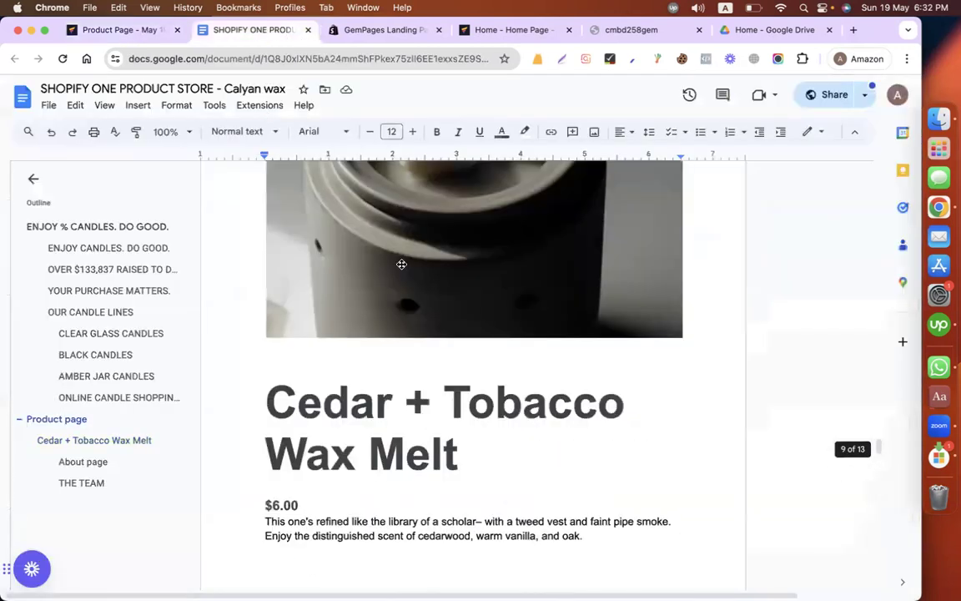
scroll(401, 265, down, 3)
click(462, 370)
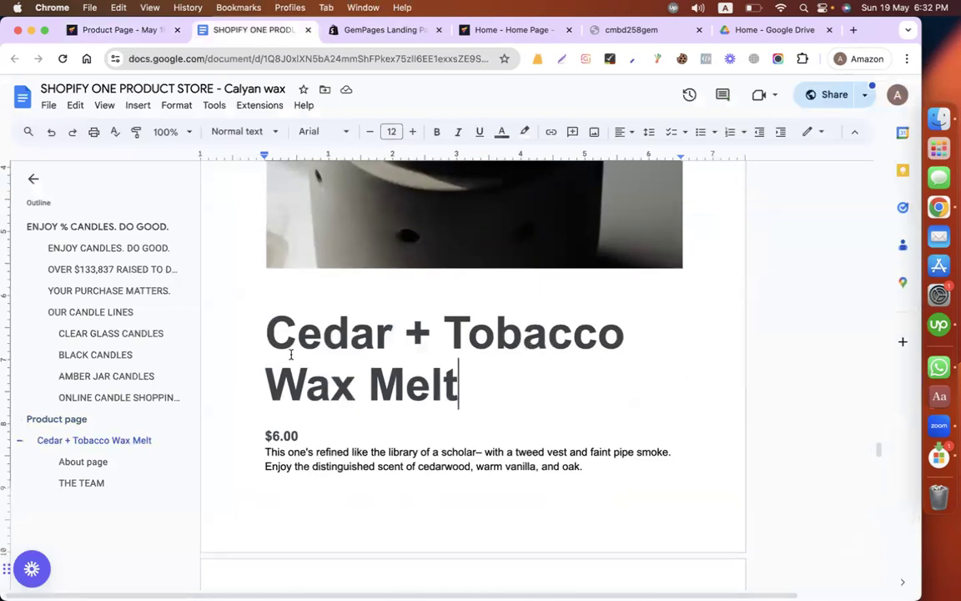
triple_click(218, 335)
key(super+c)
Step: Back in the GemPages editor, rename the page to "Cedar + Tobacco Wax Melt"
click(123, 30)
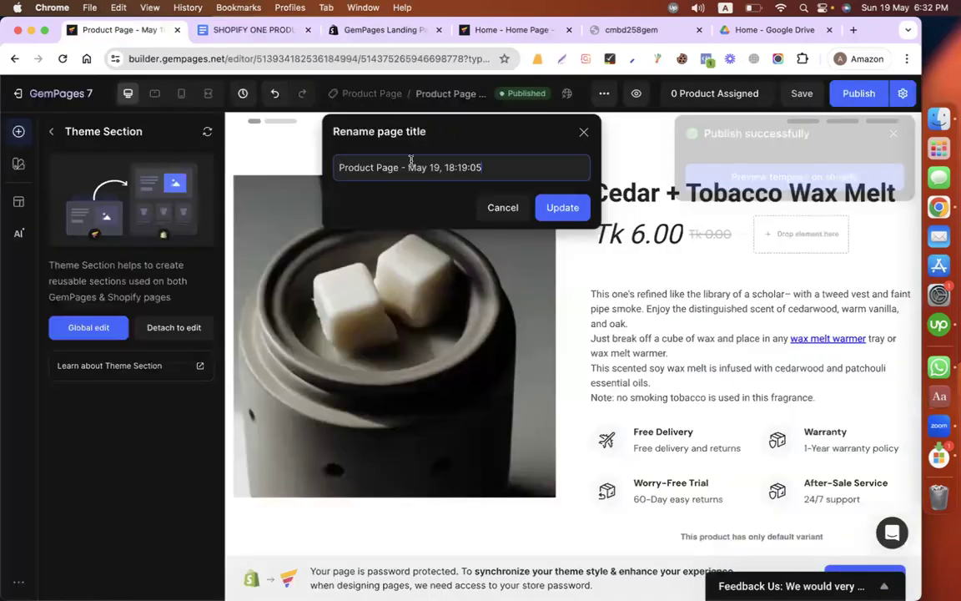
key(super+a)
key(super+v)
click(557, 209)
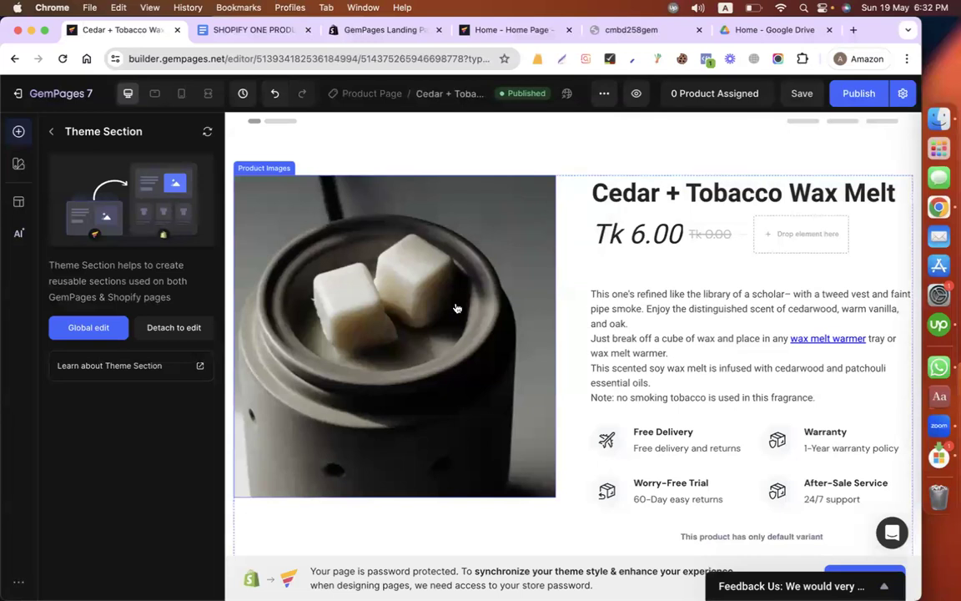
click(707, 96)
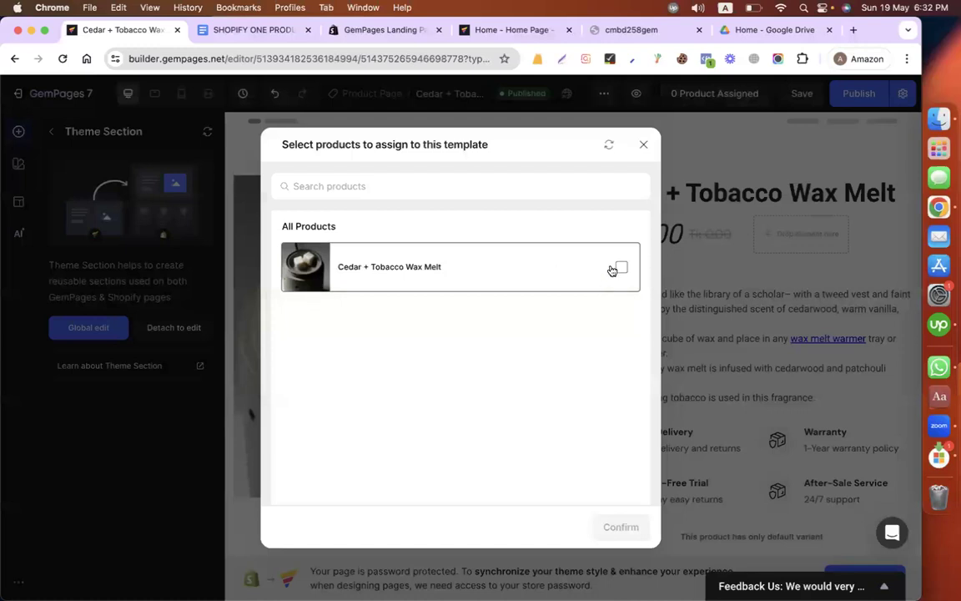
click(619, 268)
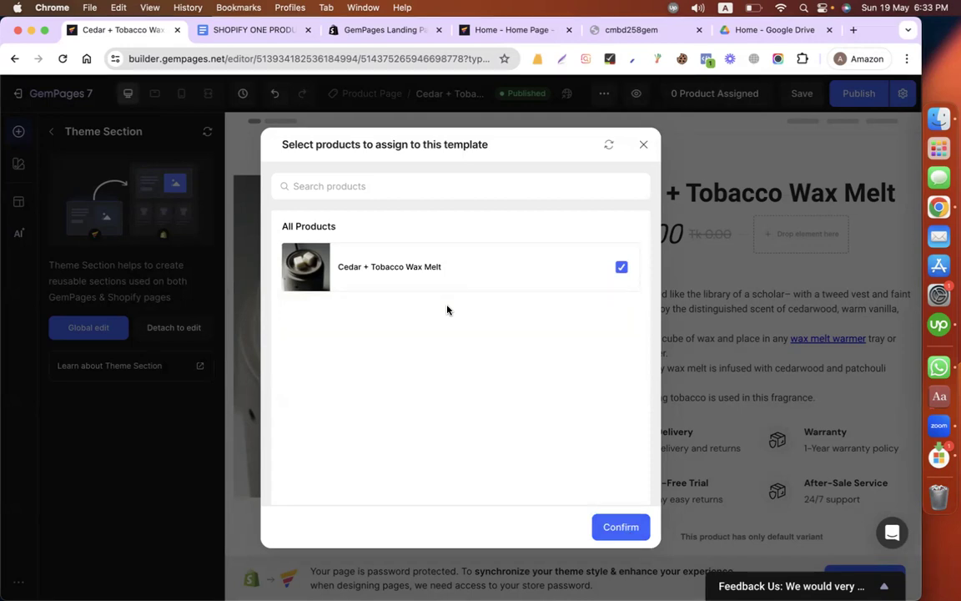
click(644, 147)
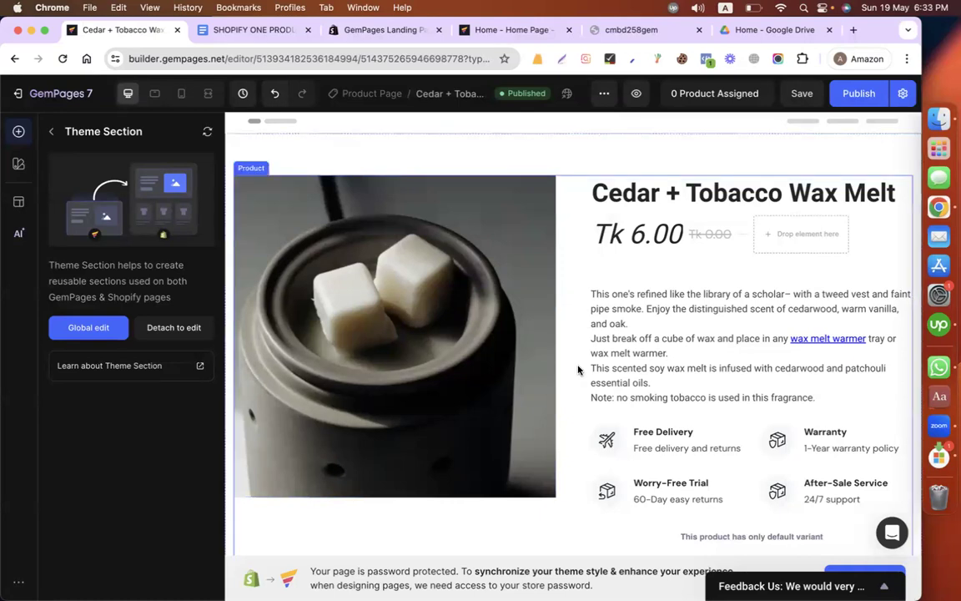
Step: Review the page from the product details through the feature tabs to the image section above the footer
scroll(577, 368, down, 10)
scroll(465, 335, up, 3)
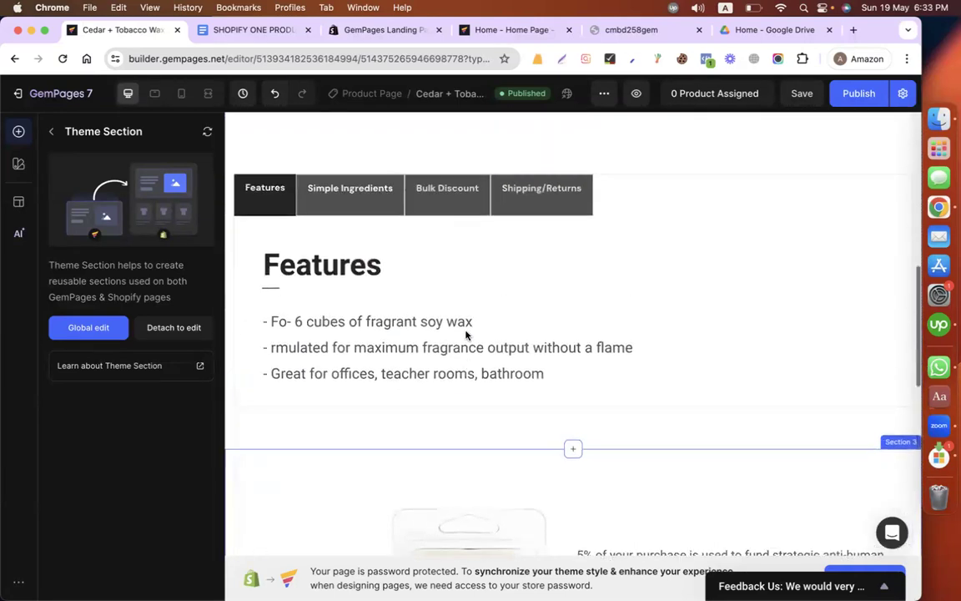
scroll(469, 337, down, 3)
scroll(522, 366, down, 3)
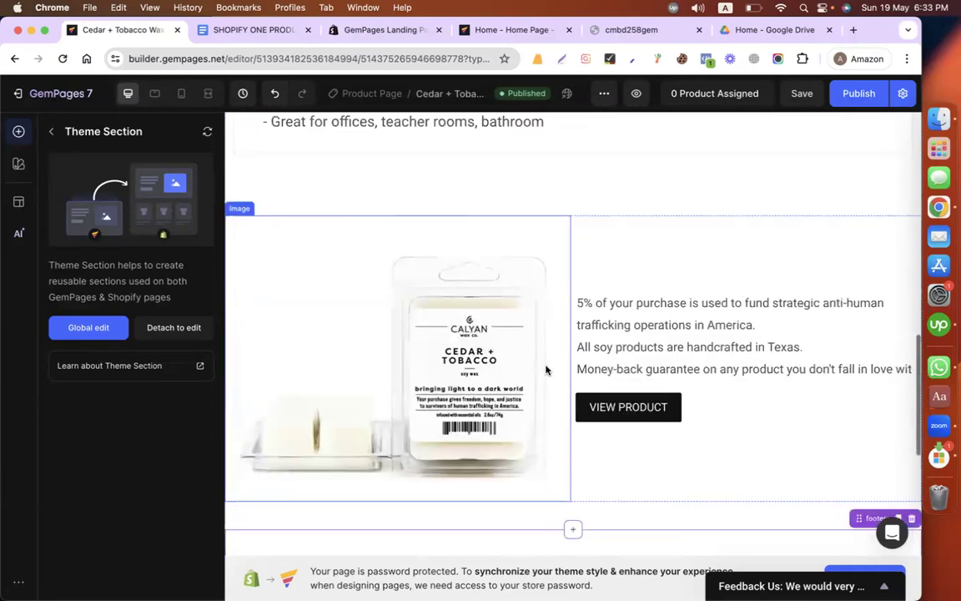
scroll(663, 318, up, 4)
scroll(662, 318, up, 1)
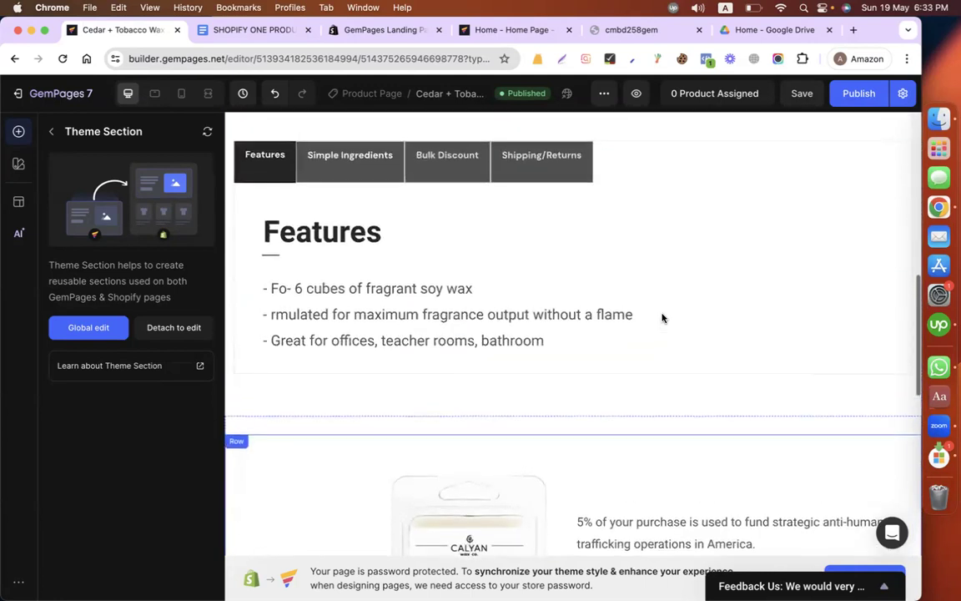
scroll(635, 297, up, 5)
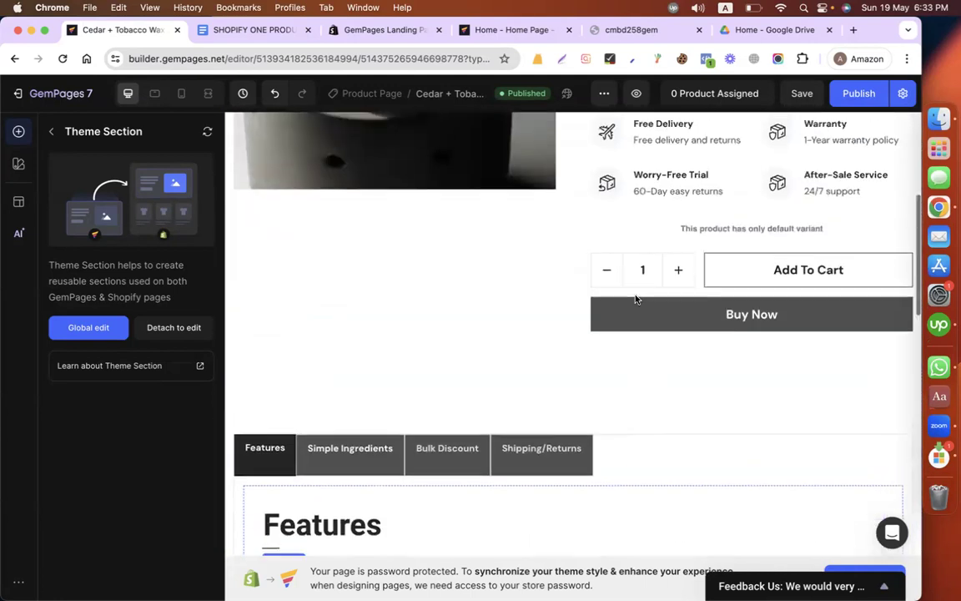
scroll(635, 298, up, 3)
scroll(635, 297, down, 3)
scroll(635, 297, up, 3)
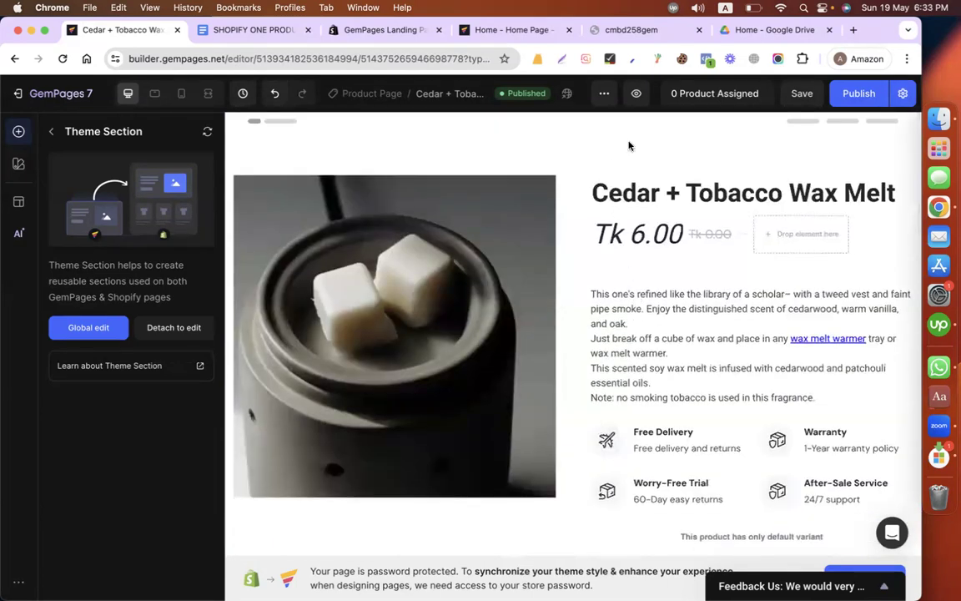
Step: Assign the Cedar + Tobacco Wax Melt product to this template and publish the page
click(693, 94)
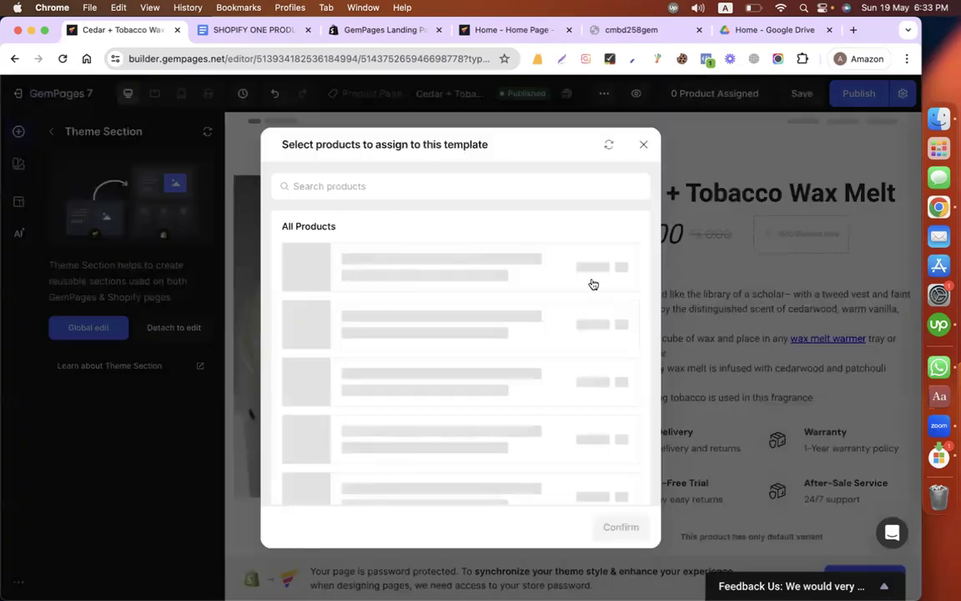
click(621, 267)
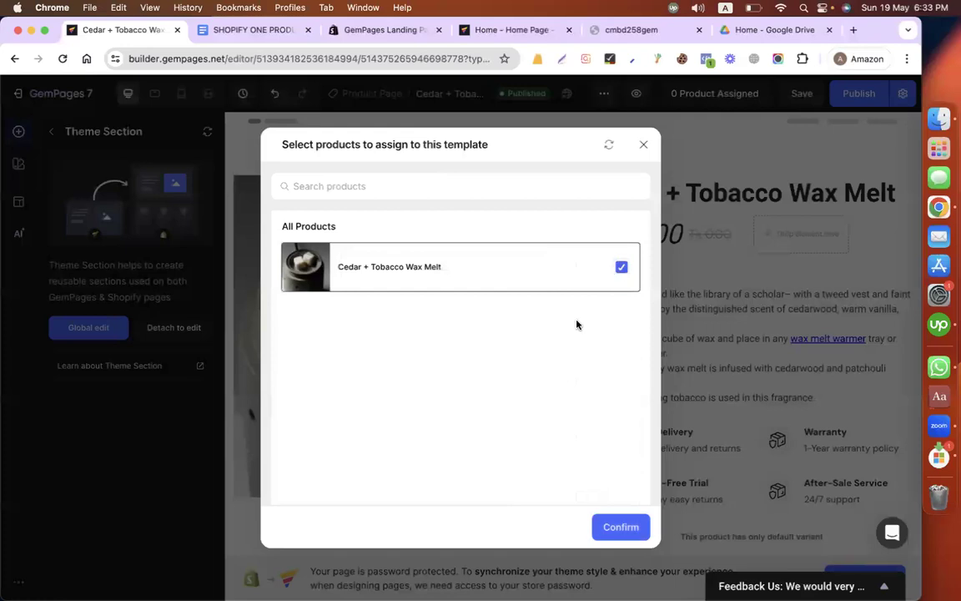
click(620, 526)
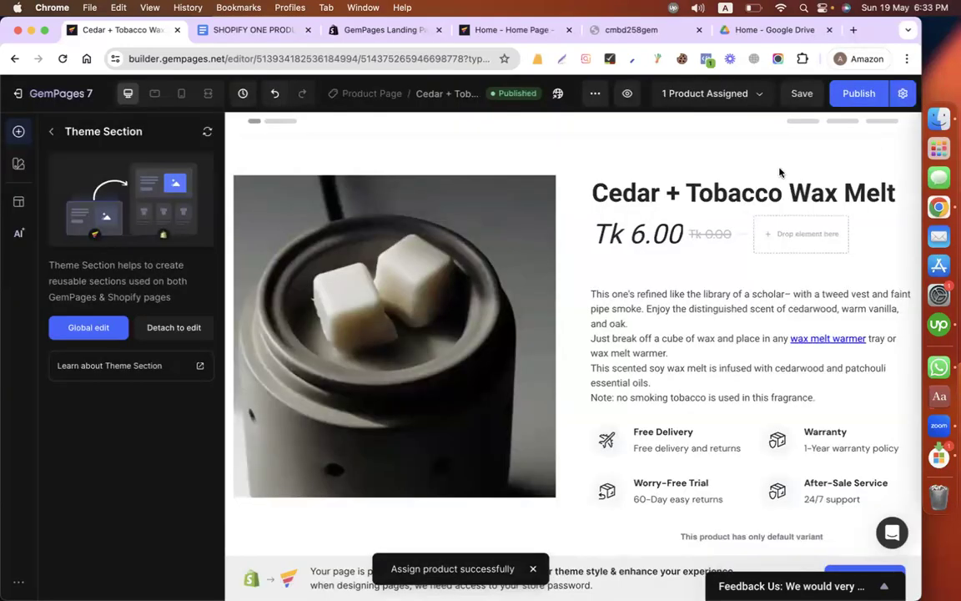
click(841, 100)
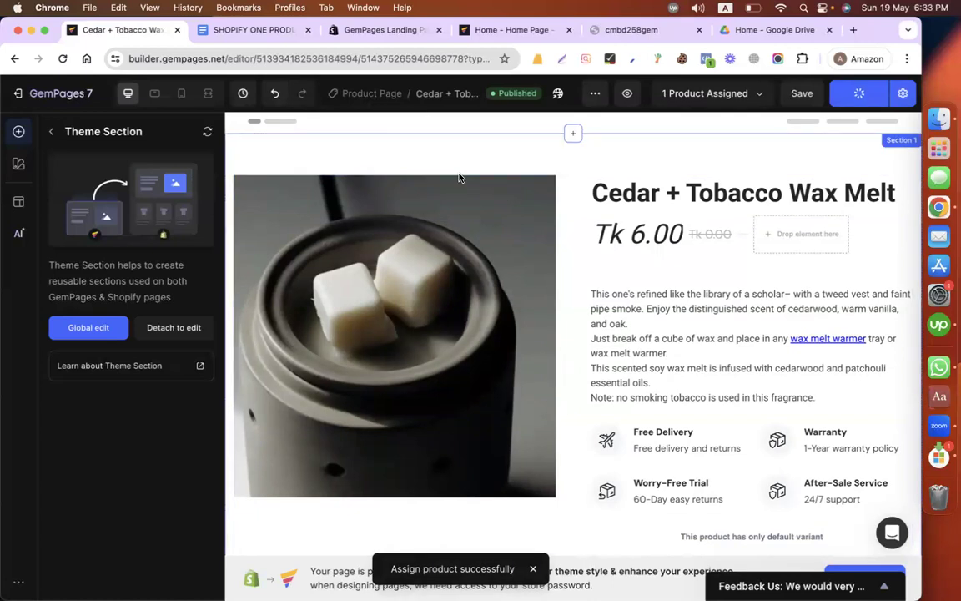
Step: Switch to the cmbd258gem storefront and look over its home page and web address
click(650, 30)
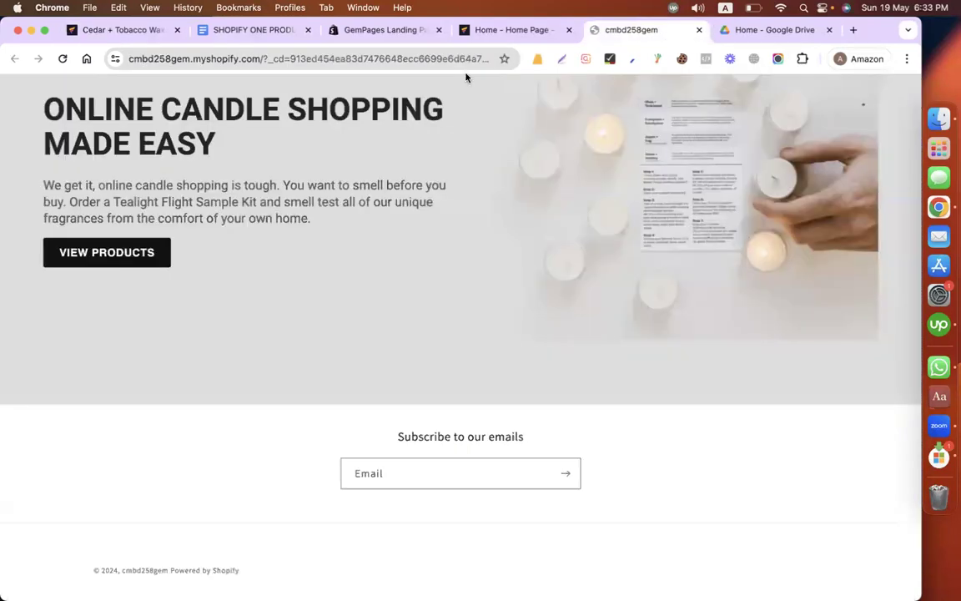
scroll(215, 163, up, 15)
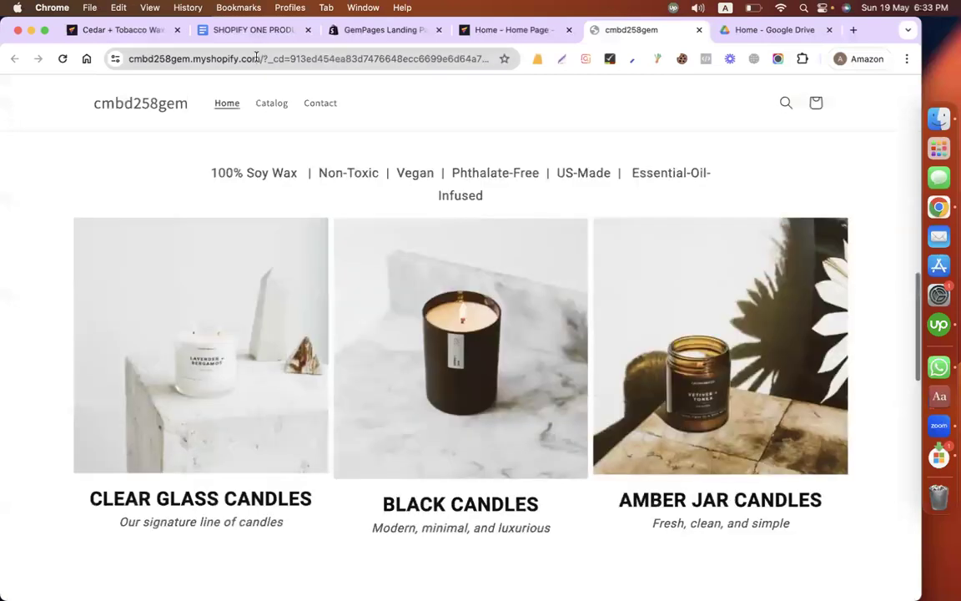
click(257, 57)
Step: Leave the GemPages editor and open the store's product list in the Shopify admin
click(97, 30)
click(34, 90)
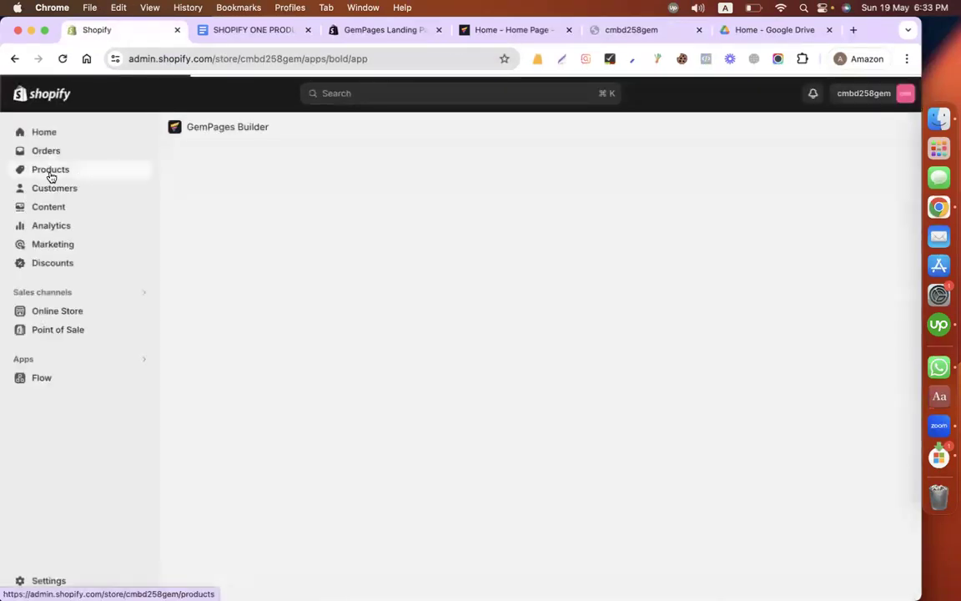
click(50, 171)
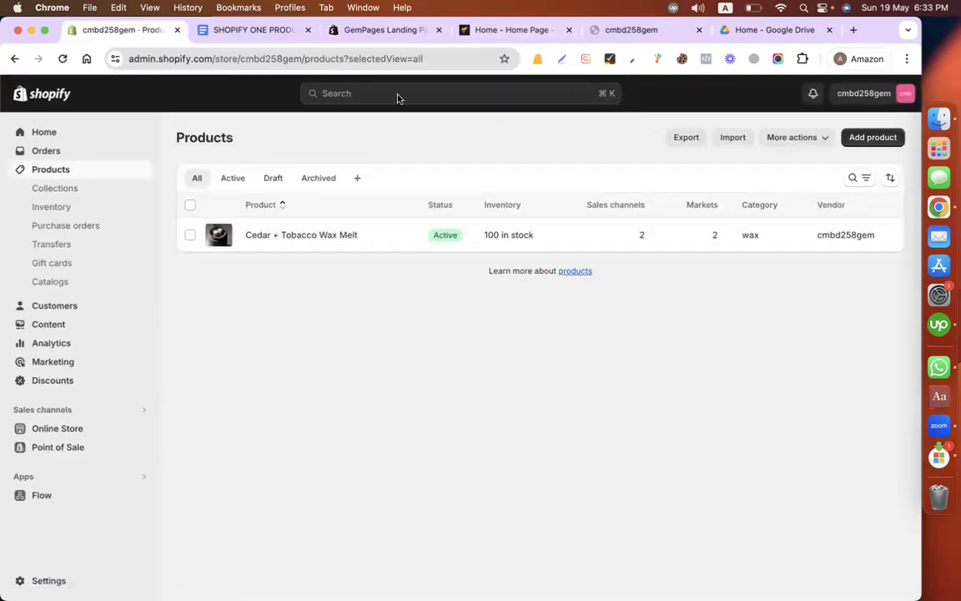
Step: Search Google for "aliexpress" in a new browser tab
click(772, 33)
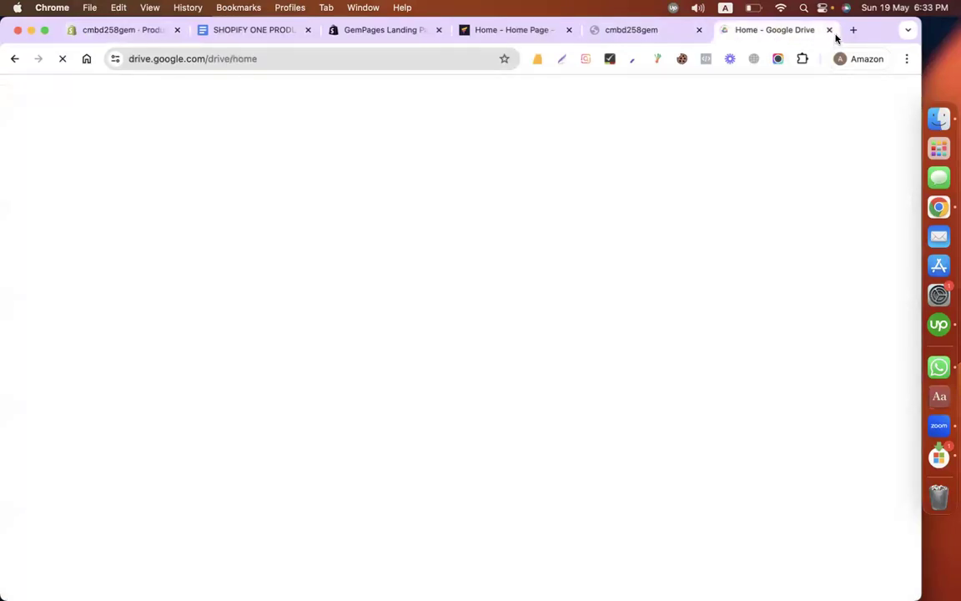
click(852, 30)
text(azl)
key(BackSpace)
key(BackSpace)
key(BackSpace)
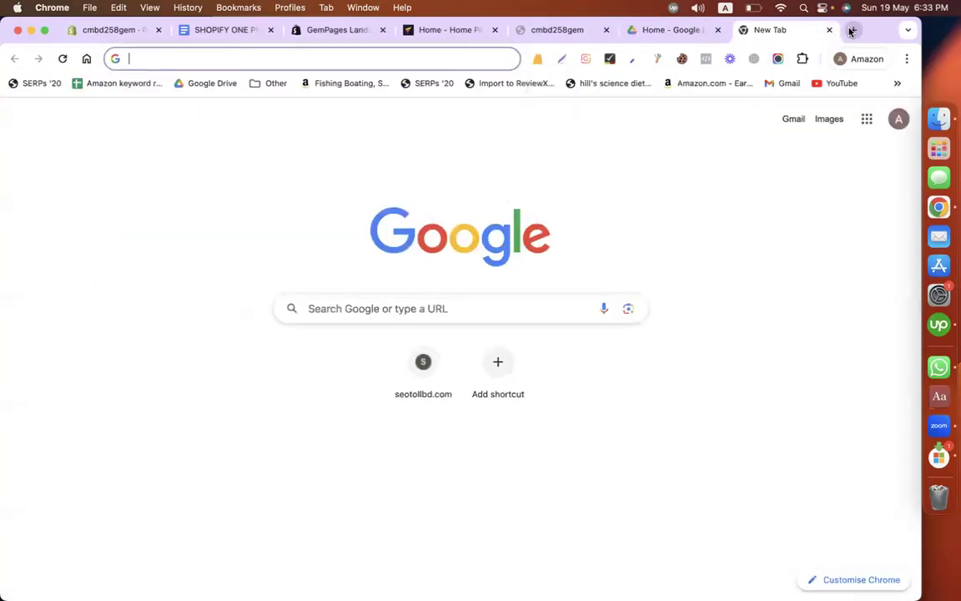
text(ali)
key(Down)
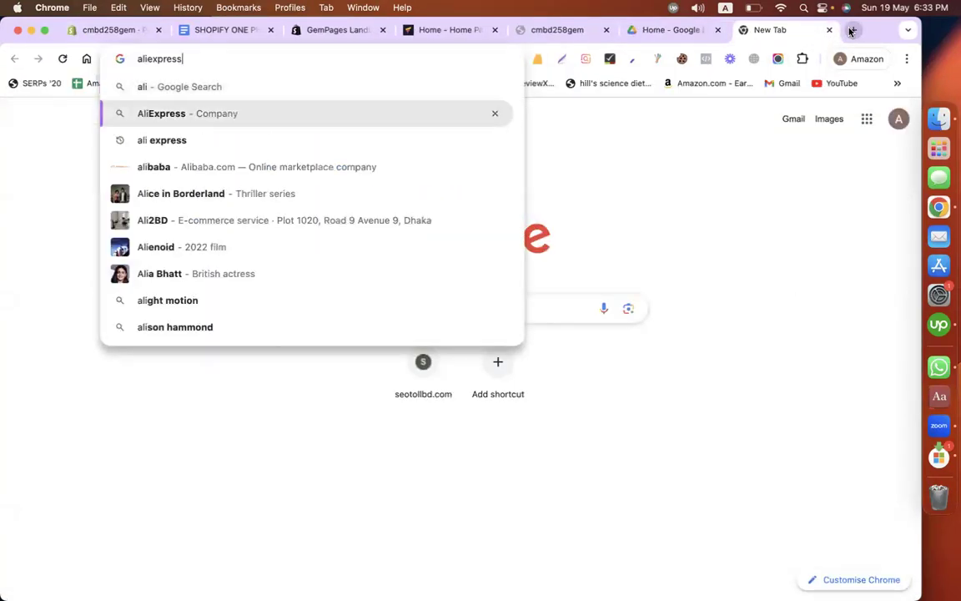
key(Return)
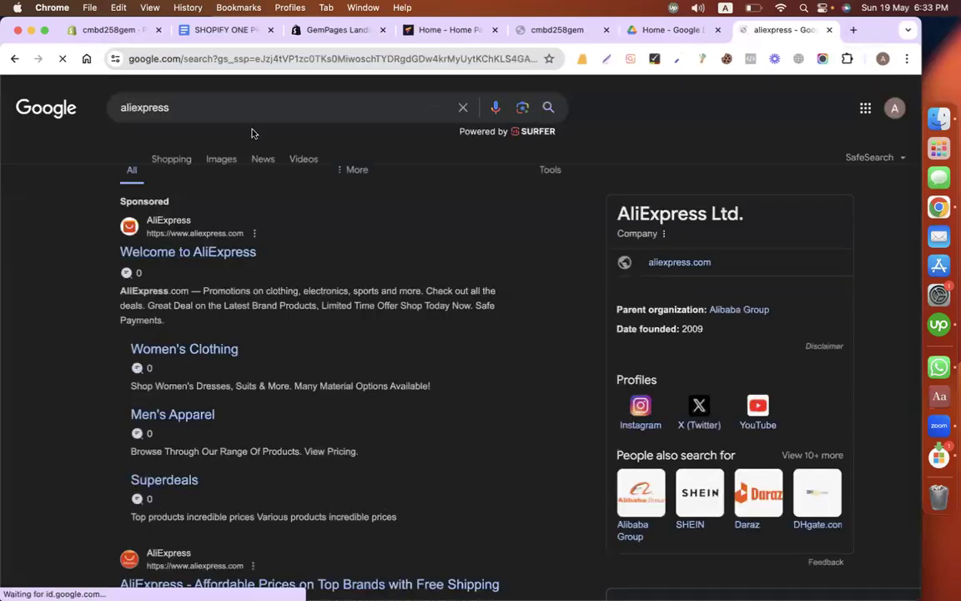
Step: Search Google for "aliexpress men tshirt" and open the AliExpress result Mens T Shirts - Men's Clothing
click(247, 115)
text(me)
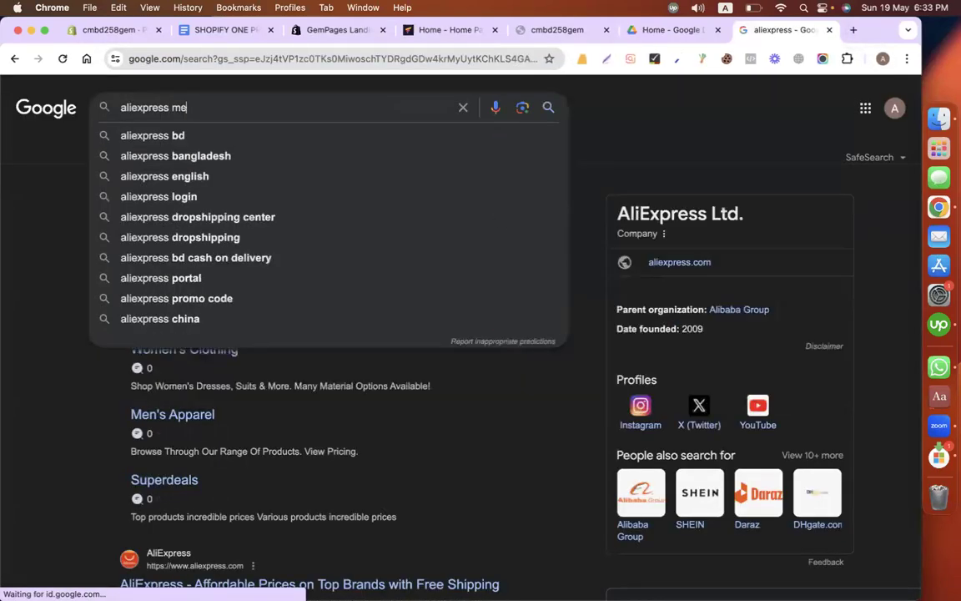
text(n tshirt)
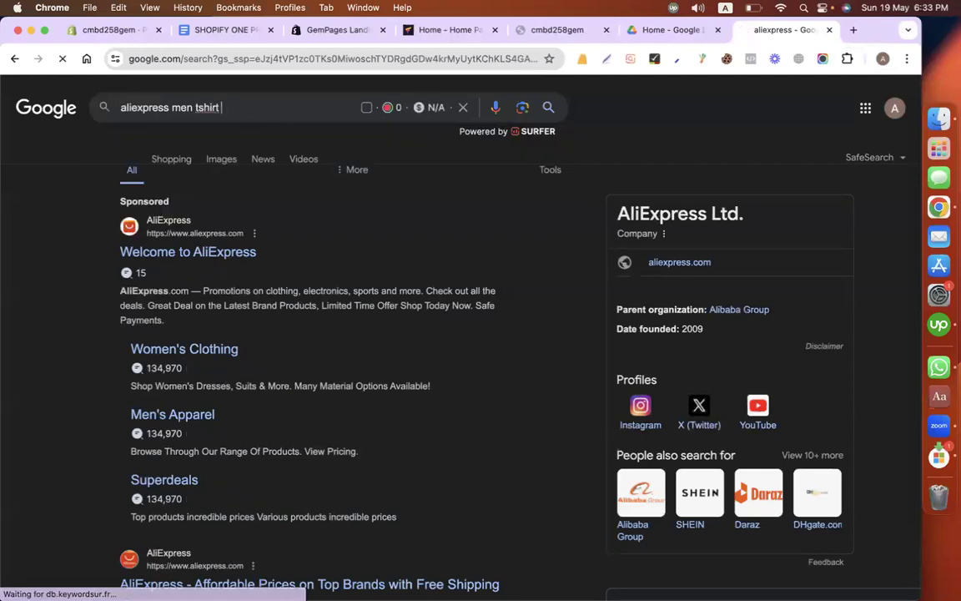
key(Return)
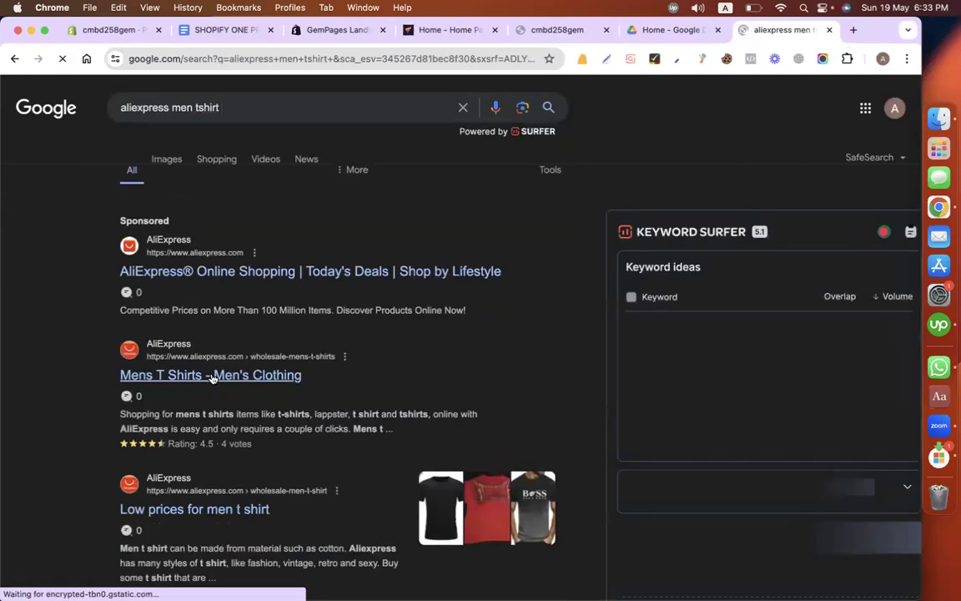
click(212, 375)
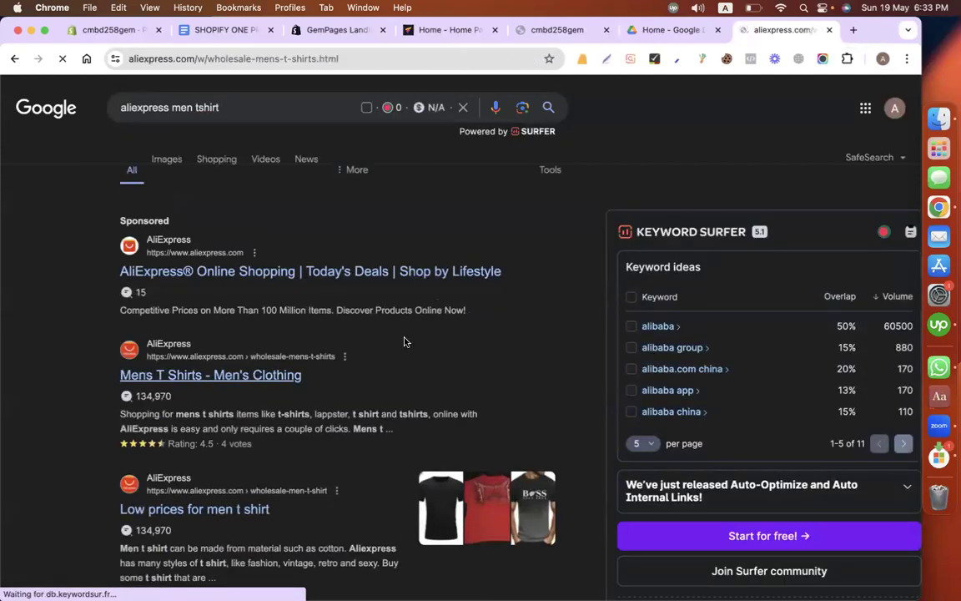
Step: Open the men's summer suit listing from AliExpress, place its tab beside the Shopify admin tab, and look over the product page
click(300, 302)
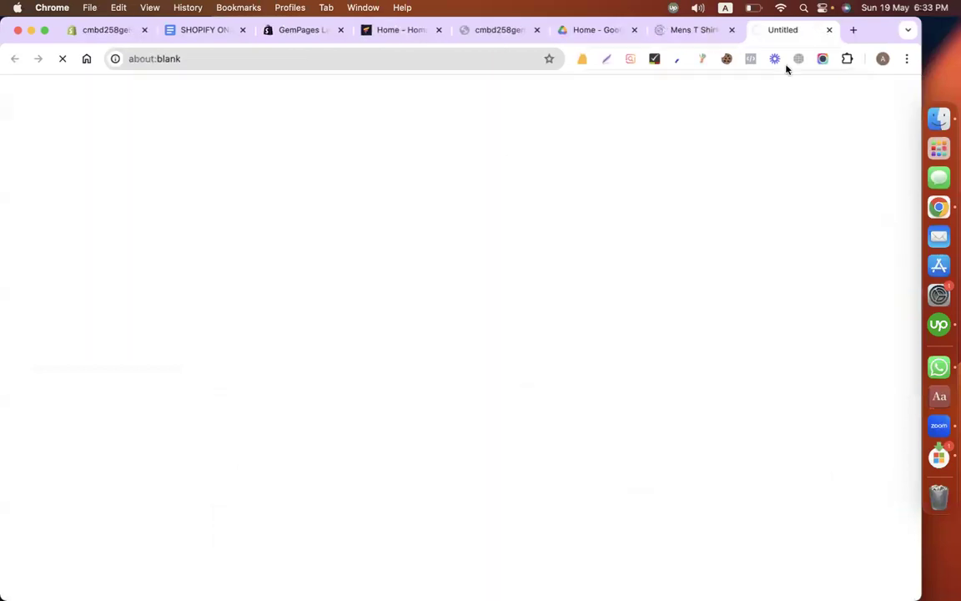
drag(784, 33, 240, 36)
scroll(384, 343, down, 10)
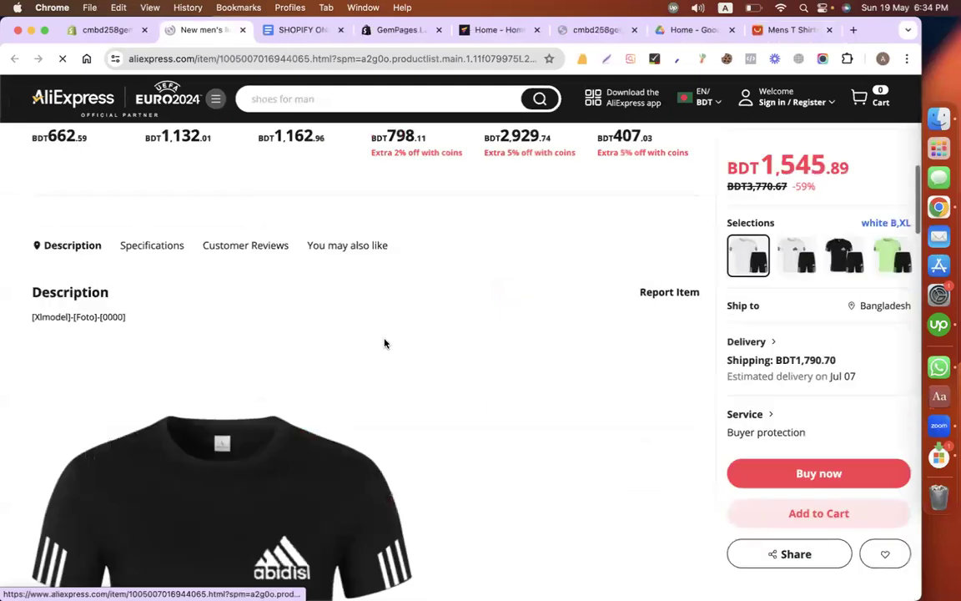
scroll(628, 417, down, 15)
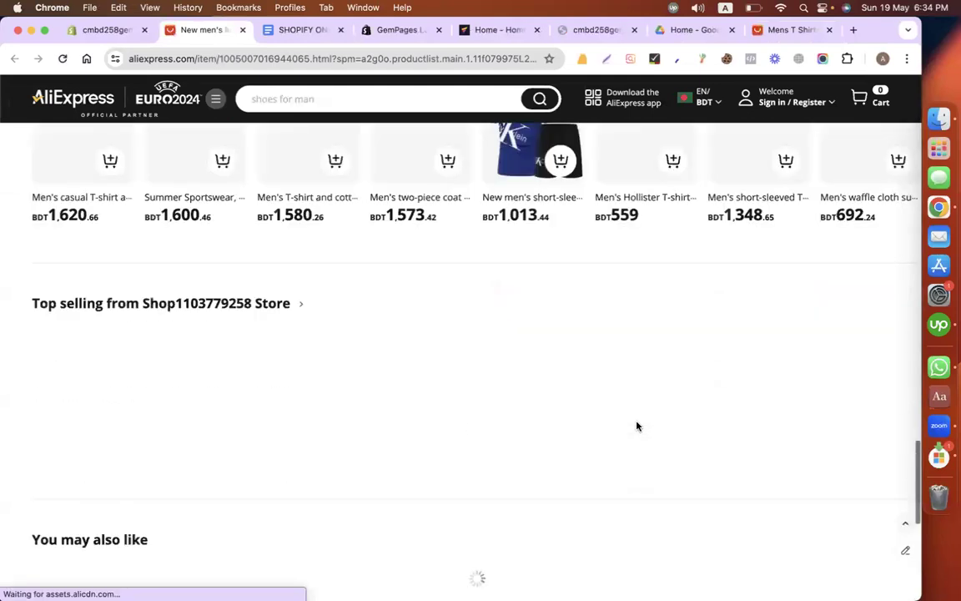
scroll(638, 425, up, 20)
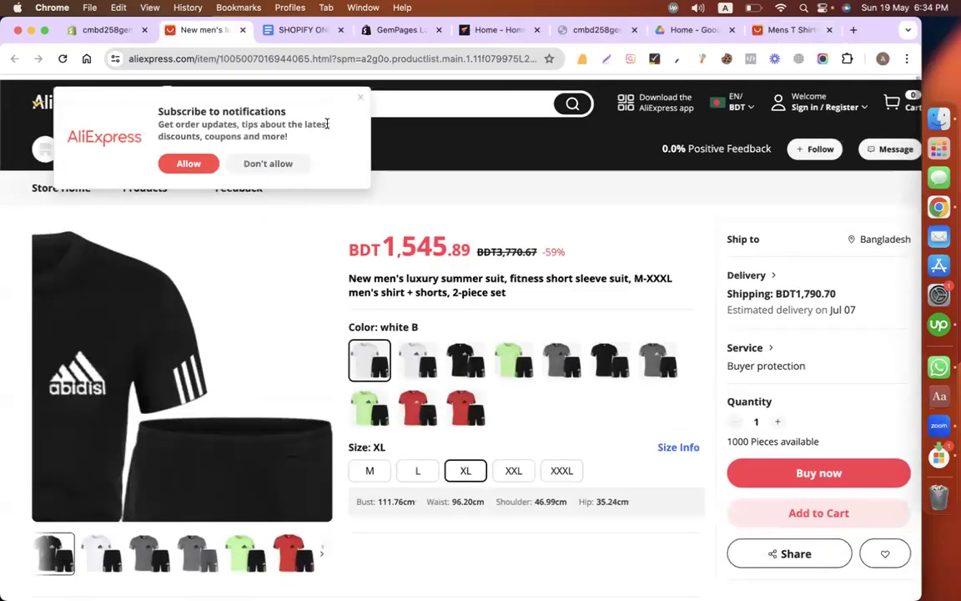
Step: Return to the Shopify admin and open the installed GemPages Builder app
click(92, 32)
click(935, 123)
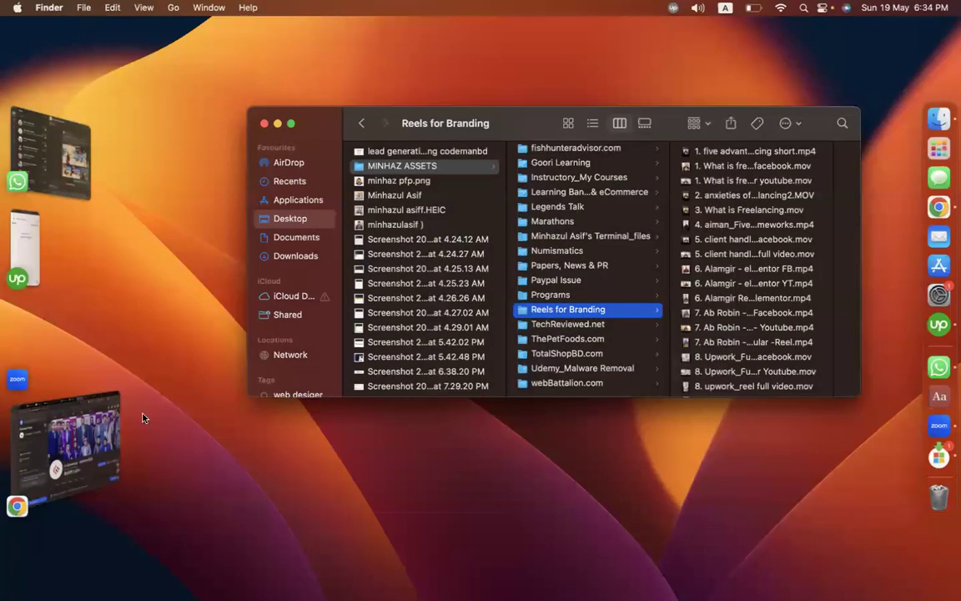
click(102, 438)
key(ctrl+Right)
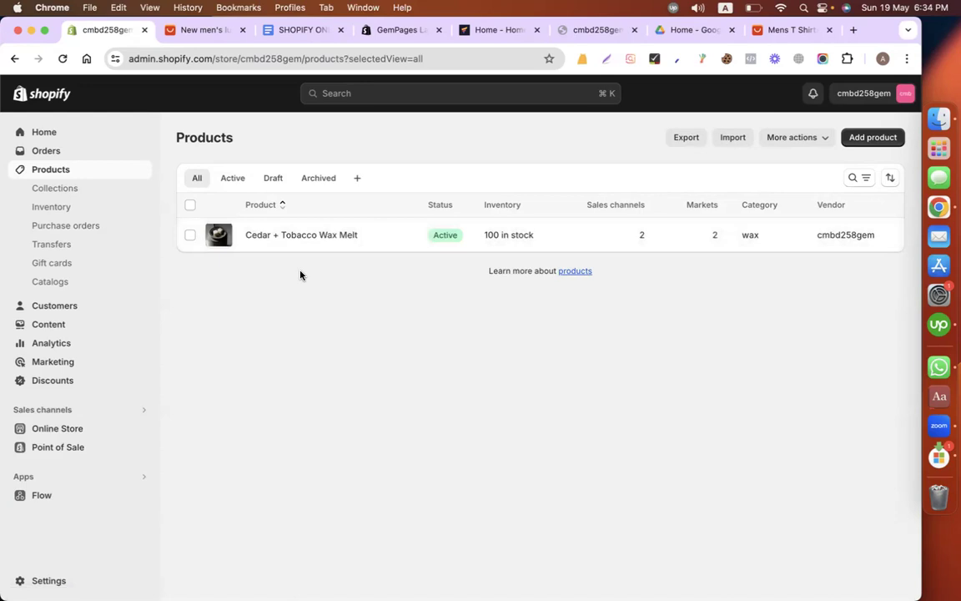
click(140, 478)
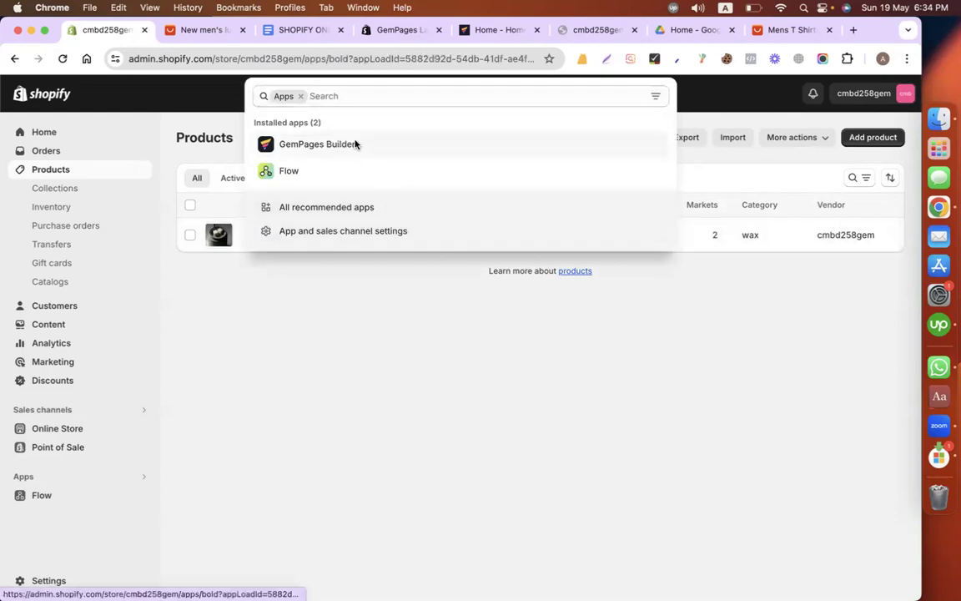
click(355, 143)
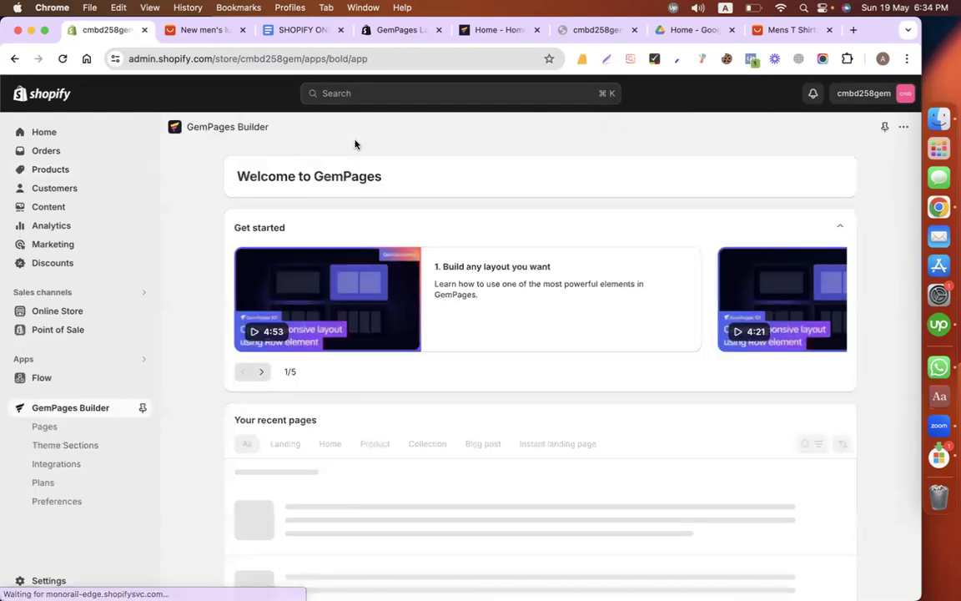
Step: Filter the recent pages to product pages, check the products assigned to the Cedar + Tobacco Wax Melt template, and close the assignment dialog
scroll(497, 292, down, 3)
scroll(497, 292, up, 2)
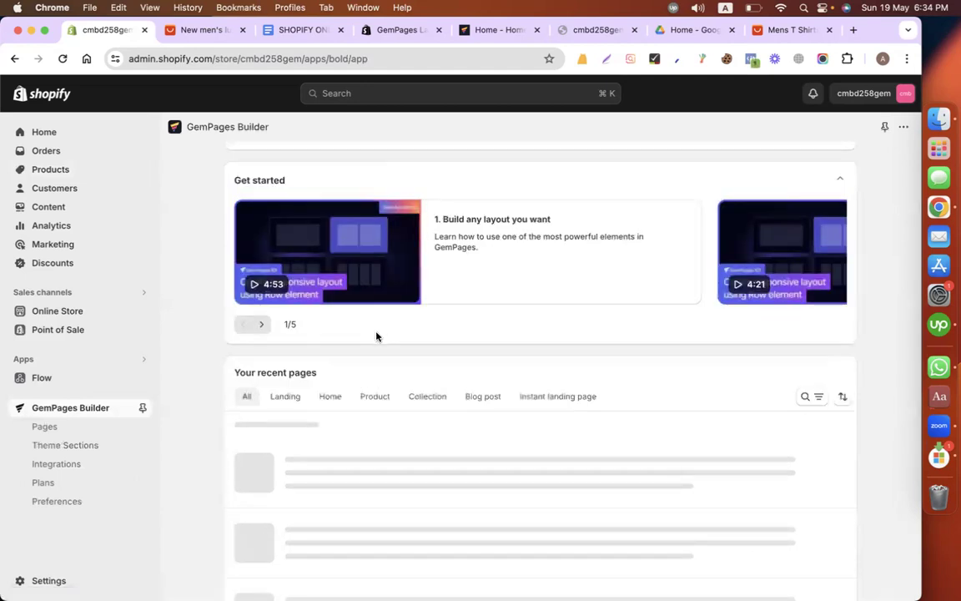
scroll(498, 356, down, 3)
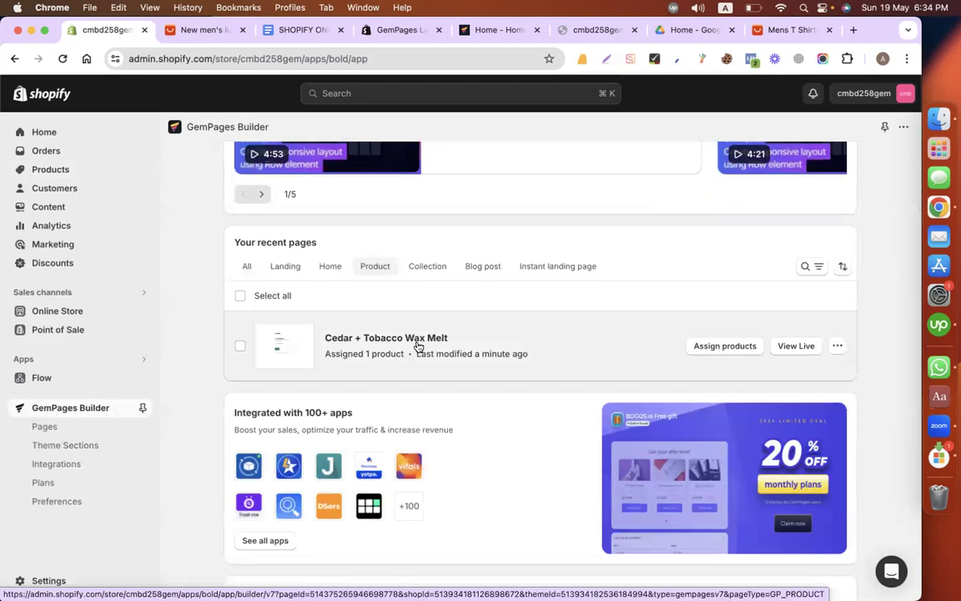
click(706, 347)
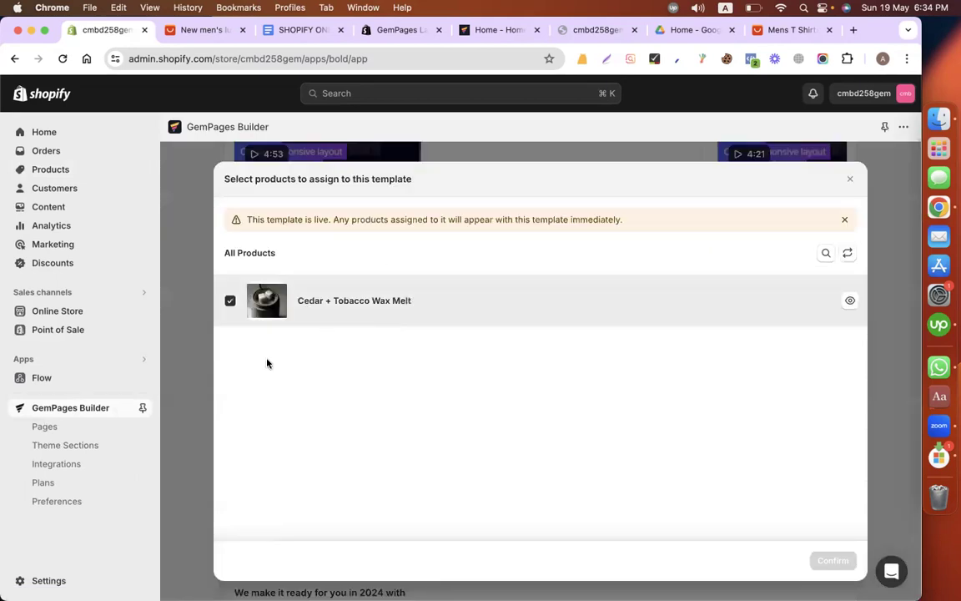
click(852, 181)
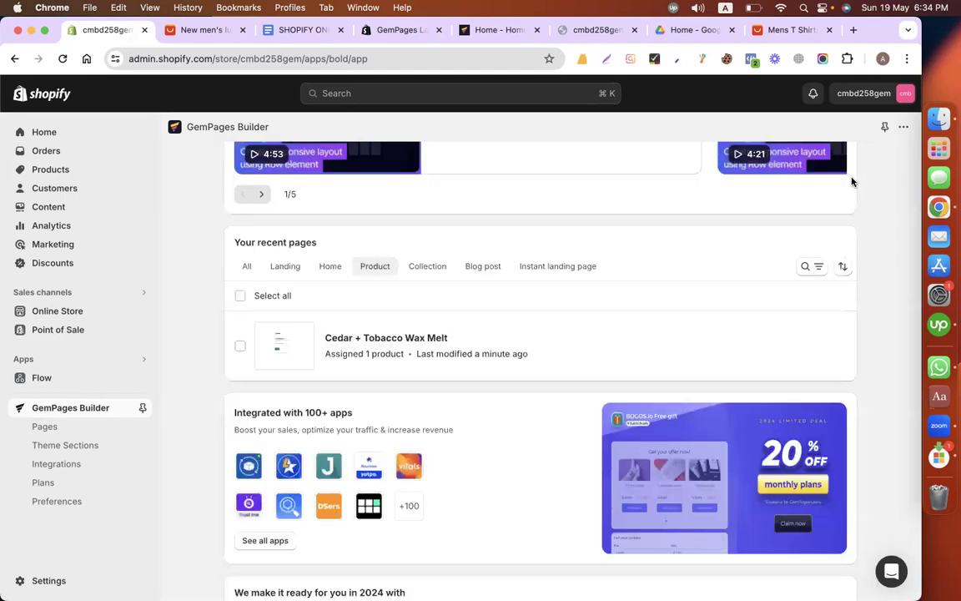
Step: Preview the Cedar + Tobacco Wax Melt product from the store's product list and examine its page from header to footer
click(48, 170)
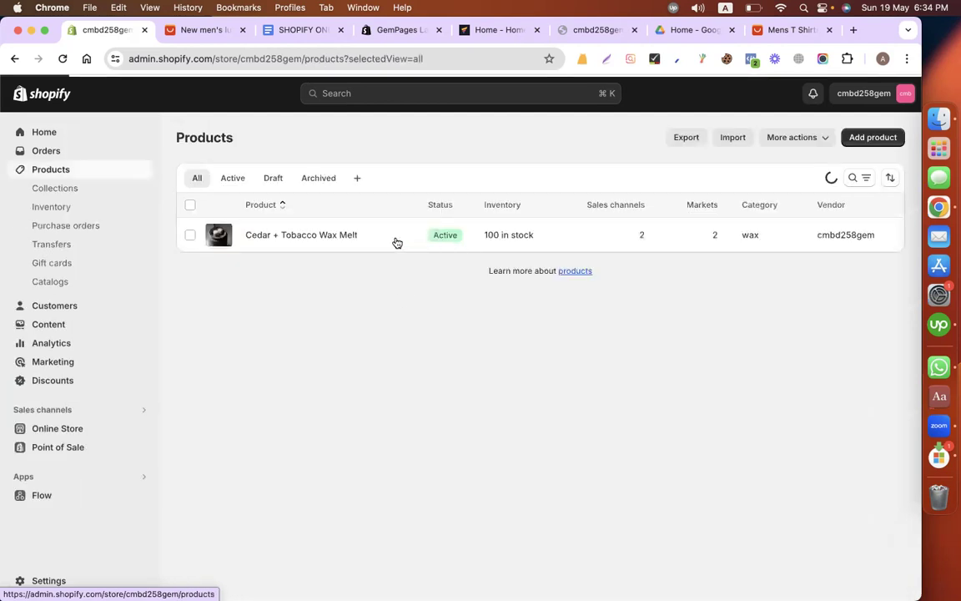
click(374, 239)
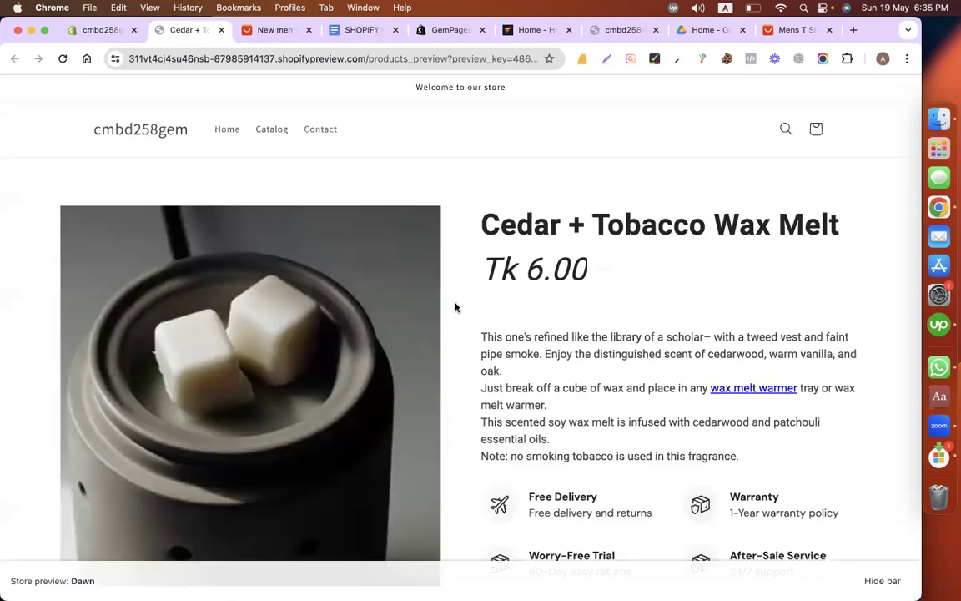
scroll(455, 307, down, 10)
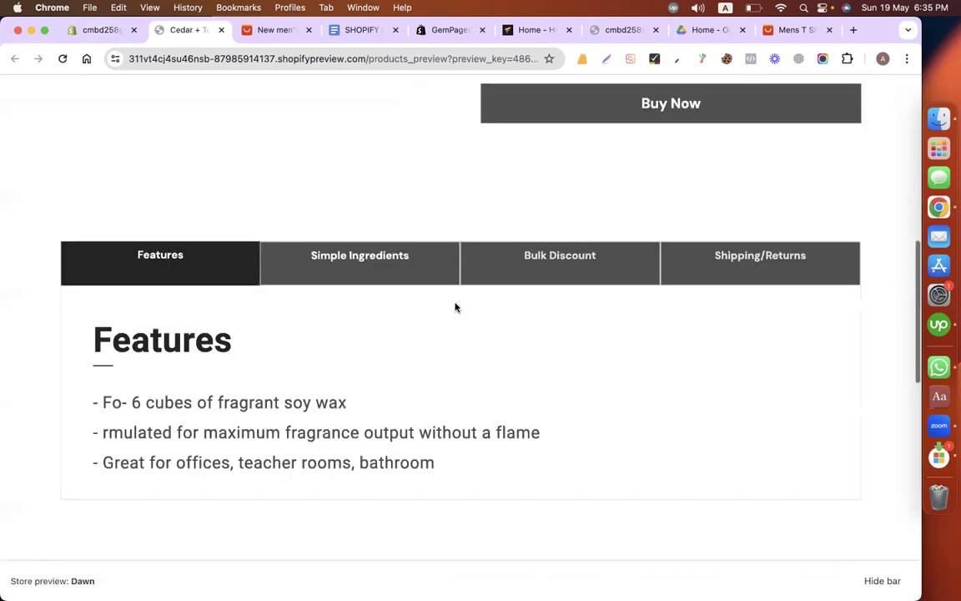
scroll(456, 308, down, 4)
scroll(456, 307, down, 6)
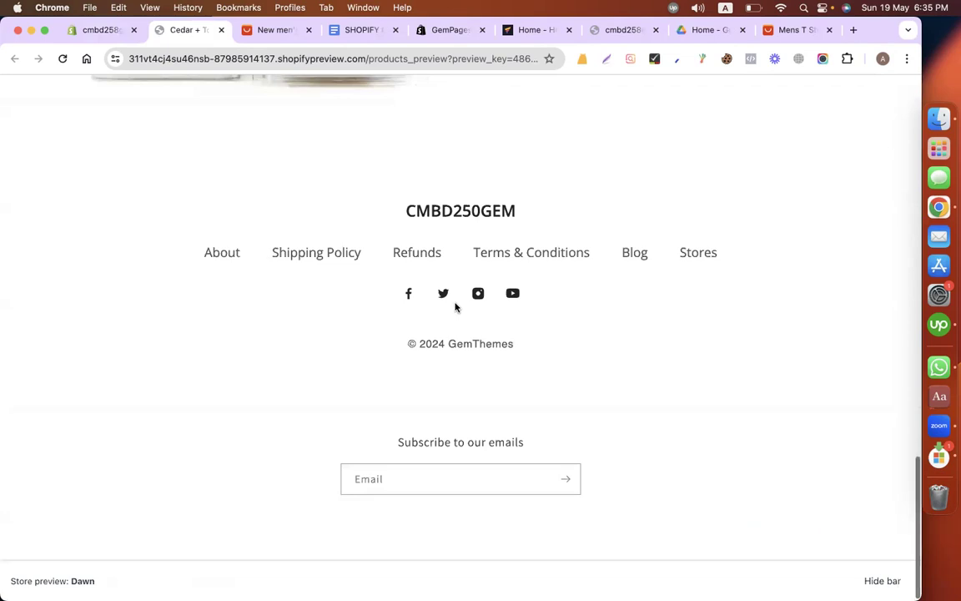
scroll(455, 308, up, 6)
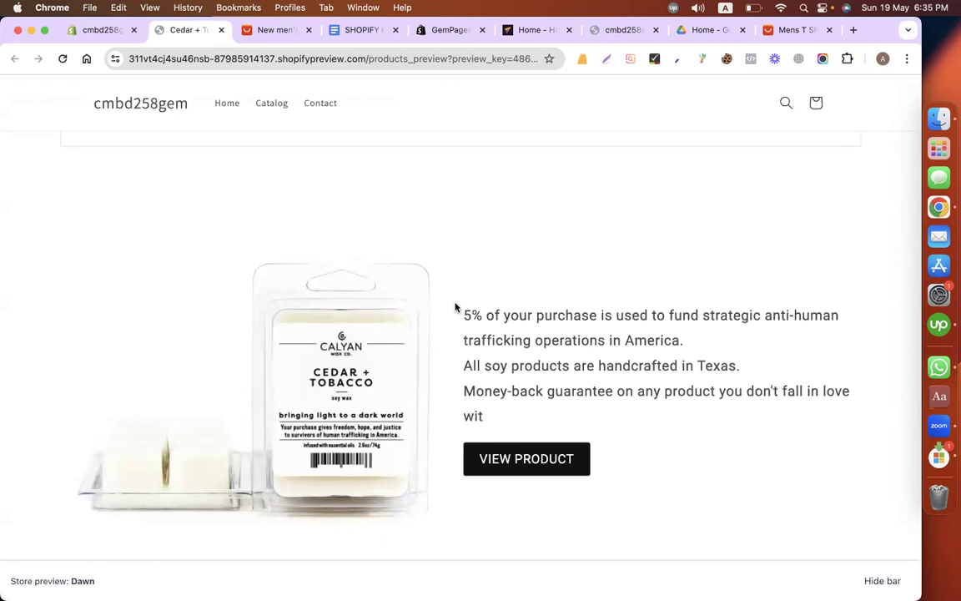
scroll(456, 308, up, 3)
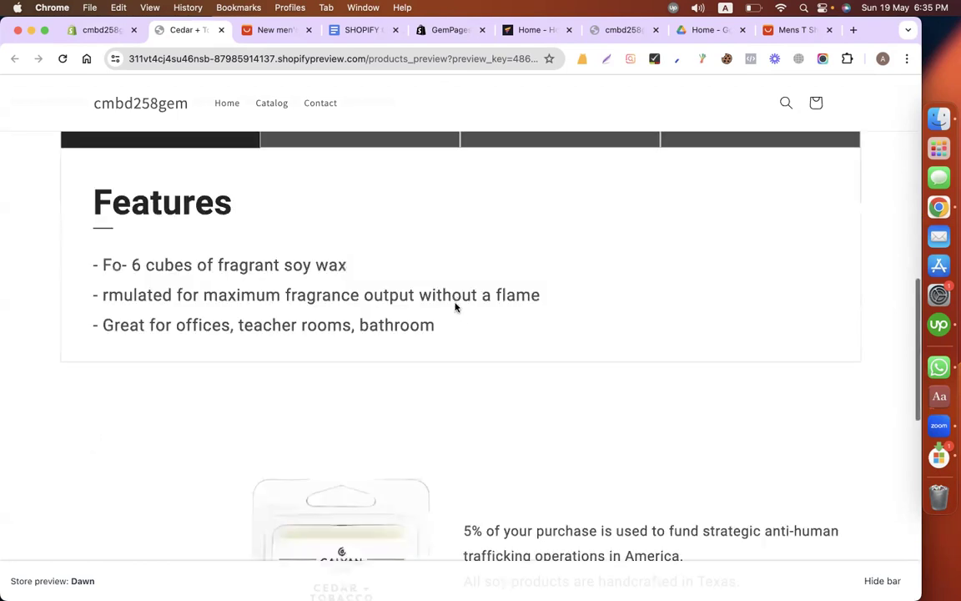
scroll(456, 308, up, 5)
scroll(456, 308, up, 3)
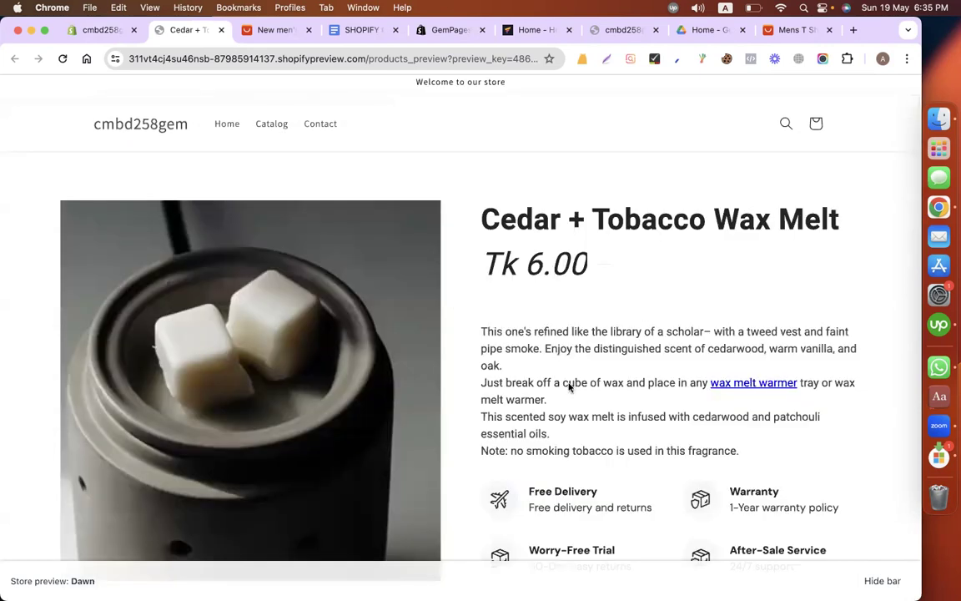
scroll(644, 317, down, 5)
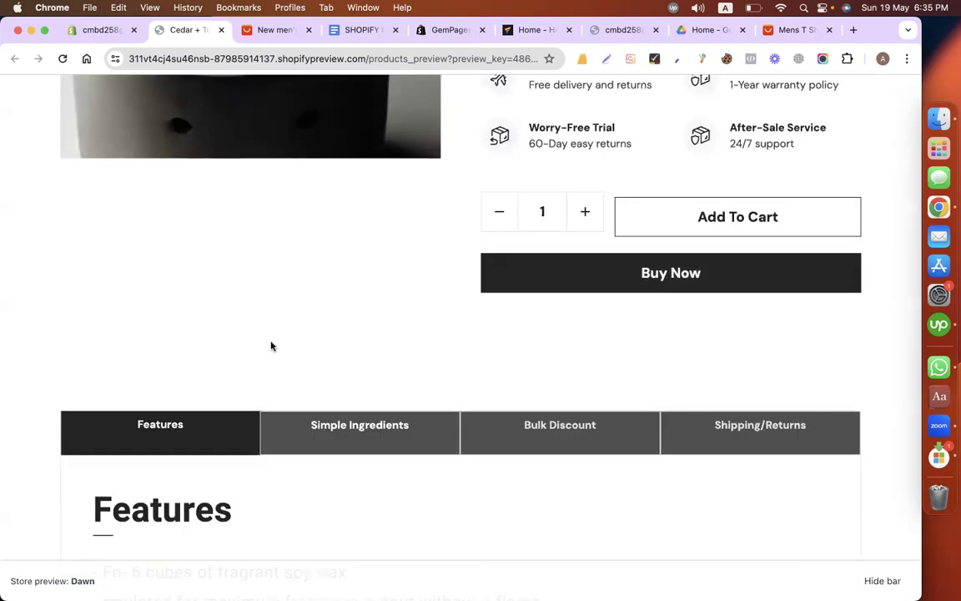
scroll(271, 346, up, 4)
scroll(272, 346, up, 2)
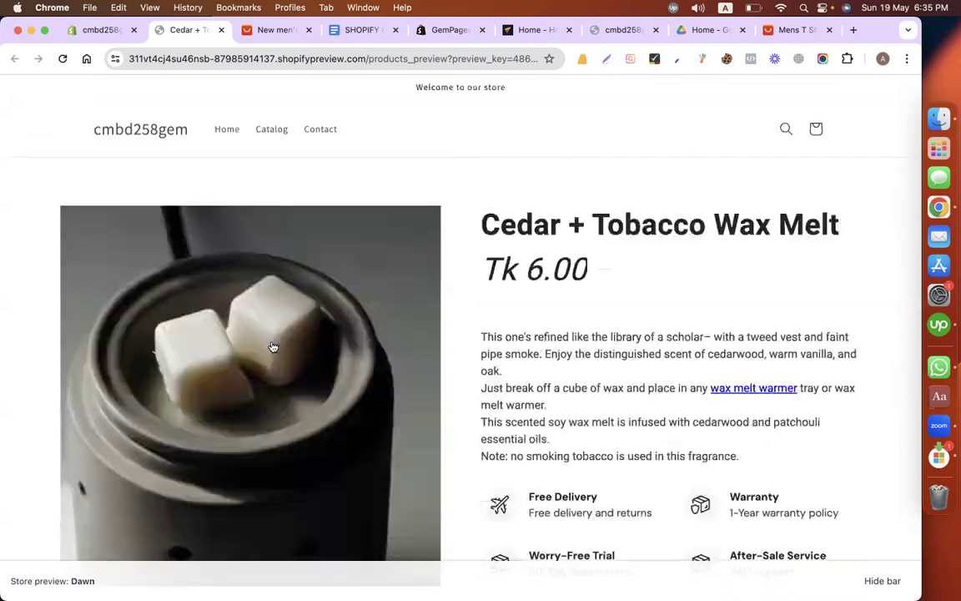
Step: Reopen GemPages Builder from the Shopify admin and open the Cedar + Tobacco Wax Melt product page in the full-screen editor
click(88, 34)
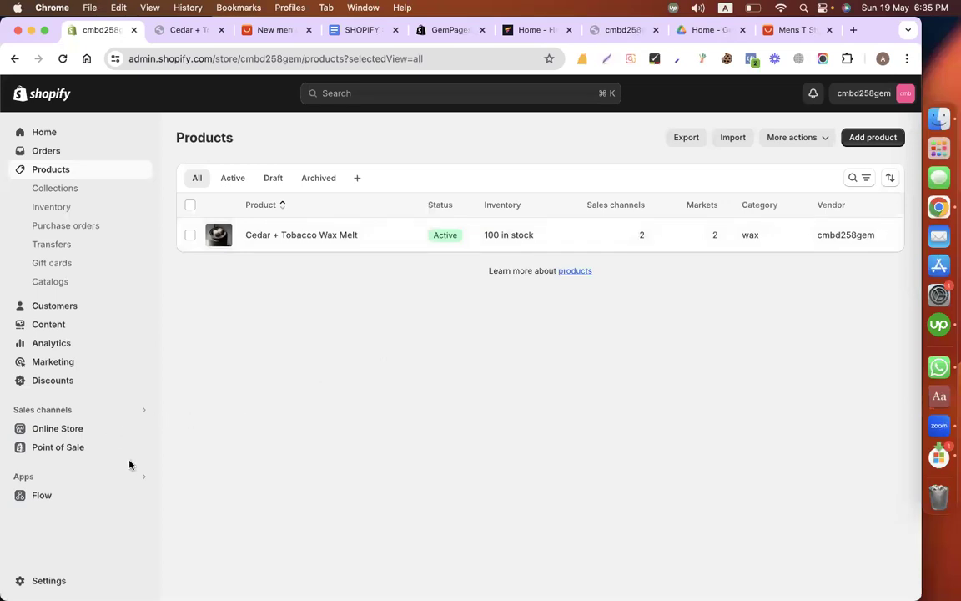
click(143, 409)
click(242, 412)
click(127, 477)
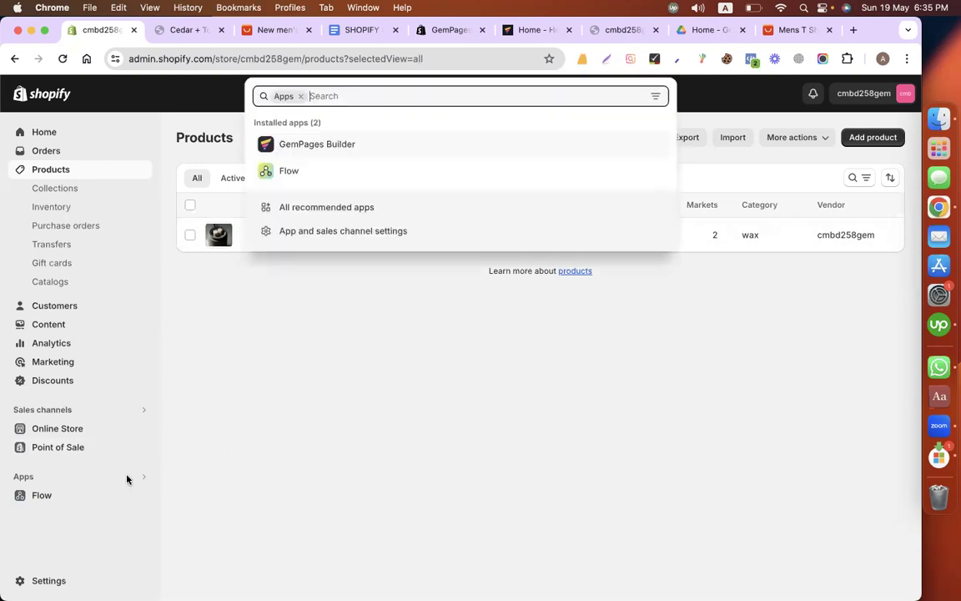
click(393, 147)
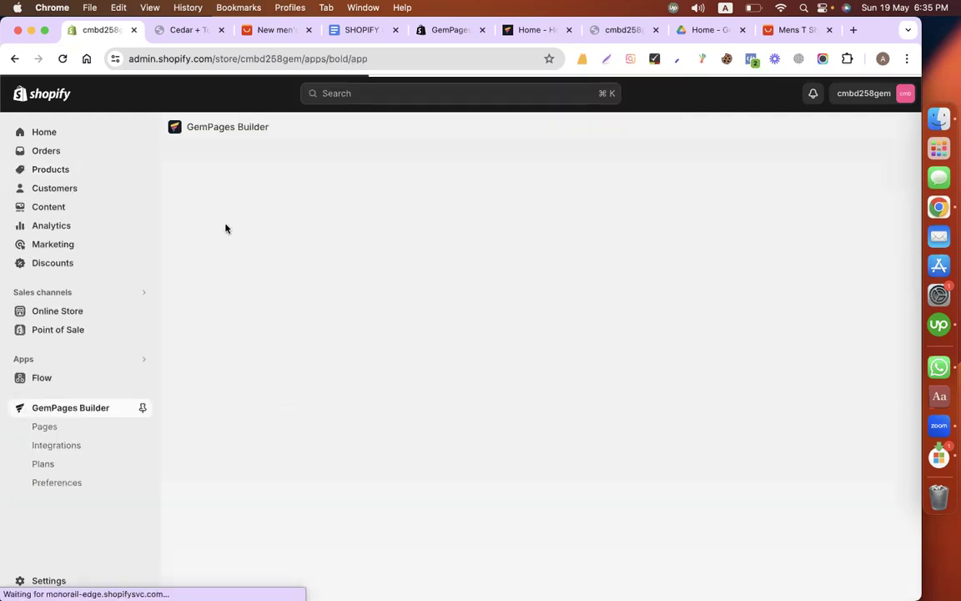
scroll(367, 252, down, 5)
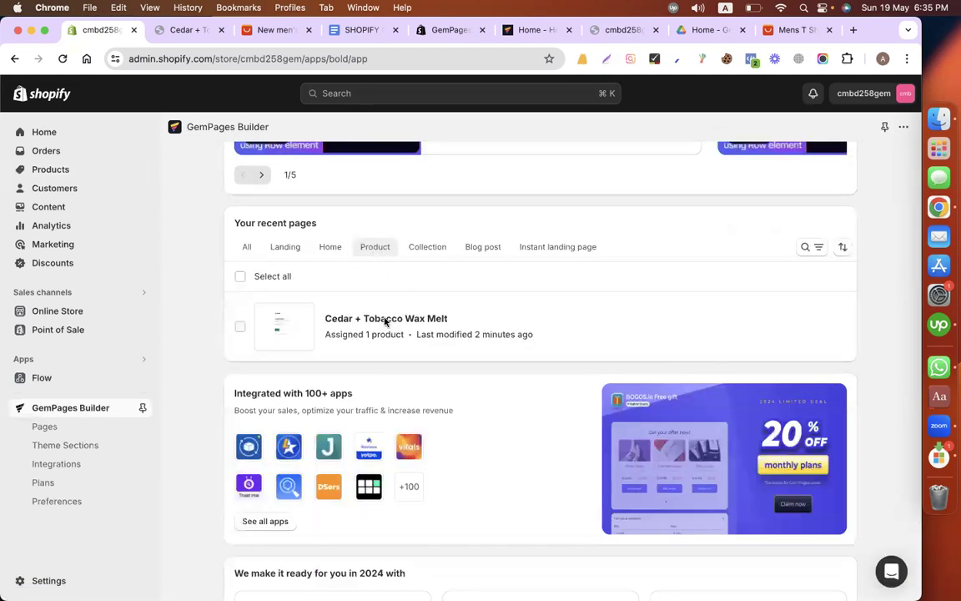
click(386, 318)
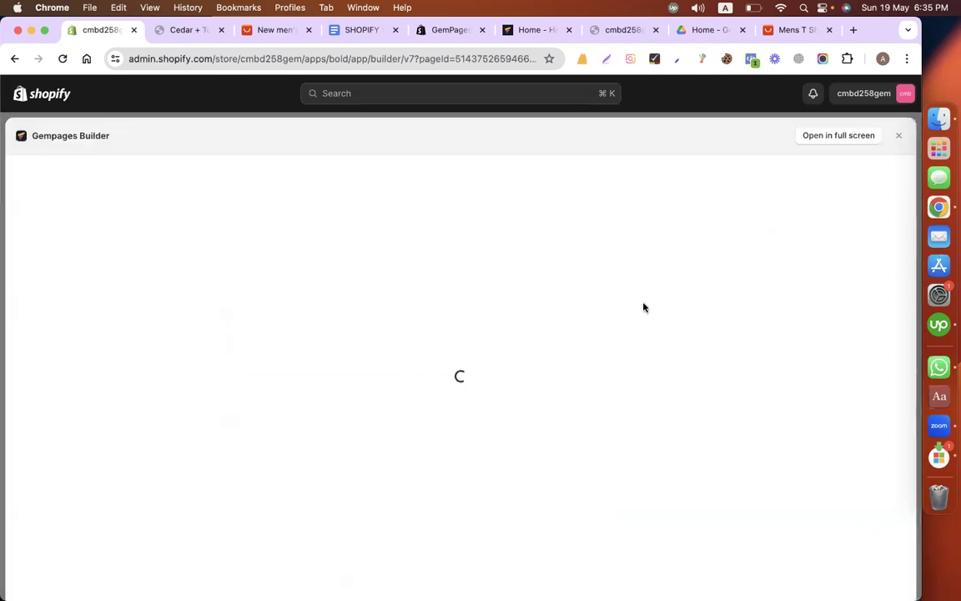
click(838, 136)
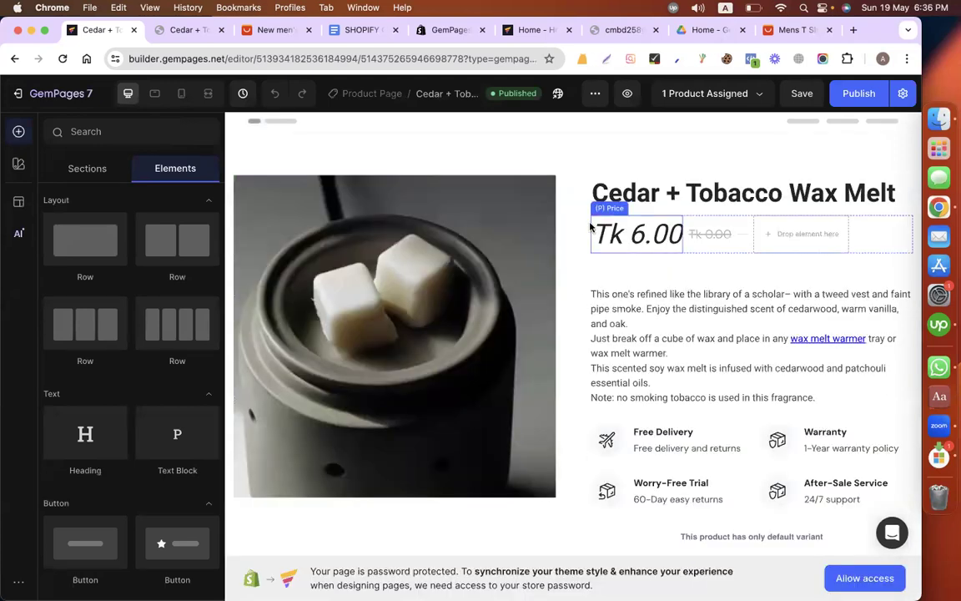
Step: Add a Product element to the page just above the Features tabs section
scroll(578, 367, down, 5)
scroll(315, 272, down, 2)
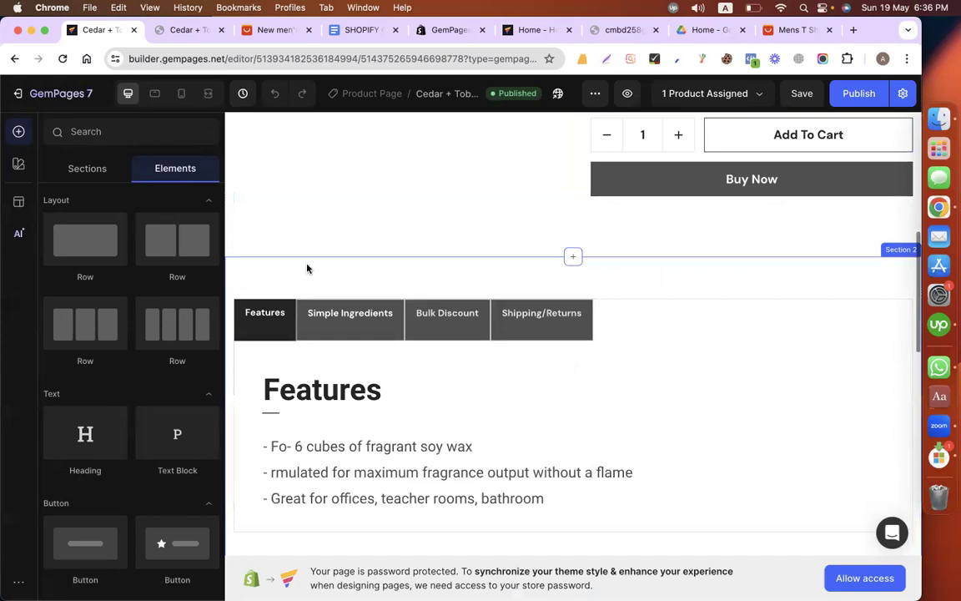
scroll(120, 298, down, 2)
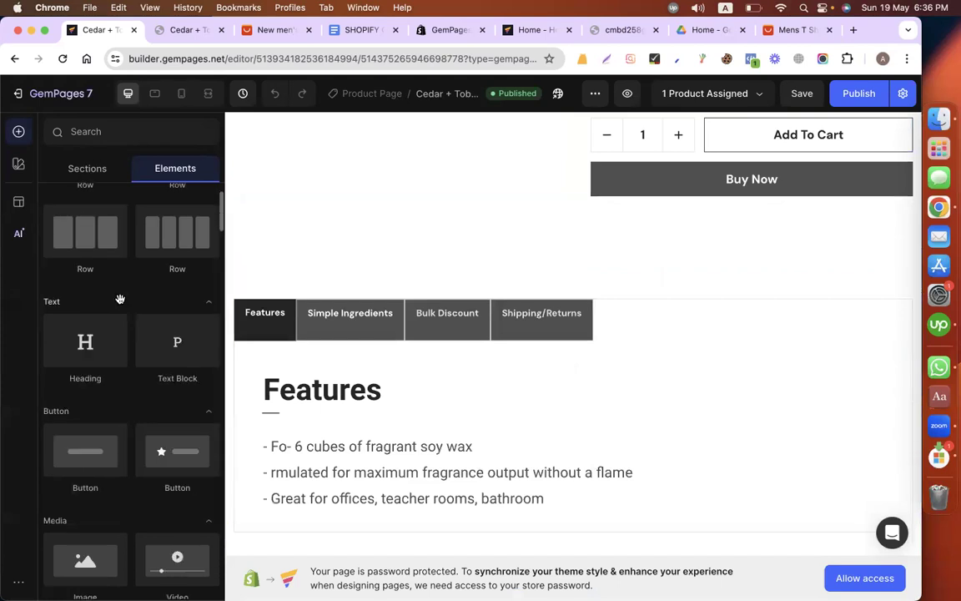
scroll(120, 298, down, 5)
scroll(121, 366, down, 1)
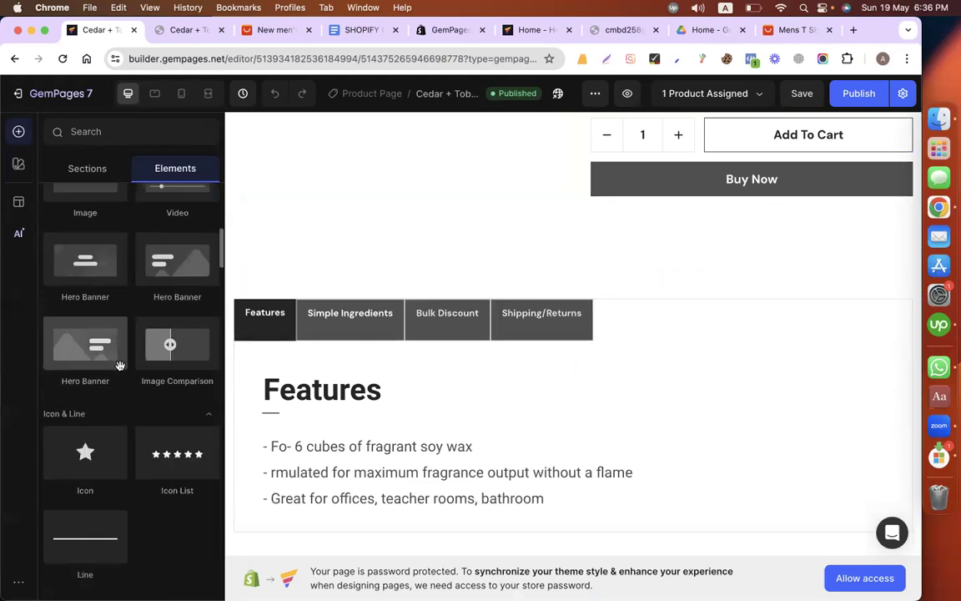
scroll(120, 365, down, 4)
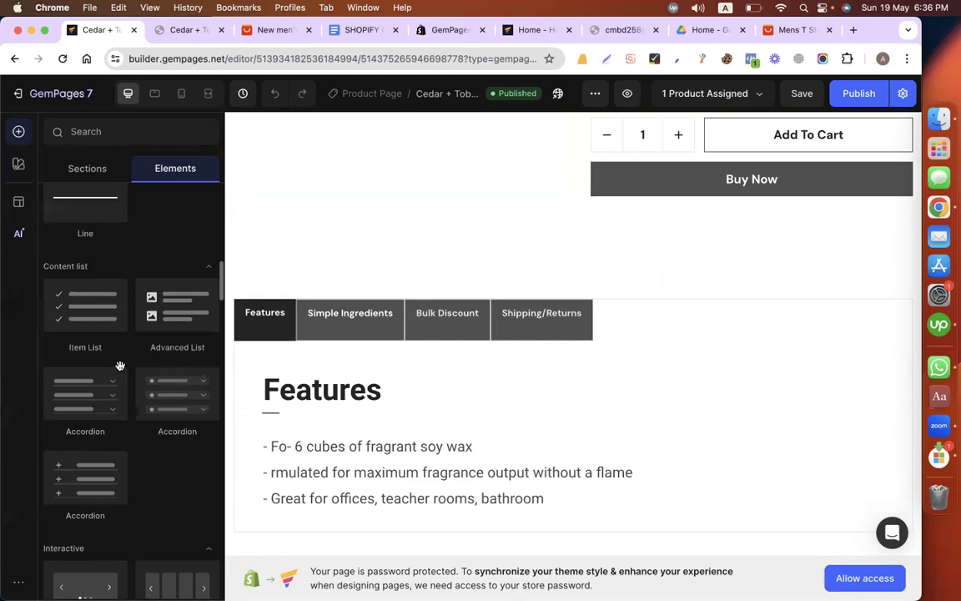
scroll(120, 365, down, 3)
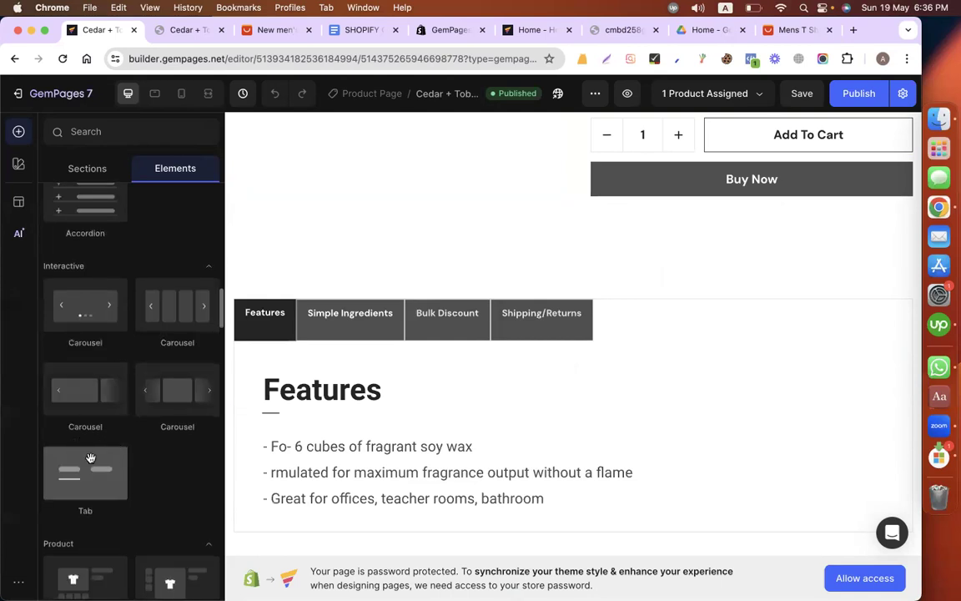
scroll(88, 442, down, 2)
scroll(84, 376, down, 1)
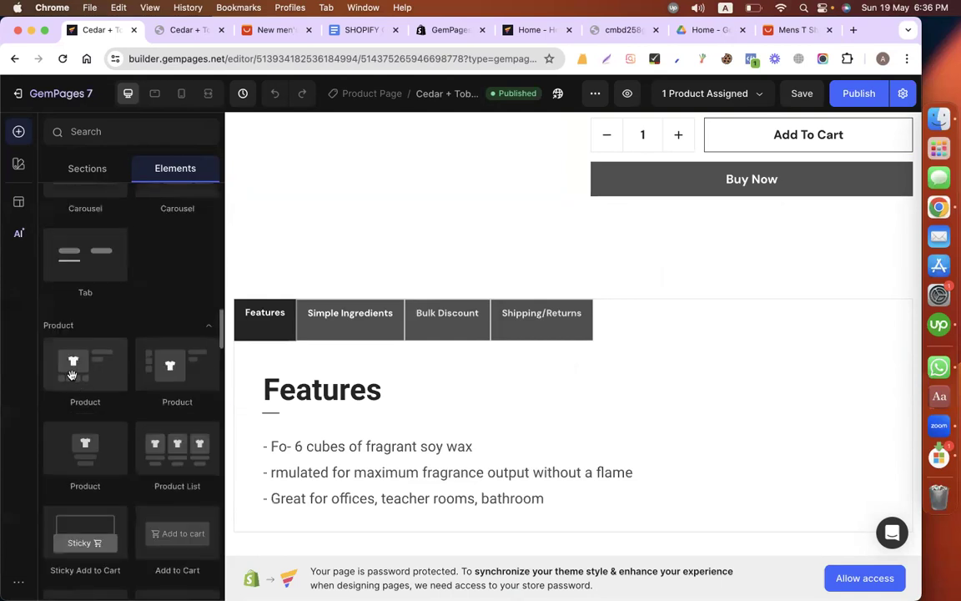
drag(118, 357, 360, 262)
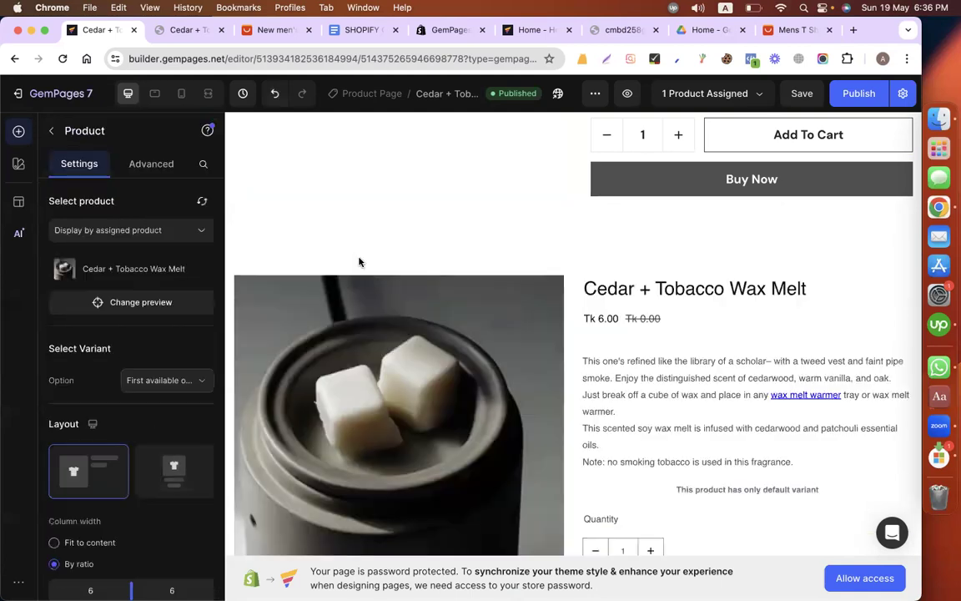
Step: Check the preview product options of the added Product element, examine its block on the page, and select its product title
click(137, 308)
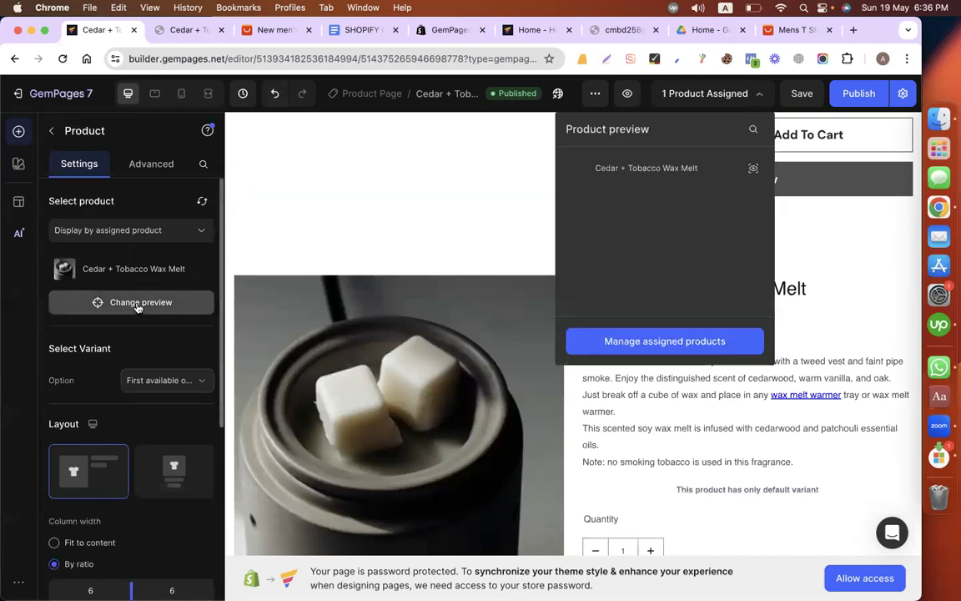
click(136, 307)
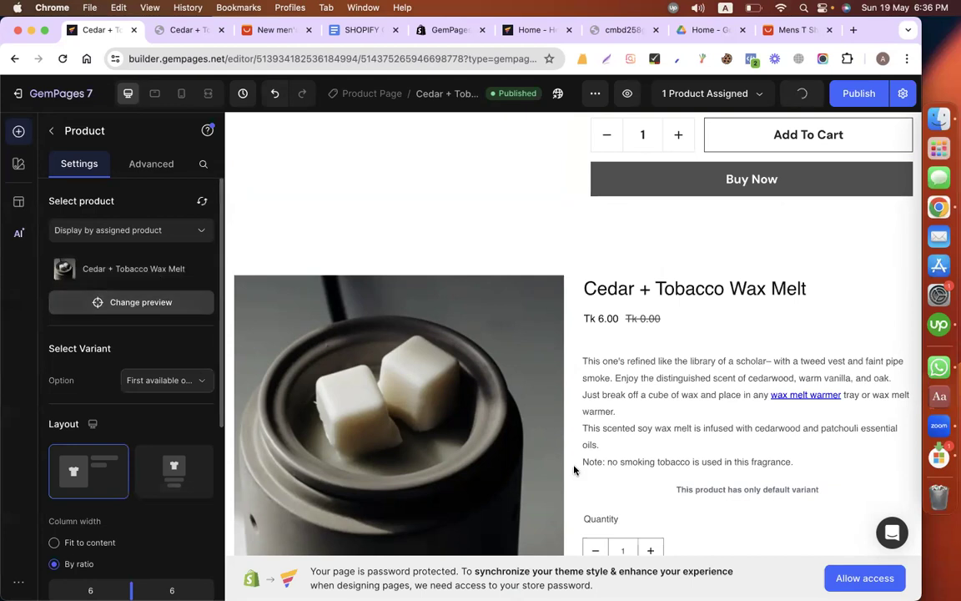
scroll(584, 325, down, 1)
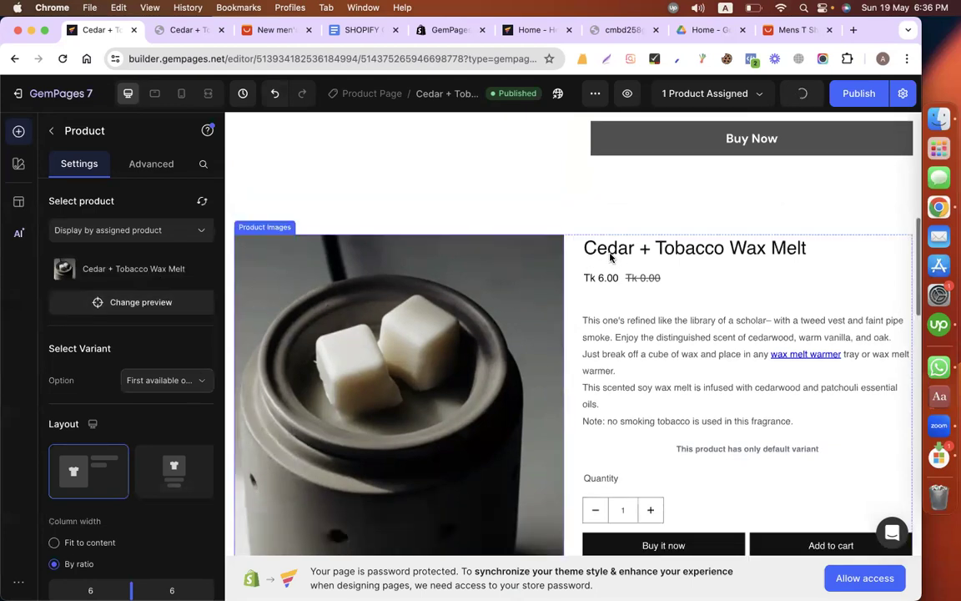
scroll(584, 325, down, 1)
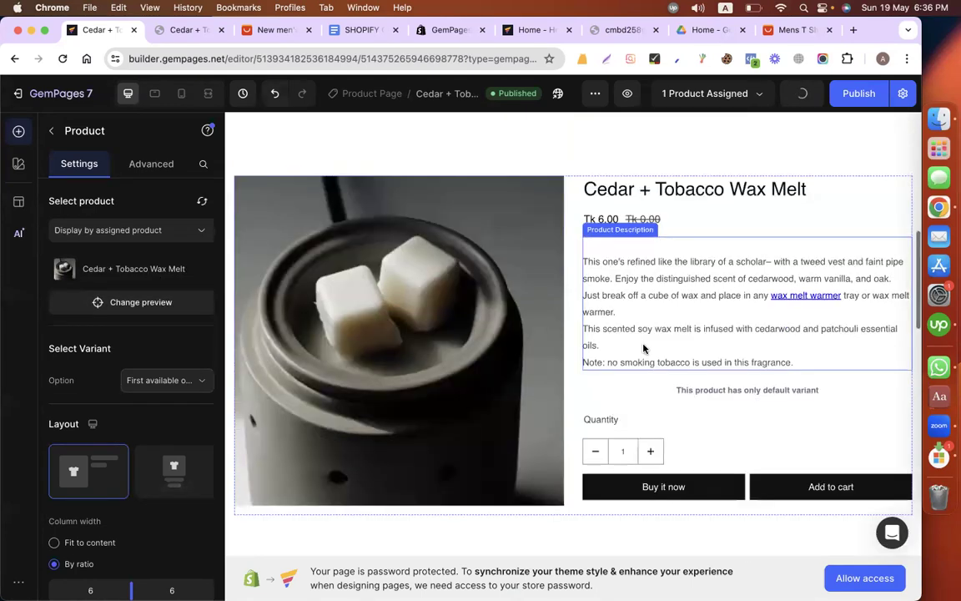
scroll(643, 349, down, 1)
scroll(643, 348, up, 2)
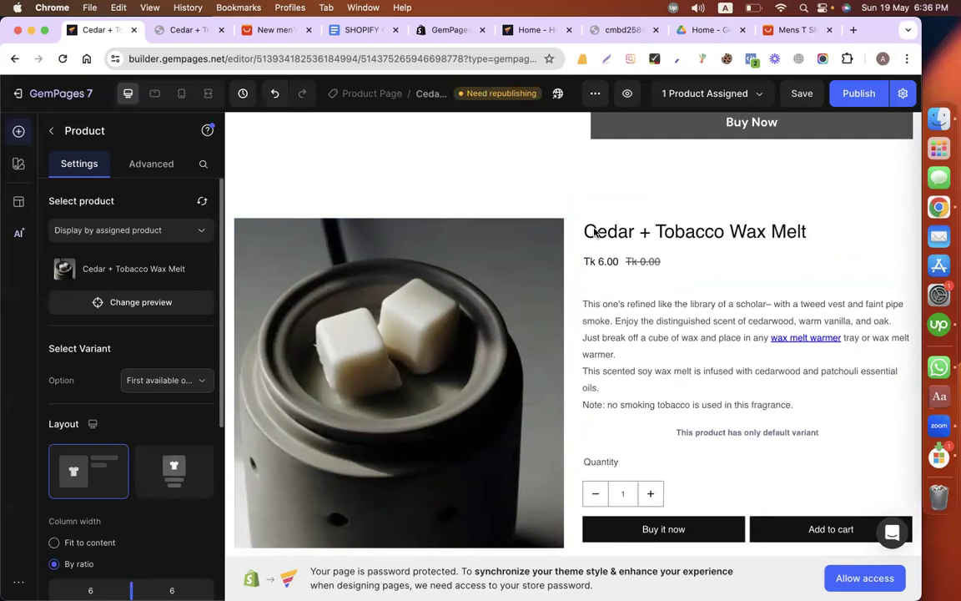
scroll(596, 233, down, 1)
scroll(575, 491, down, 1)
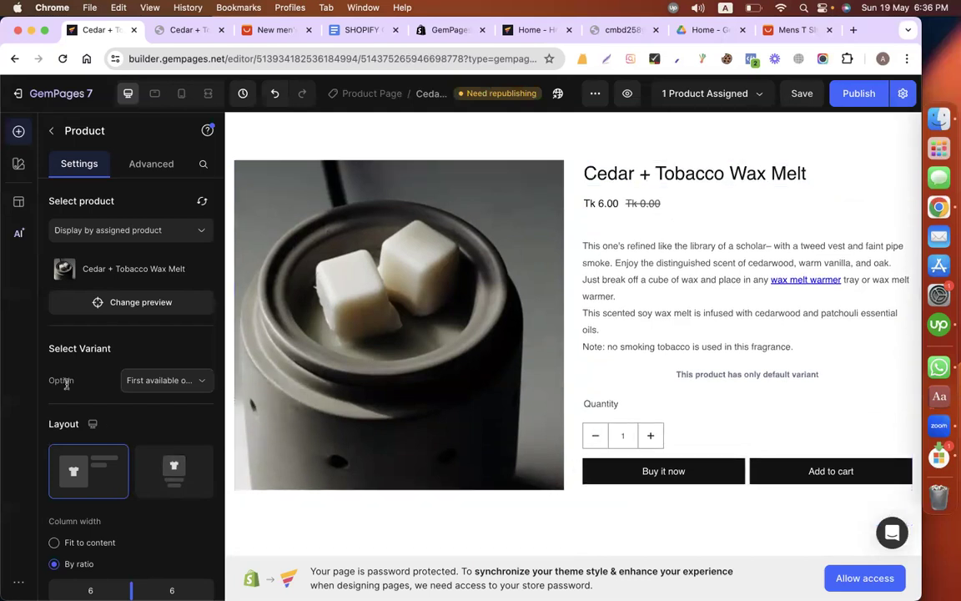
click(106, 309)
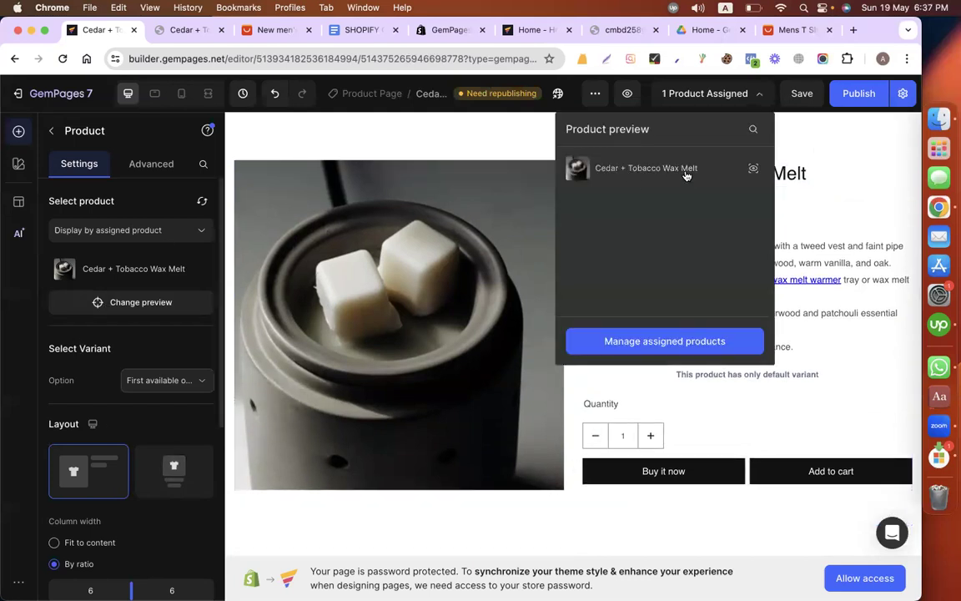
click(856, 167)
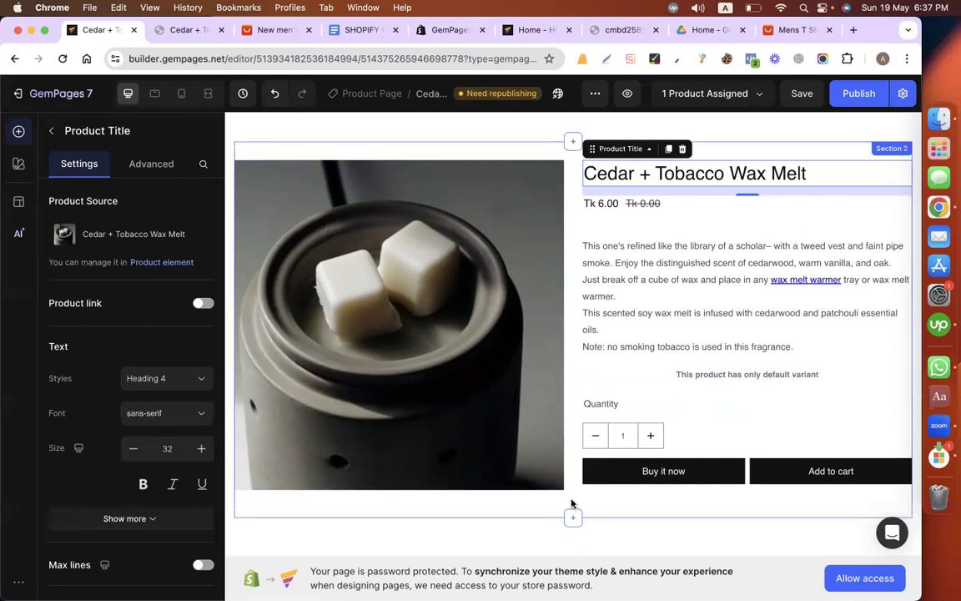
Step: Delete the section that holds the newly added product block
click(891, 148)
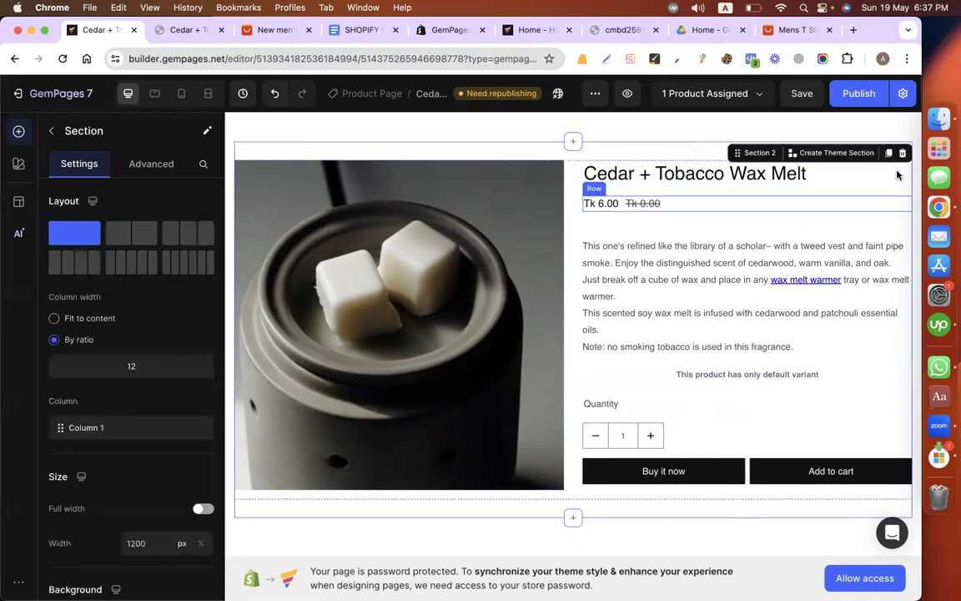
click(900, 153)
scroll(492, 279, up, 5)
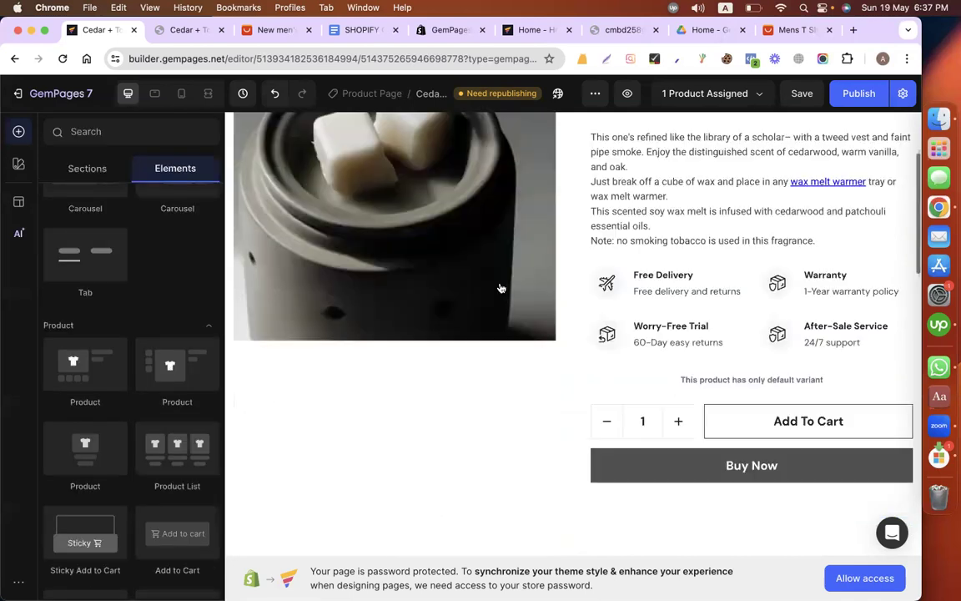
scroll(655, 180, up, 2)
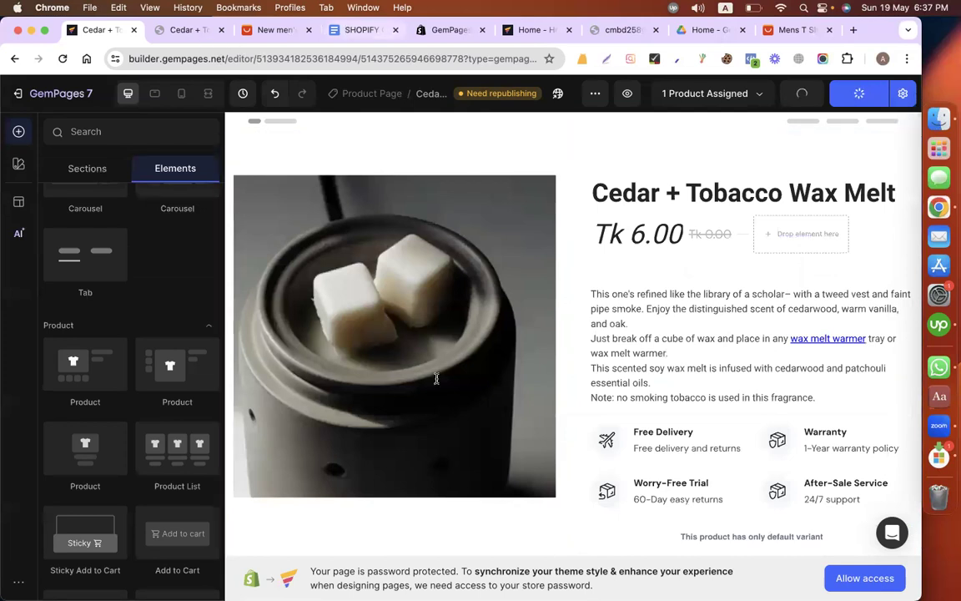
Step: Switch to the SHOPIFY ONE PRODUCT STORE document and review its benefits, shipping, tax and payment notes down to the About page heading
key(super+4)
scroll(437, 378, down, 10)
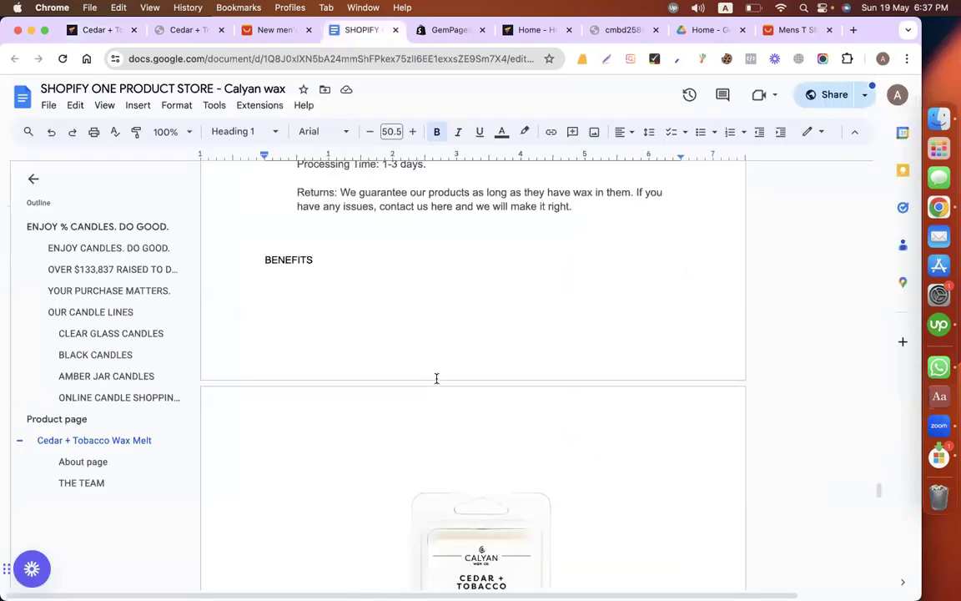
scroll(437, 378, down, 10)
scroll(436, 378, down, 2)
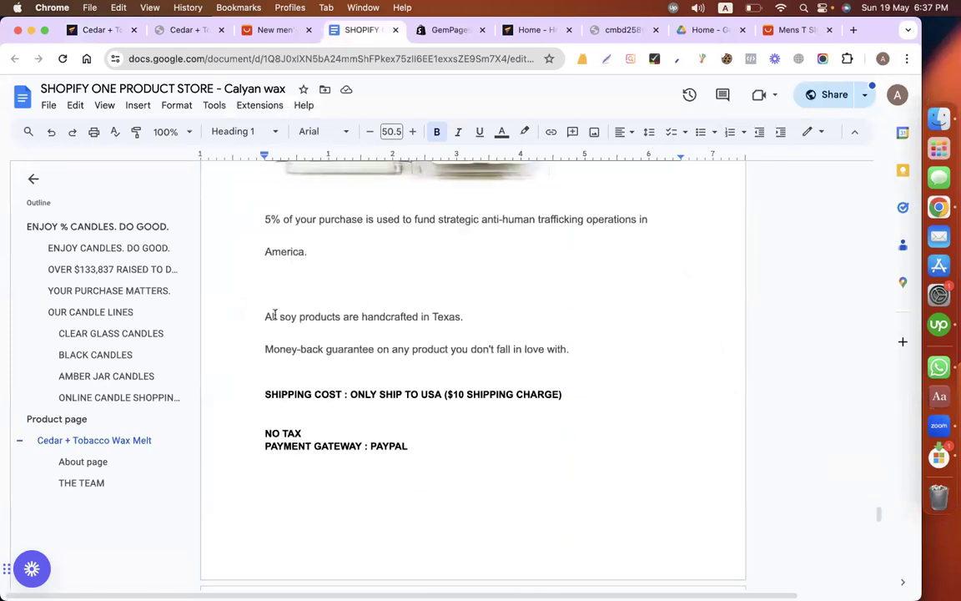
scroll(275, 316, down, 4)
shift+click(573, 304)
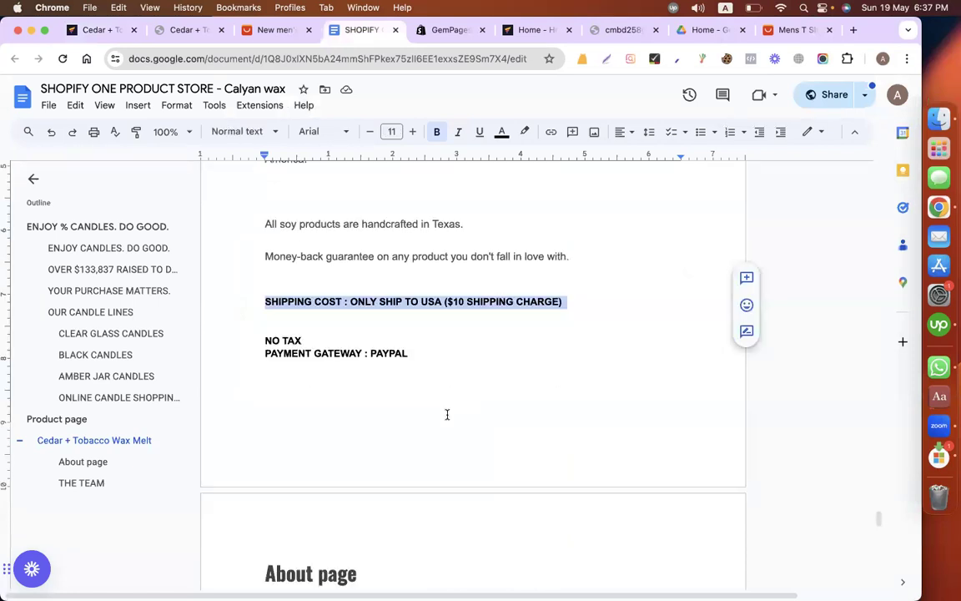
scroll(350, 350, down, 2)
click(245, 296)
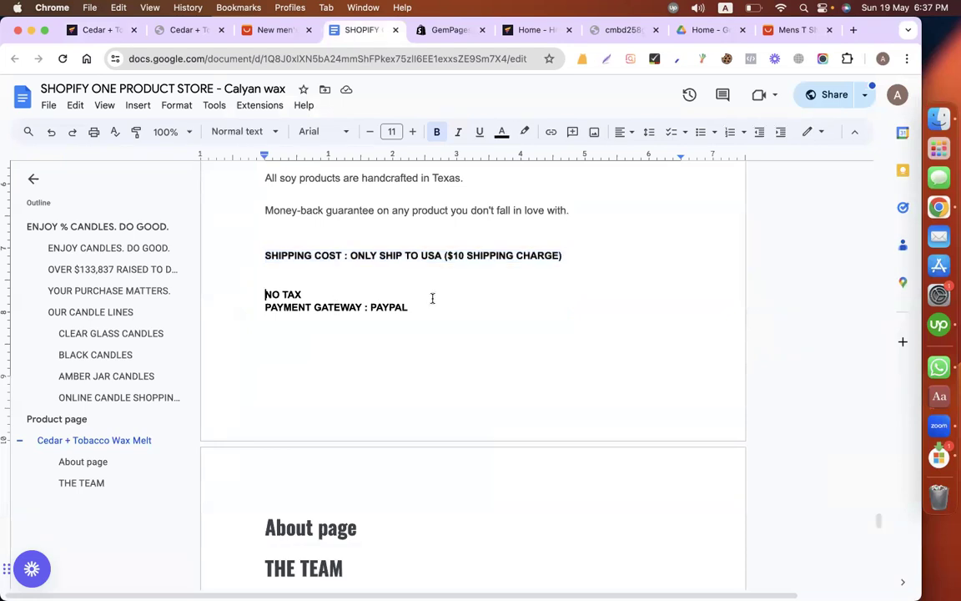
scroll(432, 298, down, 6)
scroll(342, 204, down, 1)
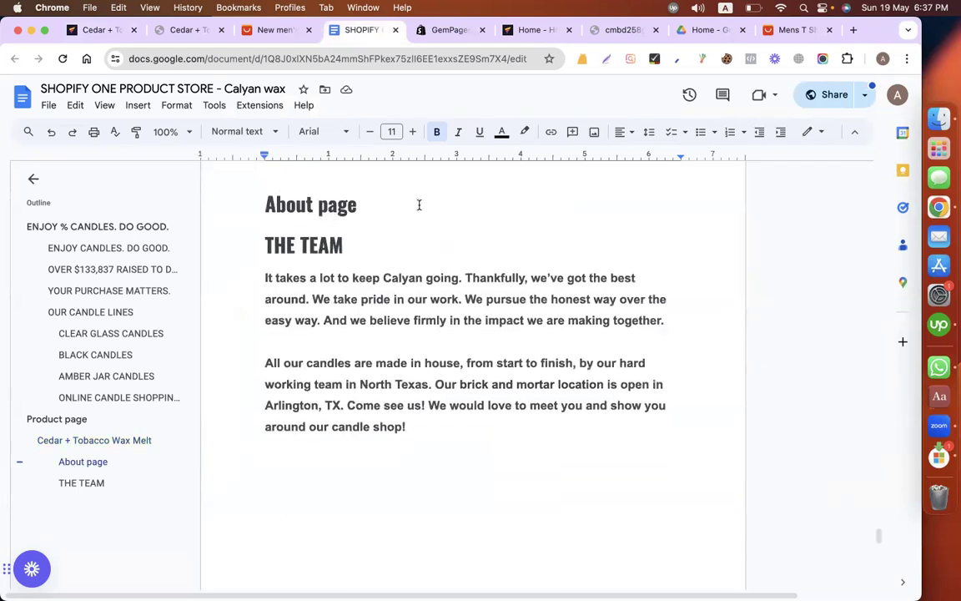
triple_click(430, 206)
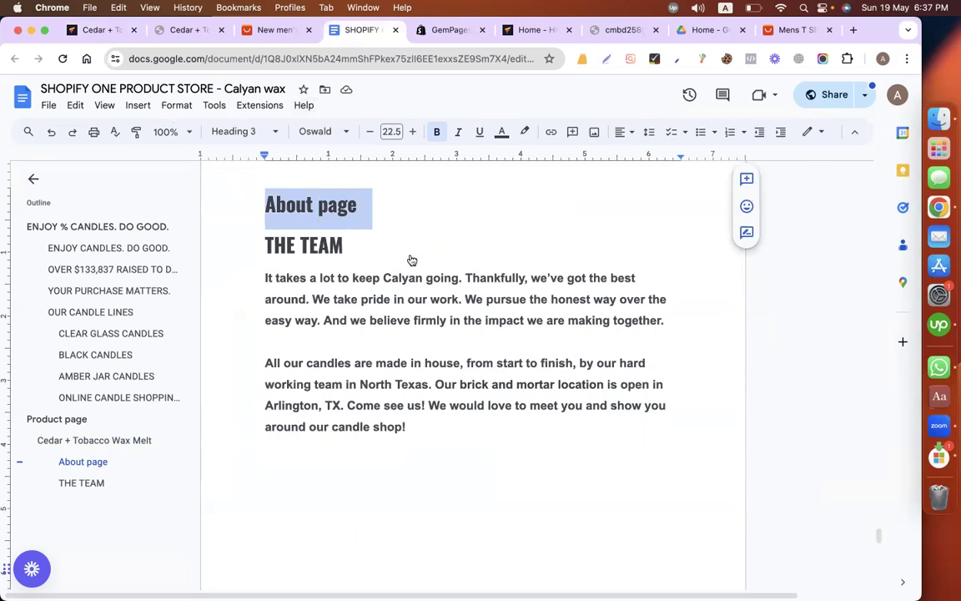
Step: Return to the GemPages Builder app in the Shopify admin and place the content document's browser tab beside it
click(99, 30)
click(62, 59)
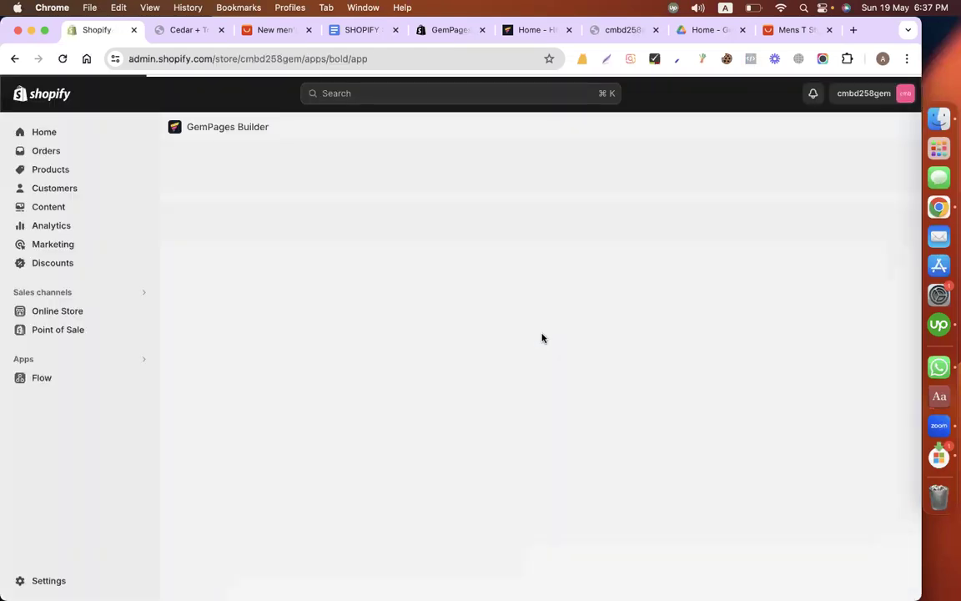
drag(352, 29, 178, 28)
Step: Read the About page content in the document, including THE TEAM text, the team photo and the features note
scroll(265, 215, down, 1)
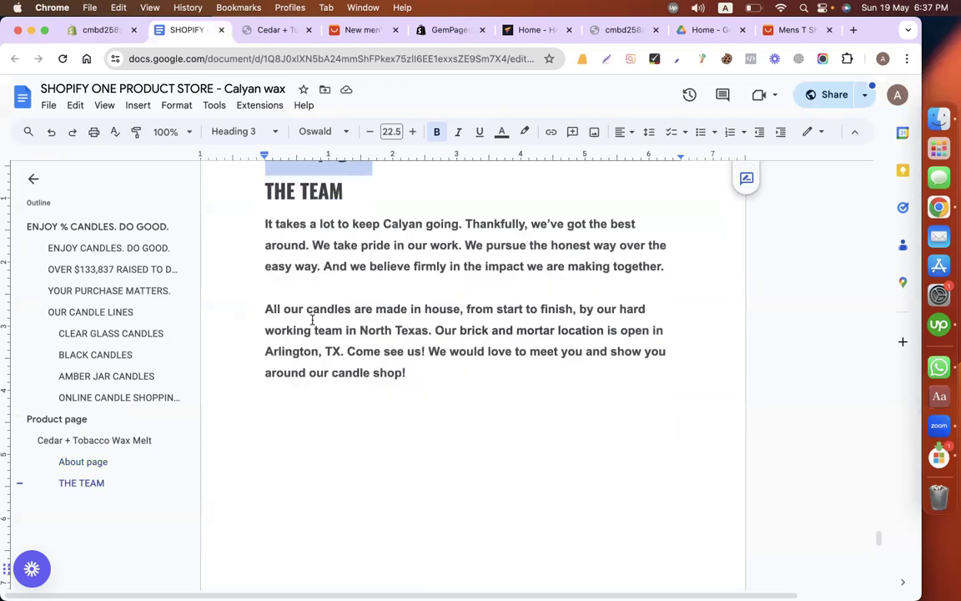
scroll(317, 330, down, 2)
scroll(323, 337, down, 4)
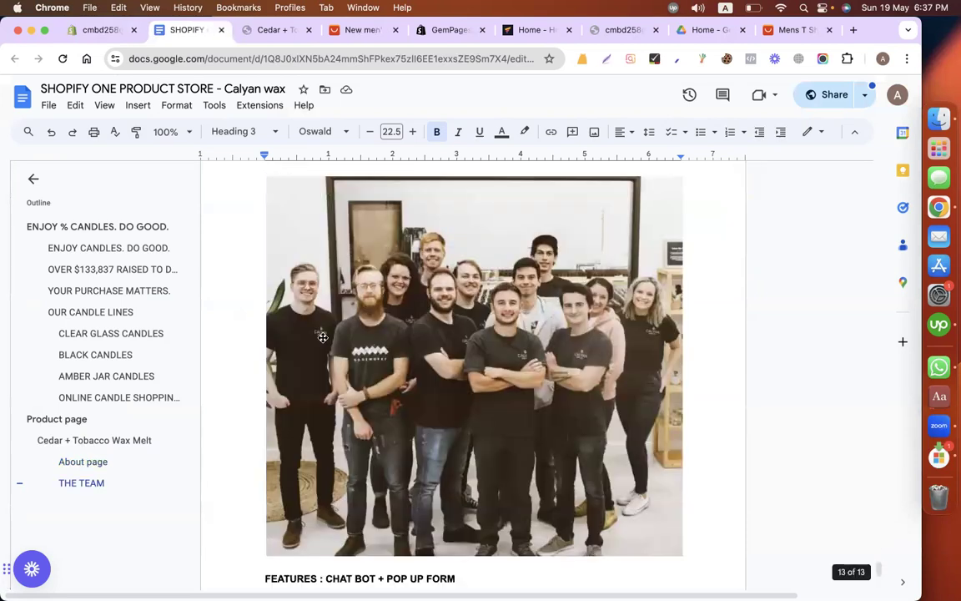
scroll(323, 337, down, 4)
scroll(321, 337, up, 10)
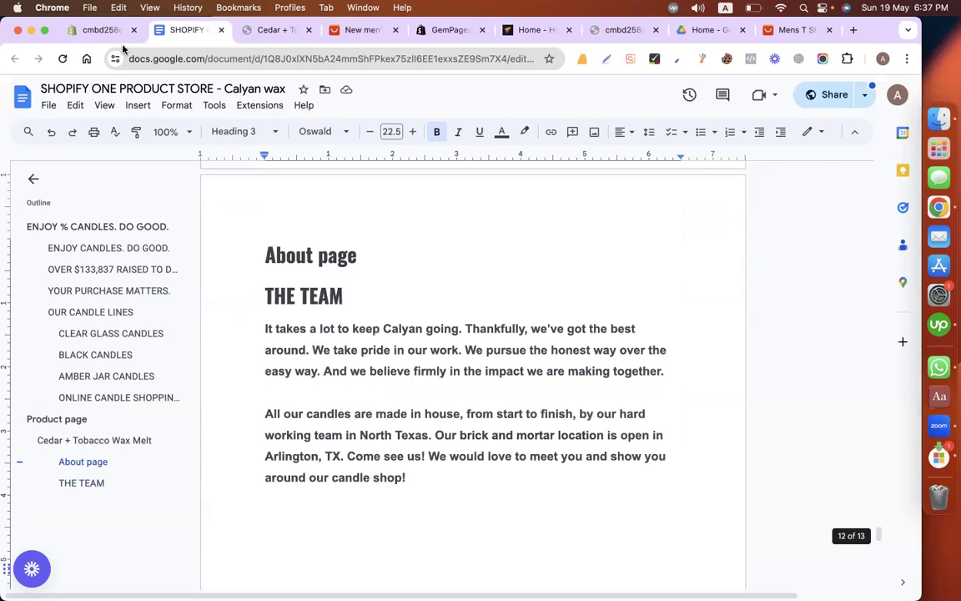
Step: Switch back to GemPages Builder and create a new landing page from scratch
key(ctrl+shift+Tab)
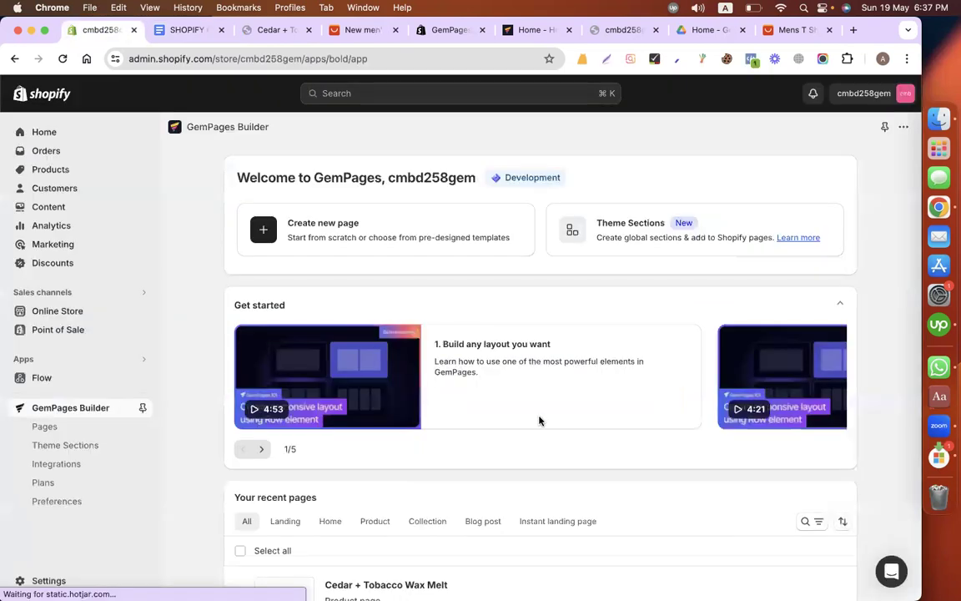
scroll(289, 320, down, 5)
click(285, 313)
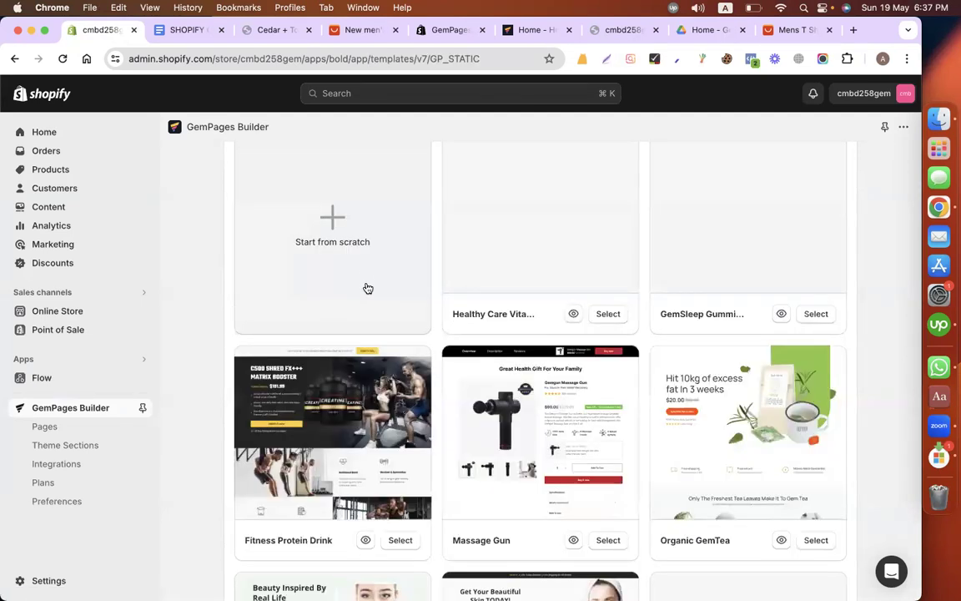
click(365, 278)
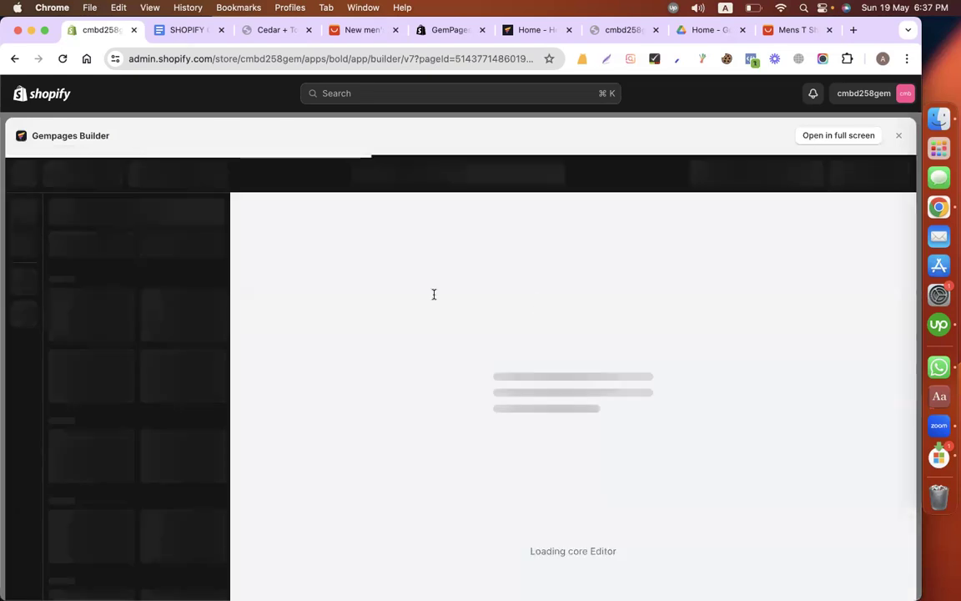
Step: Check THE TEAM heading in the content document and place a single-column row on the blank landing page
key(ctrl+Tab)
triple_click(350, 292)
key(super+c)
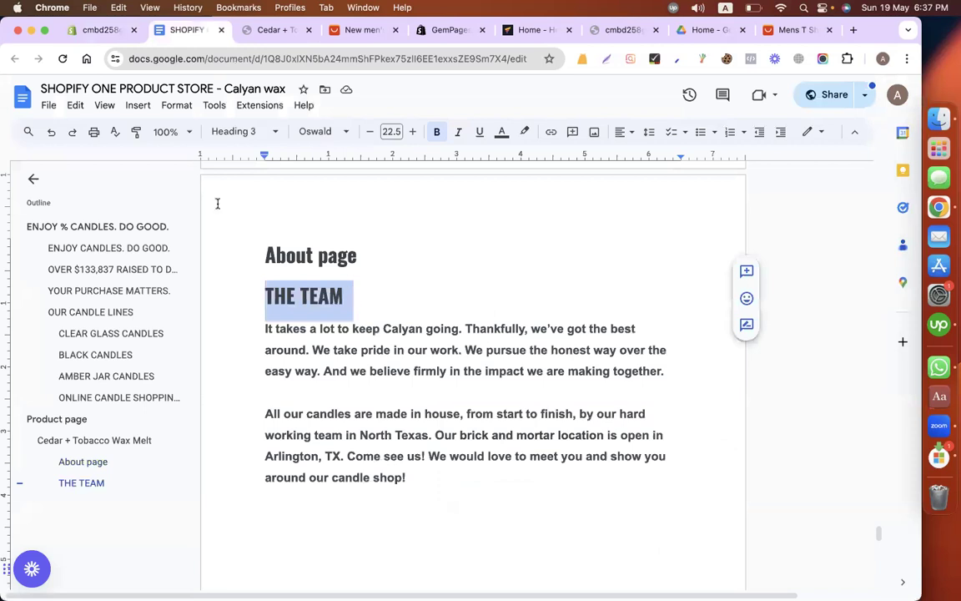
key(ctrl+shift+Tab)
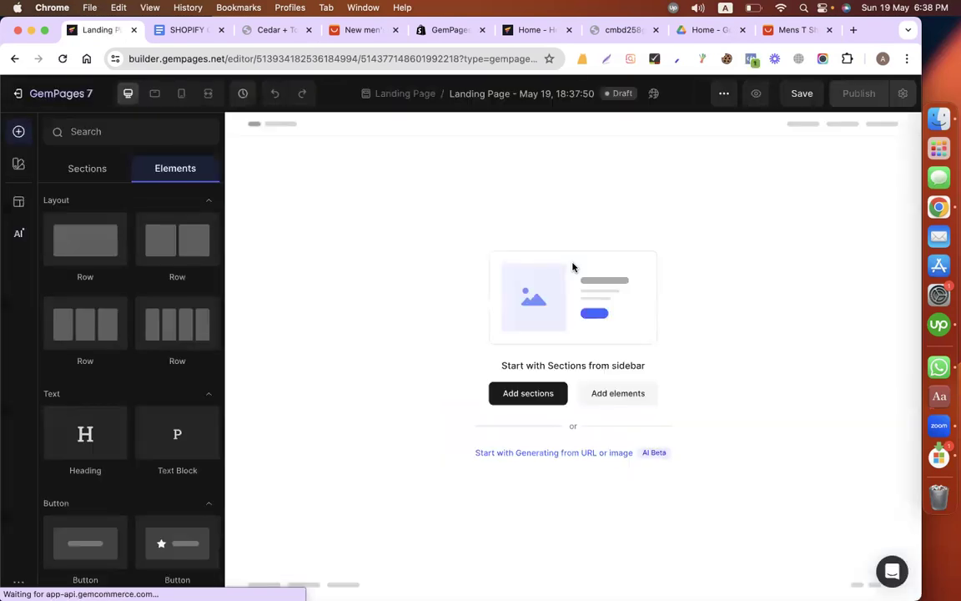
drag(87, 242, 517, 252)
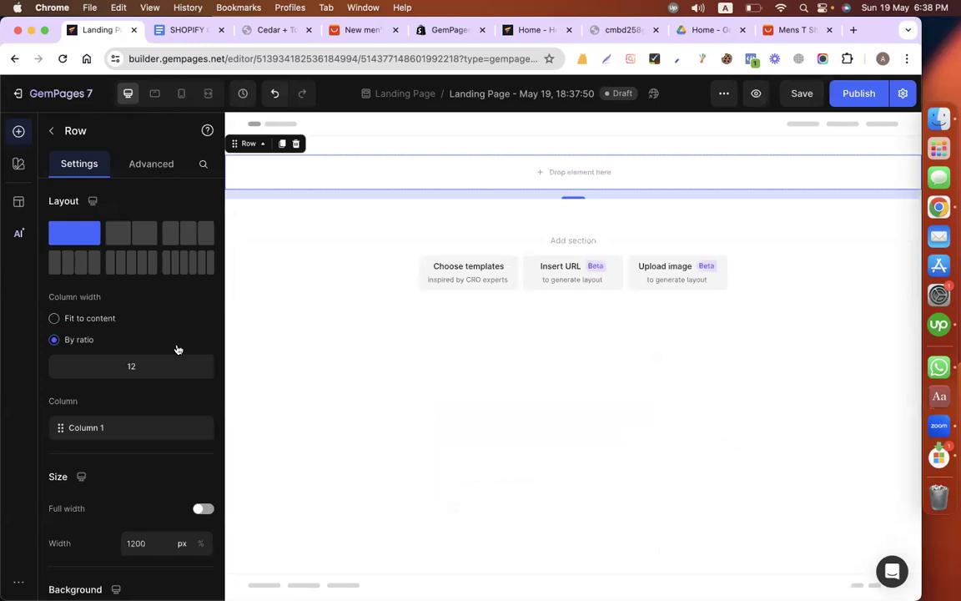
scroll(136, 470, down, 3)
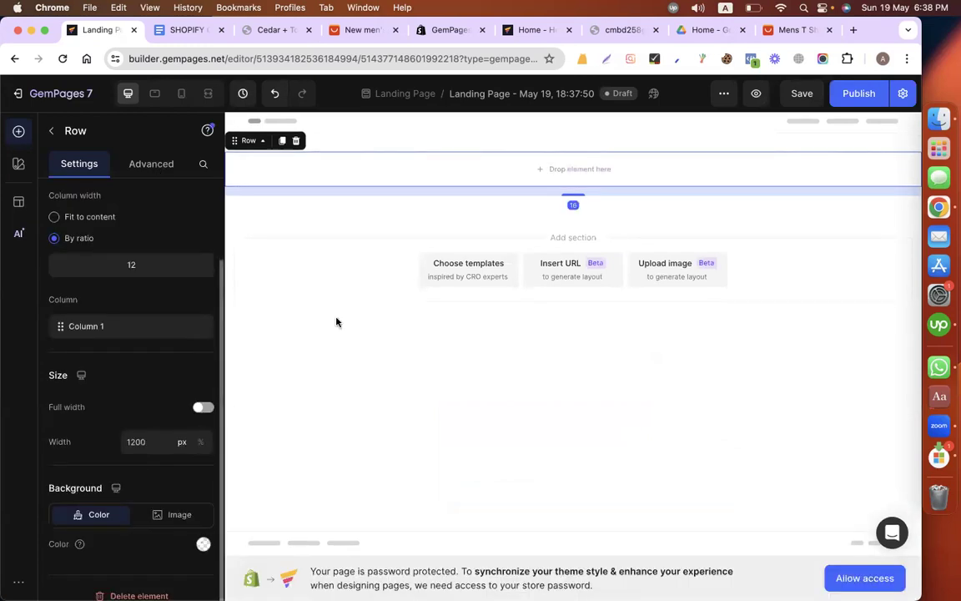
Step: Add a heading inside the single-column row, set its text to THE TEAM and centre it
scroll(165, 317, up, 3)
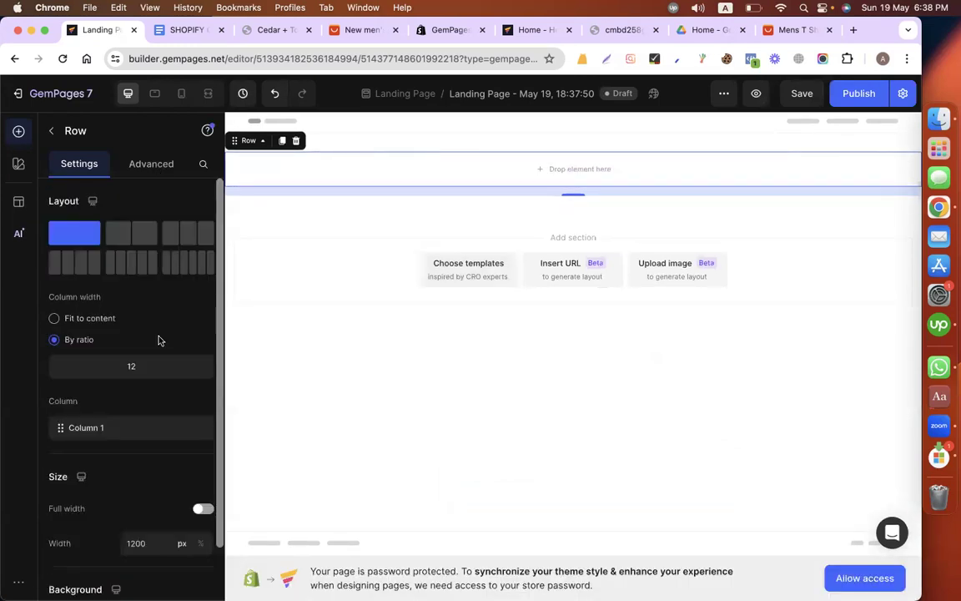
key(Escape)
drag(111, 437, 486, 148)
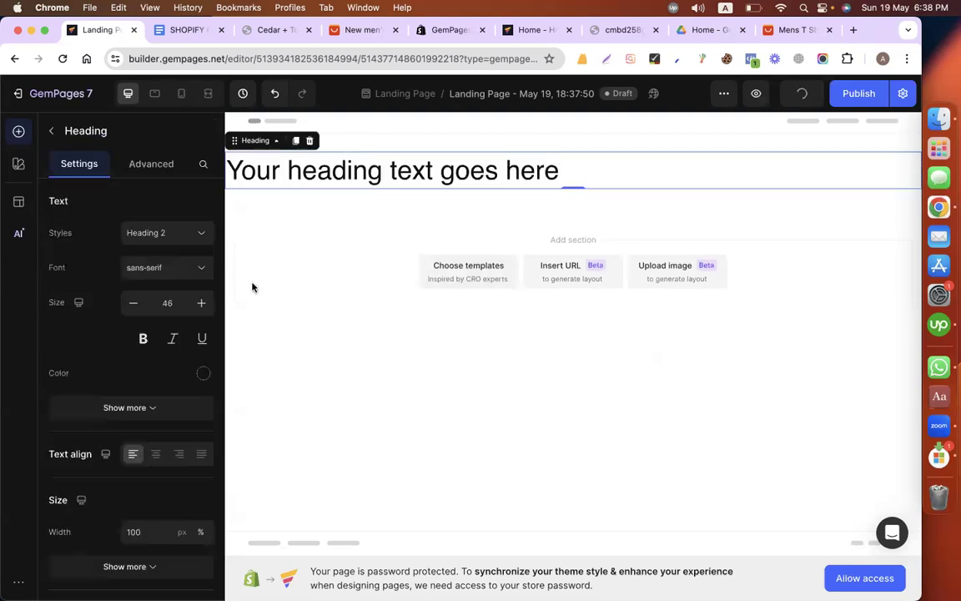
double_click(417, 171)
key(super+v)
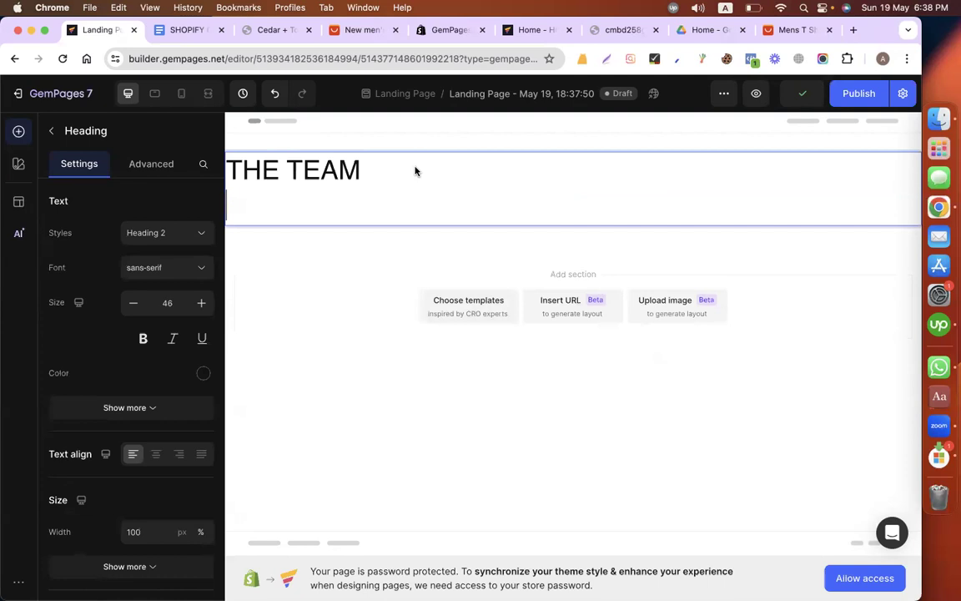
key(BackSpace)
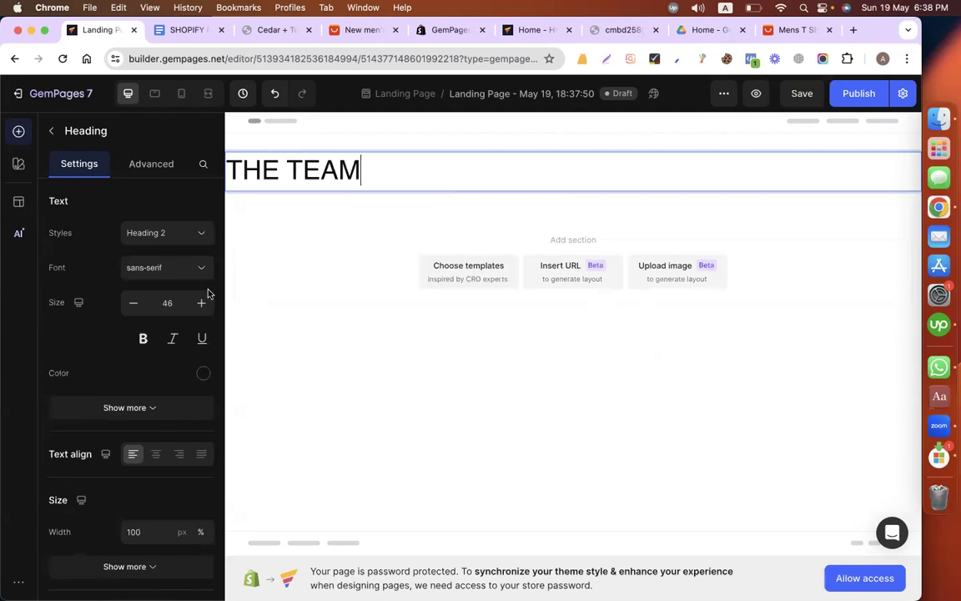
click(154, 455)
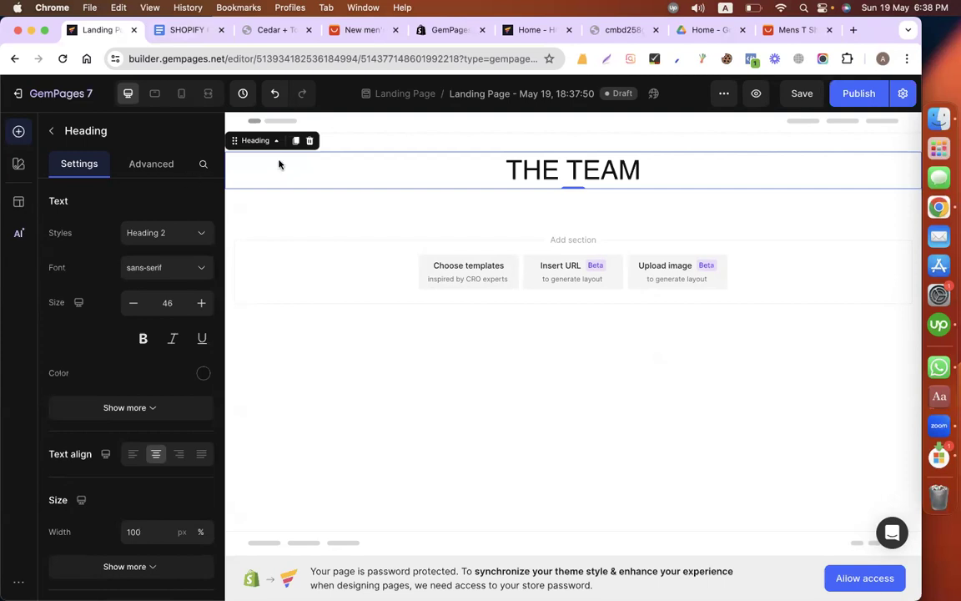
Step: Set the left and right padding of the section containing THE TEAM heading to 100 px
click(360, 158)
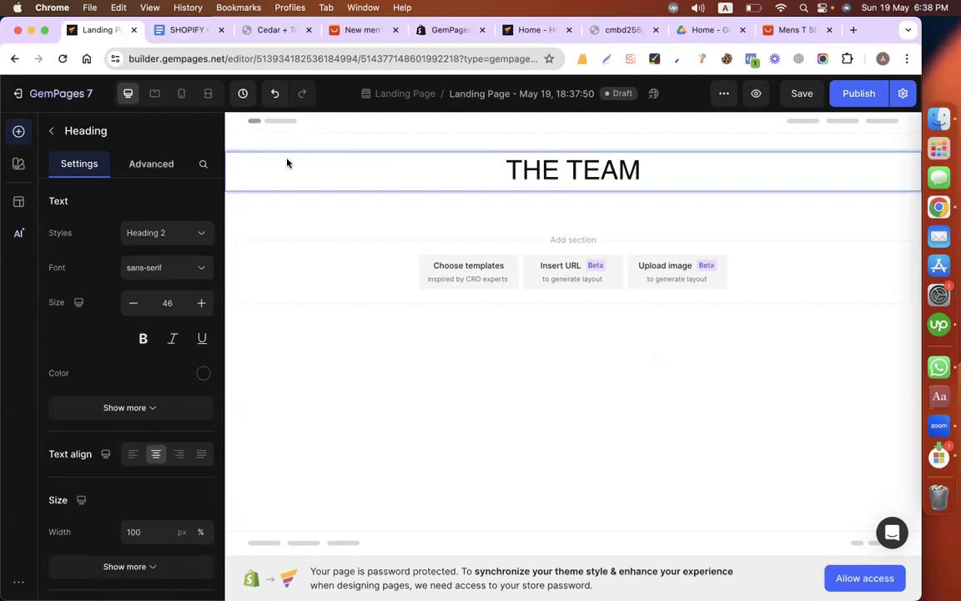
click(342, 201)
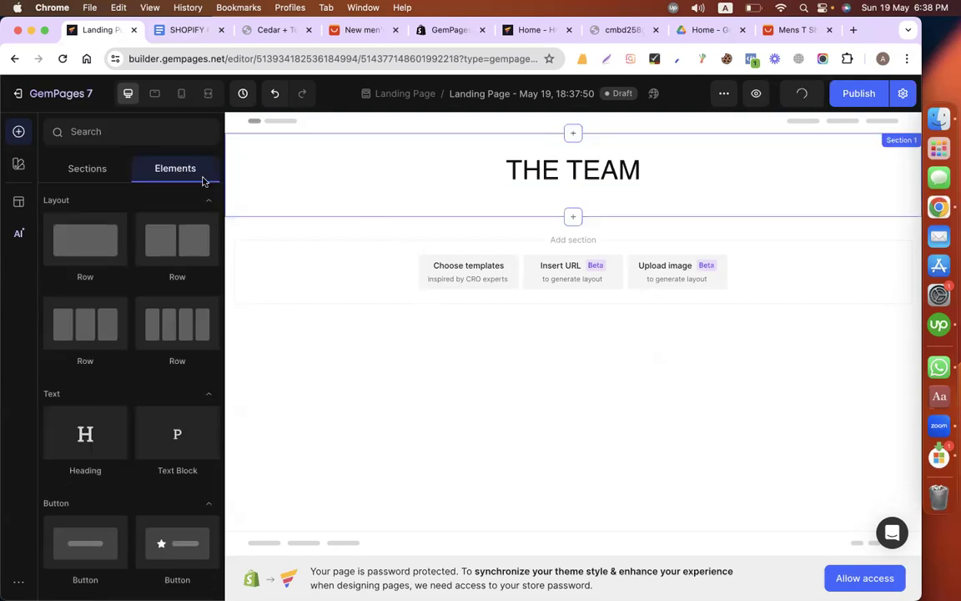
click(150, 164)
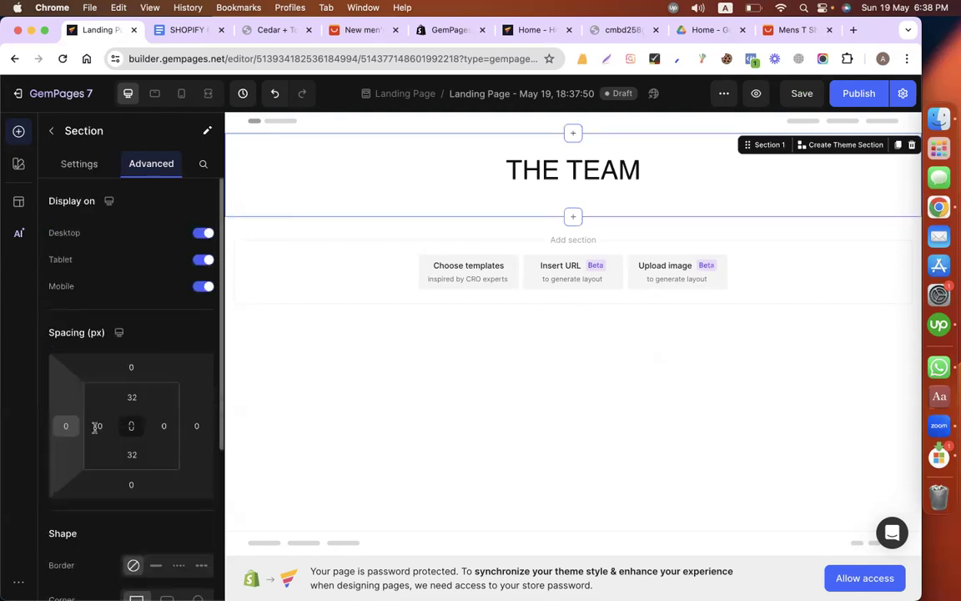
click(96, 426)
text(1)
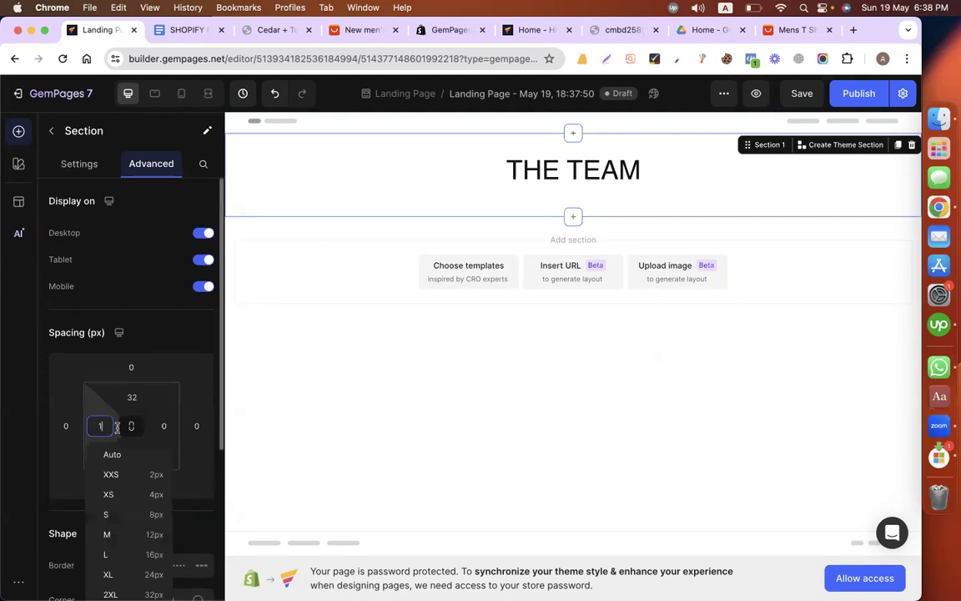
text(00)
click(165, 426)
text(1)
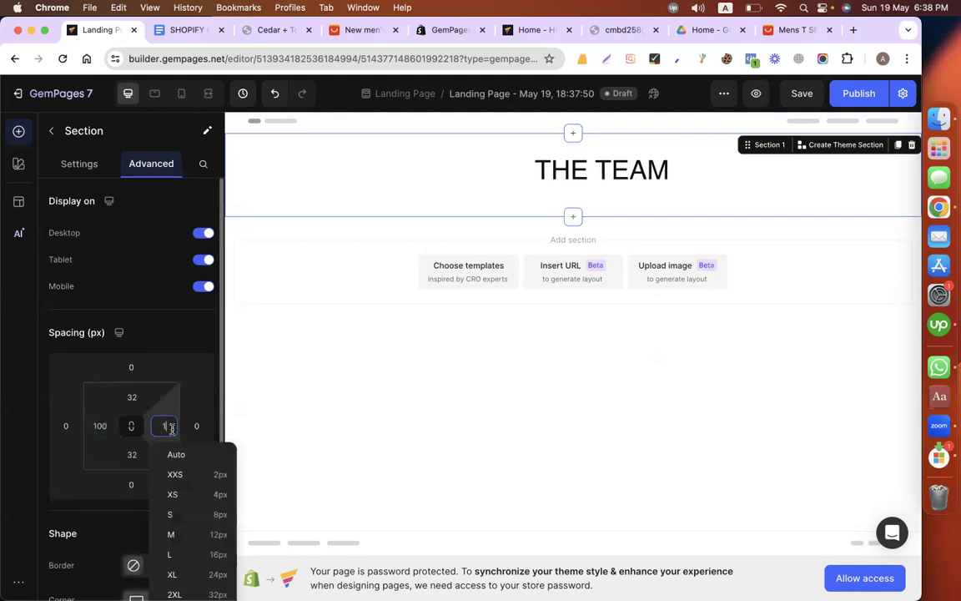
text(00)
click(338, 128)
Step: Copy the two paragraphs under THE TEAM in the content document
click(198, 35)
click(252, 329)
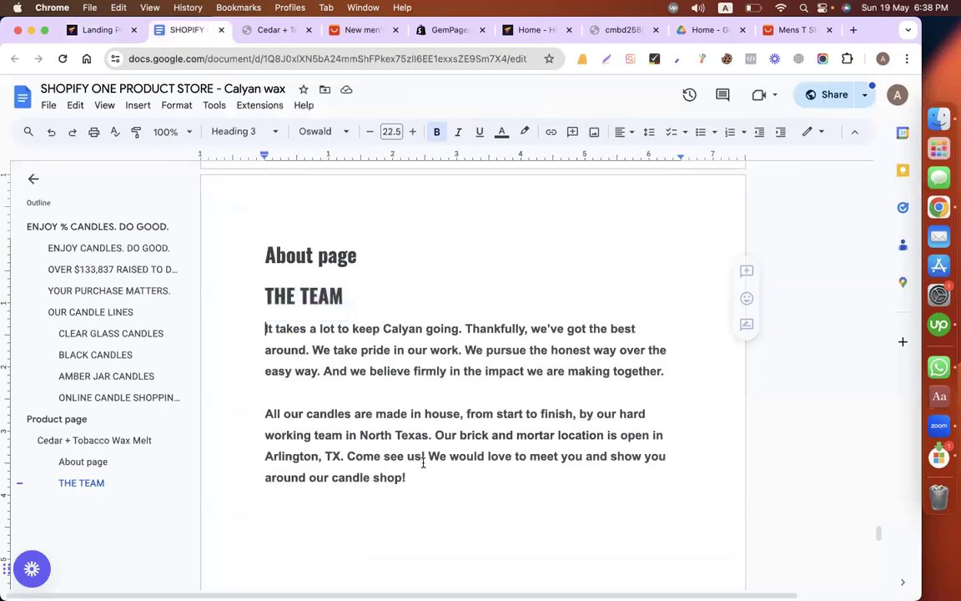
shift+click(427, 474)
key(cmd+v)
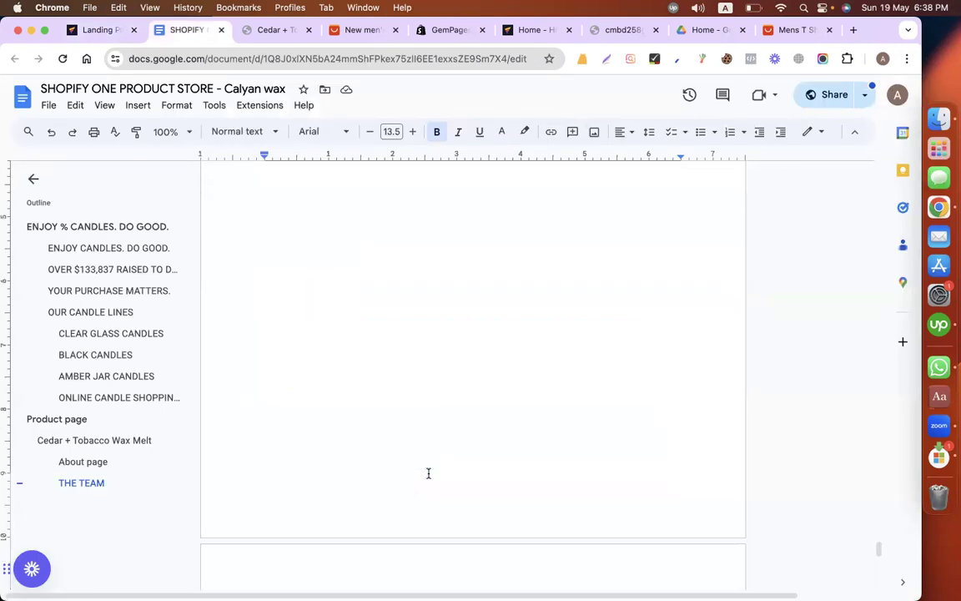
Step: Return to the landing page editor and add a text block below the heading containing the copied paragraphs
click(240, 31)
key(cmd+1)
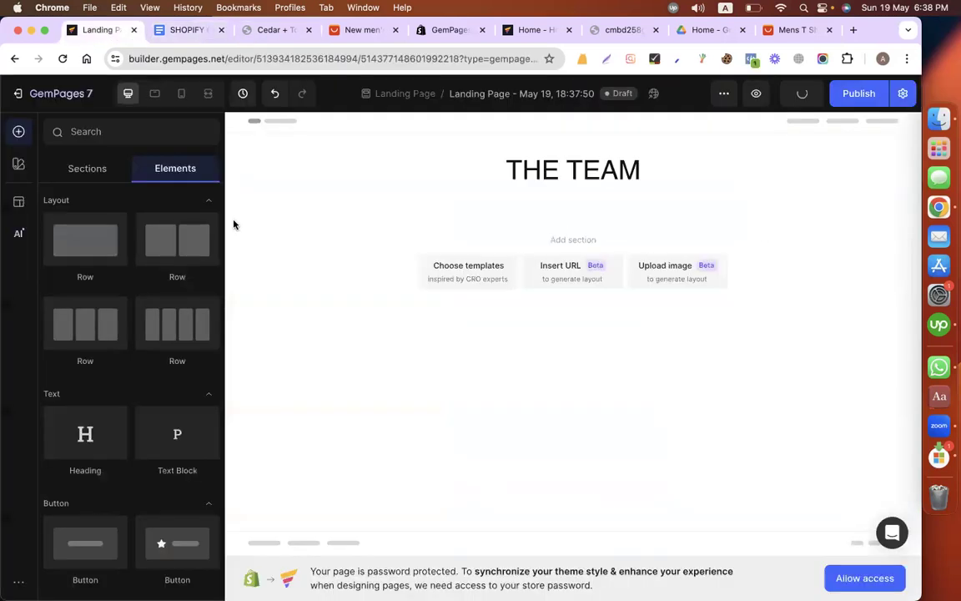
drag(505, 234, 466, 201)
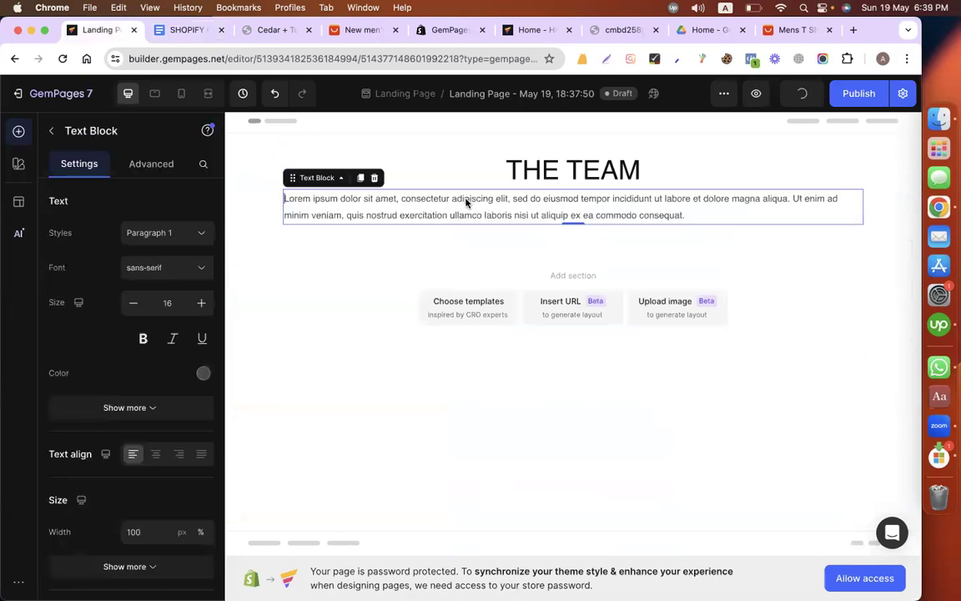
key(cmd+a)
text(It takes a lot to keep Calyan going. Thankfully, we've got the best around. We take pride in our work. We pursue the honest way over the easy way. And we believe firmly in the impact we are making together.  All our candles are made in house, from start to finish, by our hard working team in North Texas. Our brick and mortar location is open in Arlington, TX. Come see us! We would love to meet you and show you around our candle shop!)
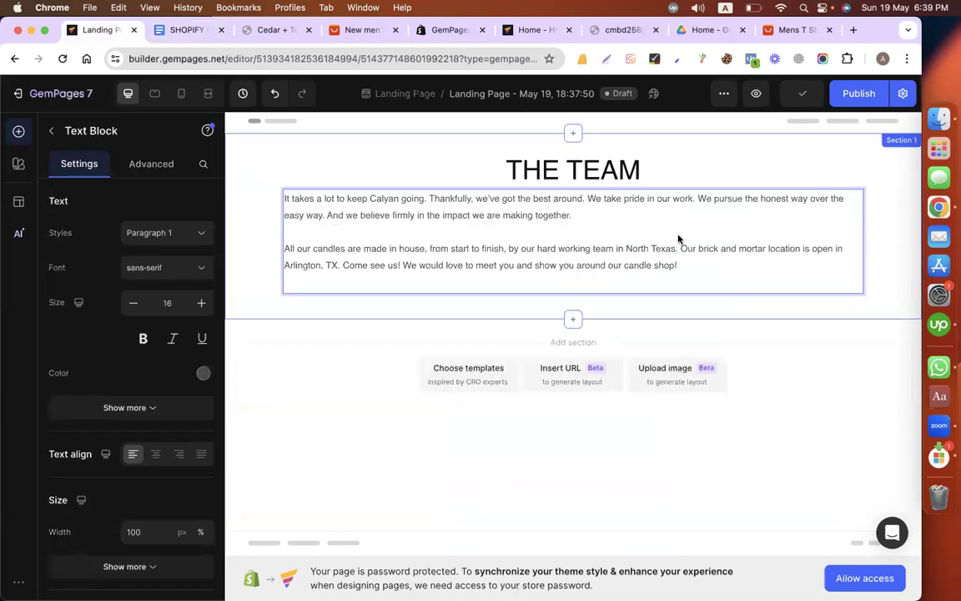
Step: Format the team text block in Roboto at size 19 with centred alignment
key(super+a)
key(super+c)
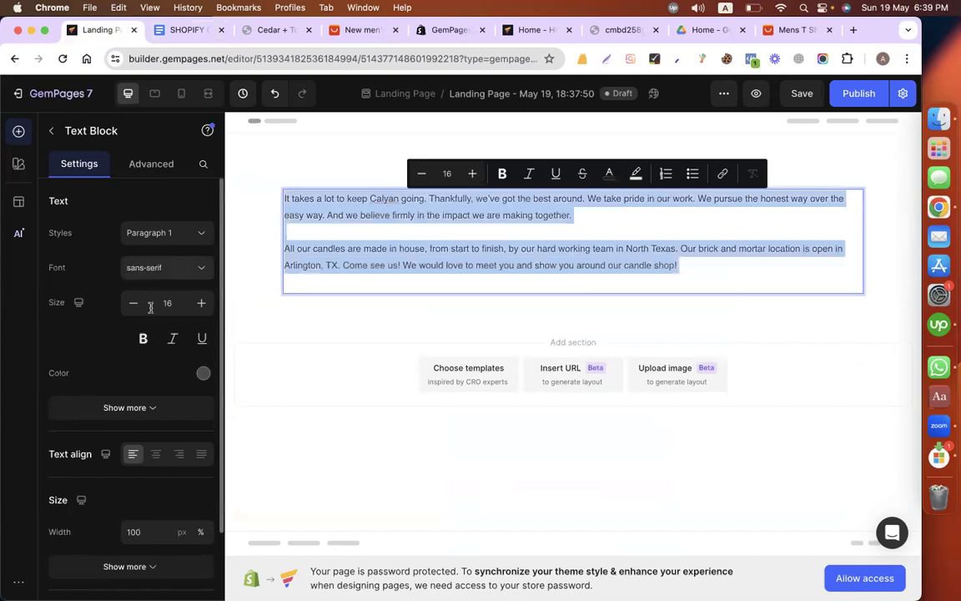
click(167, 267)
click(108, 389)
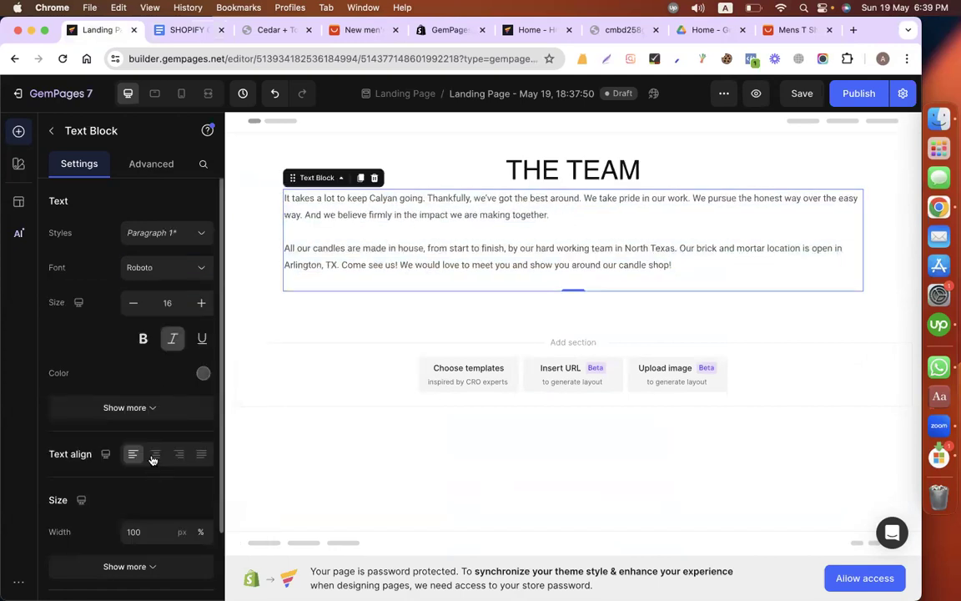
click(155, 455)
click(202, 302)
click(201, 302)
click(201, 302)
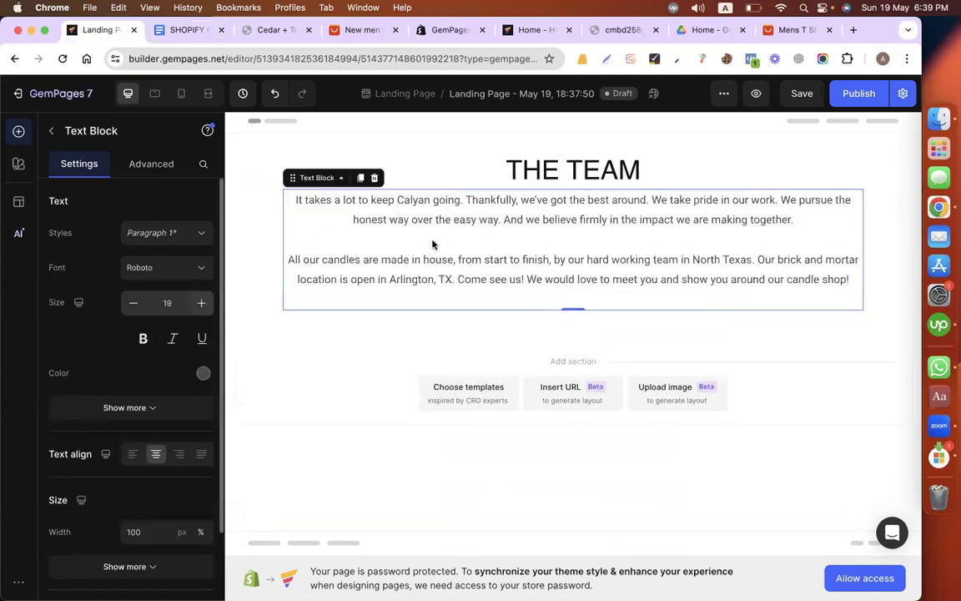
Step: Remove the empty trailing lines from the team text, keeping one blank line between its two paragraphs
click(432, 244)
key(BackSpace)
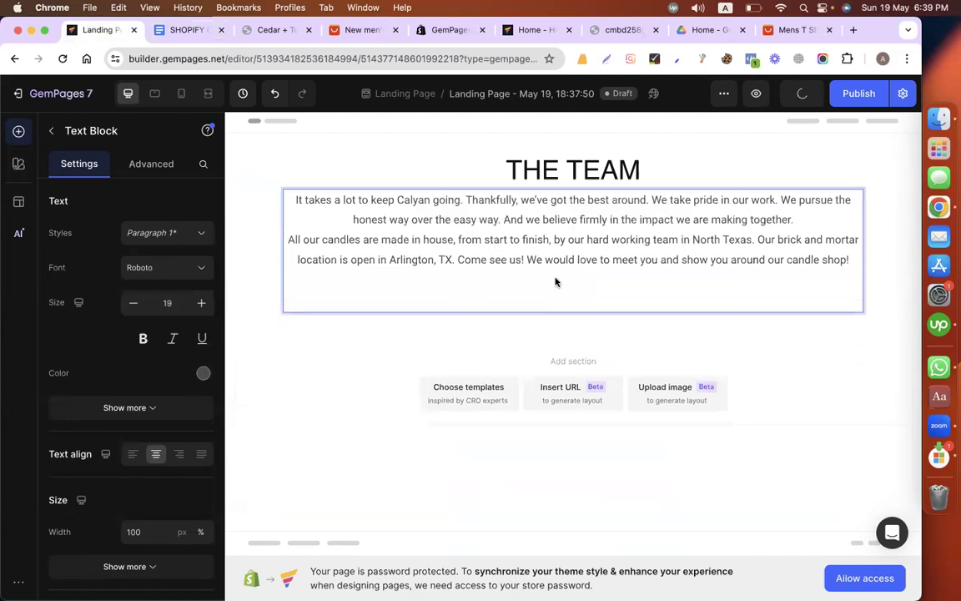
key(Return)
click(532, 306)
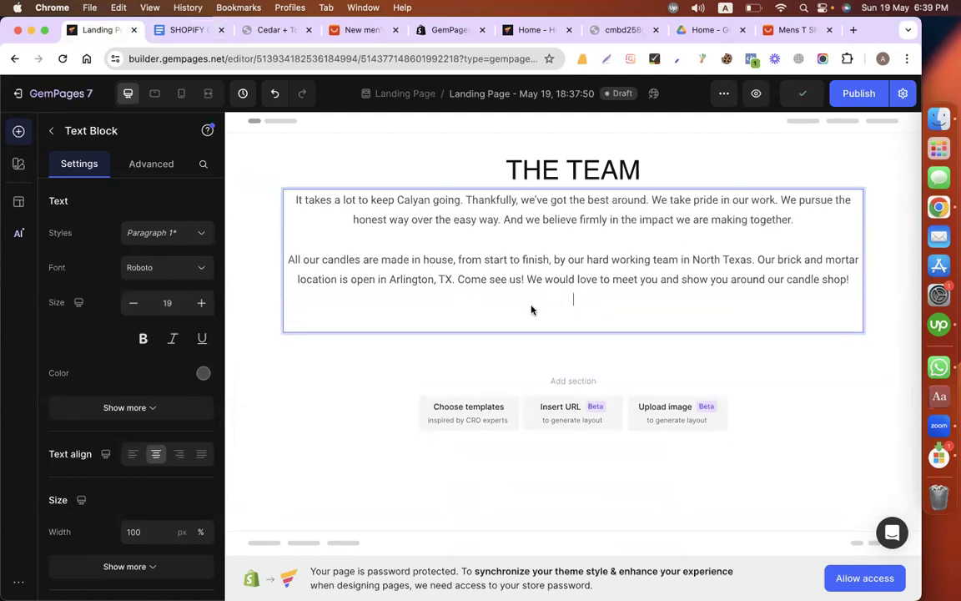
key(BackSpace)
key(super+a)
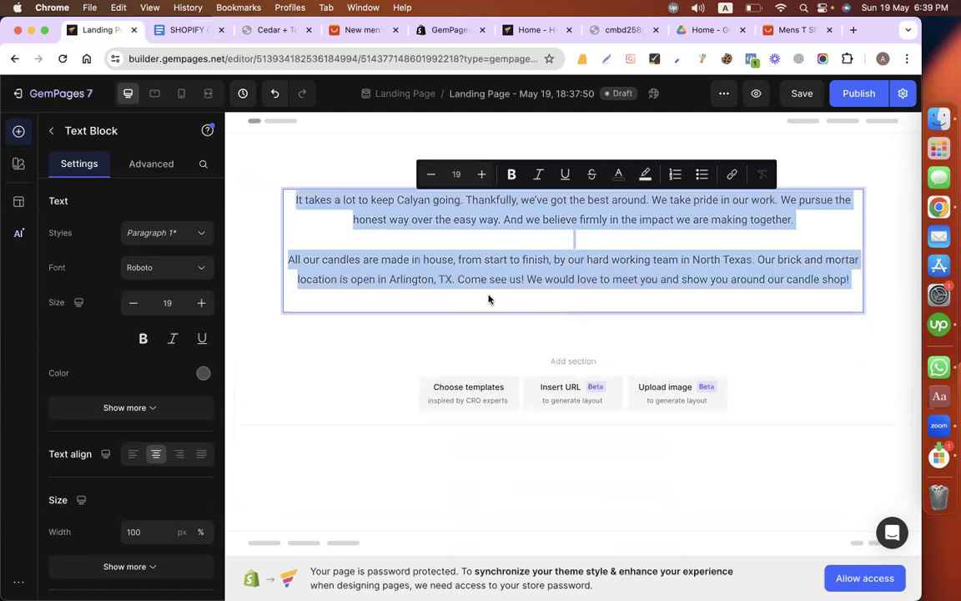
key(super+v)
click(534, 221)
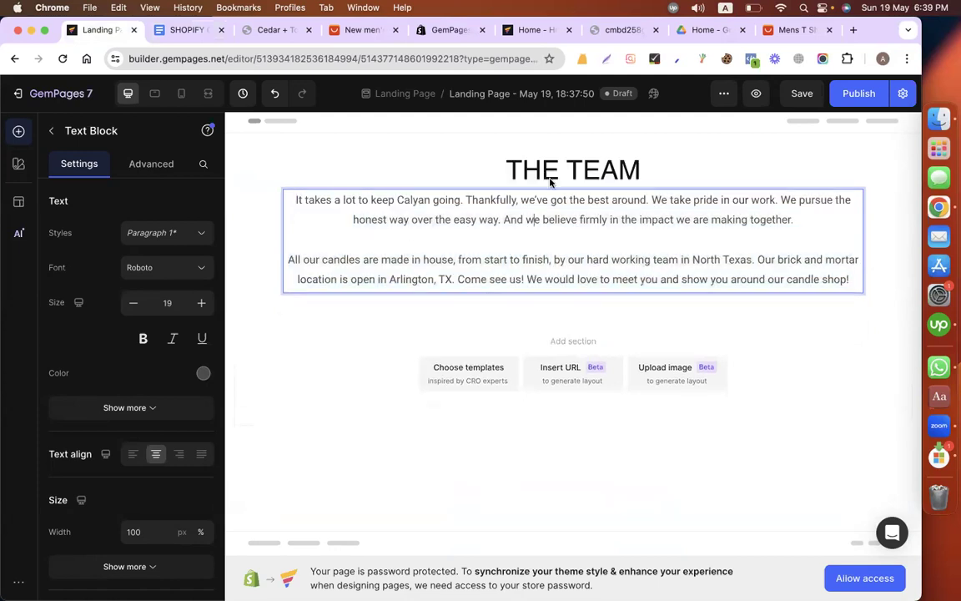
Step: Set the team text block's top margin to 30 px
click(151, 164)
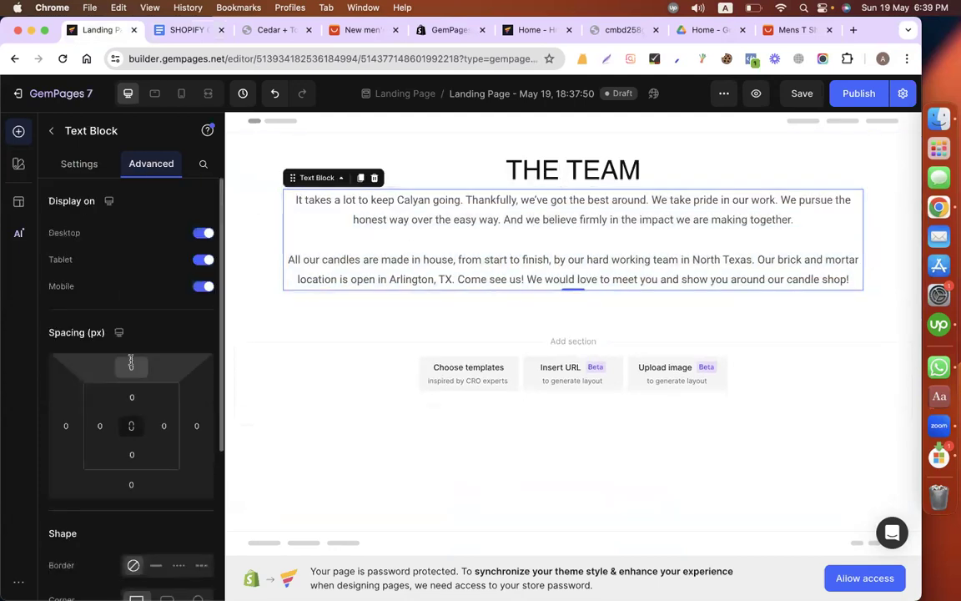
click(129, 364)
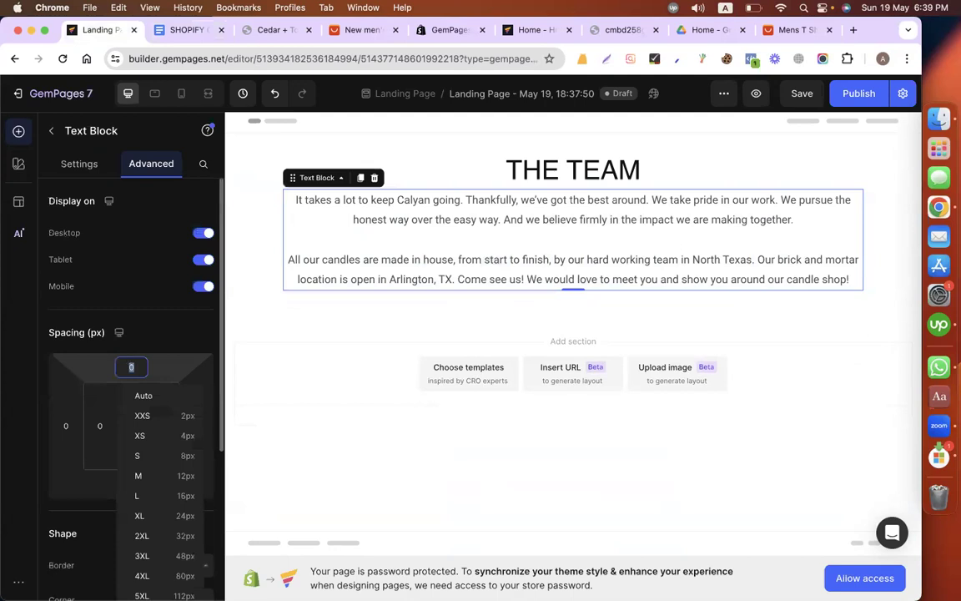
text(50)
key(BackSpace)
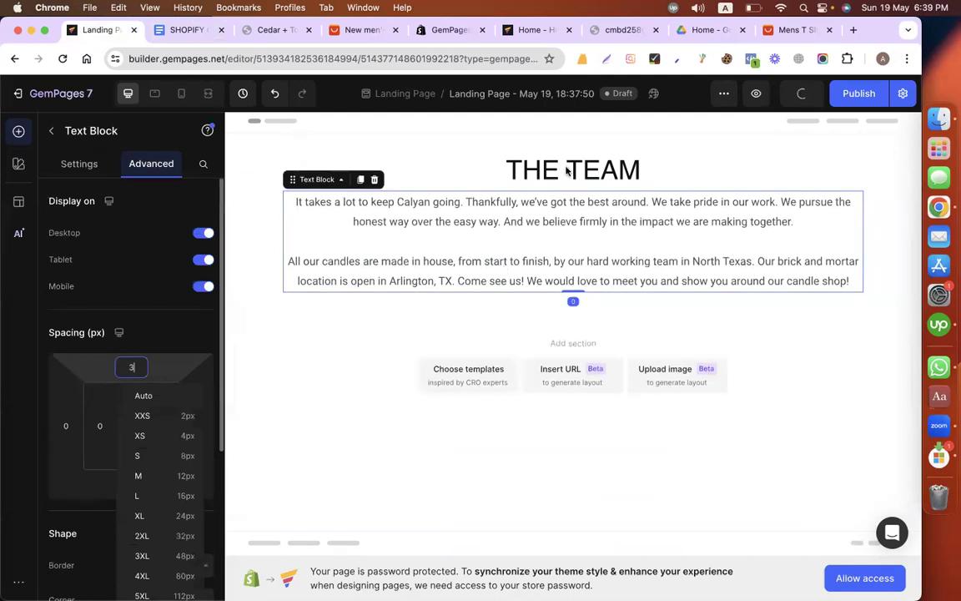
key(BackSpace)
text(30)
Step: Style THE TEAM heading as Heading 1 in bold Roboto
click(166, 233)
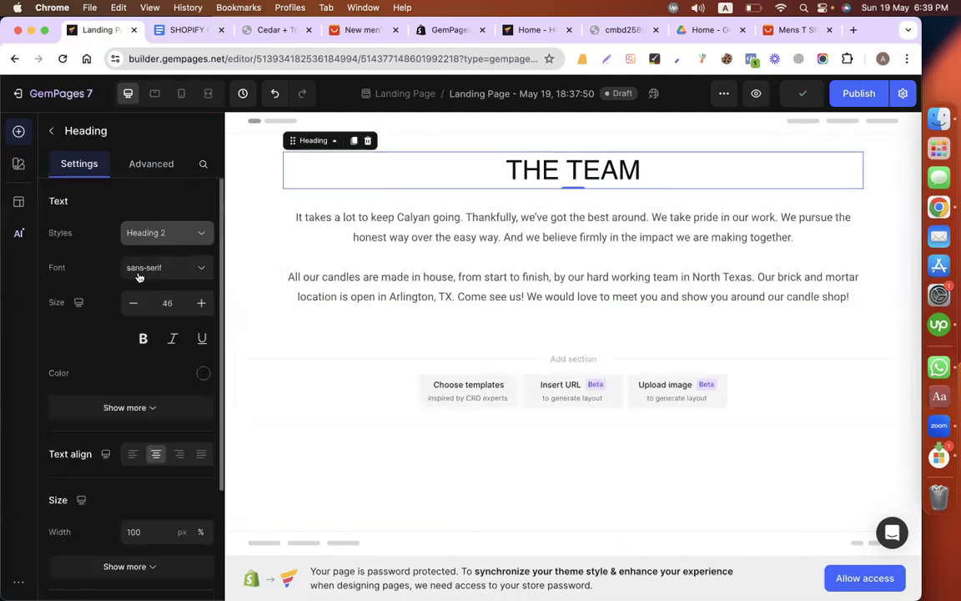
click(156, 274)
click(156, 274)
click(106, 398)
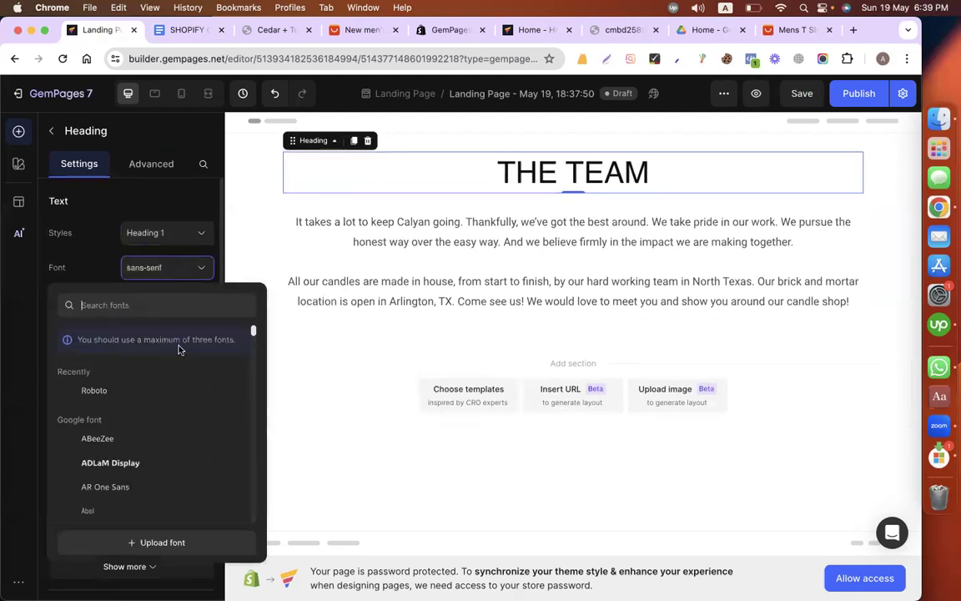
click(143, 339)
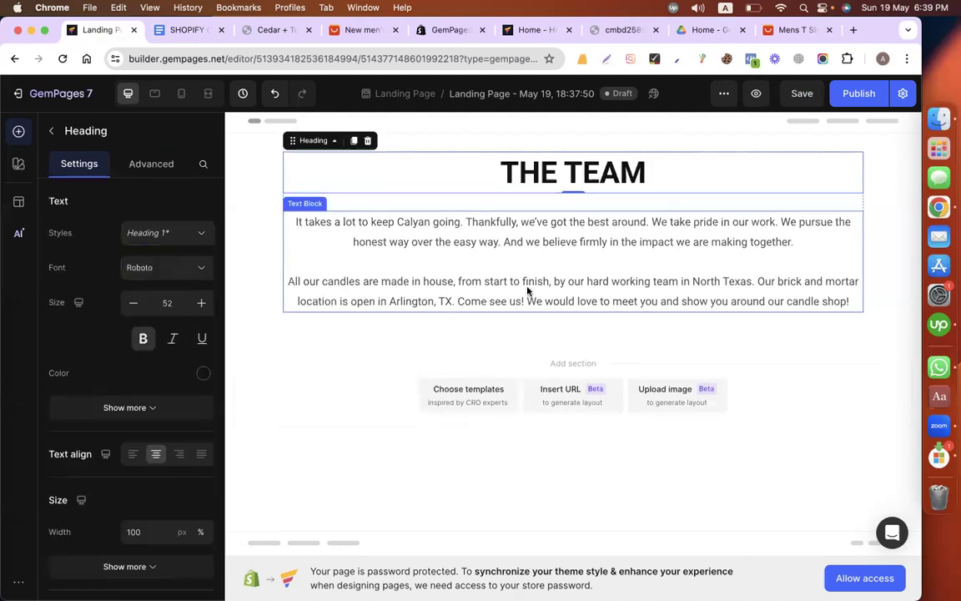
Step: Place an image element below the team text block
click(50, 131)
scroll(153, 442, down, 3)
drag(79, 438, 527, 298)
Step: Capture a cropped screenshot of the team photo in the content document
click(191, 31)
scroll(610, 332, up, 1)
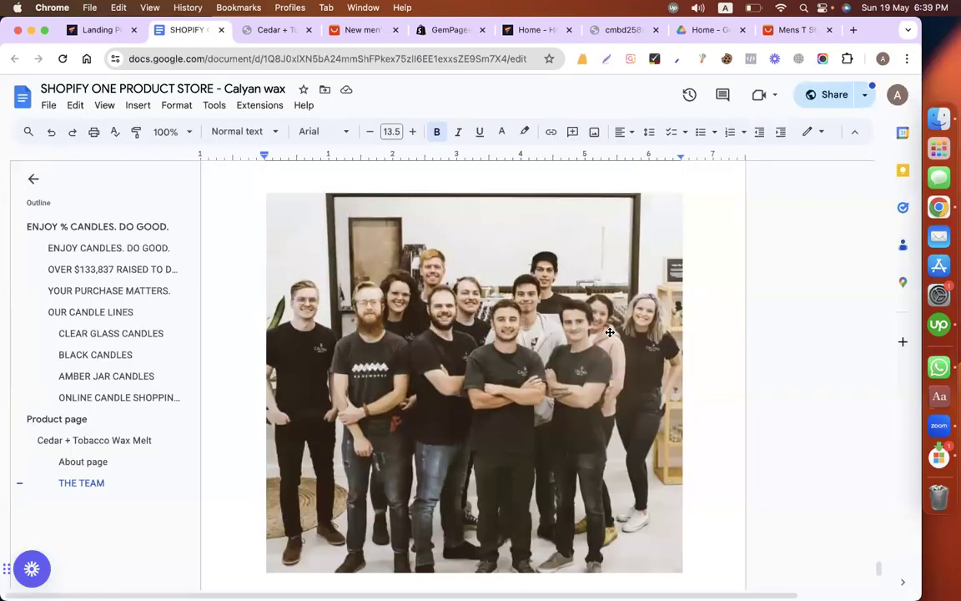
scroll(610, 332, down, 1)
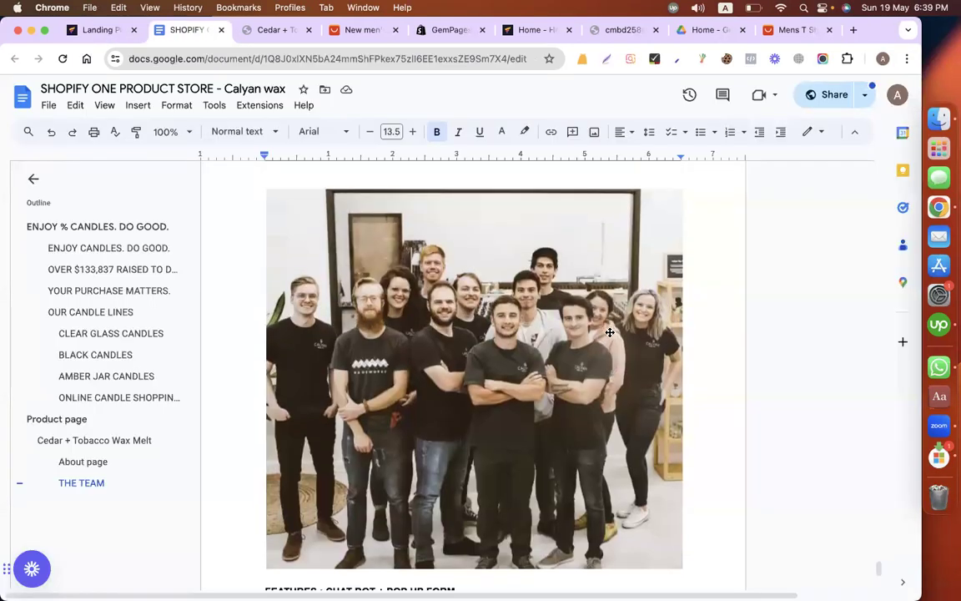
click(775, 285)
key(super+shift+4)
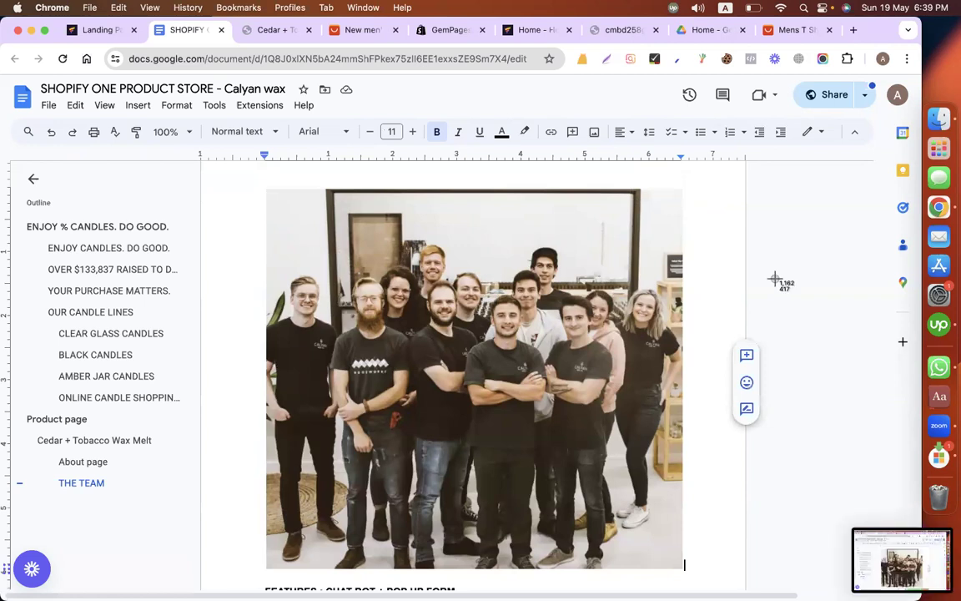
drag(604, 527, 682, 568)
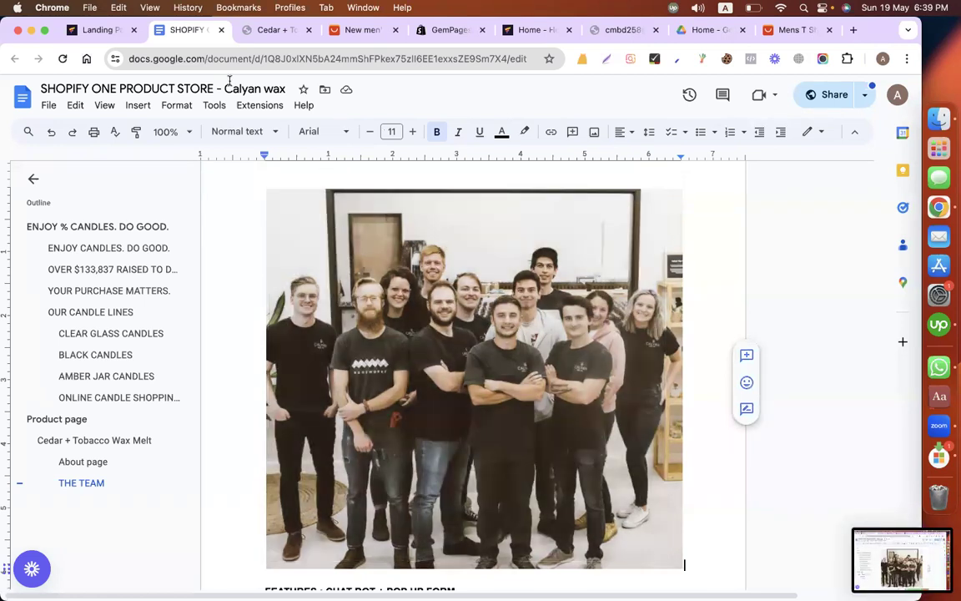
Step: Return to the landing page editor and upload the team photo screenshot from the Desktop into the image element
click(101, 39)
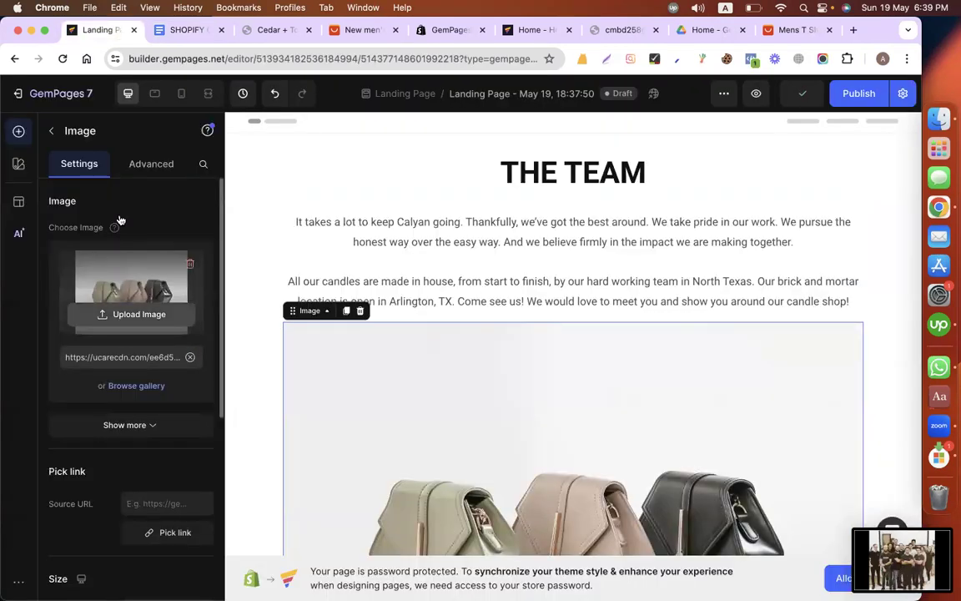
scroll(186, 263, down, 10)
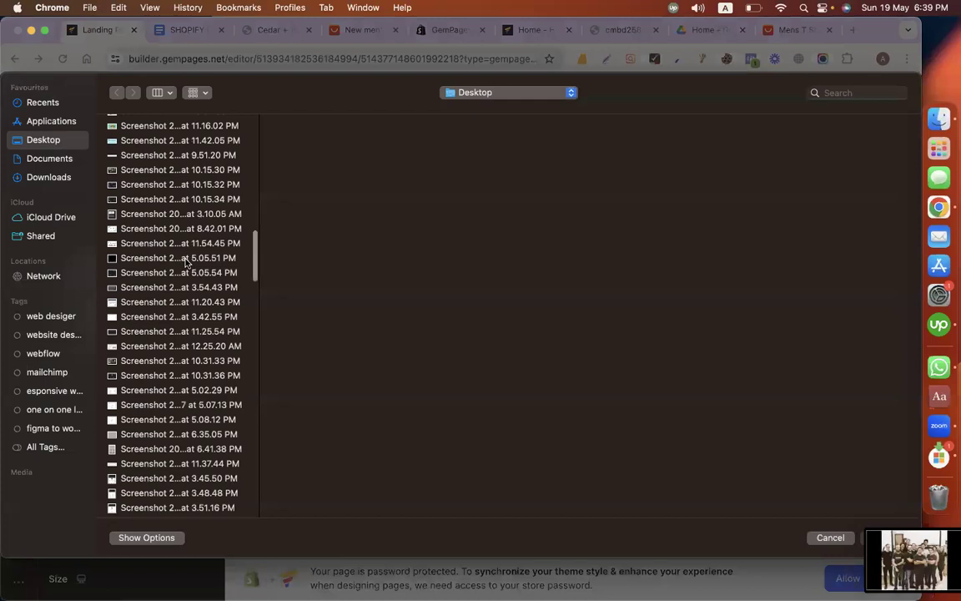
scroll(186, 263, down, 10)
click(132, 490)
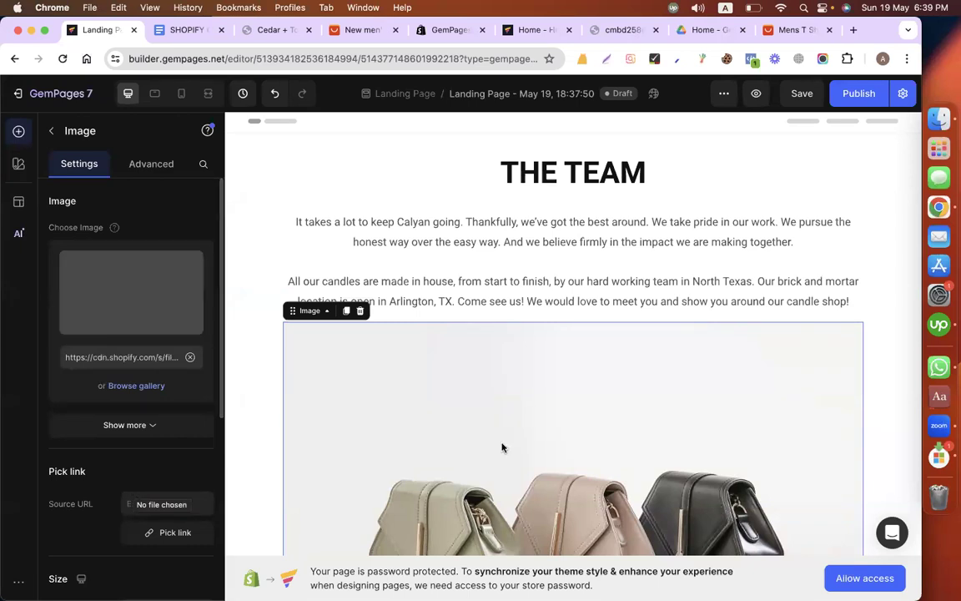
Step: Rename the landing page as About, copying the word from the About page heading in the content document, and publish it
scroll(591, 307, down, 5)
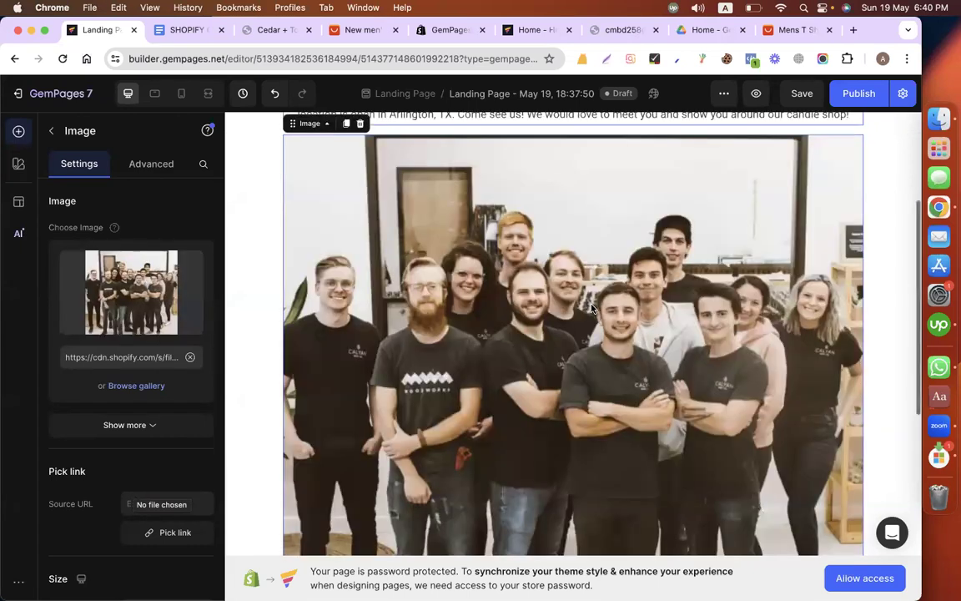
scroll(592, 308, down, 5)
scroll(592, 308, down, 3)
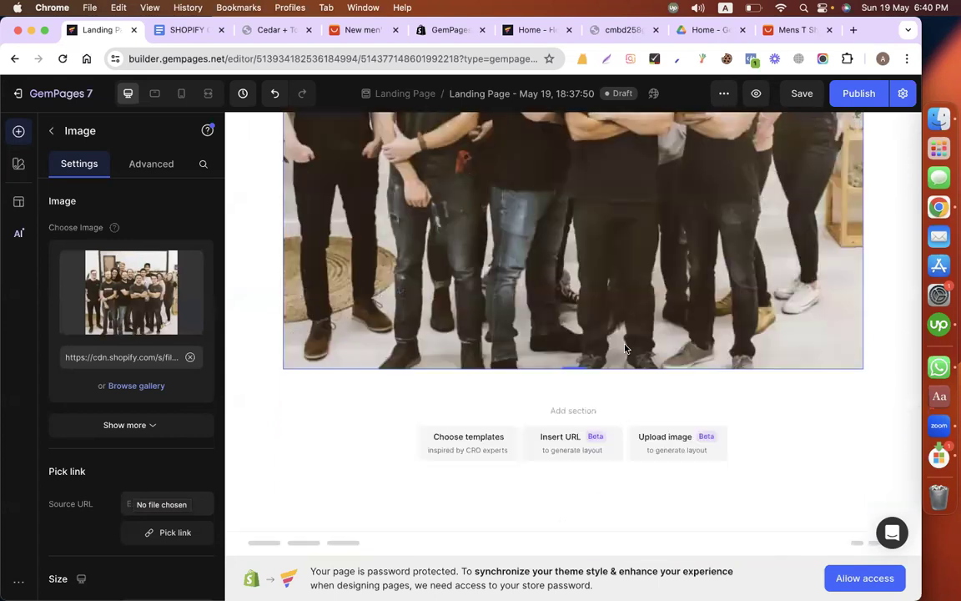
scroll(625, 348, up, 10)
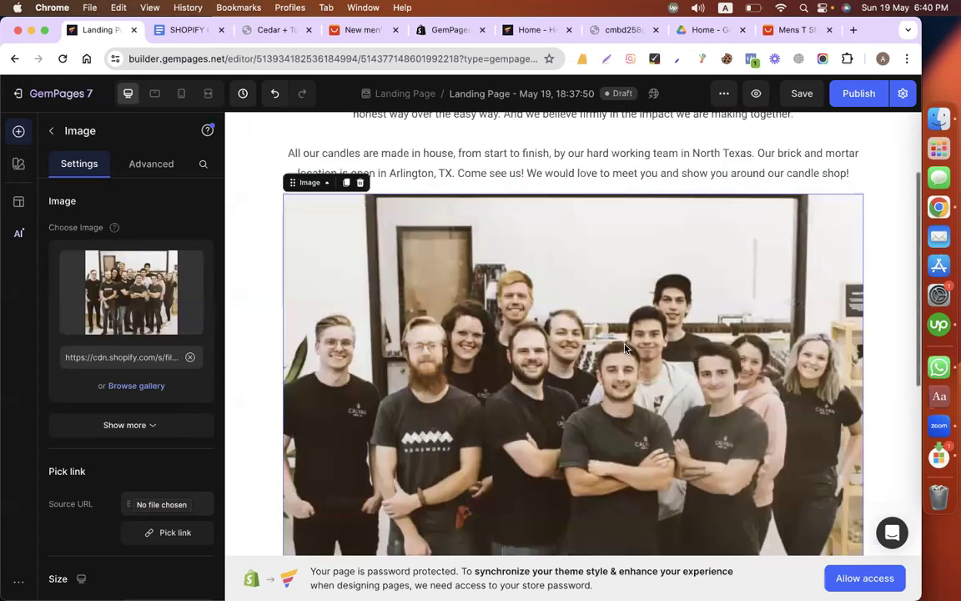
scroll(625, 348, up, 4)
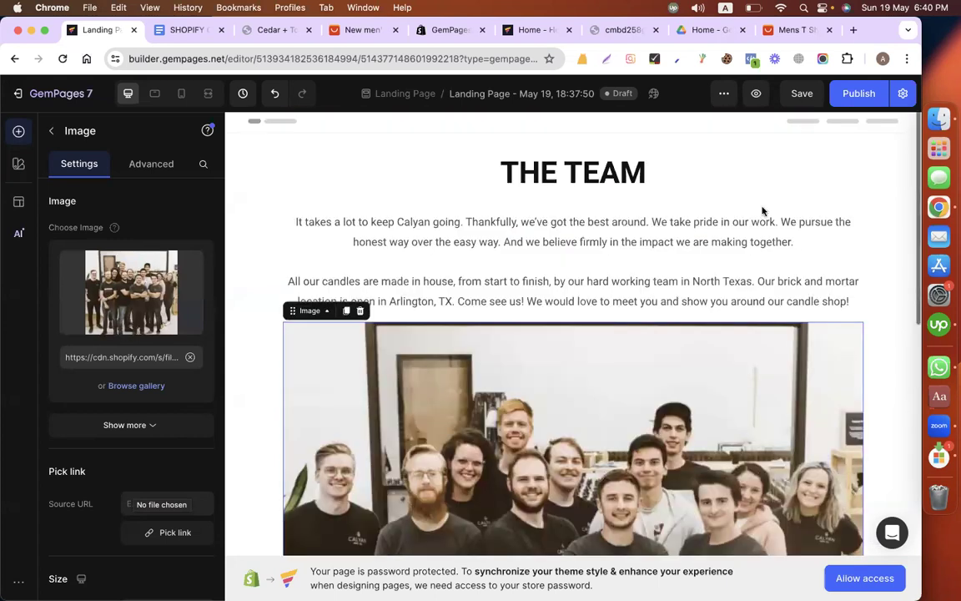
click(492, 94)
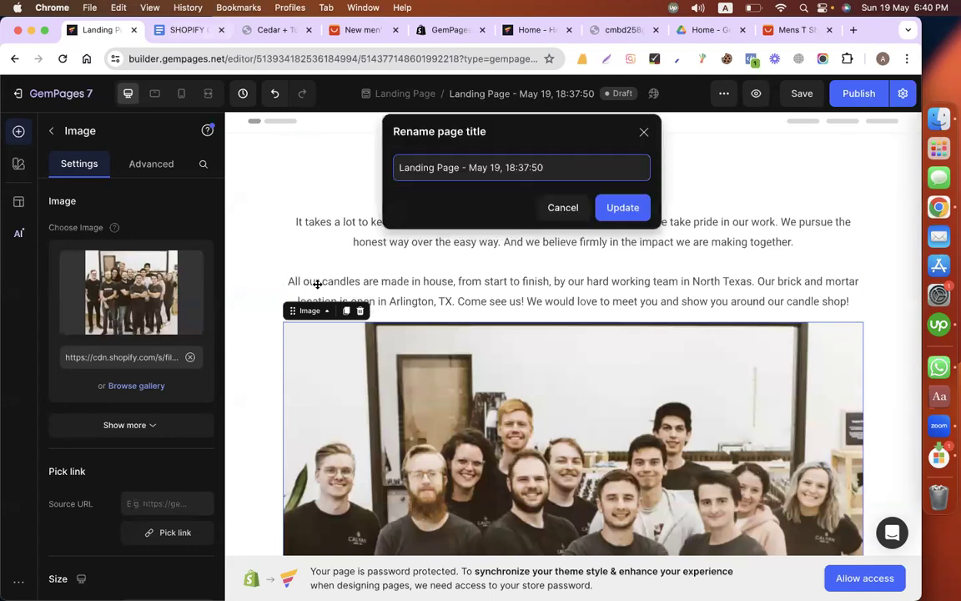
key(ctrl+Tab)
scroll(317, 284, up, 5)
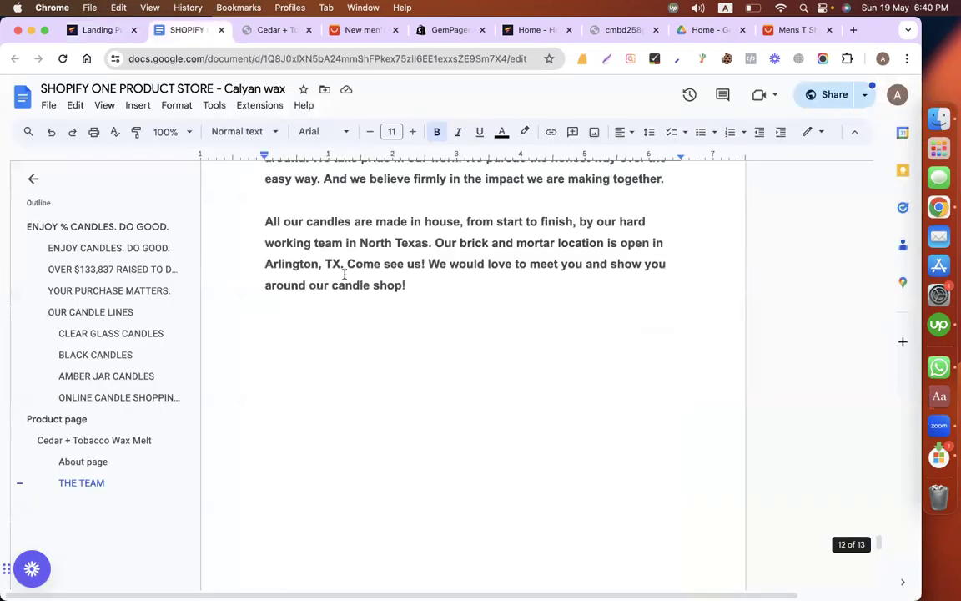
scroll(345, 274, up, 5)
click(276, 261)
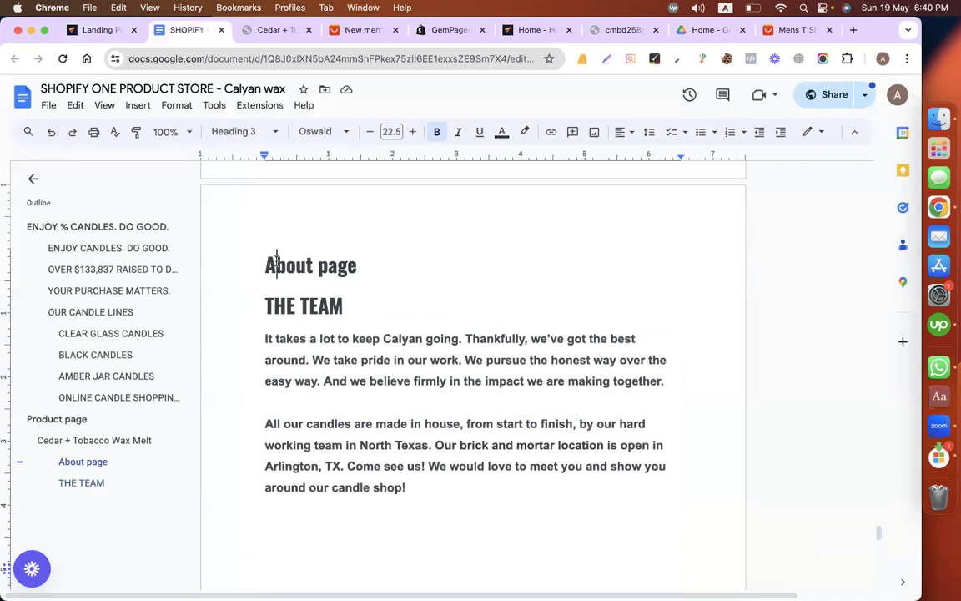
double_click(276, 261)
key(super+c)
click(76, 30)
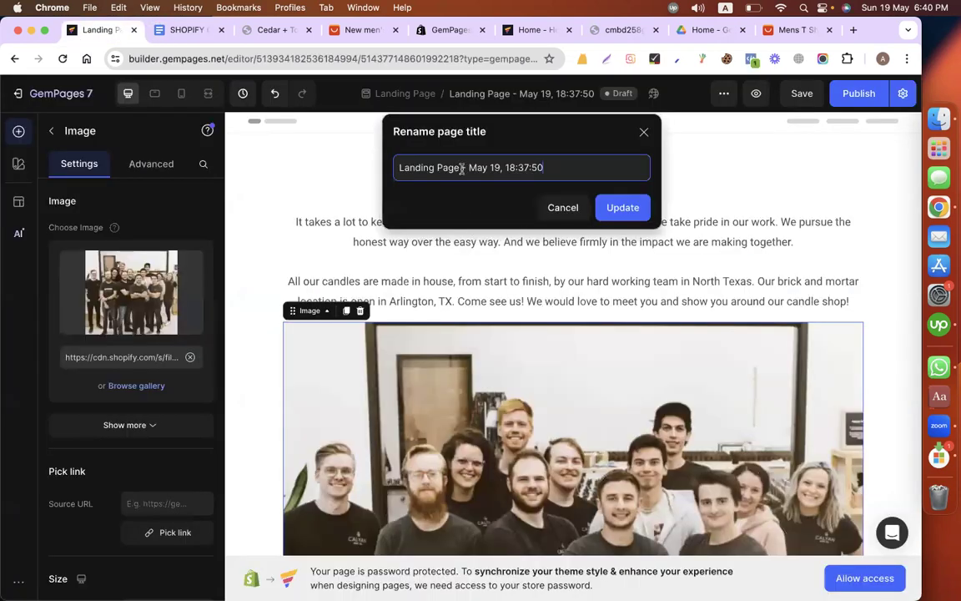
key(super+a)
key(super+v)
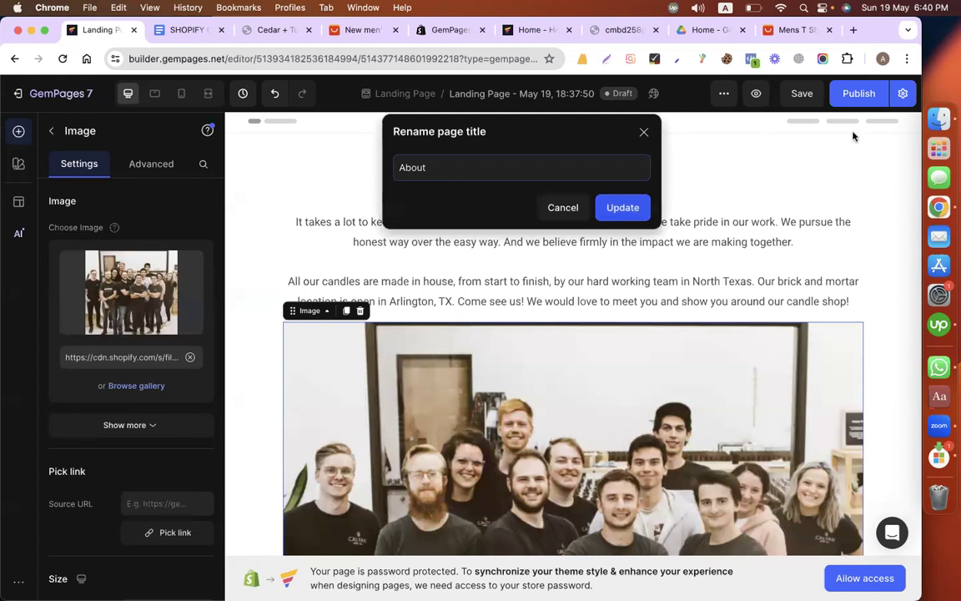
key(Return)
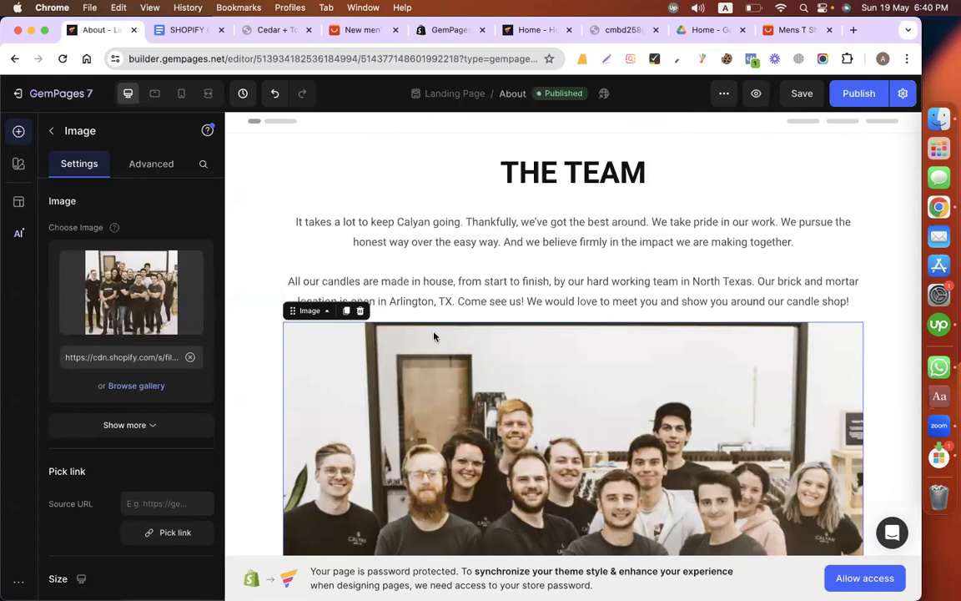
Step: Leave the page builder for the Shopify admin and delete the Contact page from the online store's pages
click(25, 92)
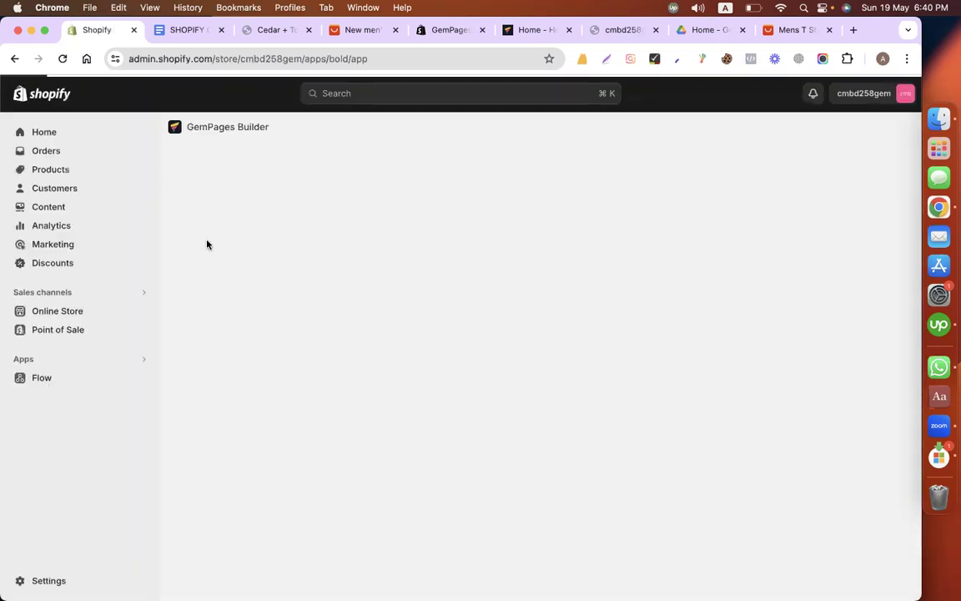
click(65, 312)
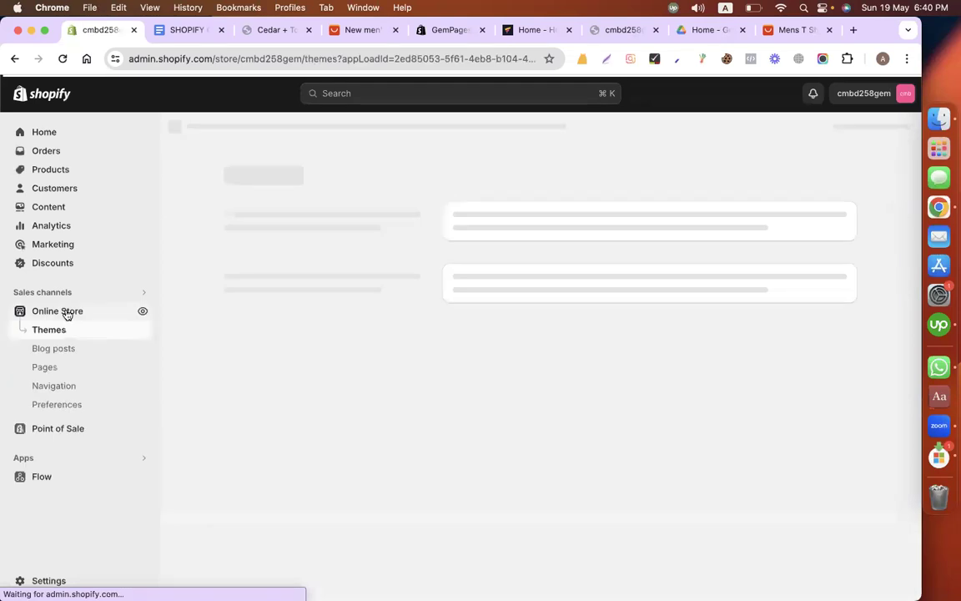
click(54, 367)
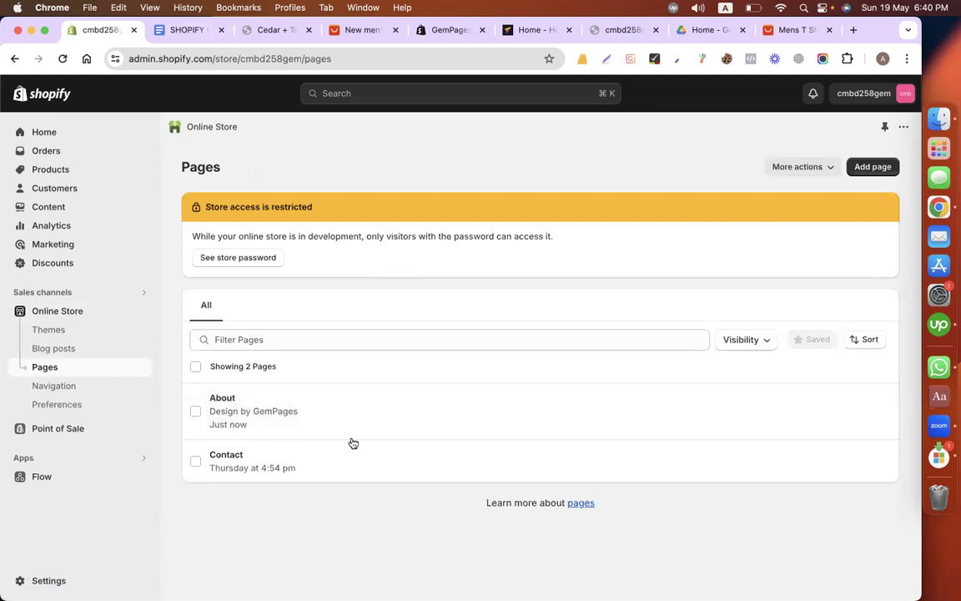
click(195, 460)
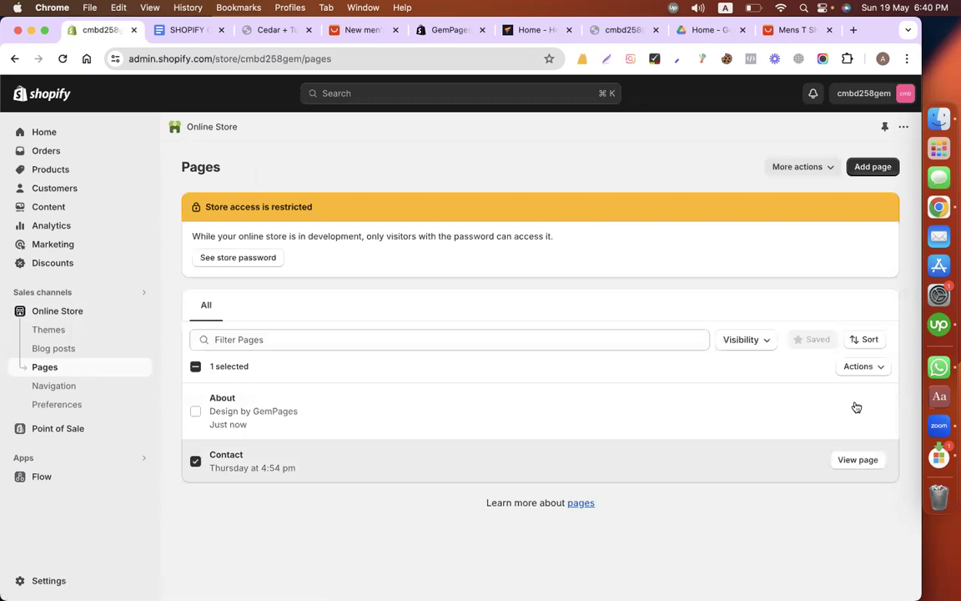
click(817, 176)
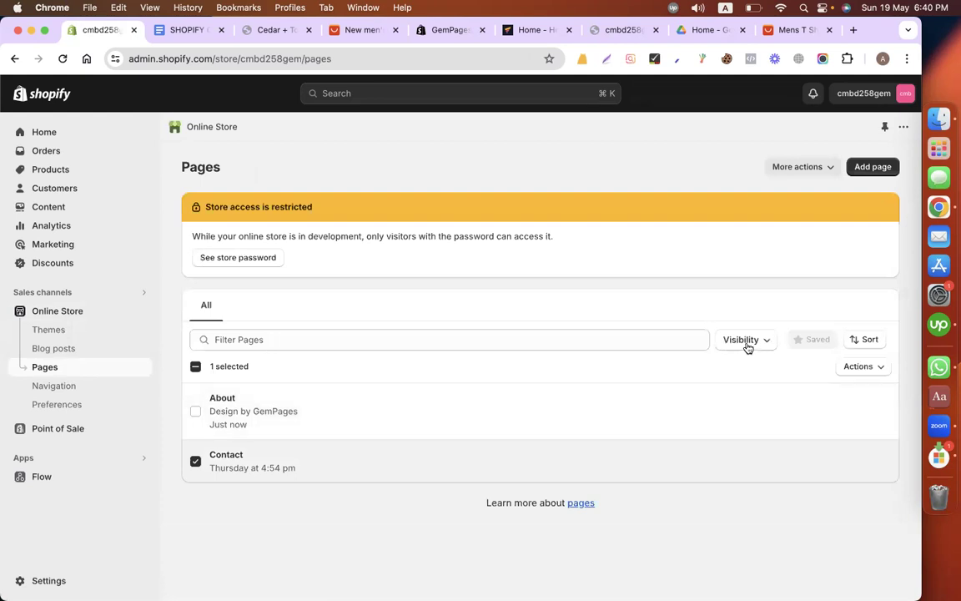
click(862, 367)
click(796, 438)
click(621, 381)
Step: Look through the content document back to its first page for the list of the store's menu pages
click(184, 31)
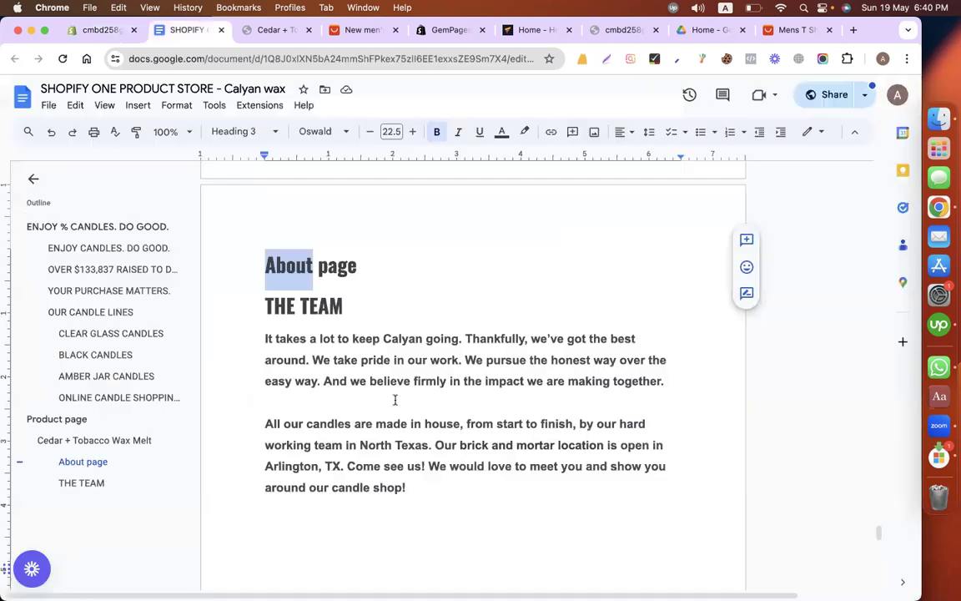
scroll(395, 400, down, 5)
scroll(395, 400, up, 10)
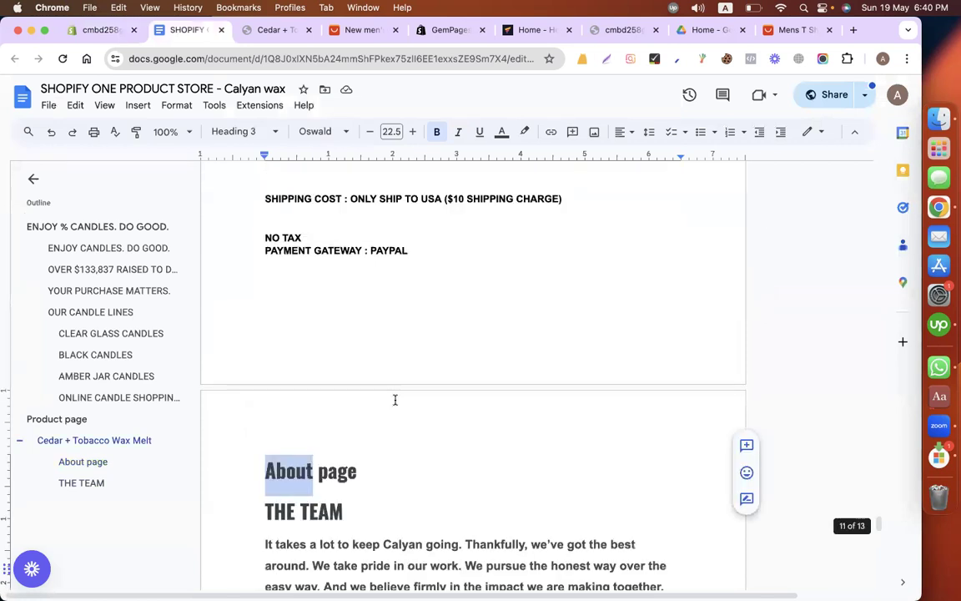
scroll(395, 400, up, 4)
scroll(395, 400, up, 5)
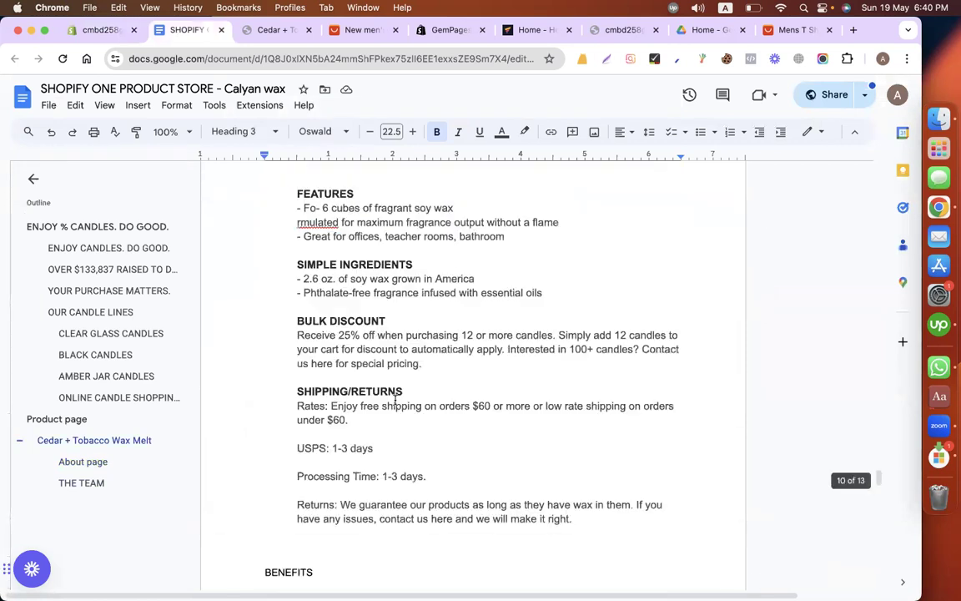
scroll(395, 399, down, 6)
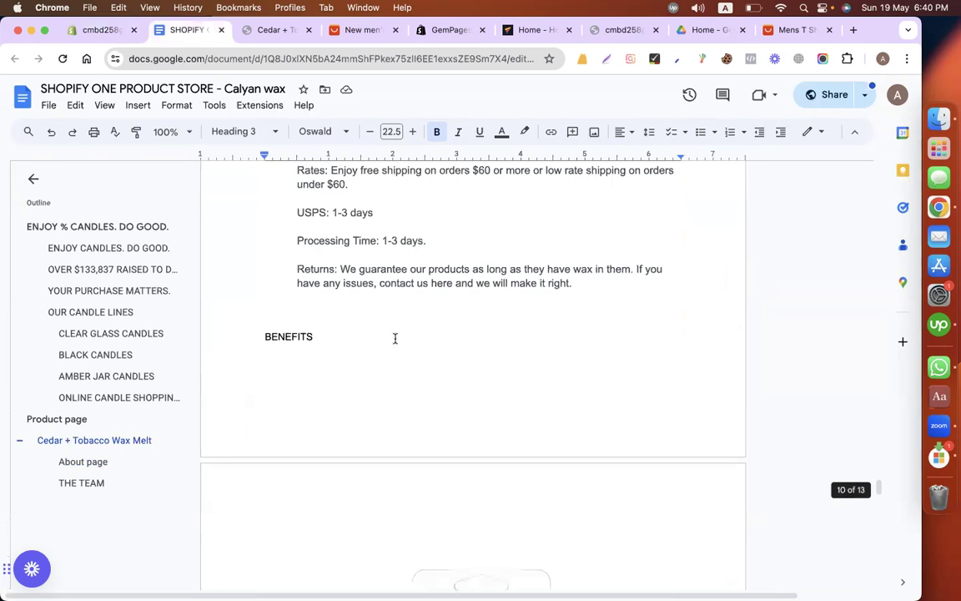
scroll(395, 337, up, 2)
scroll(395, 338, up, 15)
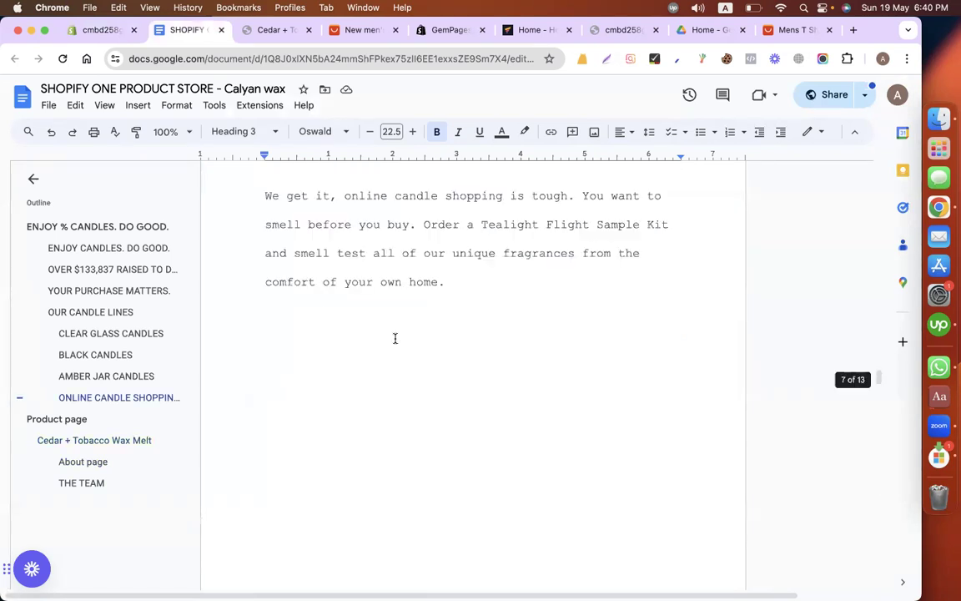
scroll(395, 338, up, 15)
scroll(396, 338, up, 15)
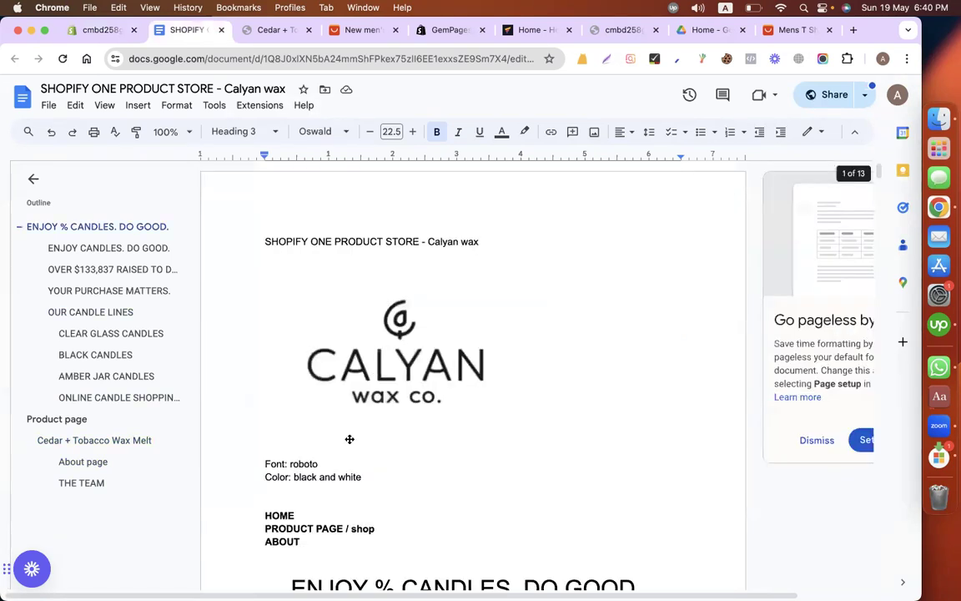
scroll(349, 438, down, 3)
scroll(258, 319, down, 2)
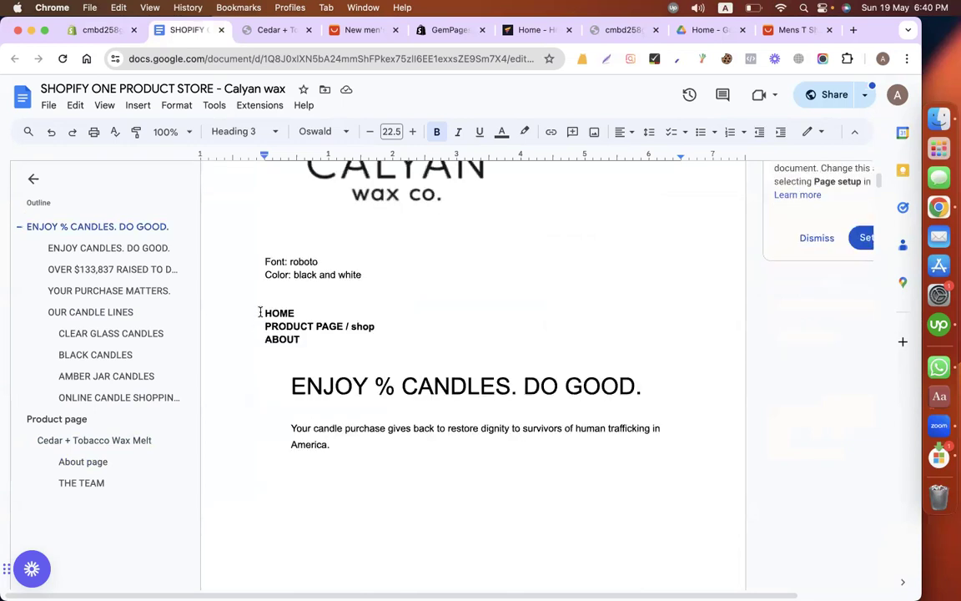
Step: Insert the label MENU with a line of dashes beneath it above HOME in the content document's page list
drag(284, 320, 259, 309)
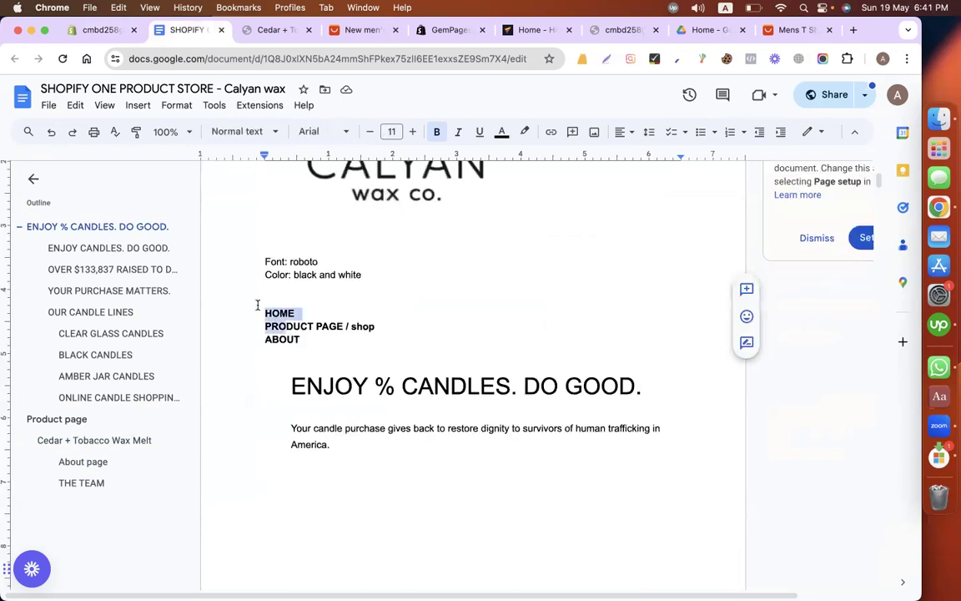
click(257, 304)
text(MENU)
key(Return)
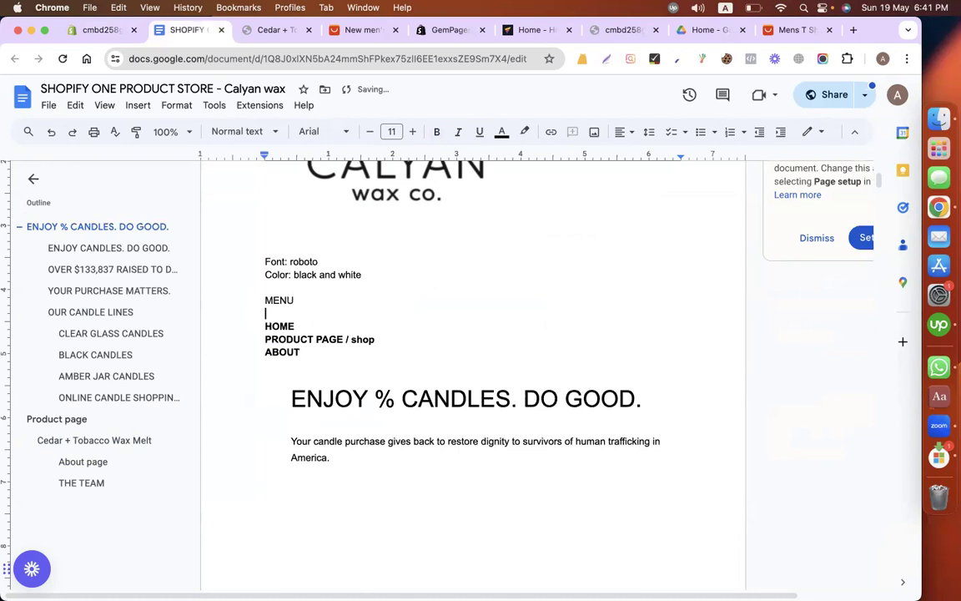
text(--------)
click(320, 348)
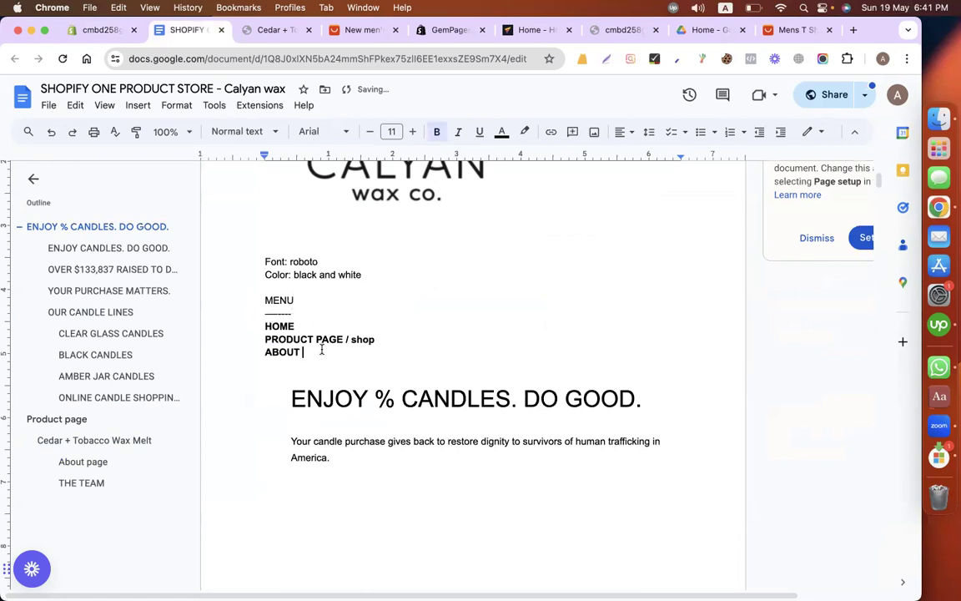
Step: Return to the Shopify admin, open the store's Main menu in the navigation settings and delete its Catalog item
click(106, 38)
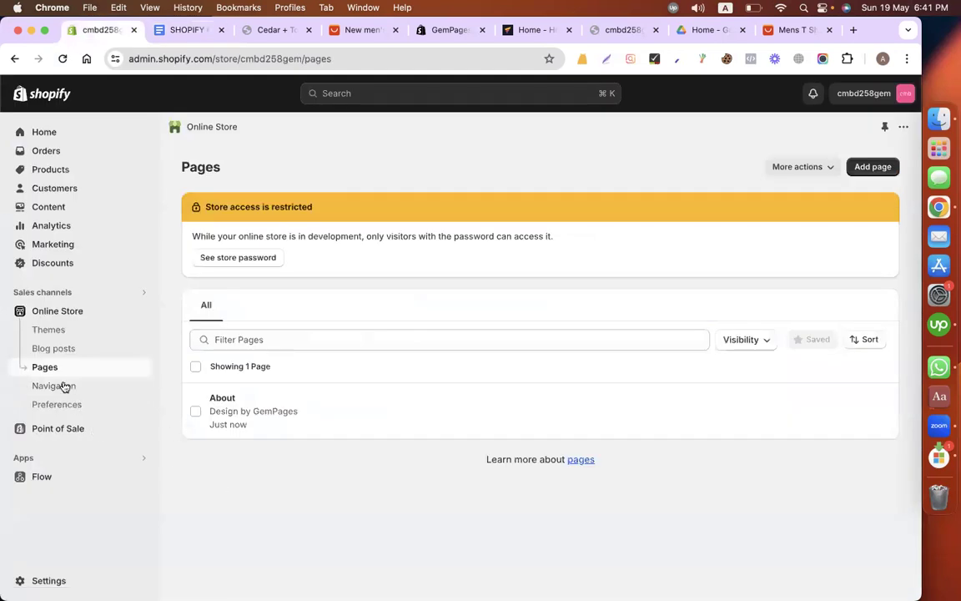
click(64, 386)
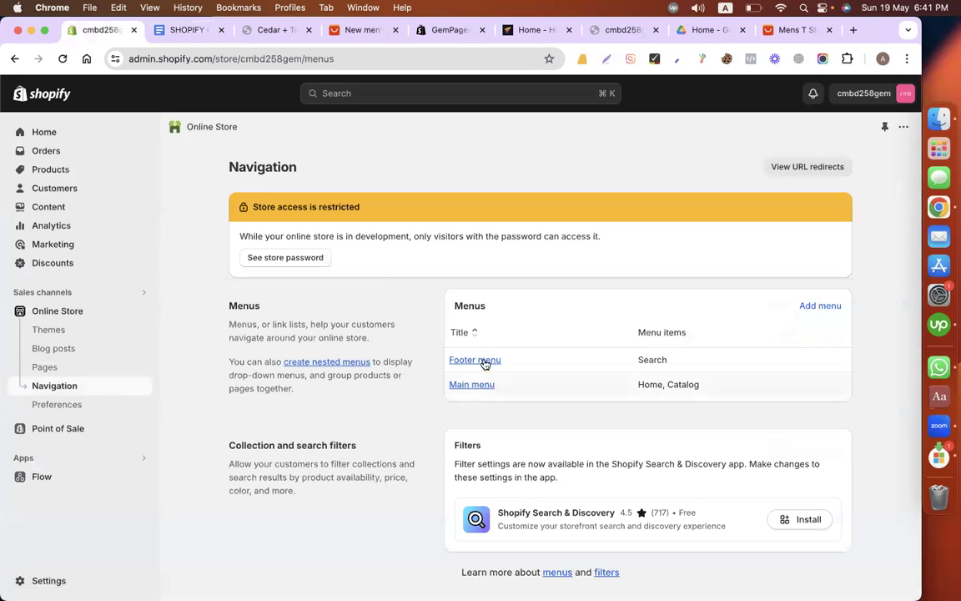
click(459, 387)
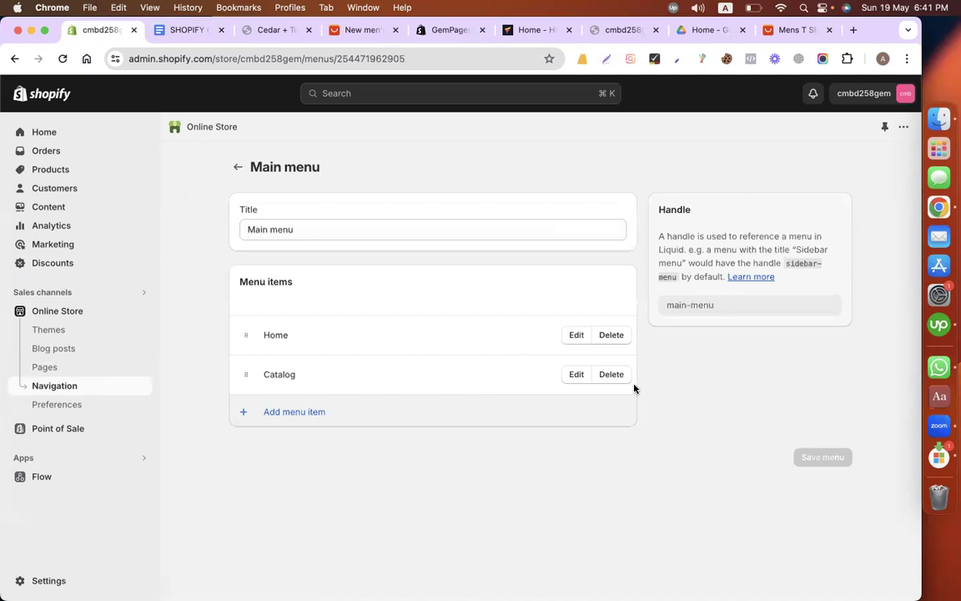
double_click(273, 375)
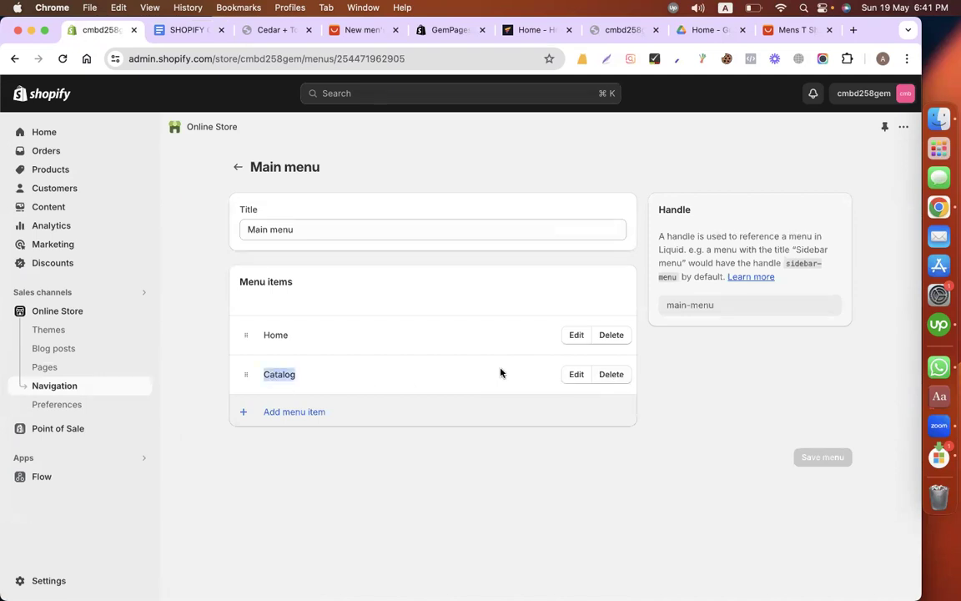
click(609, 378)
click(634, 384)
click(311, 381)
click(738, 218)
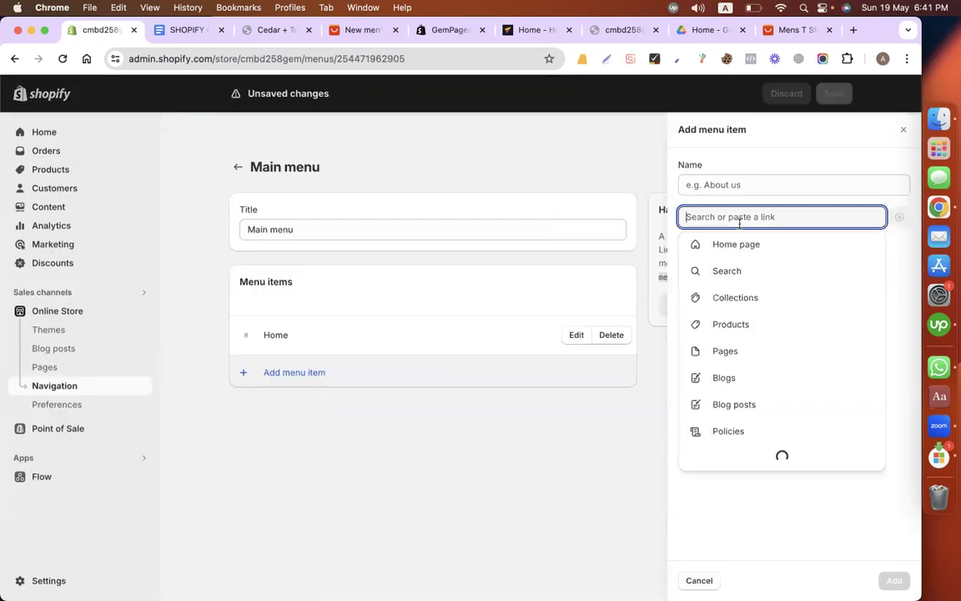
click(395, 415)
Step: Add a Main menu item linked to the product Cedar + Tobacco Wax Melt, keeping the product name as its label
click(313, 374)
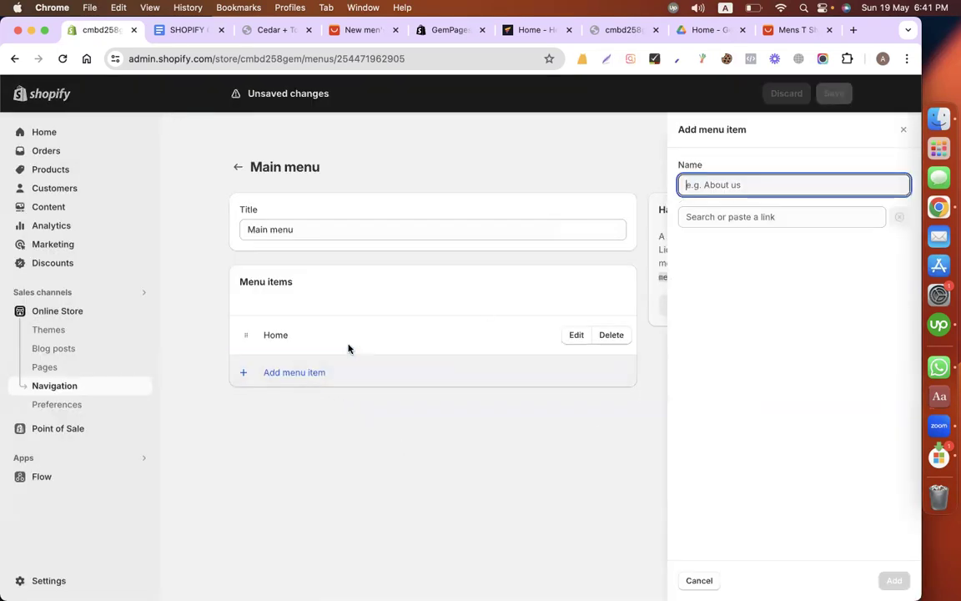
click(728, 215)
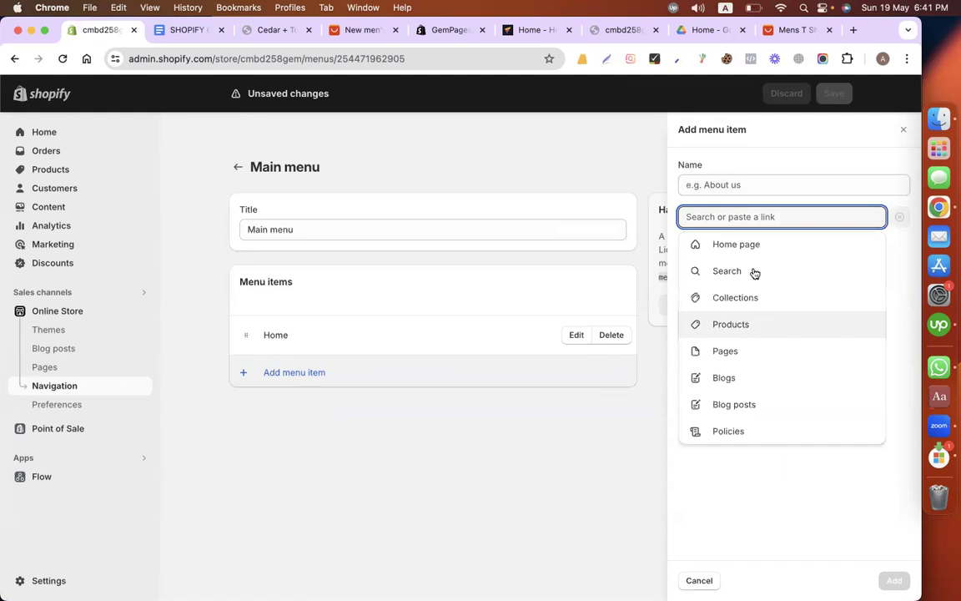
click(734, 324)
click(755, 293)
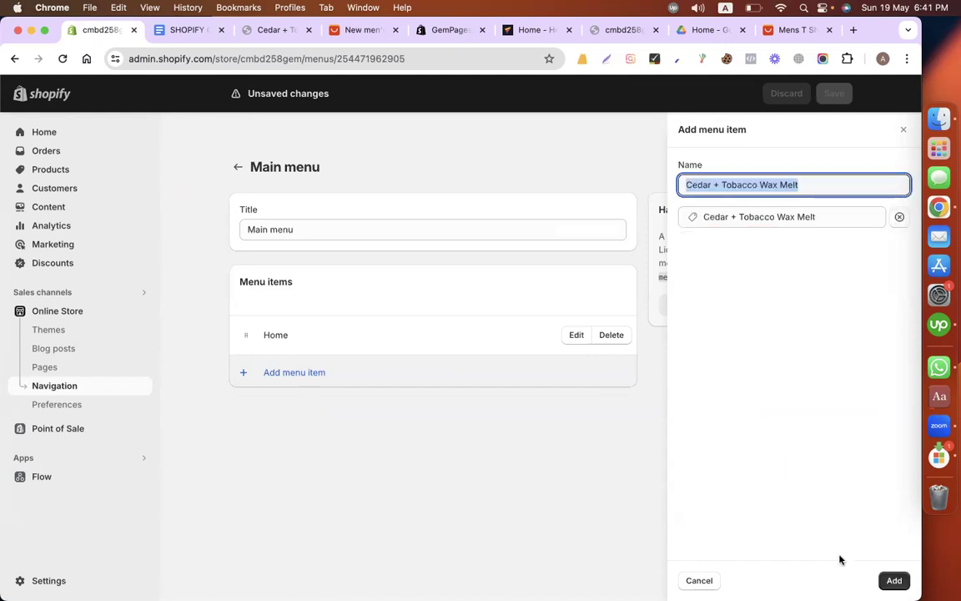
click(897, 579)
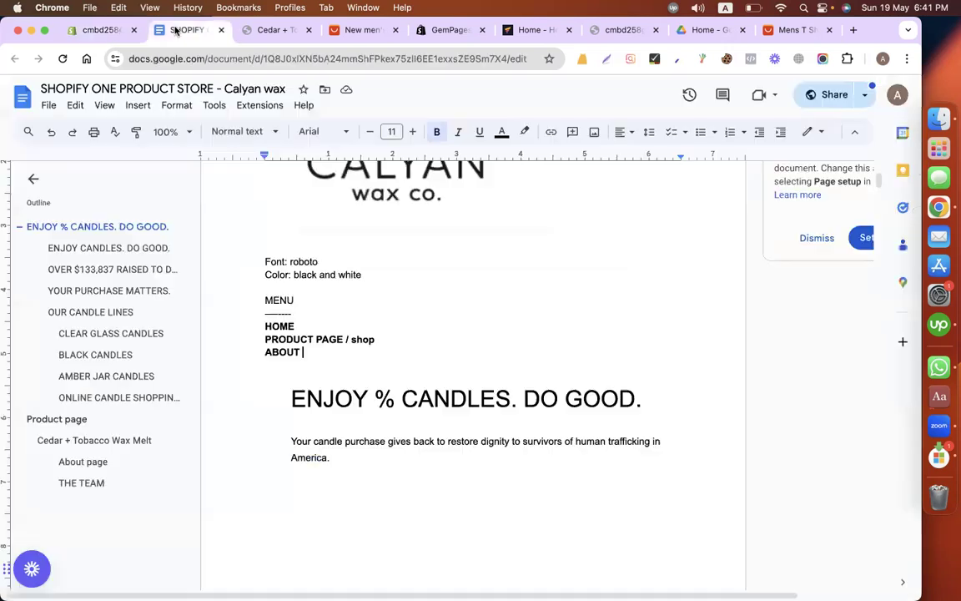
Step: Check the menu list in the content document, add a Main menu item linked to the About page, and save the menu
click(159, 30)
click(87, 31)
click(285, 412)
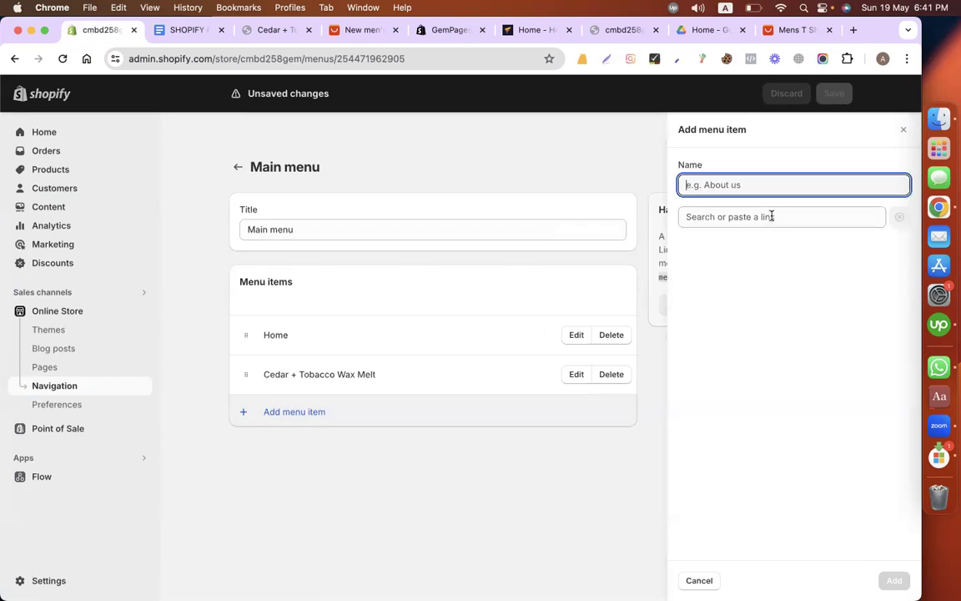
key(Tab)
click(746, 357)
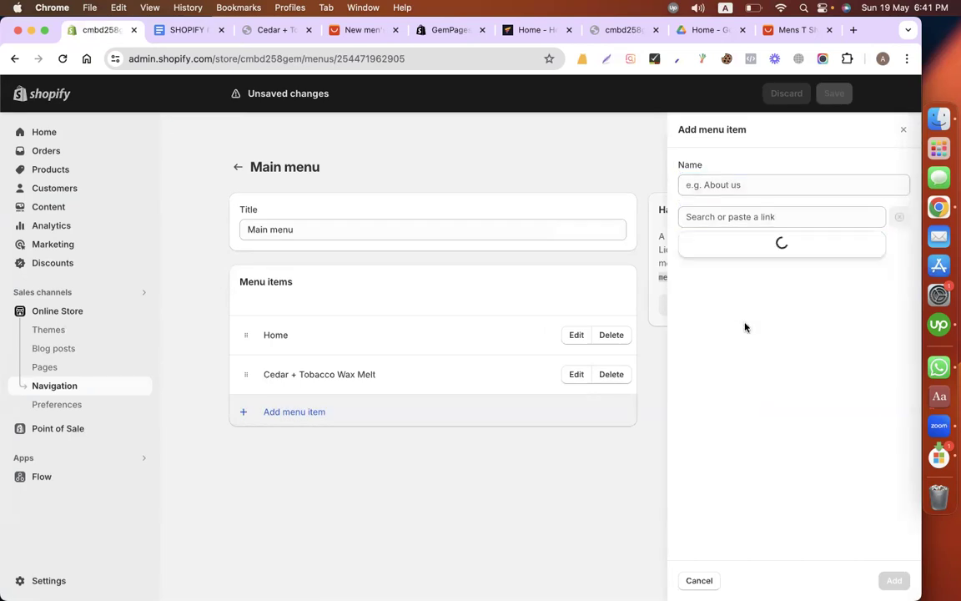
key(Return)
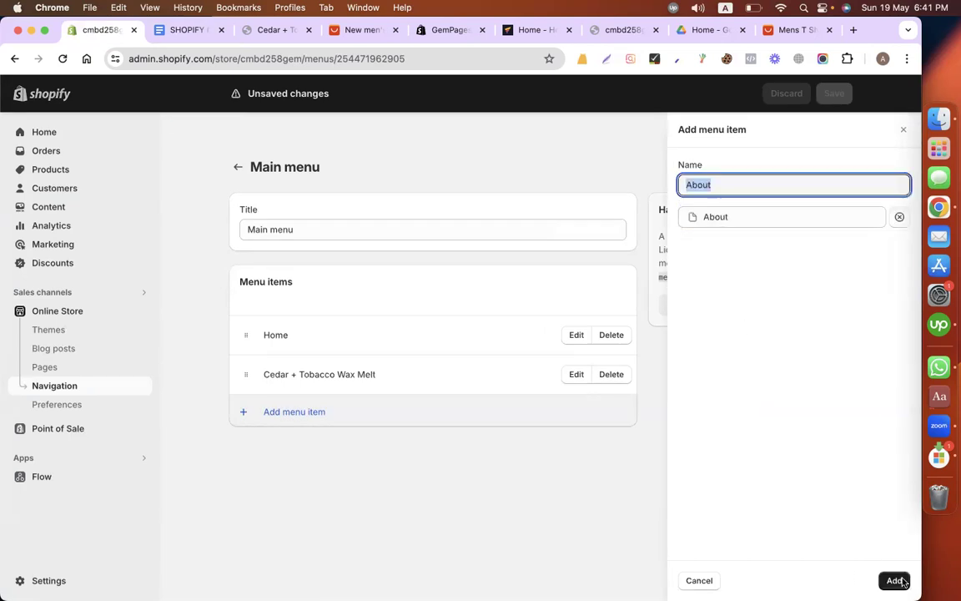
key(Return)
key(super+s)
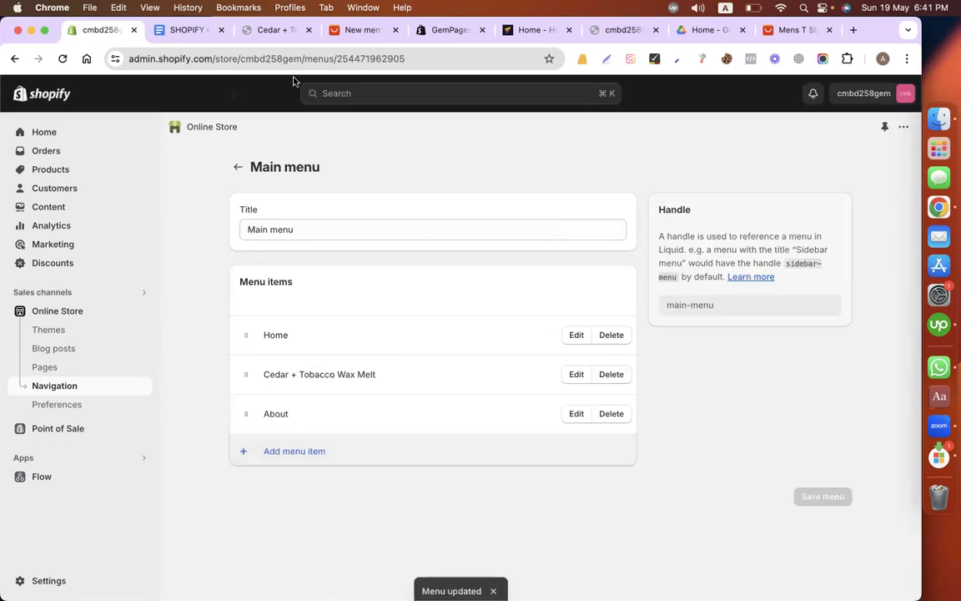
Step: Switch to the store preview and open its Home page to check the updated header menu
click(265, 33)
click(225, 129)
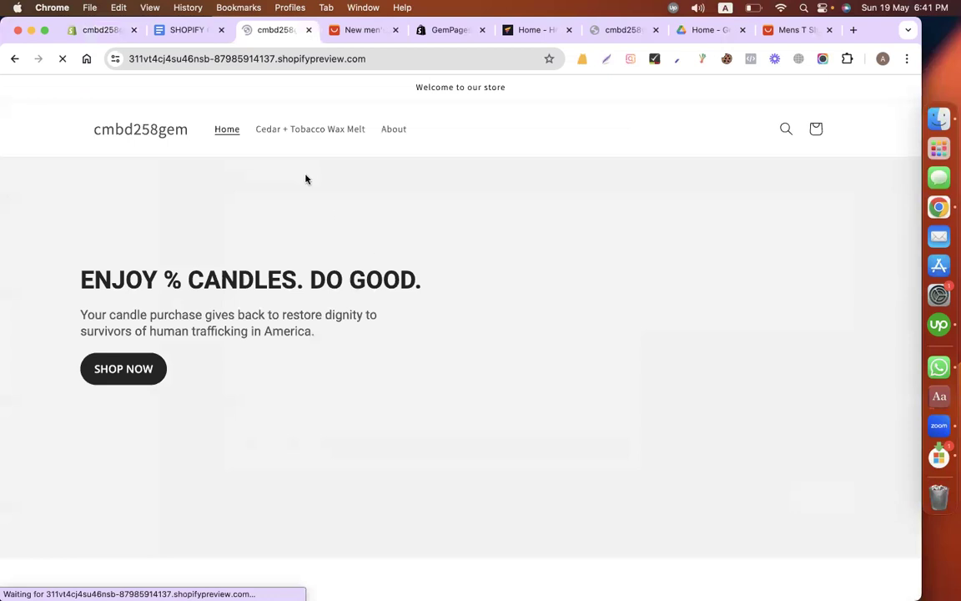
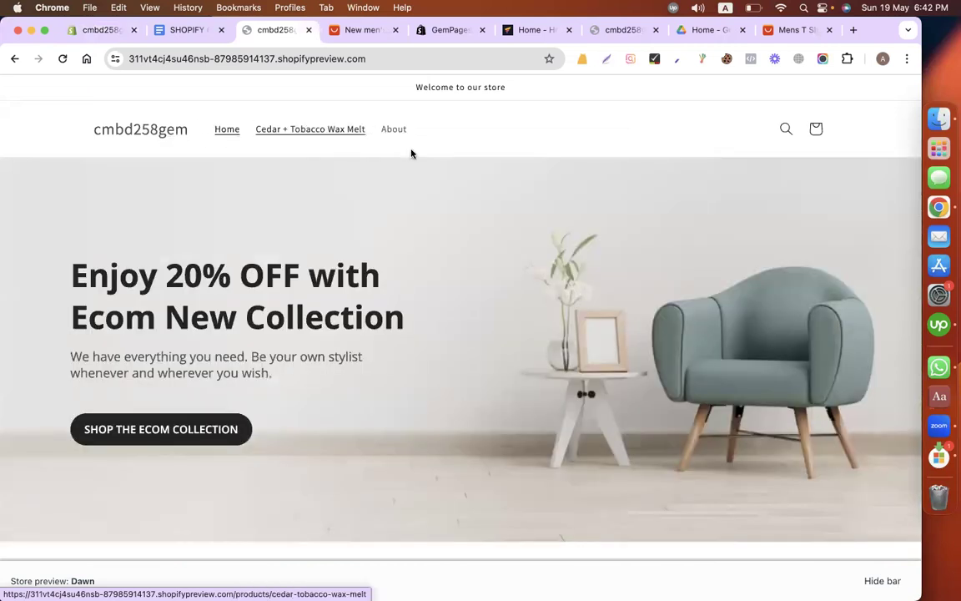
Step: Look through the preview home page down to its footer, and check the menu list in the content document against the Main menu
scroll(455, 247, down, 4)
scroll(456, 247, down, 15)
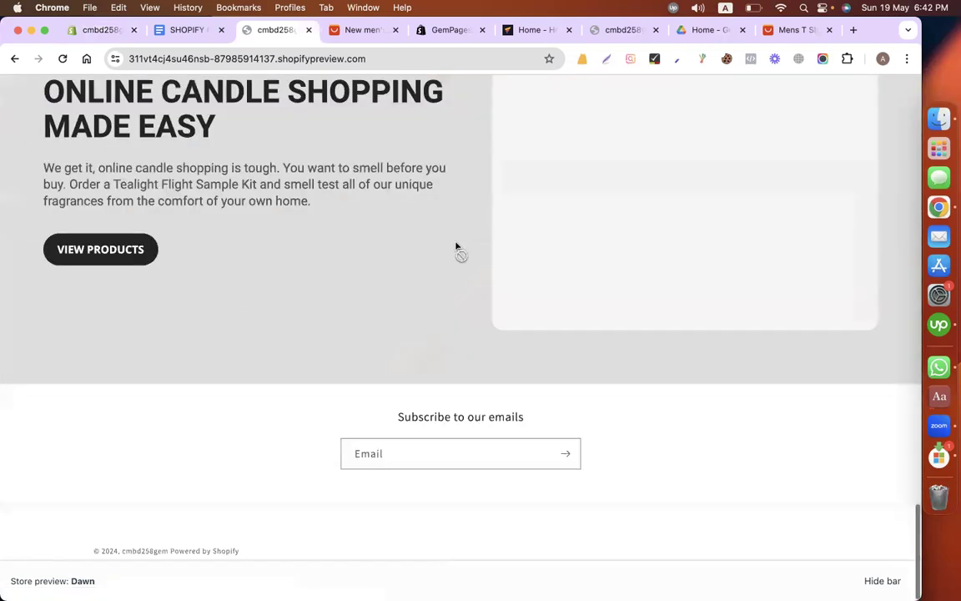
scroll(456, 247, up, 20)
scroll(456, 246, down, 10)
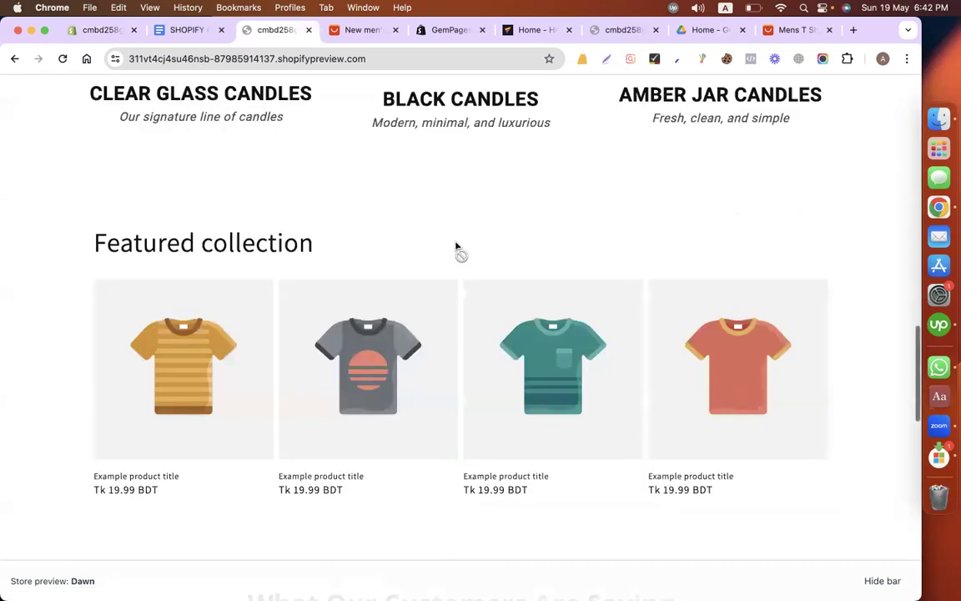
scroll(455, 247, down, 1)
scroll(456, 247, up, 15)
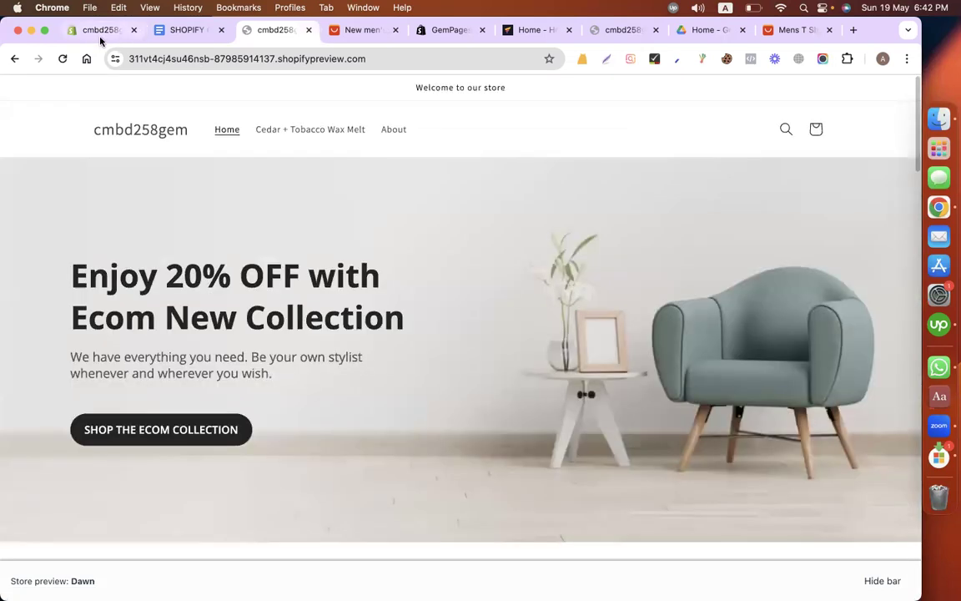
click(103, 32)
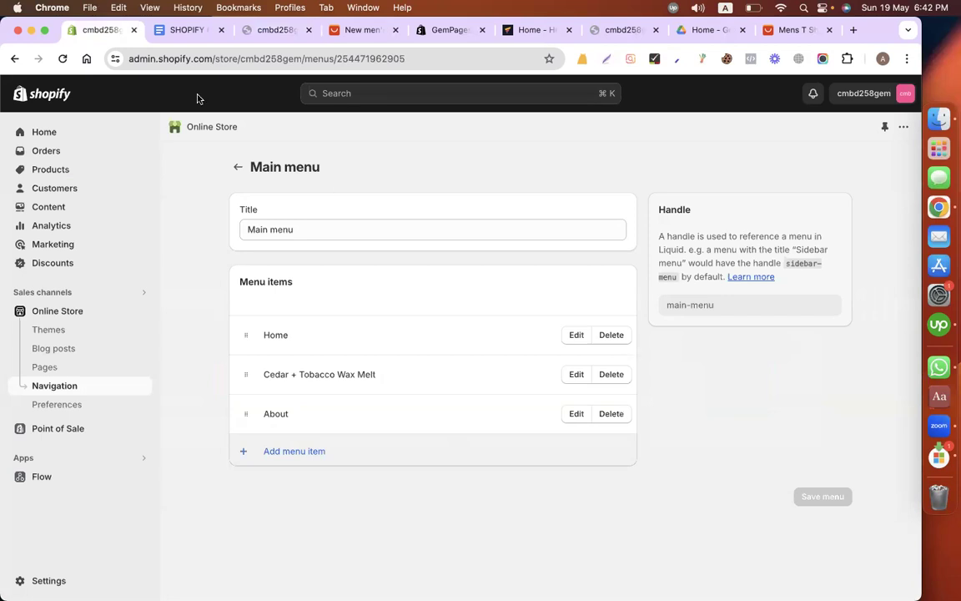
click(185, 33)
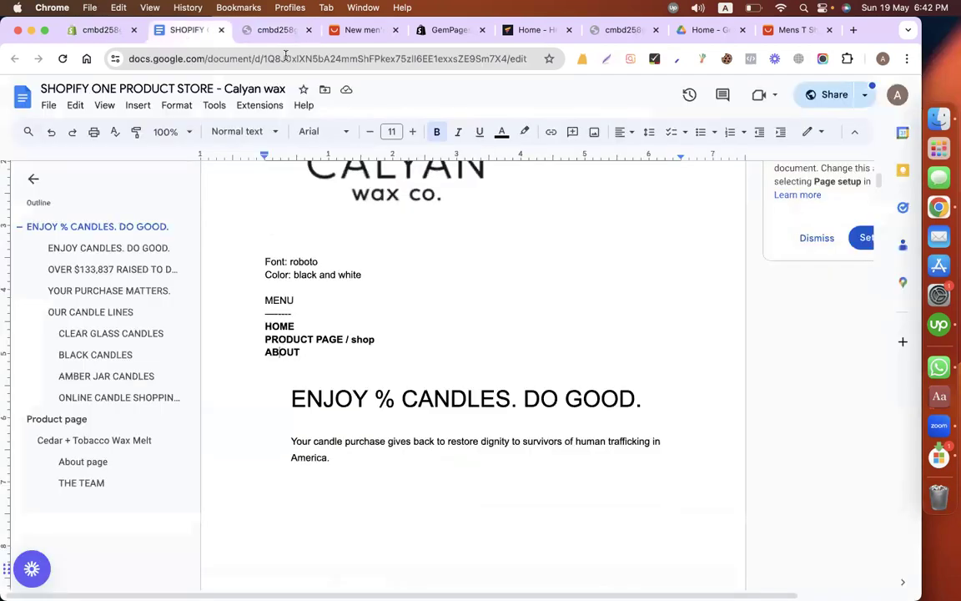
click(95, 30)
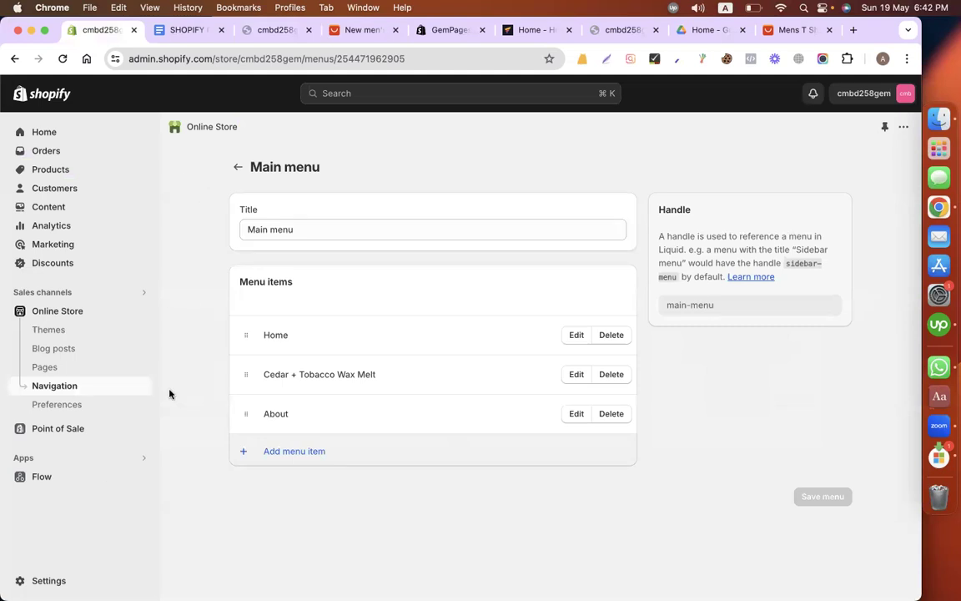
click(279, 30)
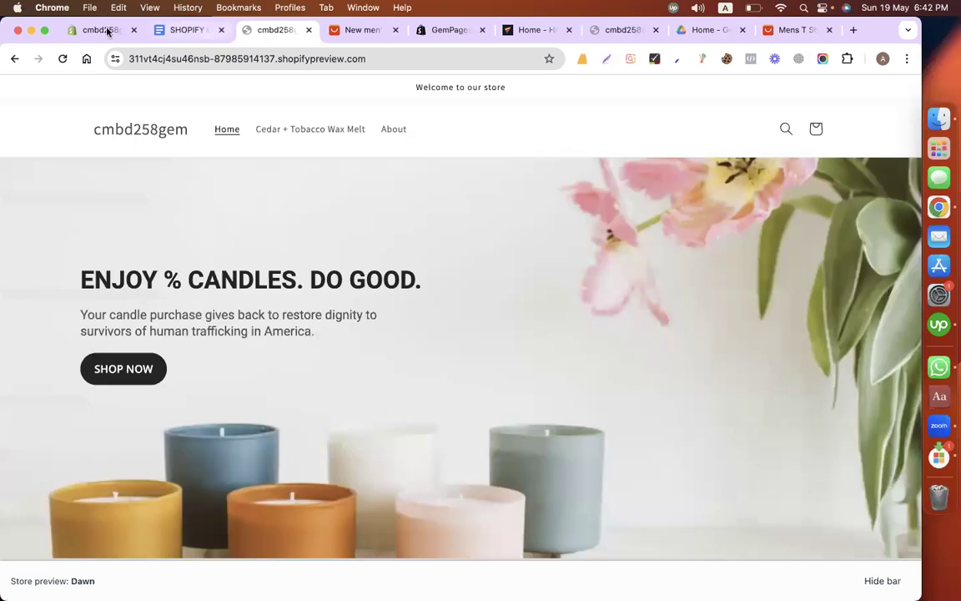
Step: Copy the address of the Shopify admin's Main menu page and open it in the store preview's tab
click(102, 30)
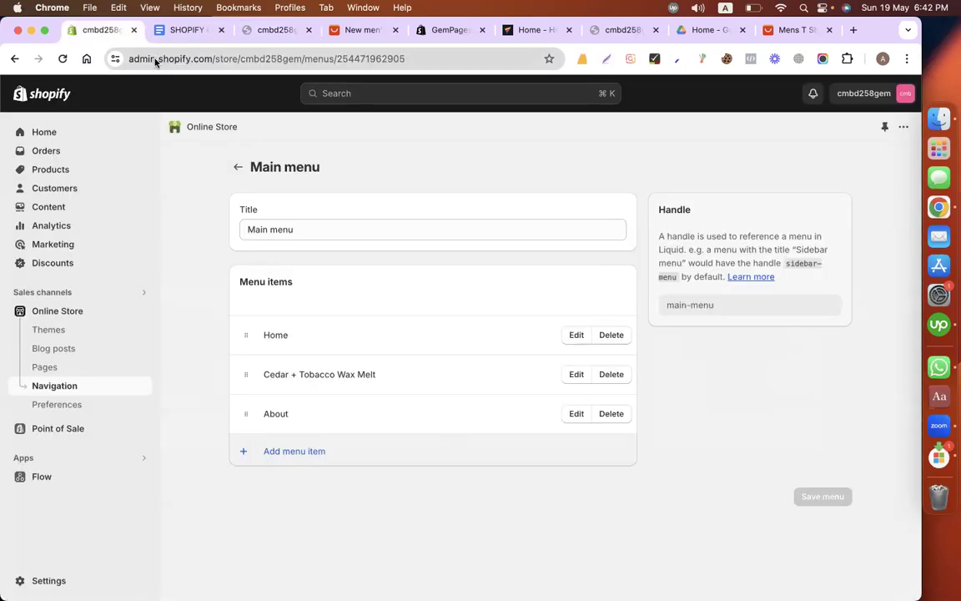
right_click(136, 55)
click(169, 166)
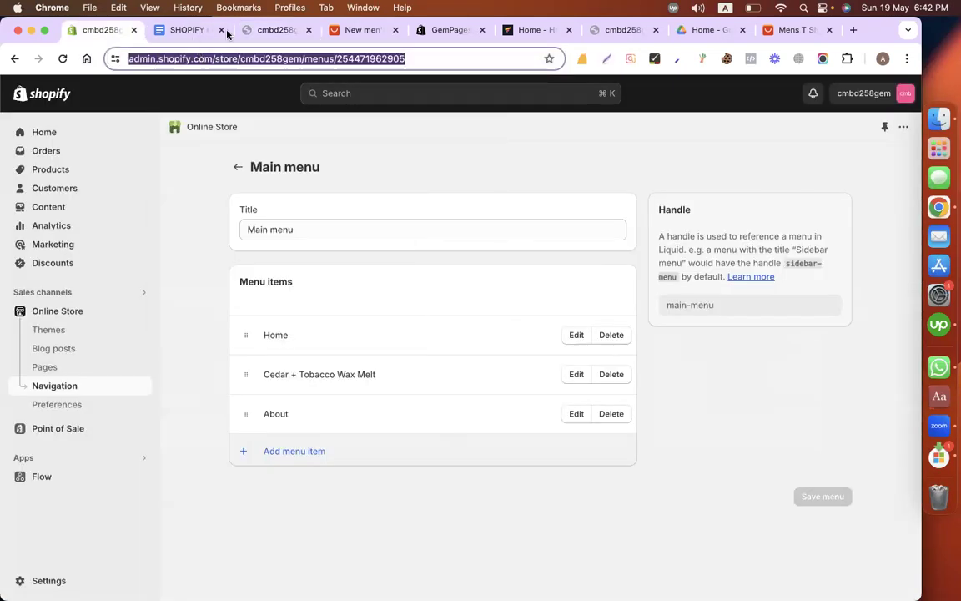
key(super+3)
click(197, 59)
key(super+v)
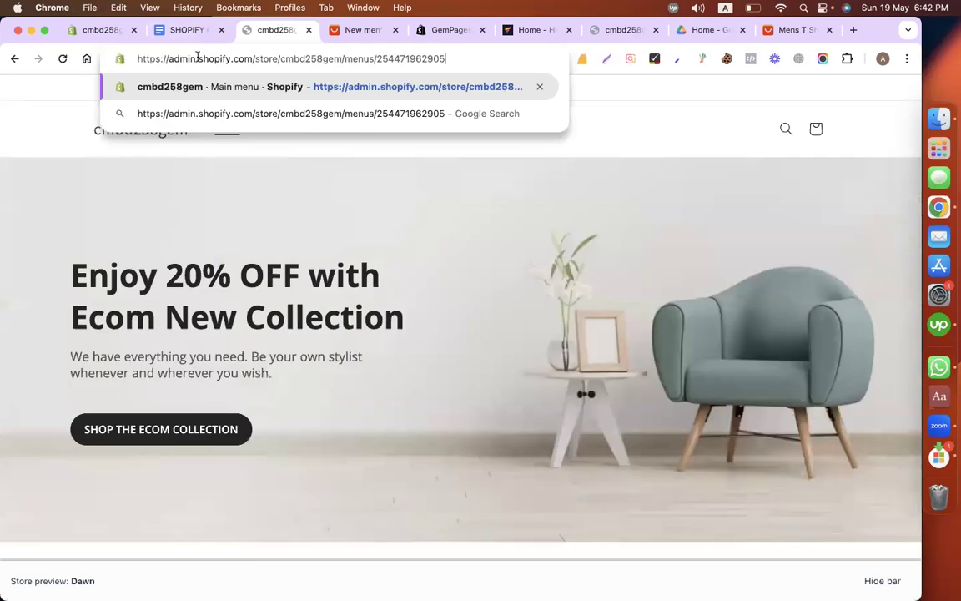
key(Return)
Step: In the content document, add a "Footer" heading with a dash line beneath it, below the ABOUT menu entry
key(super+2)
click(327, 352)
key(Return)
key(Return)
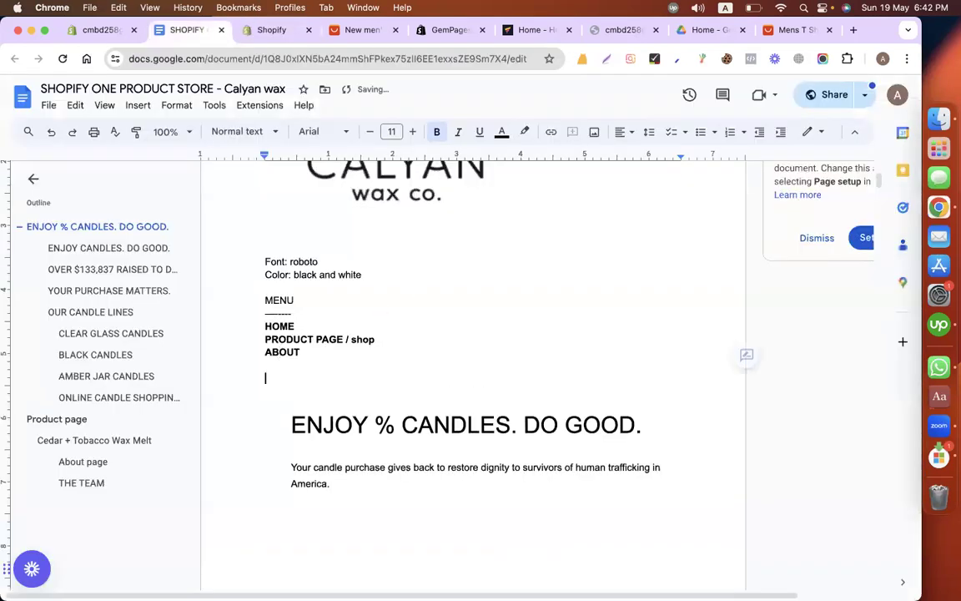
key(Return)
text(Footer)
key(Return)
text(--)
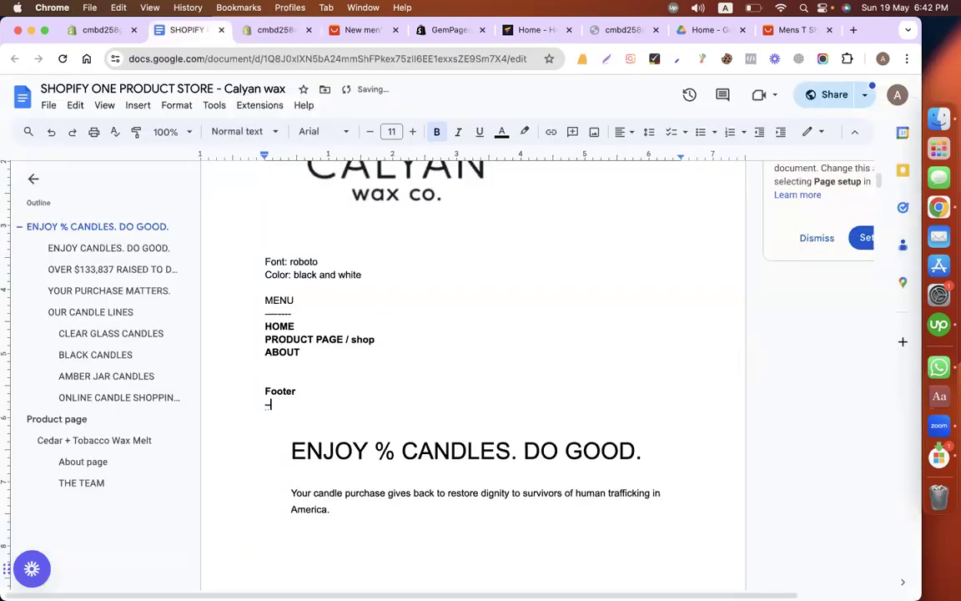
Step: List Privacy policy, Refund policy and Terms of services on separate lines under the Footer heading
key(Return)
text(or)
key(BackSpace)
key(BackSpace)
text(privacy polic)
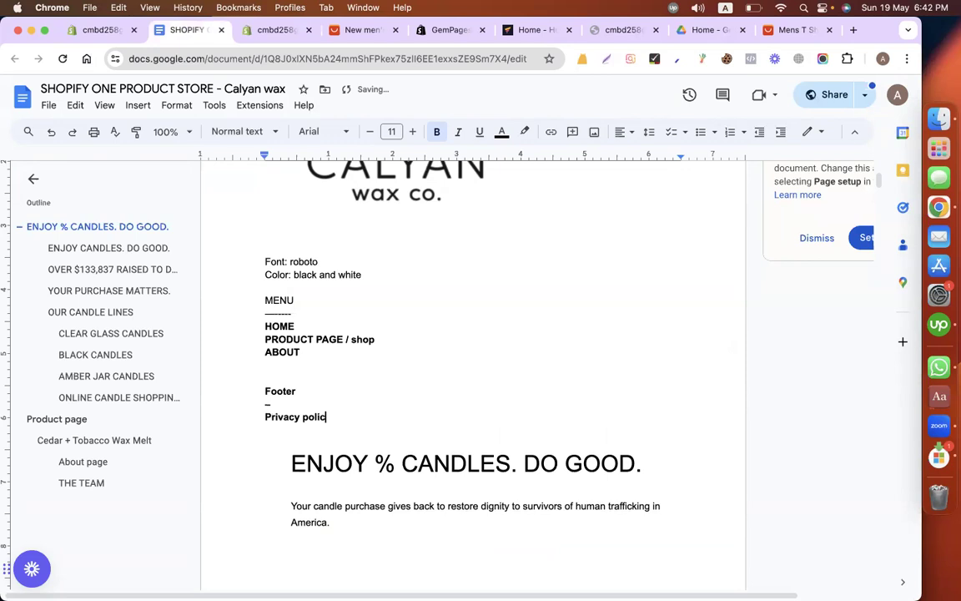
text(y)
key(Return)
text(refund policy)
key(Return)
text(t)
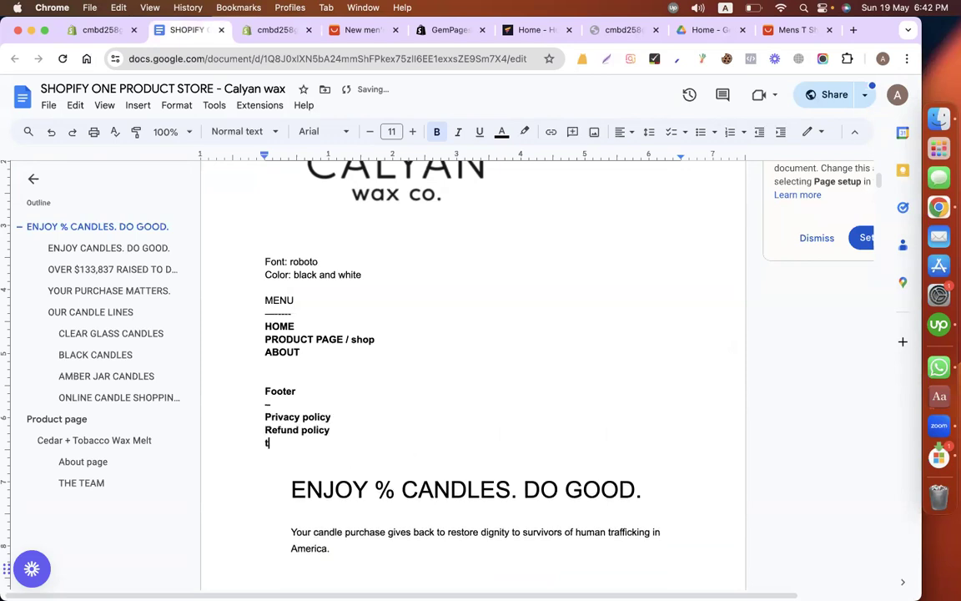
text(erms of services)
Step: Extend the heading to "Footer menu" with the dash on its own line, and select the Privacy policy entry
click(265, 404)
key(BackSpace)
text(me)
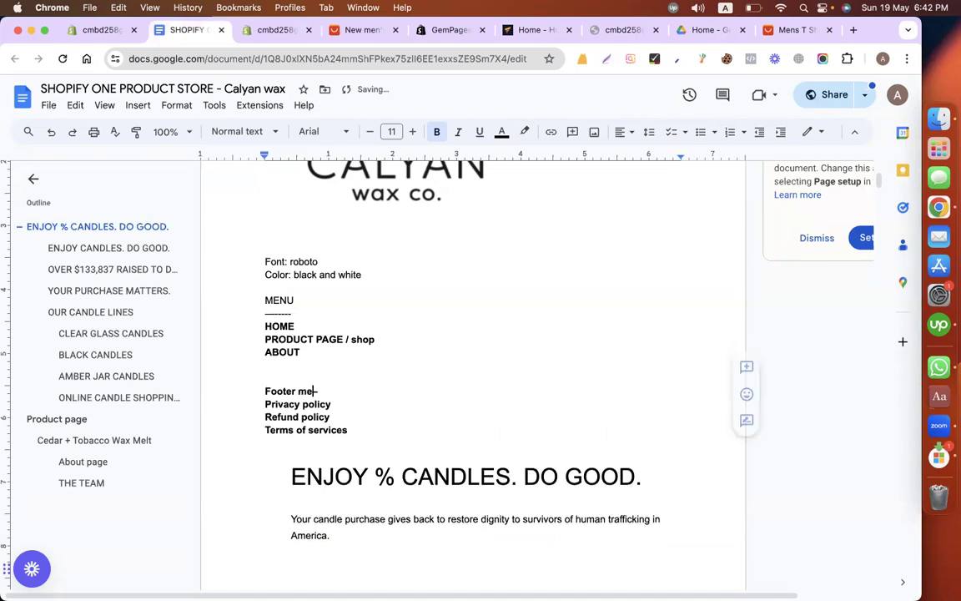
text(nu)
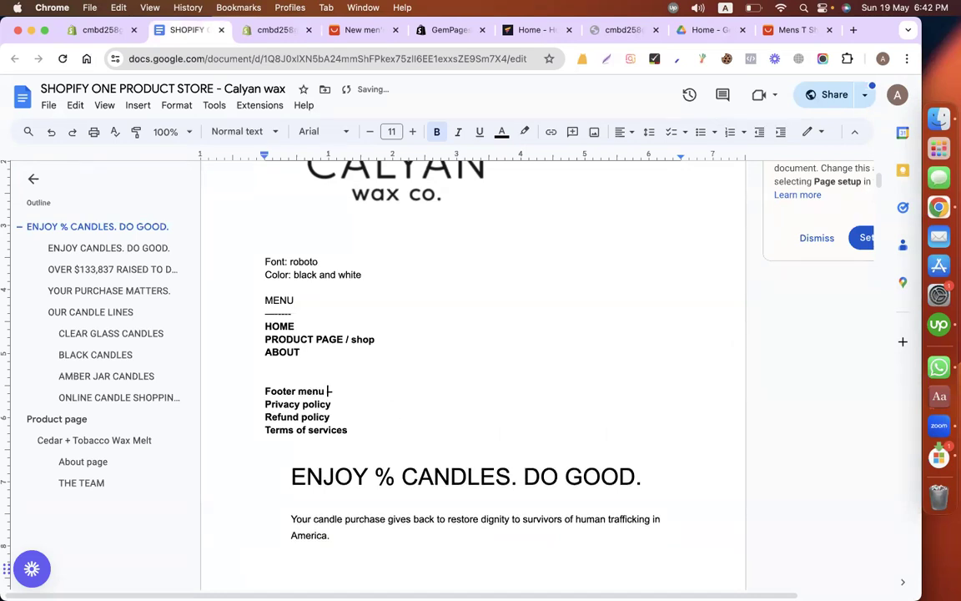
key(Return)
click(354, 429)
click(341, 419)
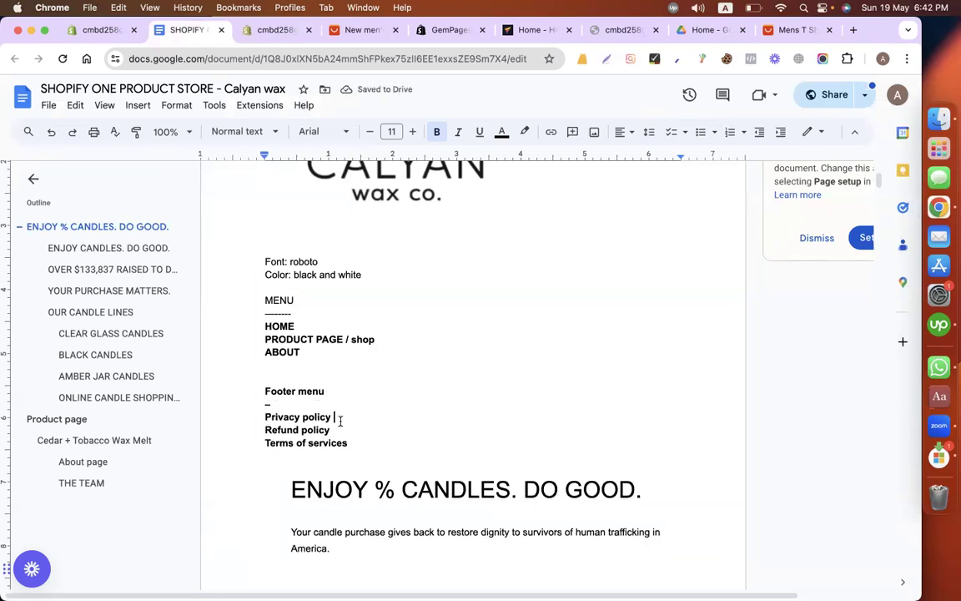
key(super+shift+Left)
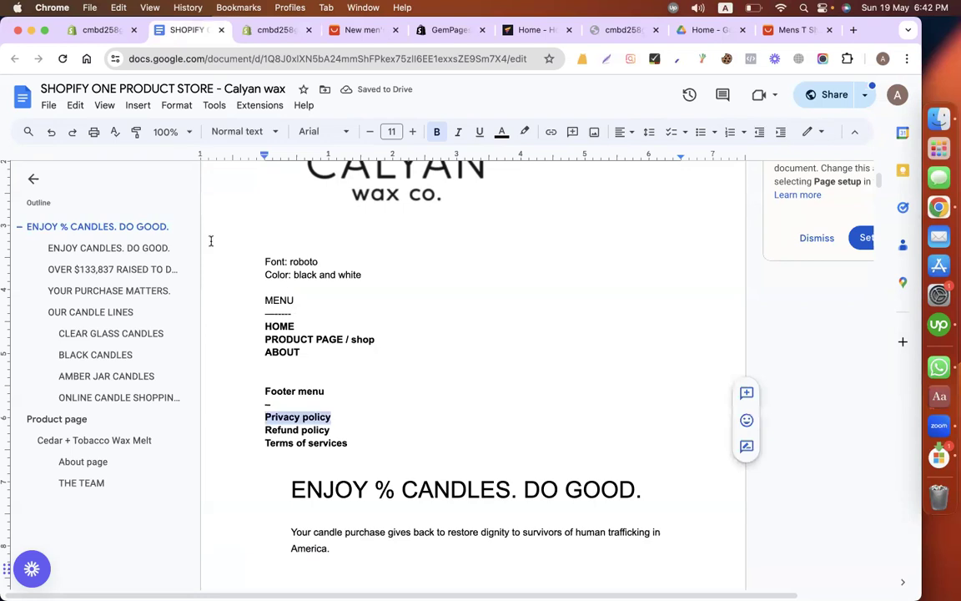
Step: Place the second Shopify admin tab beside the first and open the store's Policies settings in it
click(97, 32)
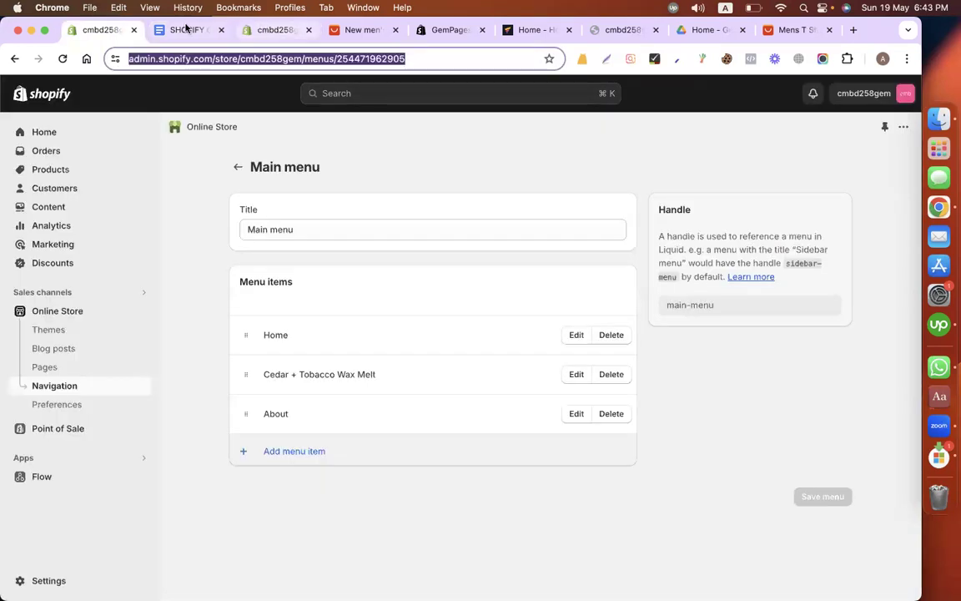
drag(269, 29, 186, 28)
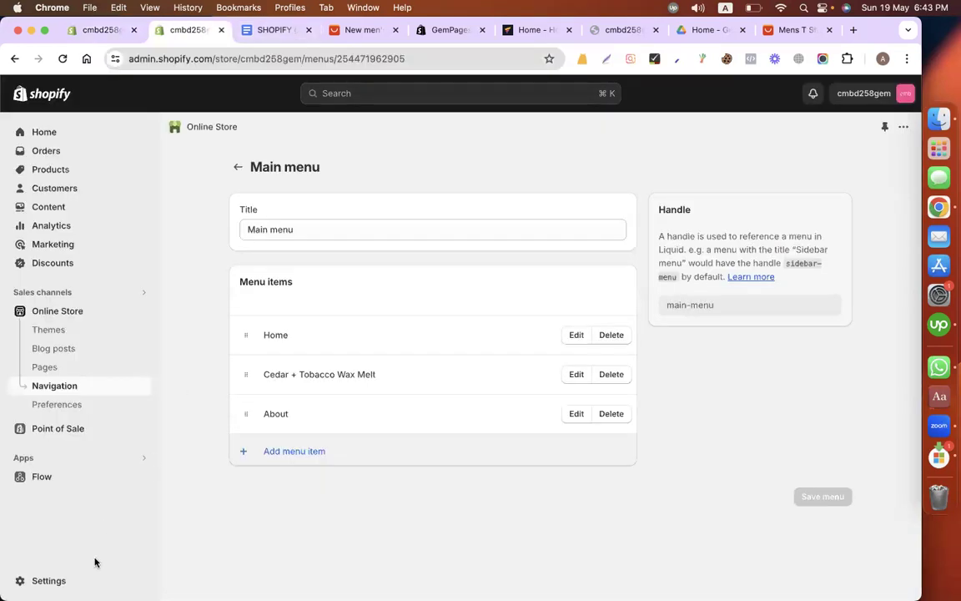
click(21, 582)
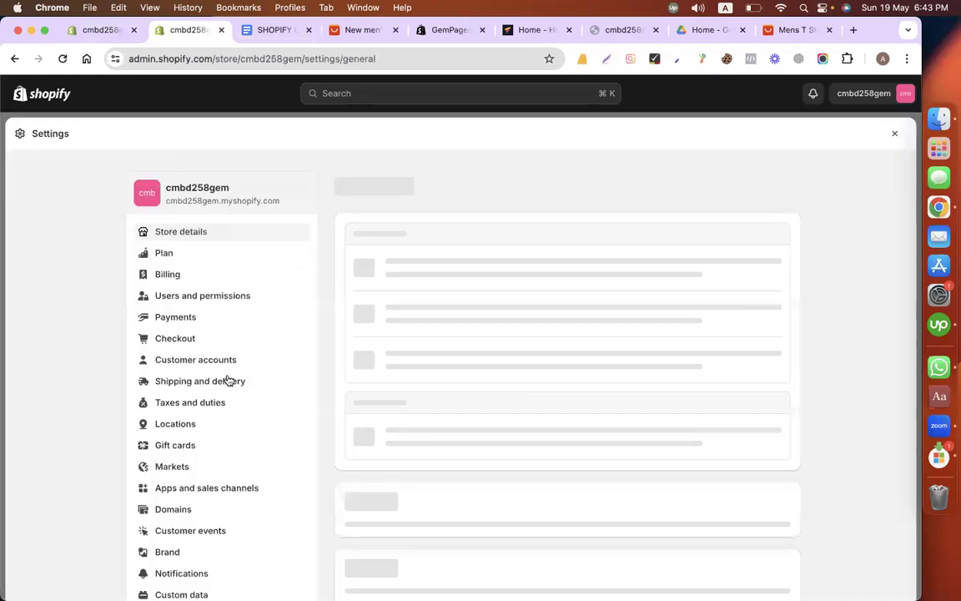
scroll(227, 381, down, 5)
click(183, 356)
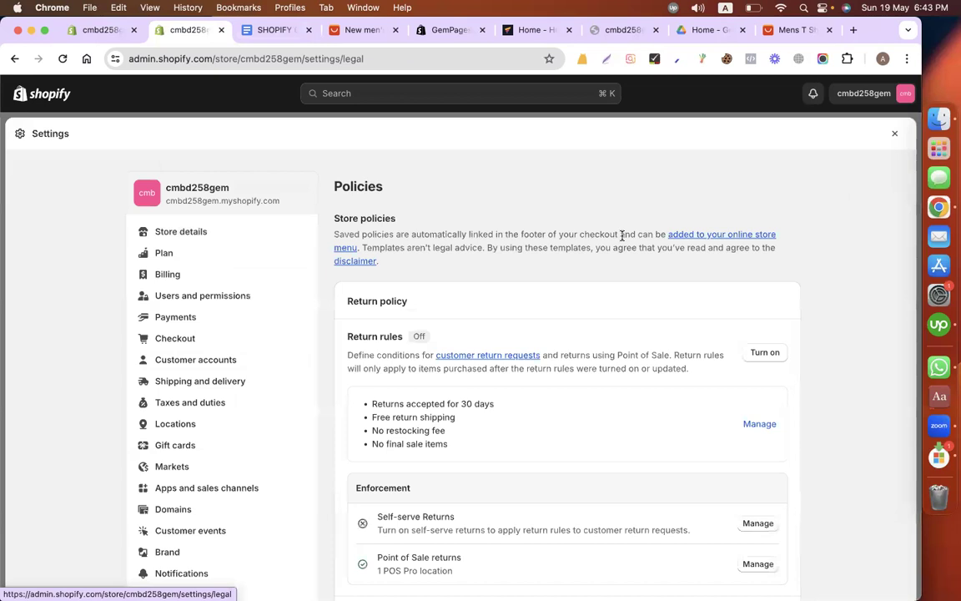
Step: Fill the store's Privacy policy with Shopify's template text
scroll(622, 236, down, 3)
scroll(607, 316, down, 5)
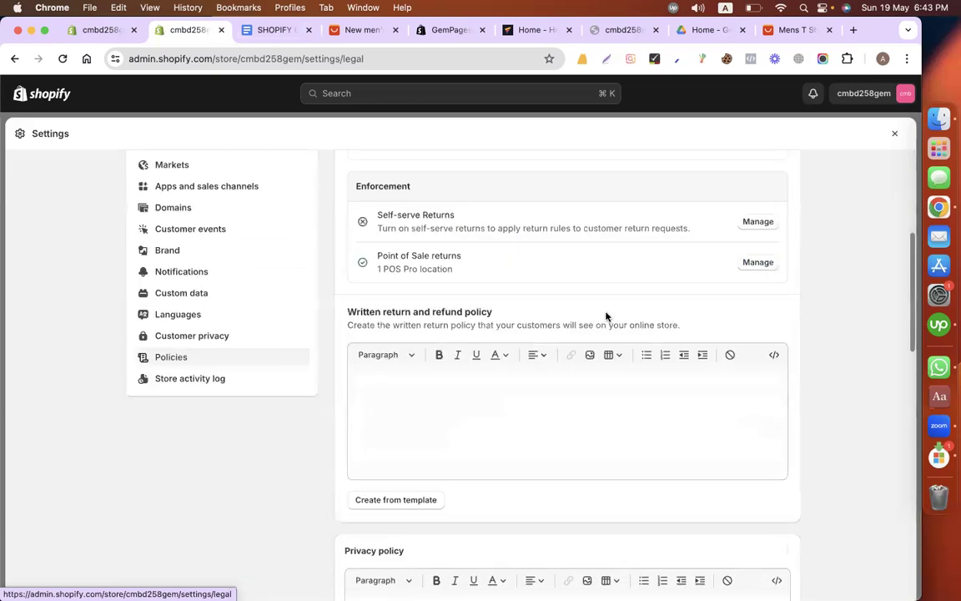
scroll(606, 315, down, 5)
scroll(371, 264, down, 2)
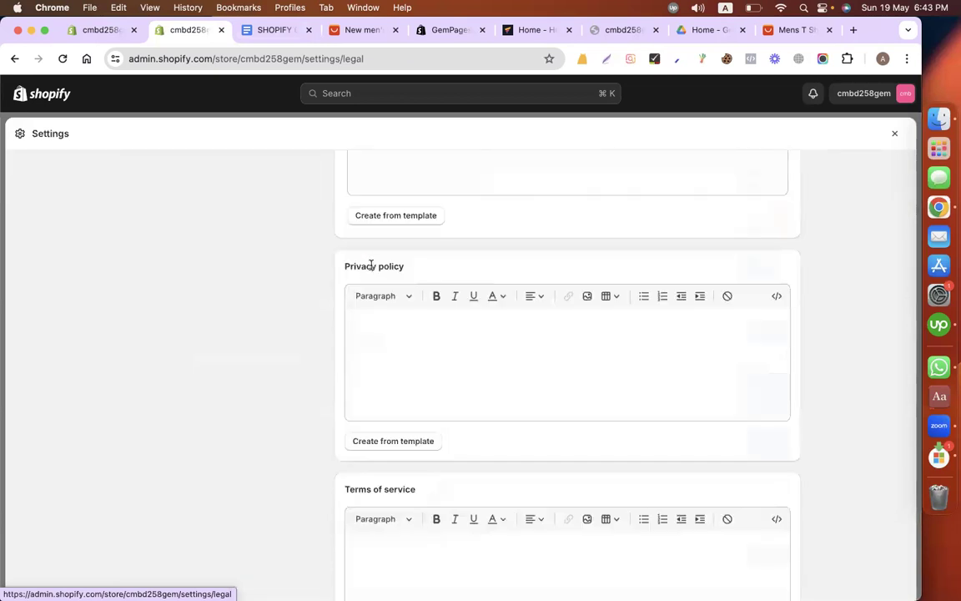
triple_click(371, 266)
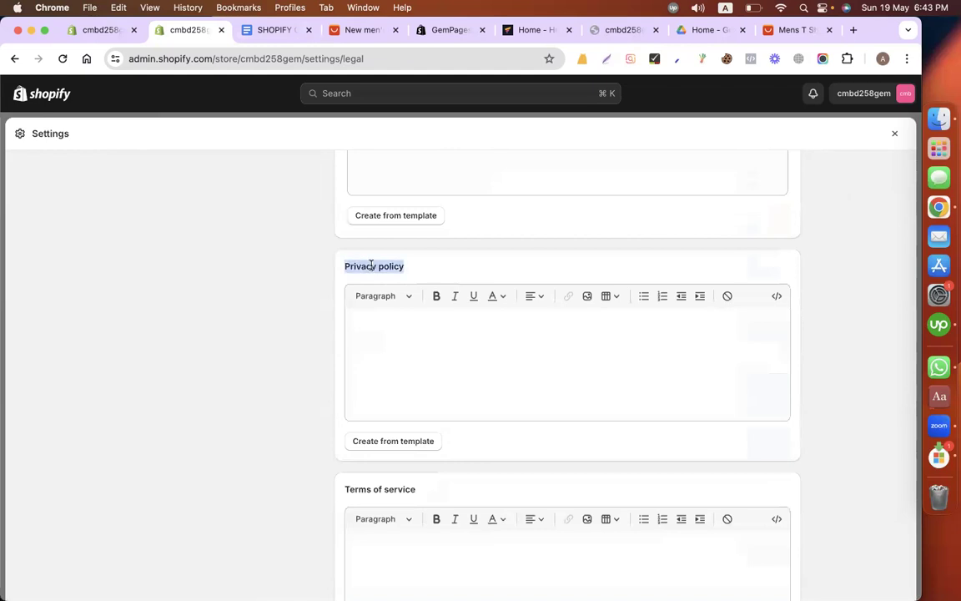
click(392, 441)
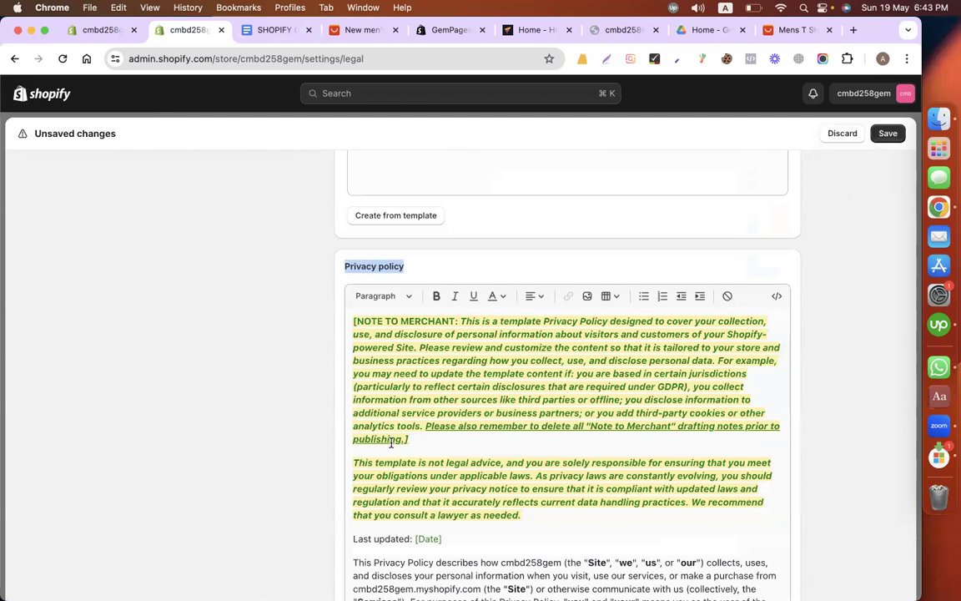
Step: Select and copy the entire text of the generated Privacy policy
click(493, 414)
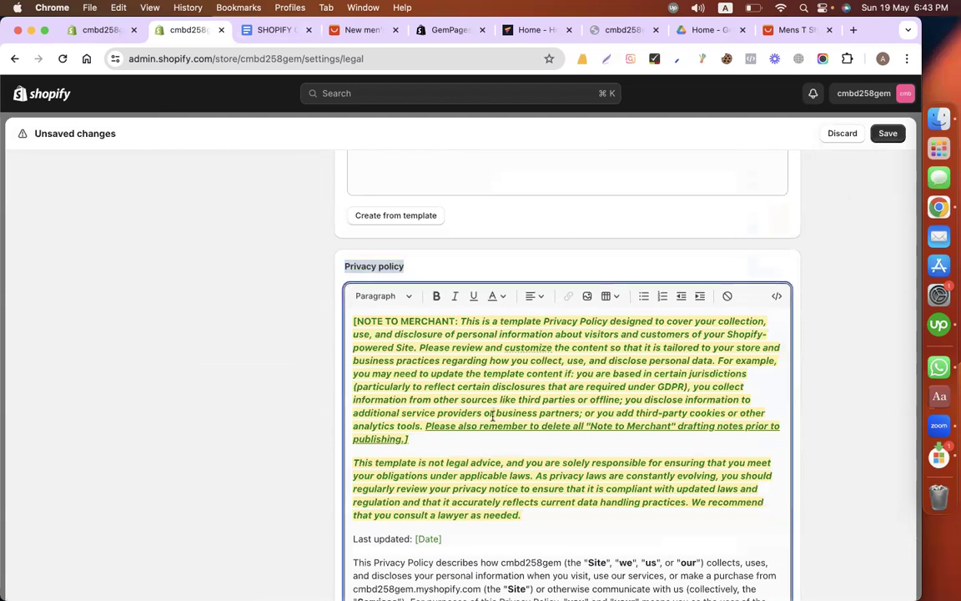
scroll(493, 415, down, 10)
scroll(481, 383, down, 5)
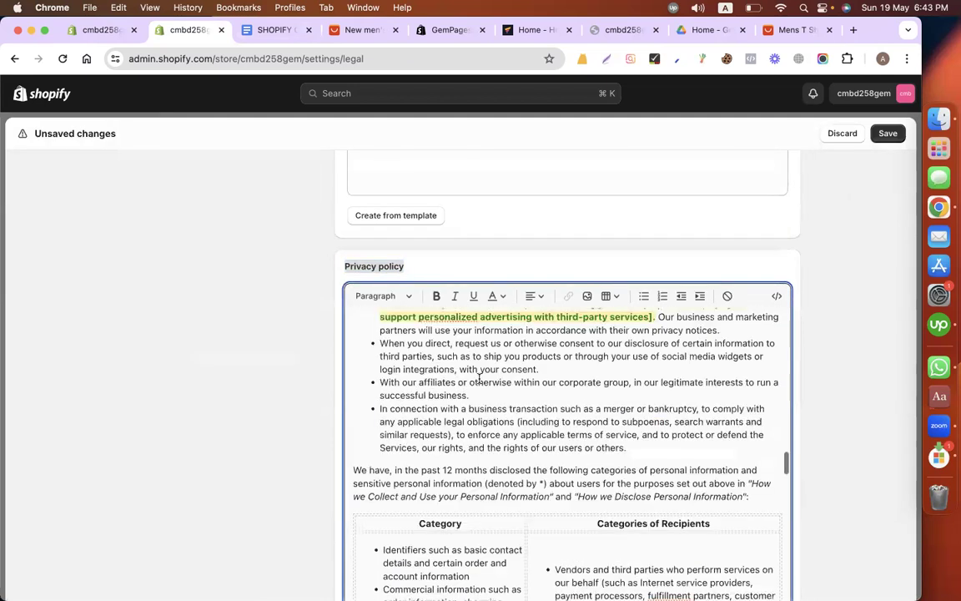
key(super+a)
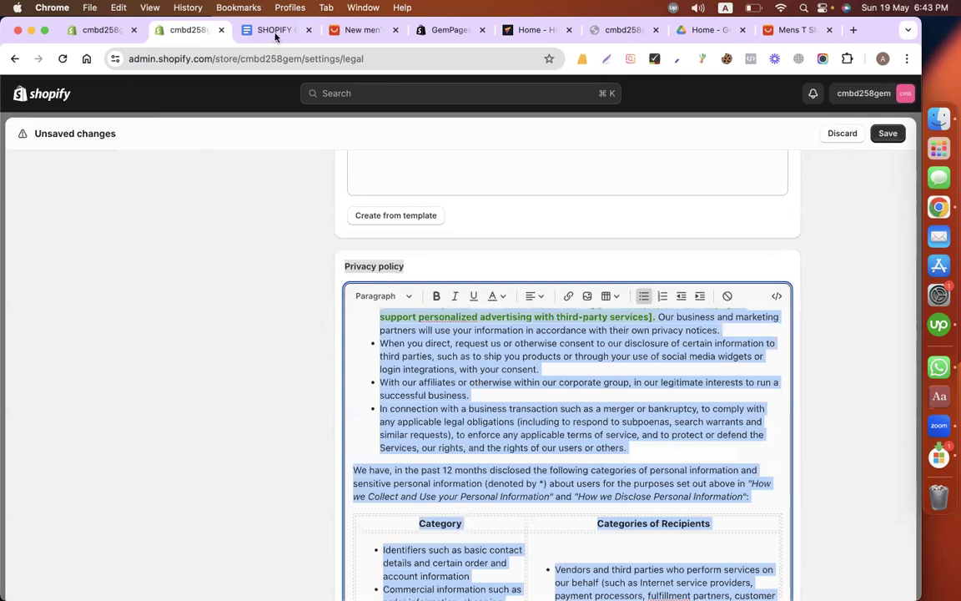
Step: Add an Online Store page titled "Privacy Policy" in the first admin tab, paste the copied policy text as its content and save it
click(100, 30)
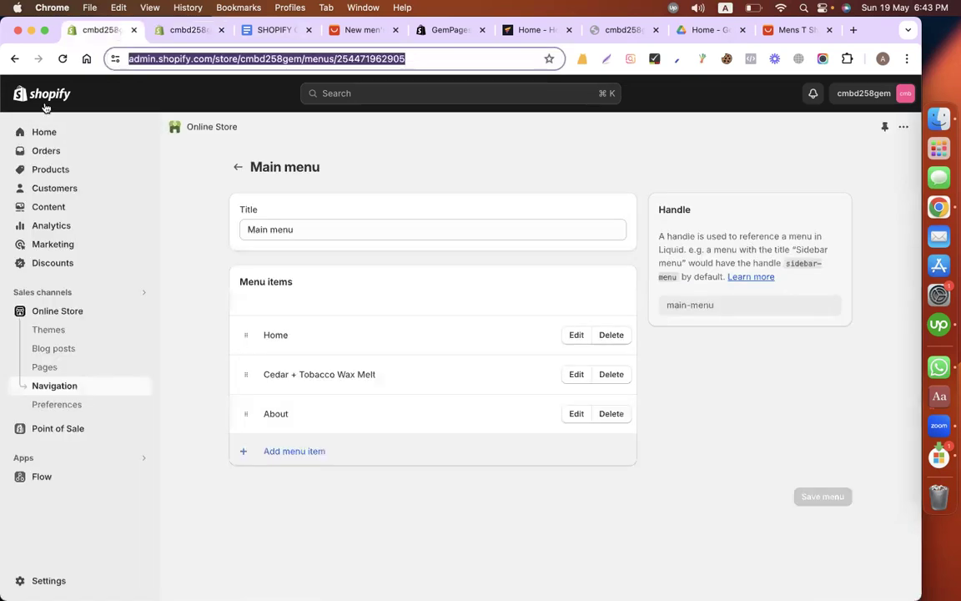
click(45, 367)
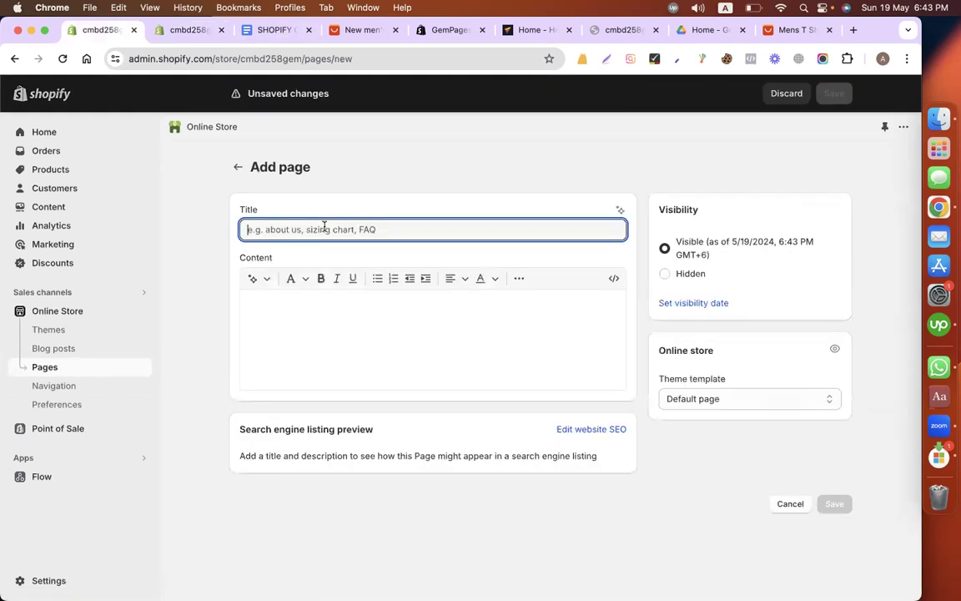
text(Privacy )
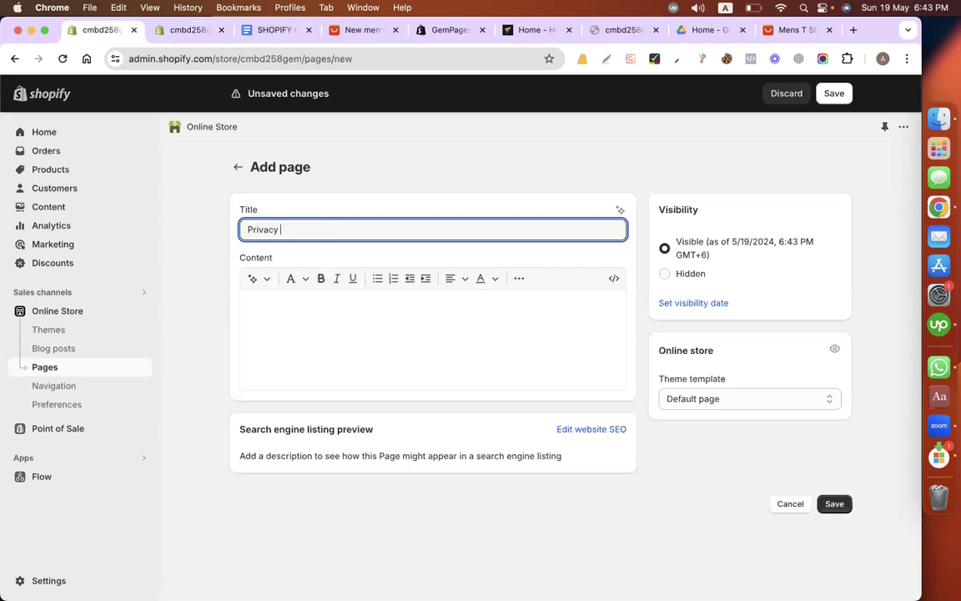
text(Policy)
click(314, 389)
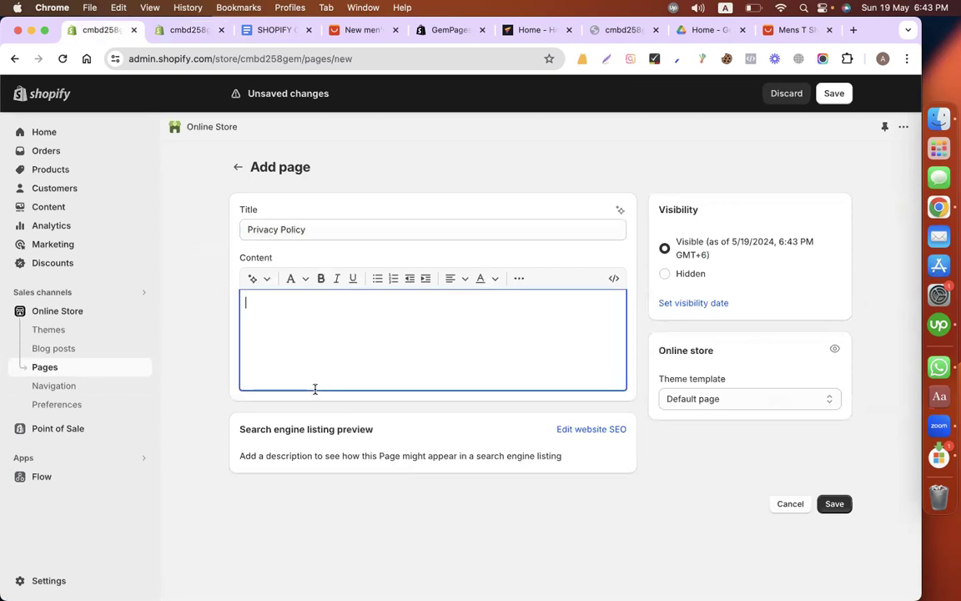
key(super+v)
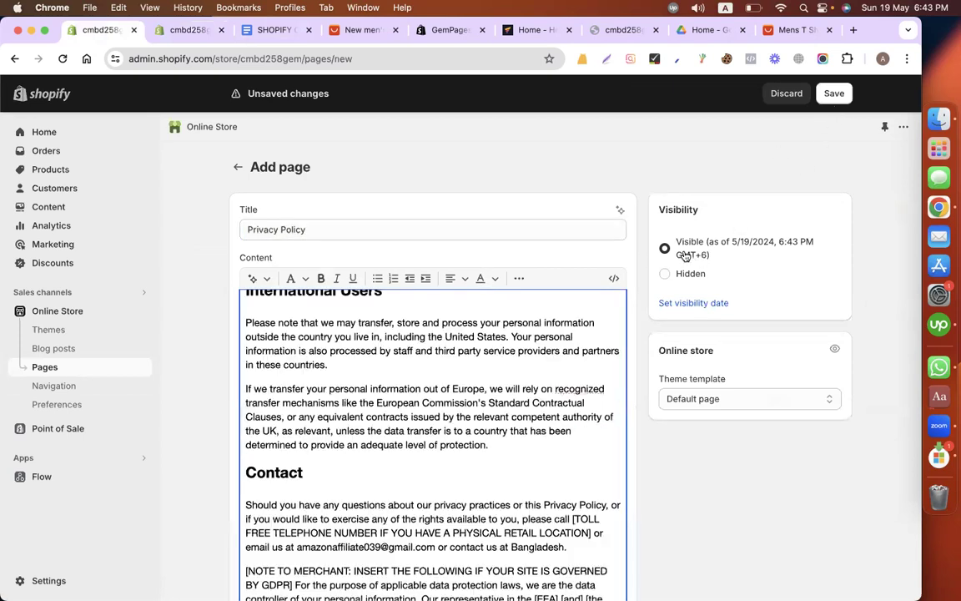
click(833, 93)
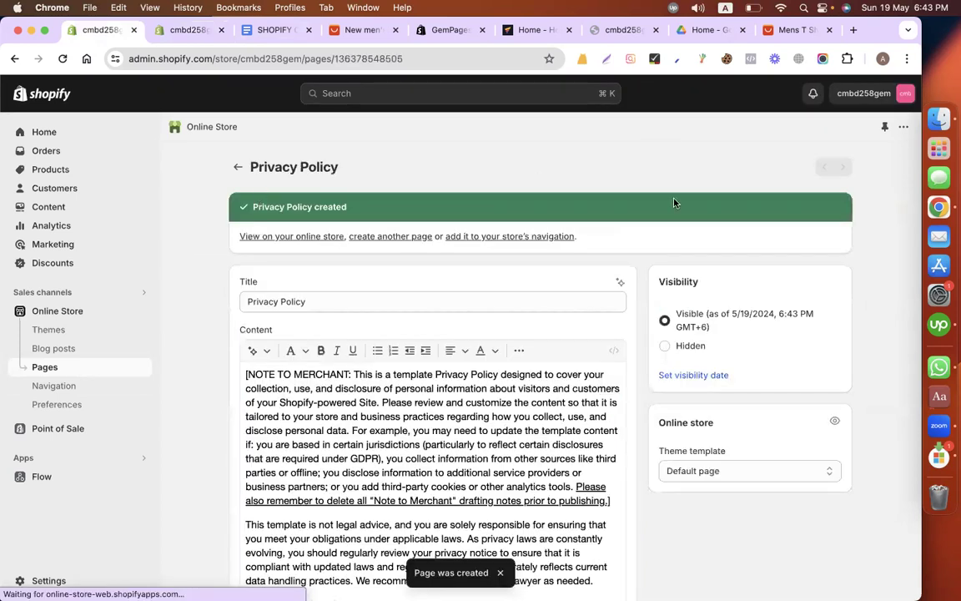
Step: Start another new Online Store page in the first admin tab and fill the store's Terms of service policy with Shopify's template text
click(238, 167)
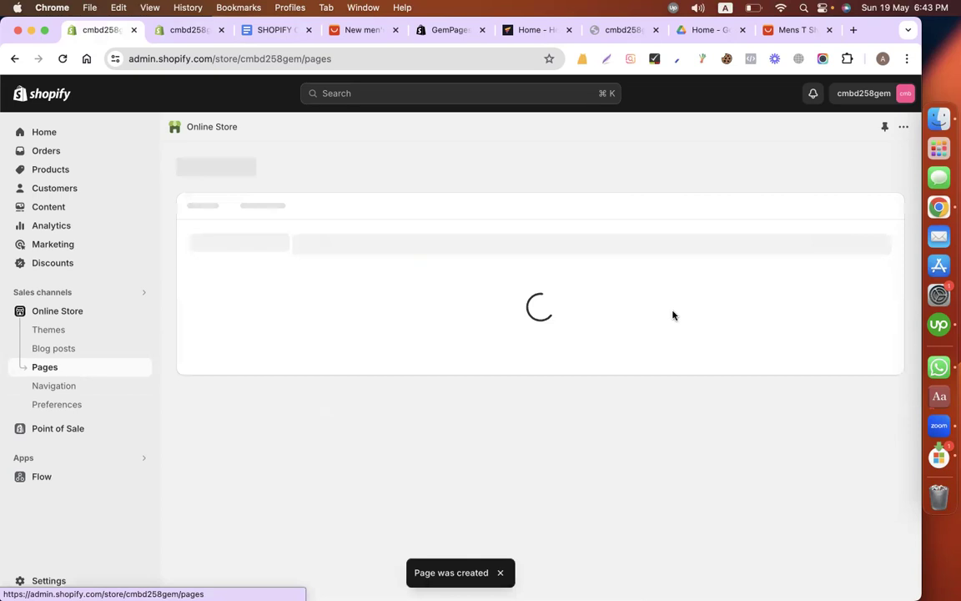
click(864, 168)
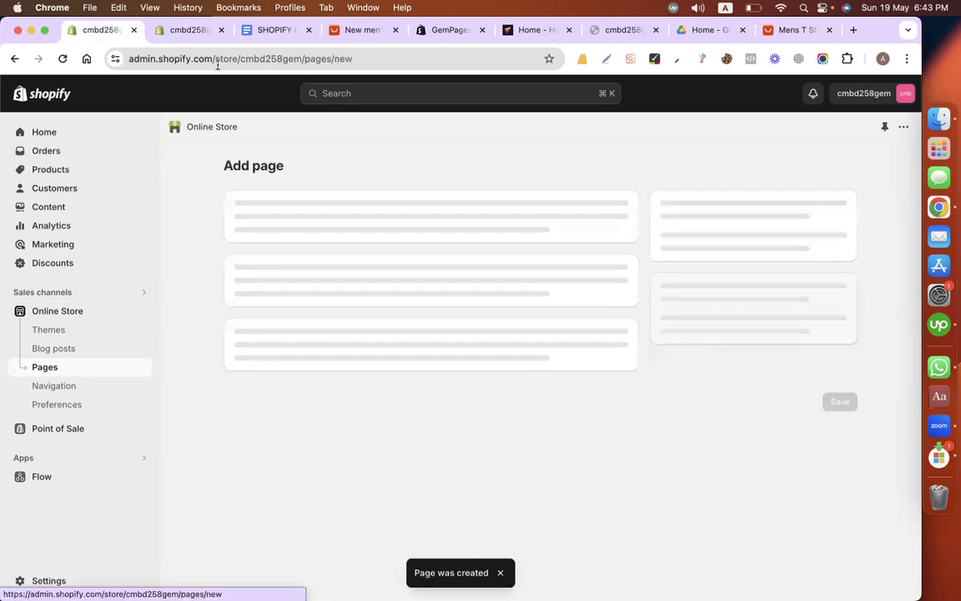
click(174, 32)
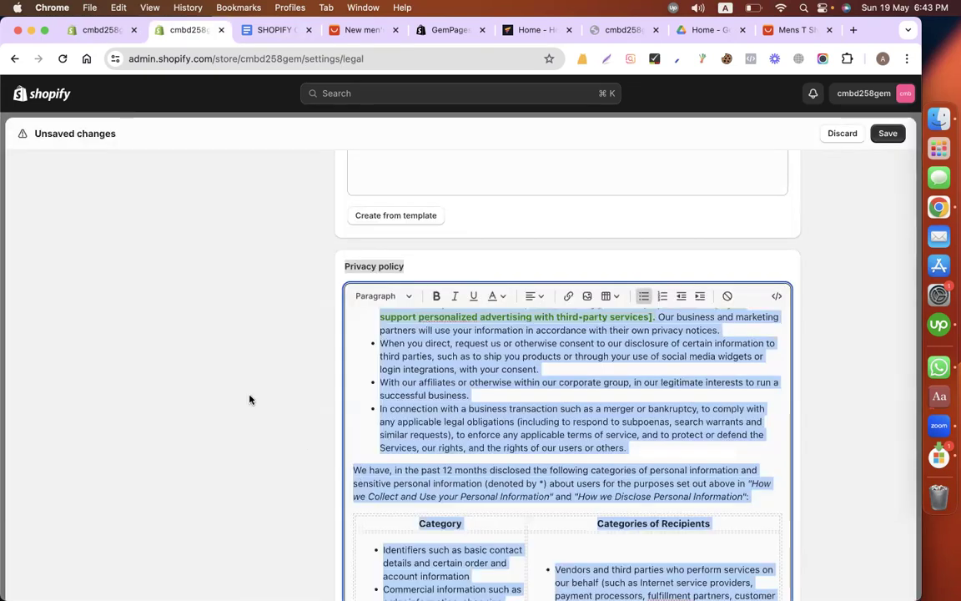
scroll(250, 399, down, 5)
scroll(275, 329, down, 2)
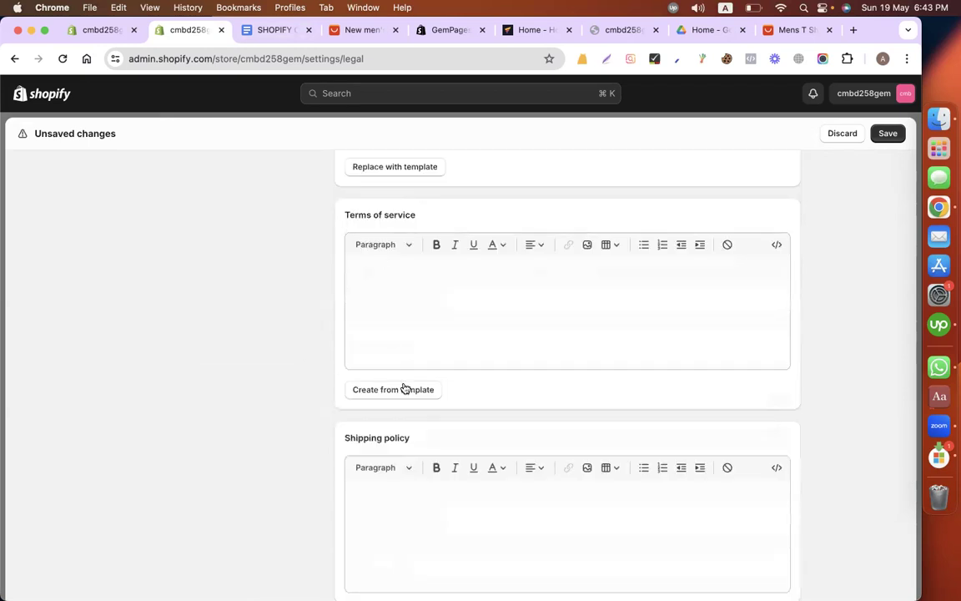
click(373, 394)
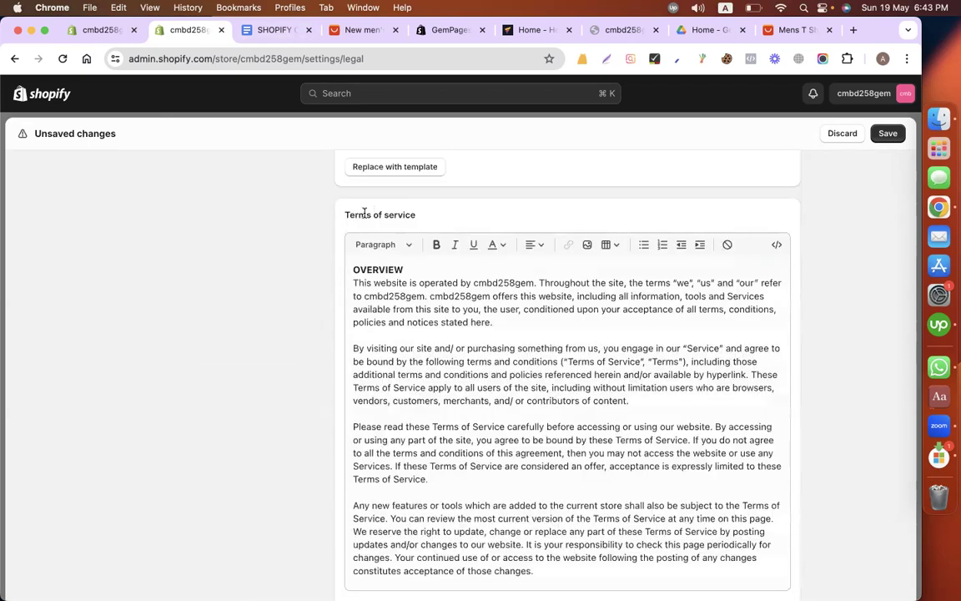
Step: Copy the "Terms of service" heading from the policies settings and use it as the new page's title
triple_click(364, 213)
key(super+c)
click(96, 32)
click(327, 230)
key(super+v)
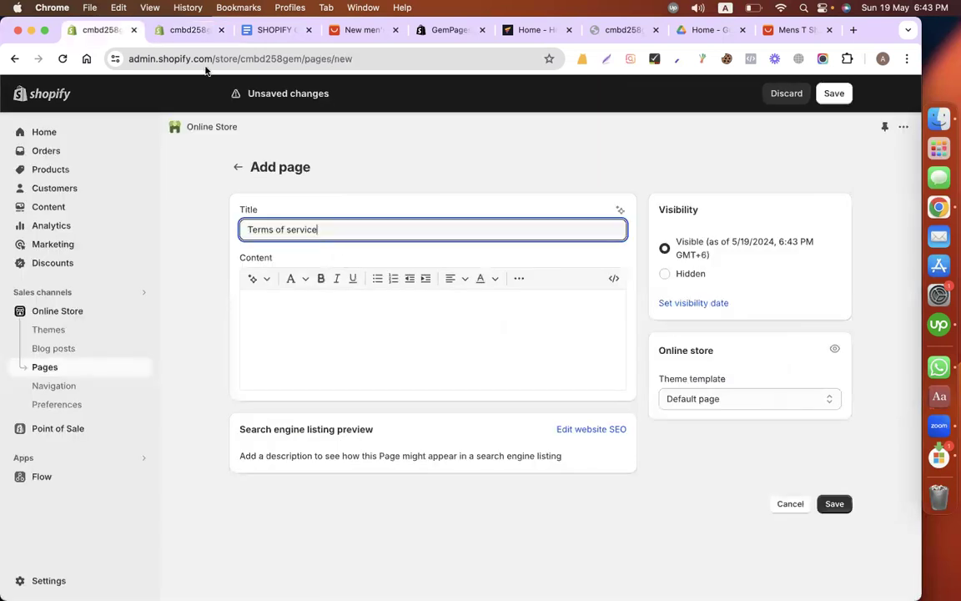
Step: Copy the entire Terms of service template text into the new page's content and save the page
click(157, 30)
click(448, 364)
key(super+a)
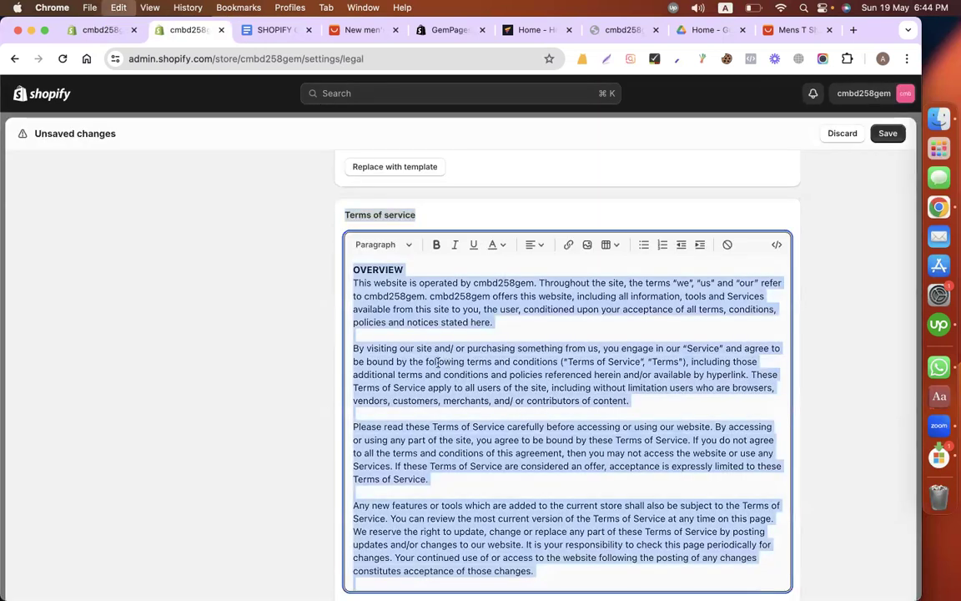
key(super+c)
key(super+1)
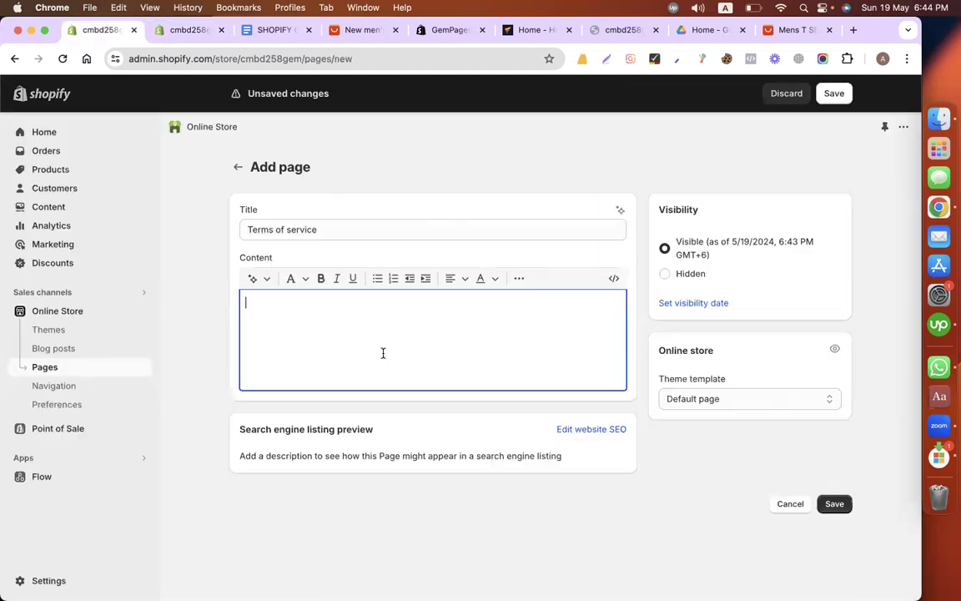
key(super+v)
click(833, 93)
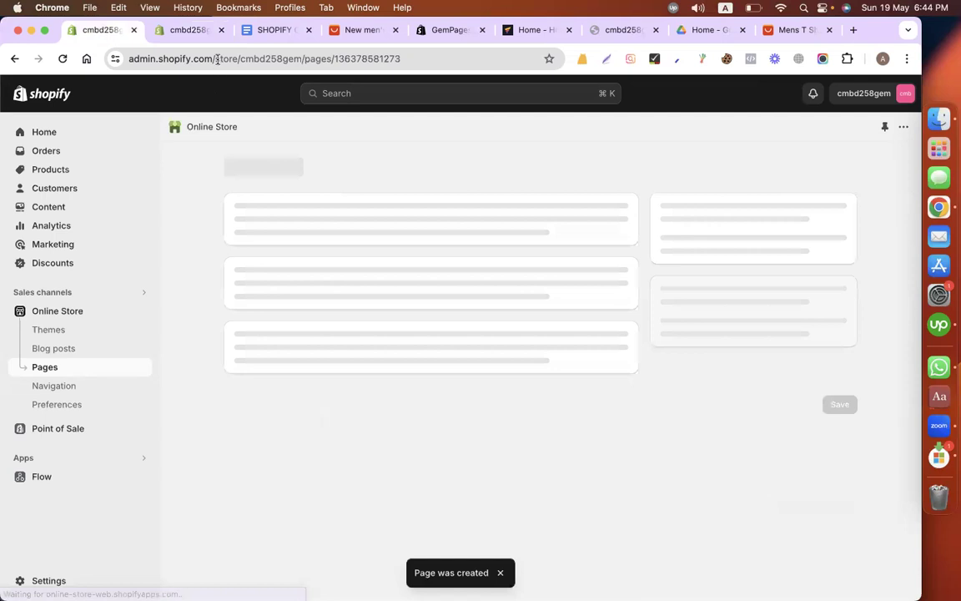
Step: Fill the store's written return and refund policy with Shopify's template text in the policies settings
key(super+2)
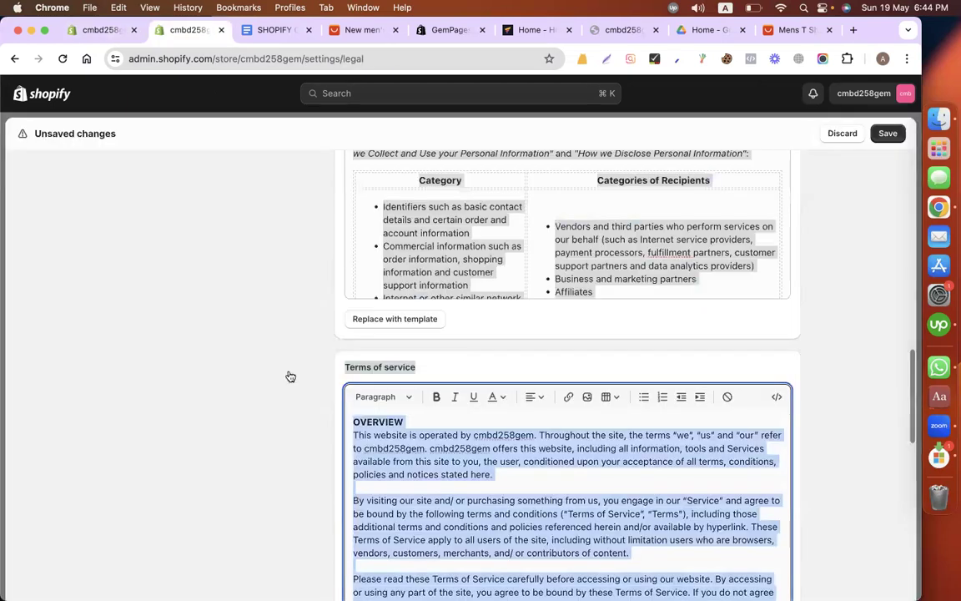
scroll(290, 376, up, 10)
scroll(456, 376, up, 3)
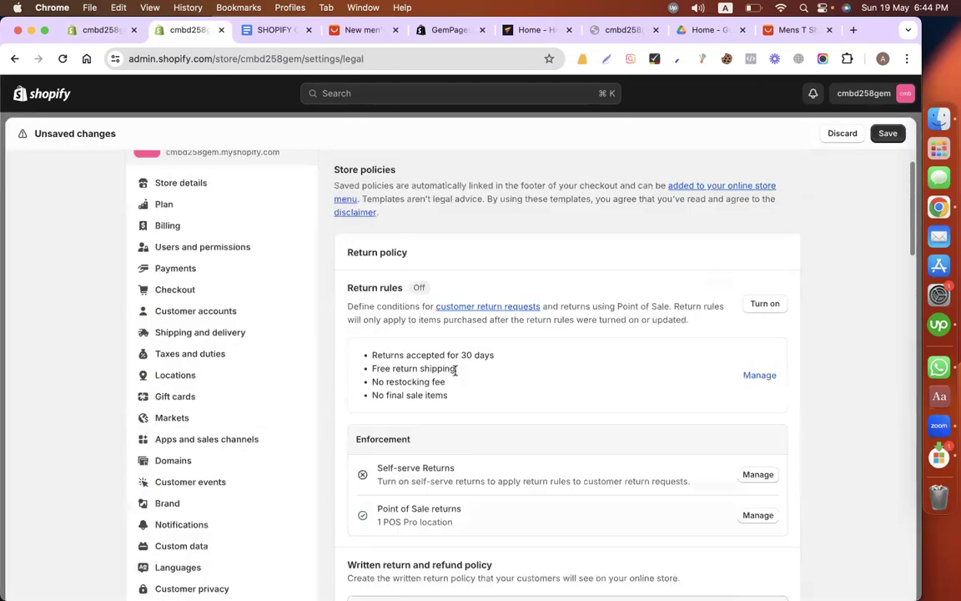
scroll(417, 372, down, 3)
scroll(408, 198, down, 3)
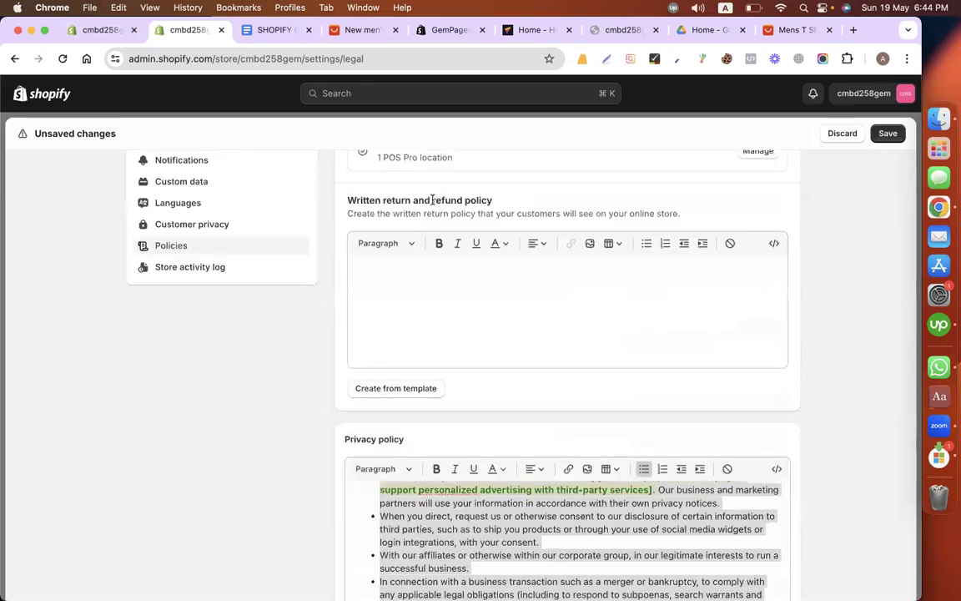
drag(512, 204, 432, 201)
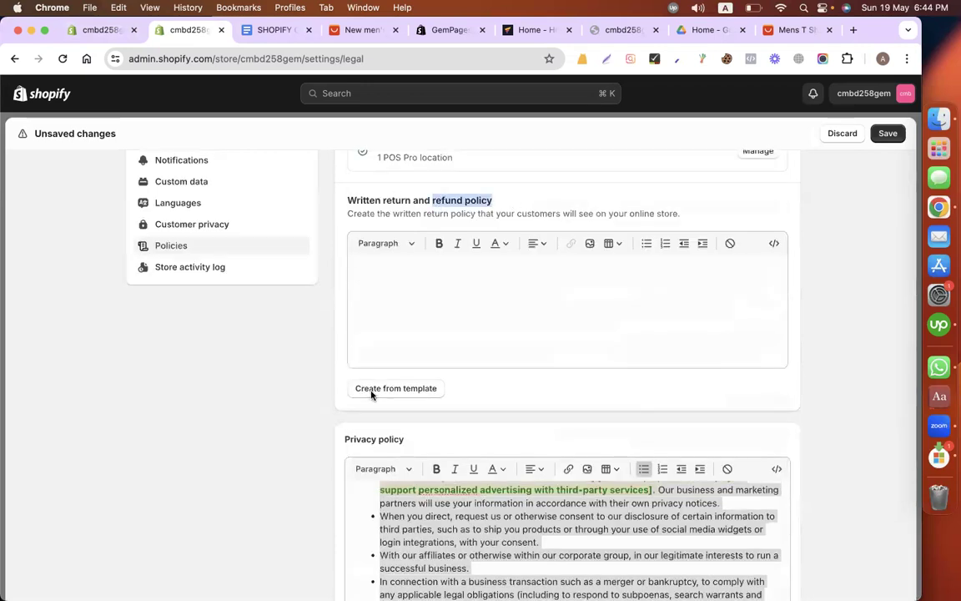
click(396, 388)
Step: Start another new Online Store page in the first admin tab and title it "Refund policy"
click(111, 32)
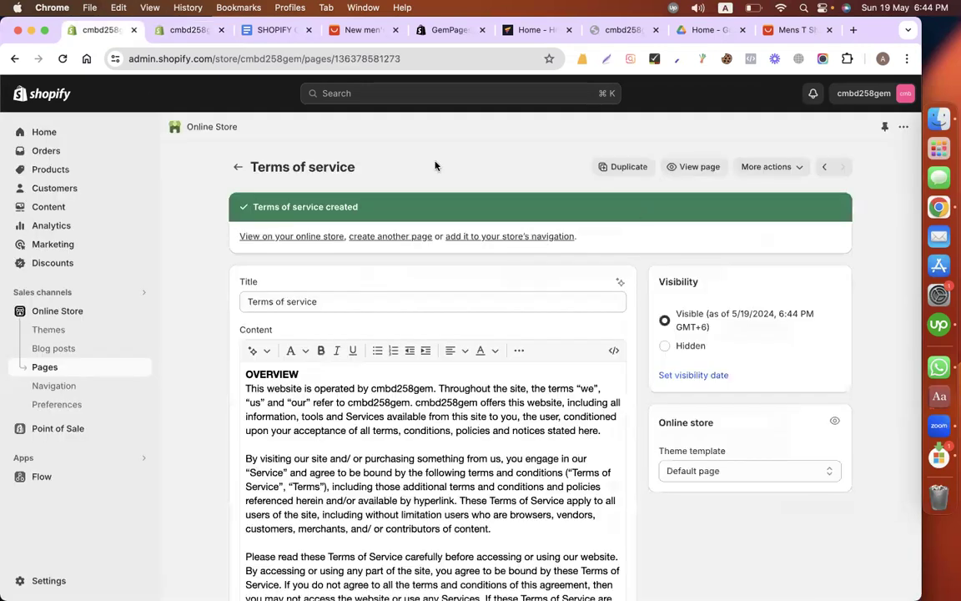
click(238, 167)
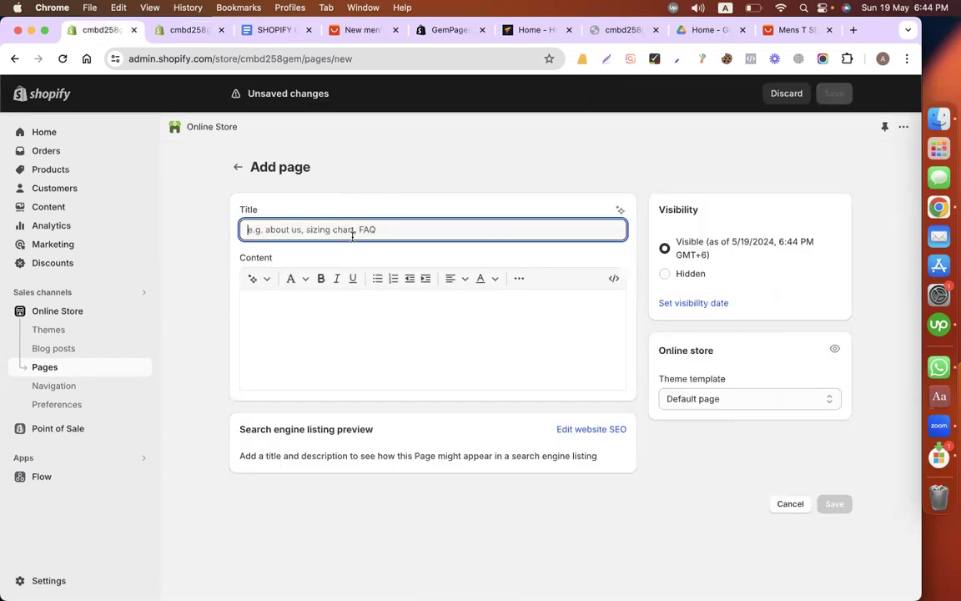
text(refund policy)
key(super+a)
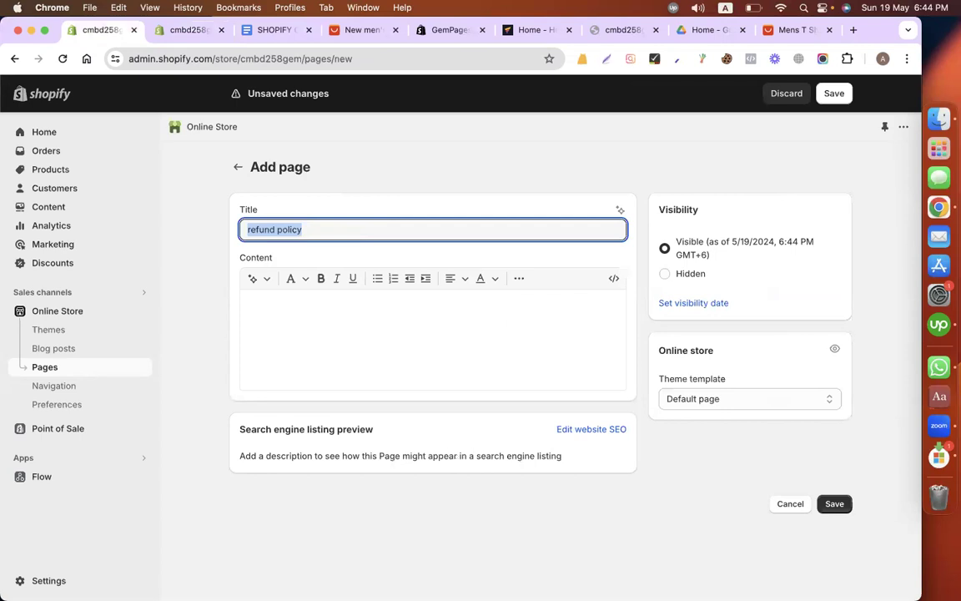
text(Refund policy)
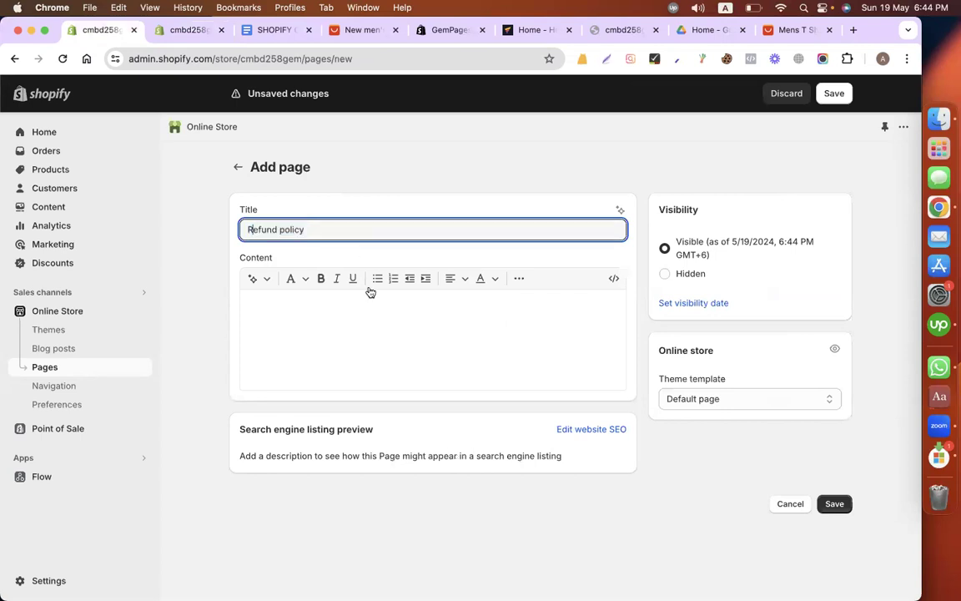
Step: Copy the entire return and refund policy template text into the "Refund policy" page's content and save the page
click(467, 321)
key(ctrl+Tab)
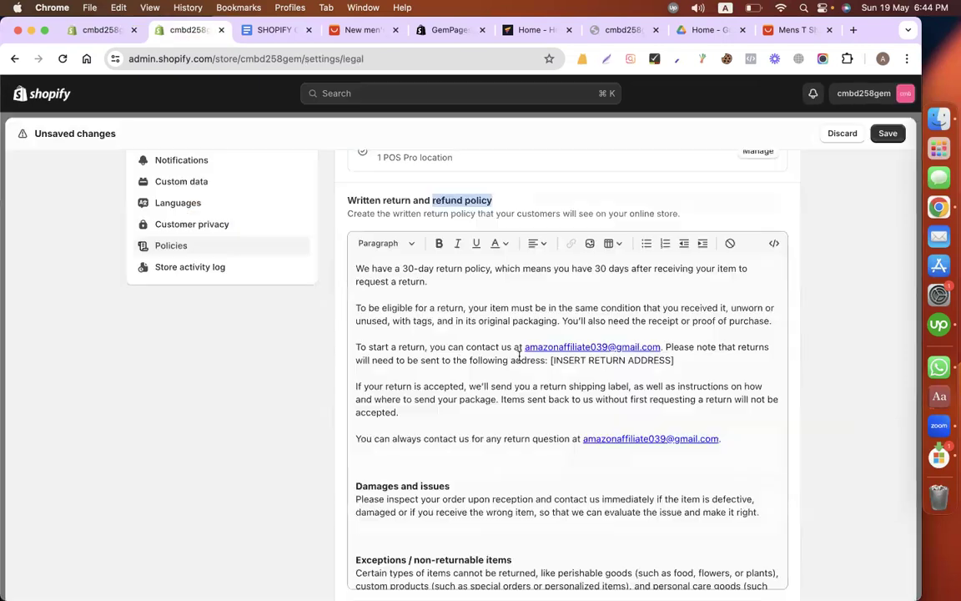
key(super+a)
click(561, 420)
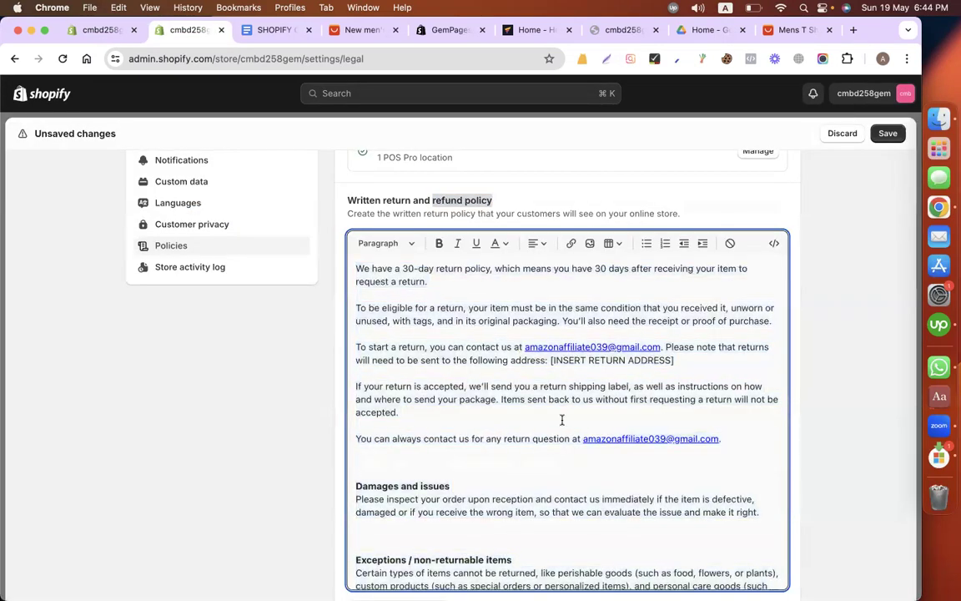
scroll(627, 428, down, 1)
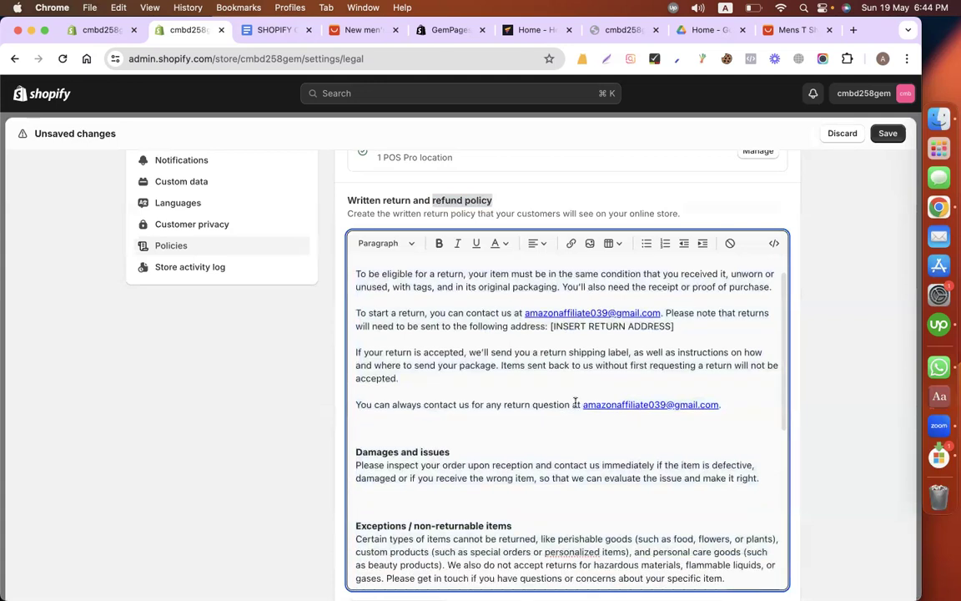
scroll(575, 403, down, 10)
key(super+a)
key(super+c)
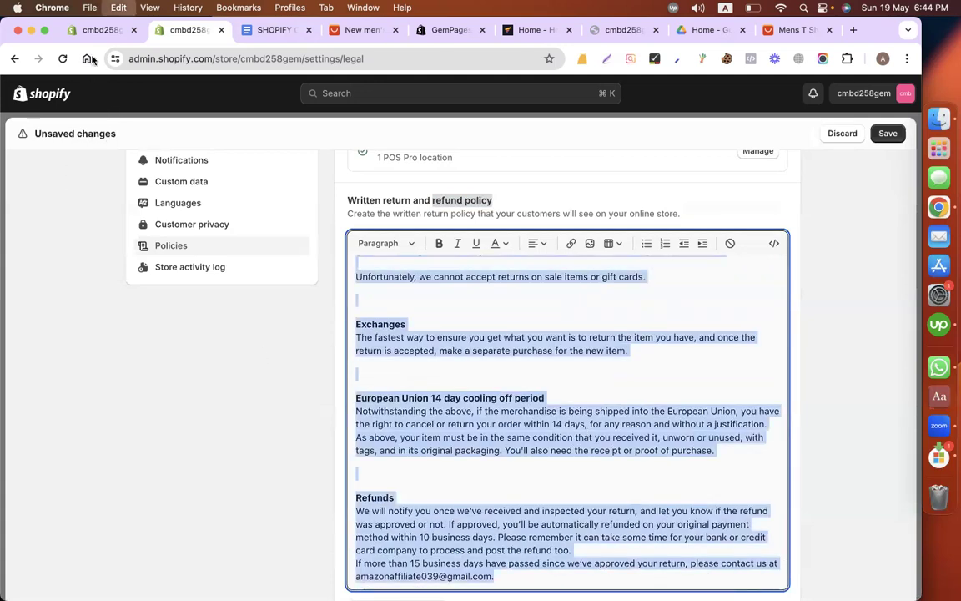
key(ctrl+shift+Tab)
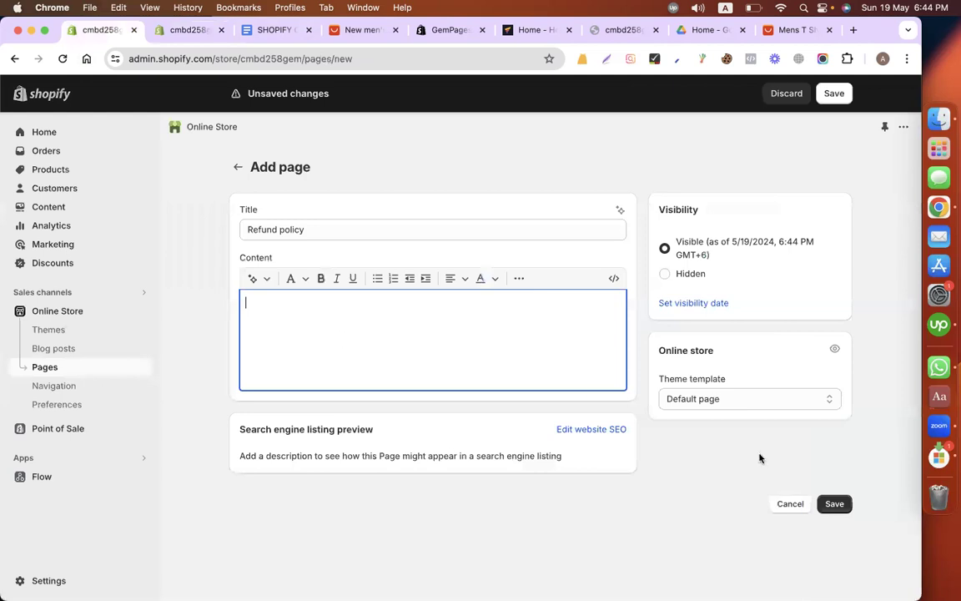
key(super+v)
click(843, 95)
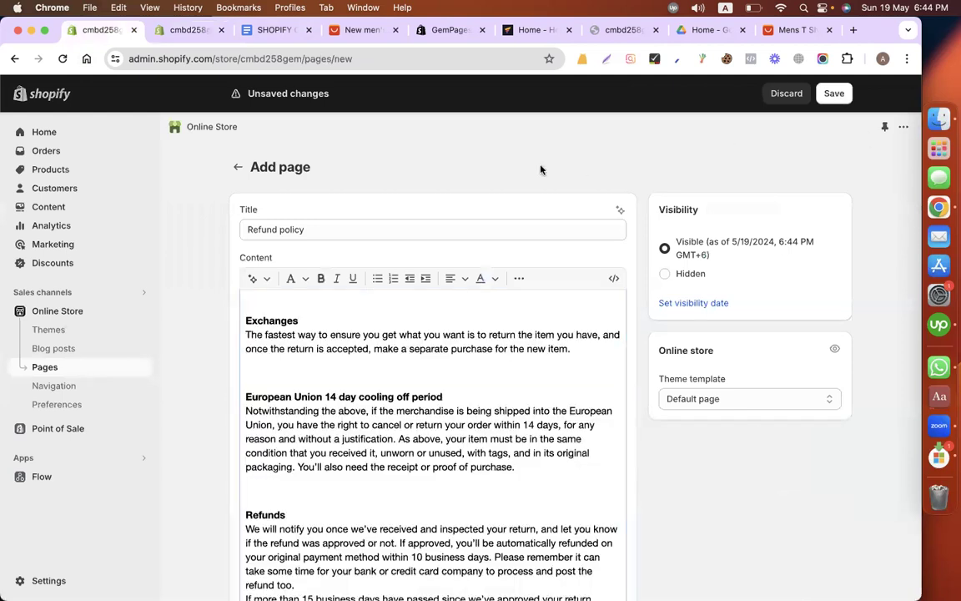
Step: Add "Home" above "Privacy policy" in the Footer menu list of the store's Google Docs brief
click(176, 33)
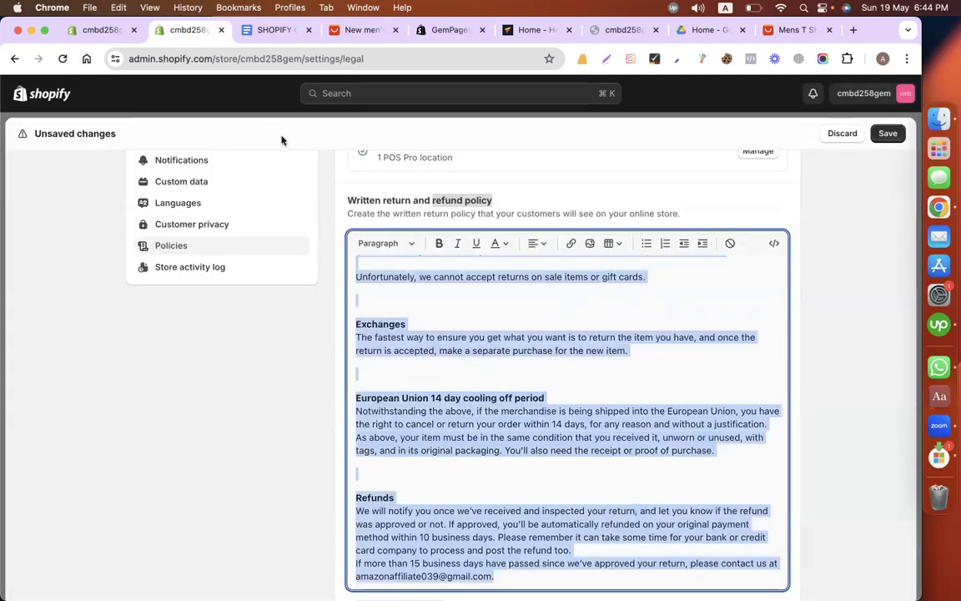
click(237, 31)
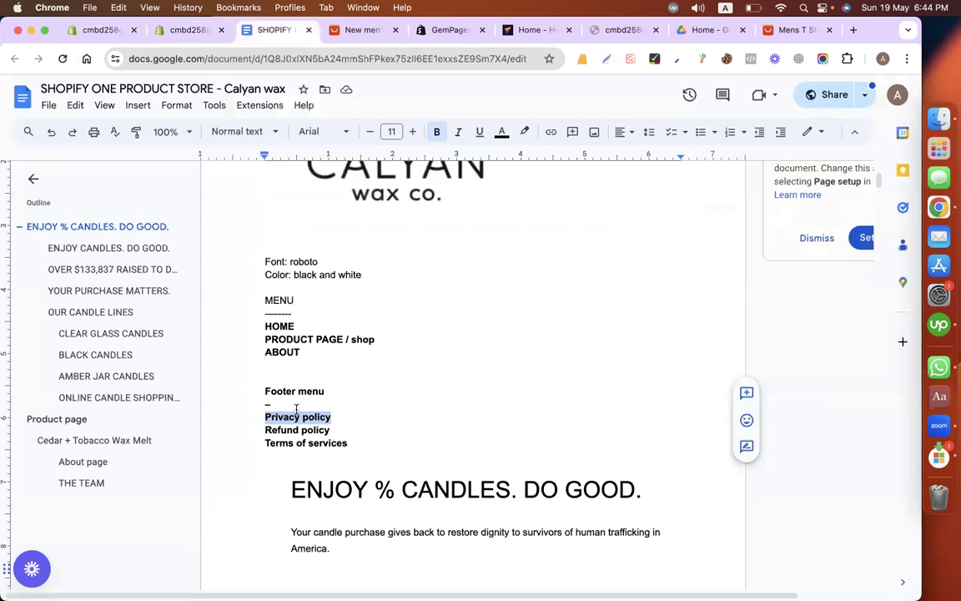
click(288, 404)
key(Return)
text(Home)
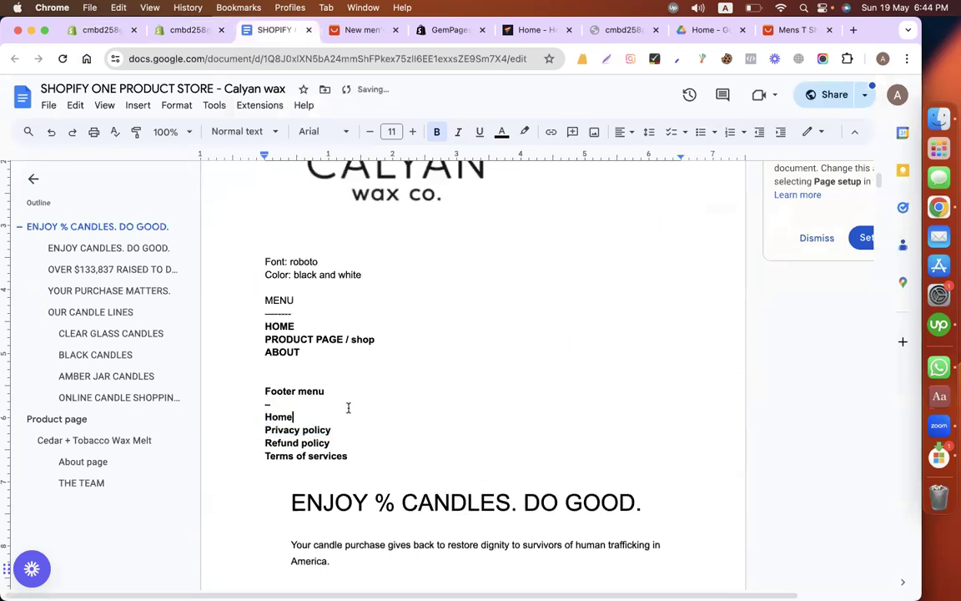
click(316, 430)
Step: Return to the first Shopify admin tab and open the installed GemPages Builder app
click(158, 33)
key(ctrl+shift+Tab)
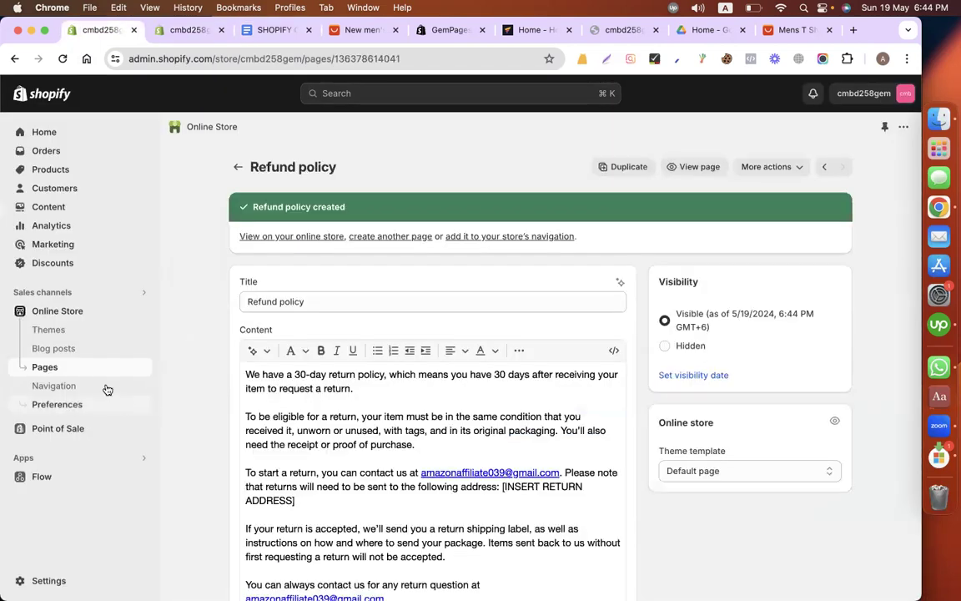
click(141, 462)
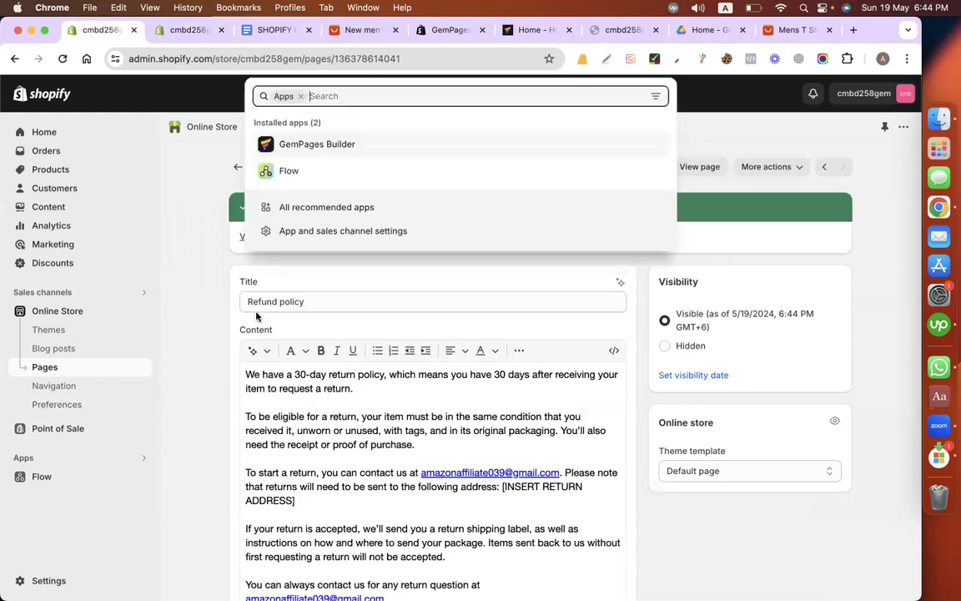
click(310, 145)
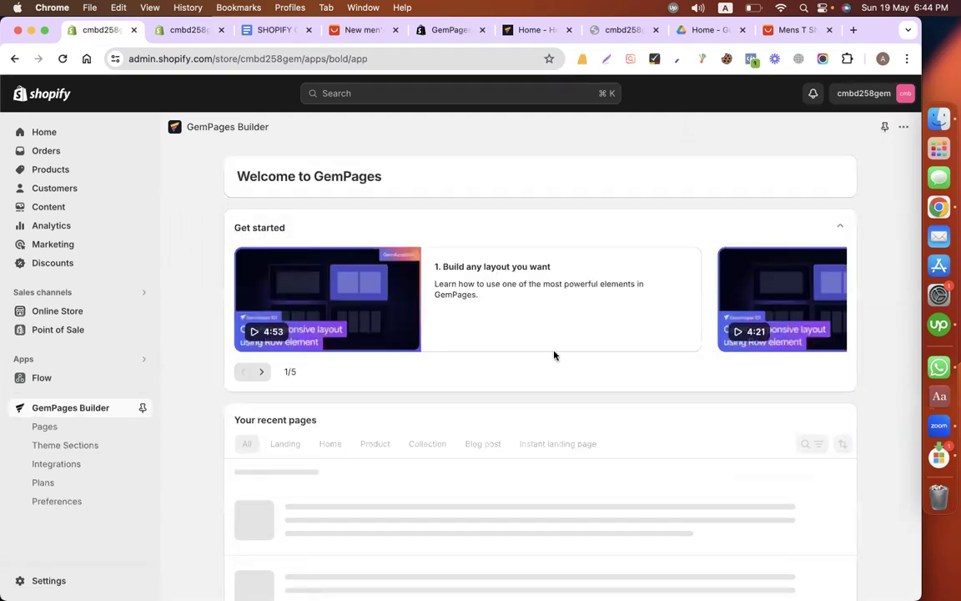
Step: Filter the recent GemPages pages to product pages and open "Cedar + Tobacco Wax Melt" in the editor
scroll(554, 355, down, 2)
scroll(437, 417, up, 2)
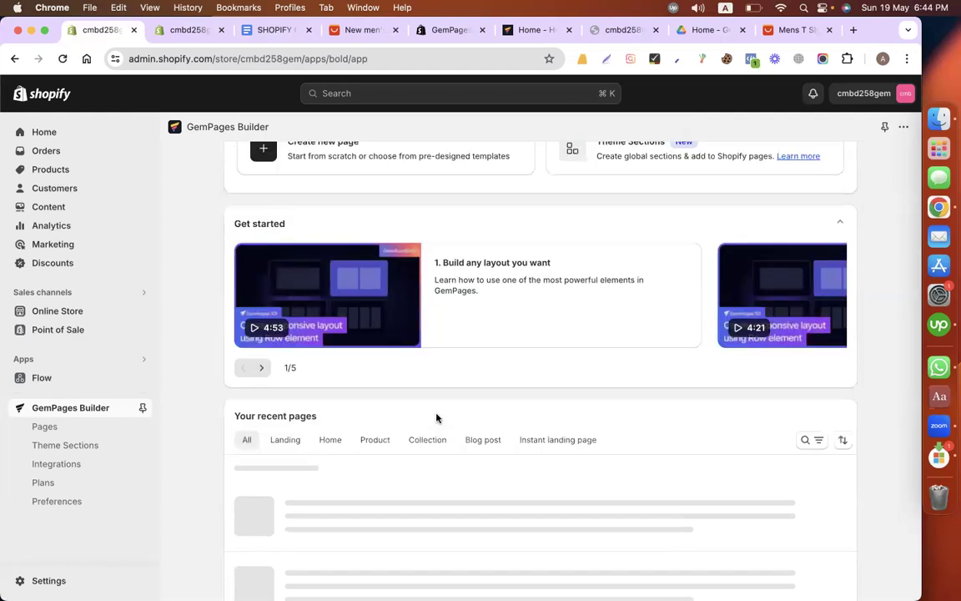
scroll(367, 374, down, 2)
click(372, 375)
scroll(442, 347, down, 3)
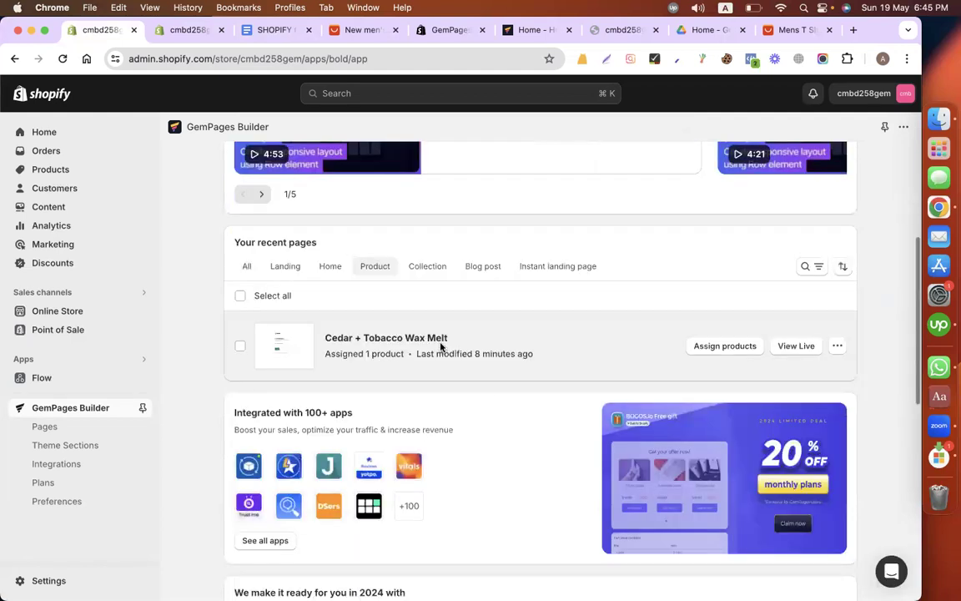
click(440, 346)
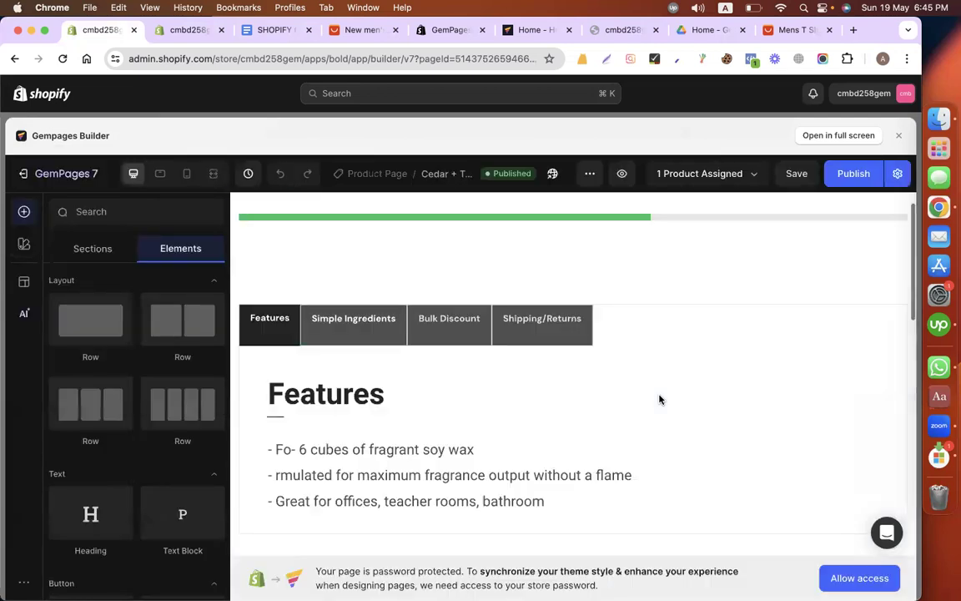
Step: Select the product page's footer theme section, open the editor in full screen and go back to the footer
scroll(659, 399, down, 10)
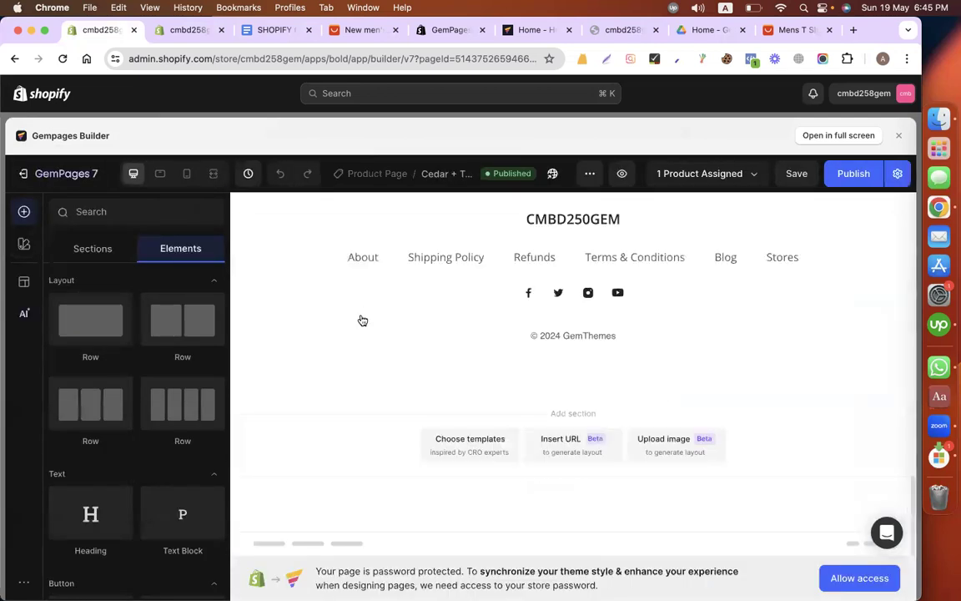
click(360, 320)
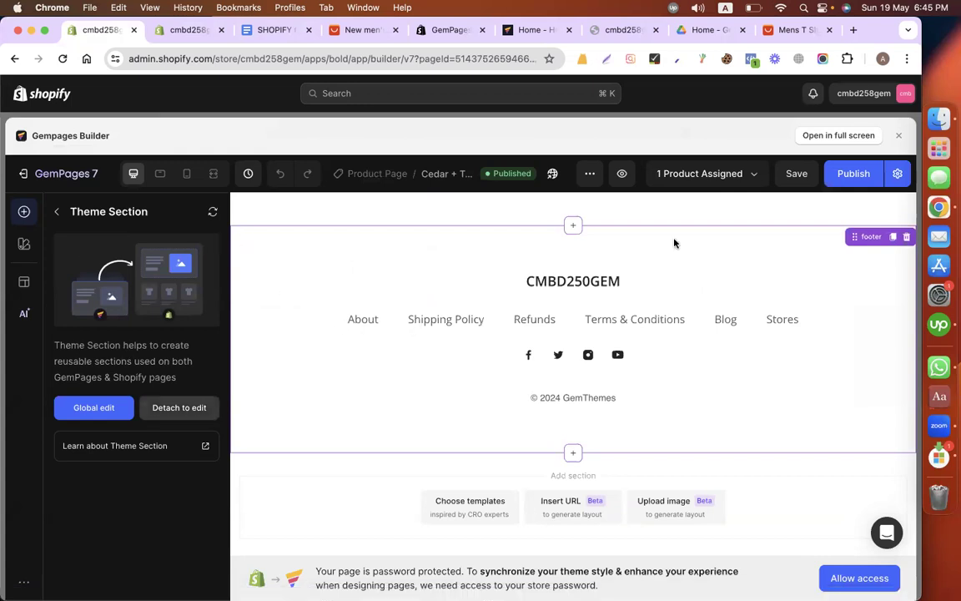
click(839, 135)
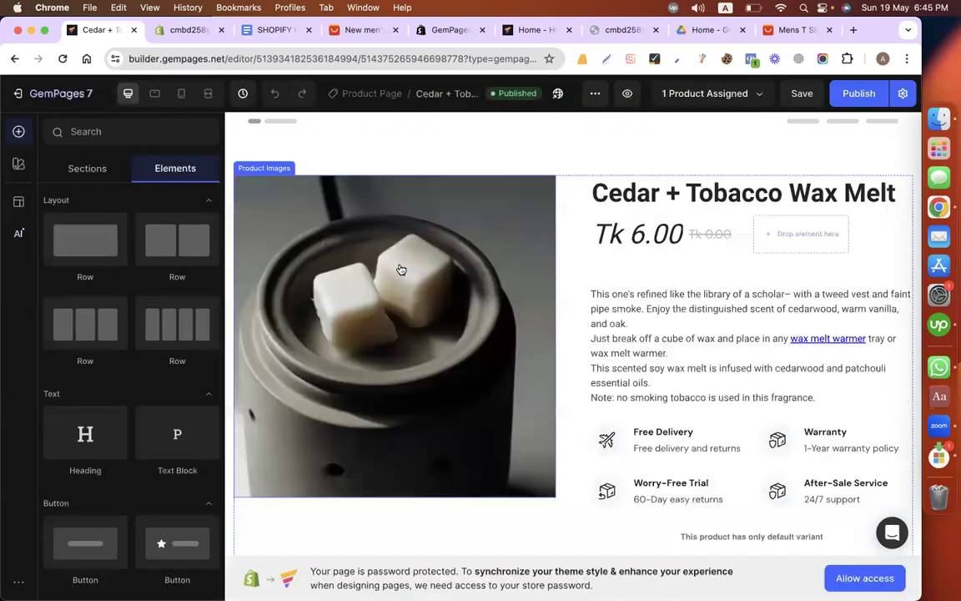
scroll(411, 373, down, 10)
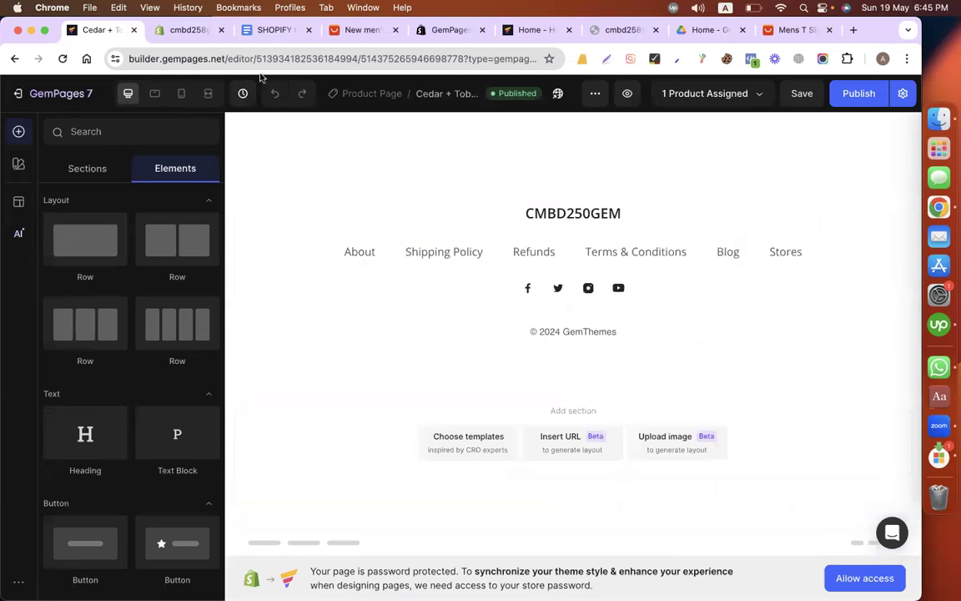
Step: Replace the existing footer theme section with the light centred footer from a section search for "footer", placed at the end of the product page
click(361, 265)
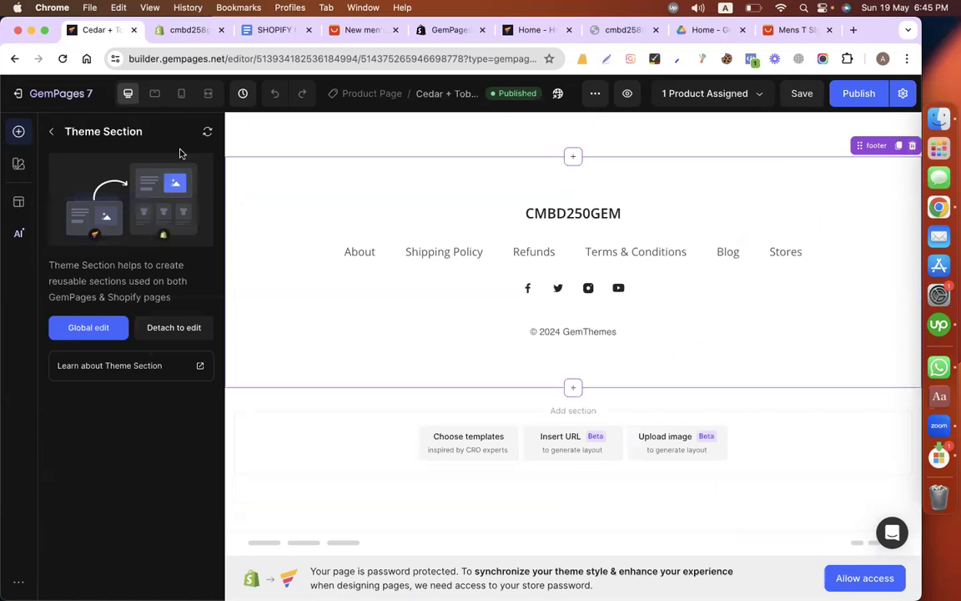
key(Delete)
click(125, 132)
text(fo)
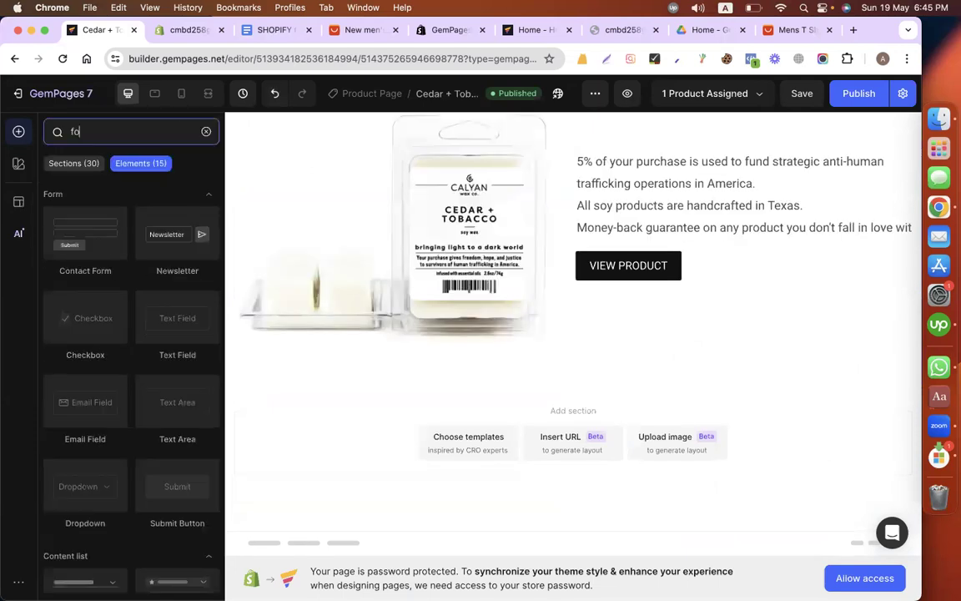
text(oter)
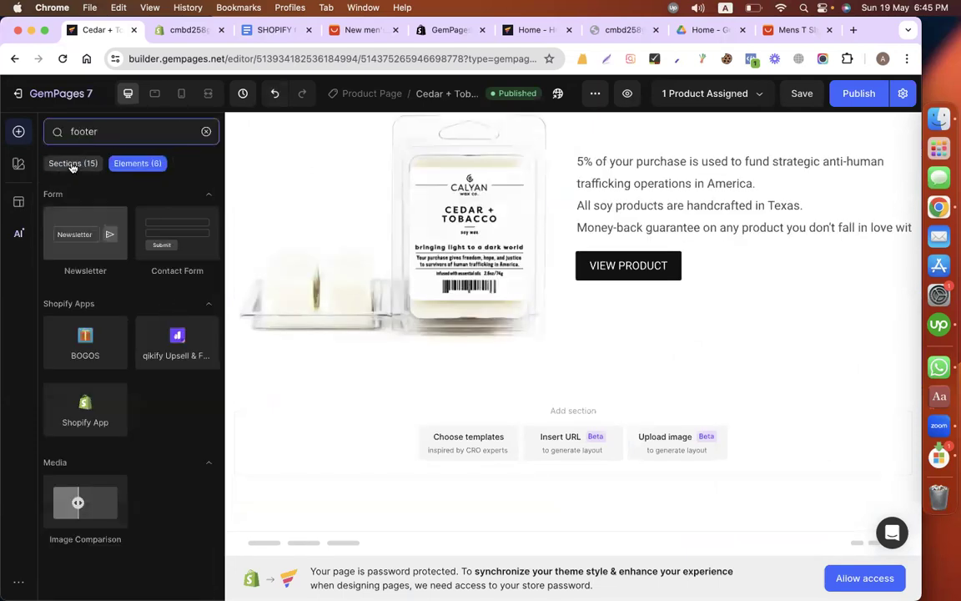
click(72, 163)
scroll(116, 340, down, 2)
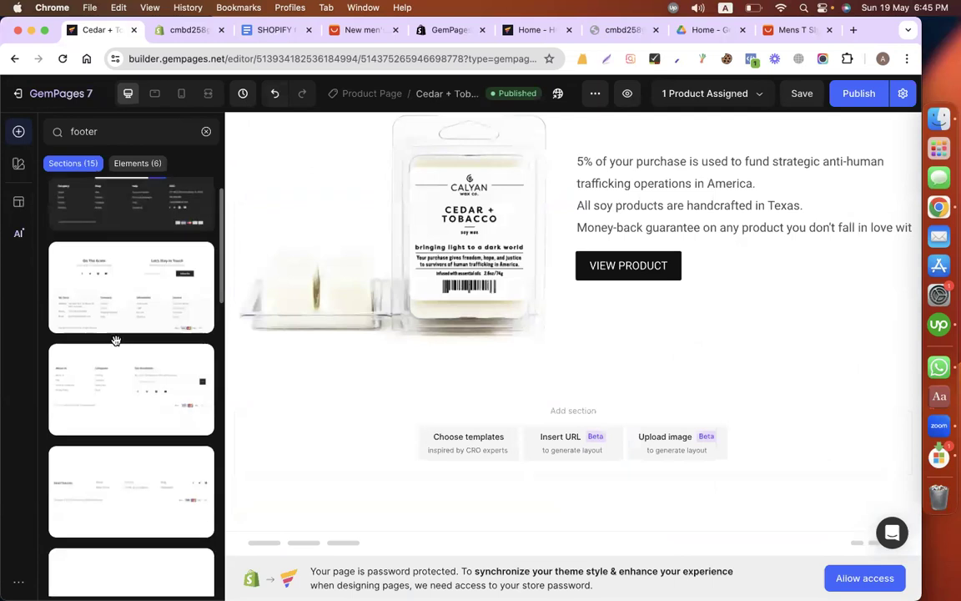
scroll(116, 341, down, 5)
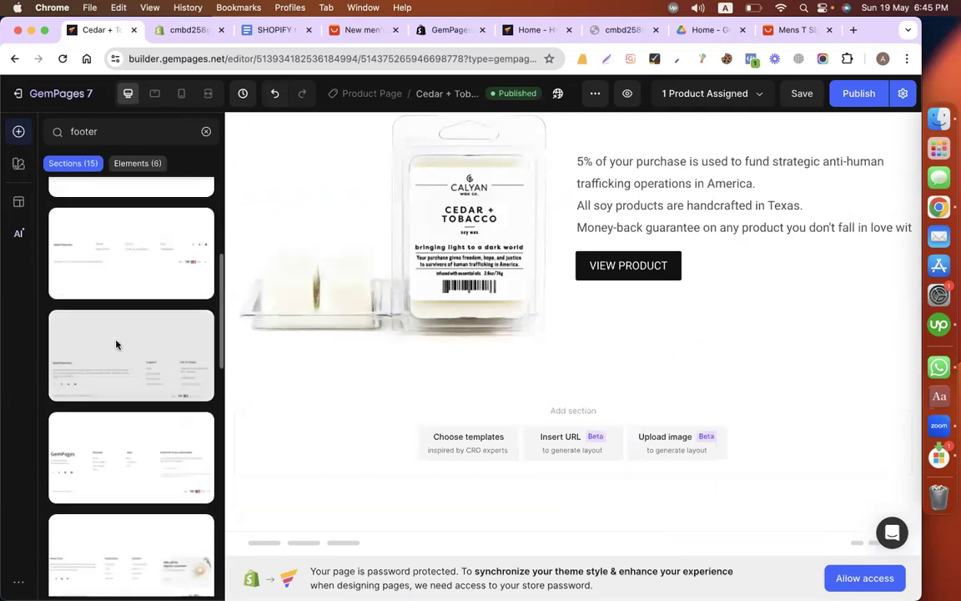
scroll(116, 340, down, 7)
scroll(116, 340, down, 8)
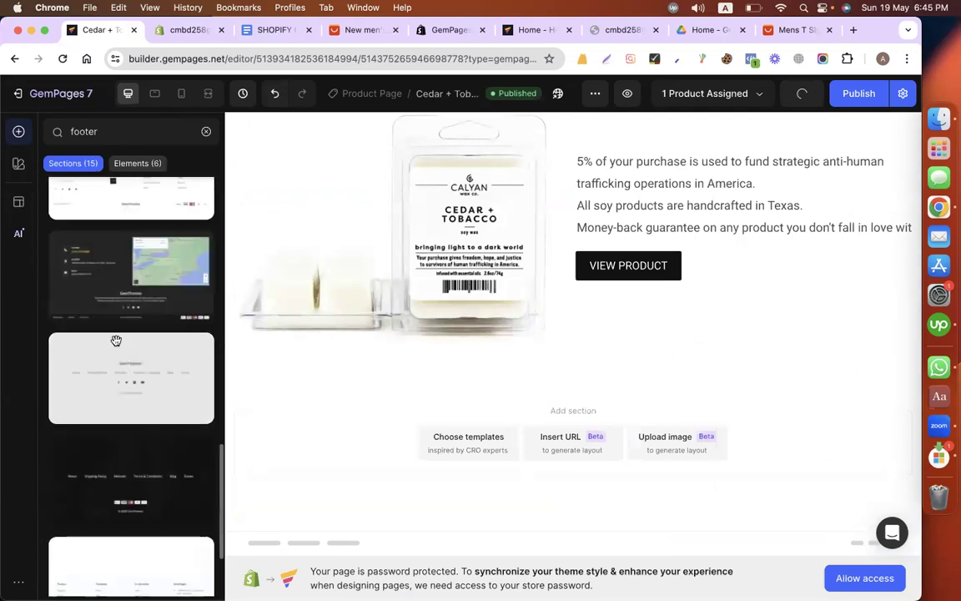
drag(185, 365, 462, 415)
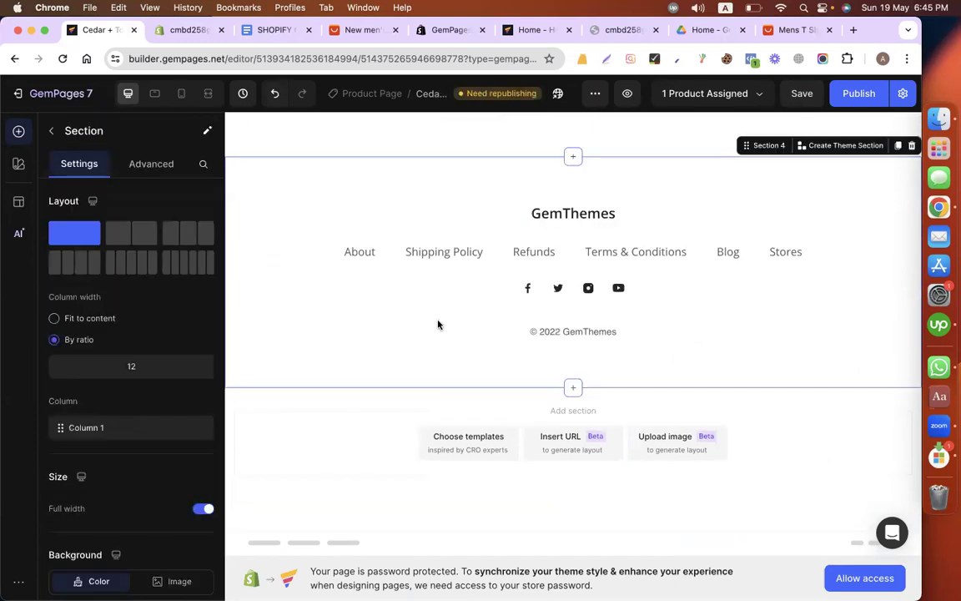
Step: Capture the Calyan wax co. logo from the Google Docs brief as a screenshot
click(264, 31)
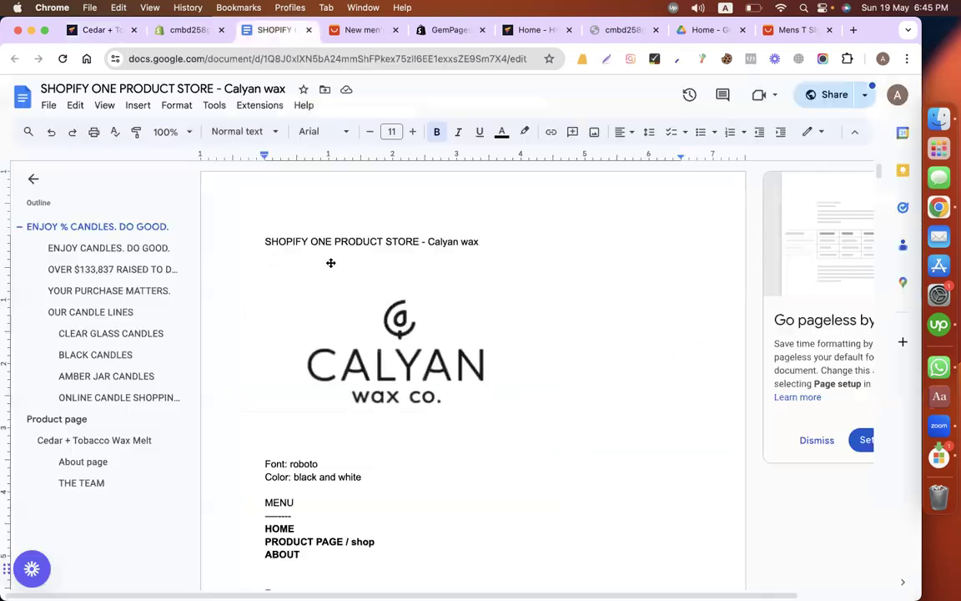
scroll(331, 262, down, 2)
drag(293, 256, 513, 392)
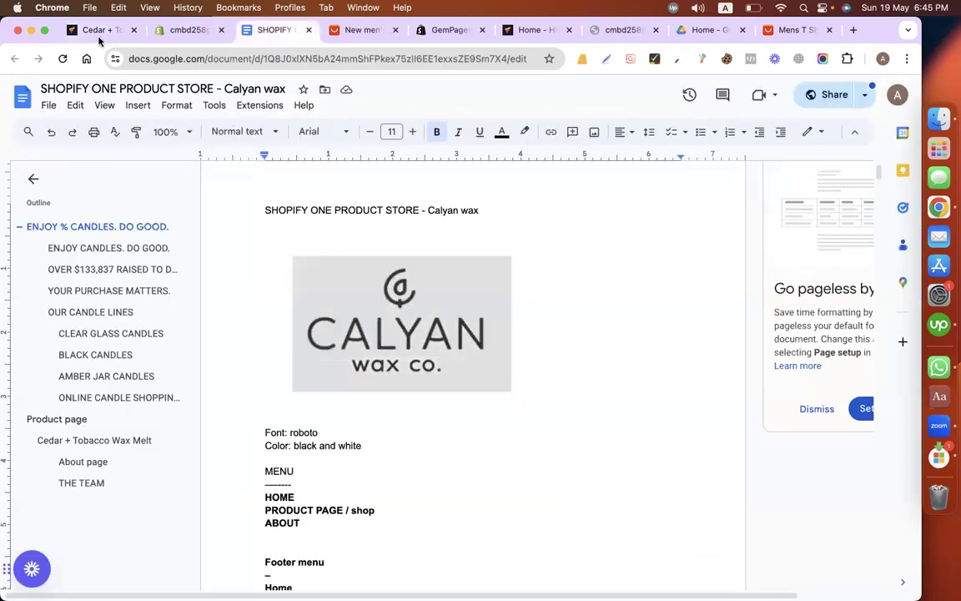
Step: Return to the GemPages editor tab and delete the "GemThemes" heading from the new footer section
key(super+1)
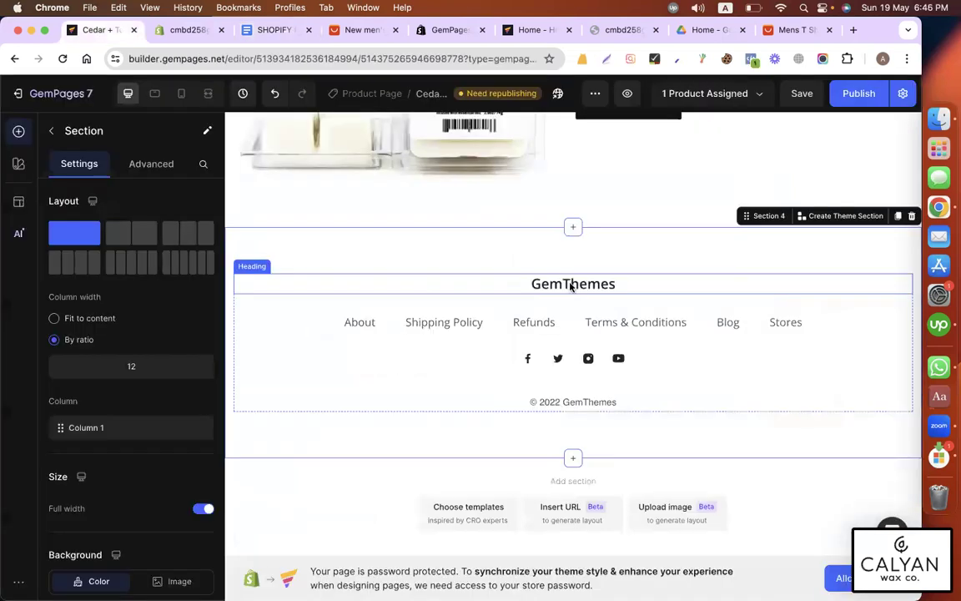
click(386, 280)
click(318, 263)
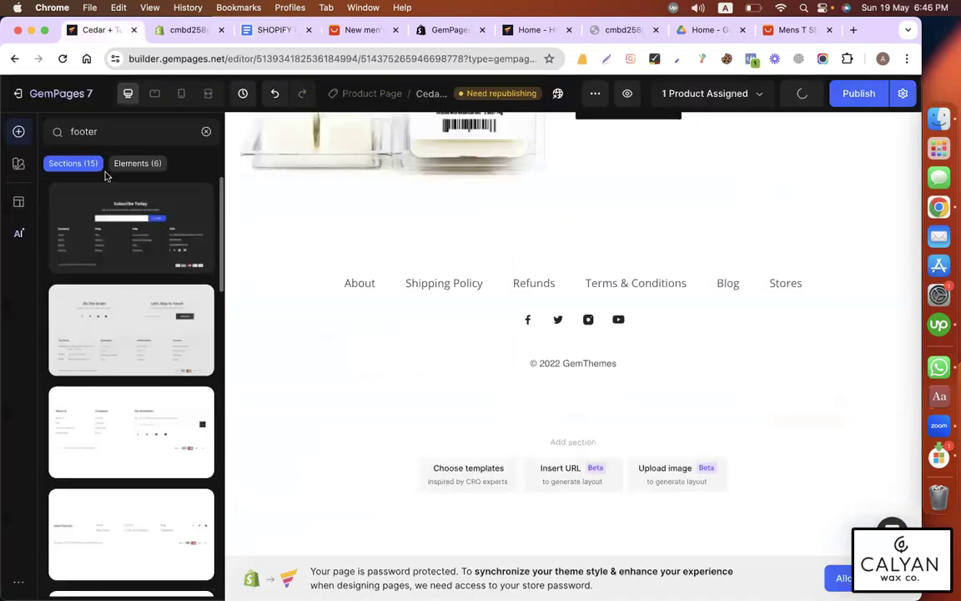
click(206, 131)
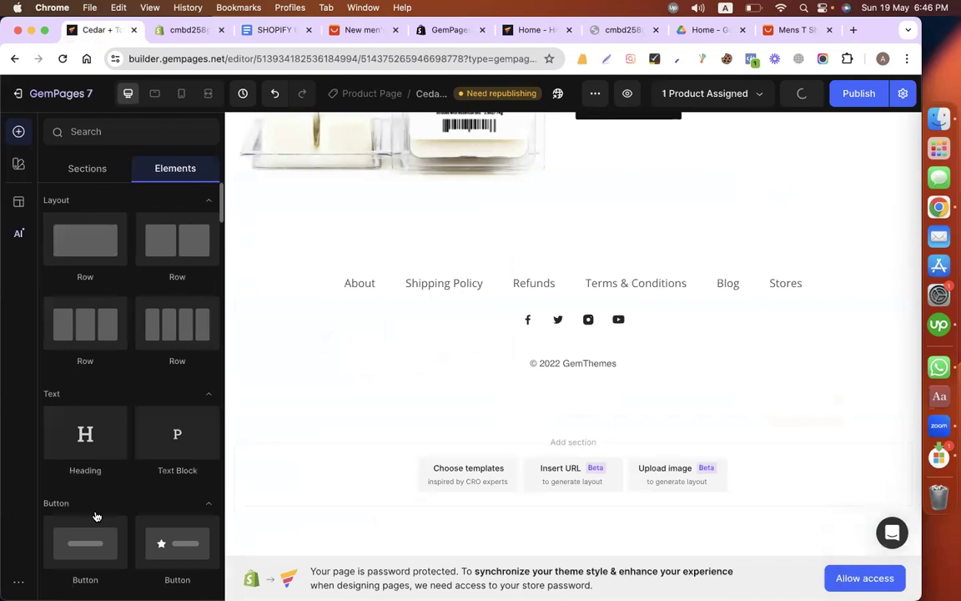
scroll(96, 516, down, 3)
drag(76, 399, 542, 259)
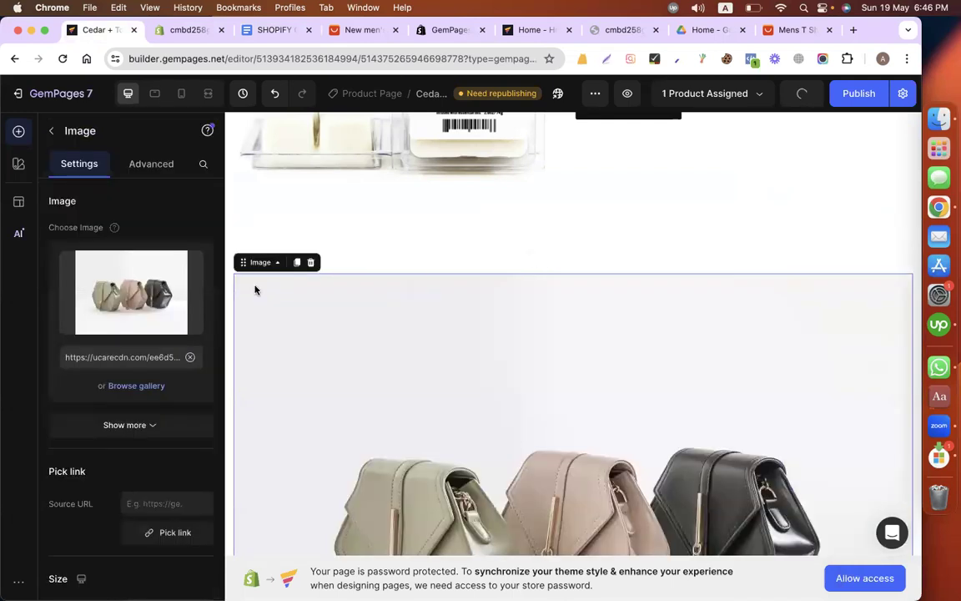
click(134, 310)
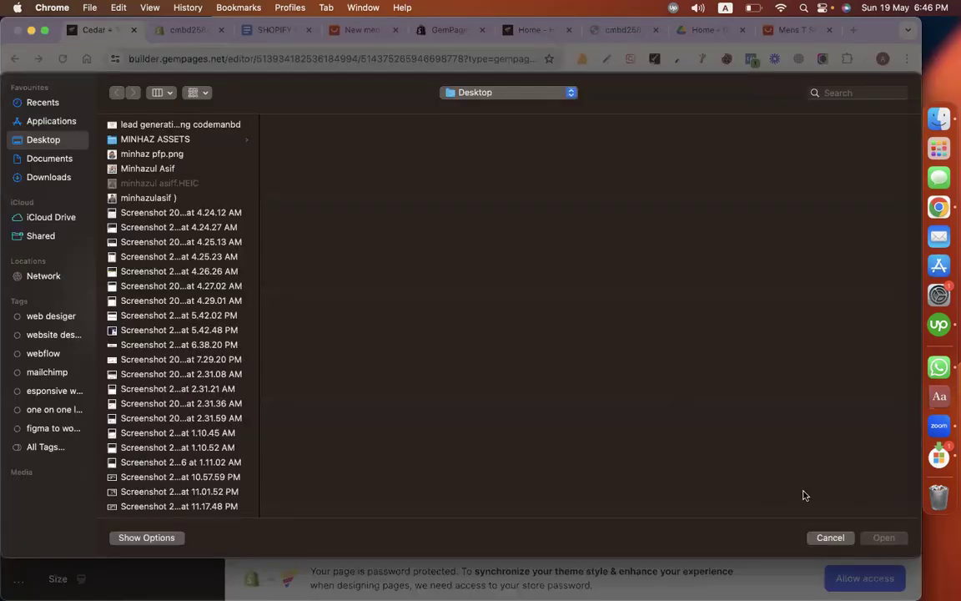
click(831, 538)
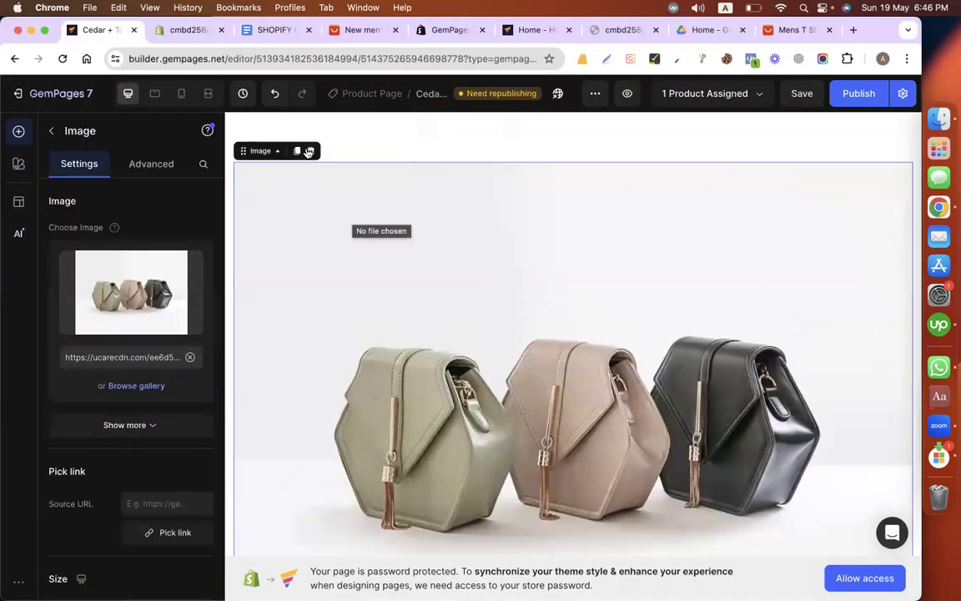
click(309, 151)
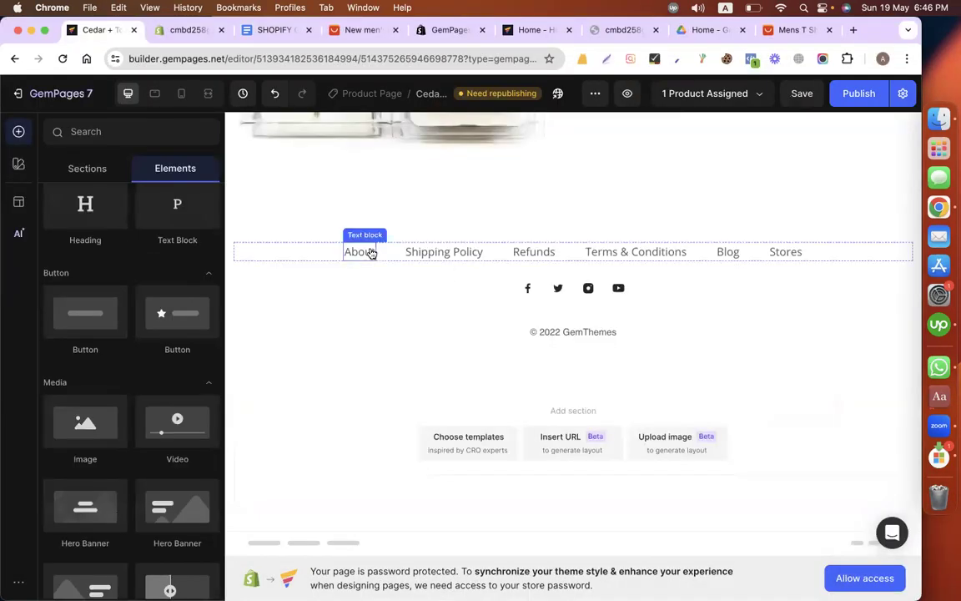
Step: Insert a three-column row above the link row in the footer section
click(83, 167)
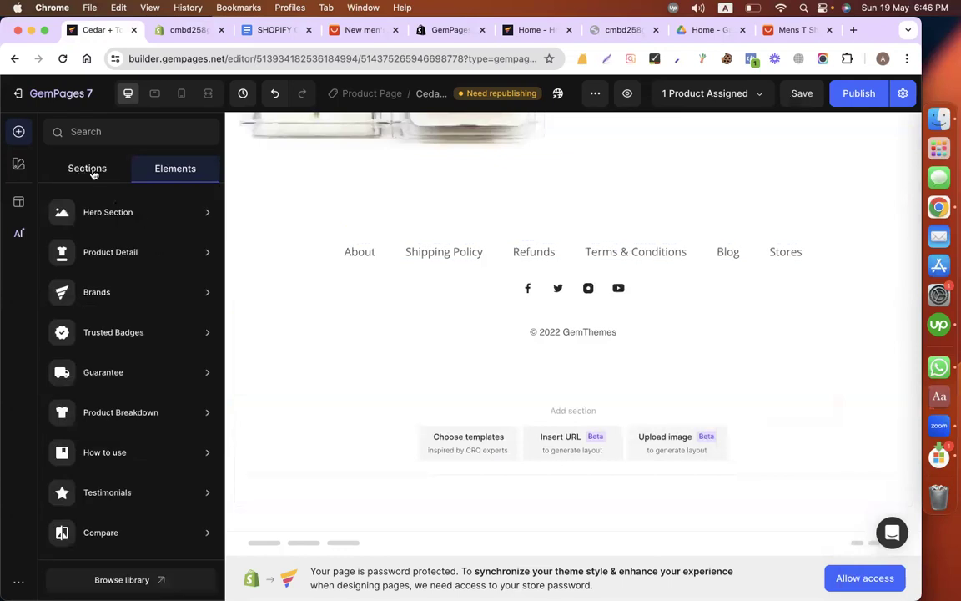
click(84, 167)
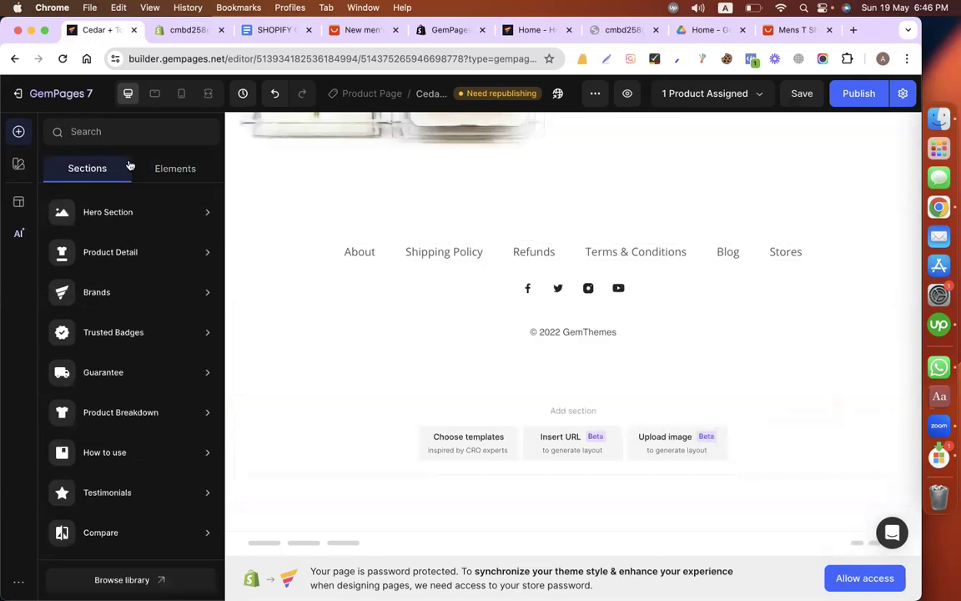
click(17, 155)
click(15, 135)
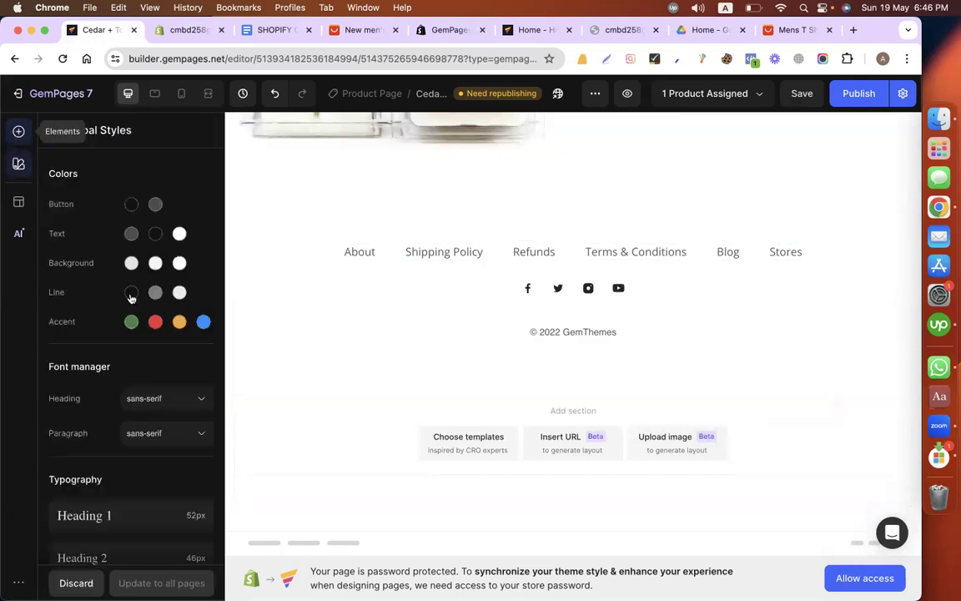
scroll(125, 300, up, 3)
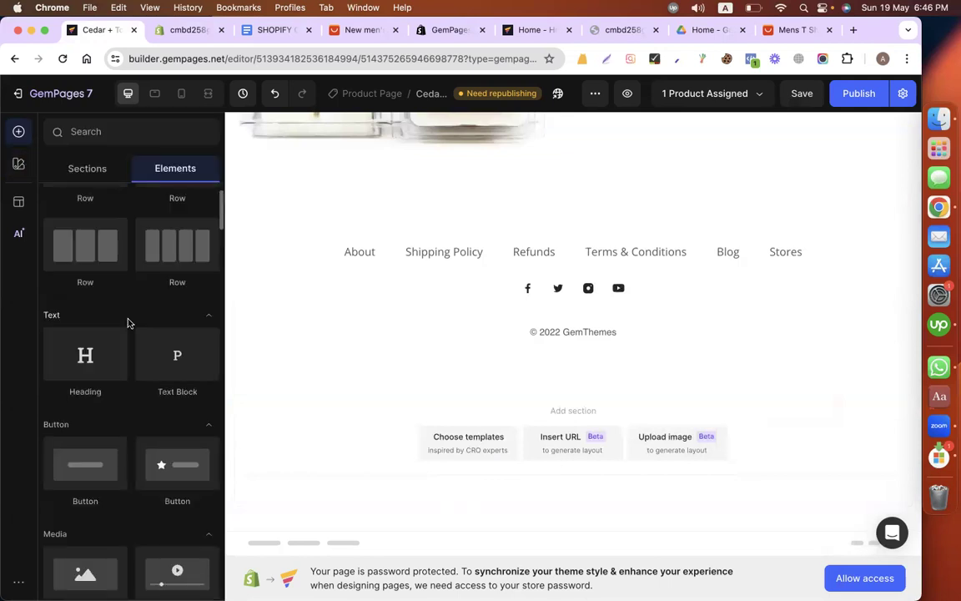
scroll(128, 323, up, 2)
drag(85, 322, 541, 218)
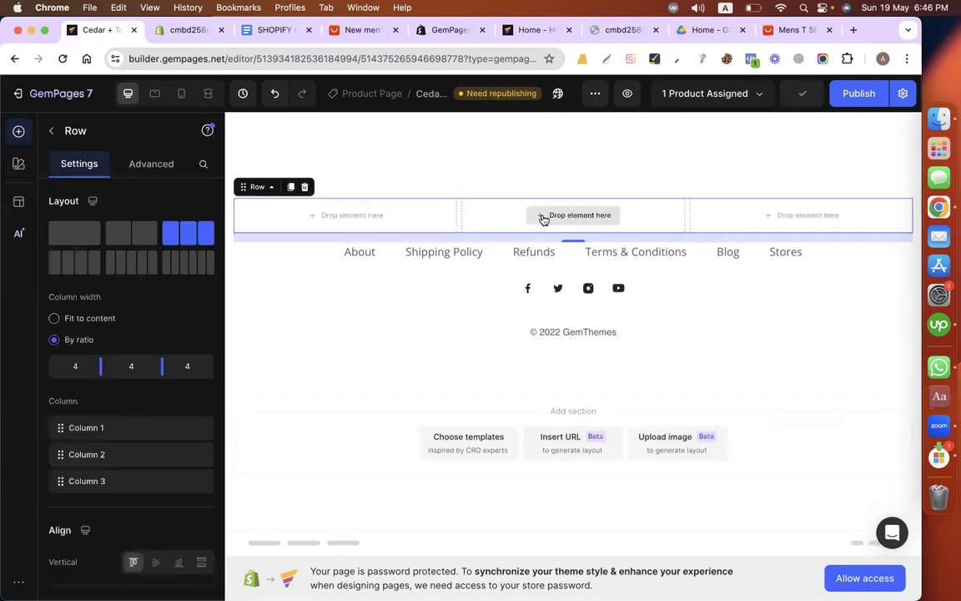
Step: Add an Image element to the row's middle column and upload the 6.45.58 PM logo screenshot from the Desktop
click(50, 130)
scroll(133, 509, down, 2)
drag(124, 522, 517, 215)
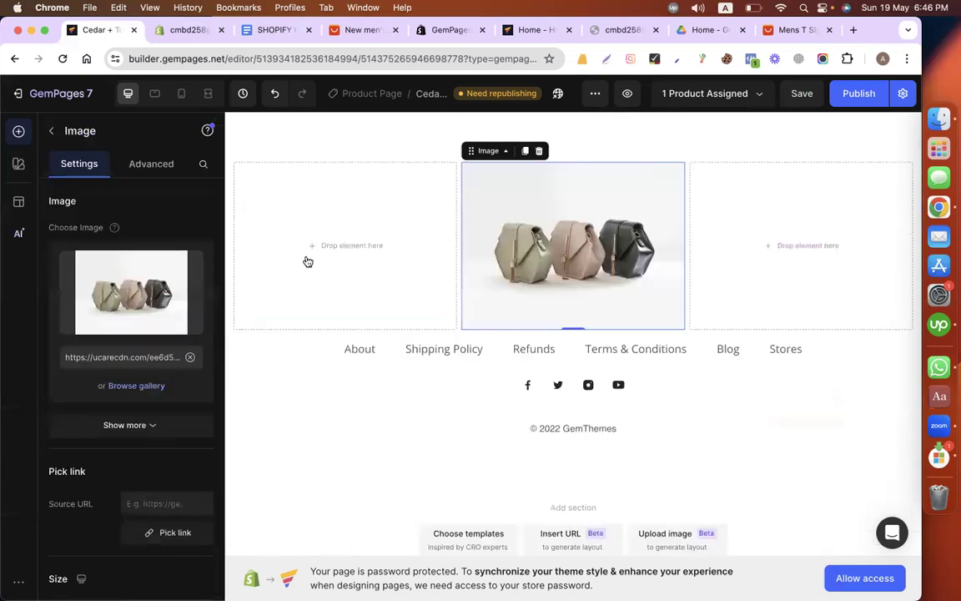
mouse_move(101, 271)
click(109, 315)
scroll(182, 359, down, 15)
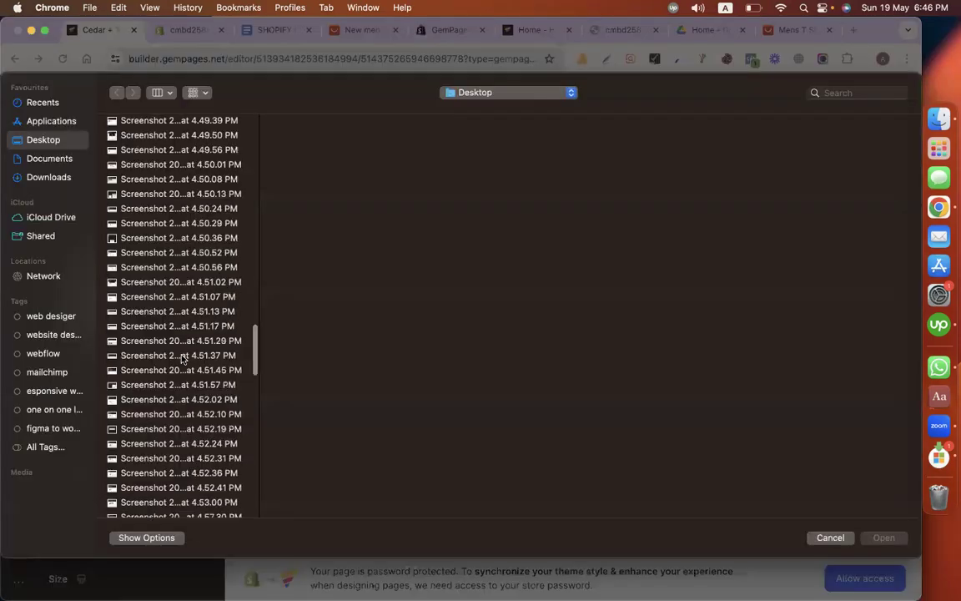
scroll(167, 459, down, 15)
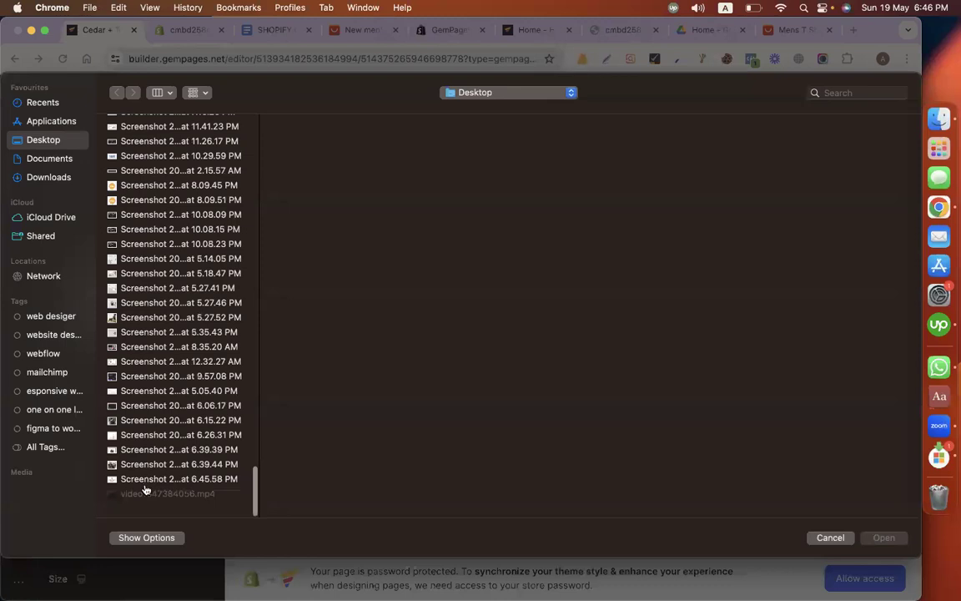
double_click(144, 481)
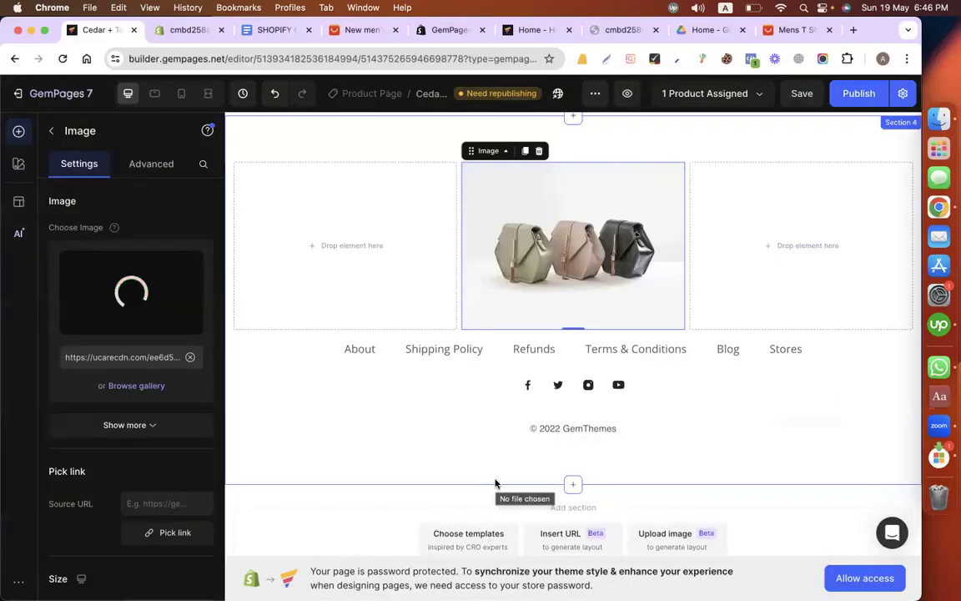
Step: Set the logo image's linked padding to 80 px on all sides
click(166, 167)
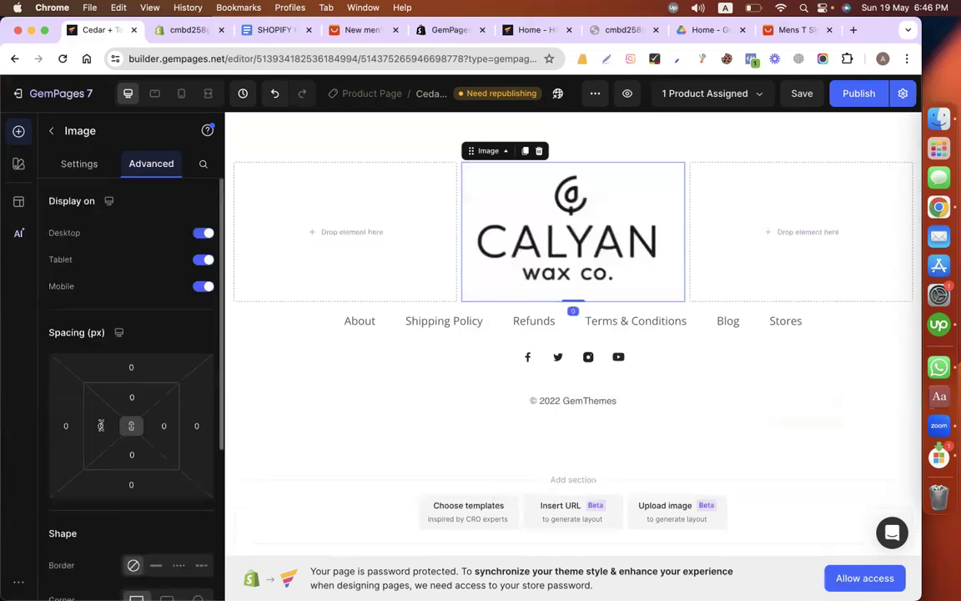
click(101, 425)
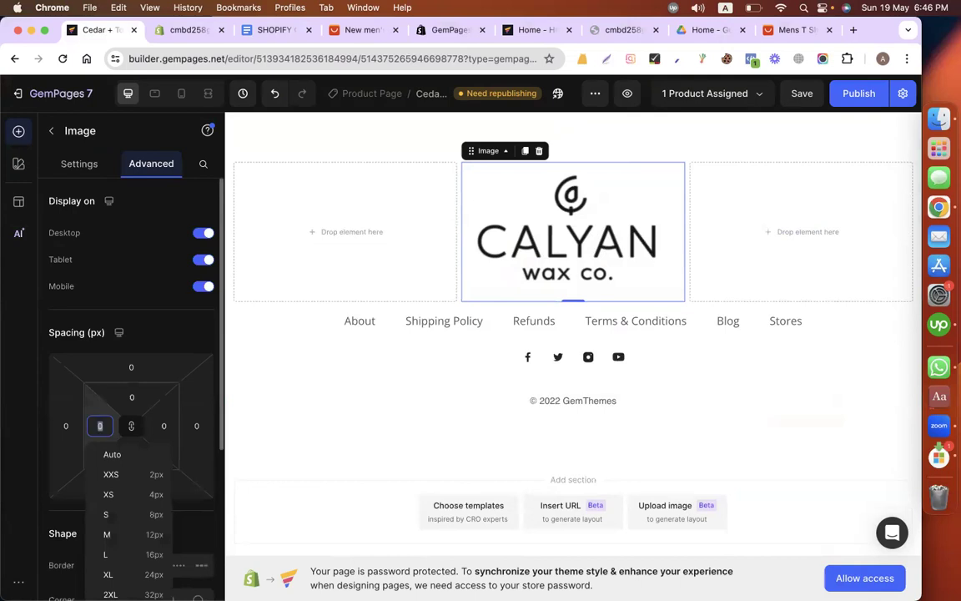
text(50)
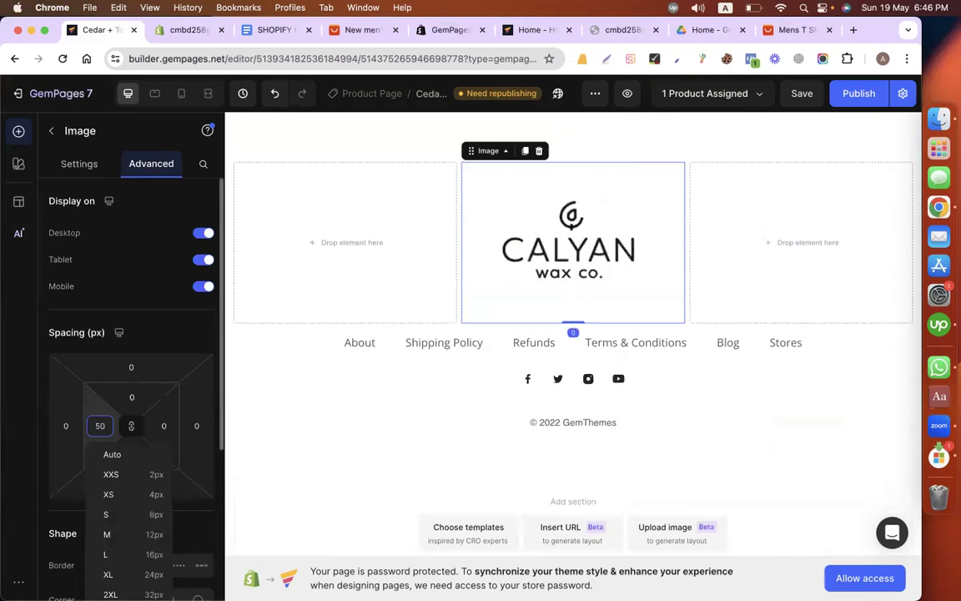
text(1-0)
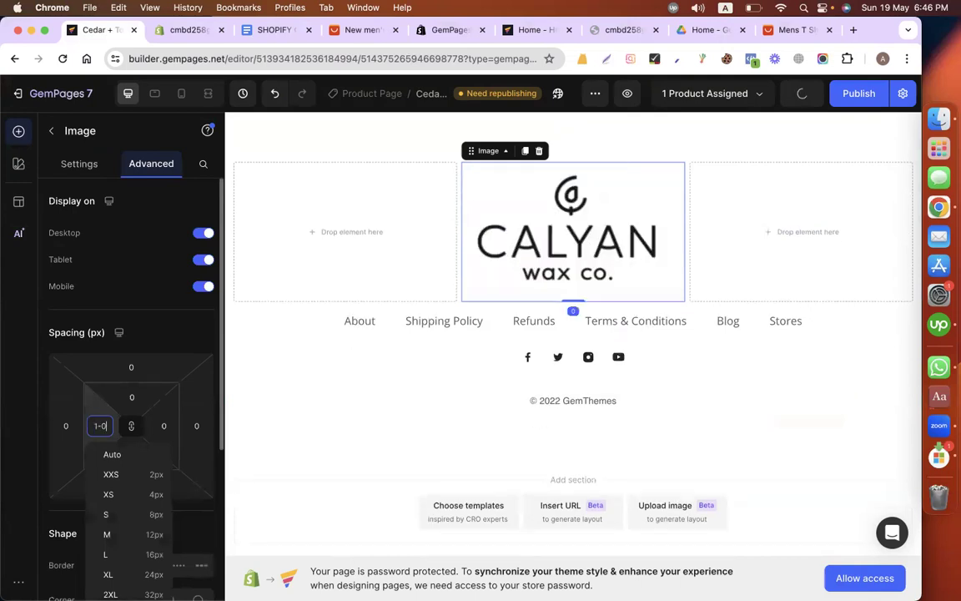
key(BackSpace)
key(BackSpace)
text(00)
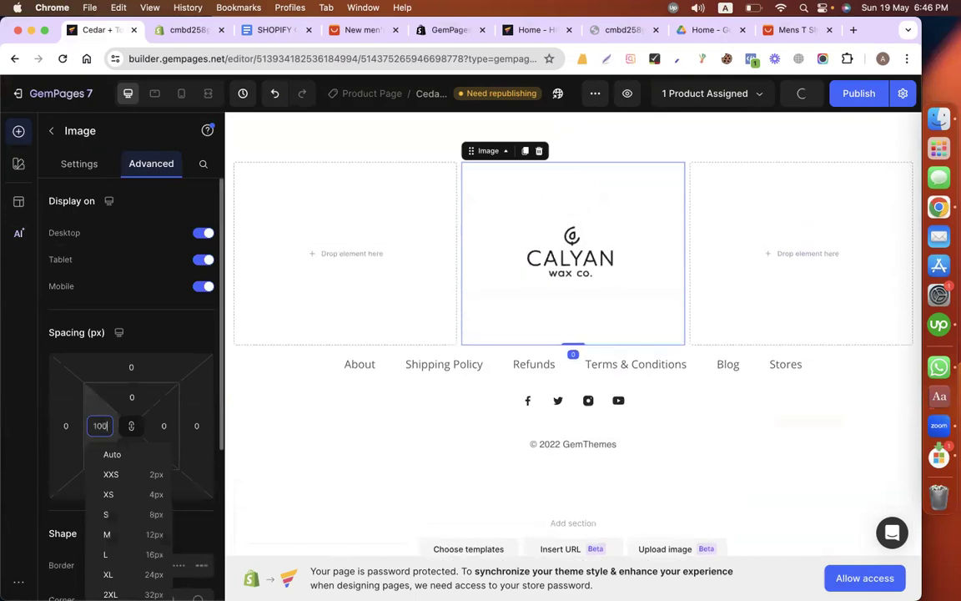
key(BackSpace)
key(BackSpace)
key(BackSpace)
text(80)
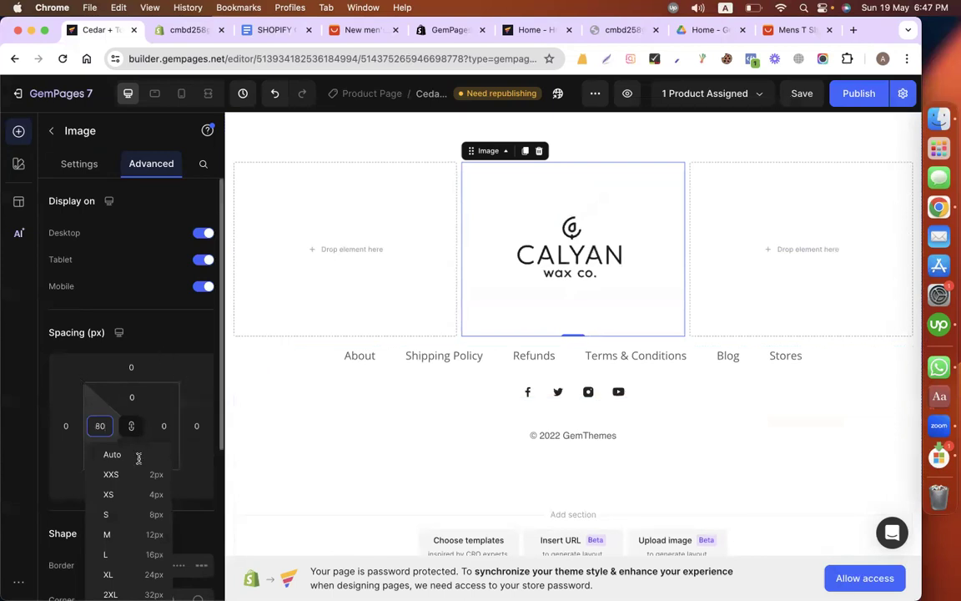
Step: Unlink the logo image's padding values and set only the bottom padding to 0
click(131, 426)
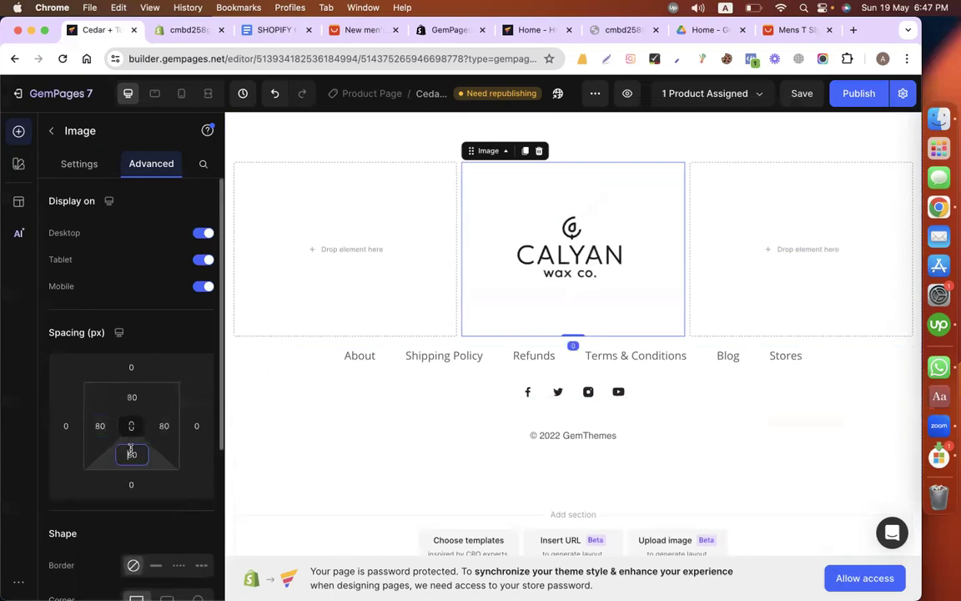
click(130, 452)
text(0)
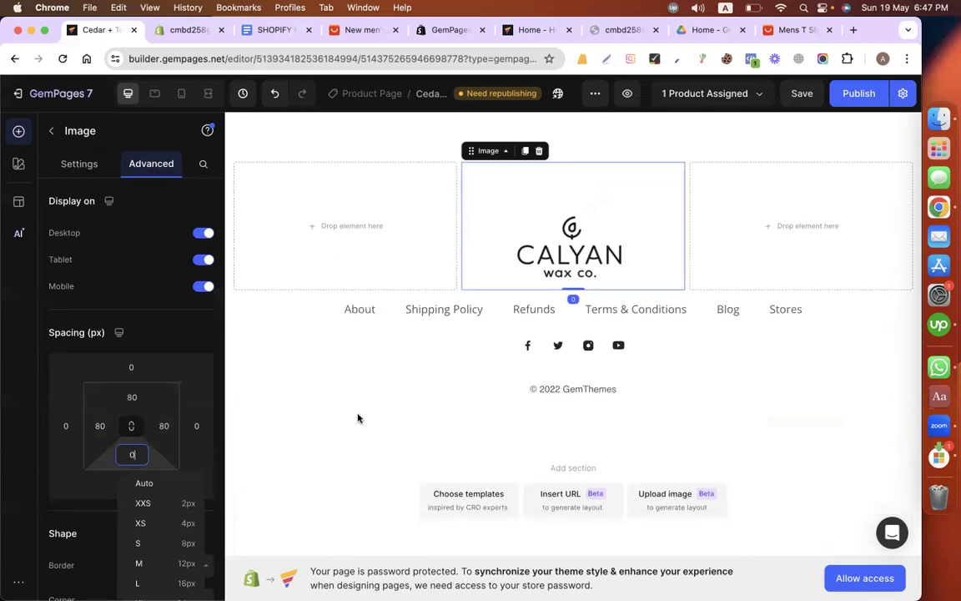
click(357, 418)
Step: Change the text of the "About" link in the footer to "Home"
click(357, 312)
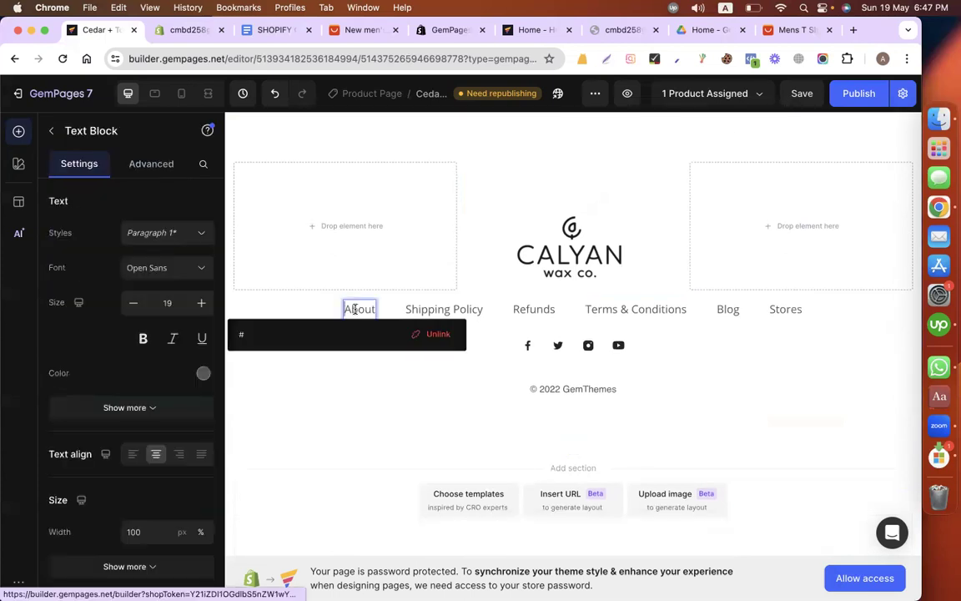
double_click(354, 309)
text(Home)
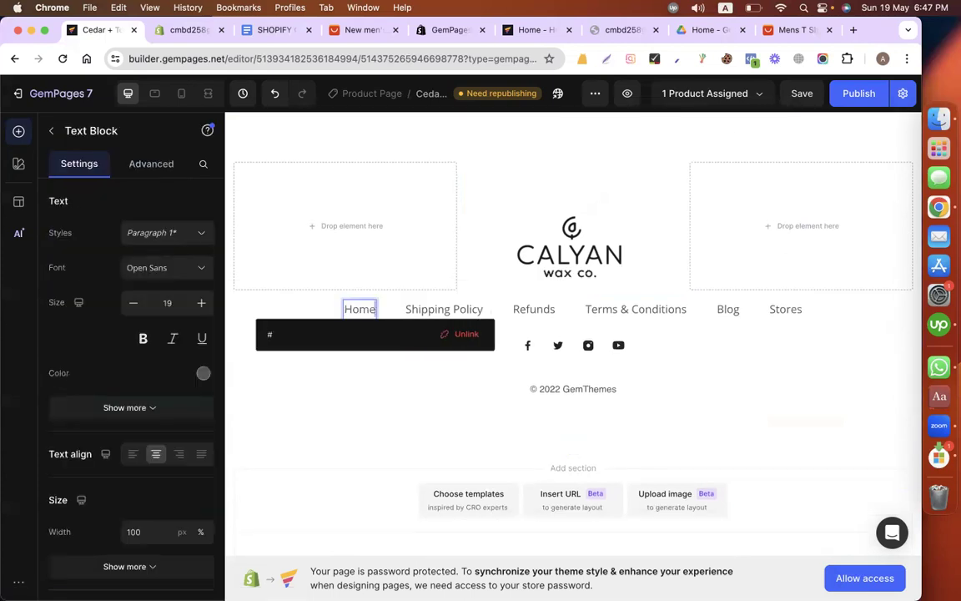
Step: Finish editing the Home text and search the element library for "menu"
click(336, 383)
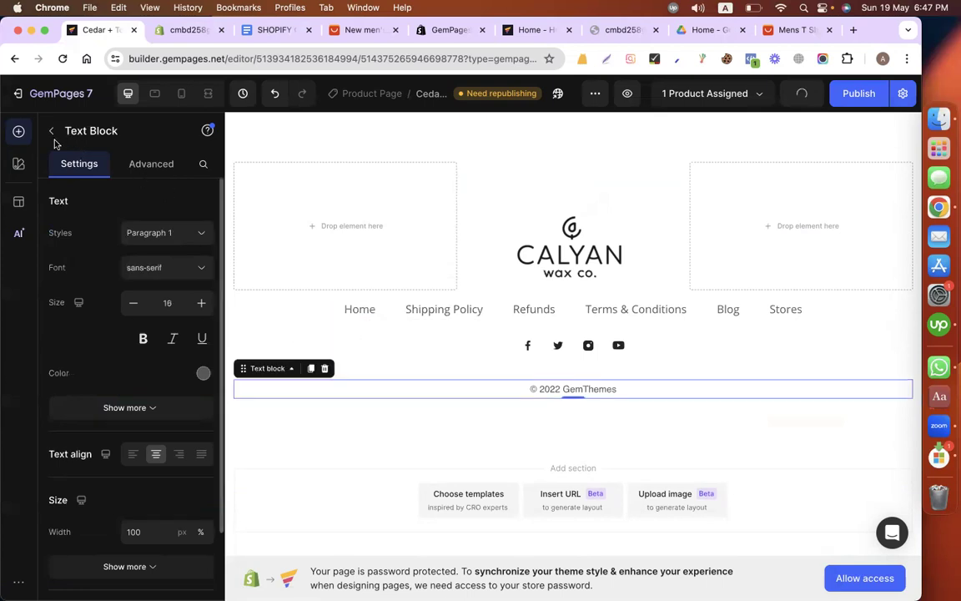
click(51, 132)
text(men)
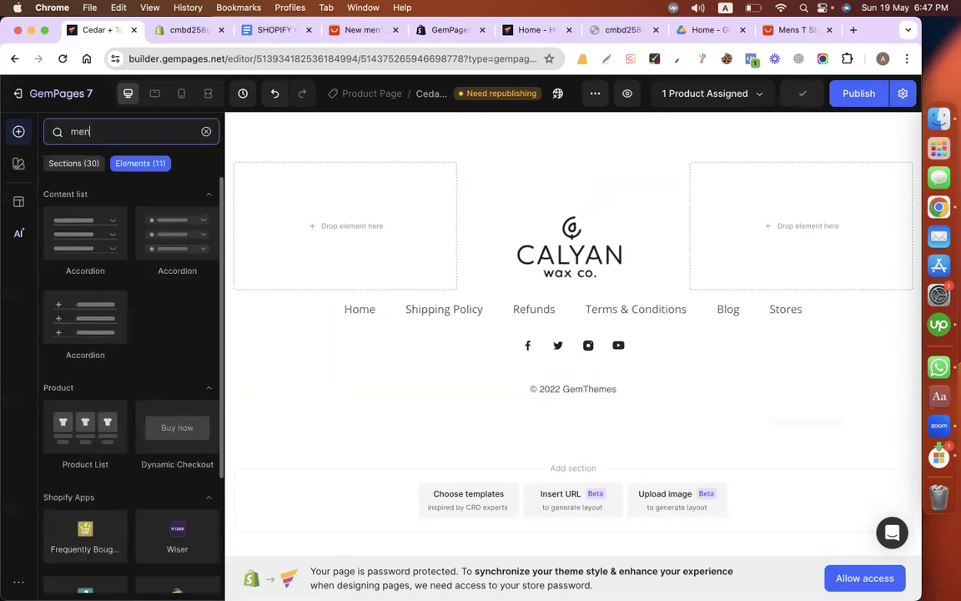
text(i)
key(BackSpace)
text(u)
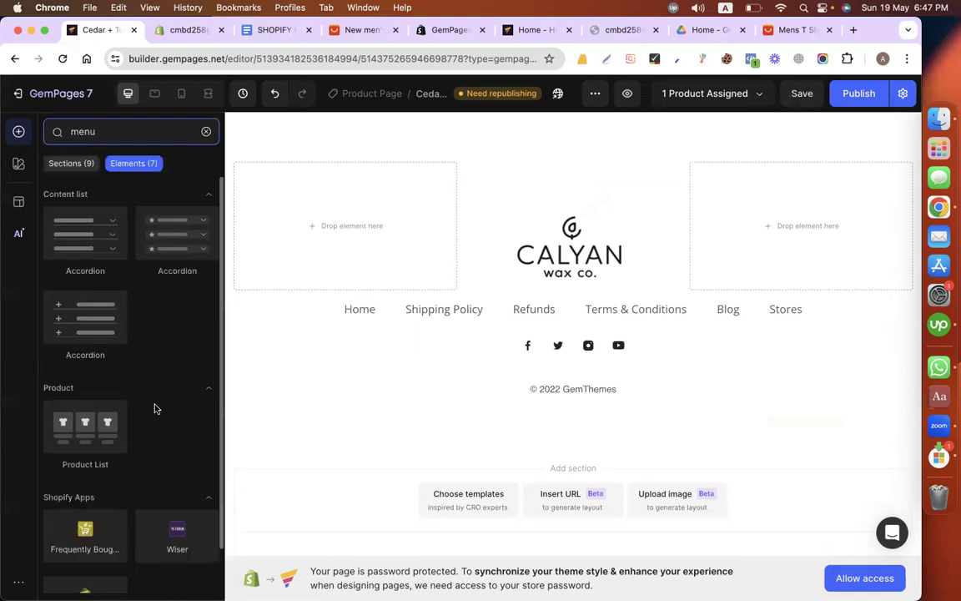
Step: Open the link settings of the "Home" text in the footer
click(361, 310)
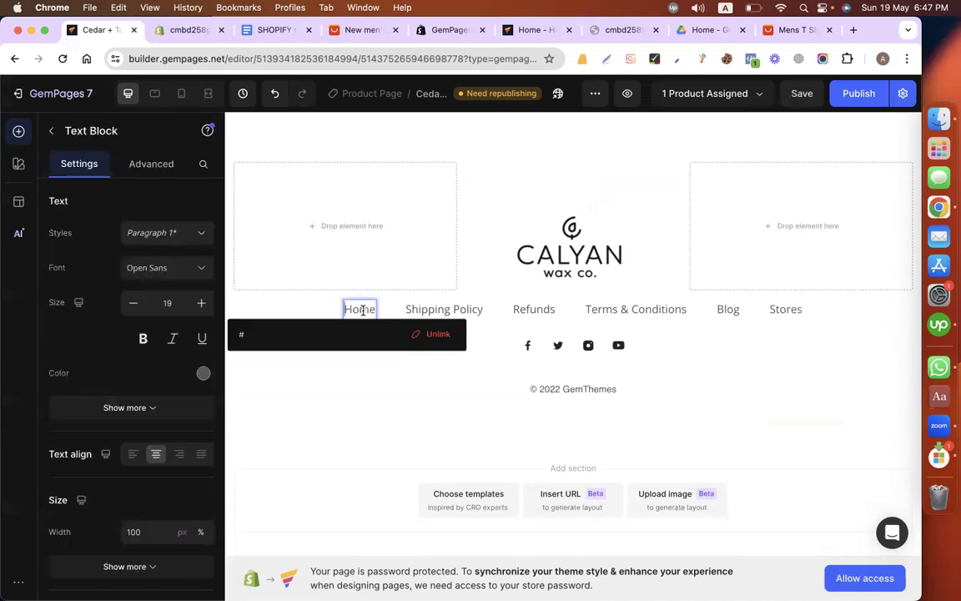
double_click(364, 309)
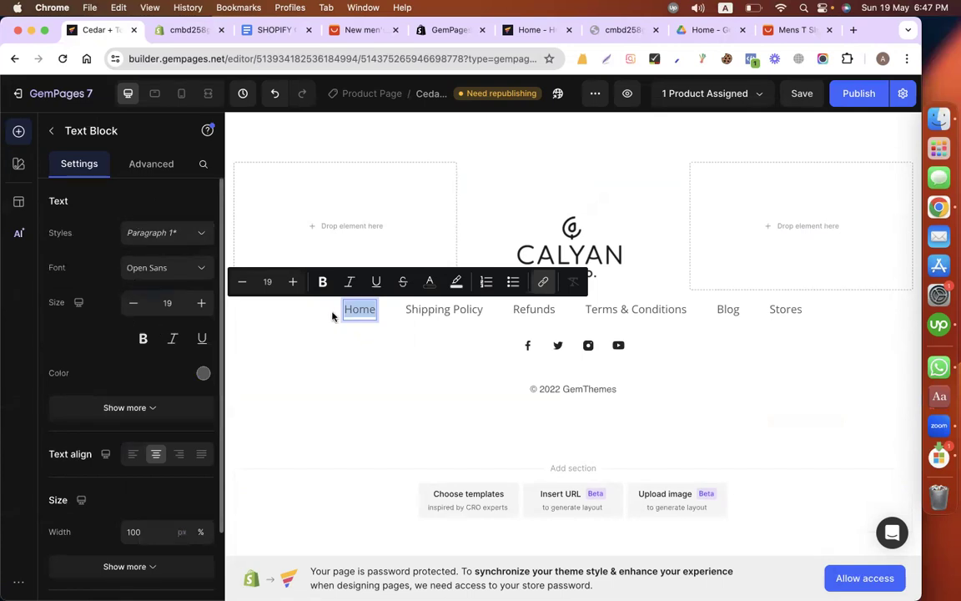
click(543, 284)
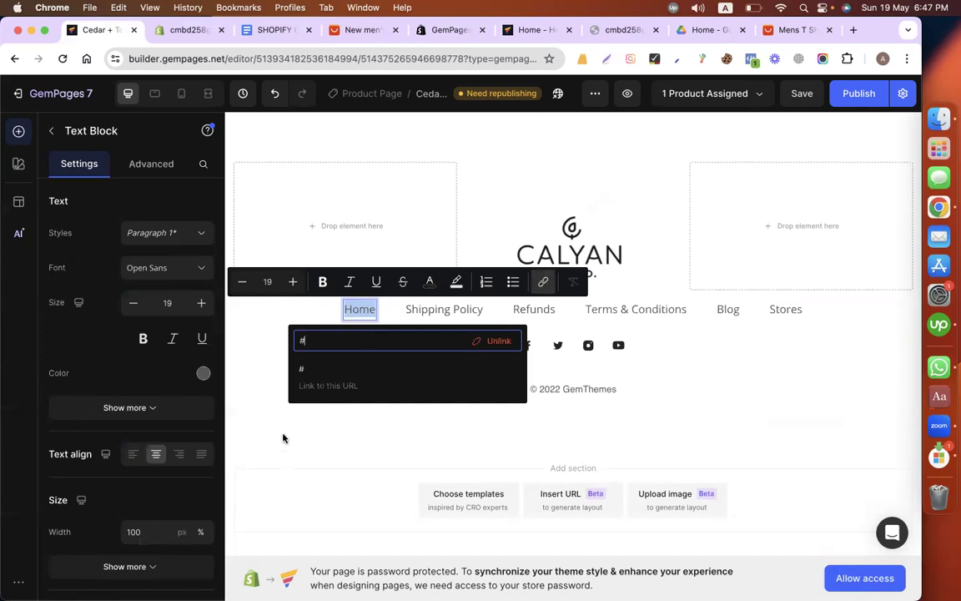
Step: Switch to the Shopify admin, discard the unsaved policy changes and close the store settings
click(180, 31)
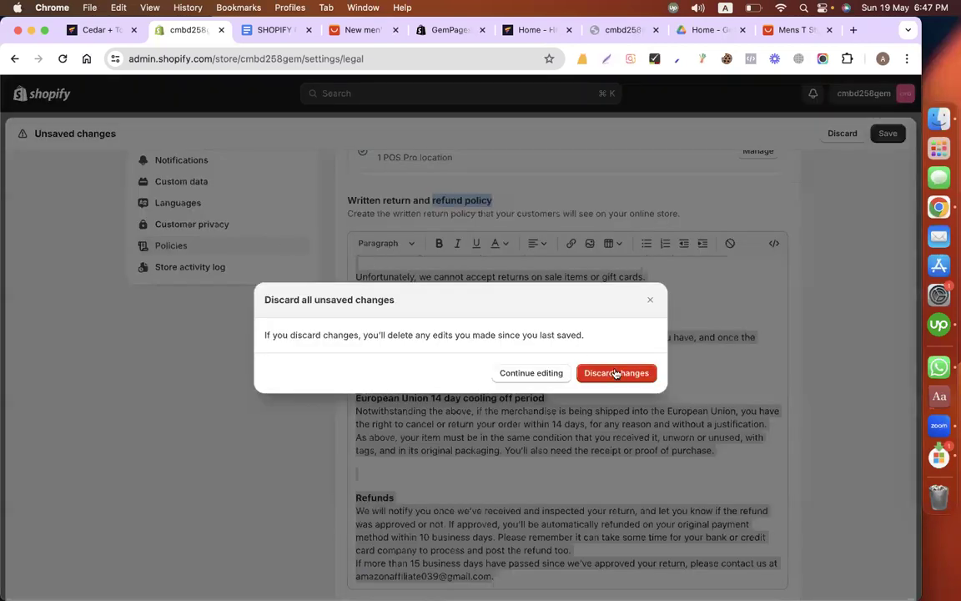
click(637, 375)
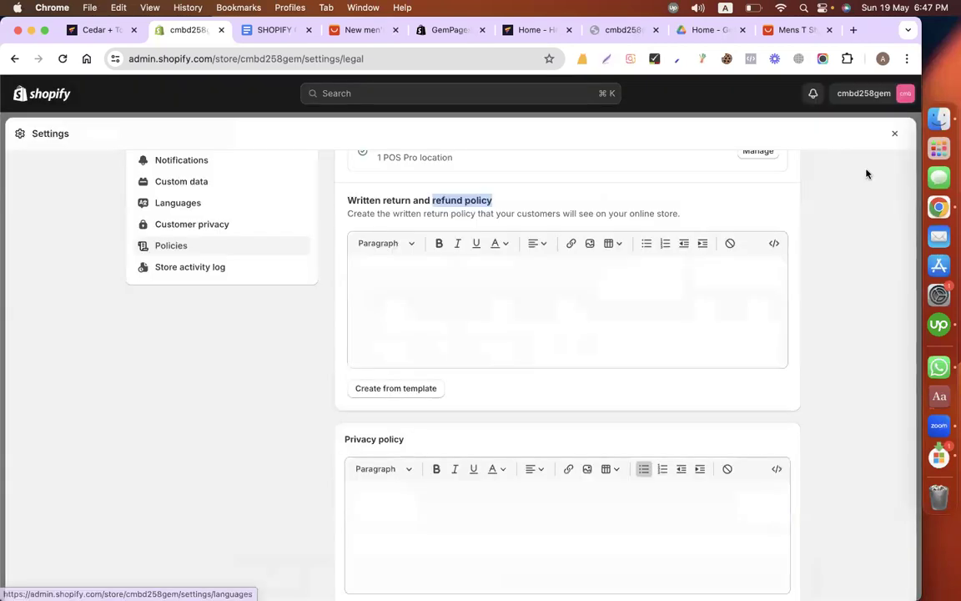
click(896, 131)
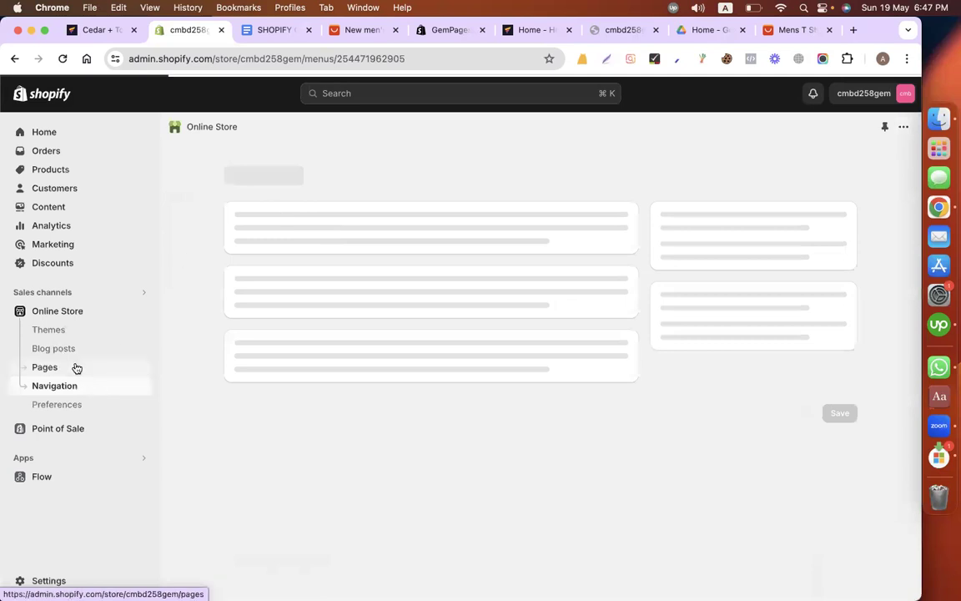
Step: Open the Privacy Policy page from the online store's pages and copy its title
click(44, 367)
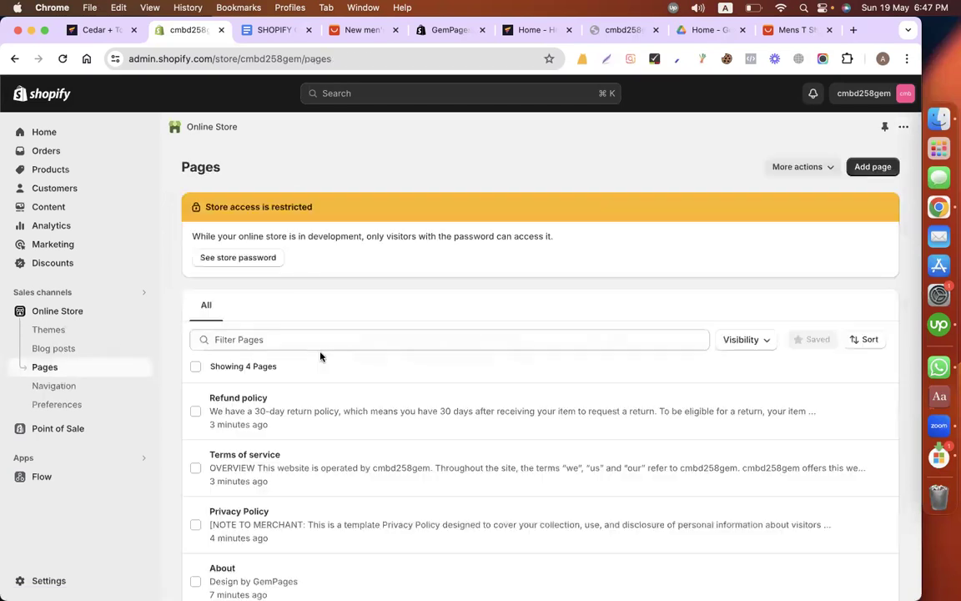
scroll(341, 384, down, 2)
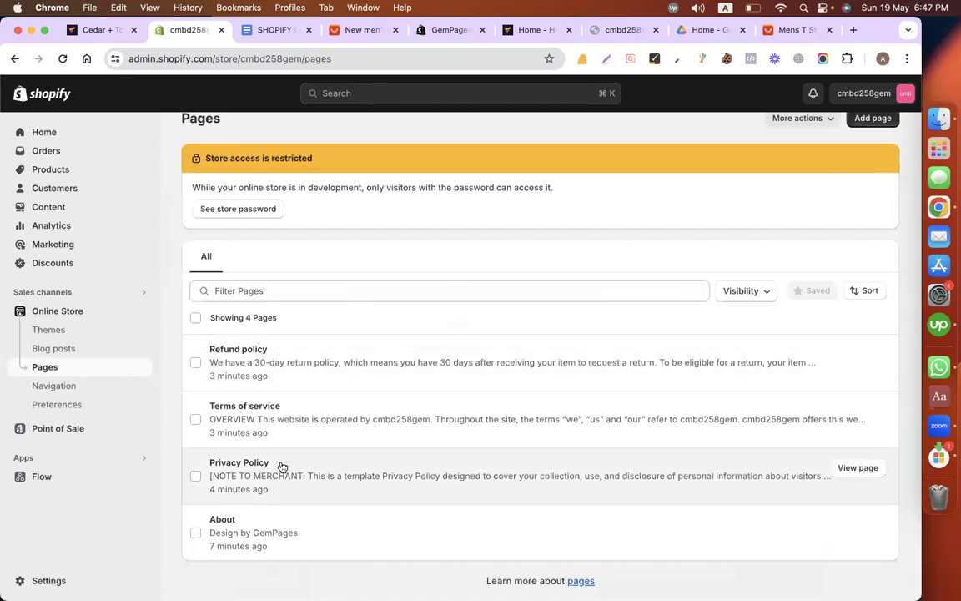
click(230, 465)
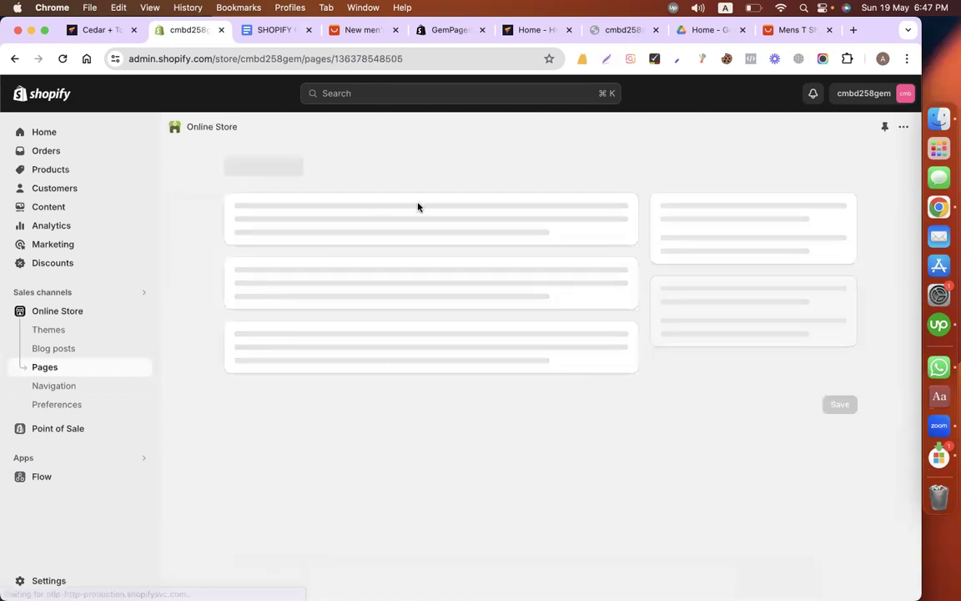
drag(250, 167, 339, 166)
key(super+c)
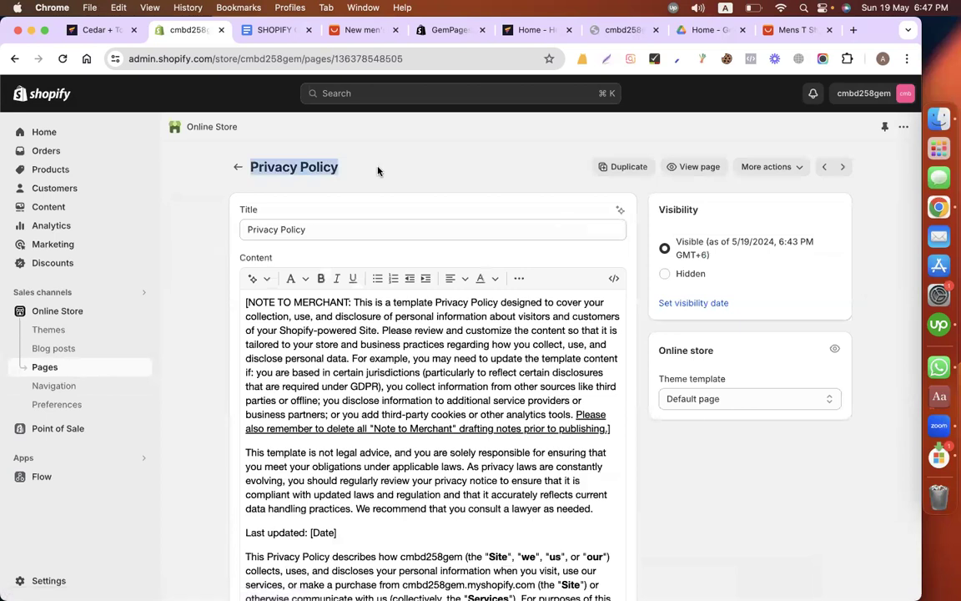
Step: Back in GemPages, replace the footer's "Shipping Policy" text with "Privacy Policy" and remove the extra blank lines beneath it
key(ctrl+shift+Tab)
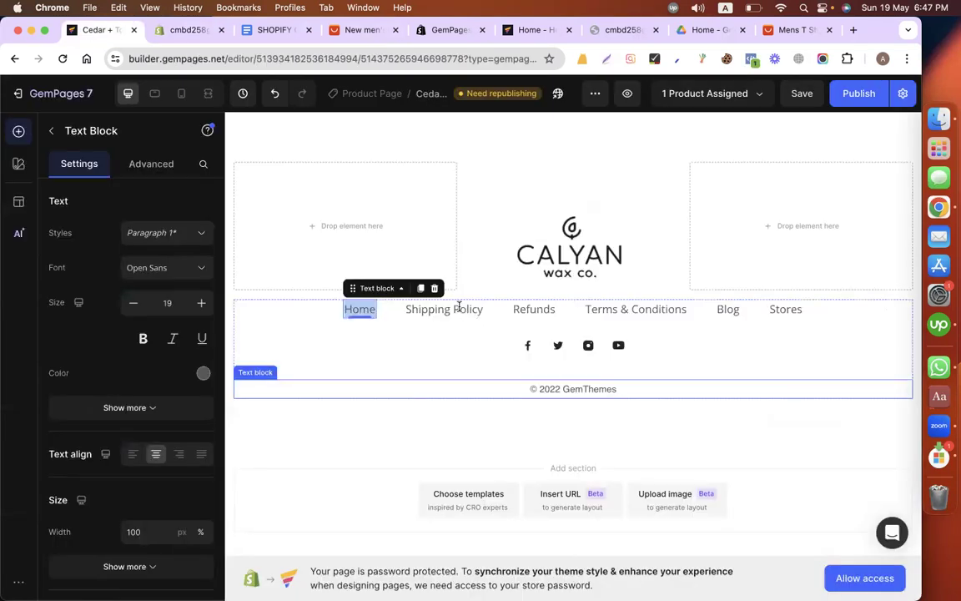
double_click(459, 308)
key(super+v)
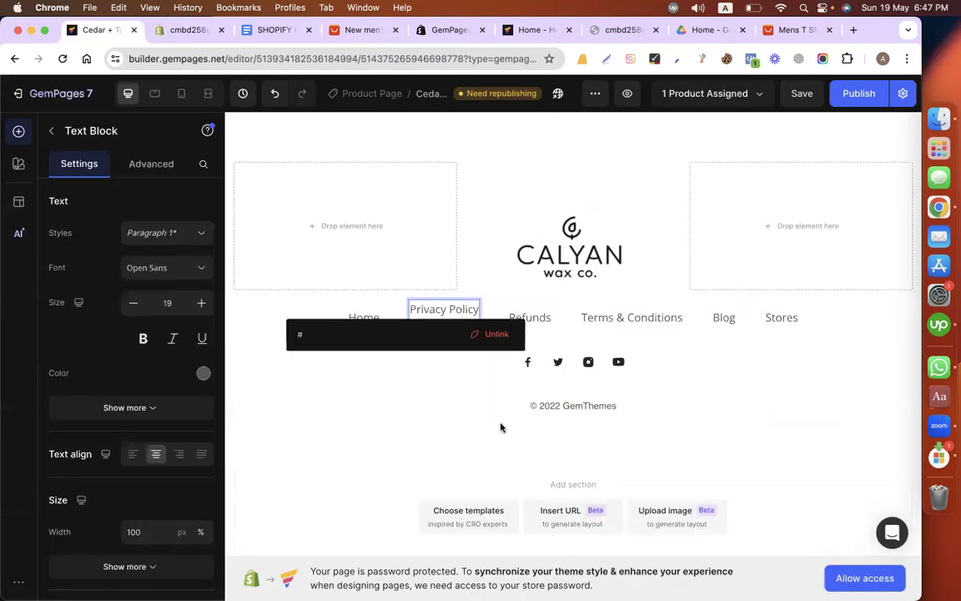
click(430, 427)
click(443, 325)
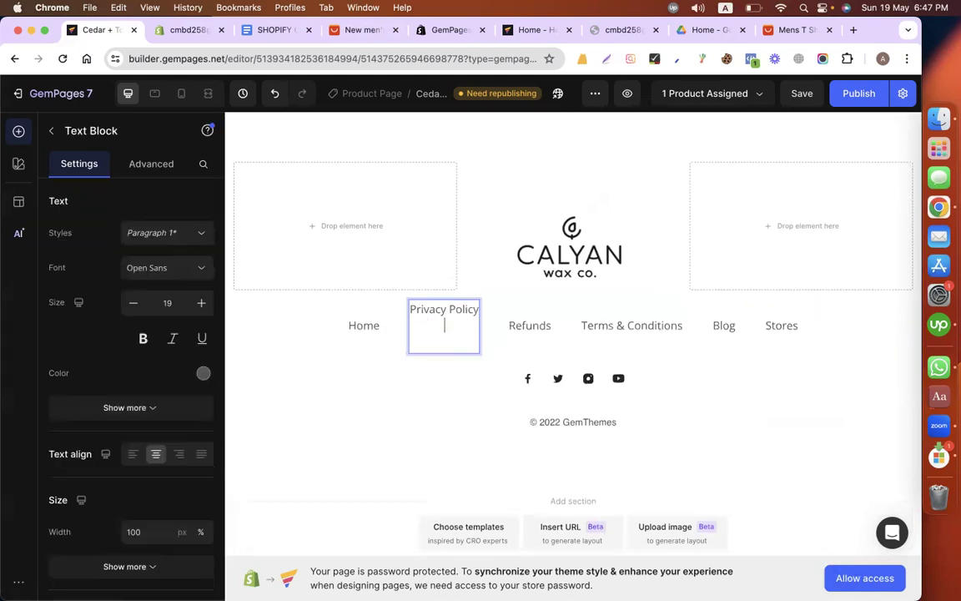
key(BackSpace)
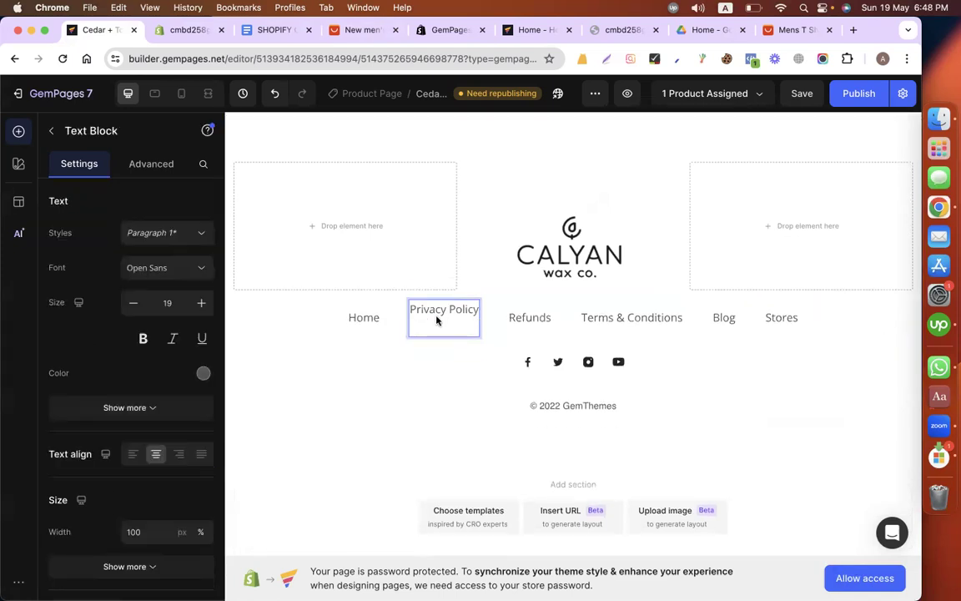
key(BackSpace)
Step: From the Shopify admin, view the live Privacy Policy page in a new browser tab and copy its URL
click(171, 32)
right_click(691, 171)
click(708, 175)
click(253, 31)
click(214, 55)
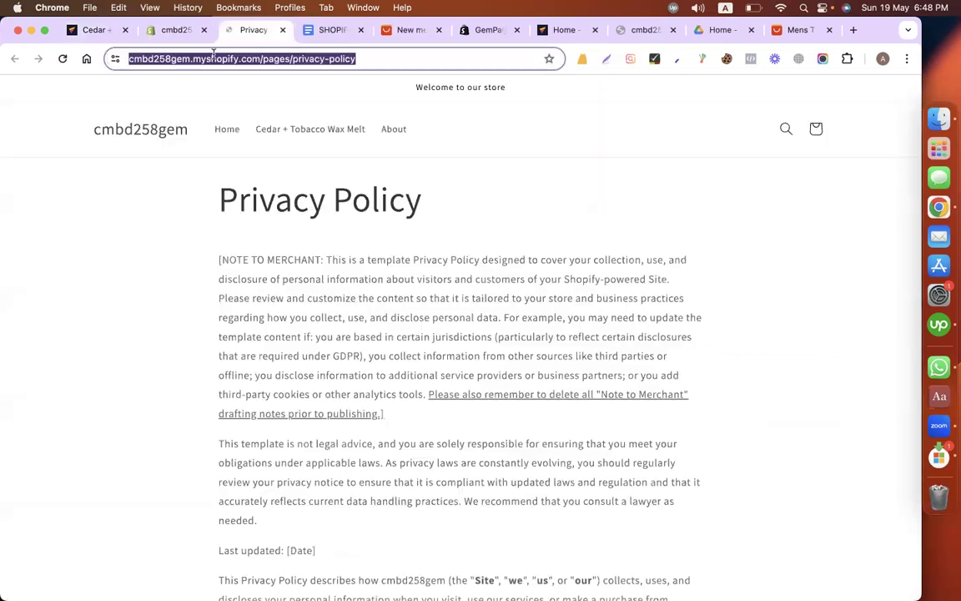
Step: Back in GemPages, link the footer's "Privacy Policy" text to the copied cmbd258gem.myshopify.com/pages/privacy-policy URL
click(171, 32)
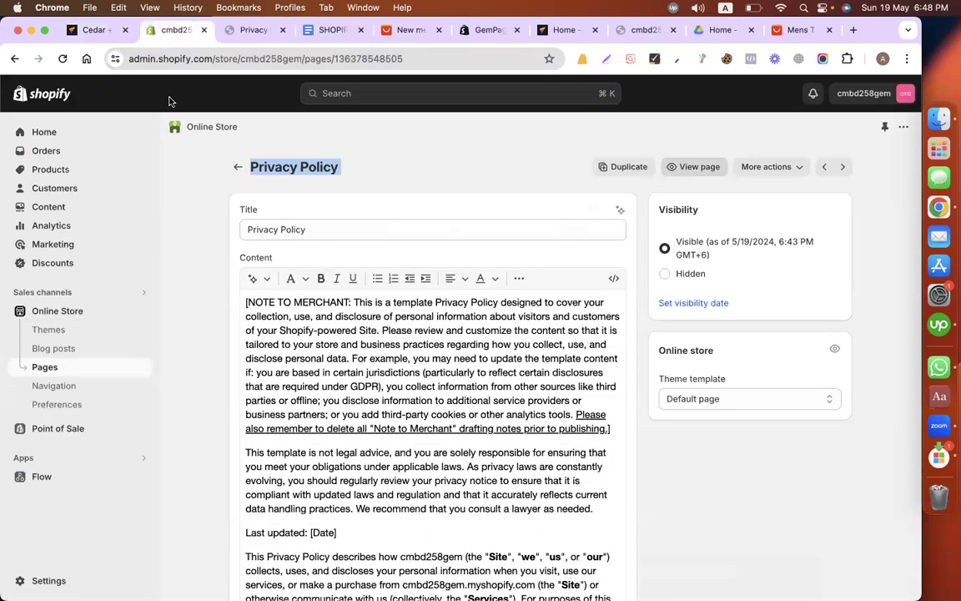
click(81, 34)
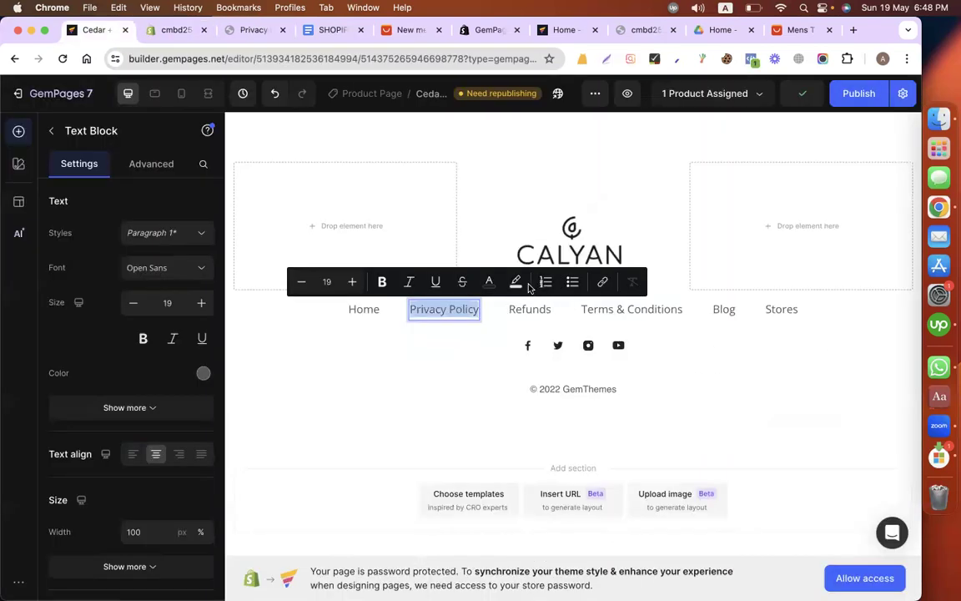
click(601, 284)
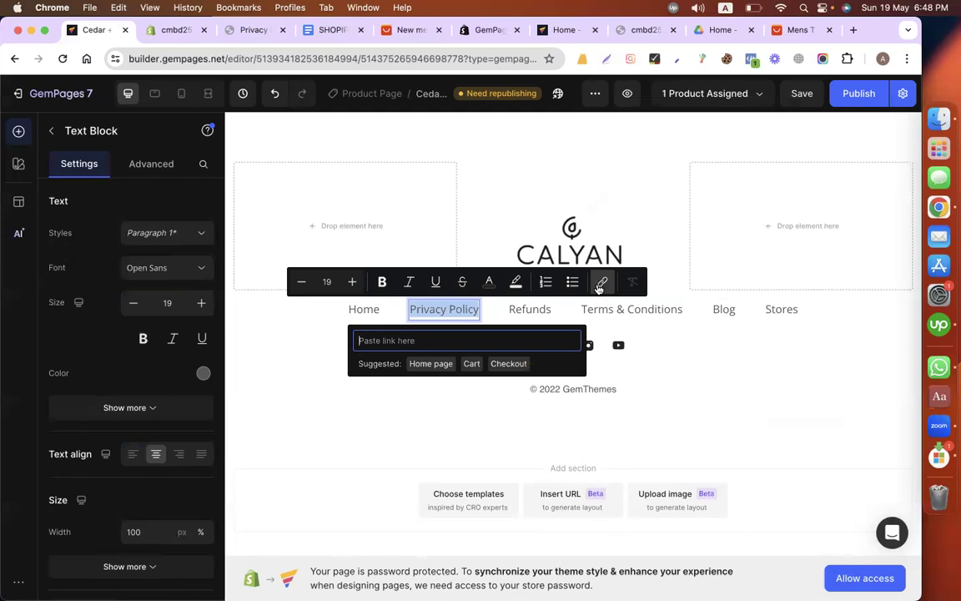
text(https://cmbd25span.myshopify.com/pages/privacy-policy)
click(531, 309)
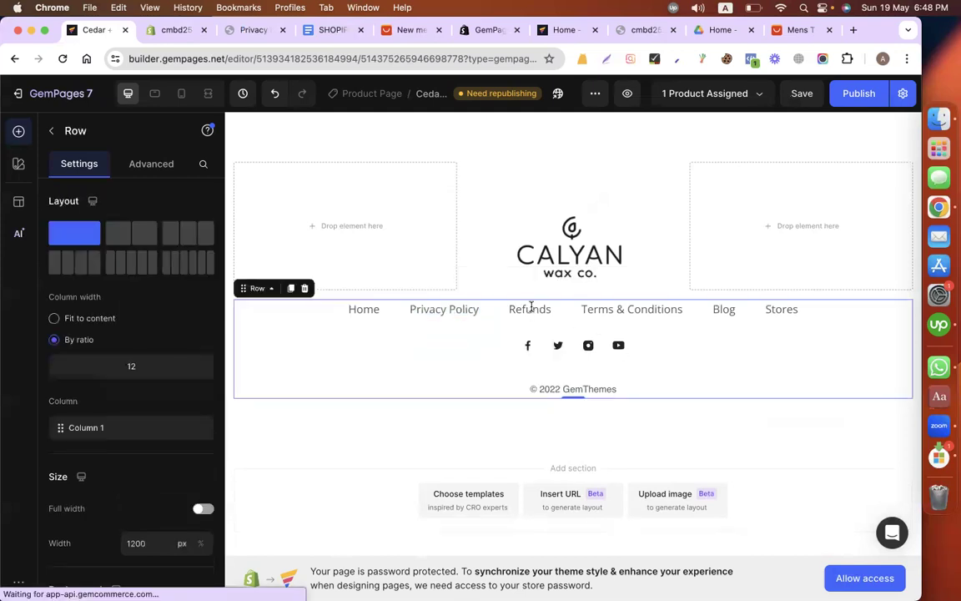
Step: Change the footer's "Refunds" text to "Refund Policy"
click(530, 309)
double_click(514, 310)
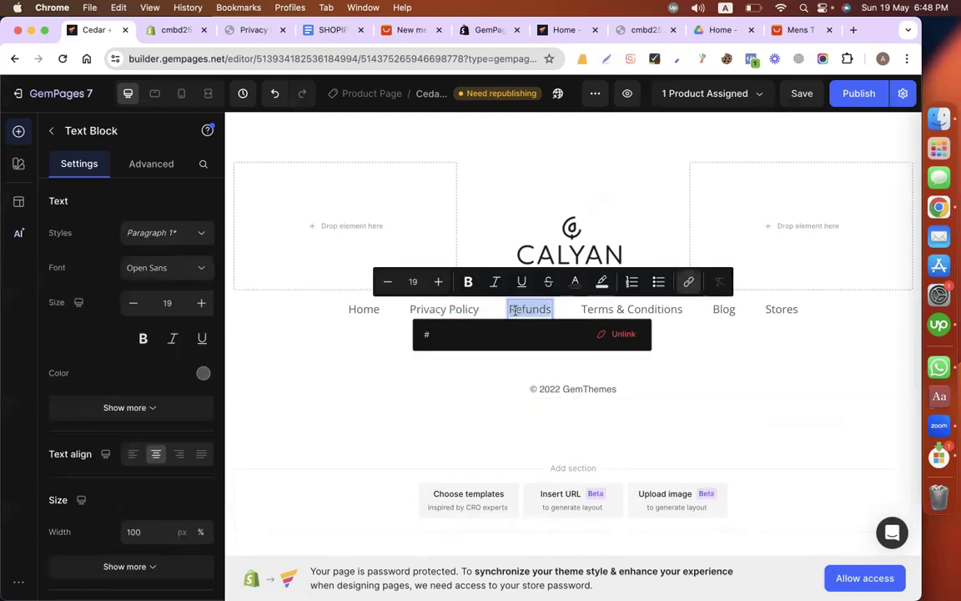
click(551, 309)
key(BackSpace)
text(P)
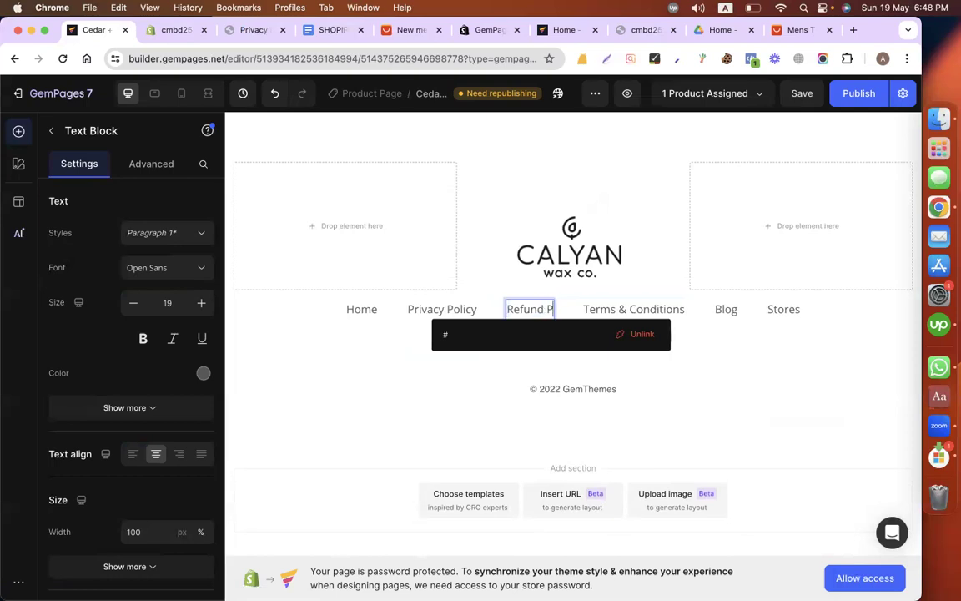
text(olicy)
Step: From the Shopify admin's pages list, view the live Refund policy page and copy its URL
click(159, 35)
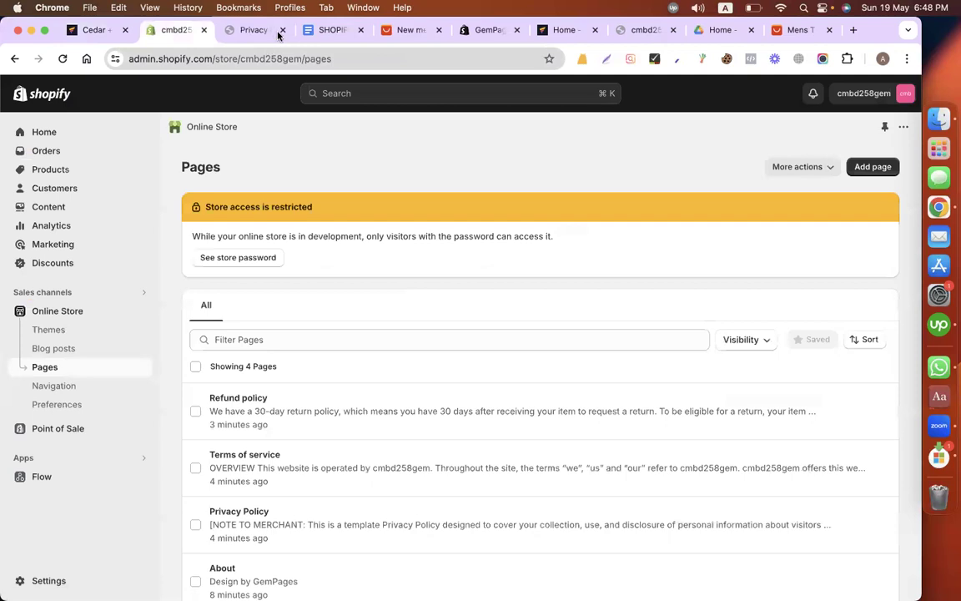
scroll(837, 337, down, 1)
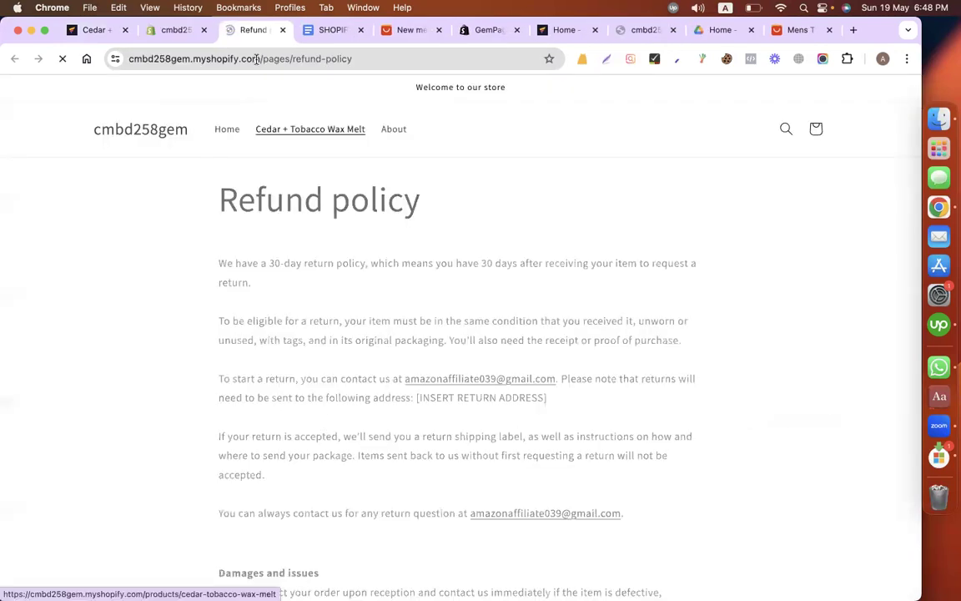
click(256, 58)
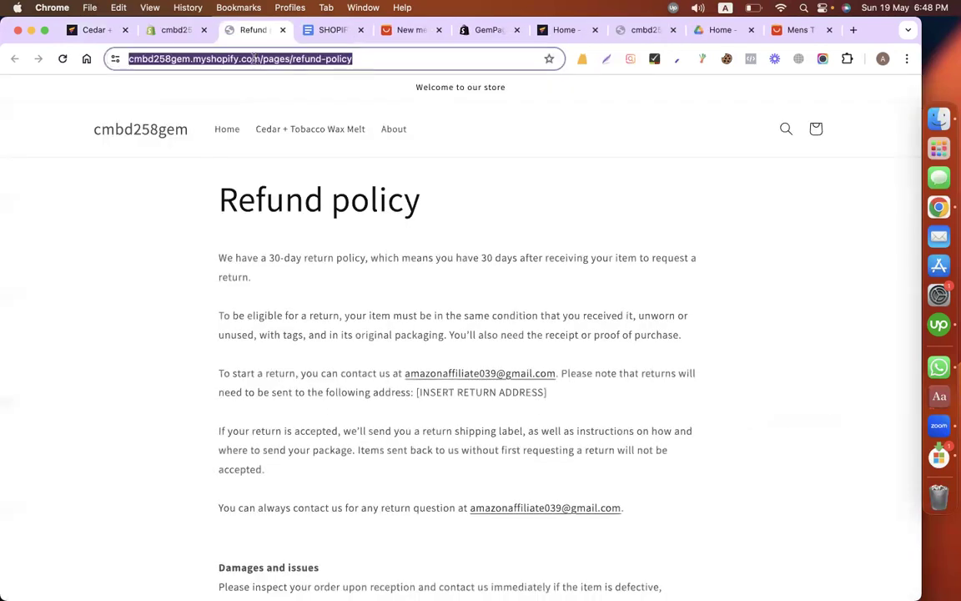
Step: Back in GemPages, set the "Refund Policy" text's link to the copied cmbd258gem.myshopify.com/pages/refund-policy URL
click(155, 31)
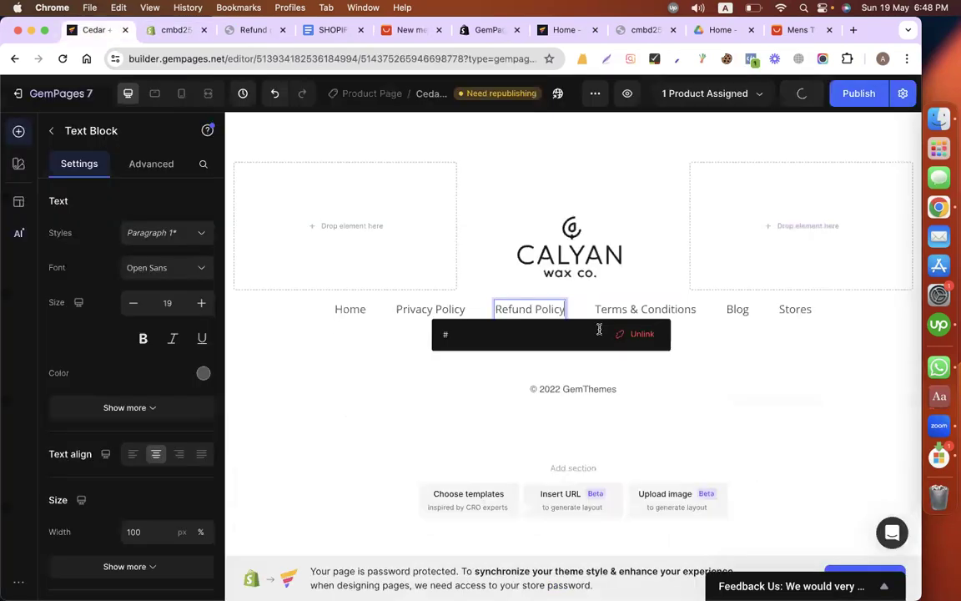
click(599, 333)
text(open.myshopify.com/pages/refund-policy)
click(766, 358)
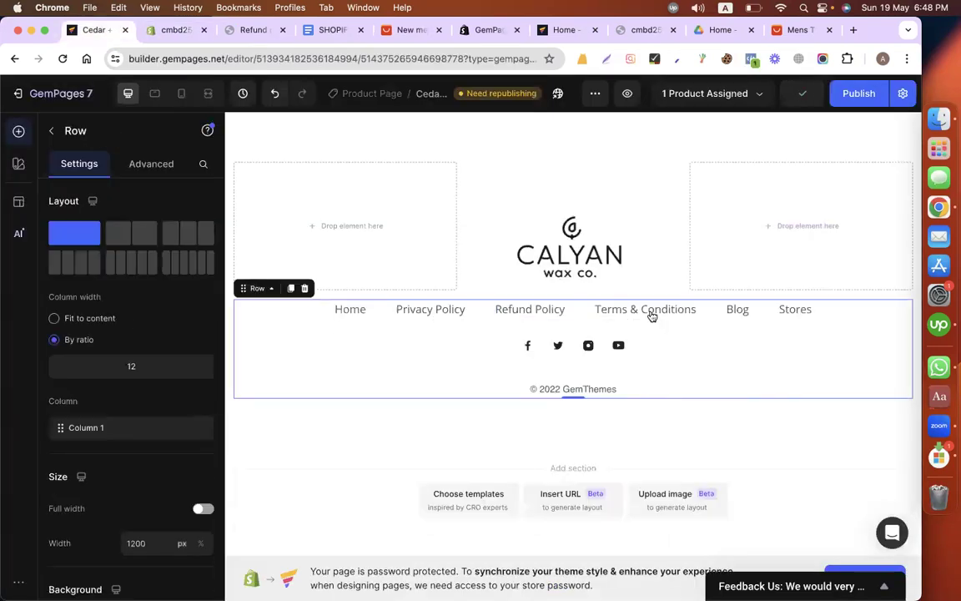
Step: Change the footer's "Terms & Conditions" text to "Terms Of Service"
click(626, 309)
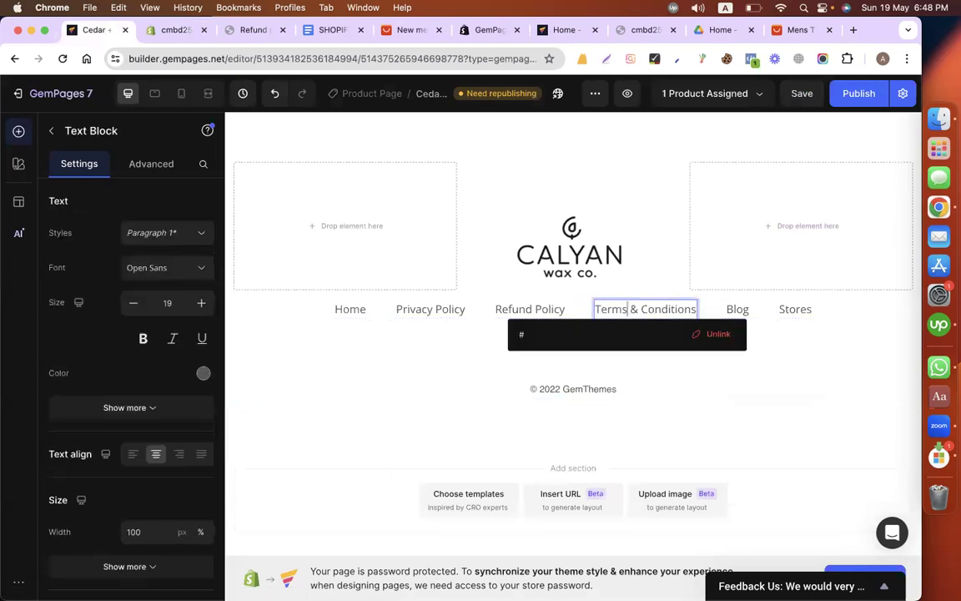
key(shift+super+Right)
text(Of Ser)
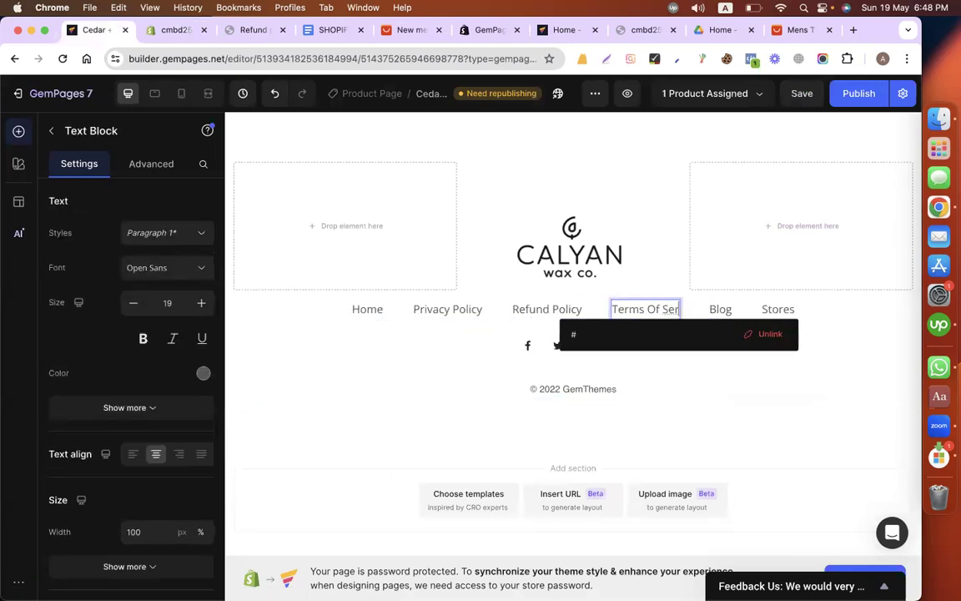
text(vice)
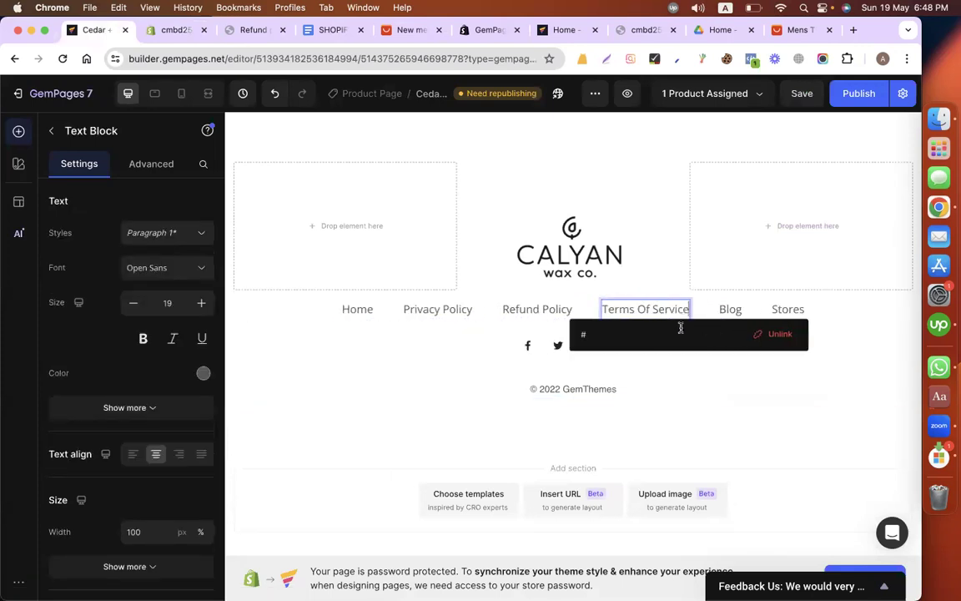
Step: From the Shopify admin's pages list, view the live Terms of service page and copy its URL
click(167, 32)
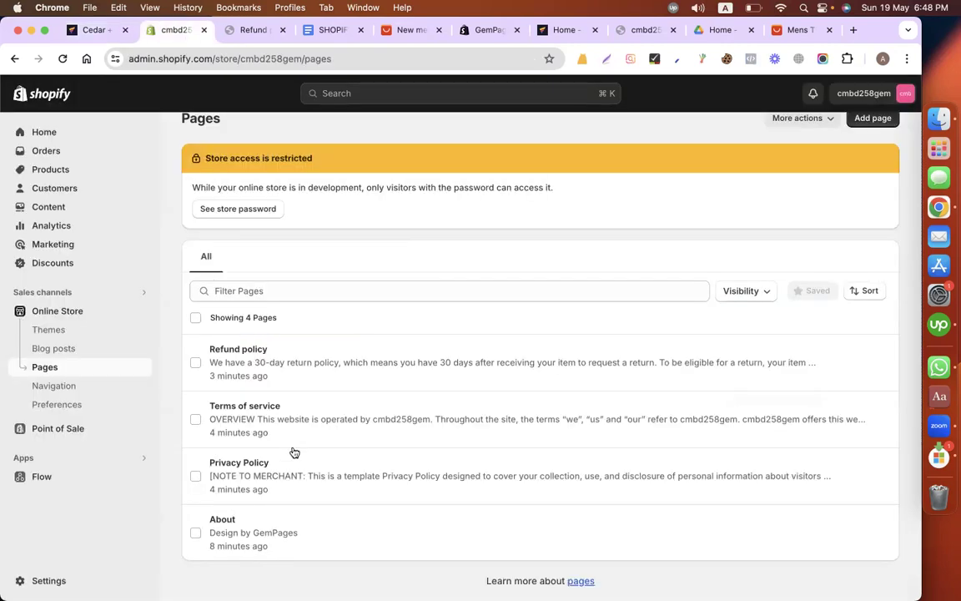
click(248, 408)
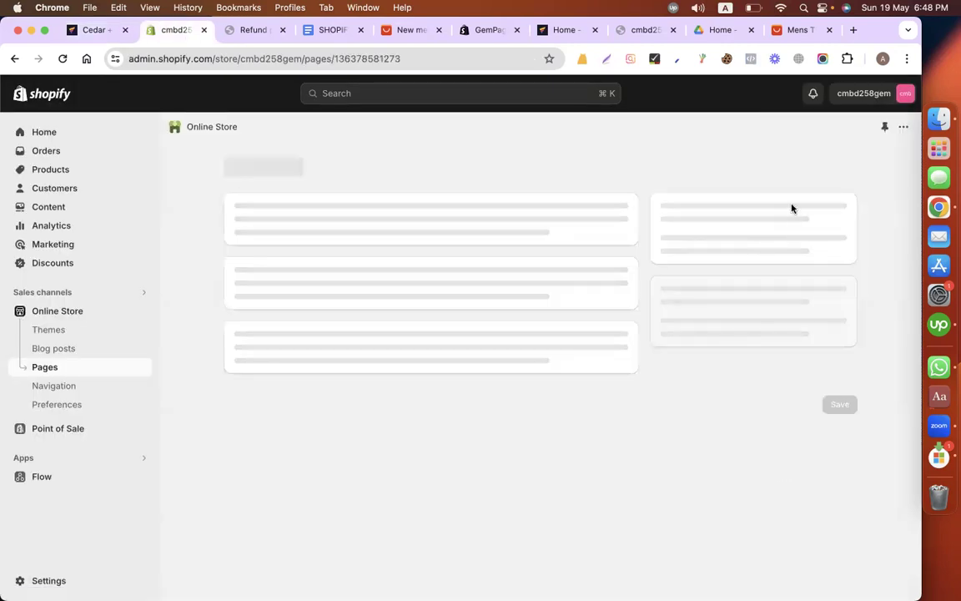
click(274, 60)
key(super+c)
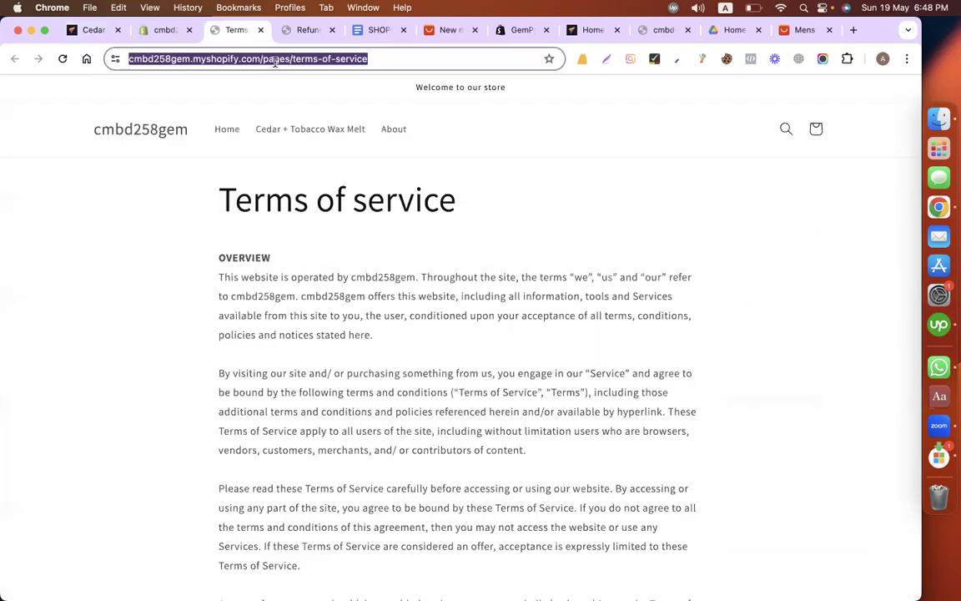
Step: Back in GemPages, set the "Terms Of Service" text's link to the copied cmbd258gem.myshopify.com/pages/terms-of-service URL
key(super+1)
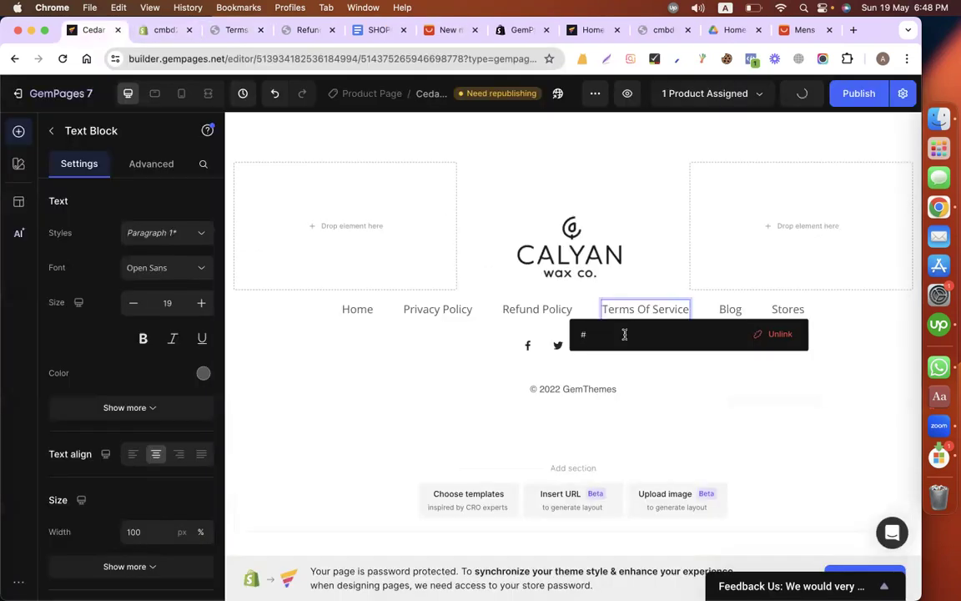
click(624, 334)
key(super+a)
key(super+v)
click(854, 373)
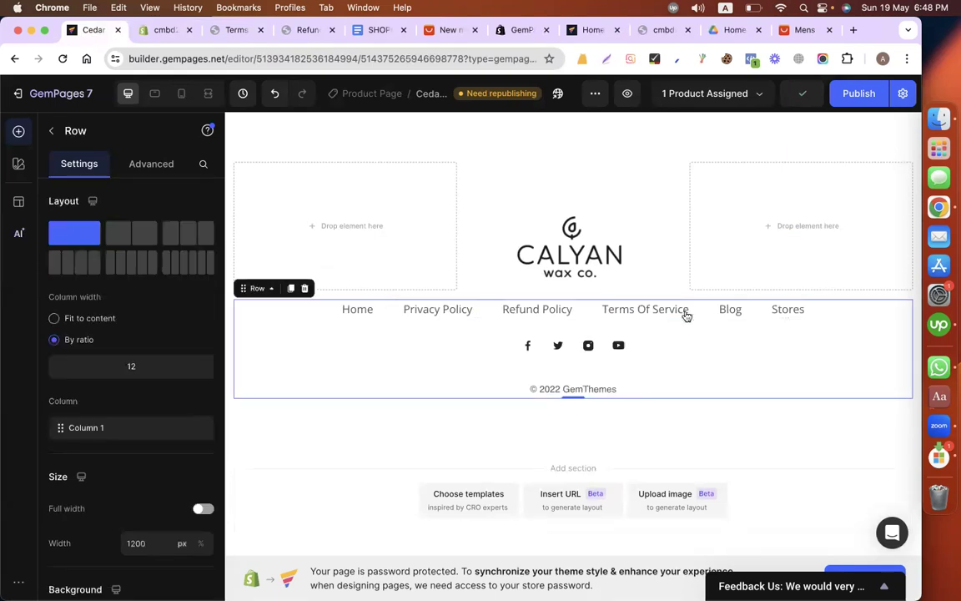
Step: Delete the "Blog" and "Stores" text blocks from the footer's link row
click(767, 312)
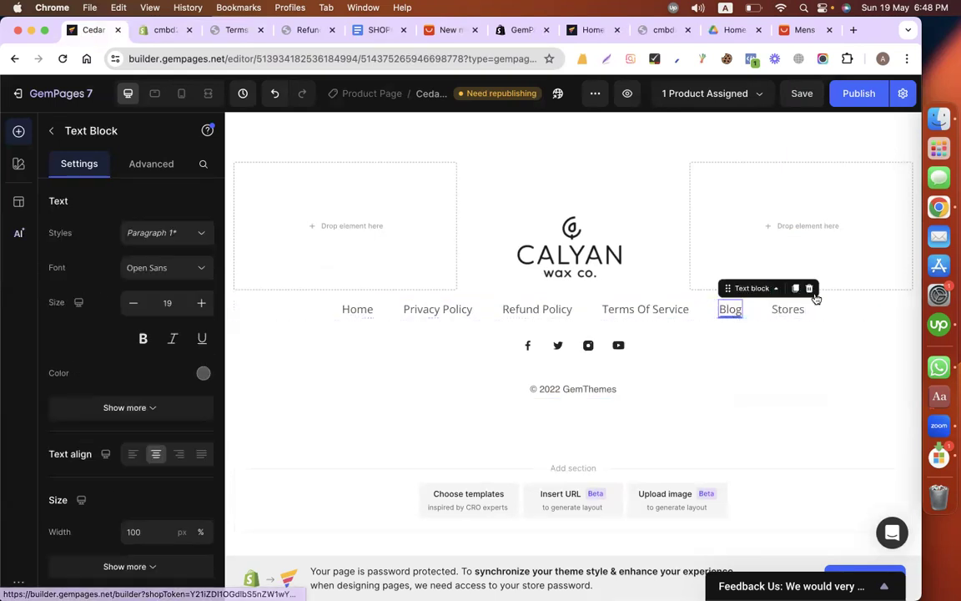
click(809, 290)
click(812, 321)
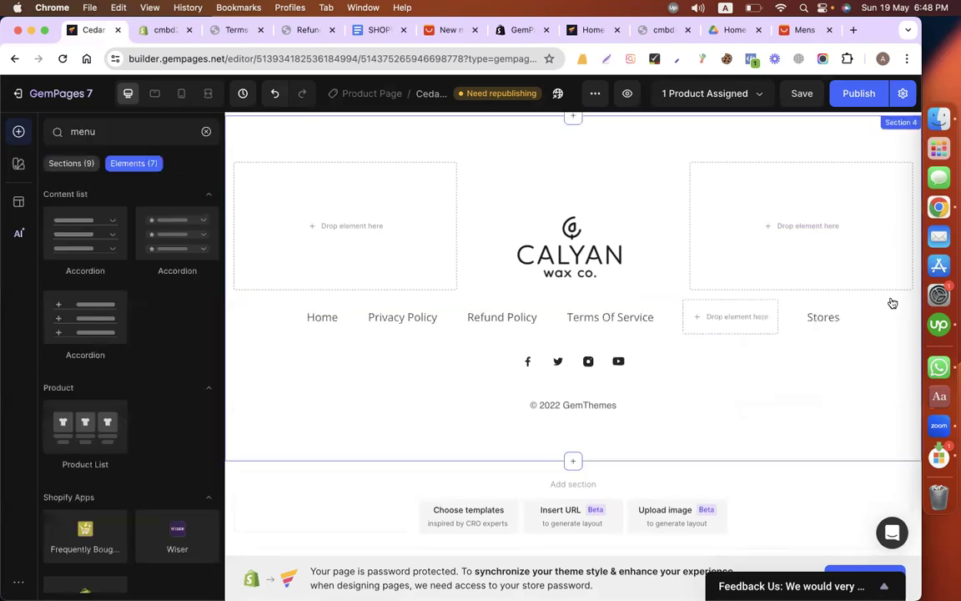
click(896, 296)
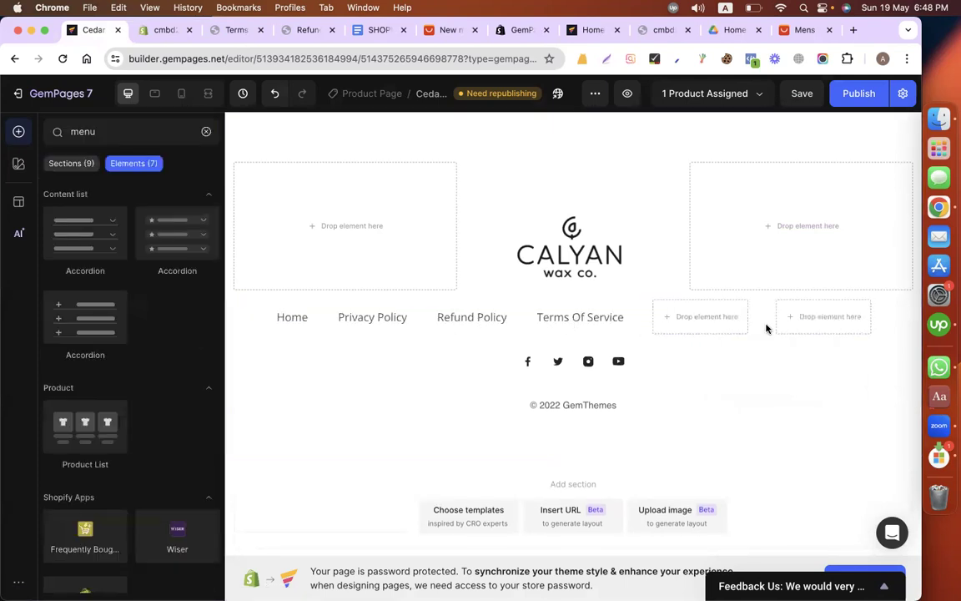
drag(774, 323, 283, 312)
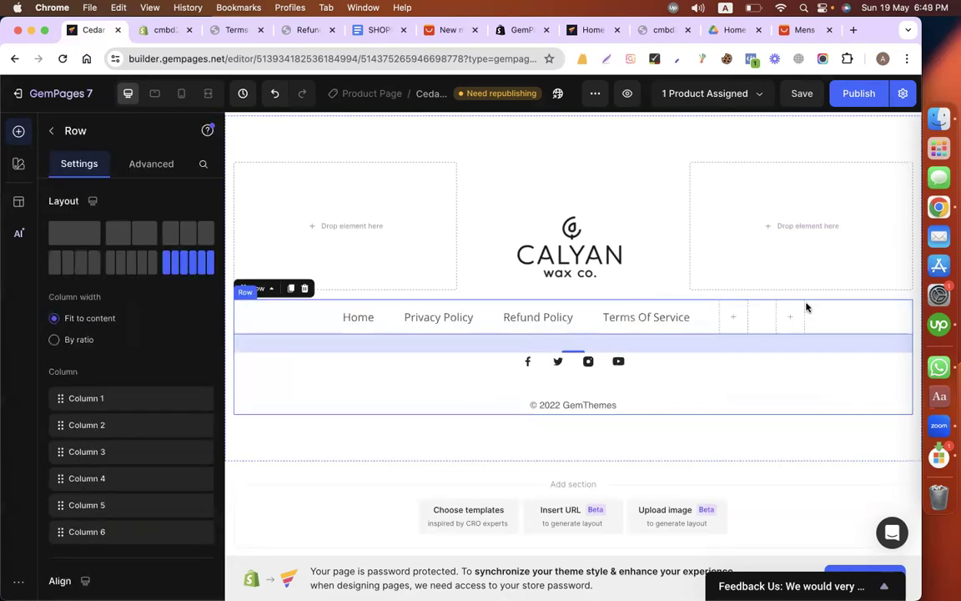
click(790, 316)
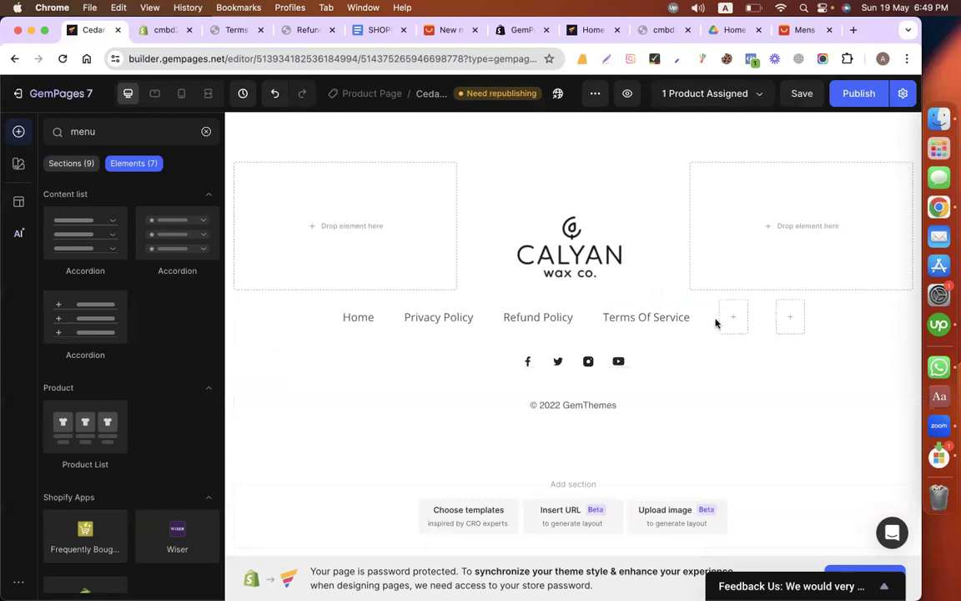
Step: Duplicate the footer's "Terms Of Service" text block and move the copy into the empty column beside it
right_click(647, 316)
key(Escape)
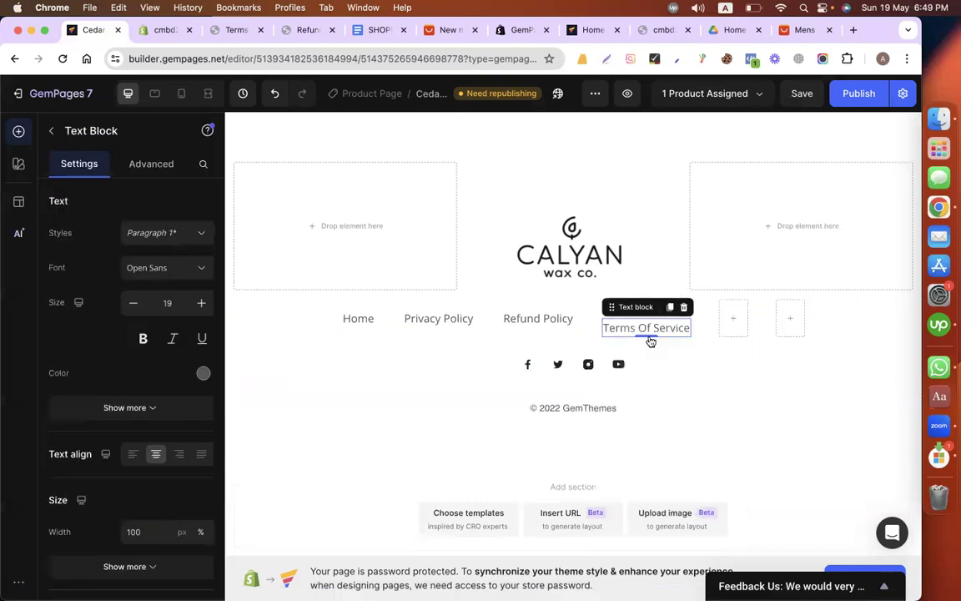
click(701, 390)
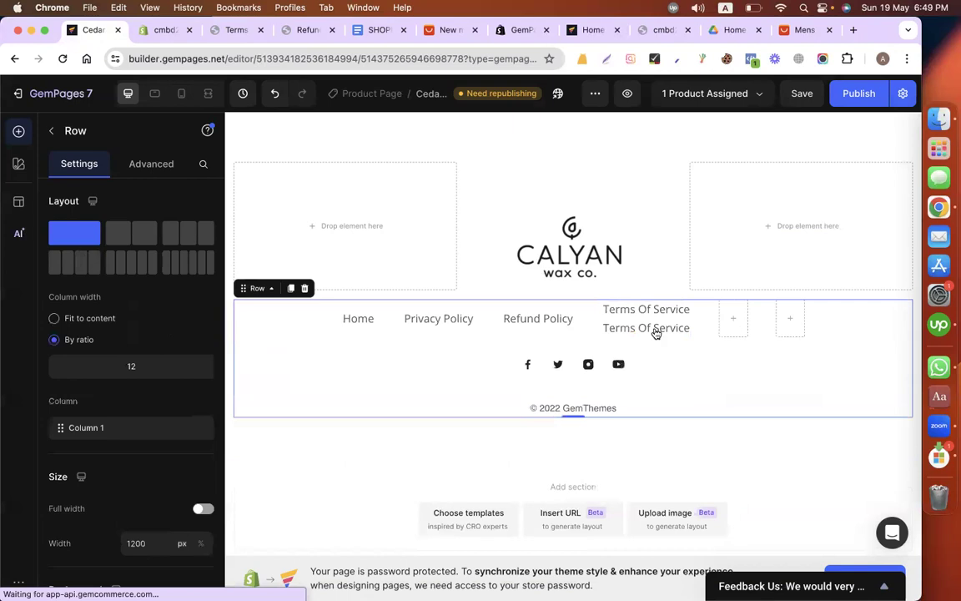
click(656, 333)
drag(656, 332, 730, 317)
Step: Change the text of the copied block in the footer's fifth column to "Shop"
key(super+a)
text(S)
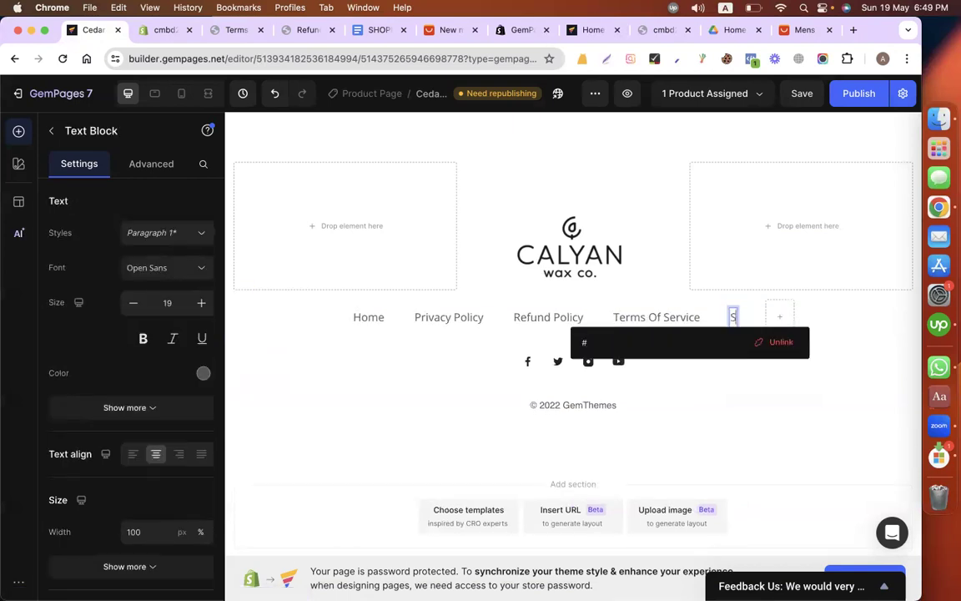
text(hop)
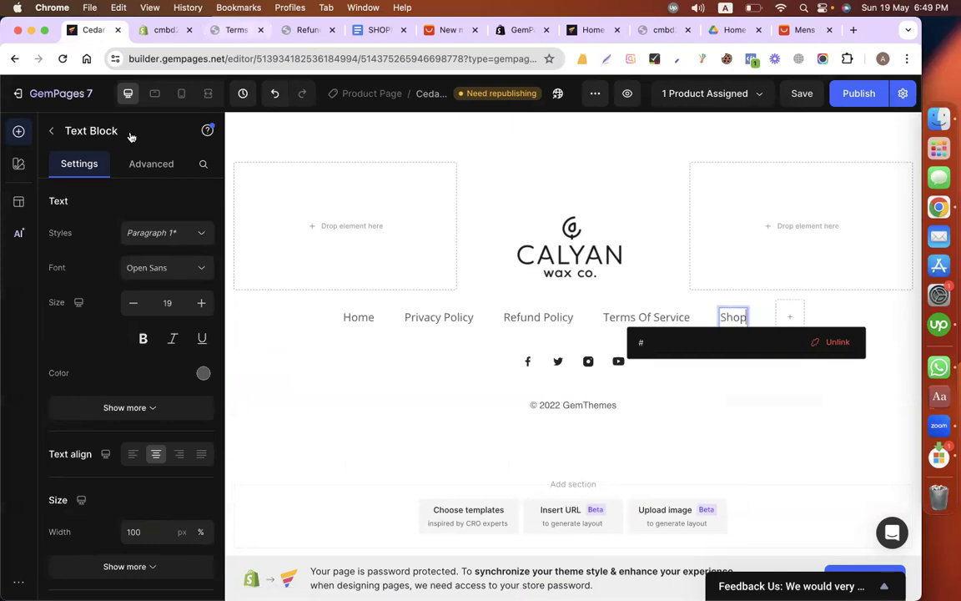
Step: In the Shopify admin, return from the Terms of service page to view the list of pages
click(236, 31)
click(159, 32)
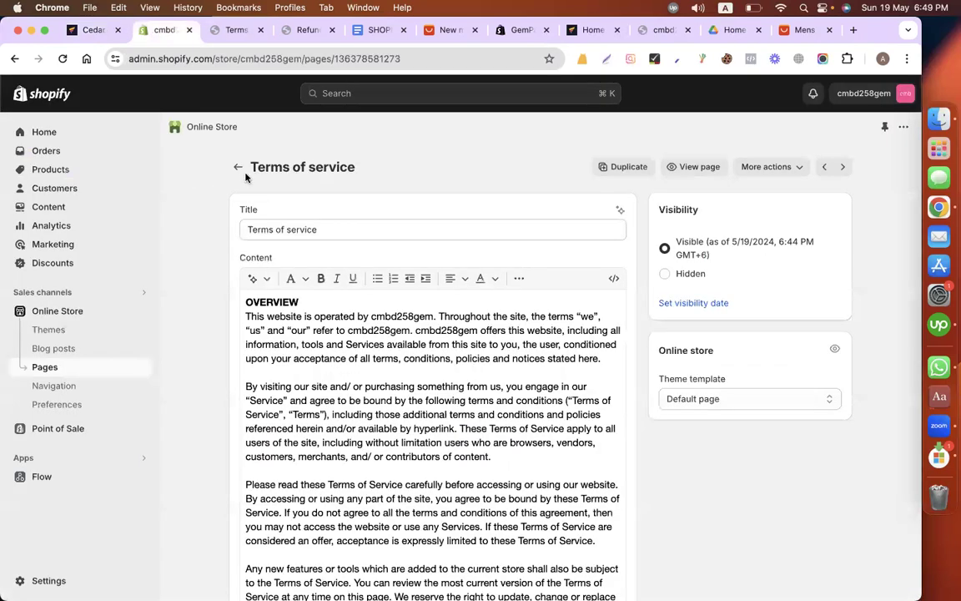
click(239, 167)
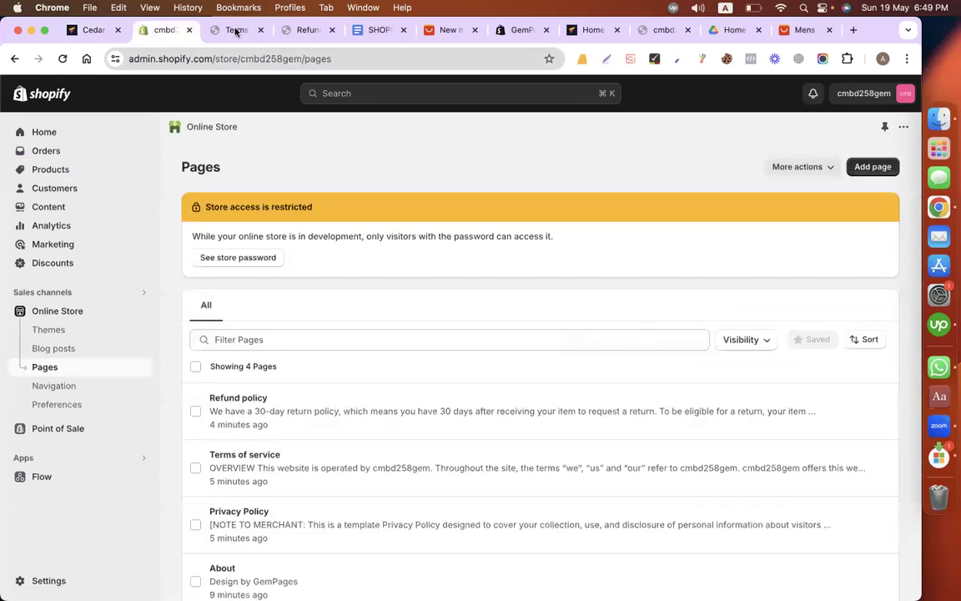
Step: In the storefront, try to open a catalog page at cmbd258gem.myshopify.com/catelog
click(235, 31)
click(481, 57)
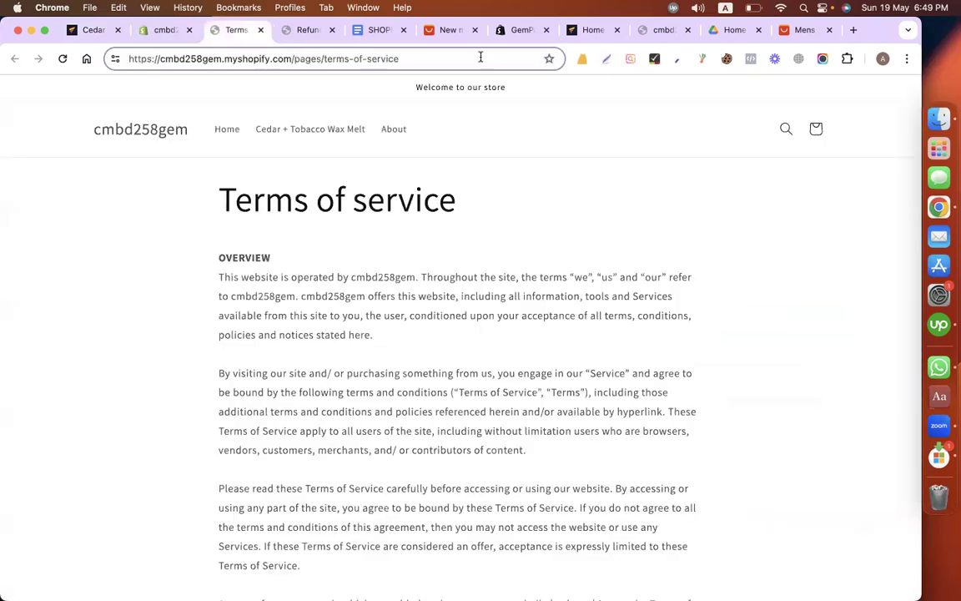
key(alt+shift+Left)
key(alt+shift+Left)
key(alt+shift+Left)
key(alt+shift+Left)
text(cate)
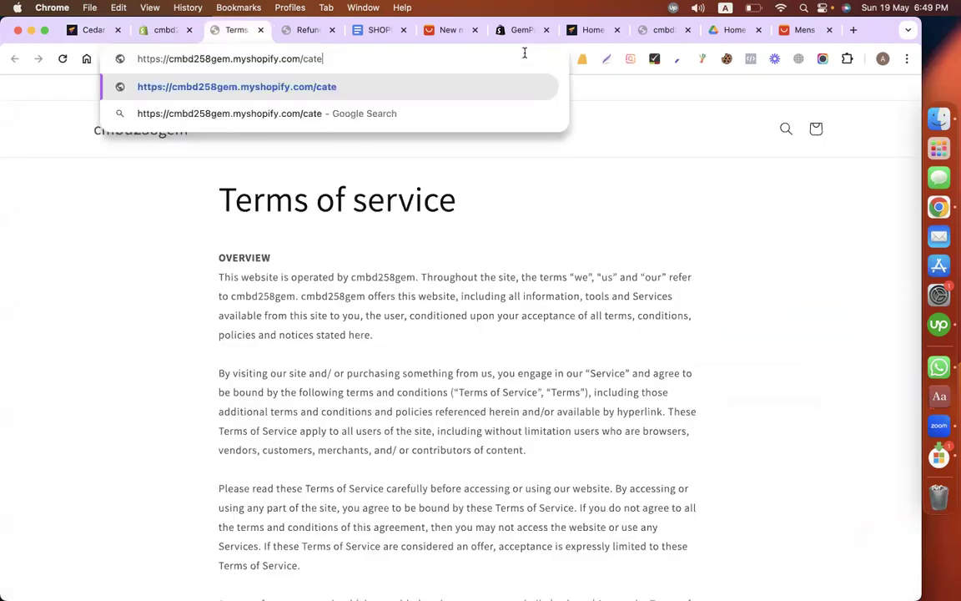
text(log)
key(Return)
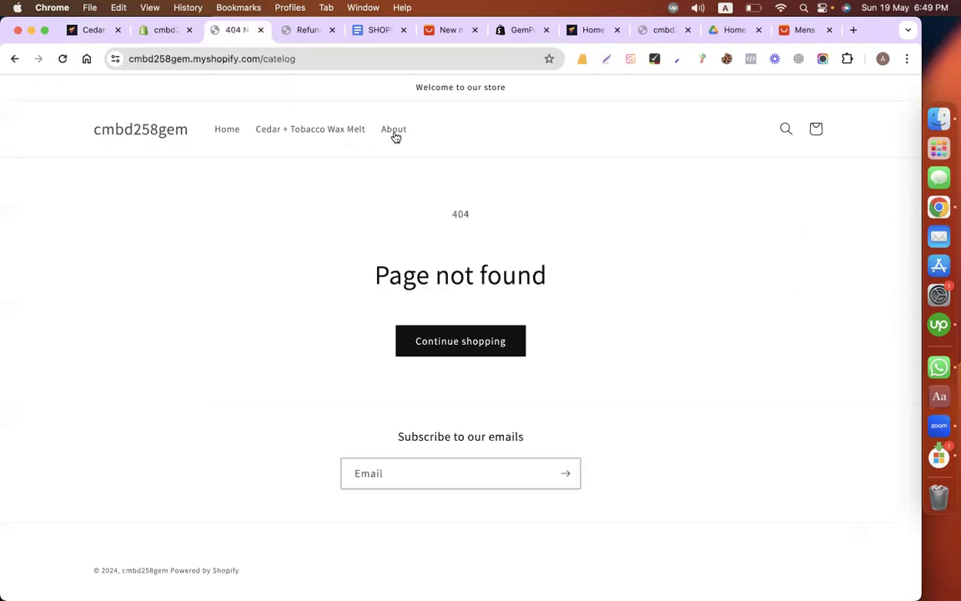
Step: Copy the URL of the storefront's Cedar + Tobacco Wax Melt product page and set it as the GemPages "Shop" text's link
click(277, 137)
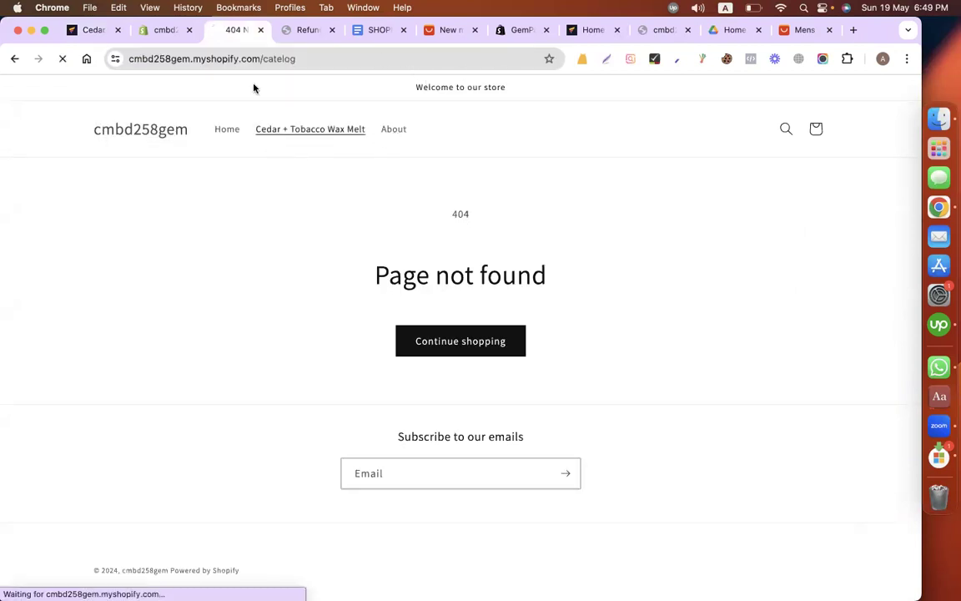
click(248, 56)
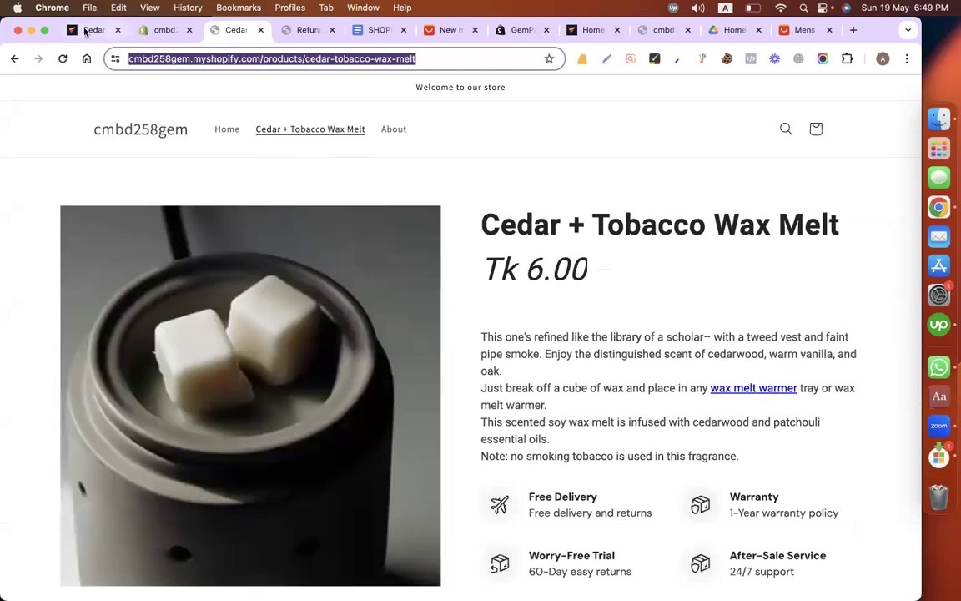
key(super+1)
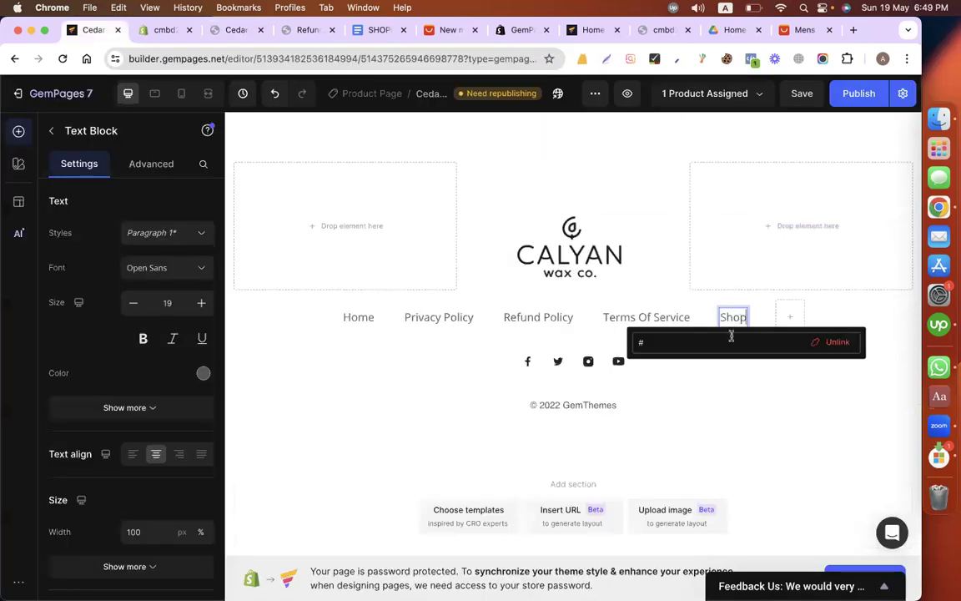
click(730, 336)
text(https://cmbd23fgpm.myshopify.com/products/cedar-tobacco-wax-melt)
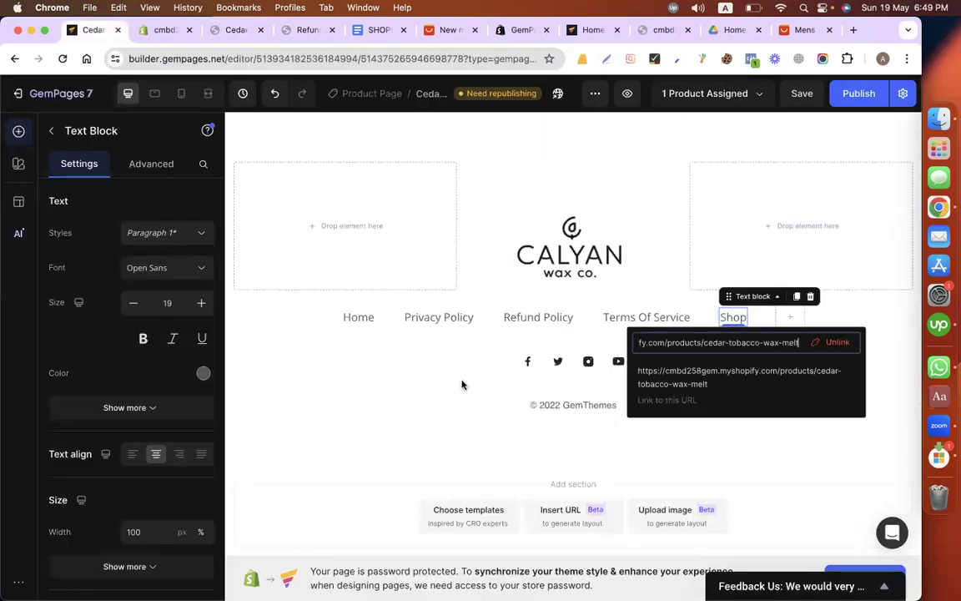
click(463, 385)
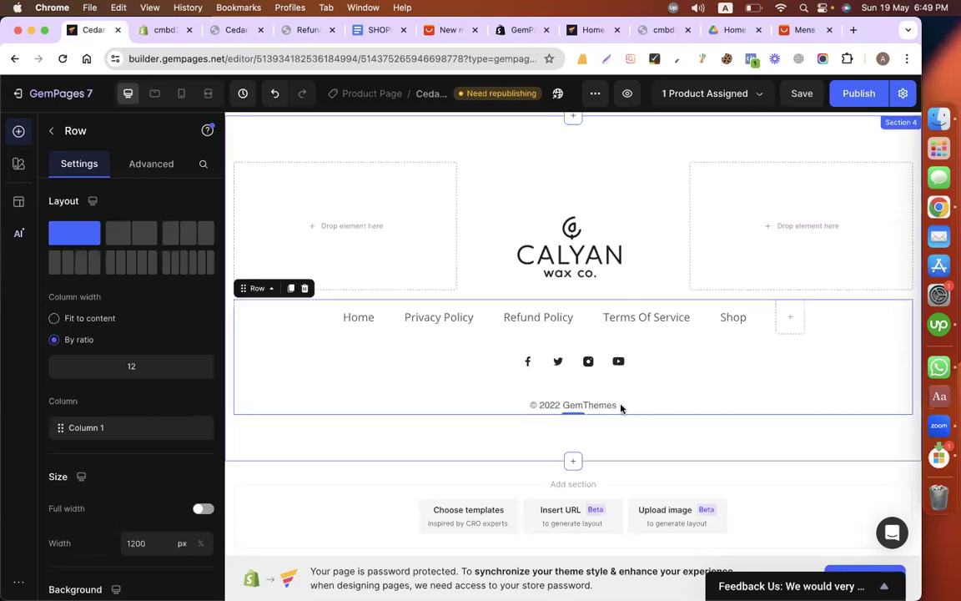
Step: Replace "GemThemes" in the footer's copyright line so it reads "© 2022 Calwan Wax Co."
click(583, 407)
double_click(570, 407)
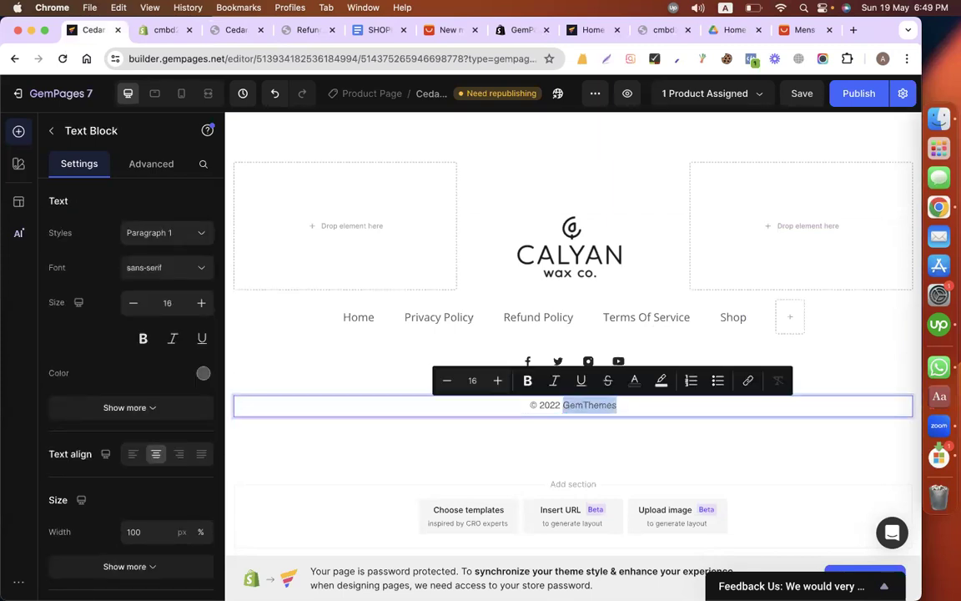
text(Calwan Wax)
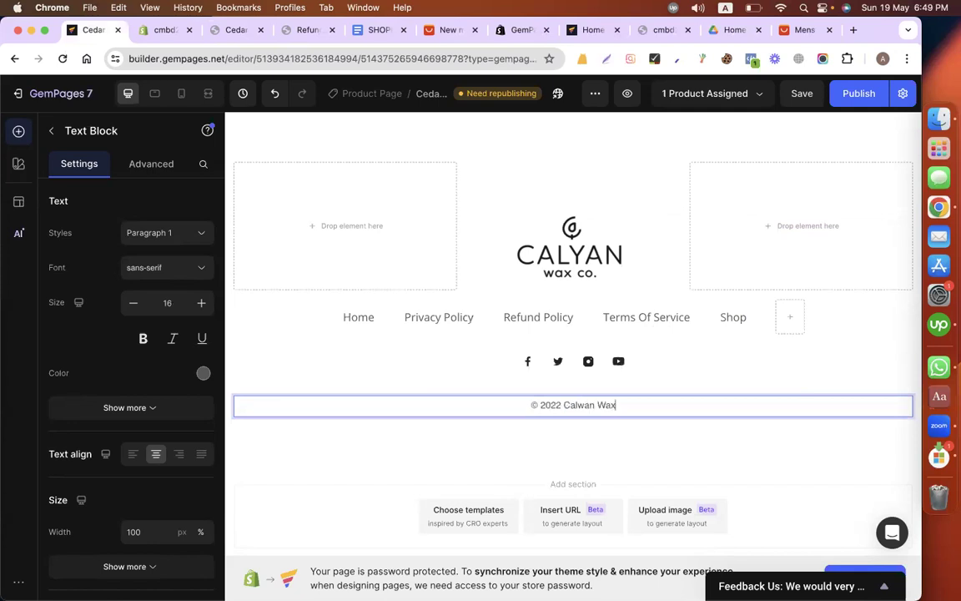
text( Co.)
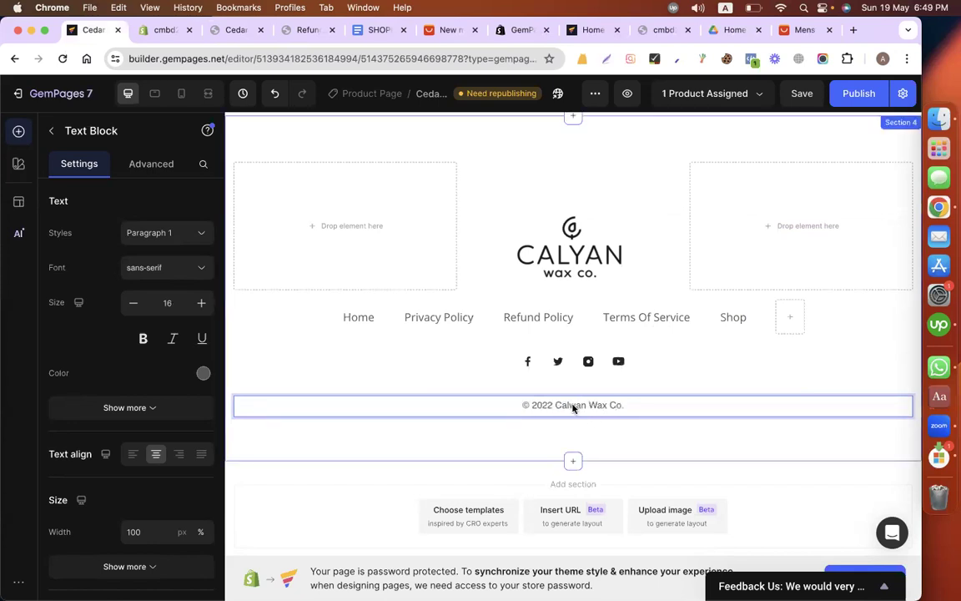
key(Escape)
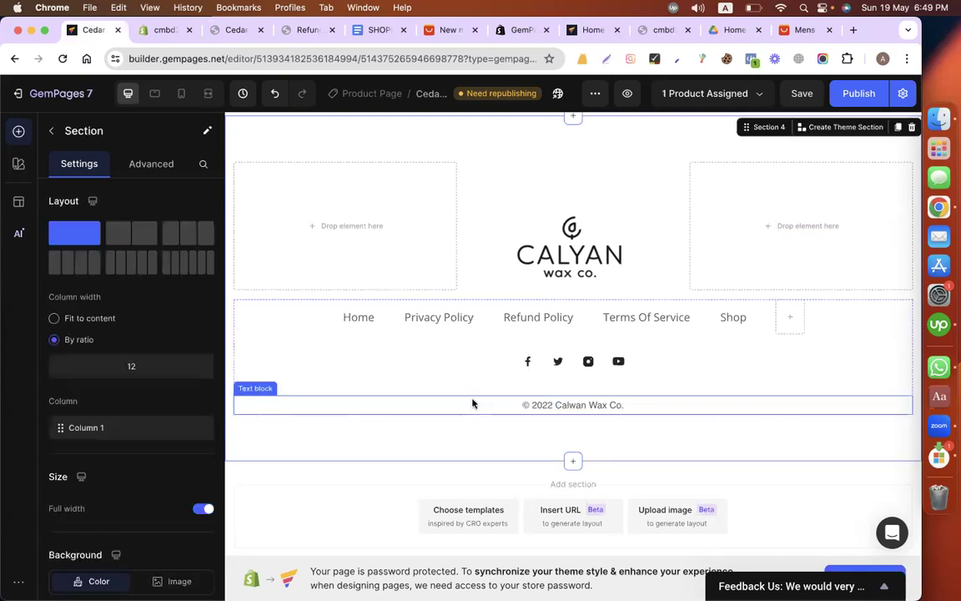
Step: View the live Cedar + Tobacco Wax Melt product page in the storefront and return to GemPages
scroll(472, 404, up, 1)
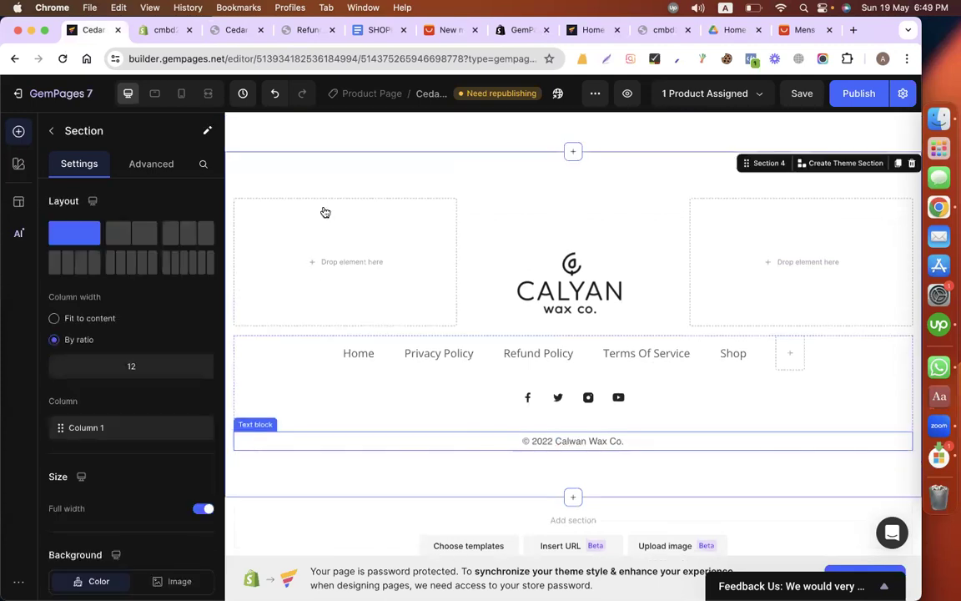
key(super+s)
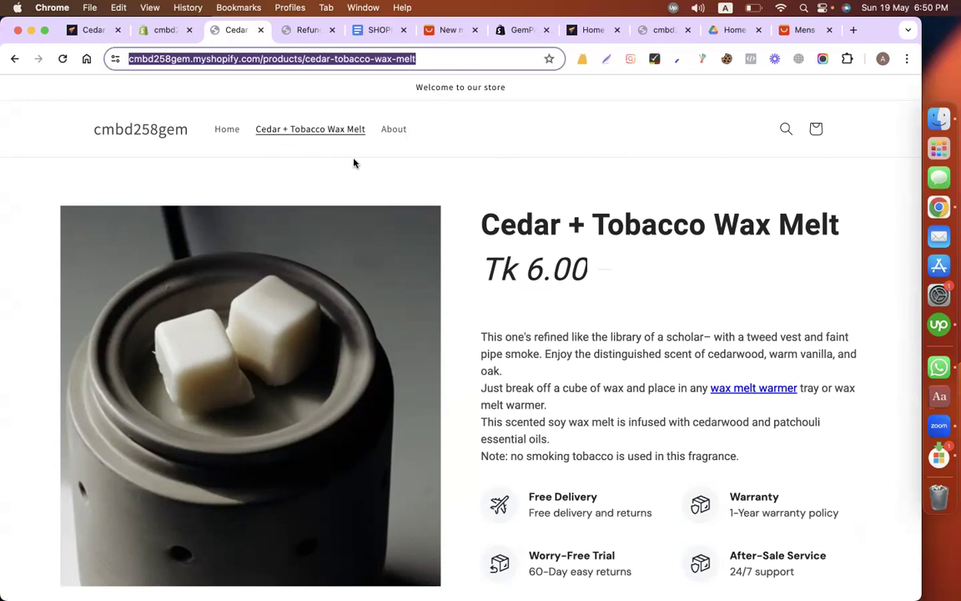
click(88, 30)
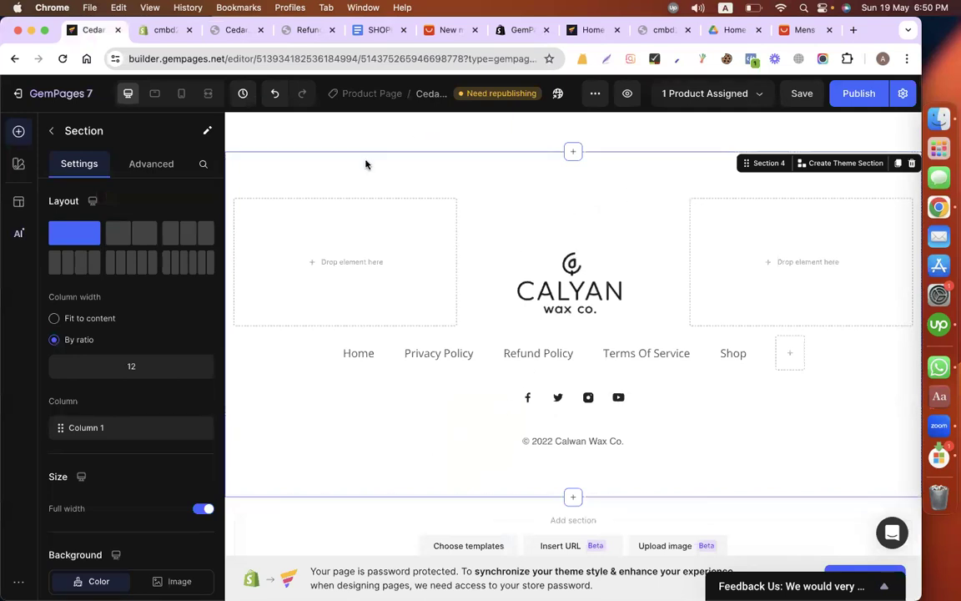
Step: Set the footer section's background color to the lightest grey among the suggested solid colors and select the logo image
scroll(157, 314, down, 5)
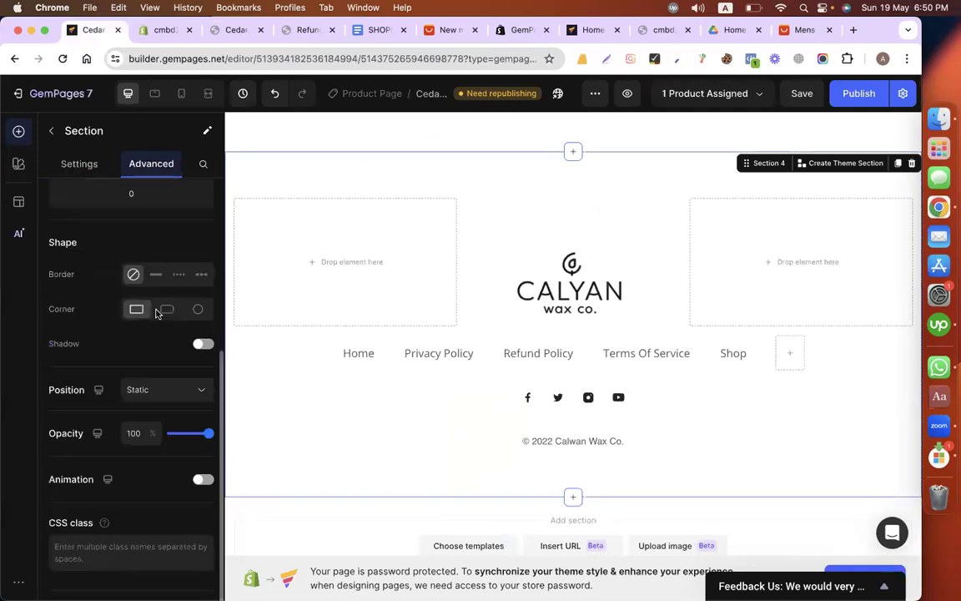
click(51, 132)
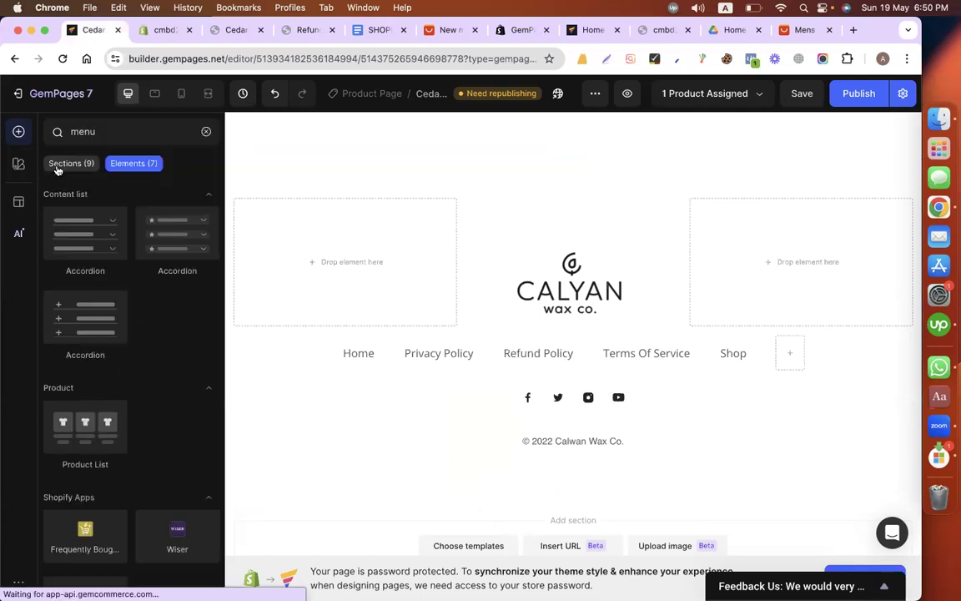
click(437, 157)
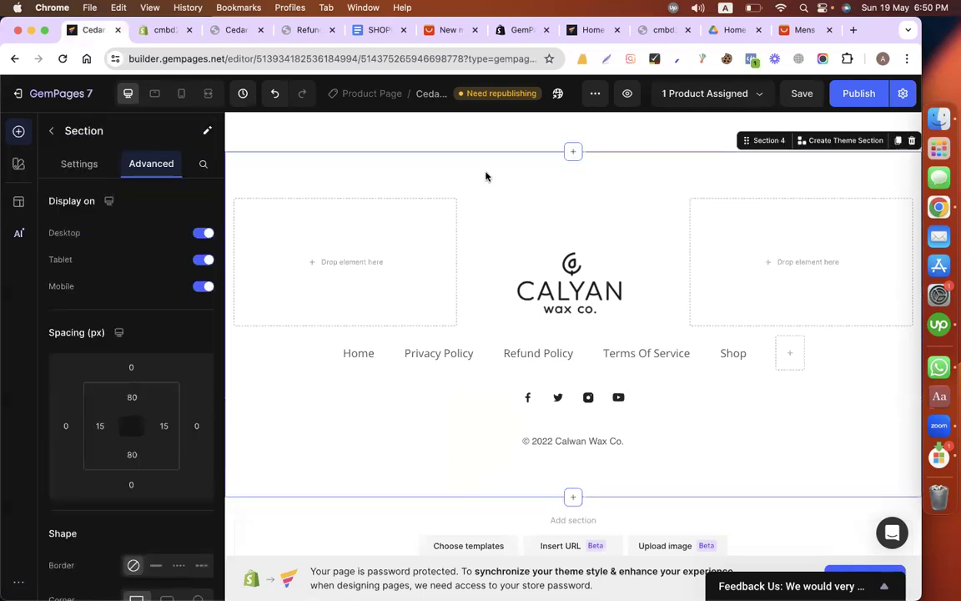
scroll(124, 424, down, 5)
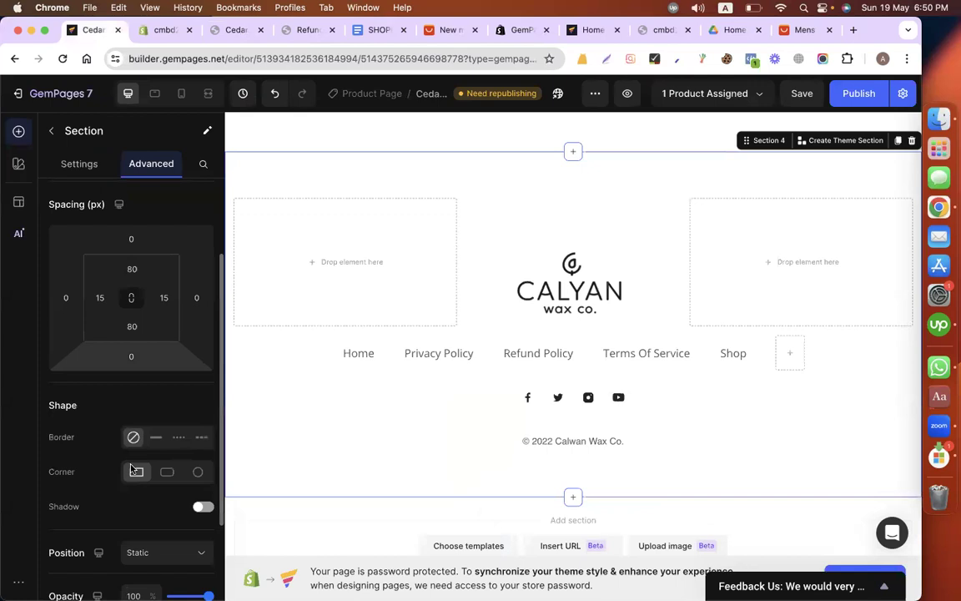
scroll(110, 392, up, 5)
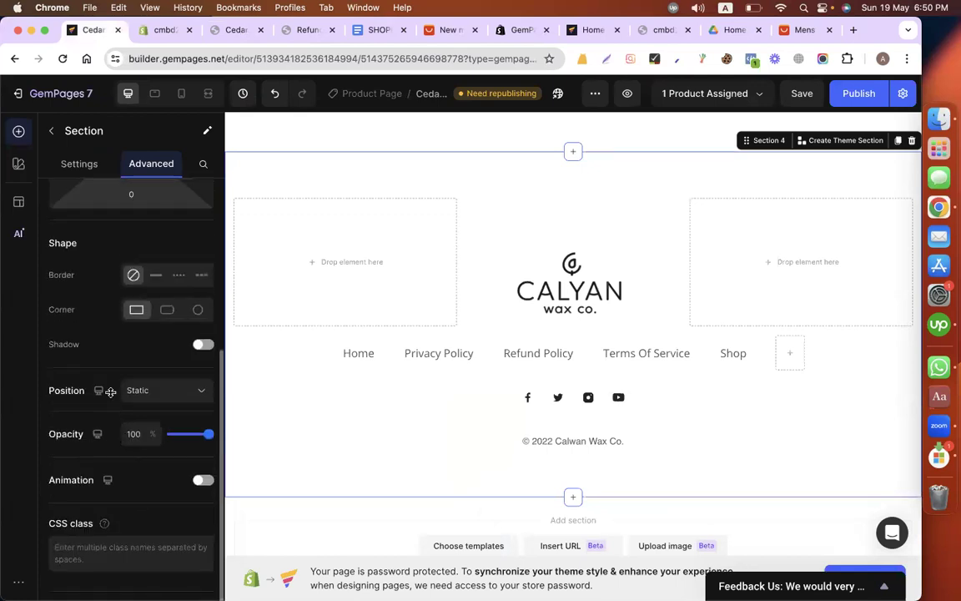
click(79, 168)
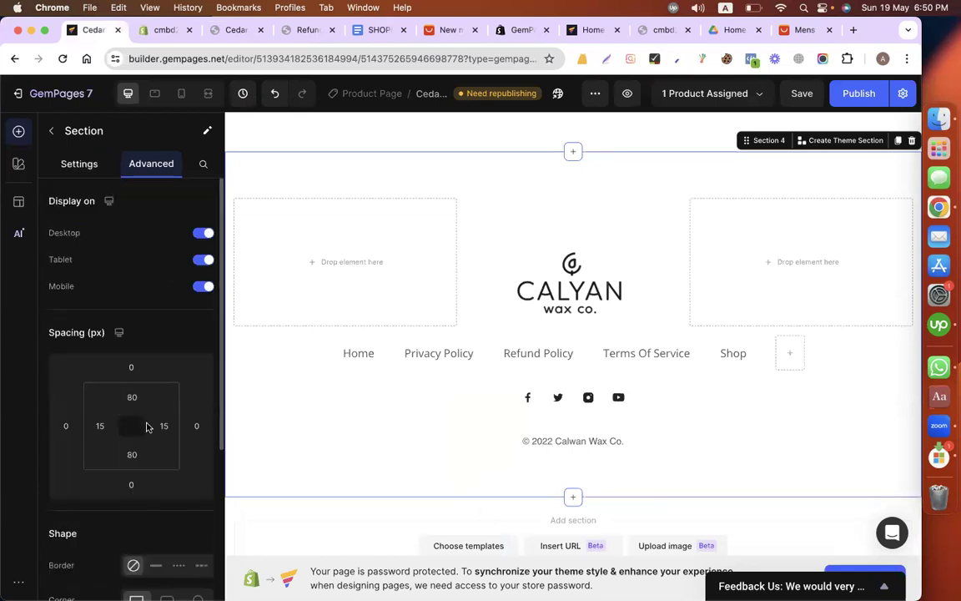
scroll(147, 427, down, 5)
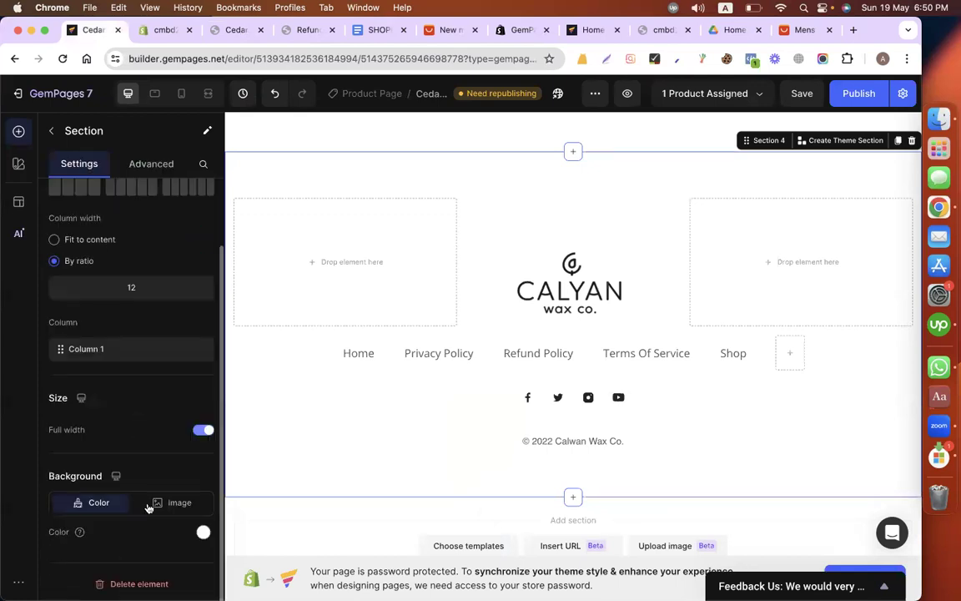
click(203, 532)
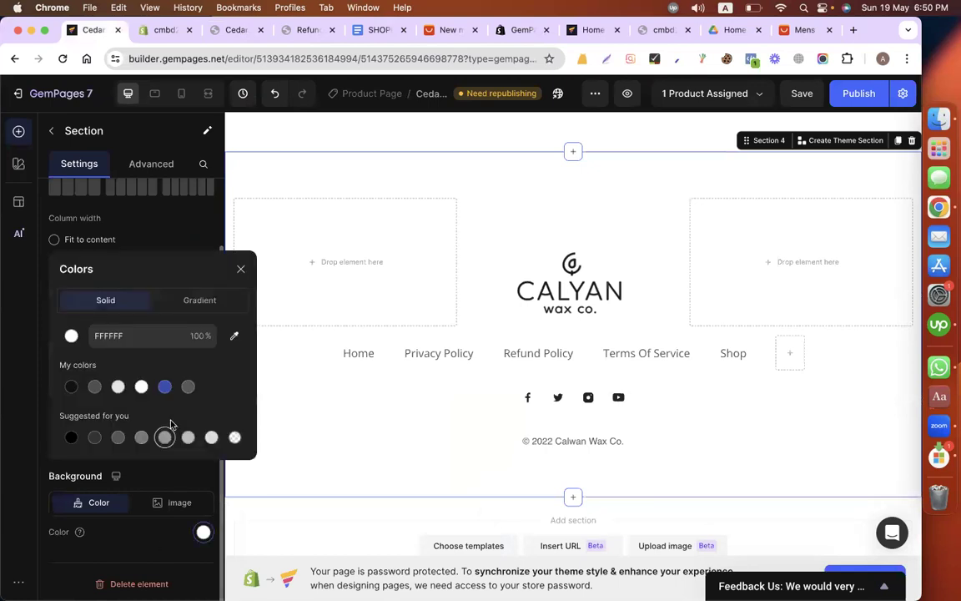
click(212, 437)
click(572, 284)
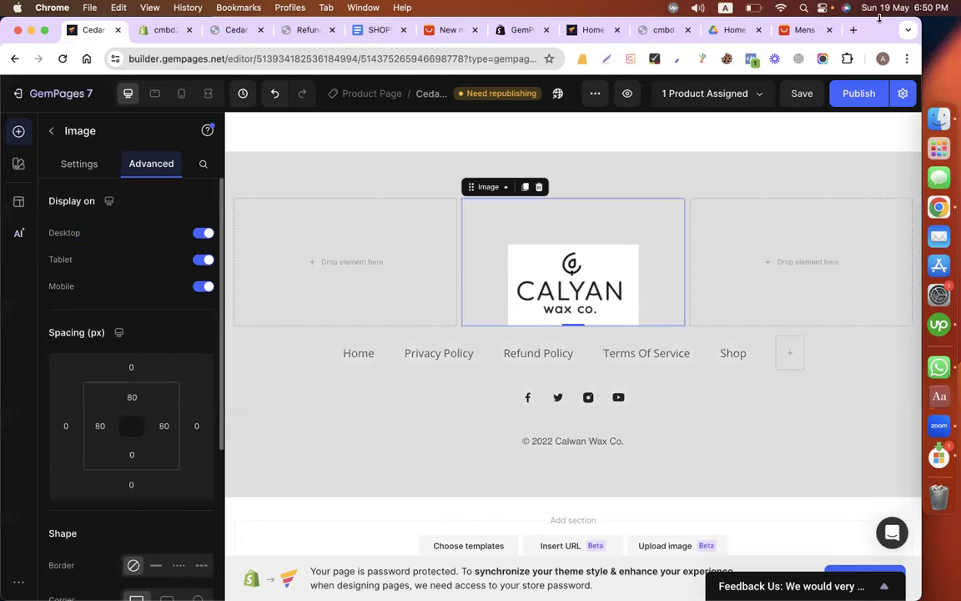
Step: Open the remove.bg website in a new browser tab
click(854, 31)
text(remov)
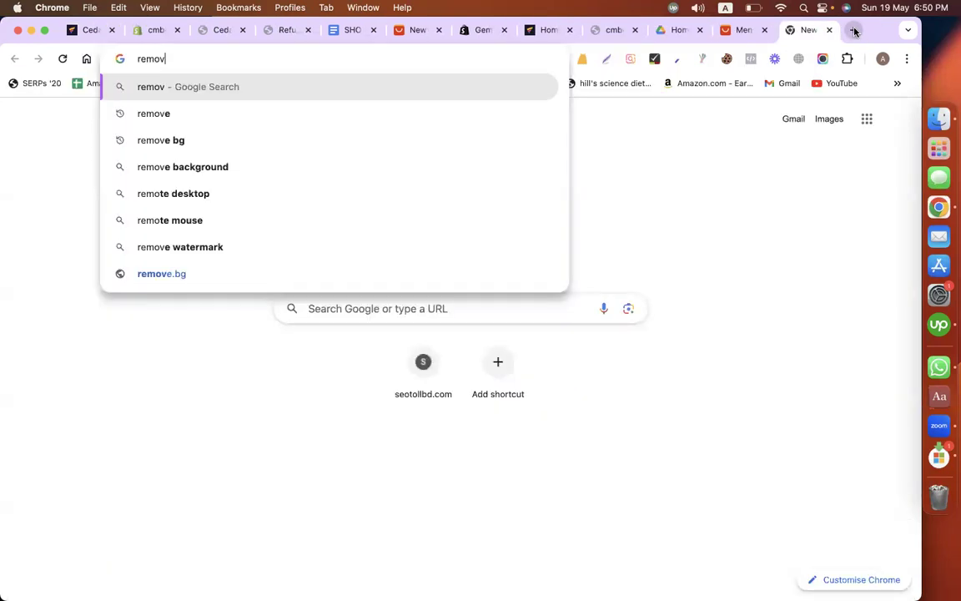
text(e.bg)
key(Return)
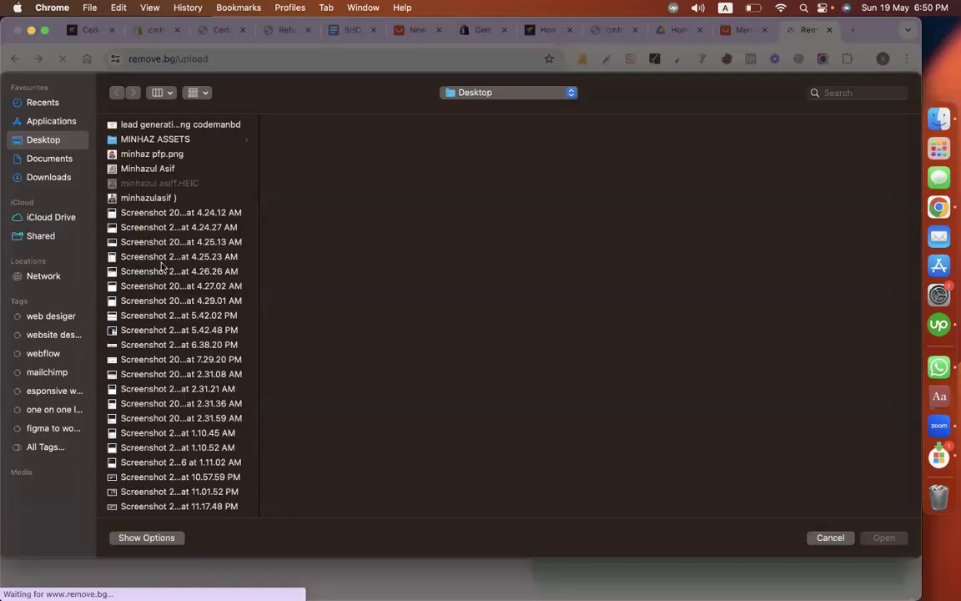
Step: Upload the Calyan logo "Screenshot 2024-05-19 at 6.45.58 PM" from the Desktop to remove.bg and download the standard-resolution background-free image
scroll(163, 267, down, 10)
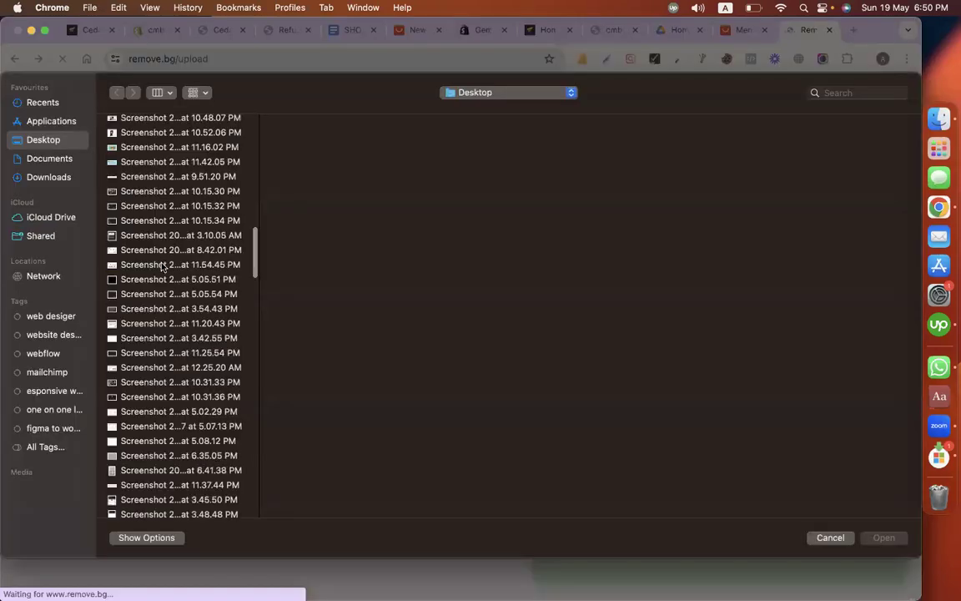
scroll(163, 267, down, 10)
click(138, 489)
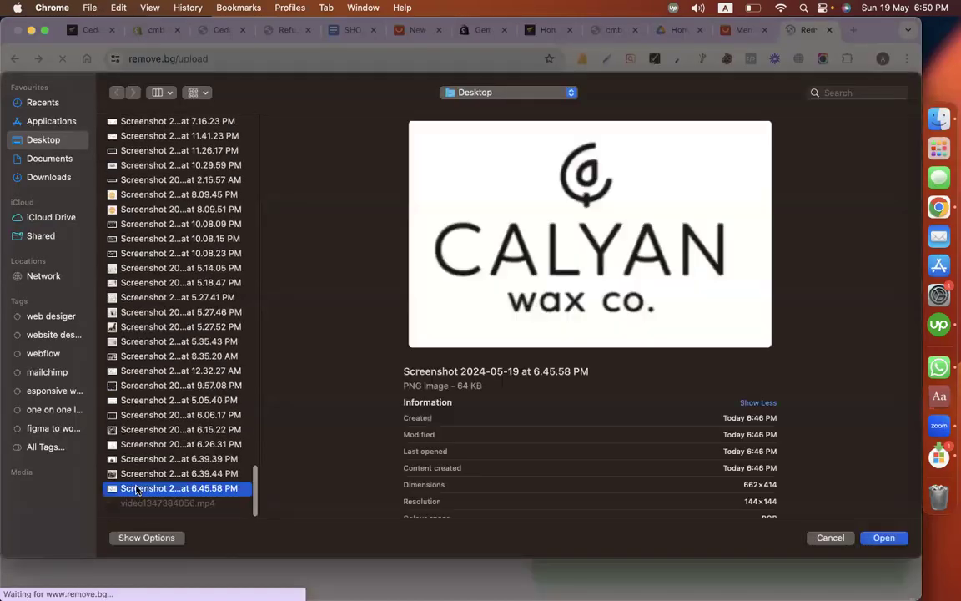
click(883, 538)
click(860, 554)
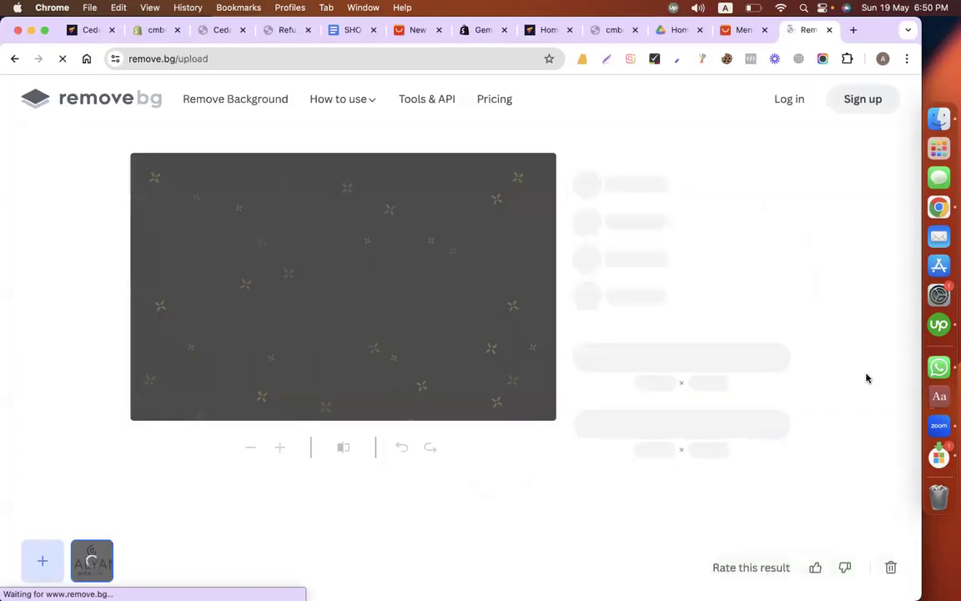
click(729, 367)
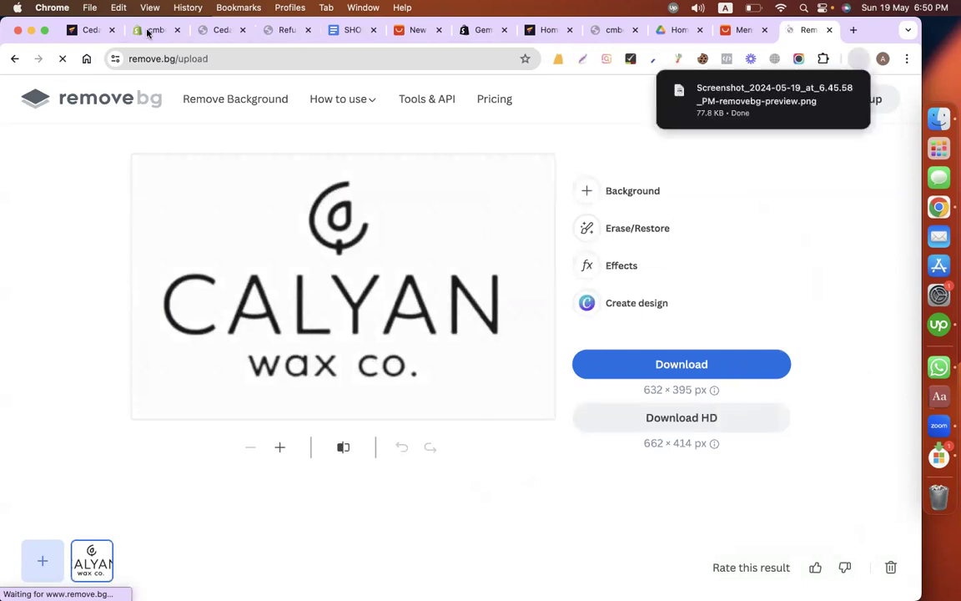
Step: In GemPages, replace the footer's logo image with Screenshot_2024-05-19_at_6.45.58_PM-removebg-preview.png from Downloads
click(99, 31)
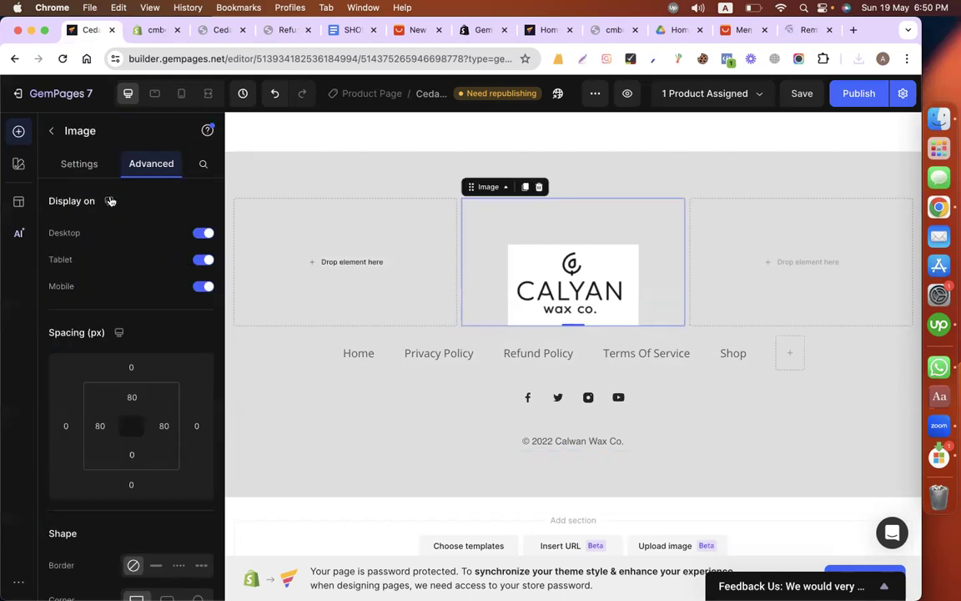
click(79, 161)
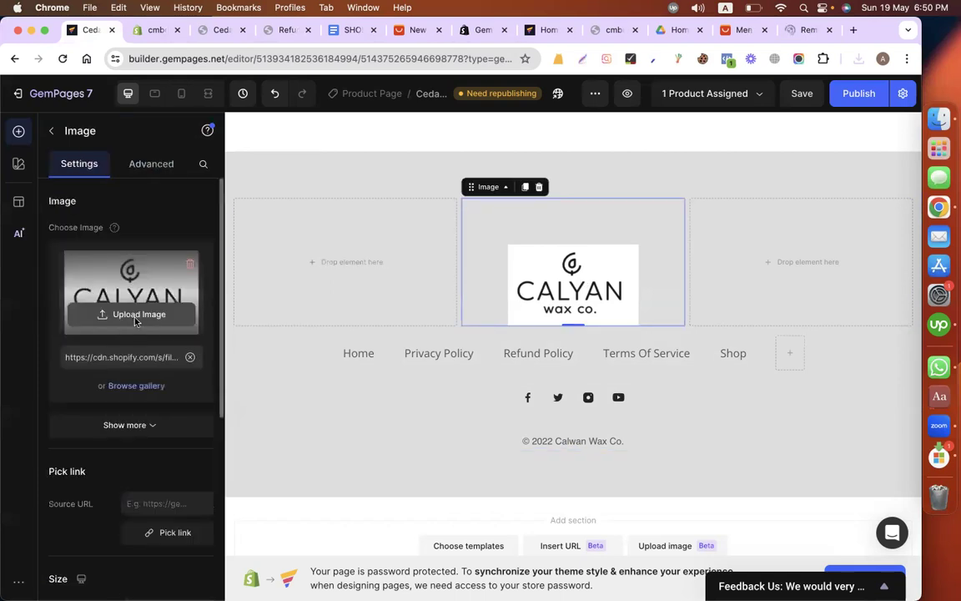
click(135, 321)
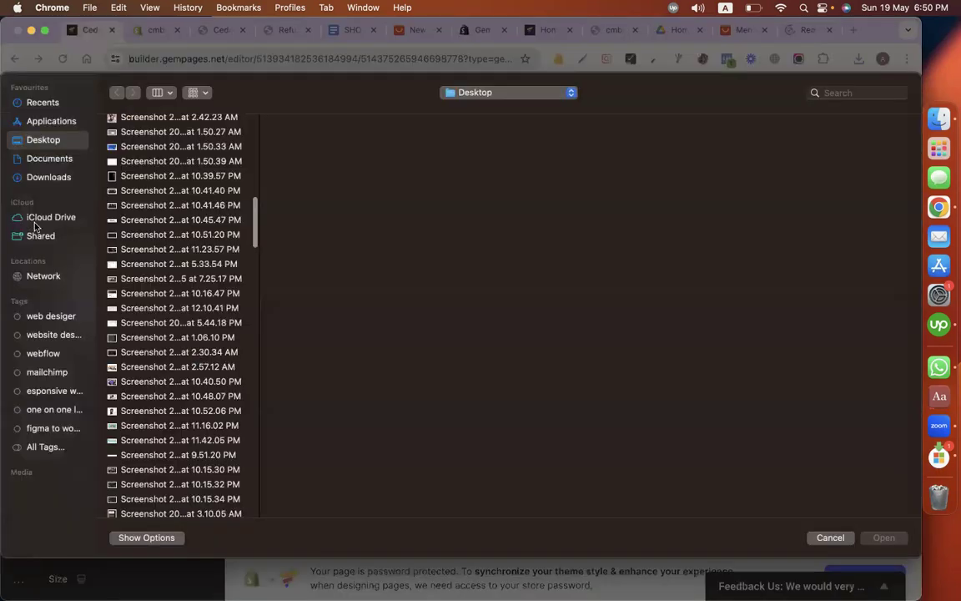
click(32, 177)
key(Down)
key(Down)
key(Down)
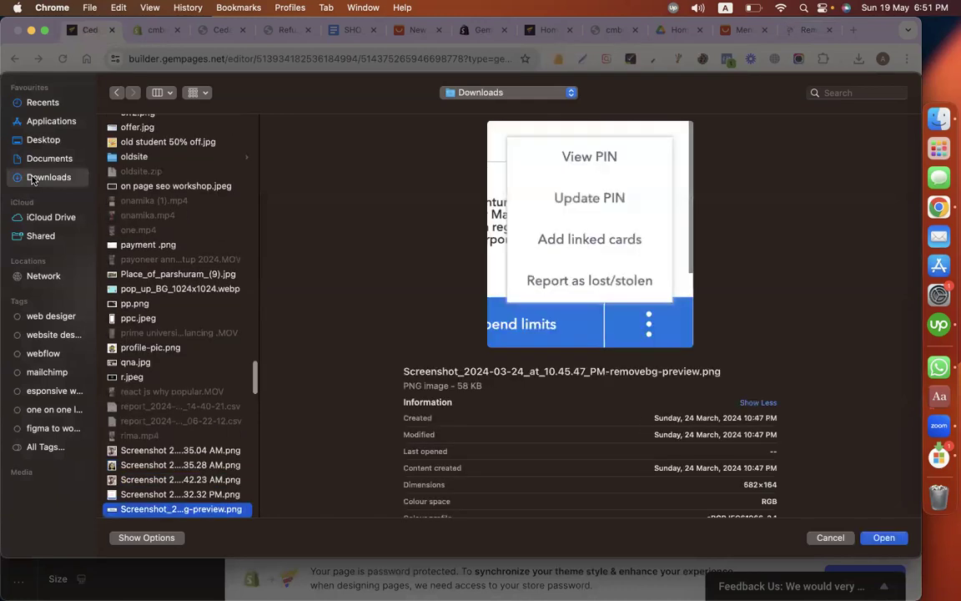
key(Down)
scroll(155, 292, down, 5)
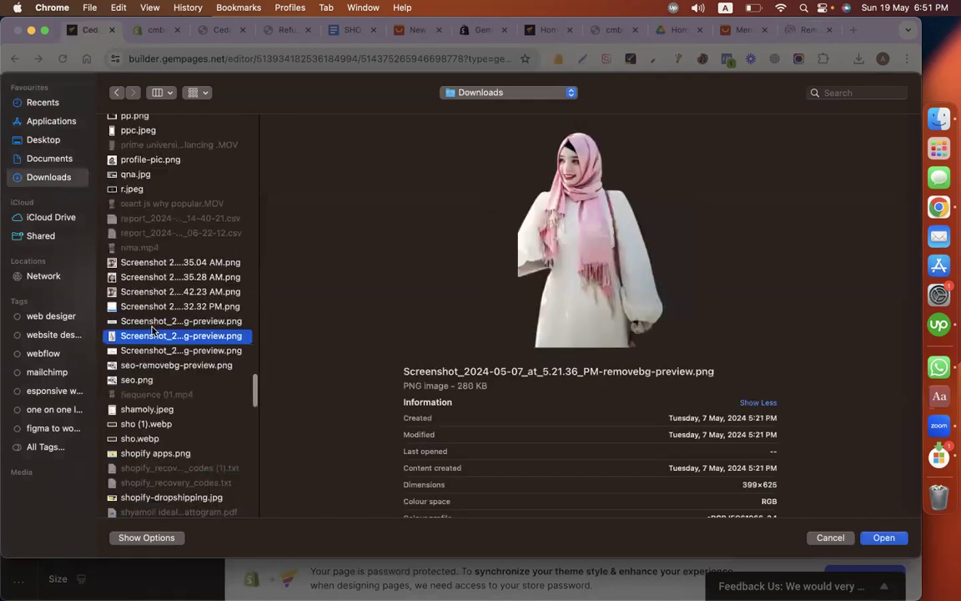
click(138, 350)
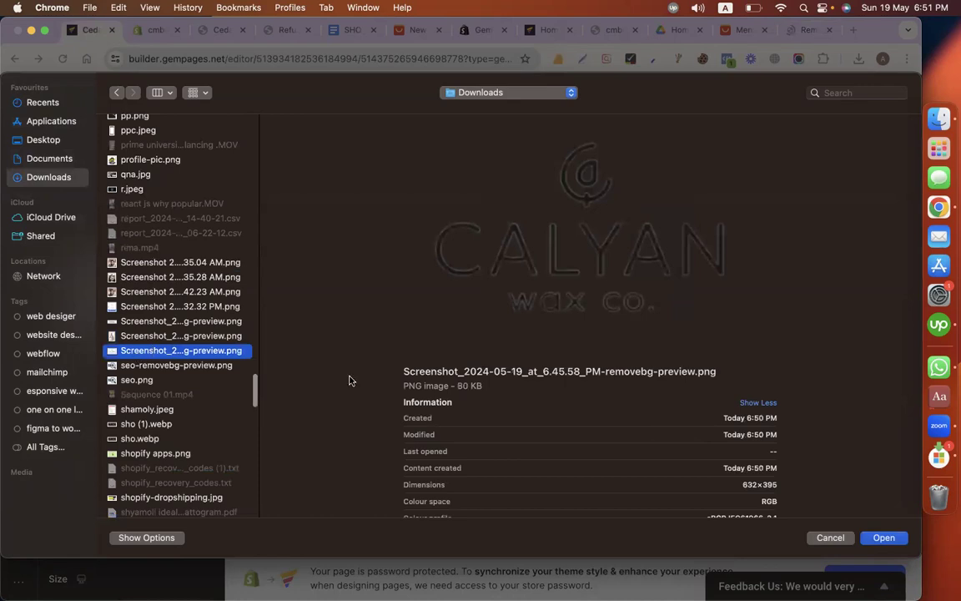
key(Return)
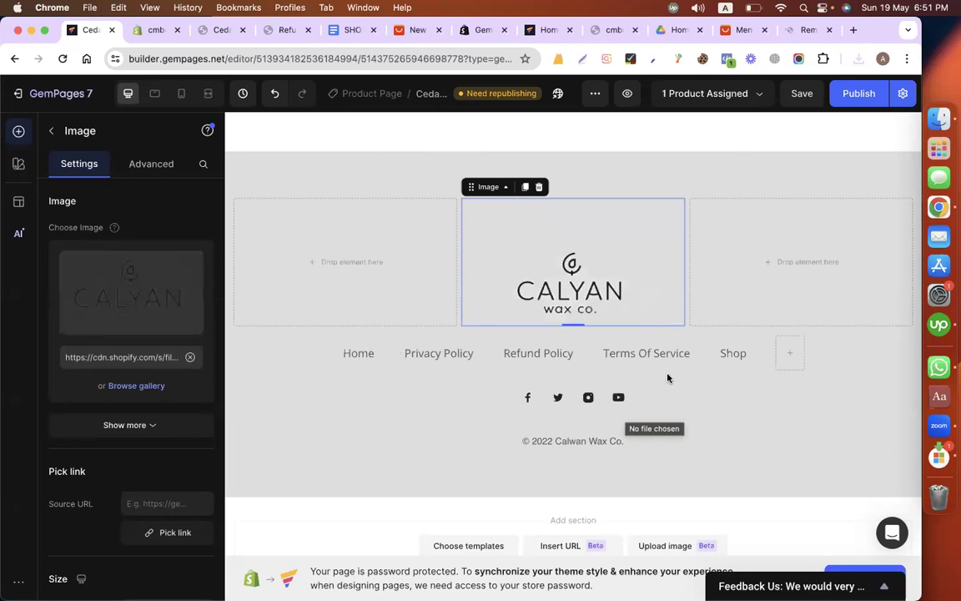
Step: Make the footer's Home, Privacy Policy, Refund Policy, Terms Of Service and Shop texts bold
click(242, 350)
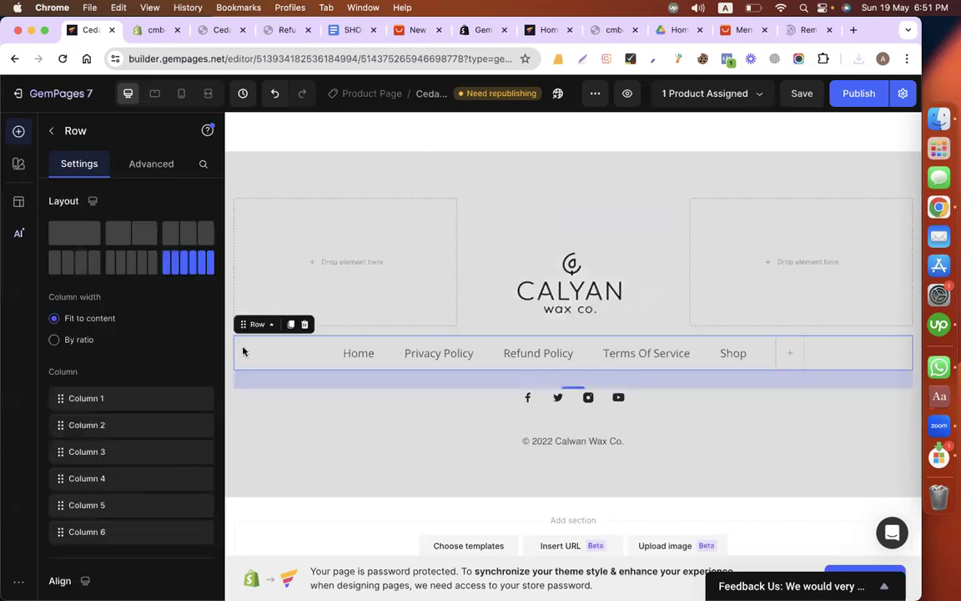
double_click(356, 353)
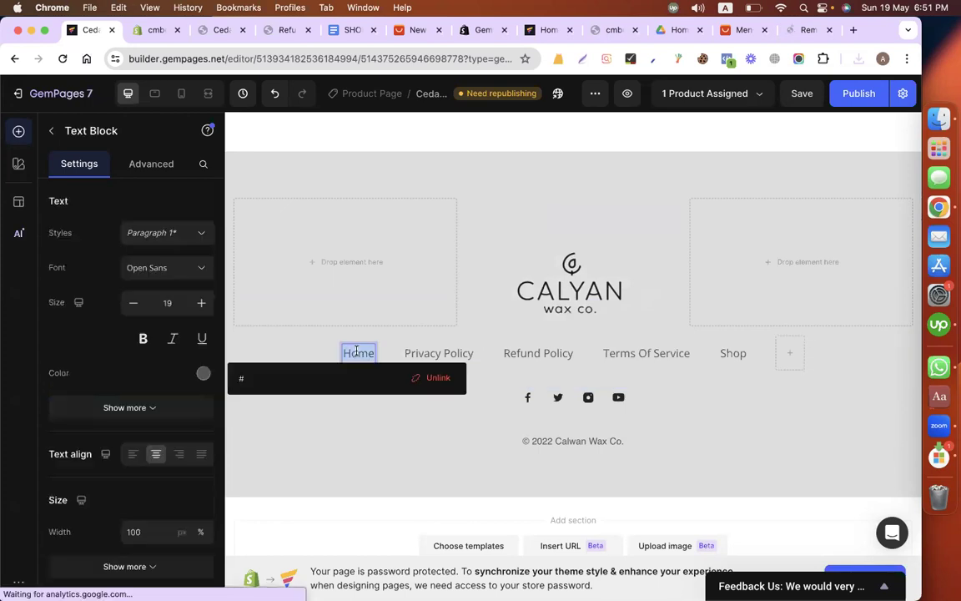
double_click(412, 357)
click(538, 353)
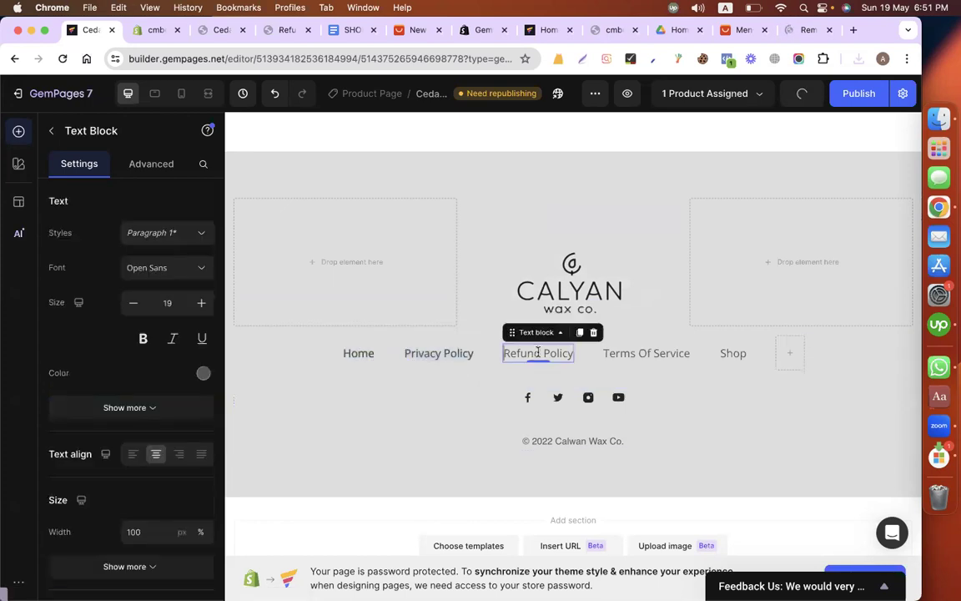
double_click(538, 353)
click(632, 353)
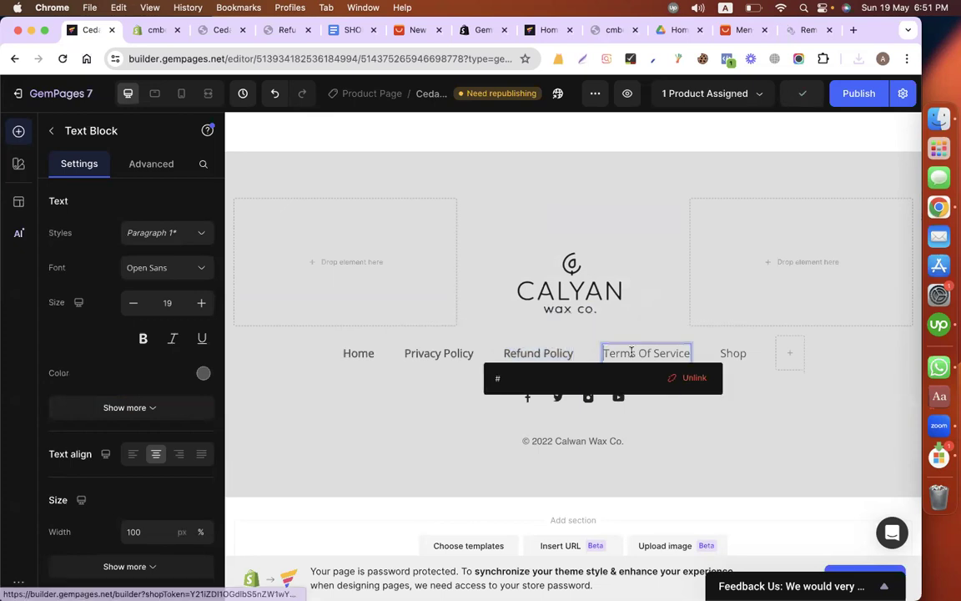
double_click(631, 353)
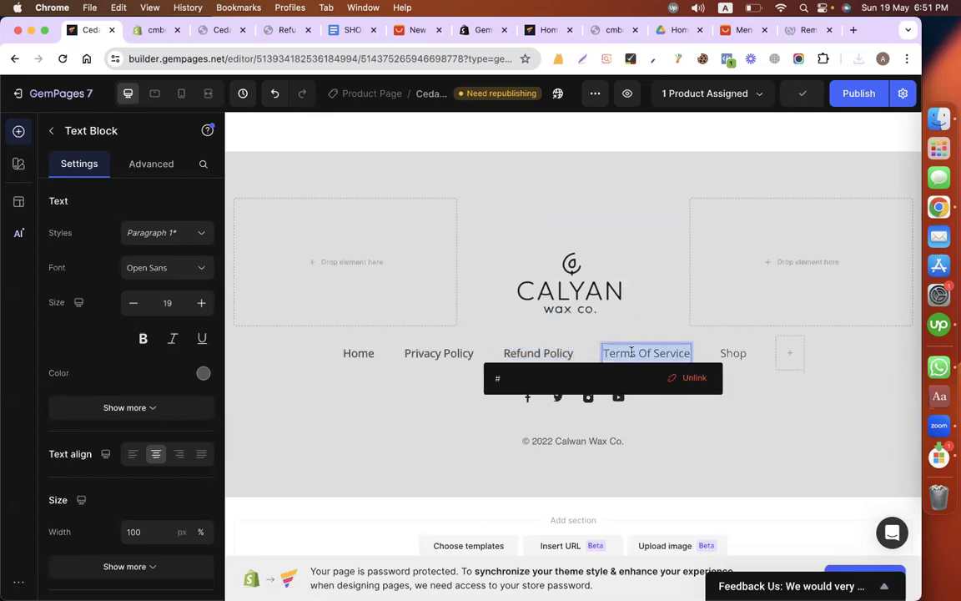
click(729, 353)
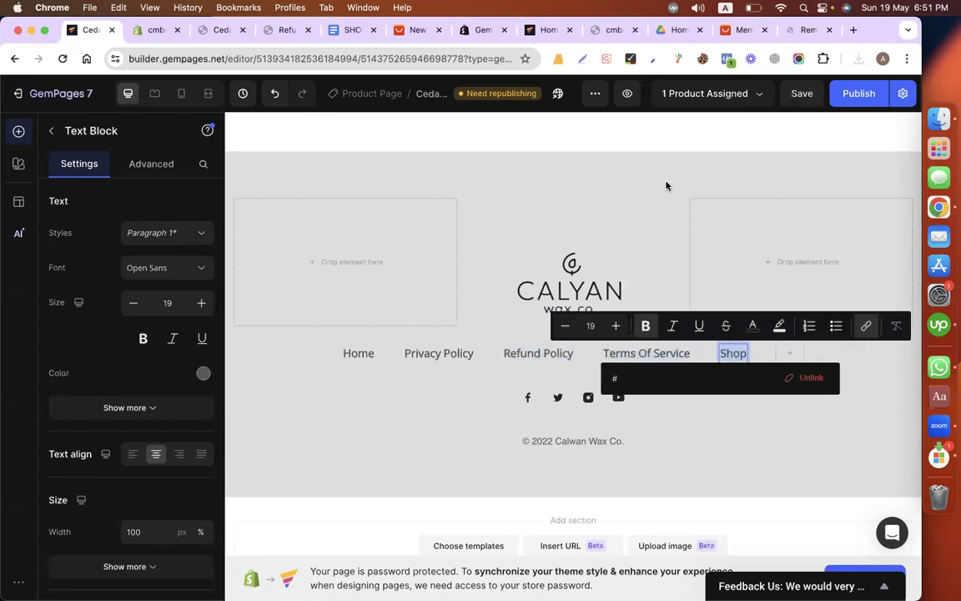
Step: Save the footer section to the library as a theme section named "main footer" and close the Template Library
click(834, 163)
click(828, 145)
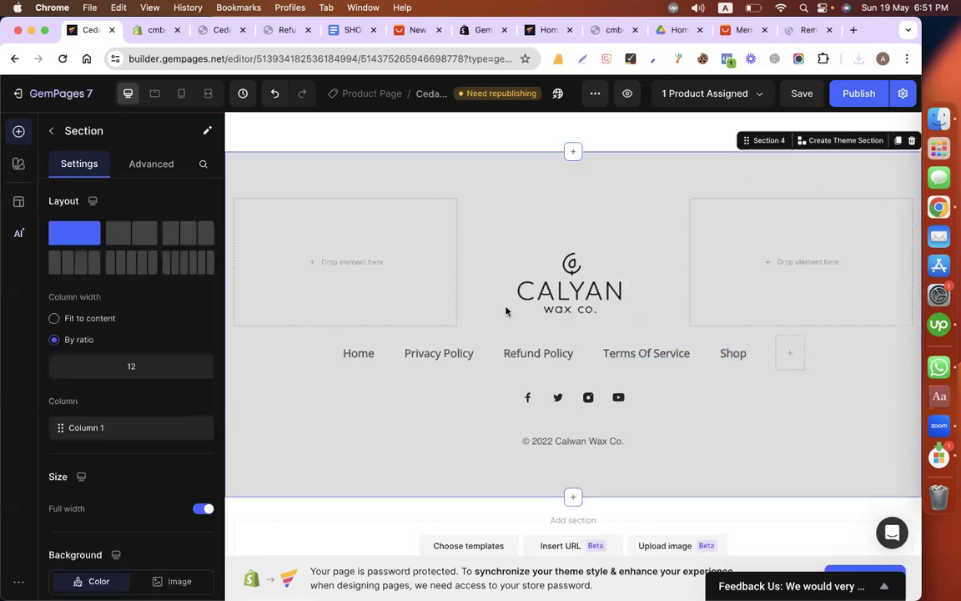
key(super+a)
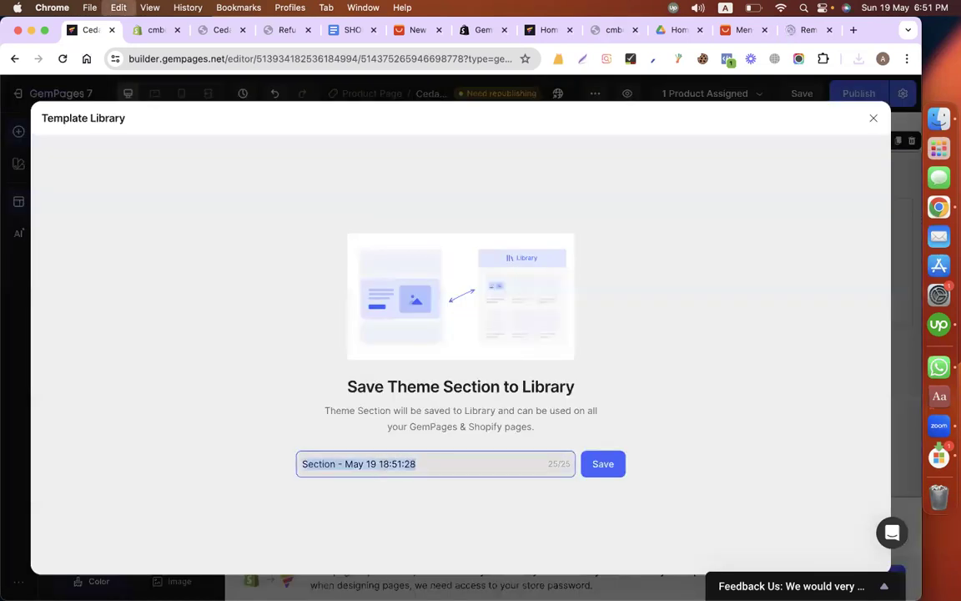
text(main footer)
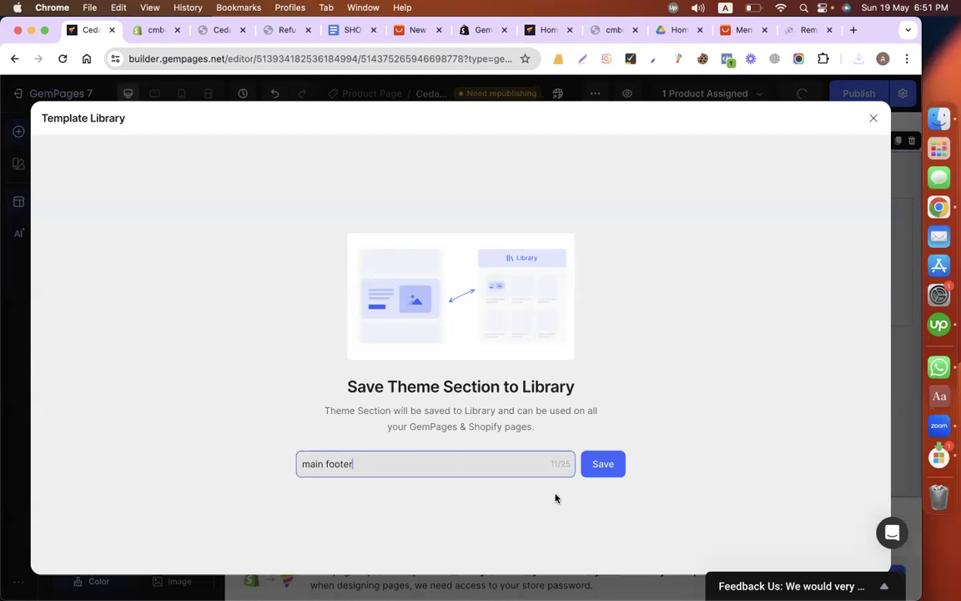
click(597, 463)
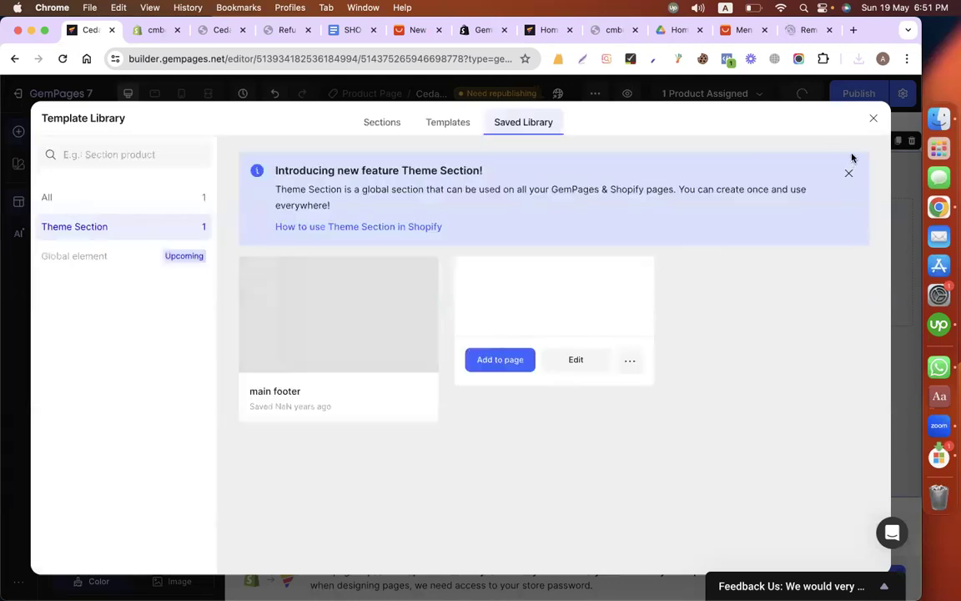
click(874, 118)
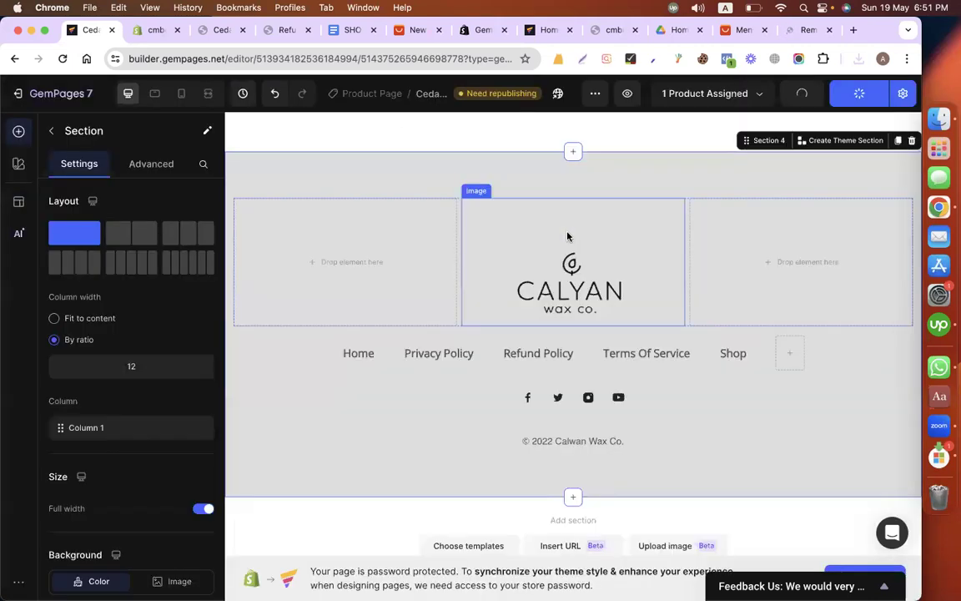
scroll(568, 236, up, 10)
scroll(568, 236, down, 5)
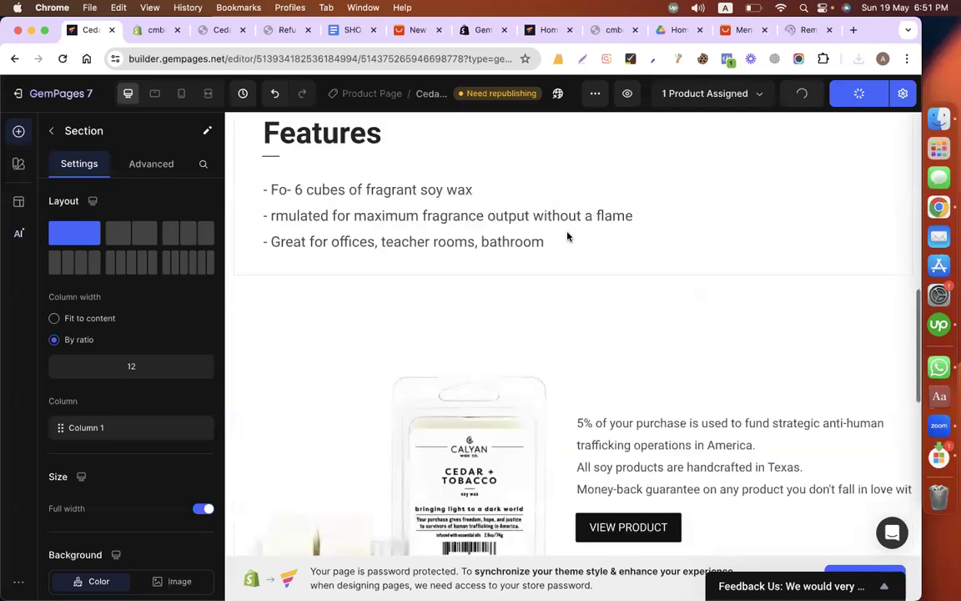
scroll(568, 236, down, 10)
scroll(444, 232, up, 15)
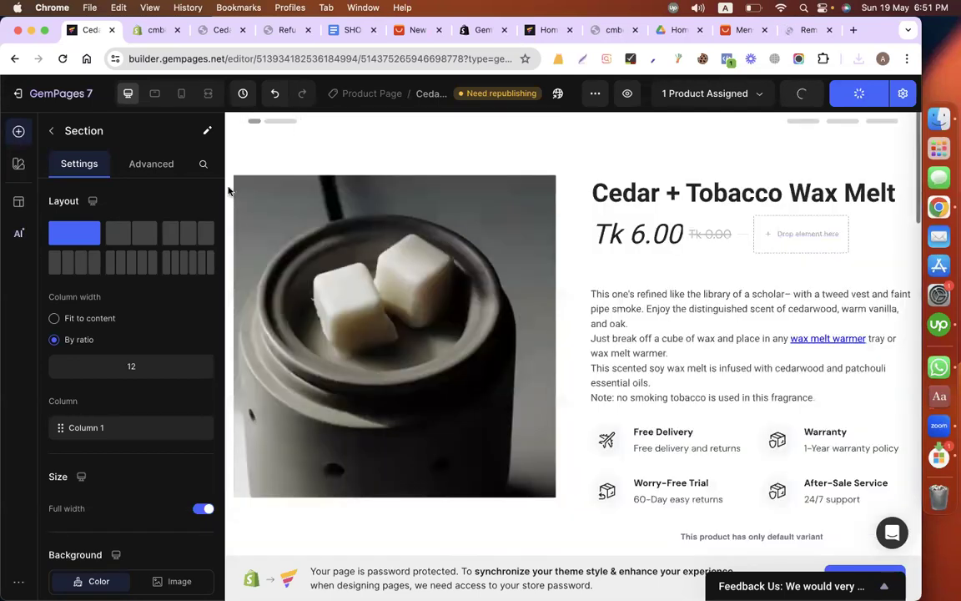
Step: Switch to the Shopify admin and open the GemPages Builder app from the installed apps
click(18, 93)
click(644, 289)
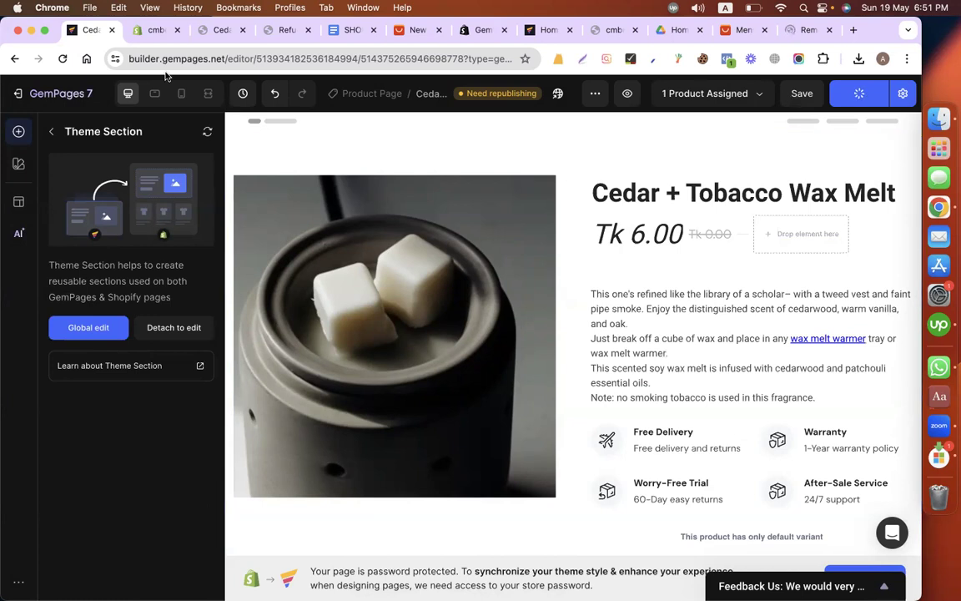
click(135, 31)
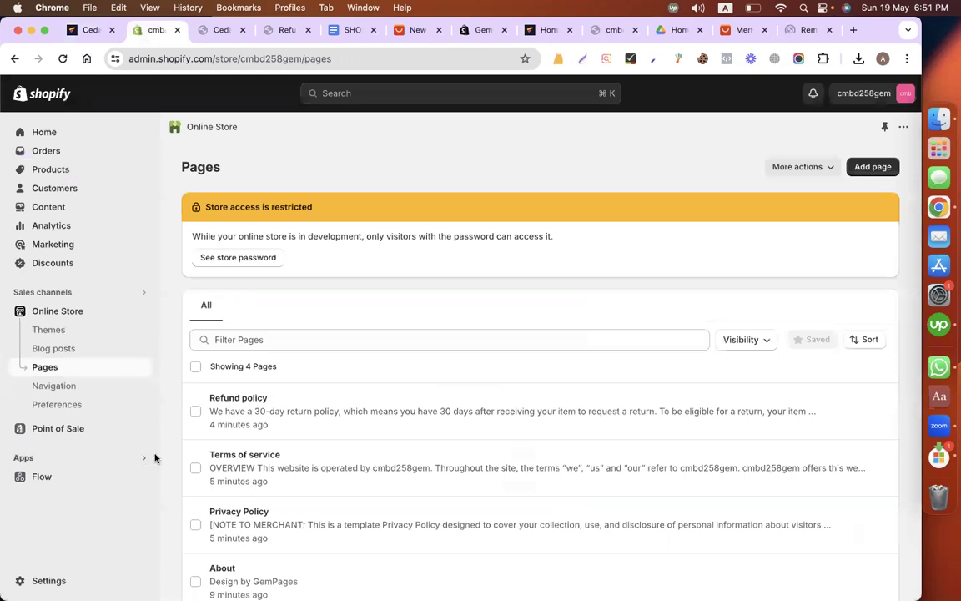
click(146, 460)
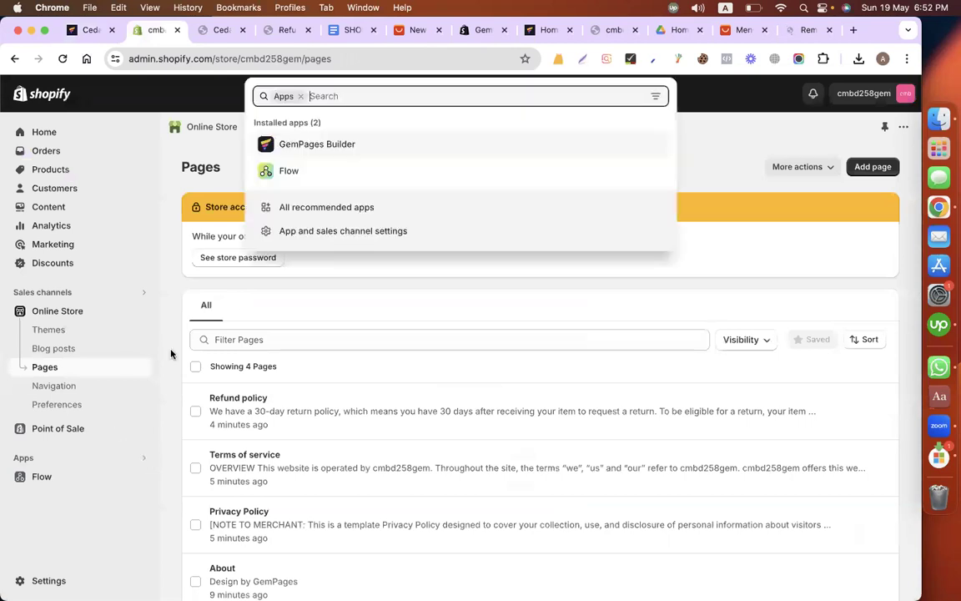
click(316, 147)
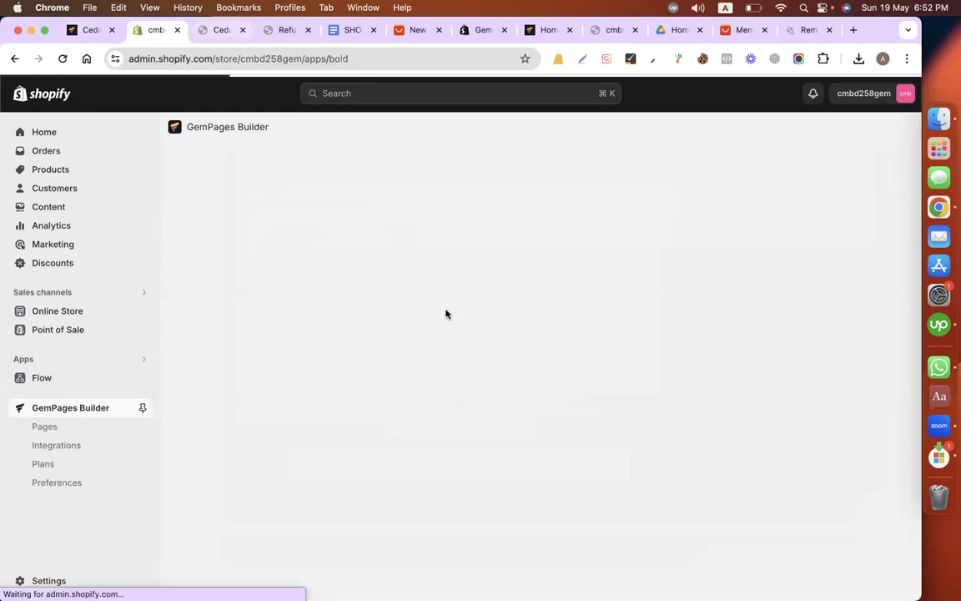
Step: Check the live Cedar + Tobacco Wax Melt page from header to footer, and open the Home page in the GemPages editor
key(ctrl+Tab)
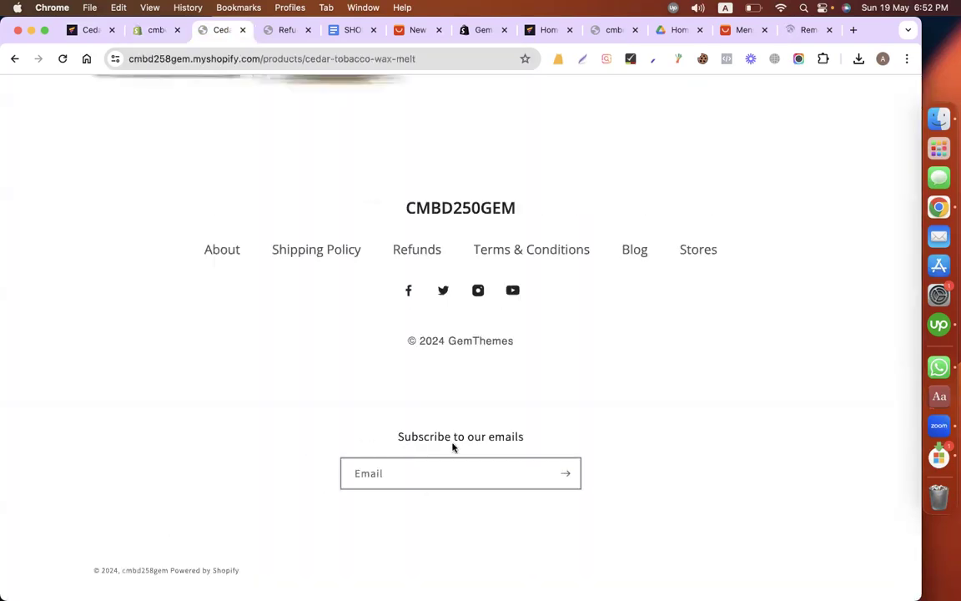
scroll(439, 434, up, 10)
scroll(570, 383, up, 10)
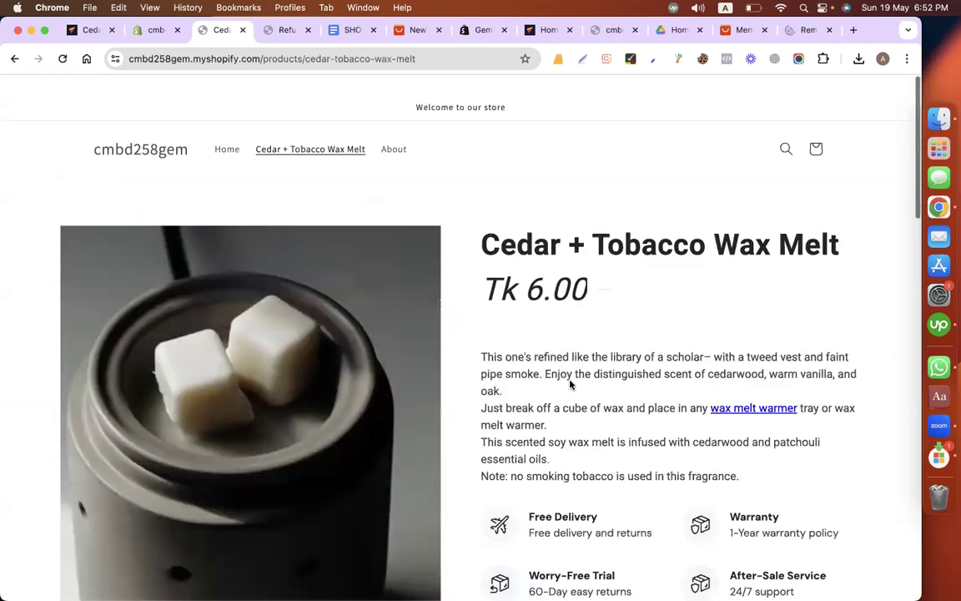
scroll(571, 384, down, 15)
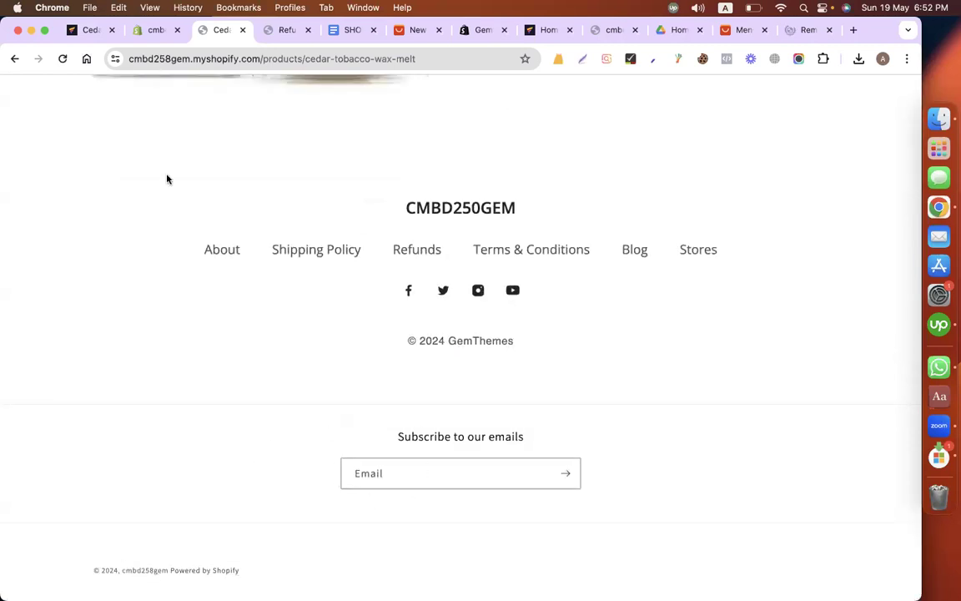
click(151, 34)
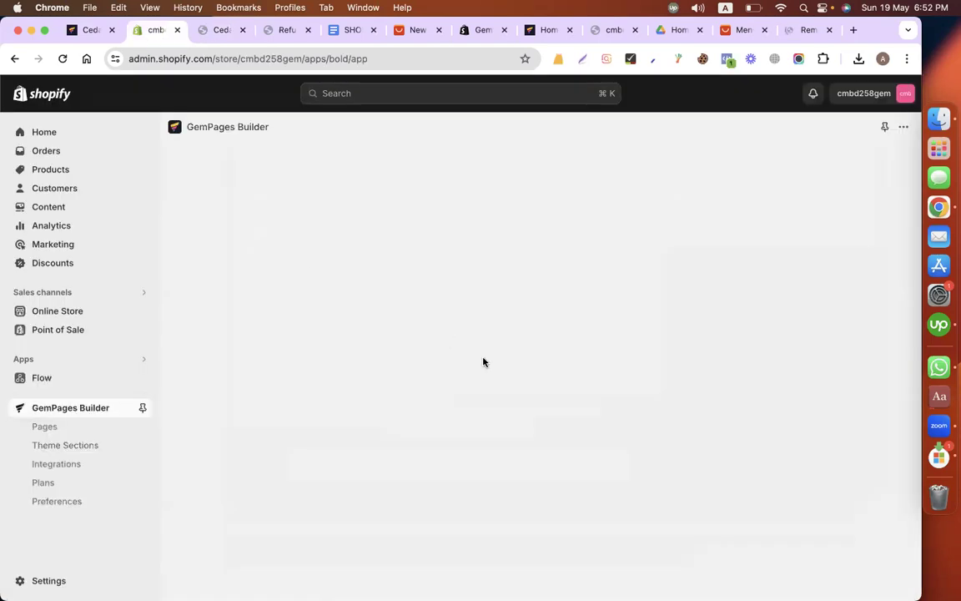
scroll(380, 425, down, 2)
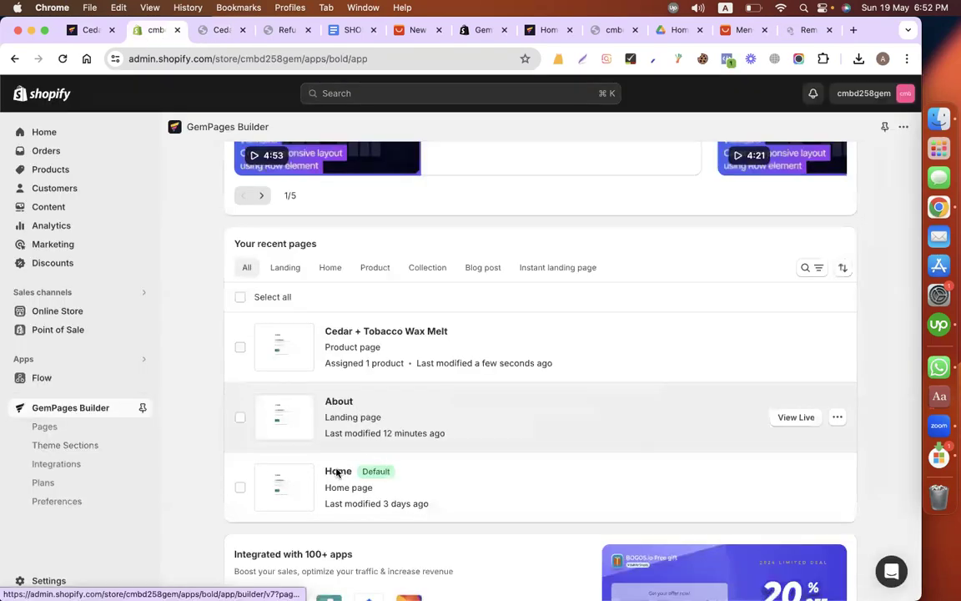
click(337, 473)
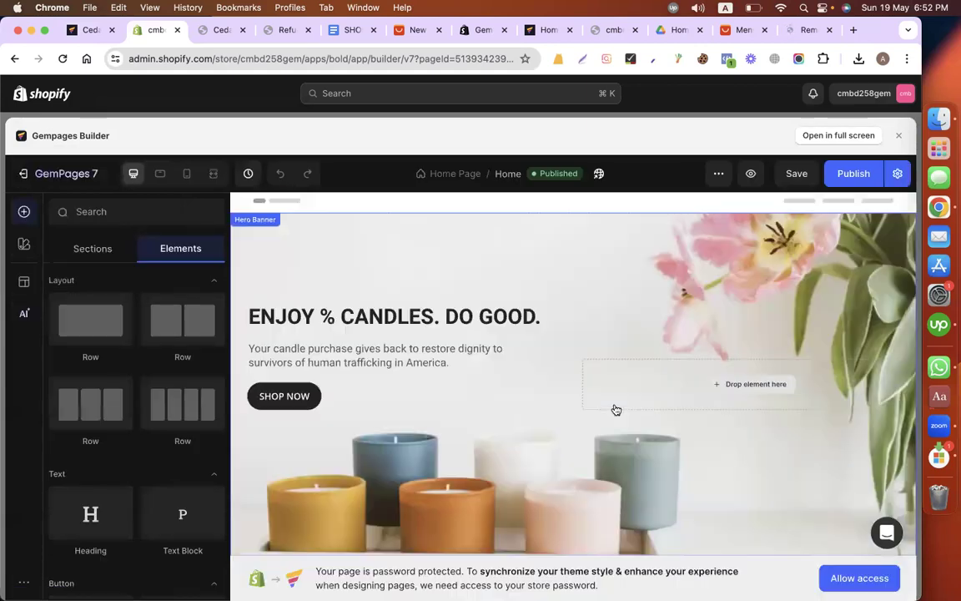
Step: Add the saved "main footer" theme section below the last section of the Home page and publish the page
scroll(616, 408, down, 20)
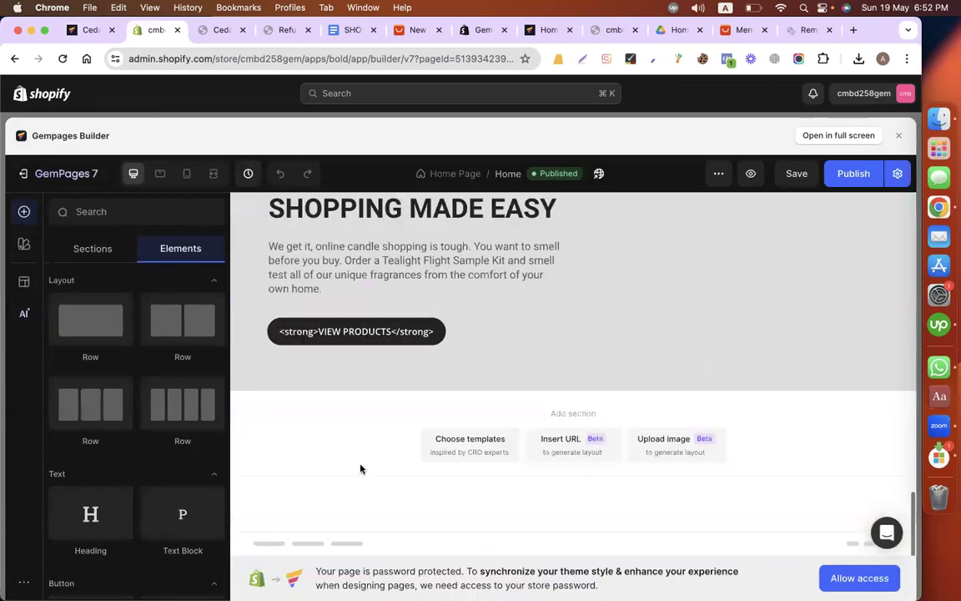
click(479, 479)
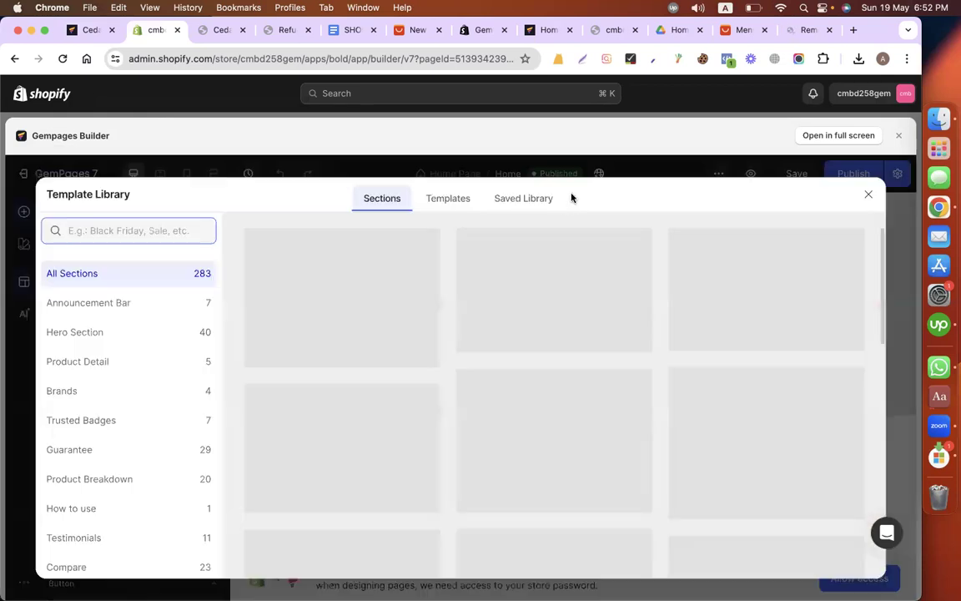
click(515, 198)
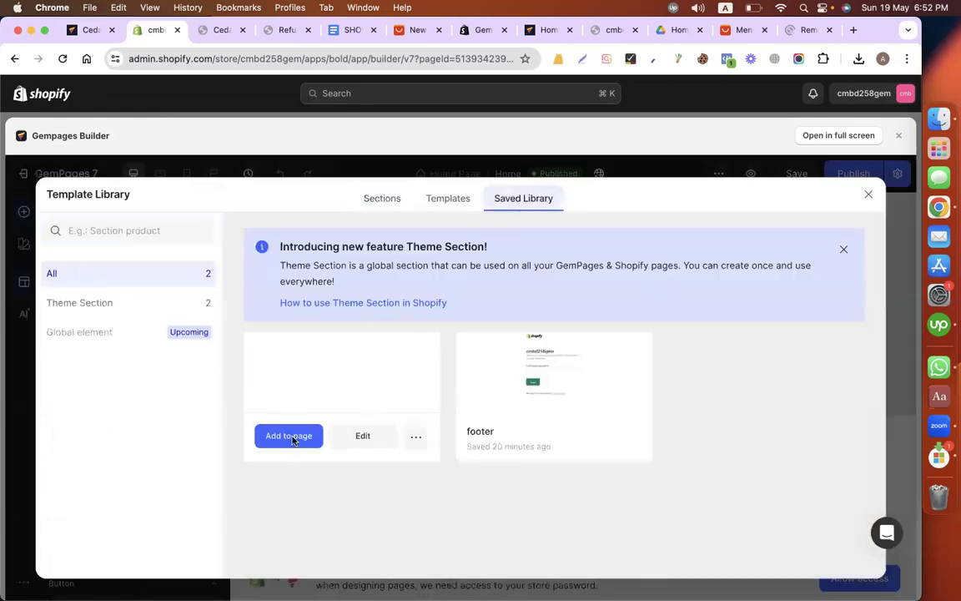
click(292, 435)
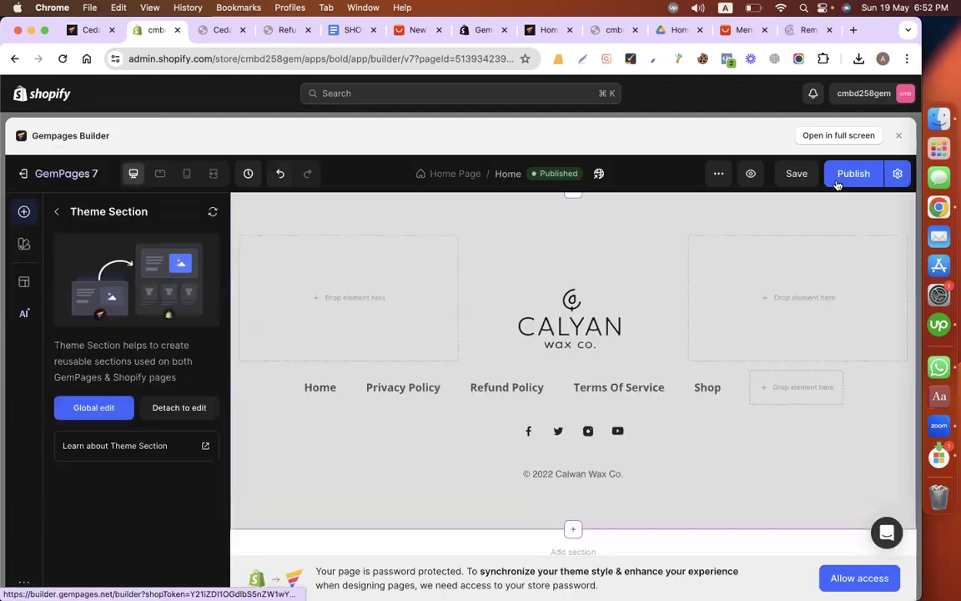
click(839, 178)
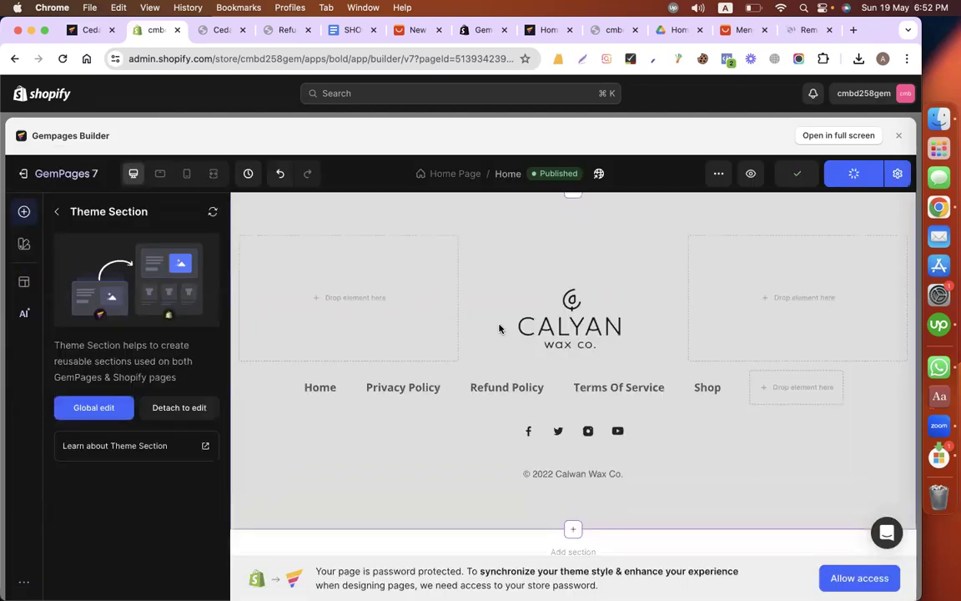
Step: In the browser tab holding the product page editor, return to the GemPages dashboard and open the About landing page for editing
click(90, 30)
click(63, 58)
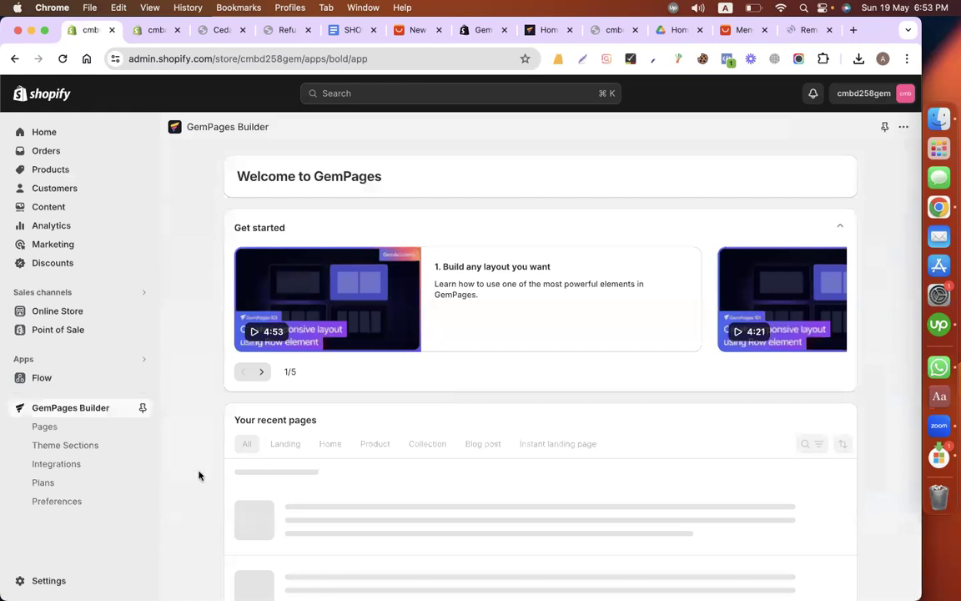
scroll(384, 392, down, 5)
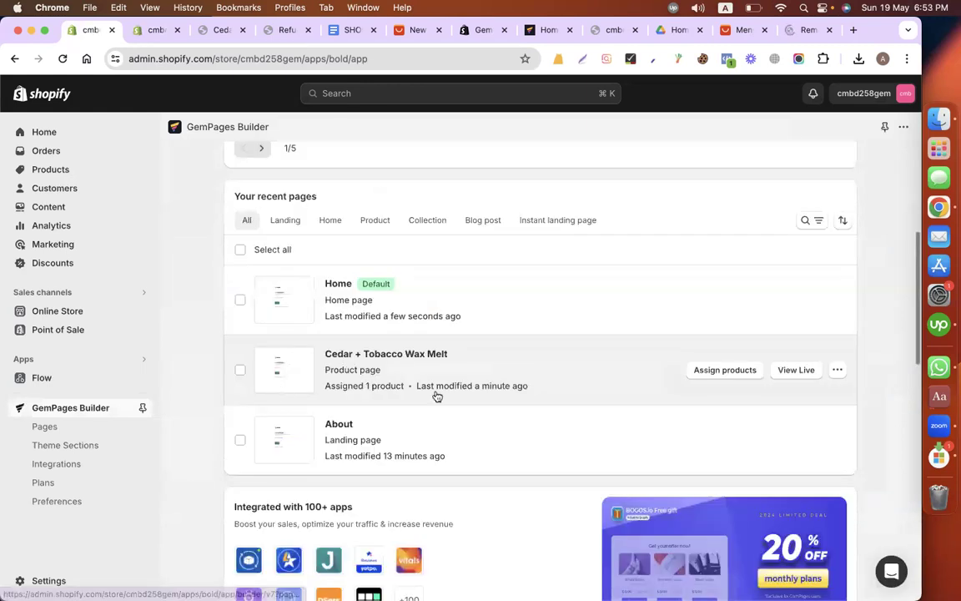
click(384, 424)
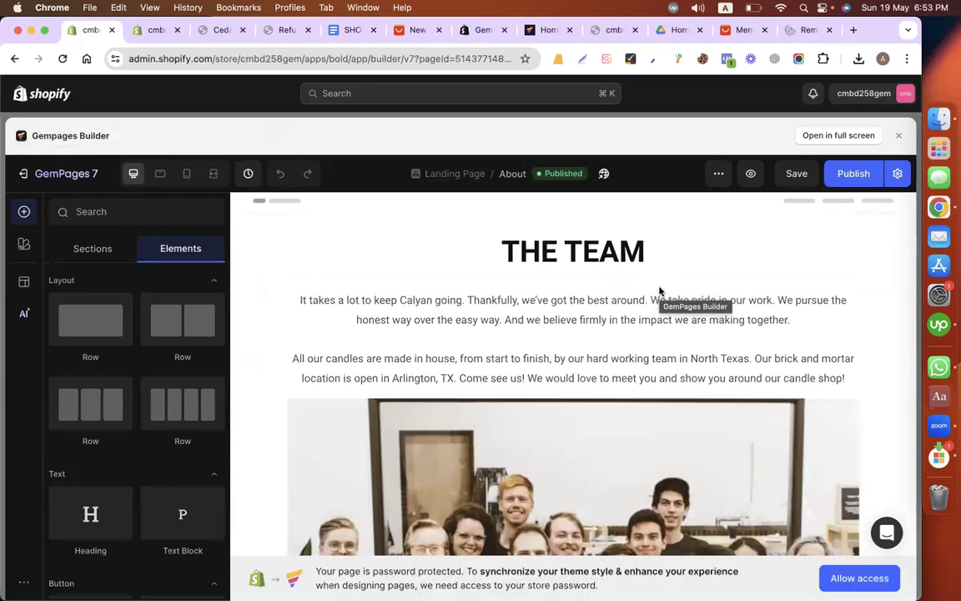
Step: Add the saved "main footer" theme section below the team photo on the About page and publish the page
scroll(659, 291, down, 10)
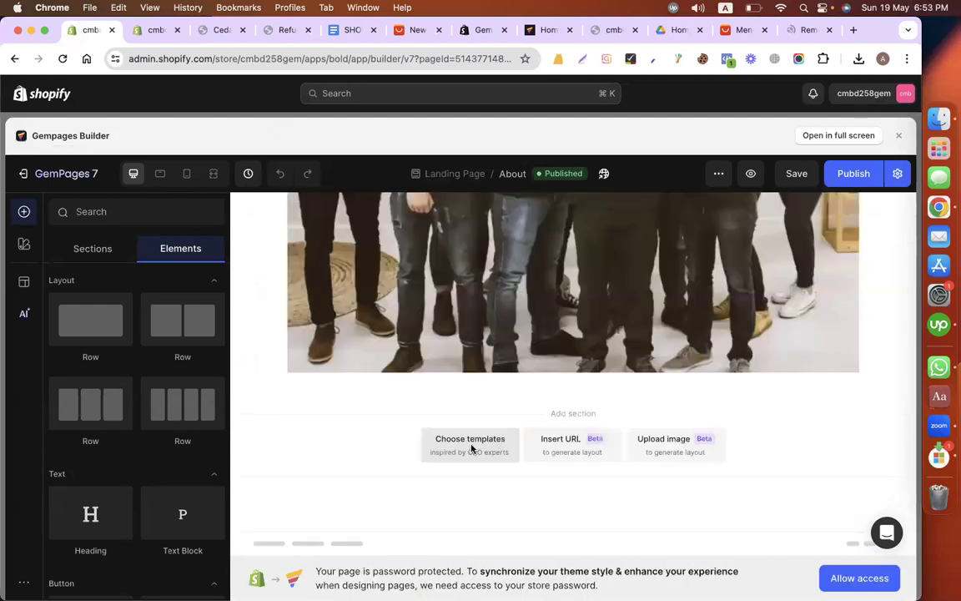
click(471, 449)
click(515, 207)
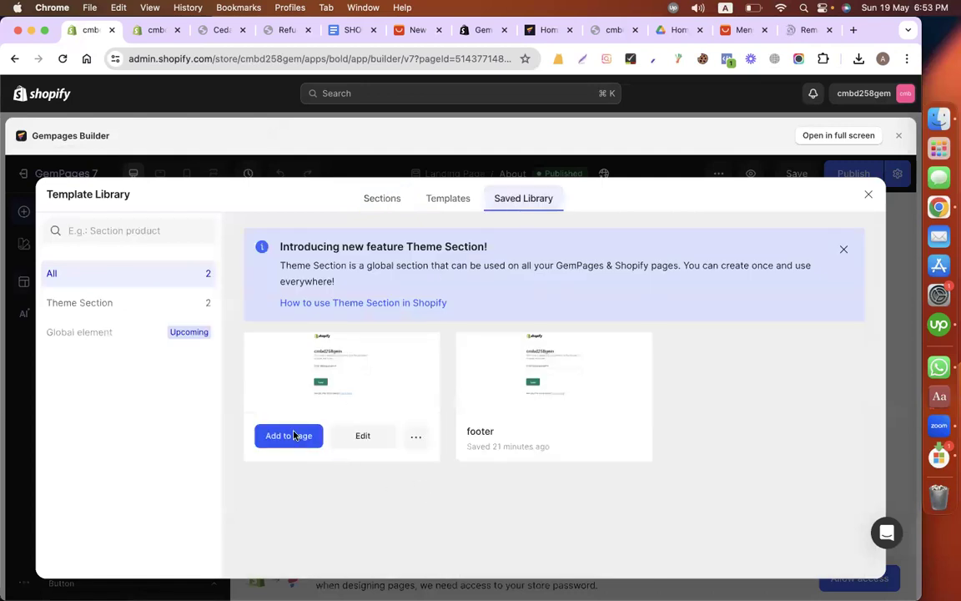
click(599, 455)
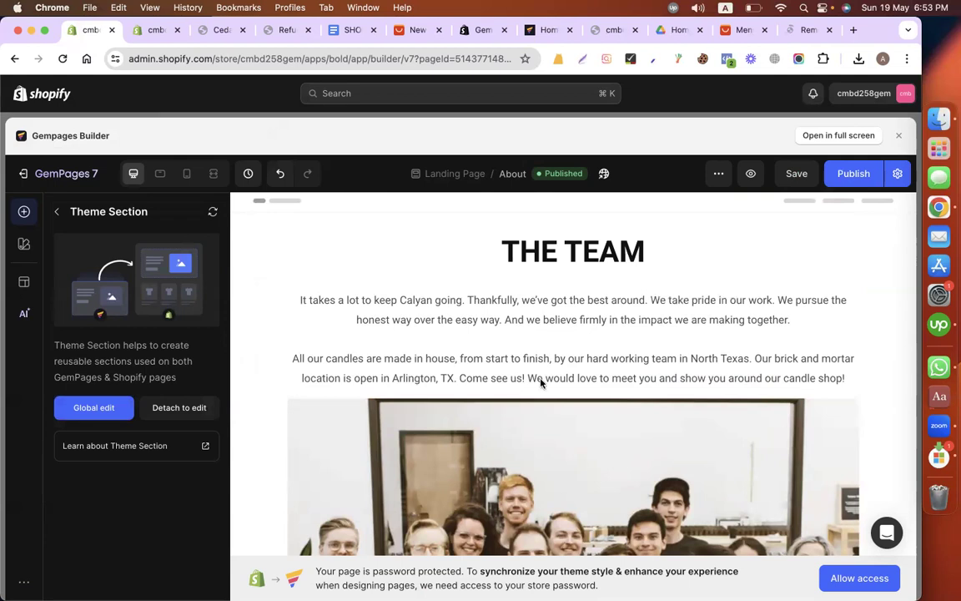
Step: Check the live product page's header, search the Home page editor's elements for "header", and clear the search
click(215, 31)
scroll(348, 217, up, 20)
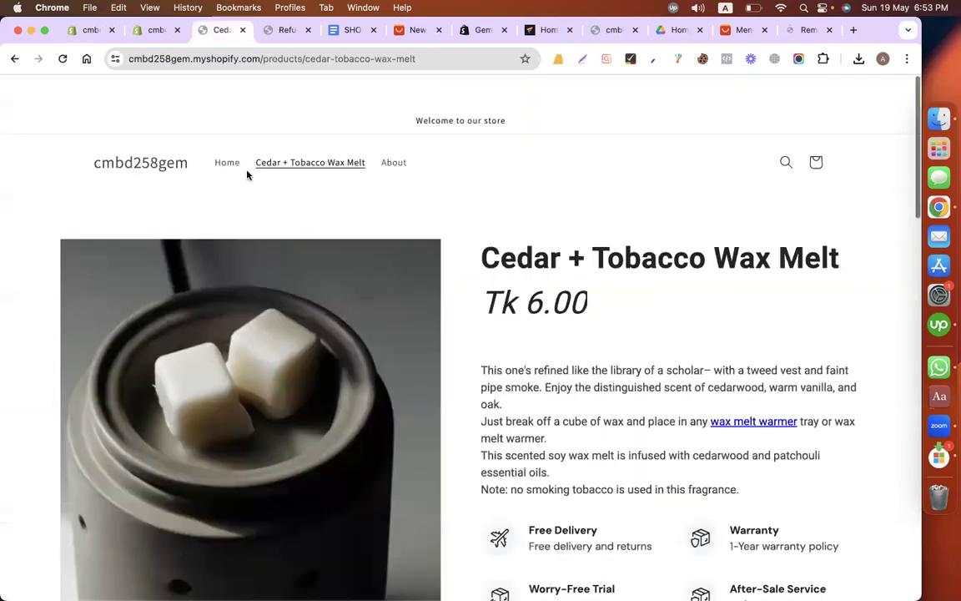
click(147, 31)
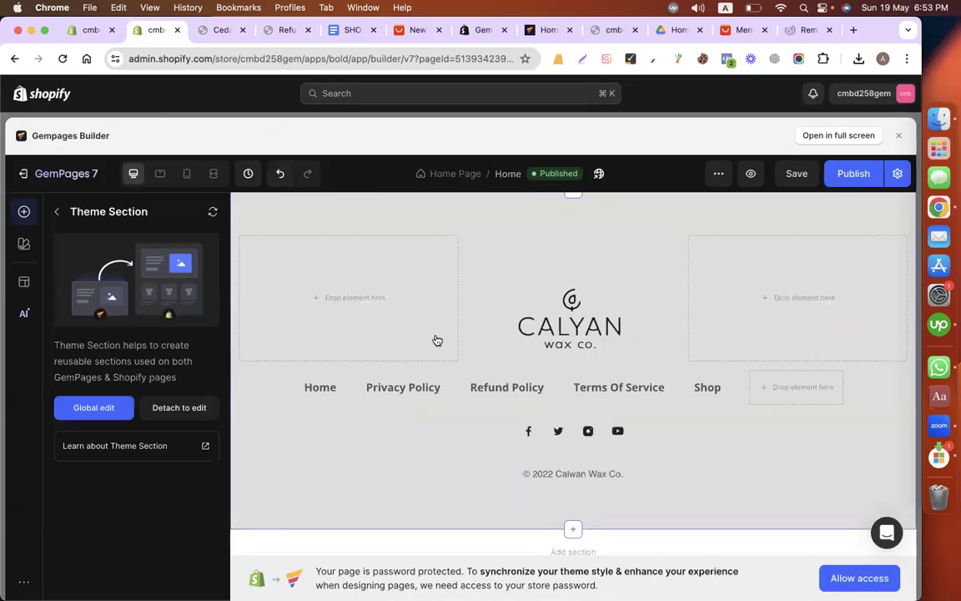
scroll(437, 340, up, 5)
scroll(435, 340, up, 5)
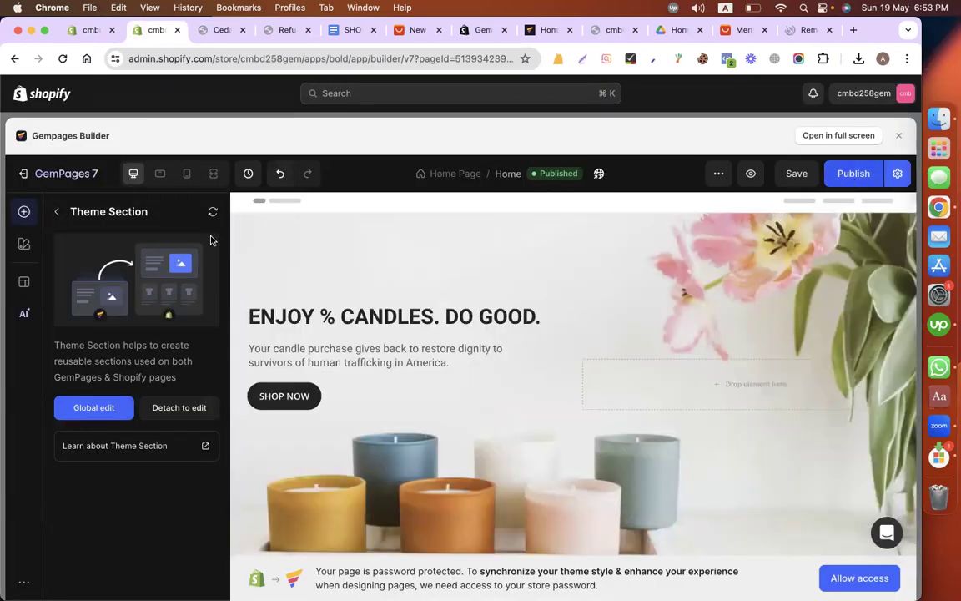
click(56, 211)
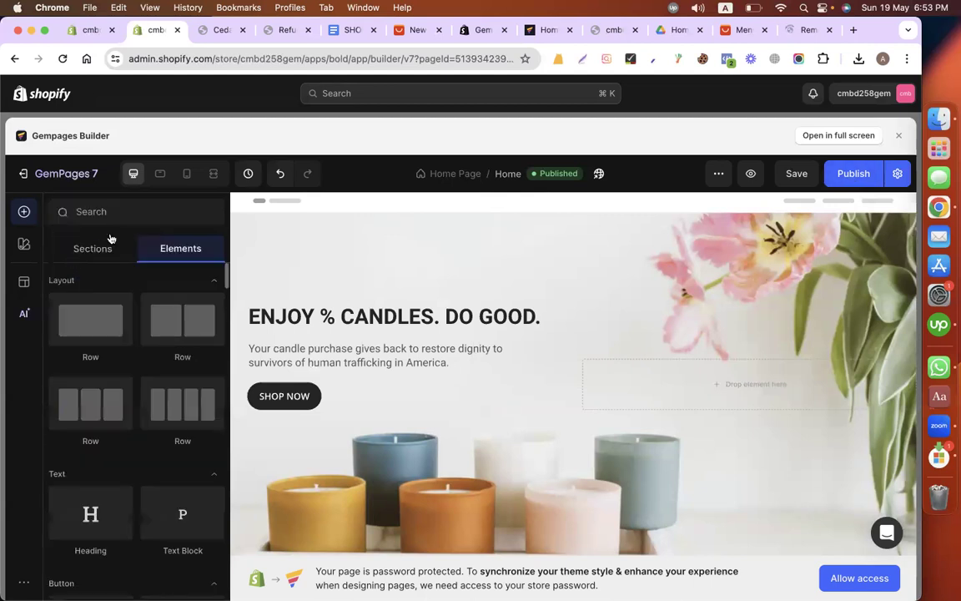
click(107, 212)
text(header)
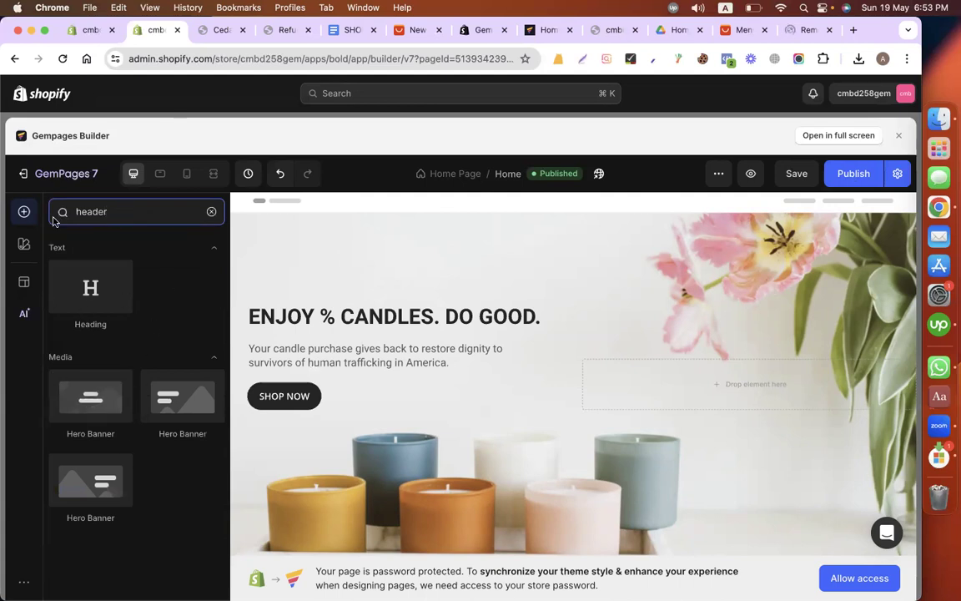
click(211, 211)
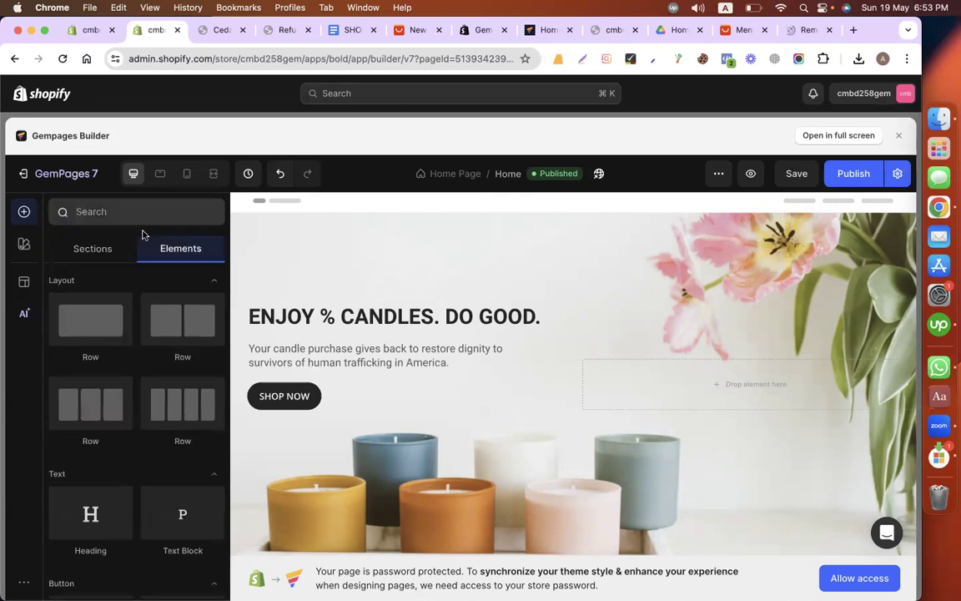
Step: Search the ready-made sections for "header" and clear the search
click(86, 249)
click(125, 212)
text(h)
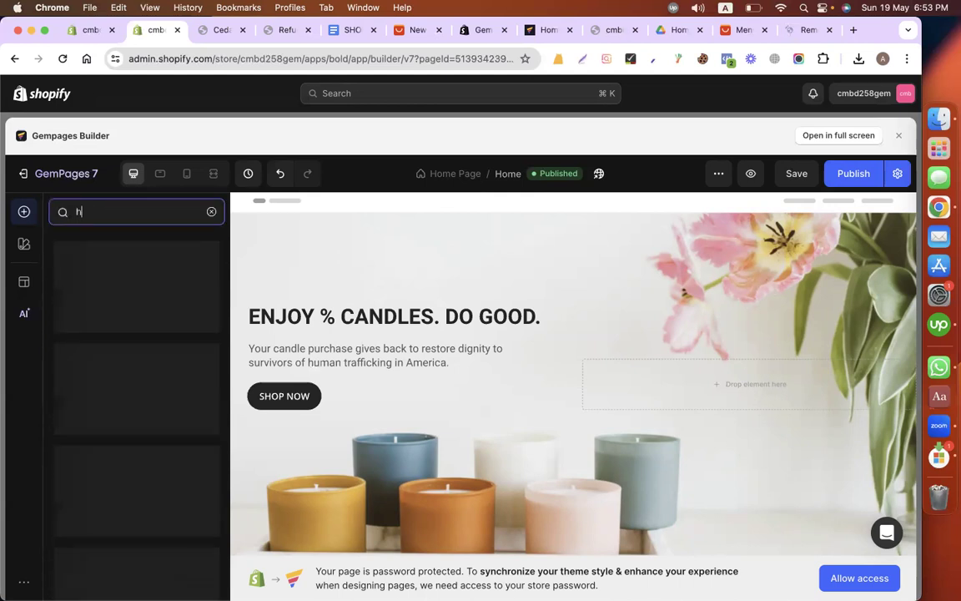
text(eader)
key(BackSpace)
click(212, 212)
Step: Look through the section categories down to Custom Footer for a header section, and return to the Home page canvas
mouse_move(139, 360)
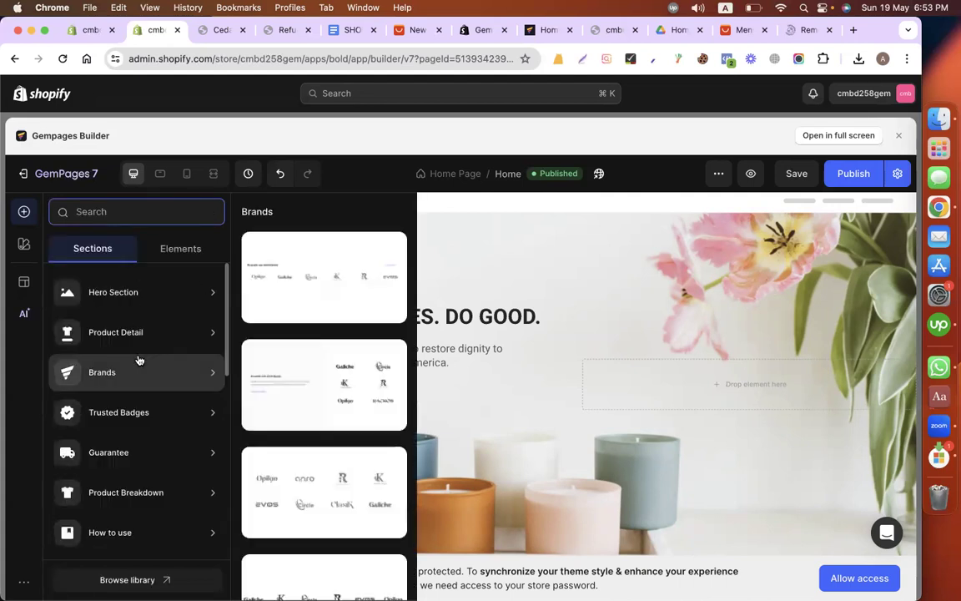
mouse_move(129, 421)
scroll(129, 424, down, 3)
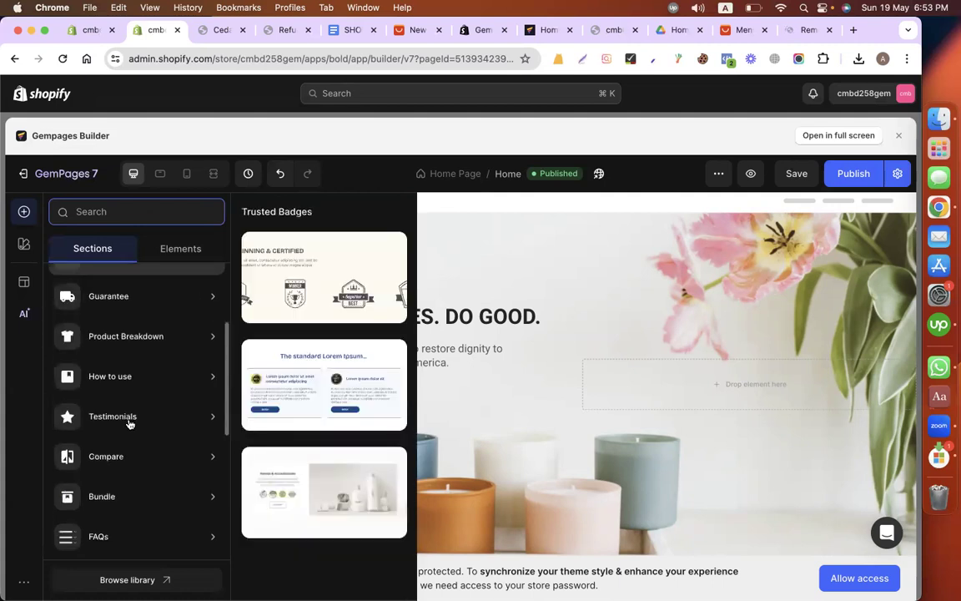
scroll(130, 424, down, 4)
scroll(130, 424, down, 1)
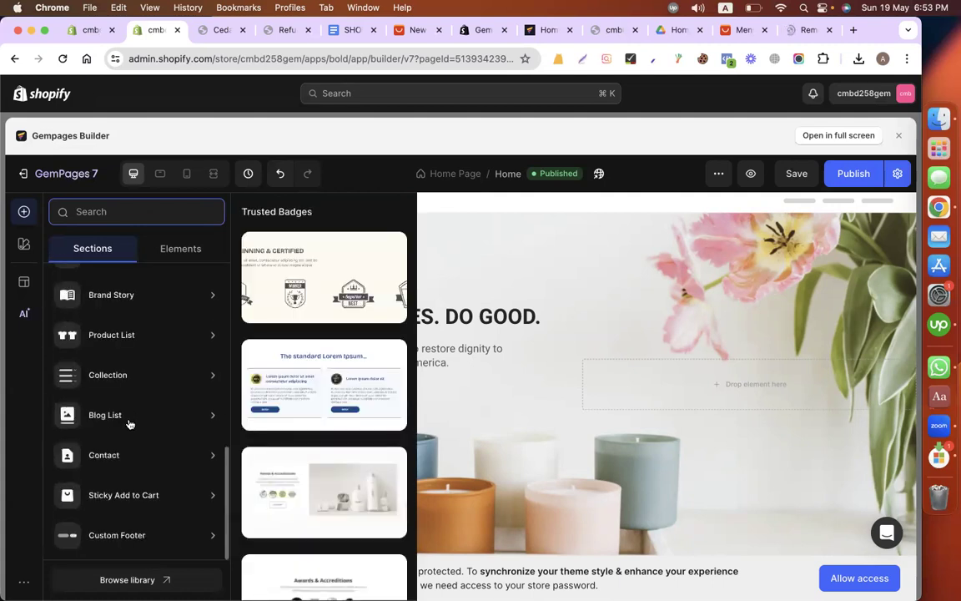
mouse_move(141, 538)
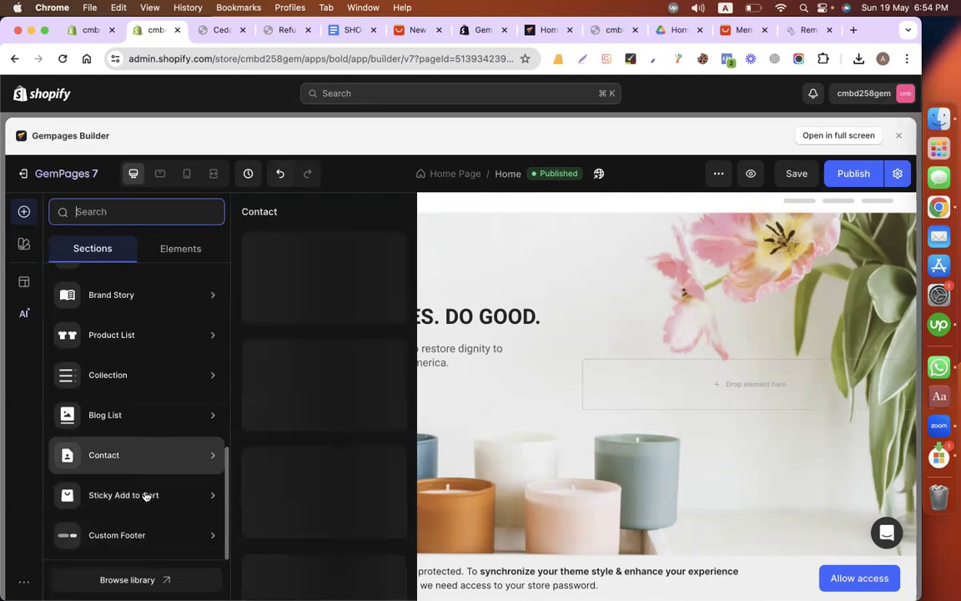
scroll(136, 382, up, 6)
click(489, 272)
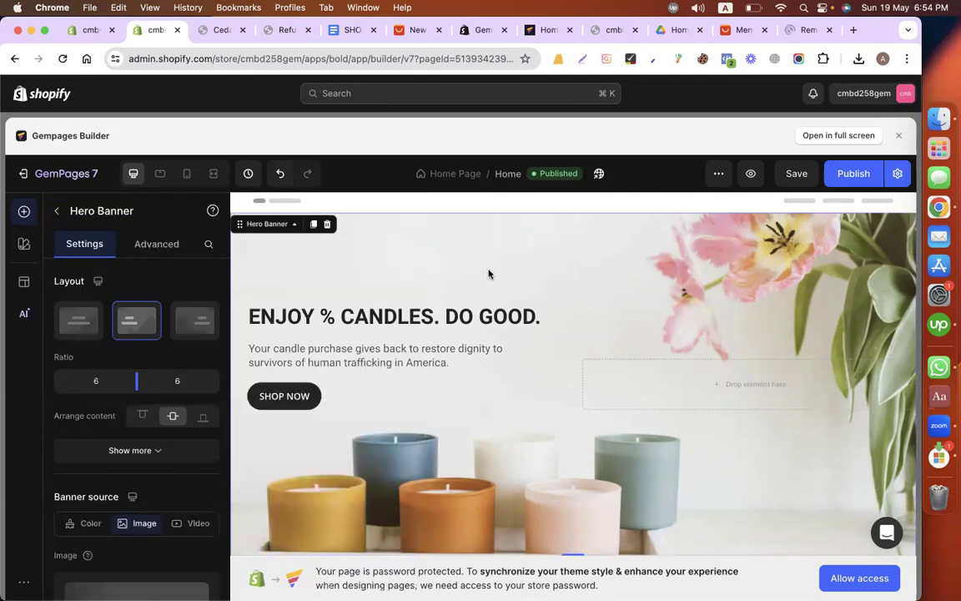
Step: Close the About page editor to return to the GemPages dashboard
key(ctrl+shift+Tab)
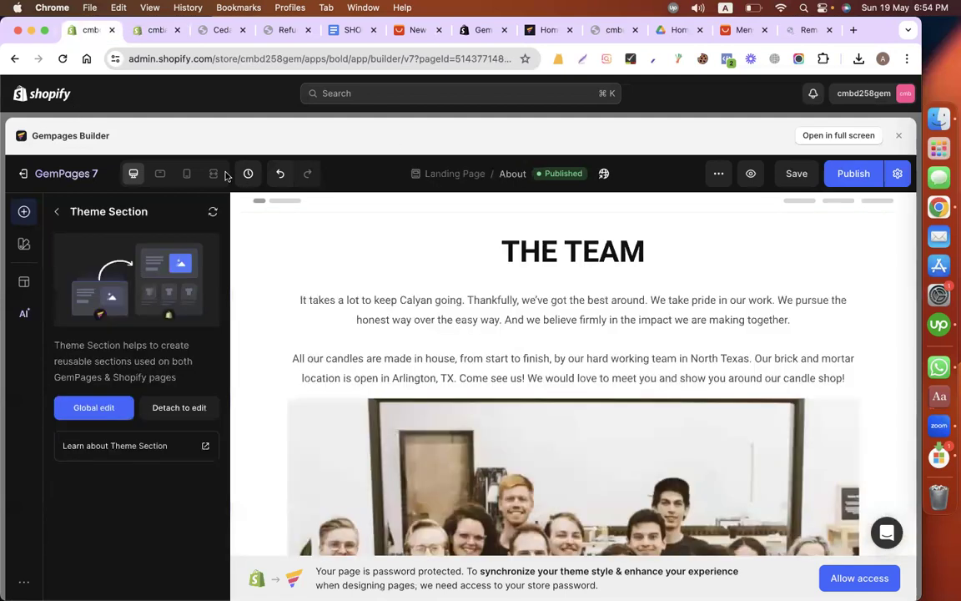
click(900, 137)
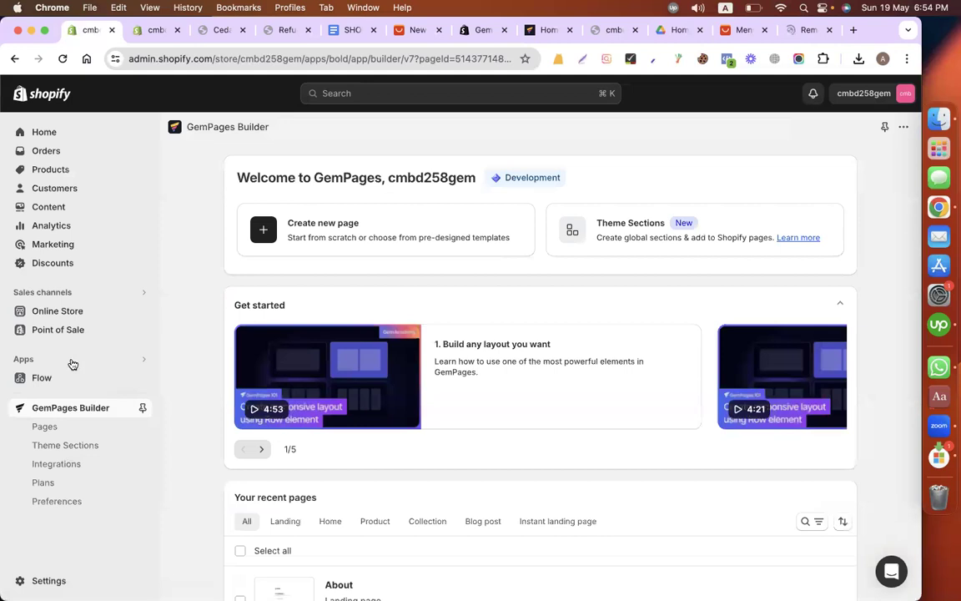
Step: Open the live Dawn theme in the Shopify theme editor and inspect the footer area of the Home page
click(92, 311)
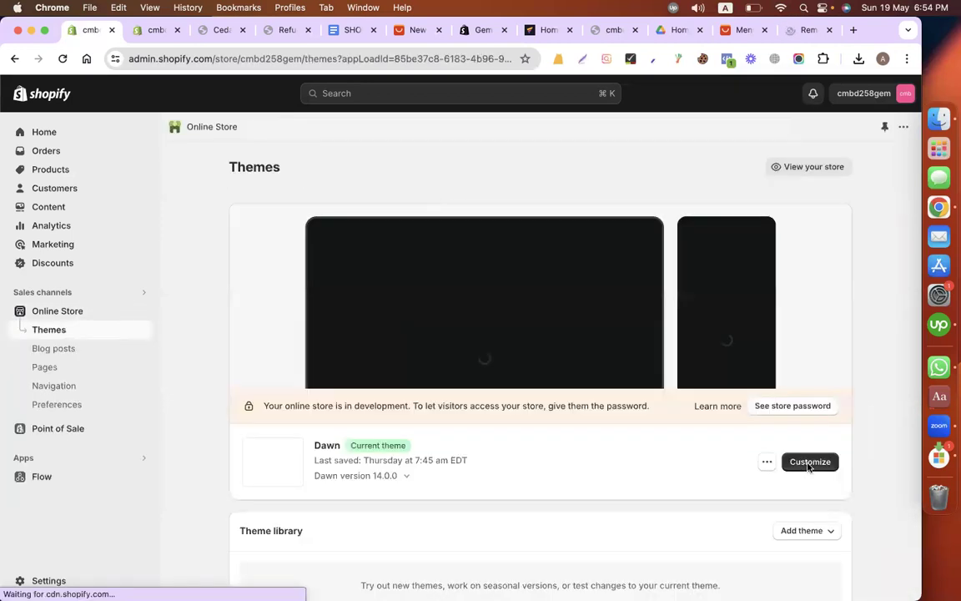
click(807, 464)
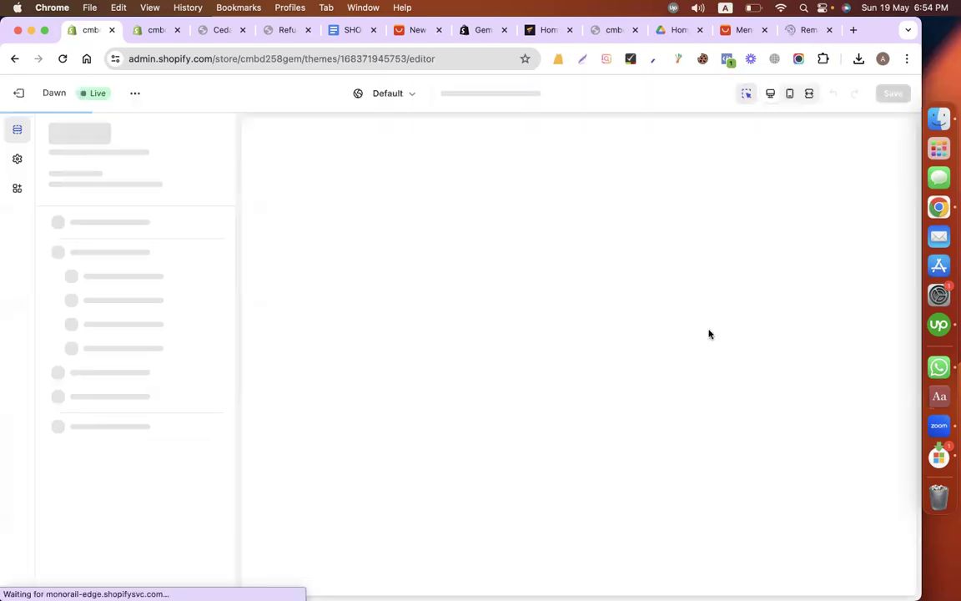
scroll(709, 334, down, 10)
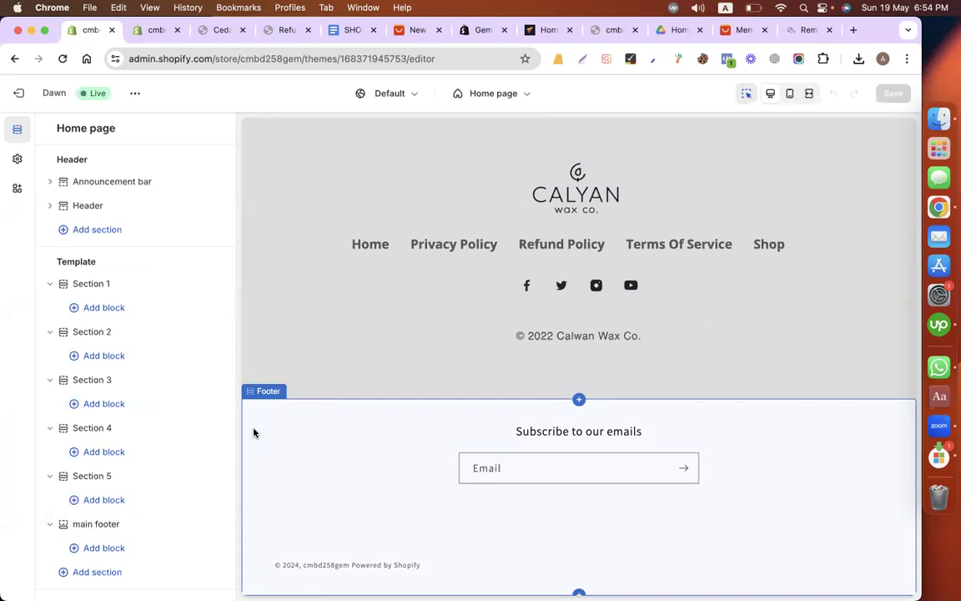
Step: Turn off the Shopify theme footer in the Home page's GemPages publish settings and apply the change
click(155, 30)
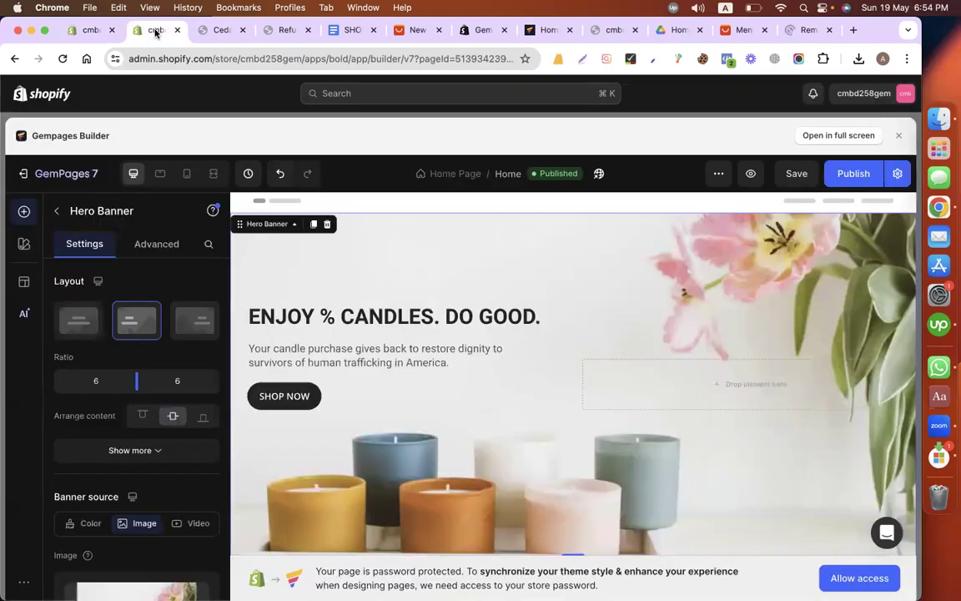
click(898, 177)
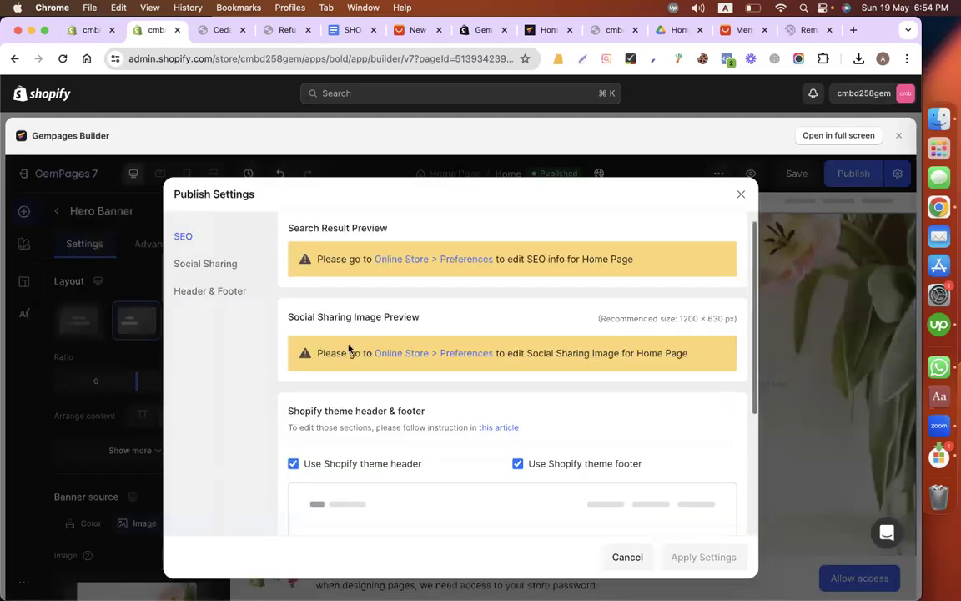
scroll(342, 347, down, 3)
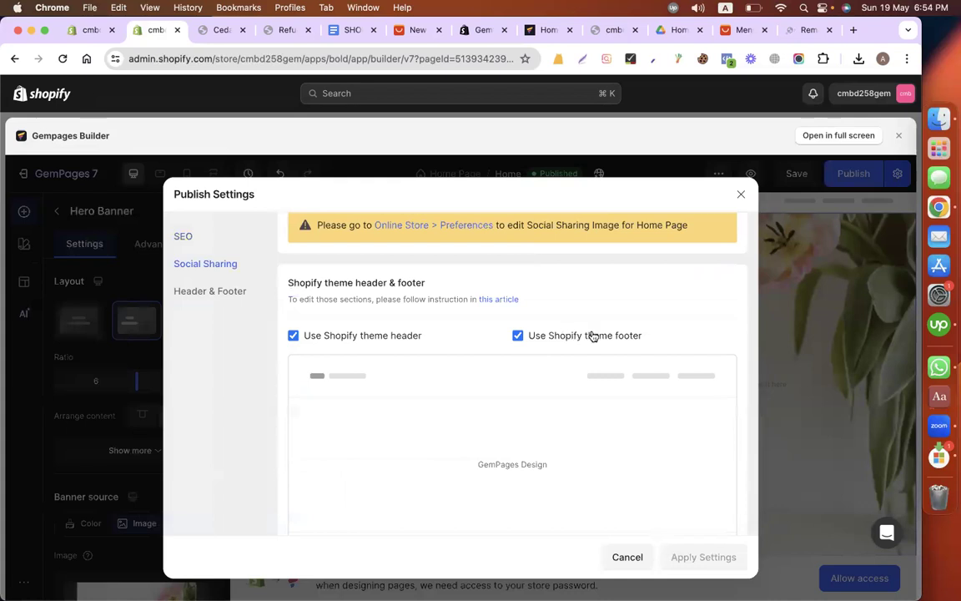
click(518, 335)
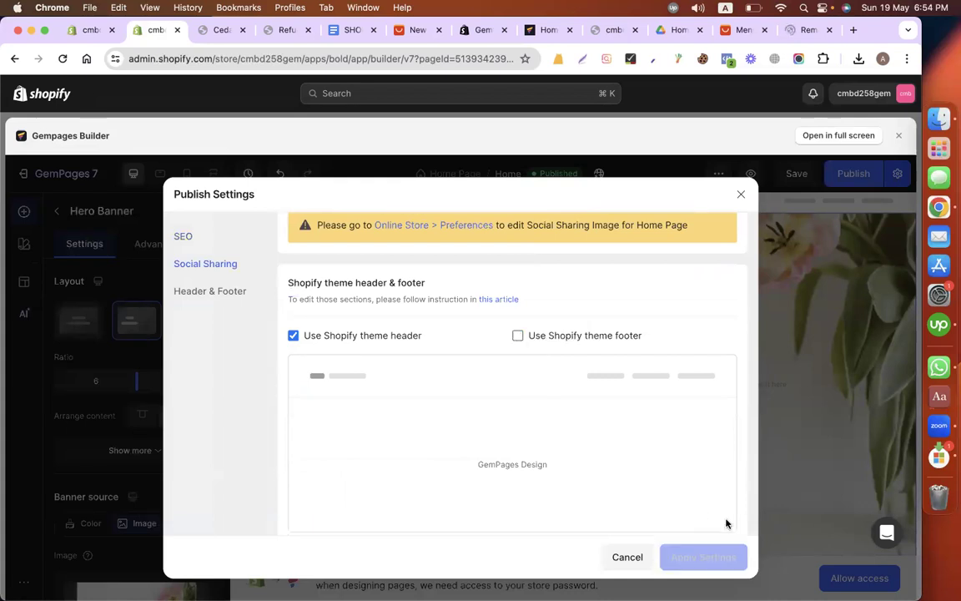
click(700, 558)
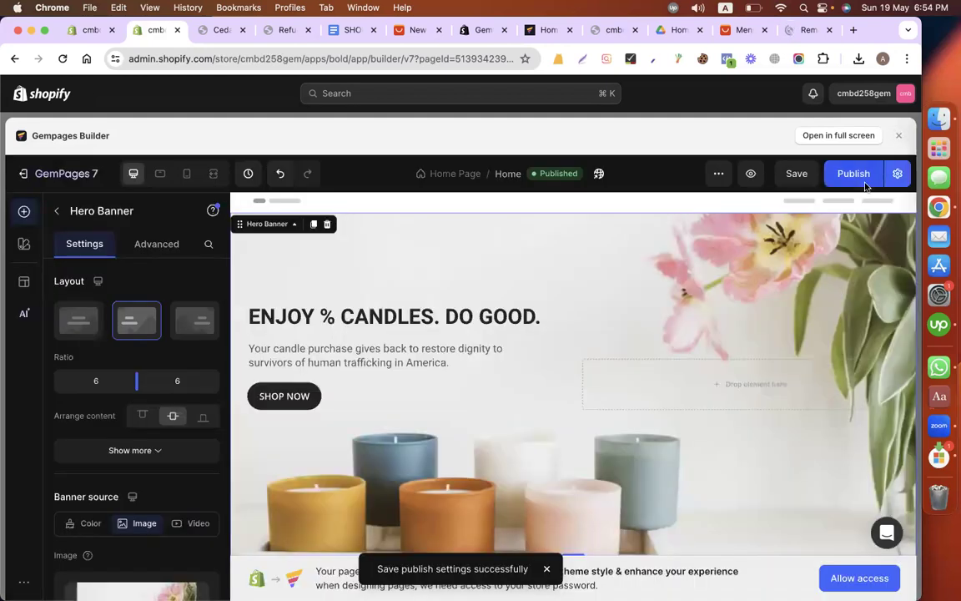
Step: Check the live Cedar + Tobacco Wax Melt product page, and return to the Home page editor
click(215, 30)
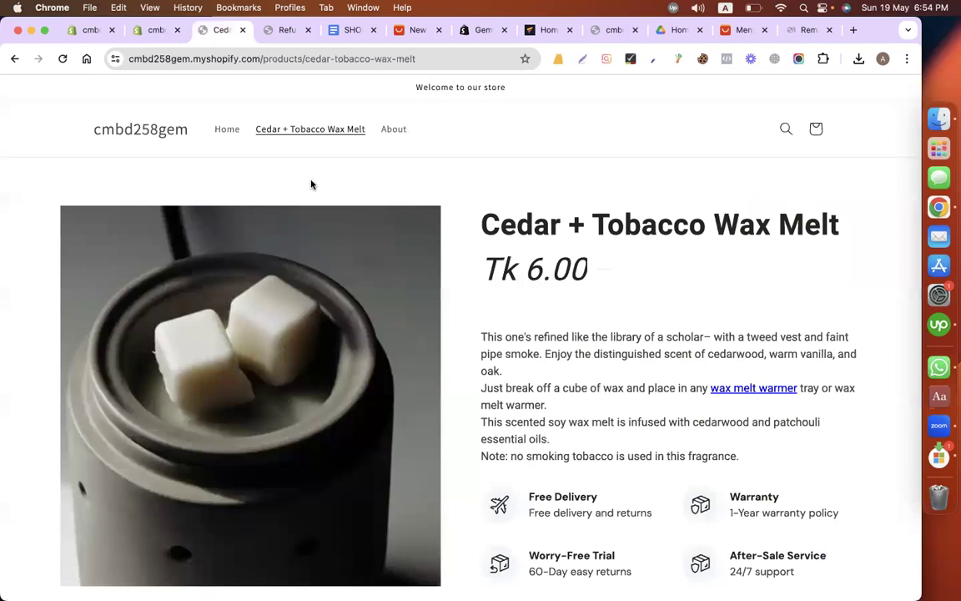
scroll(384, 262, down, 5)
click(125, 32)
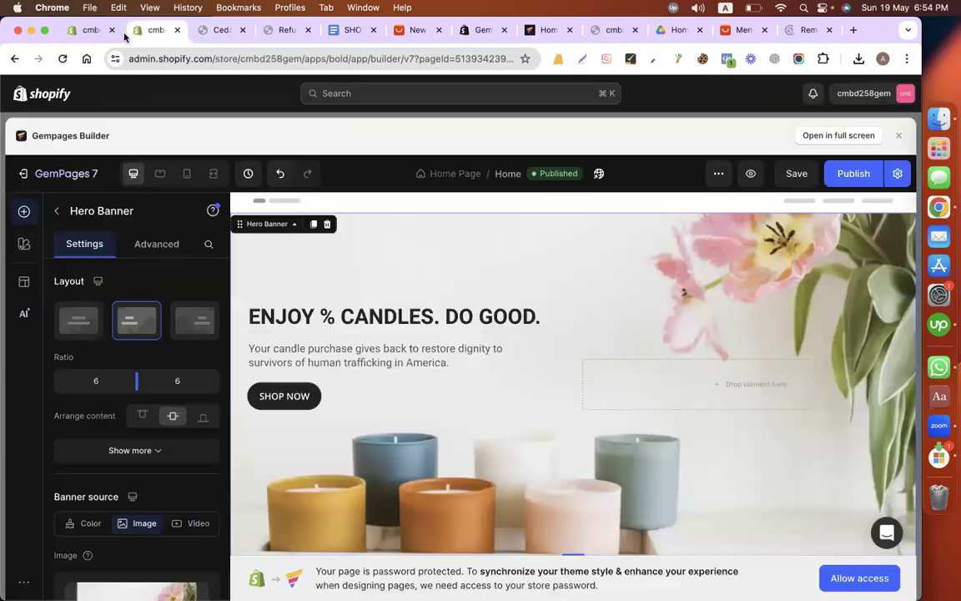
Step: Hide the default Footer section of the Dawn theme in the theme editor and check the Home page preview
click(88, 31)
scroll(109, 451, down, 2)
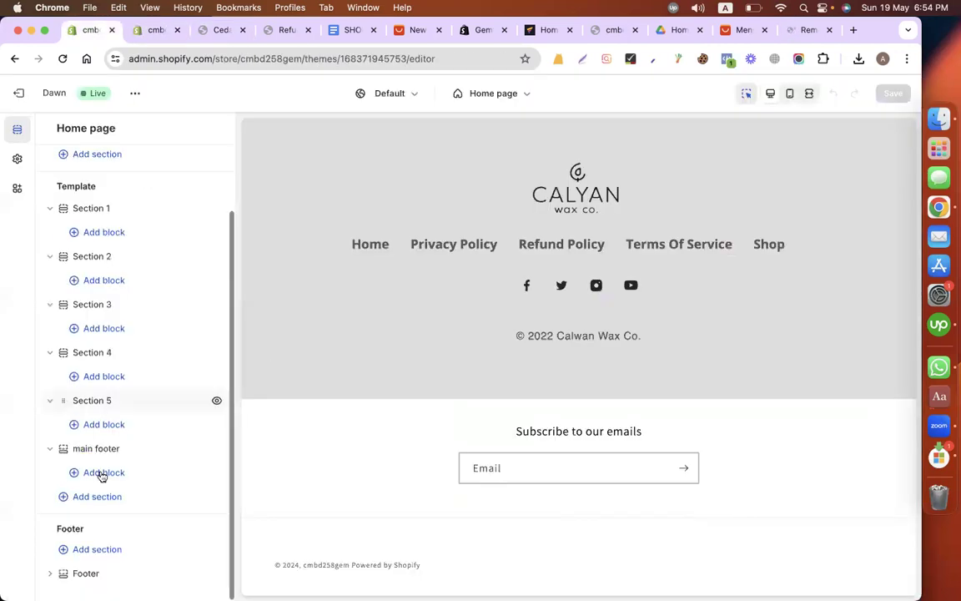
click(86, 573)
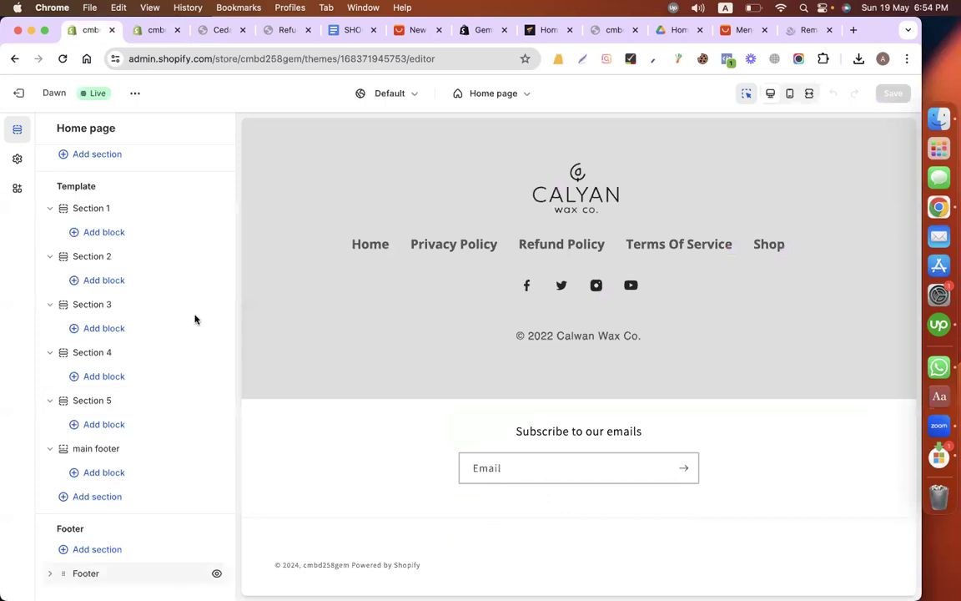
click(49, 130)
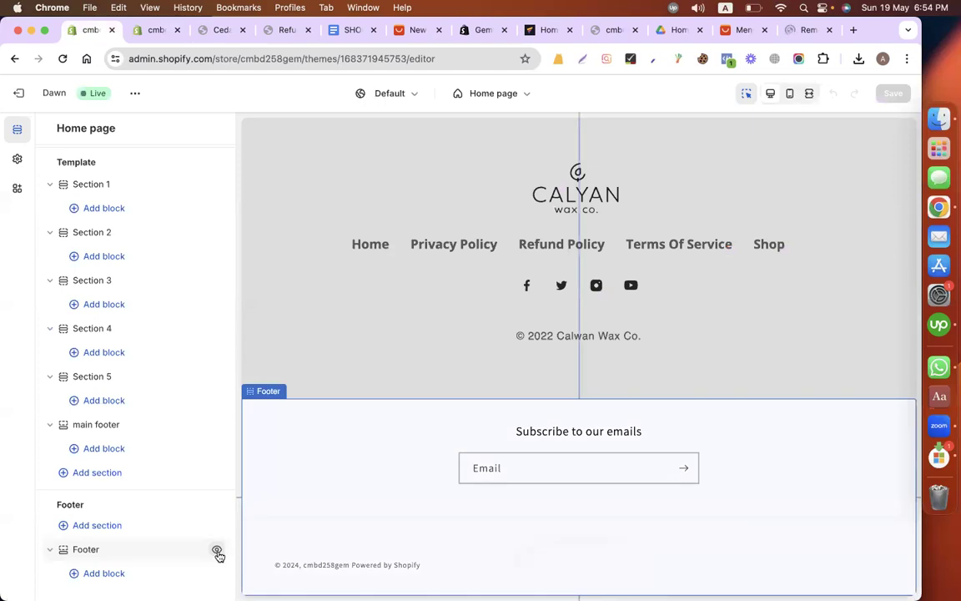
click(217, 552)
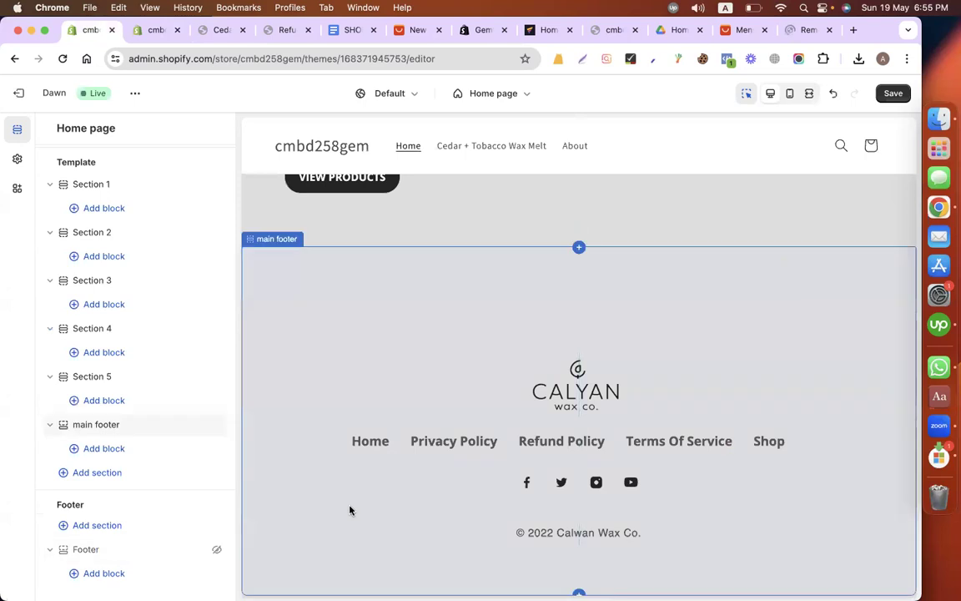
scroll(350, 510, up, 5)
scroll(503, 352, down, 5)
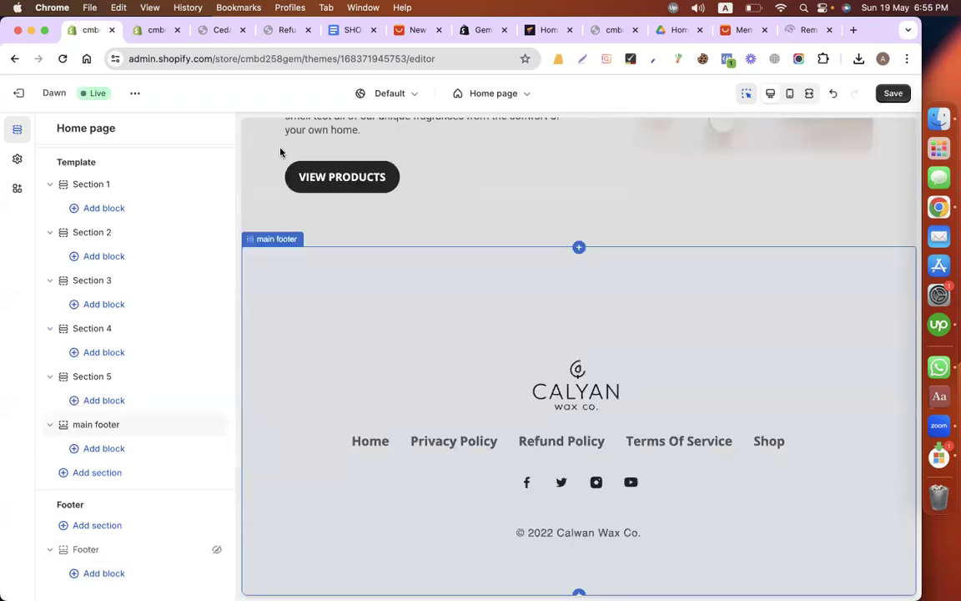
Step: Review the theme header and footer options in the Home page's publish settings and close them unchanged
click(155, 30)
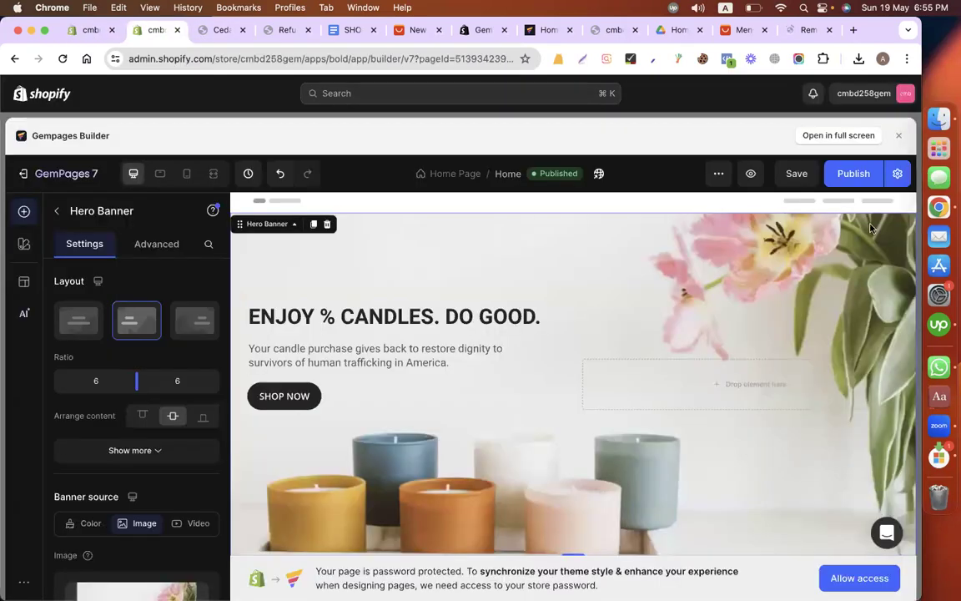
scroll(536, 472, down, 2)
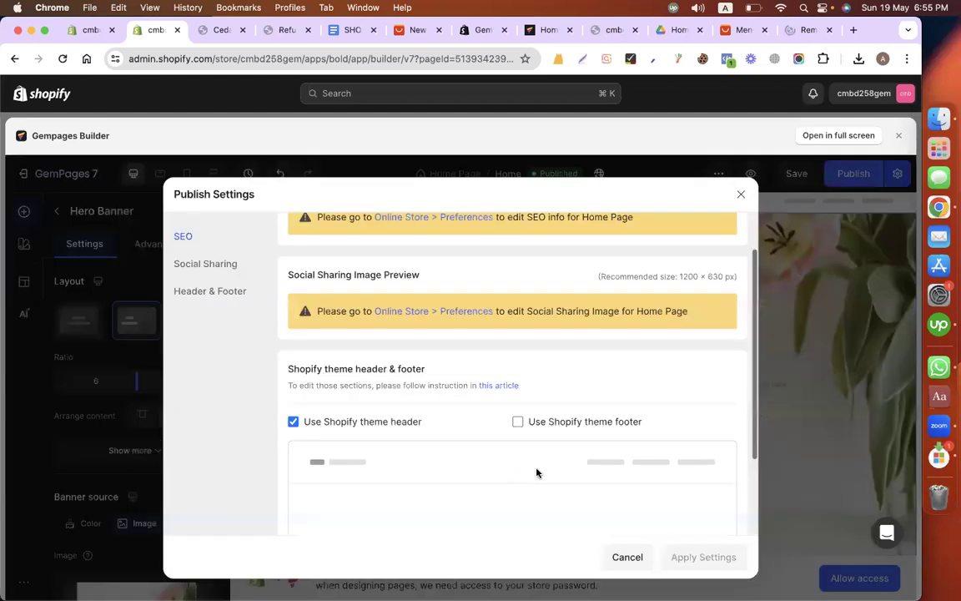
scroll(578, 409, down, 1)
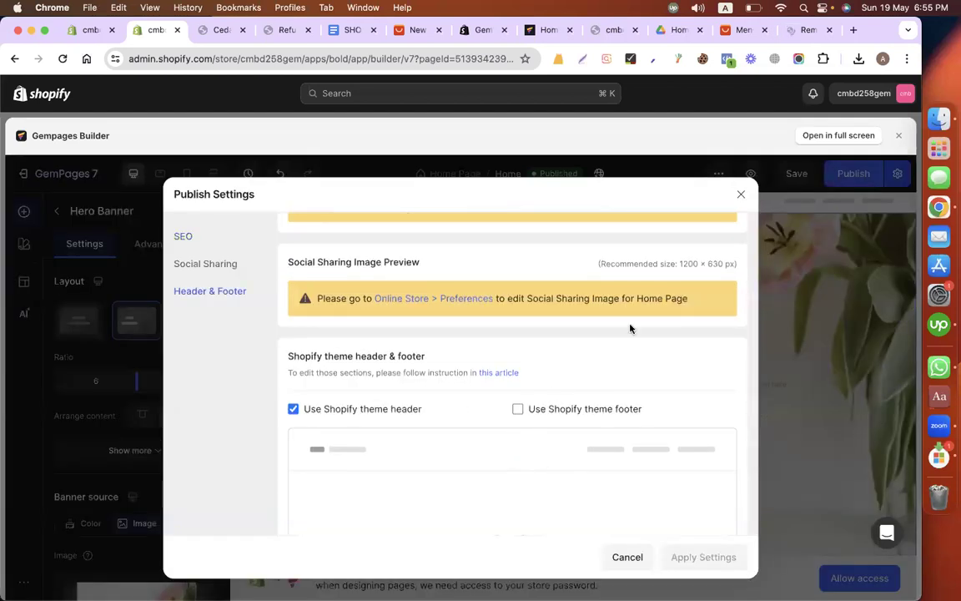
click(741, 194)
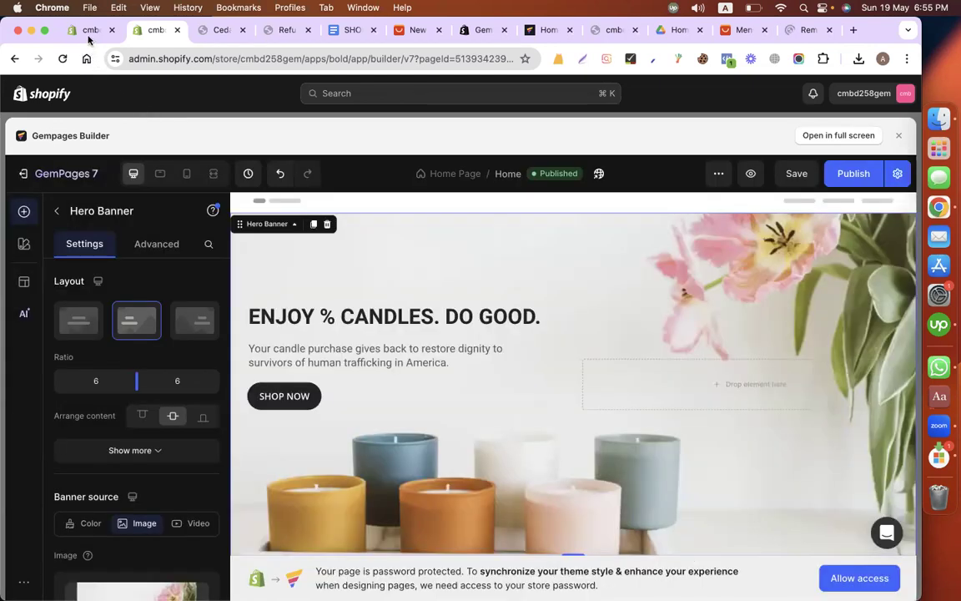
Step: Set the Calyan wax co. image from the store library as the logo in the Dawn theme settings
click(90, 30)
scroll(435, 332, up, 10)
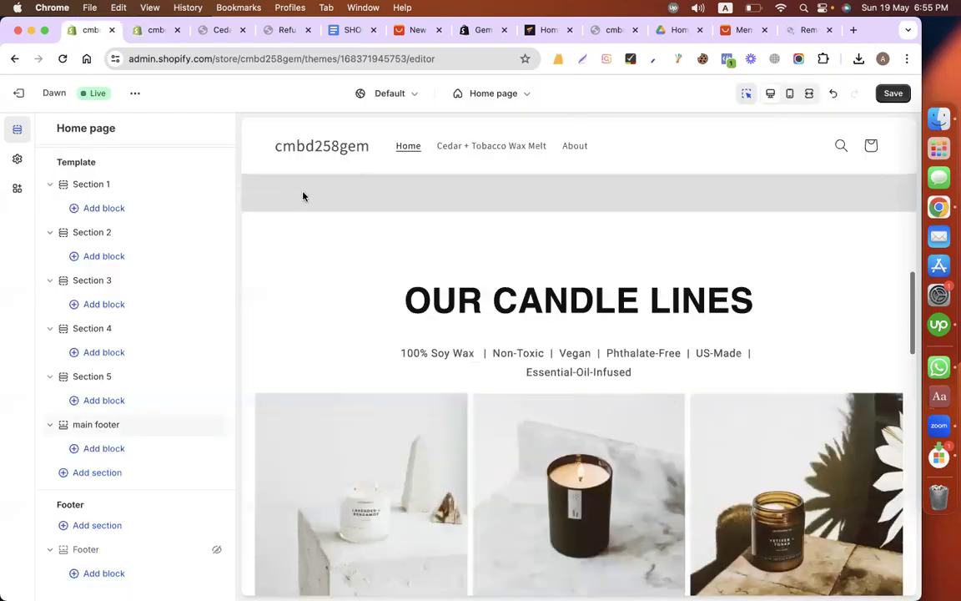
scroll(309, 183, up, 5)
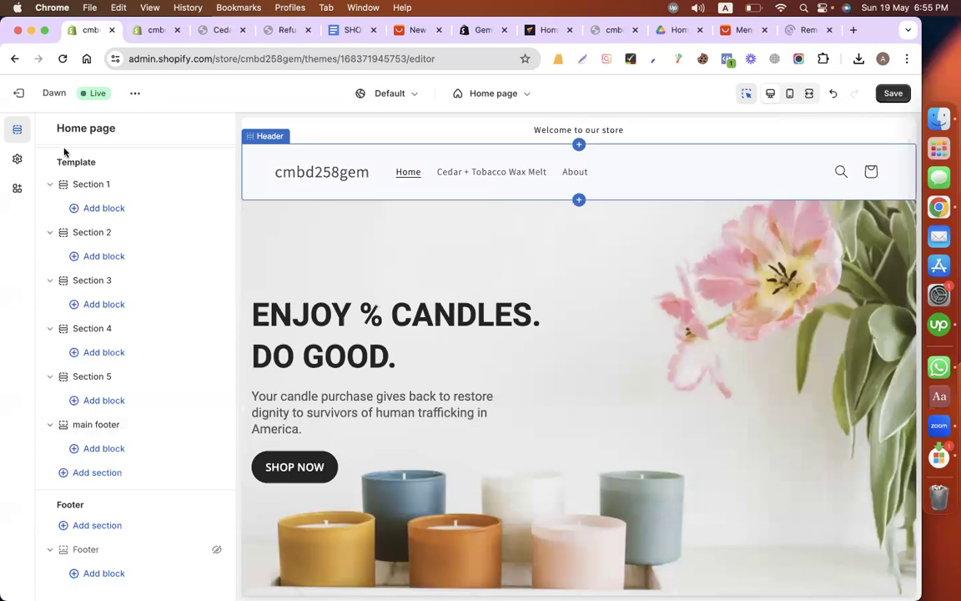
click(17, 158)
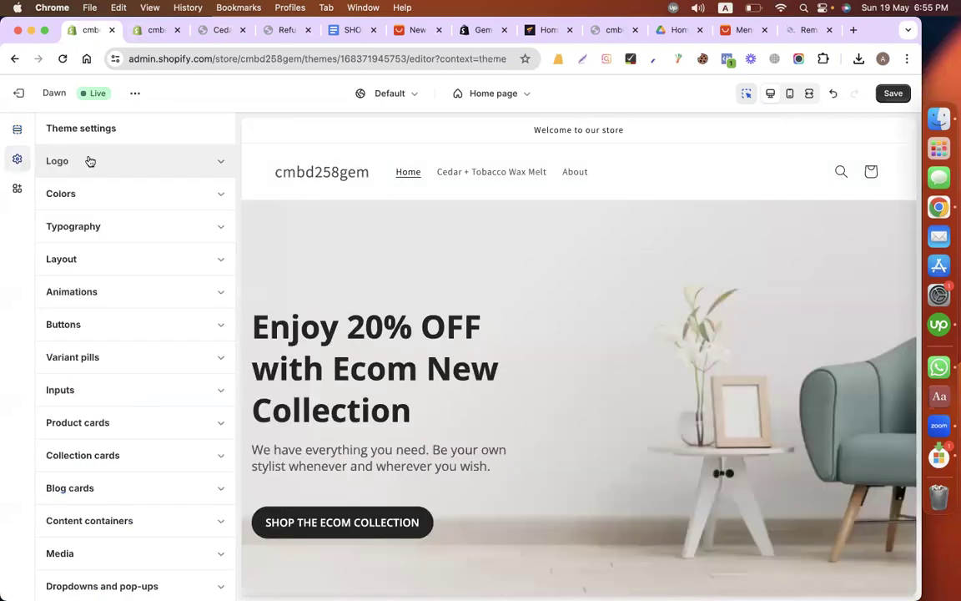
click(90, 161)
click(123, 223)
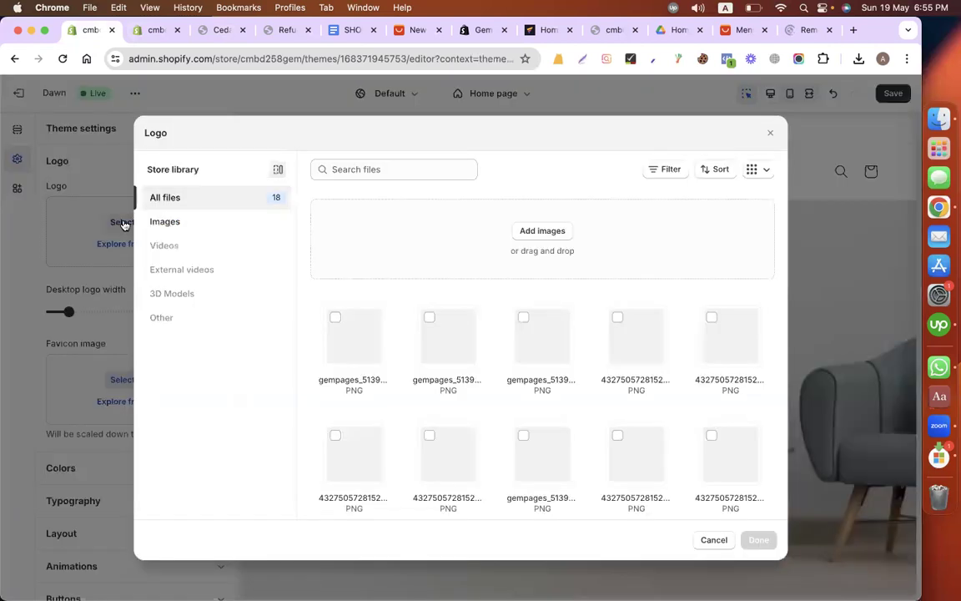
click(361, 356)
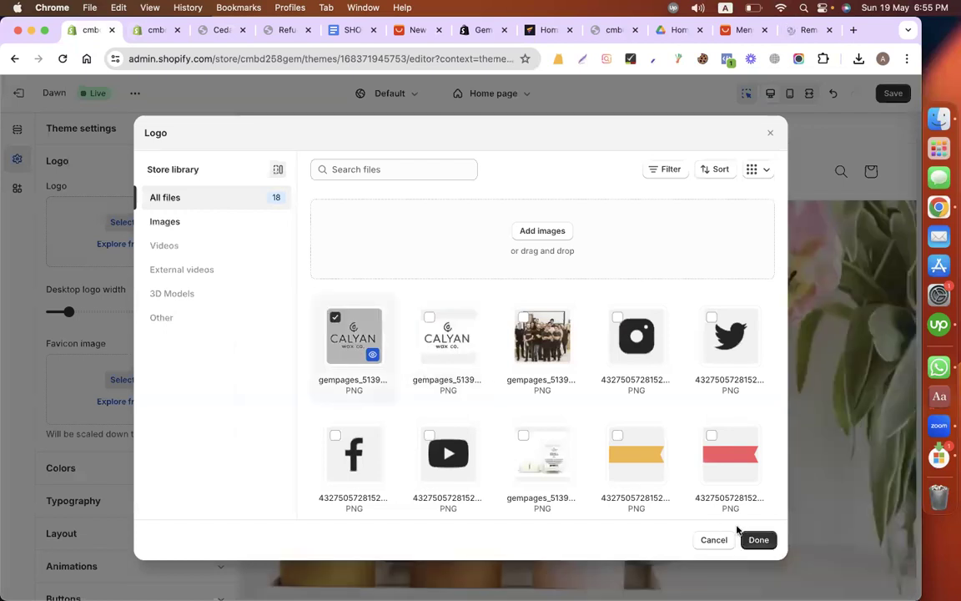
click(755, 539)
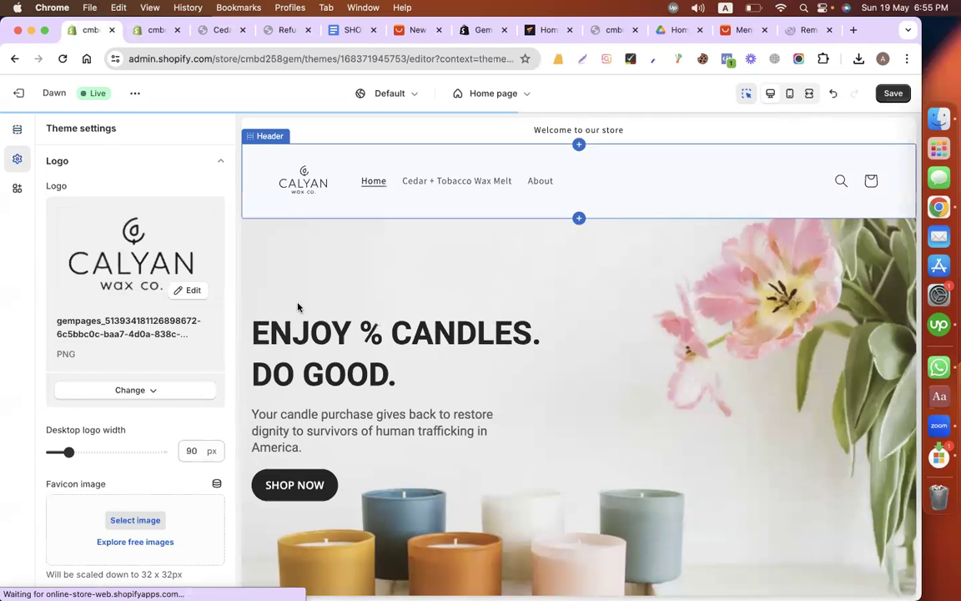
Step: Set the desktop logo width to 140 px, save the theme changes and check the Home page preview
click(90, 451)
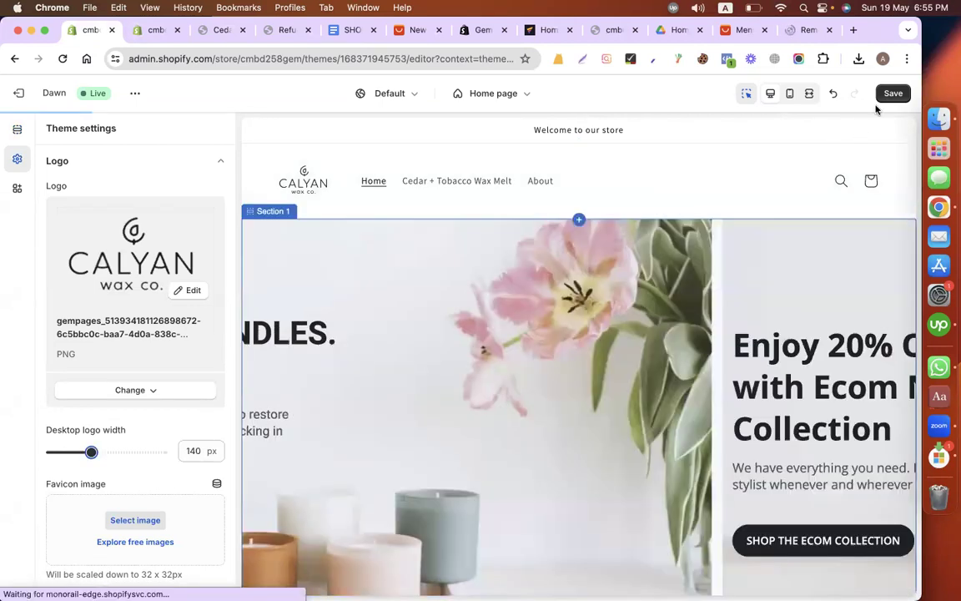
scroll(787, 327, down, 10)
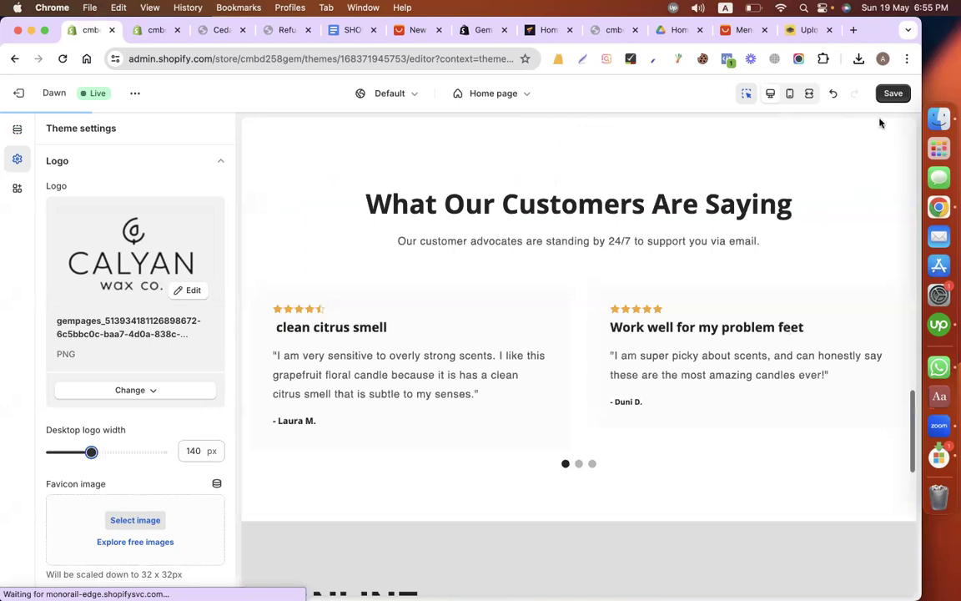
scroll(864, 133, down, 5)
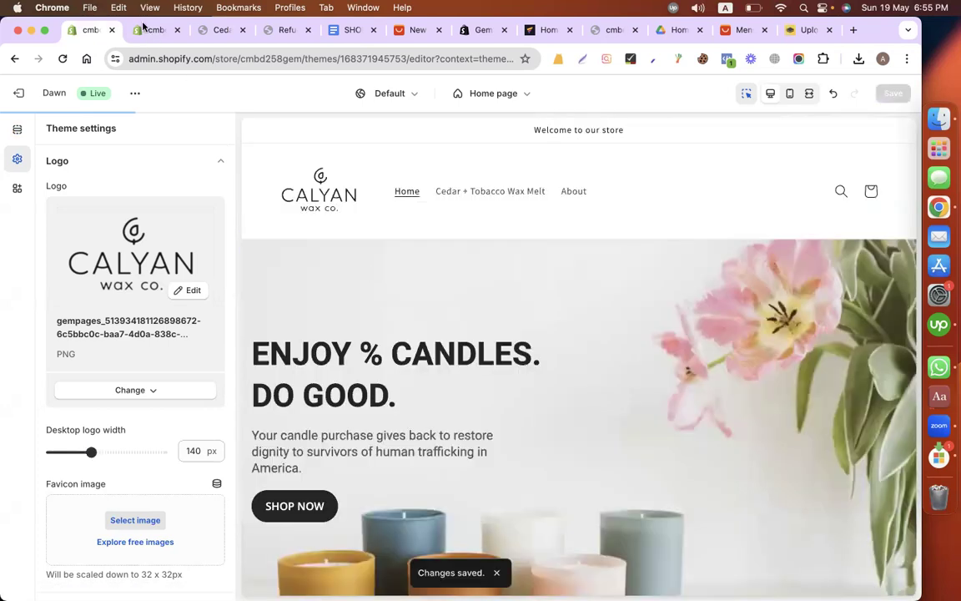
Step: Leave the Home page editor and read through the Google Docs store brief for the required features
click(133, 26)
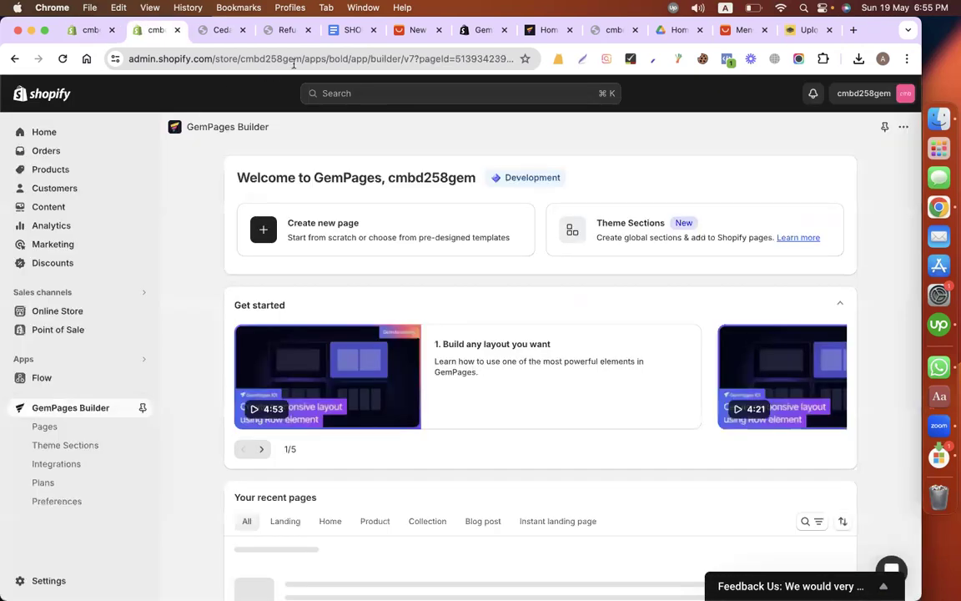
click(344, 34)
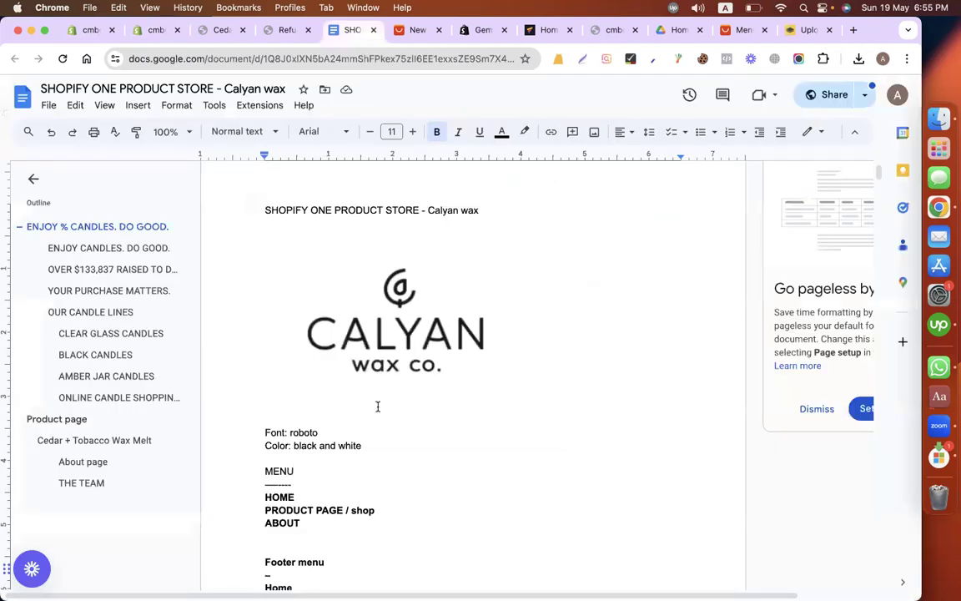
scroll(377, 405, down, 15)
scroll(377, 406, down, 20)
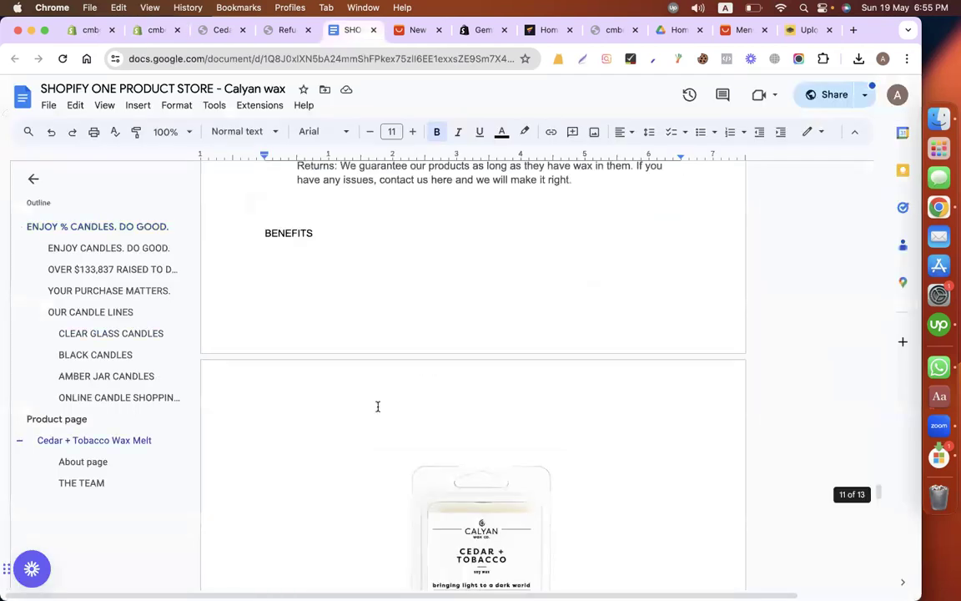
scroll(377, 407, down, 10)
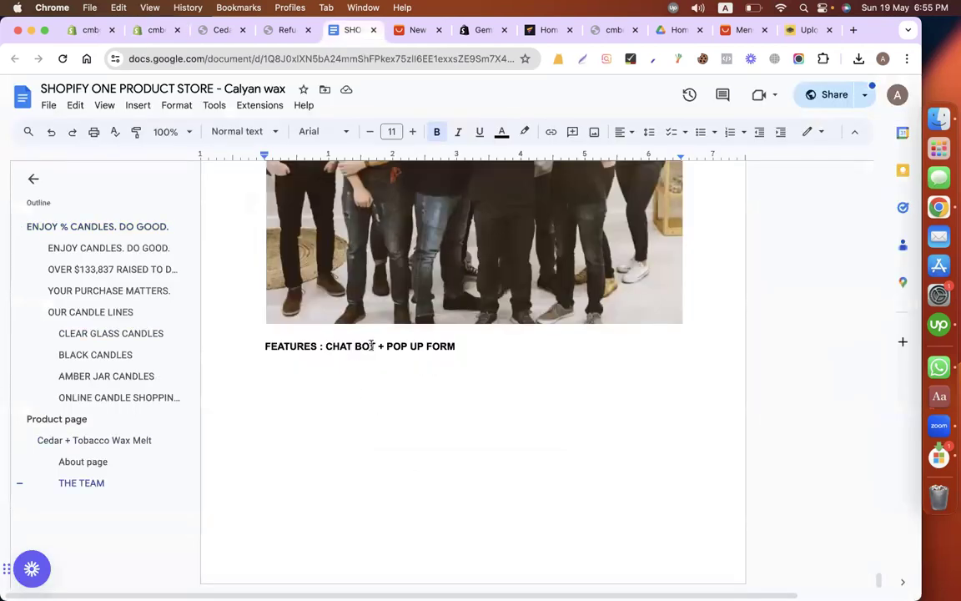
drag(331, 345, 480, 346)
scroll(480, 346, up, 10)
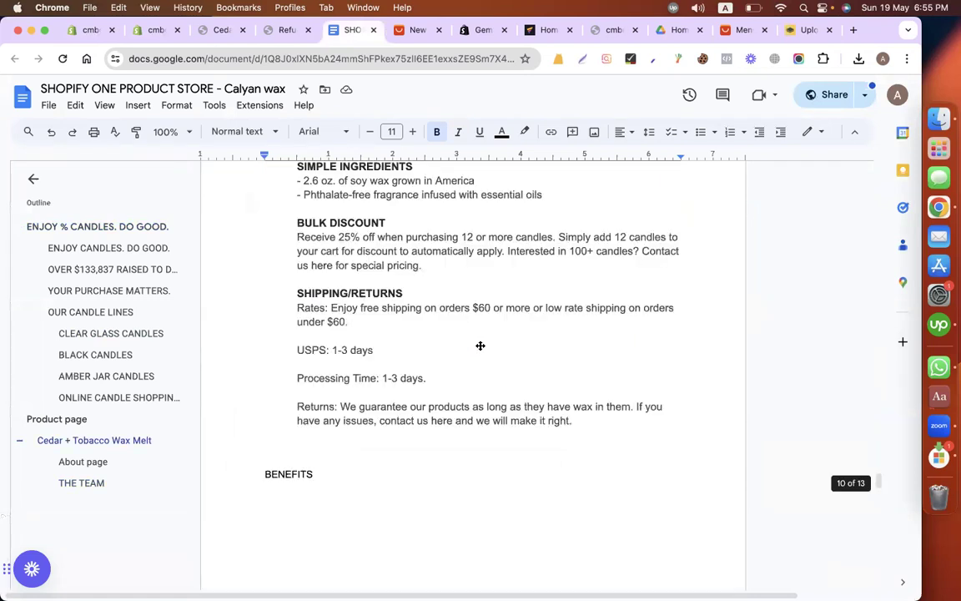
scroll(481, 345, up, 15)
scroll(480, 345, up, 15)
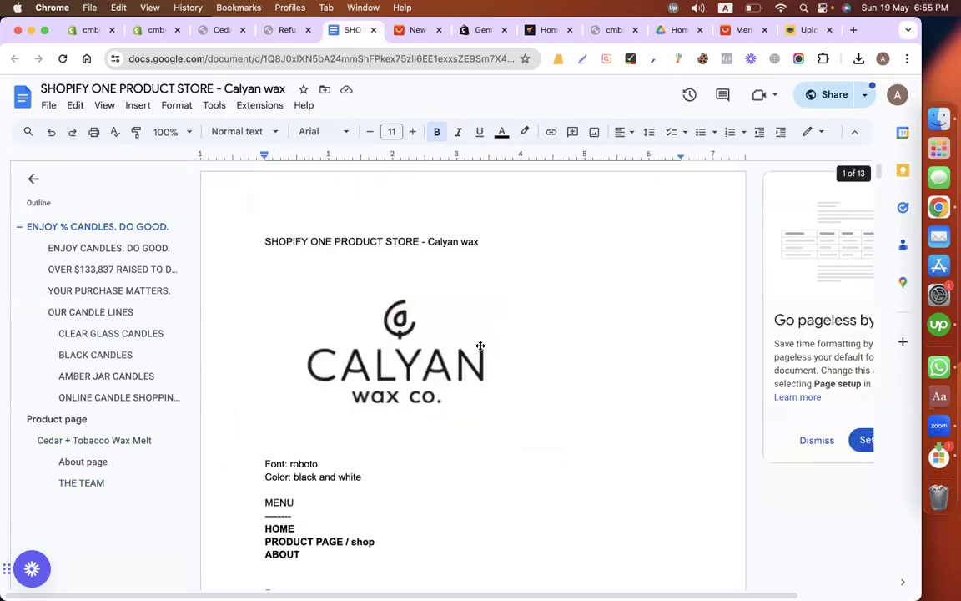
Step: Reopen the Home page from the recent pages on the GemPages dashboard
click(154, 31)
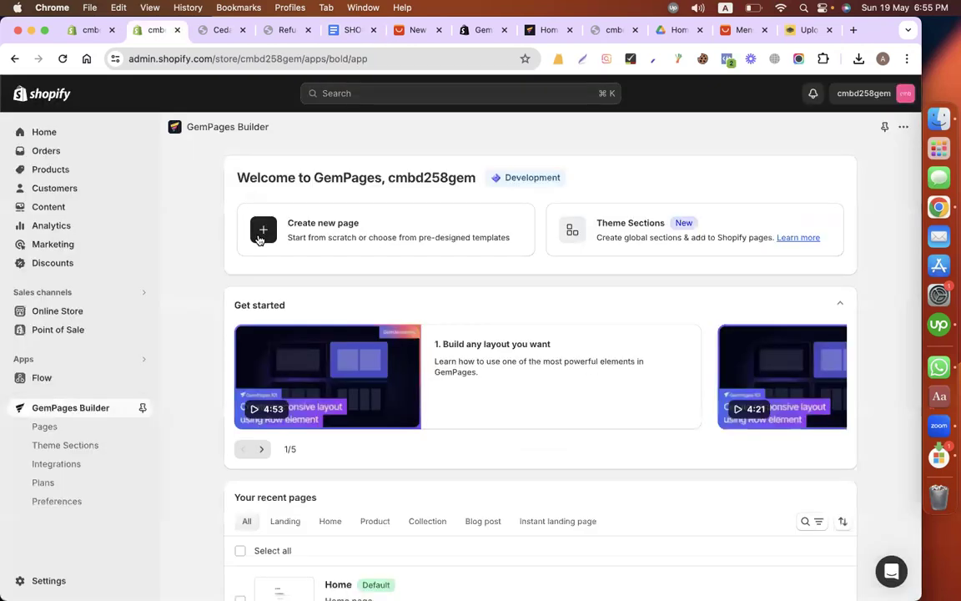
scroll(457, 435, down, 3)
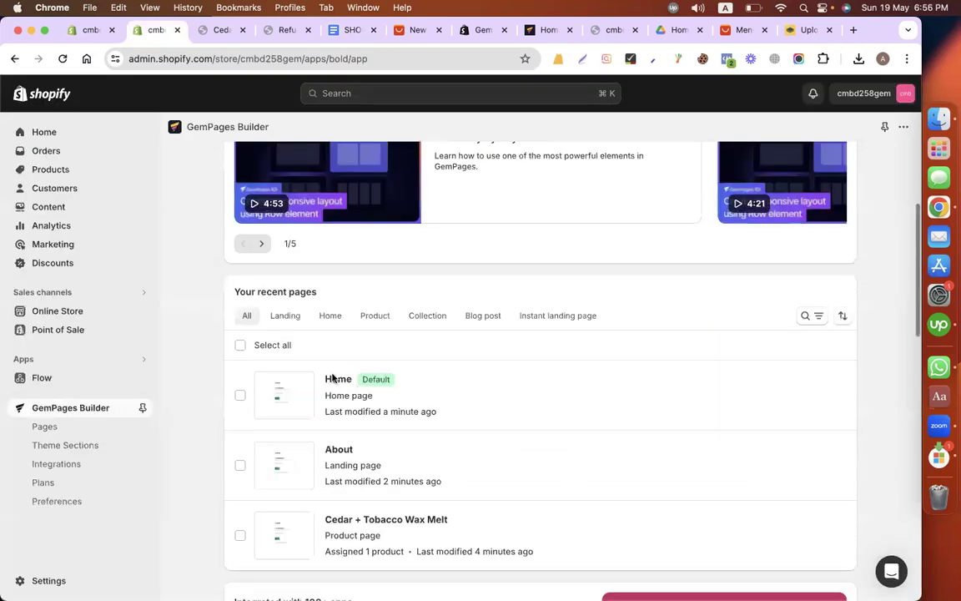
click(333, 379)
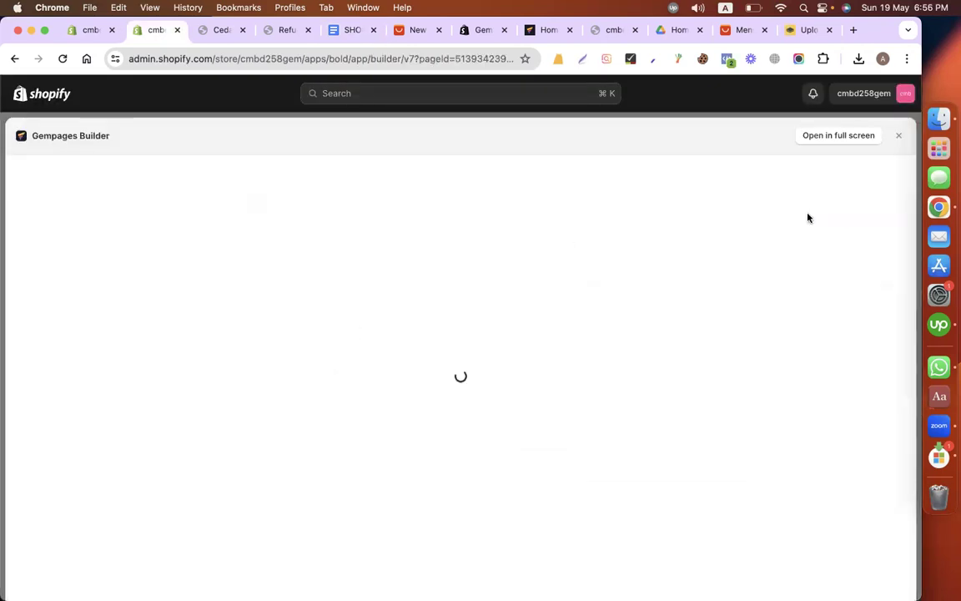
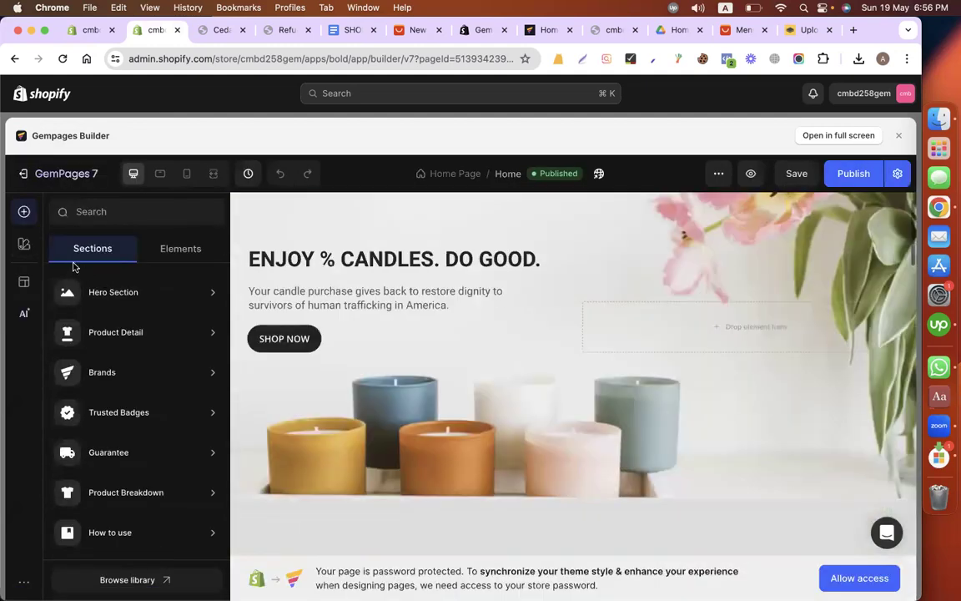
Step: Set both the heading and paragraph fonts to Roboto in the global styles
click(23, 246)
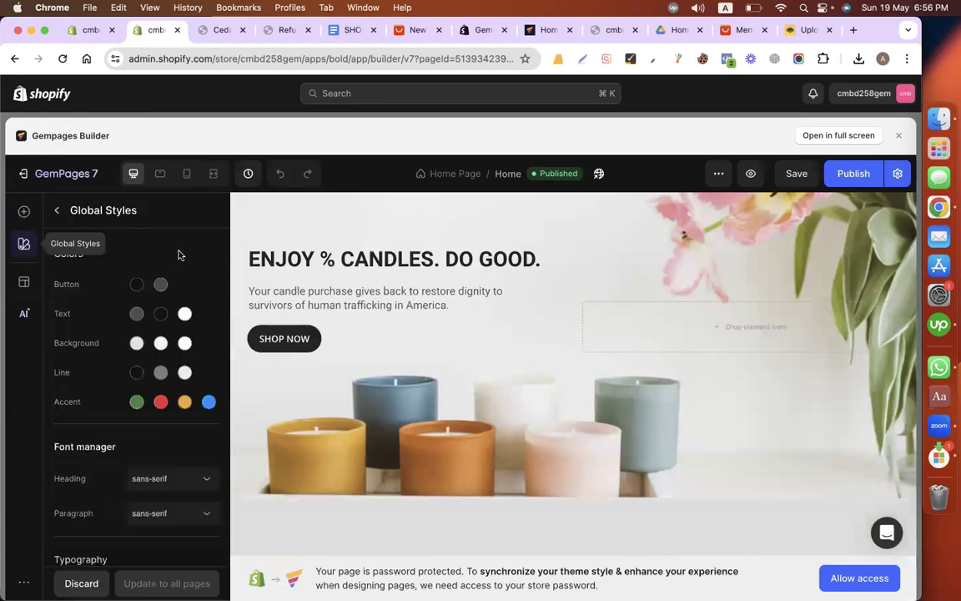
scroll(182, 257, down, 2)
scroll(92, 334, down, 2)
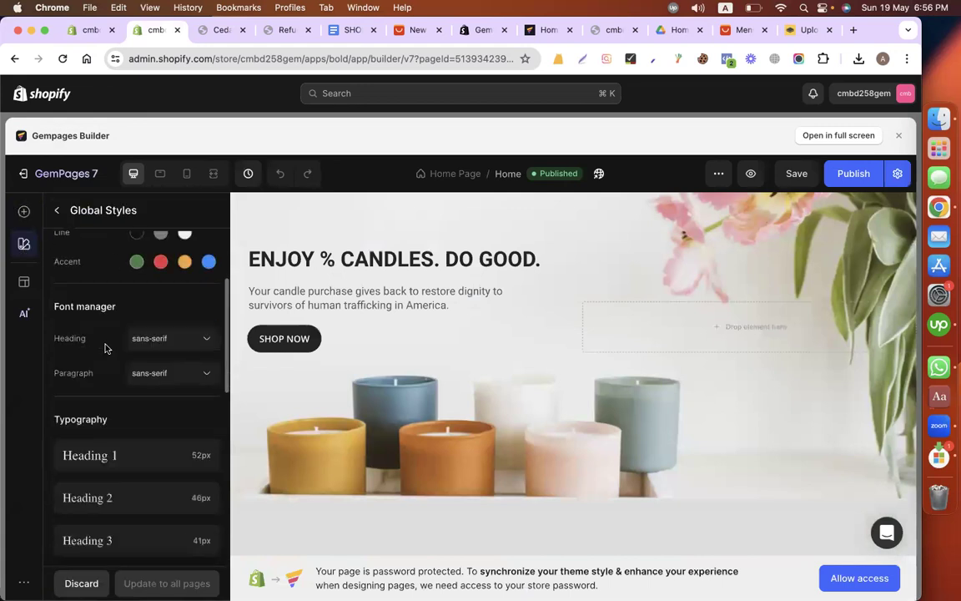
click(159, 340)
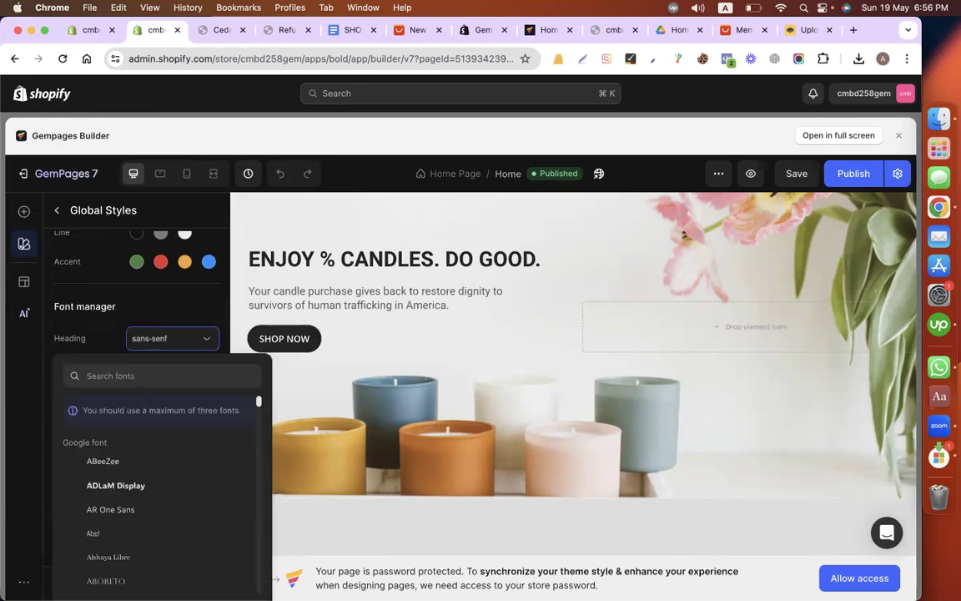
text(robo)
click(137, 459)
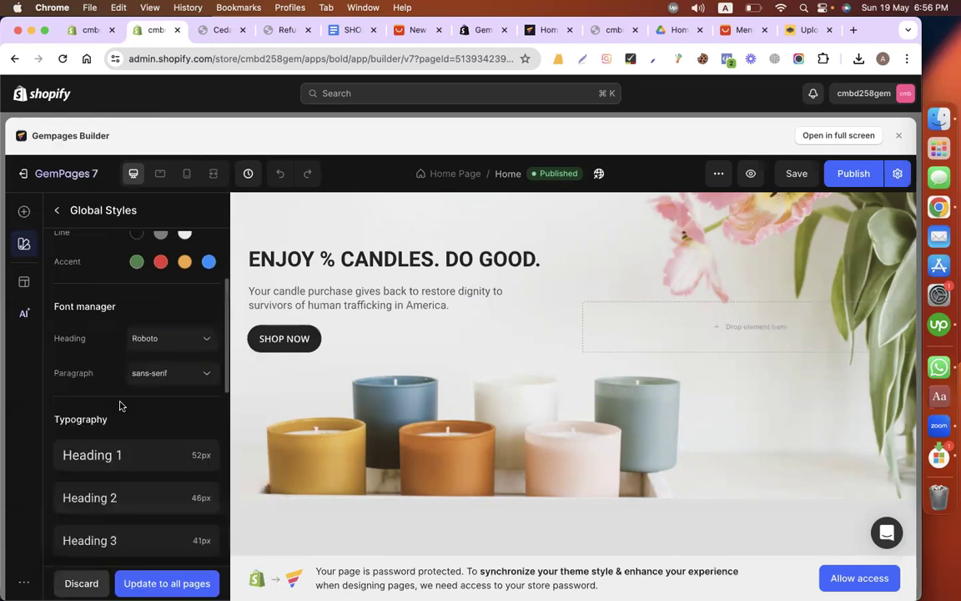
scroll(161, 334, down, 1)
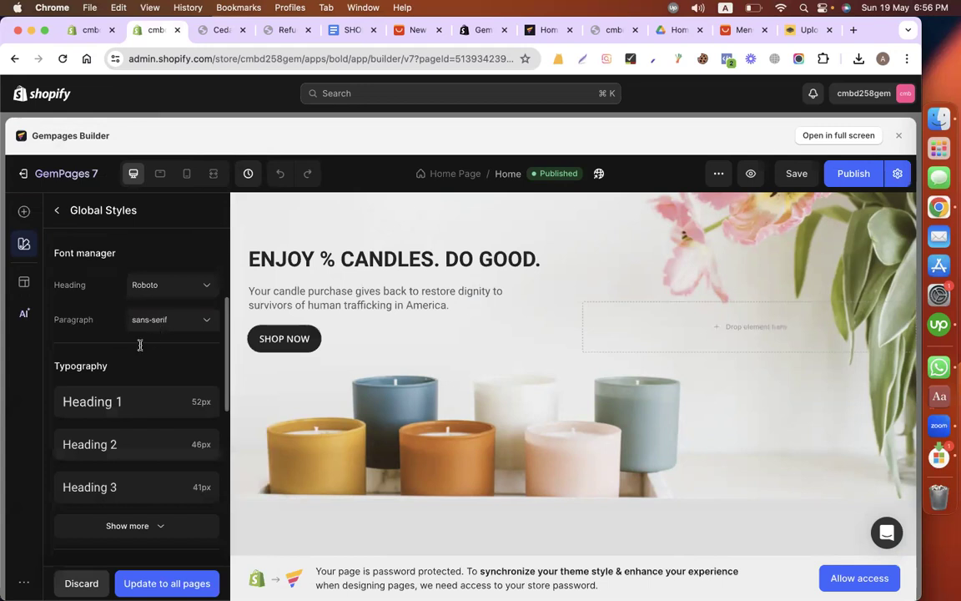
click(142, 319)
click(99, 442)
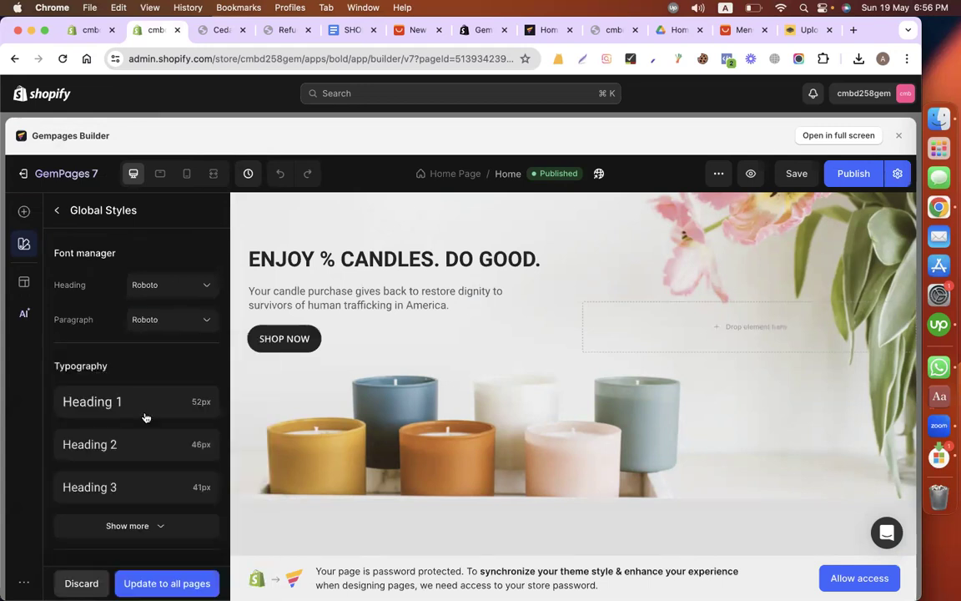
scroll(159, 383, down, 1)
click(177, 345)
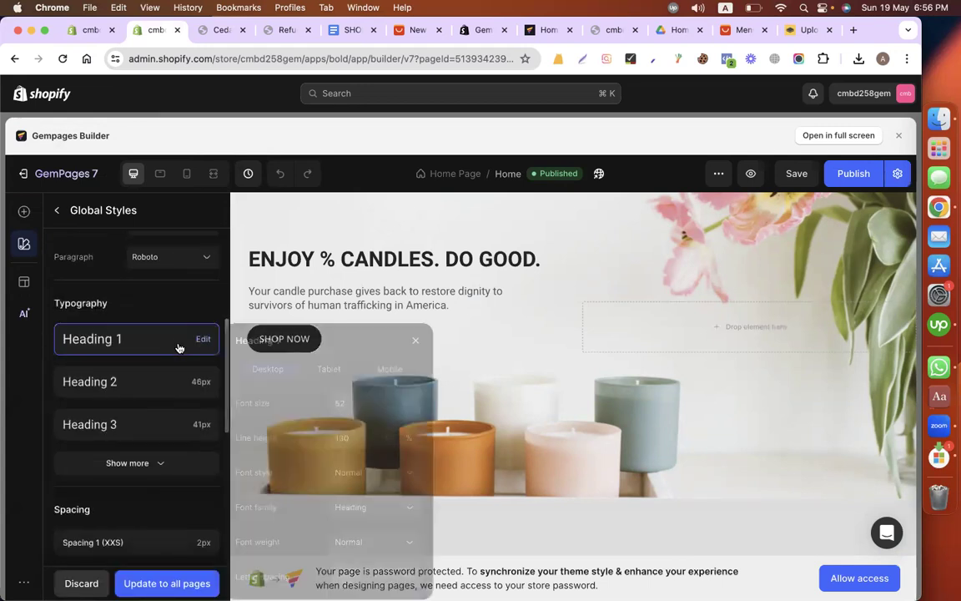
click(365, 405)
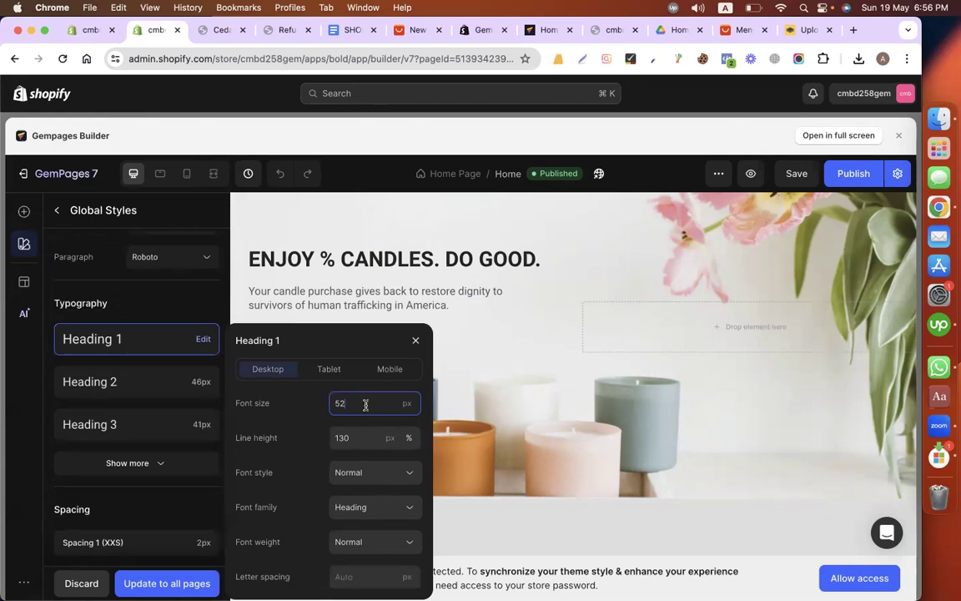
click(415, 342)
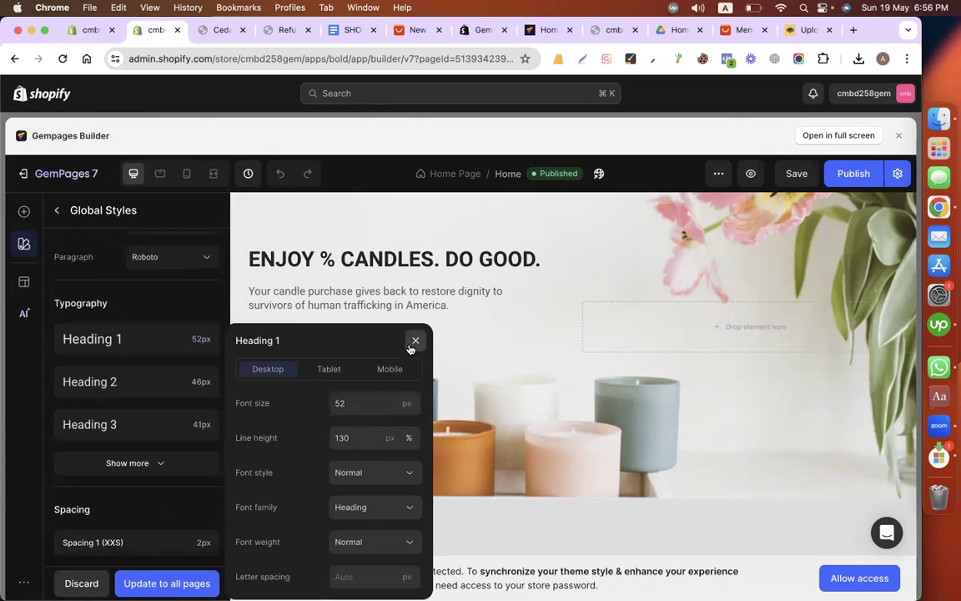
Step: Set the Paragraph 1 desktop font size to 19 px in the global typography and keep the pending style changes
scroll(158, 392, down, 3)
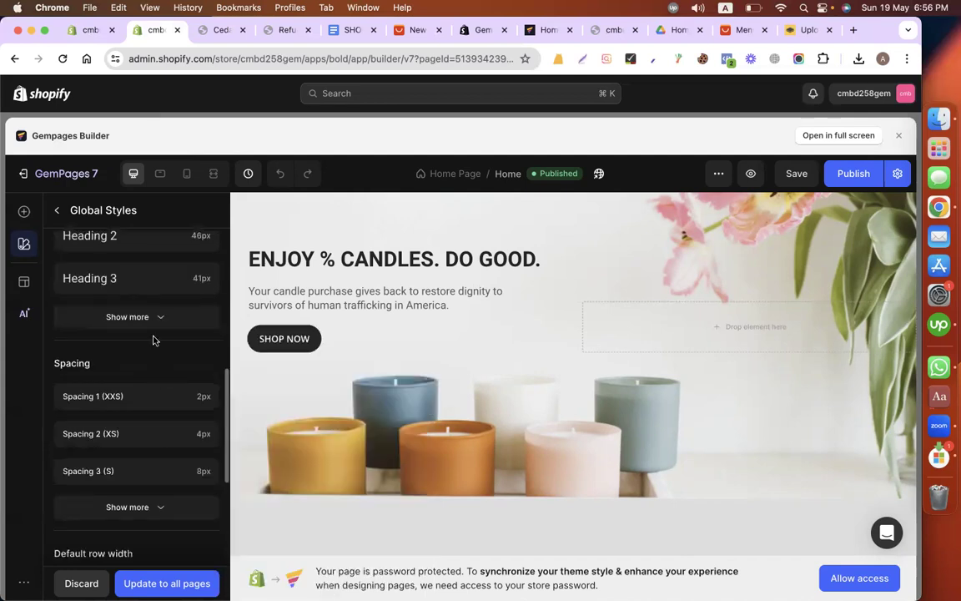
click(132, 313)
scroll(139, 402, down, 2)
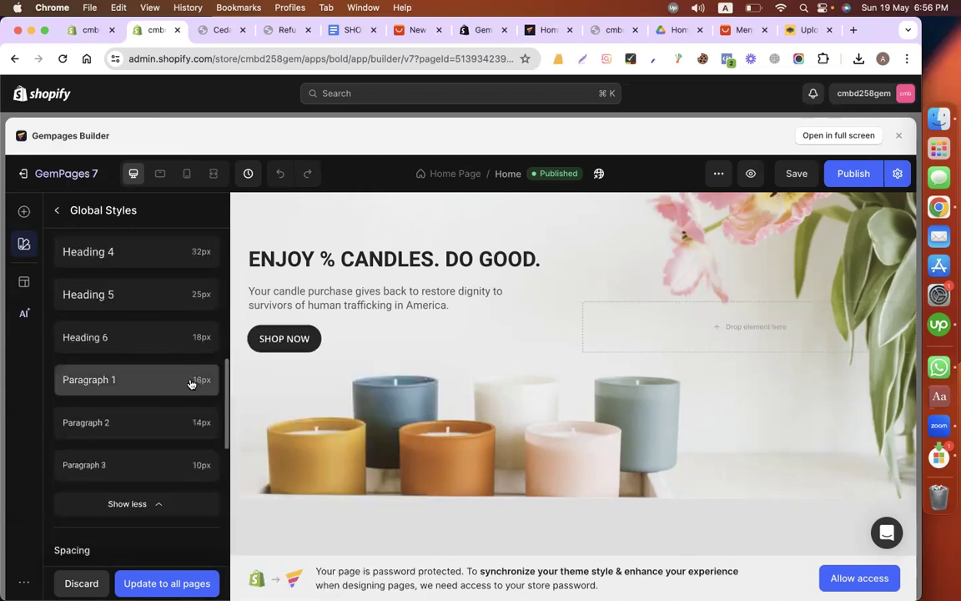
click(203, 380)
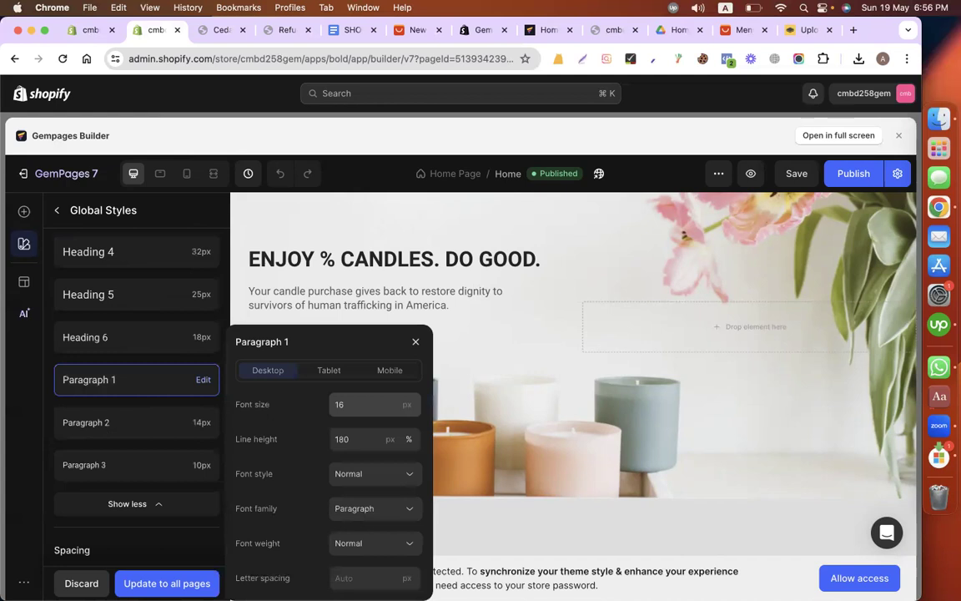
click(367, 405)
key(BackSpace)
text(9)
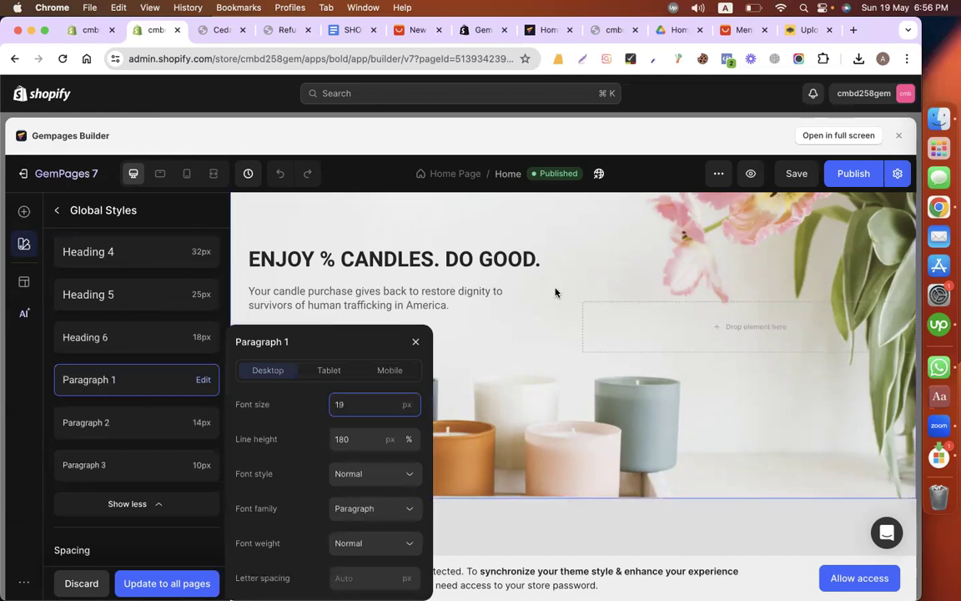
click(553, 358)
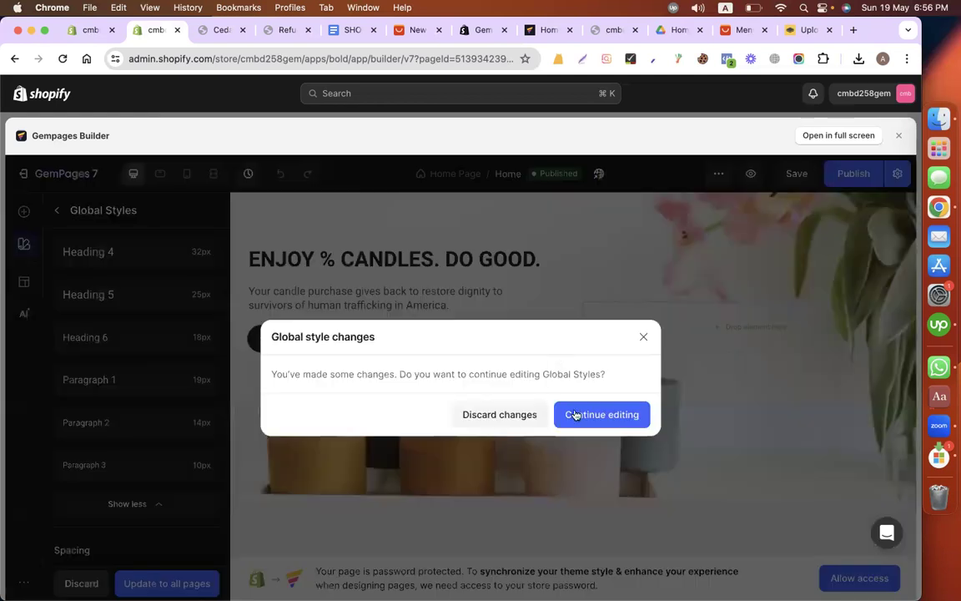
click(643, 337)
scroll(413, 452, down, 5)
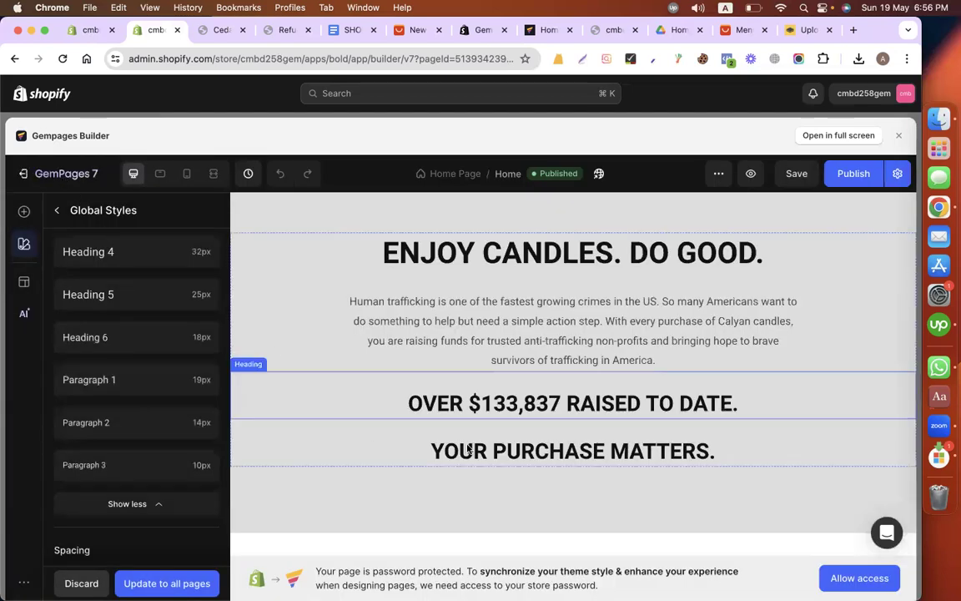
scroll(468, 450, down, 3)
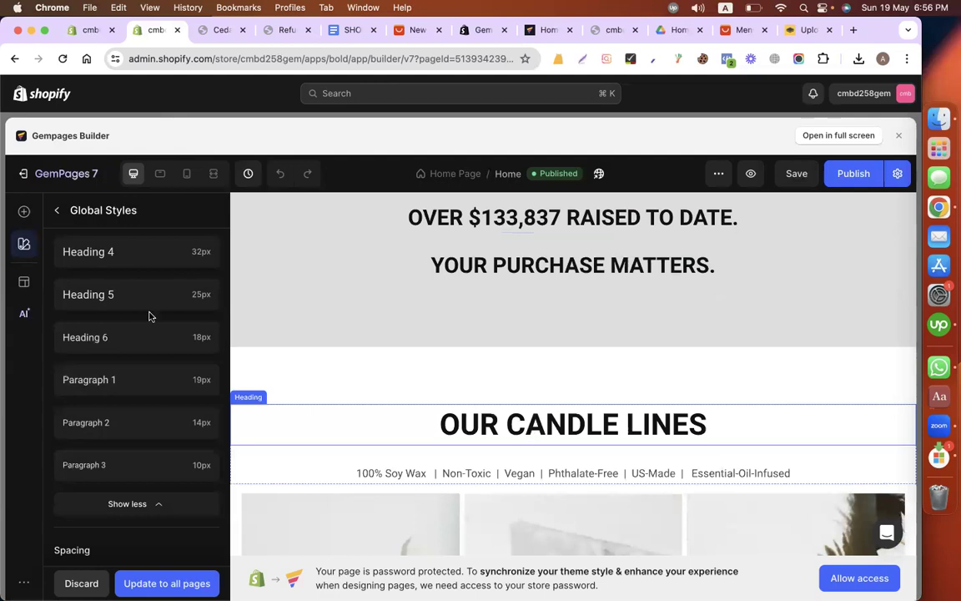
scroll(130, 295, up, 5)
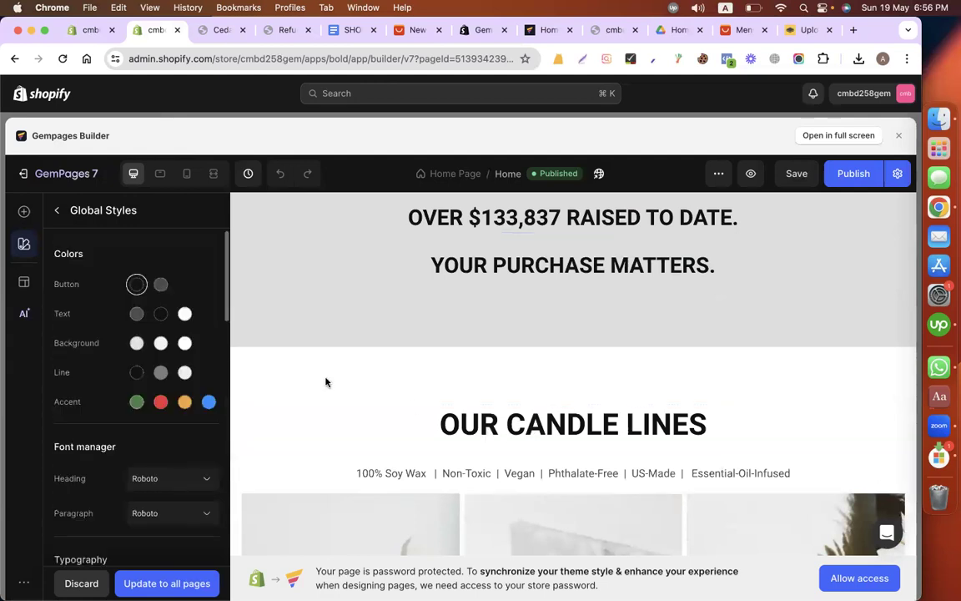
click(185, 312)
click(160, 313)
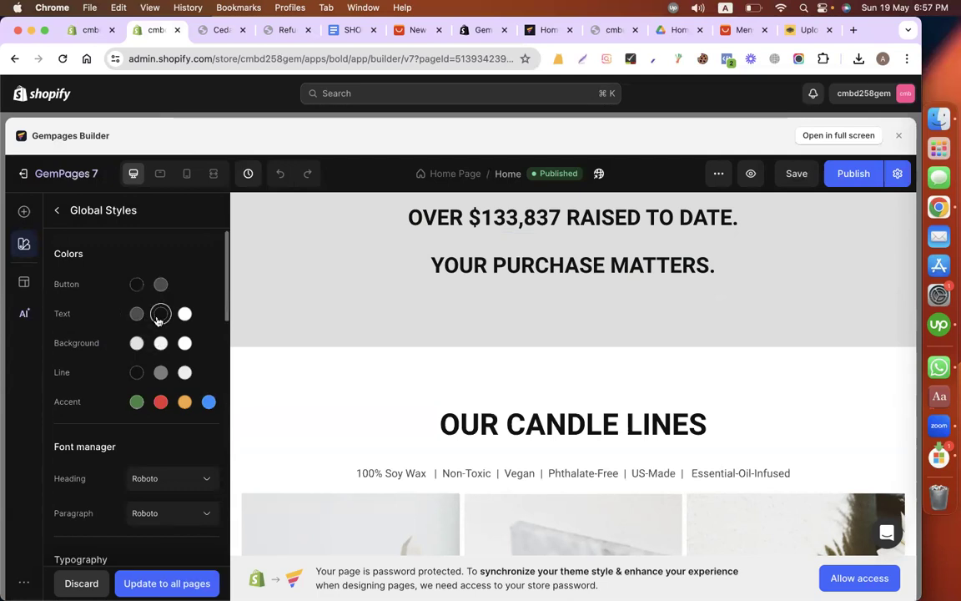
Step: Set the Heading 1 desktop font weight to Bold in the global typography
scroll(125, 417, down, 5)
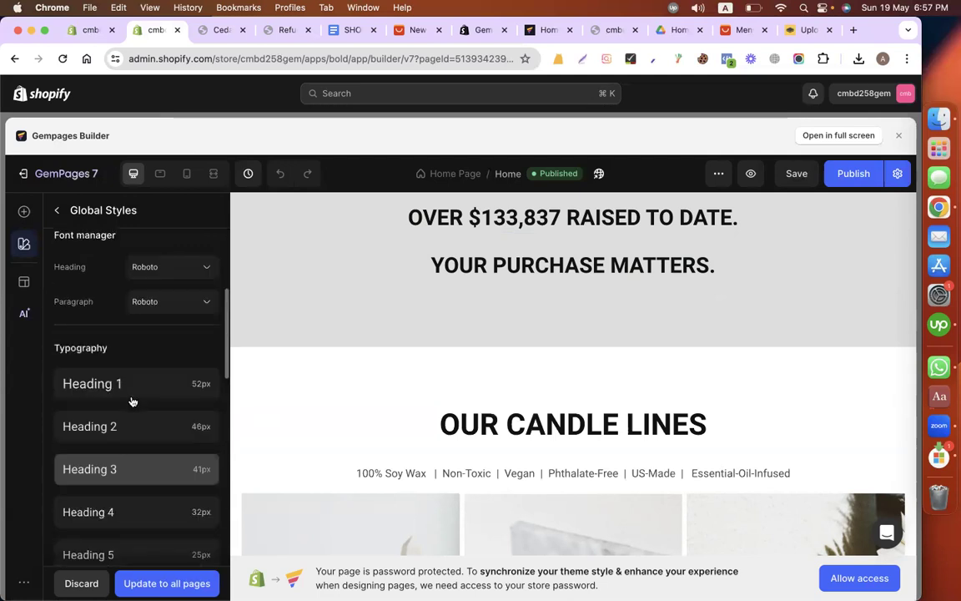
click(131, 392)
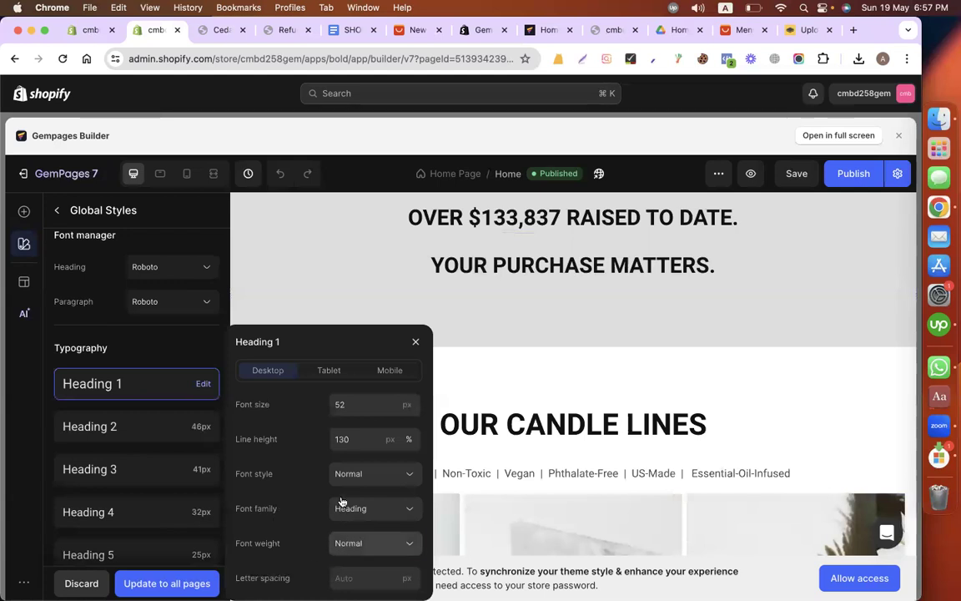
click(346, 543)
click(345, 489)
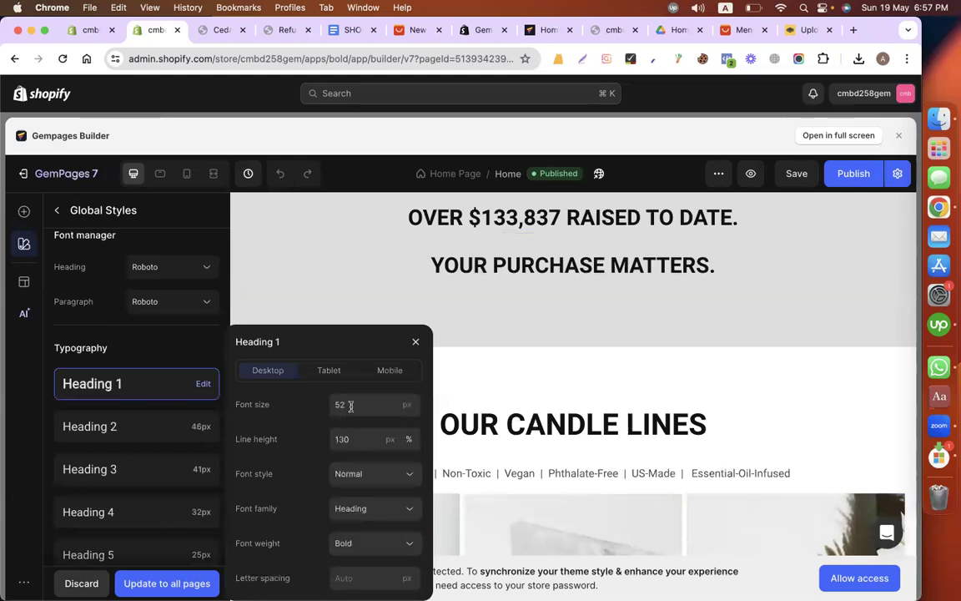
click(350, 406)
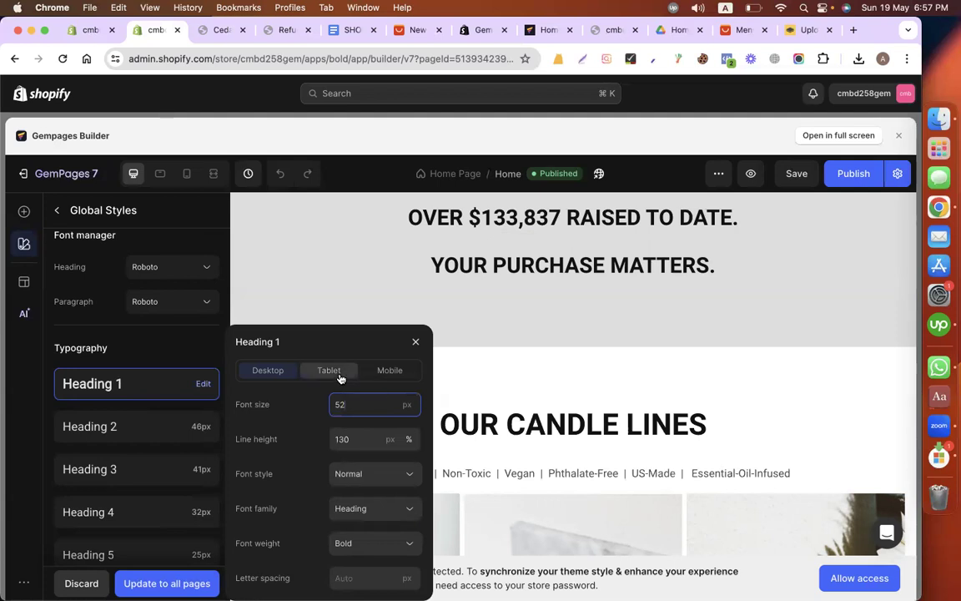
Step: Set the Heading 1 font size for tablet to 32 px
click(339, 378)
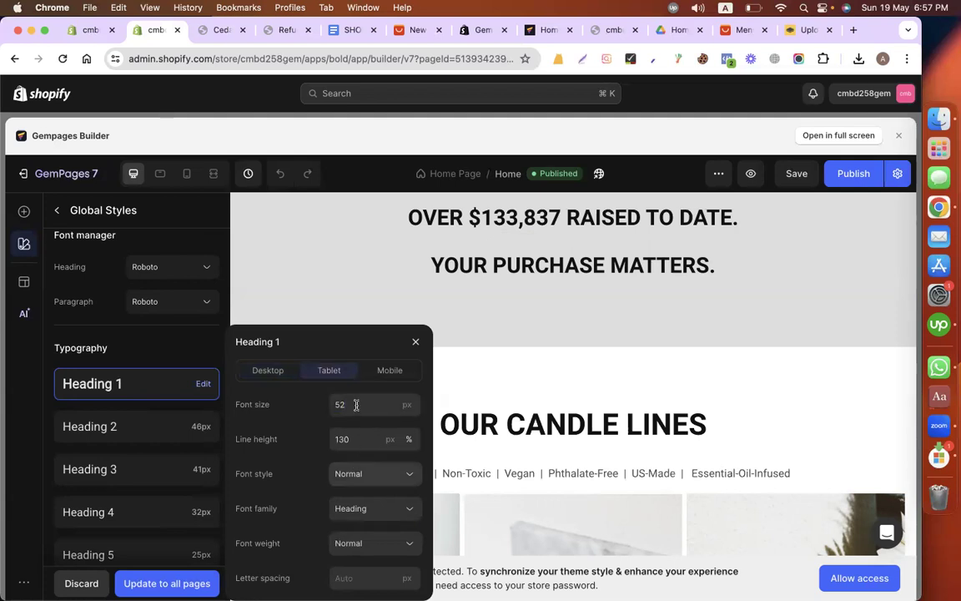
click(357, 405)
key(BackSpace)
key(BackSpace)
text(32)
Step: Set the Heading 1 font size for mobile to 25 px and keep the pending style changes
click(401, 376)
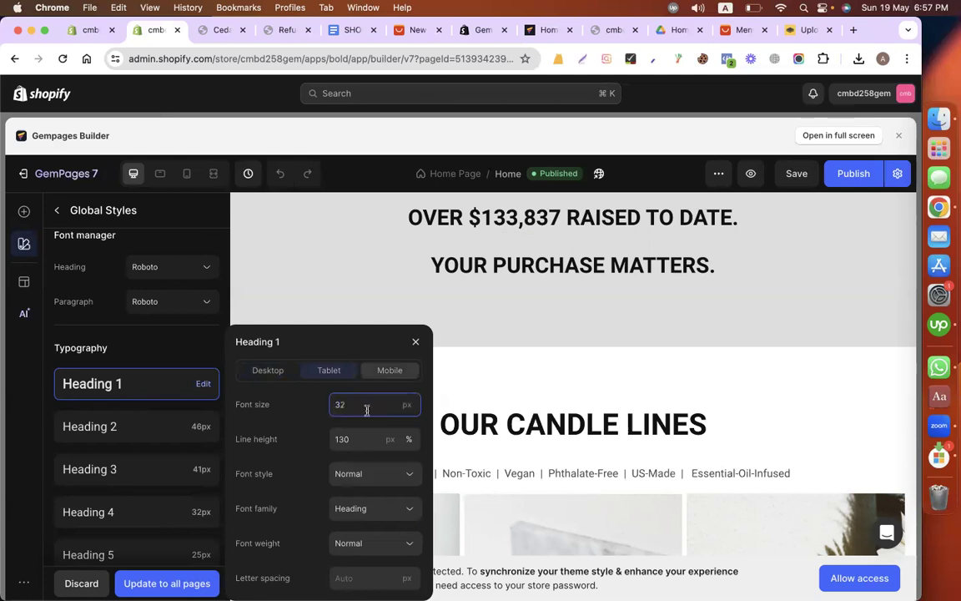
double_click(363, 409)
text(25)
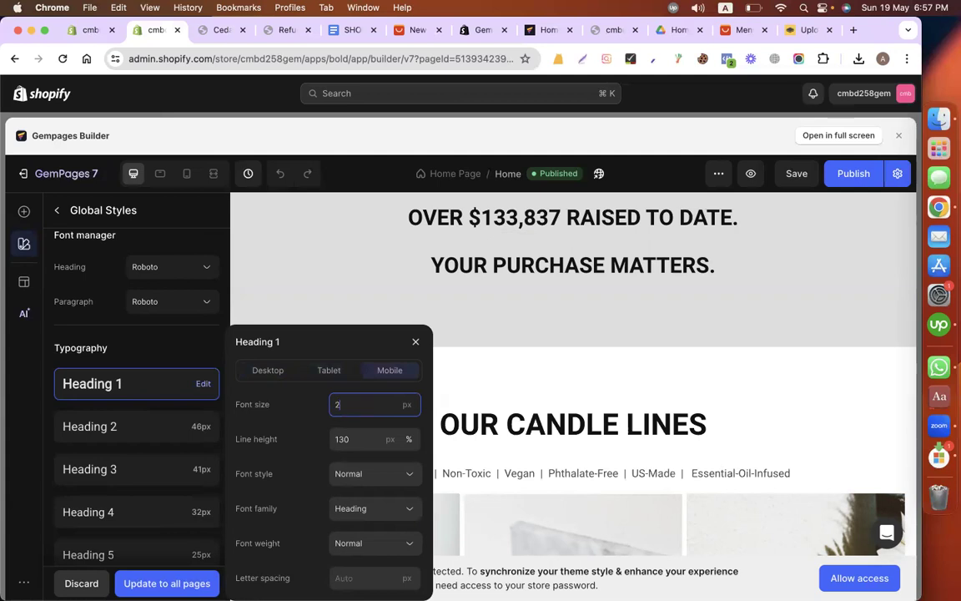
click(458, 433)
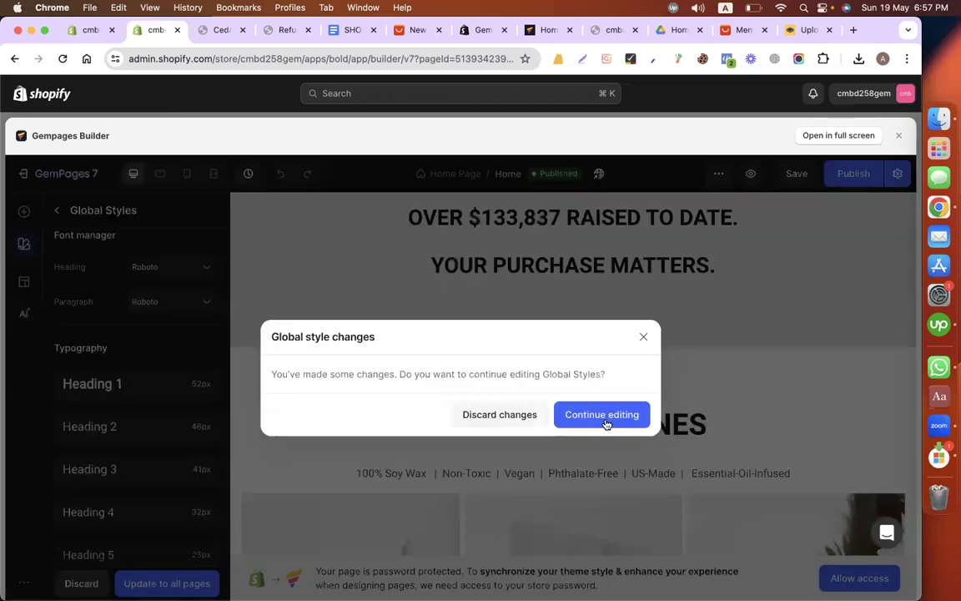
click(808, 223)
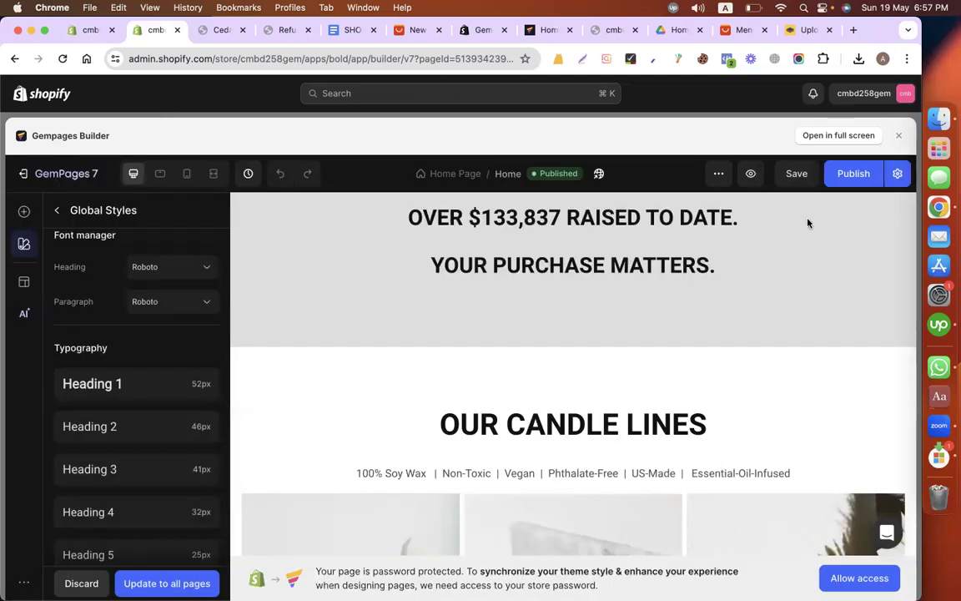
Step: Preview the home page in the tablet and mobile layouts to check the heading sizes
scroll(556, 307, up, 1)
scroll(538, 342, up, 10)
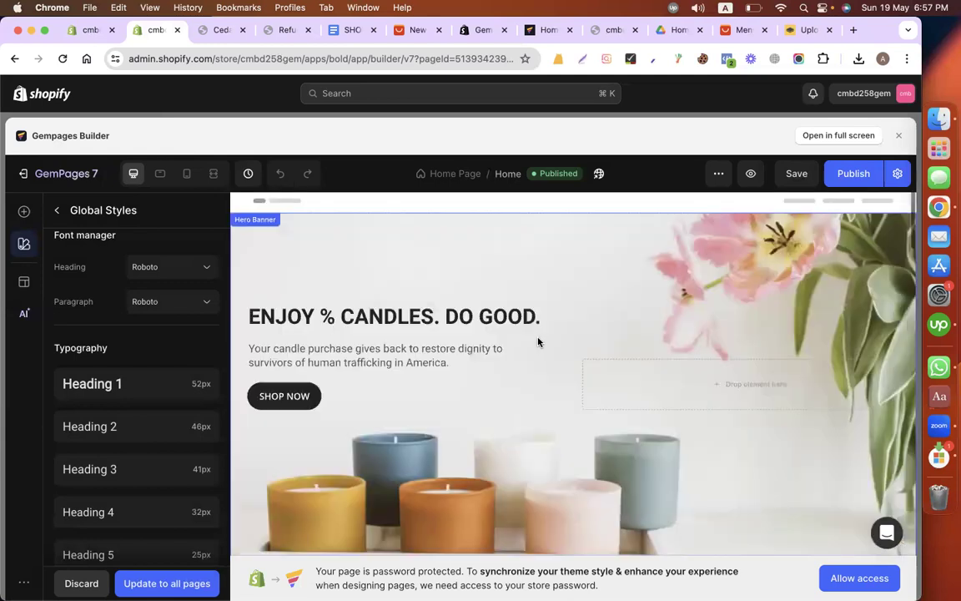
click(161, 175)
scroll(459, 360, down, 3)
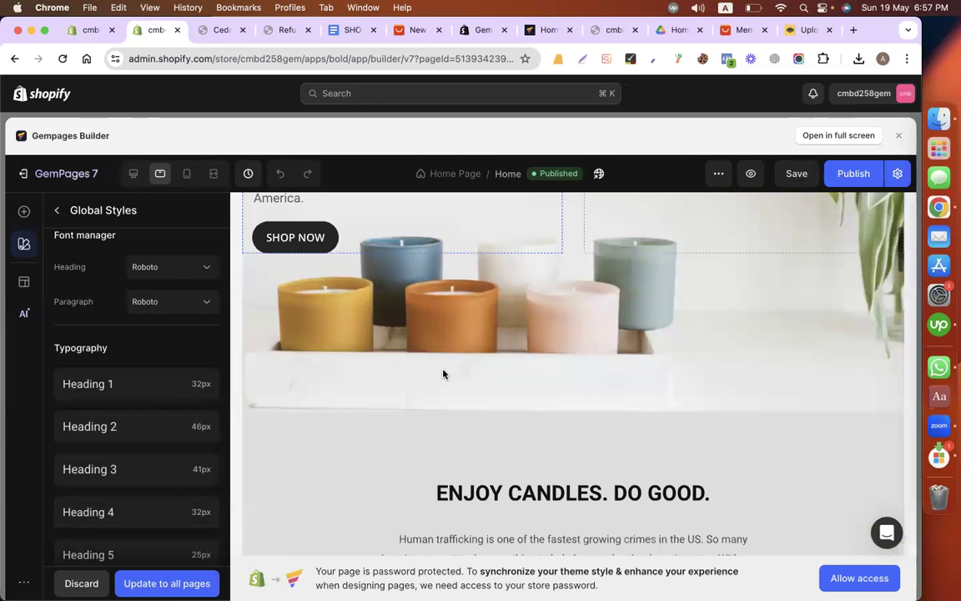
scroll(444, 373, down, 2)
scroll(438, 374, down, 3)
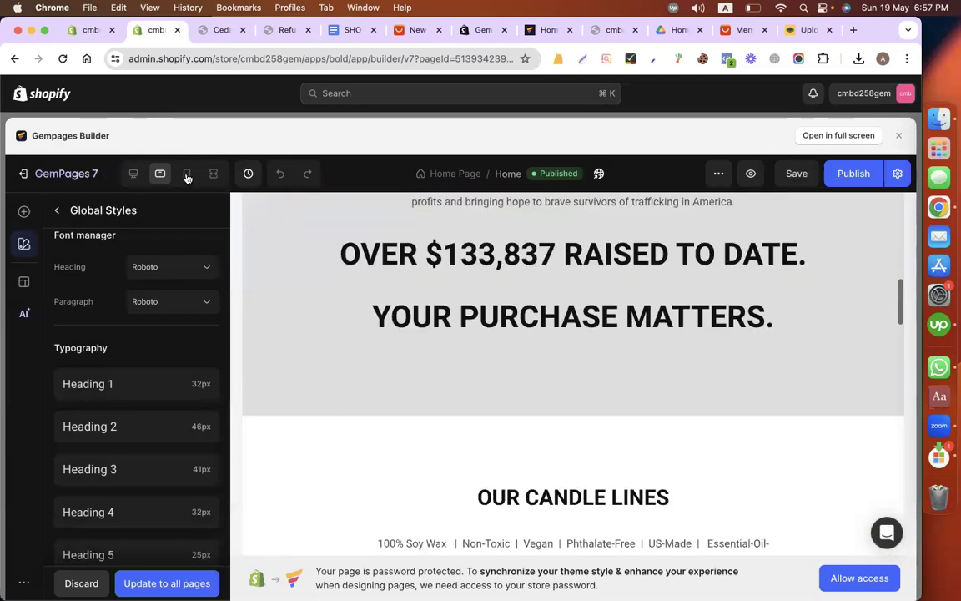
click(187, 173)
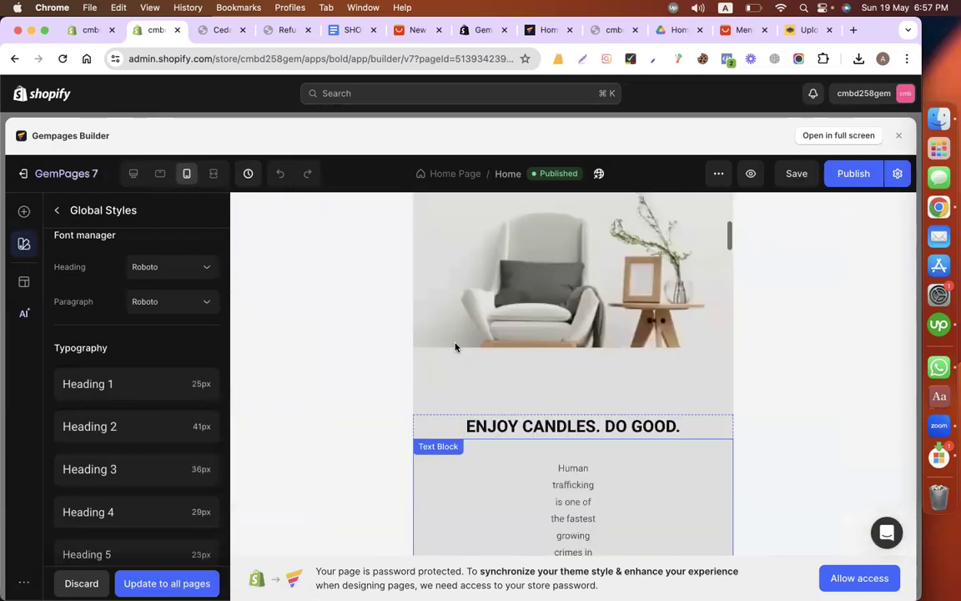
scroll(519, 382, down, 2)
scroll(519, 382, up, 5)
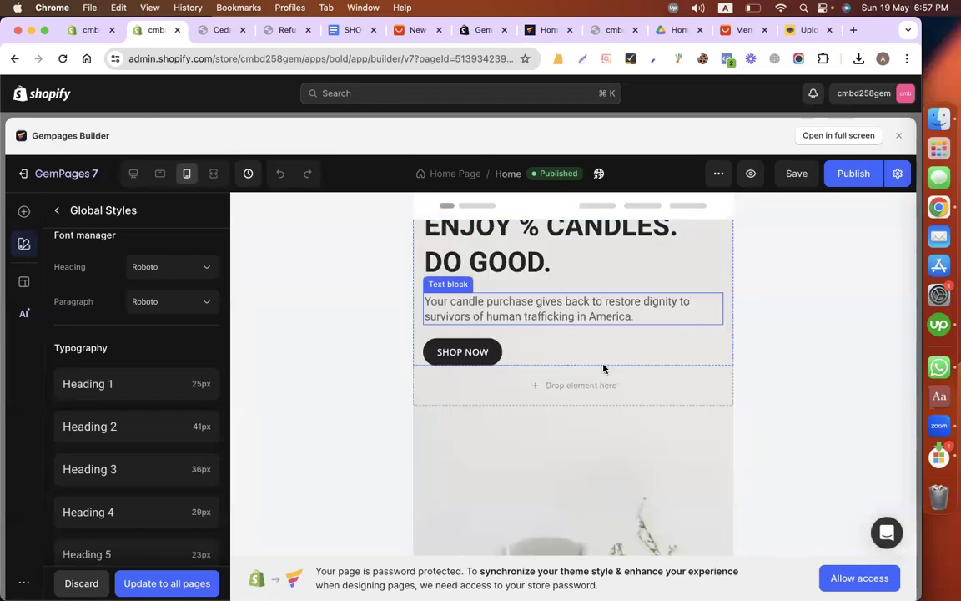
Step: Discard the pending global style changes and select the hero heading in the mobile layout
click(639, 342)
click(827, 243)
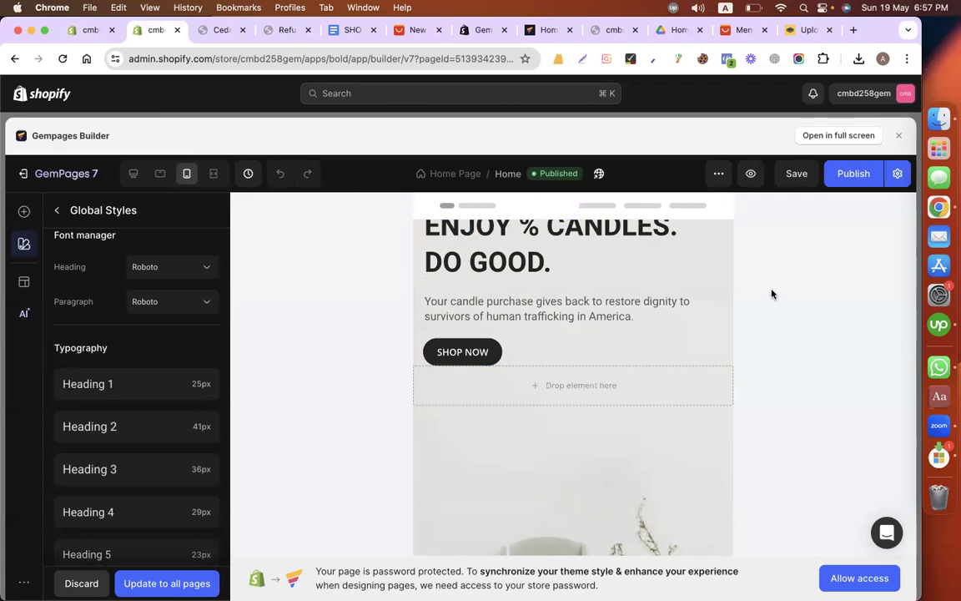
click(574, 258)
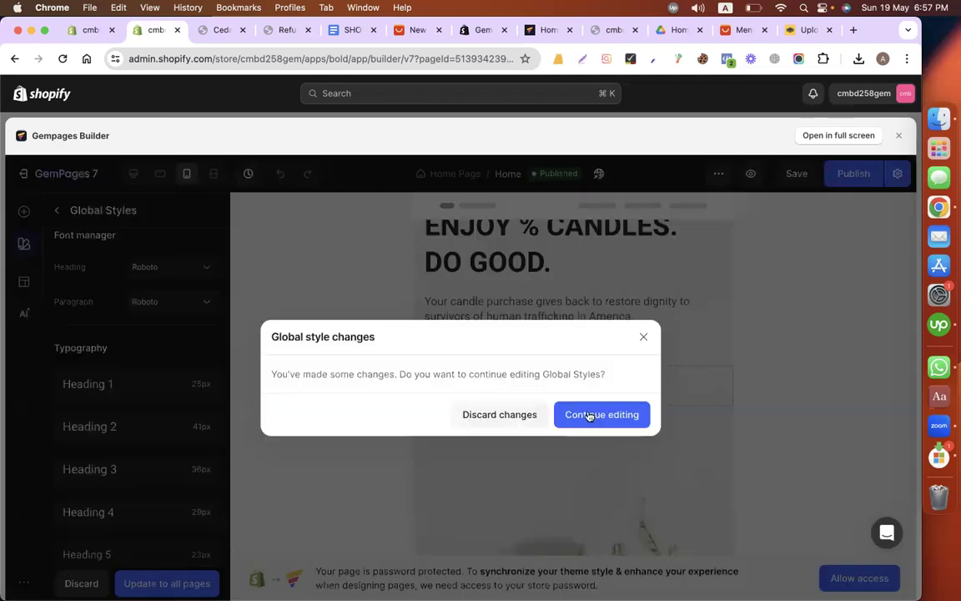
click(533, 261)
click(534, 262)
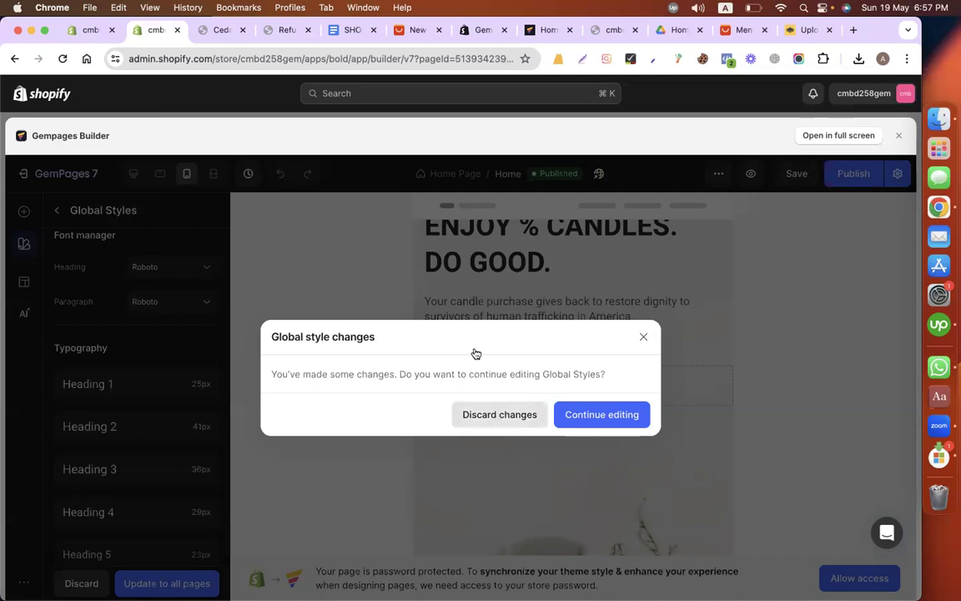
click(588, 281)
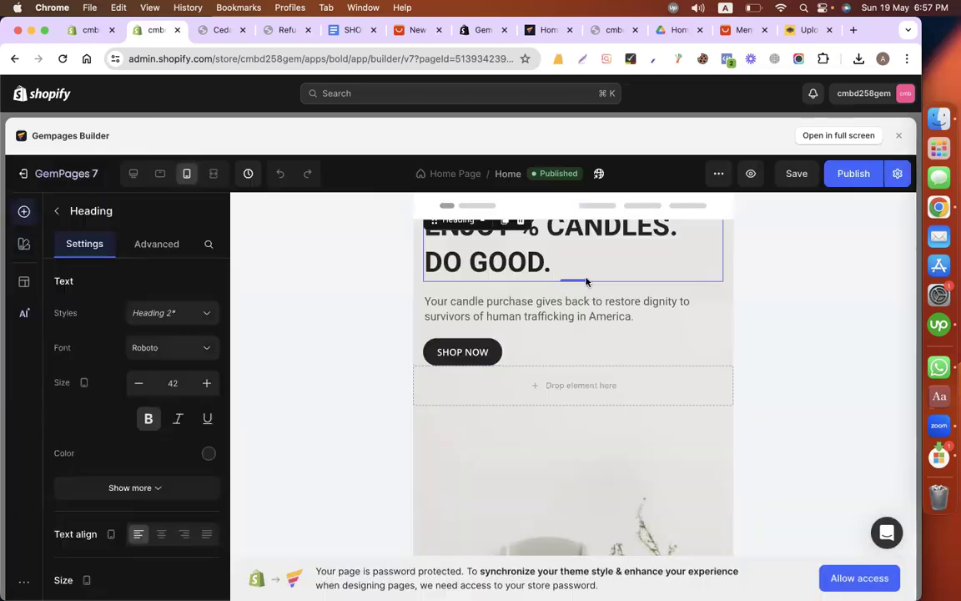
Step: Check the hero heading's advanced settings and open the page builder in full screen
click(157, 244)
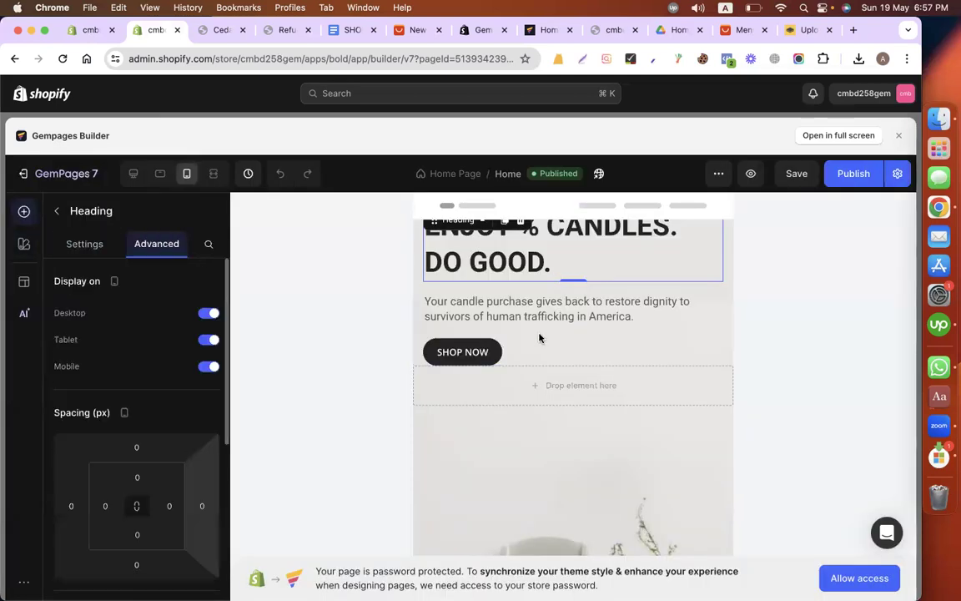
scroll(191, 453, down, 2)
click(825, 137)
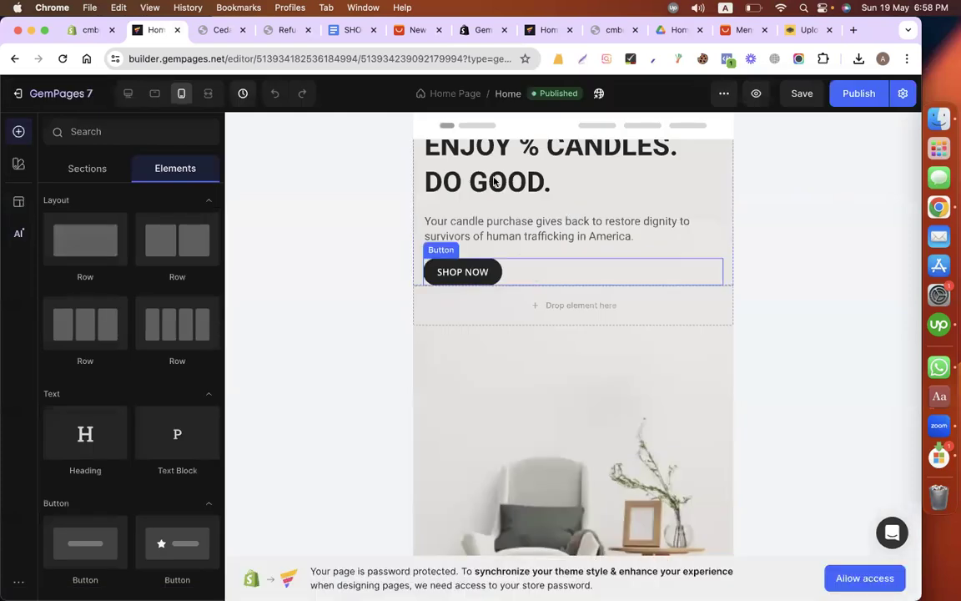
Step: Set the mobile top margin of the hero row containing the heading, text and SHOP NOW button to 10 px
click(494, 181)
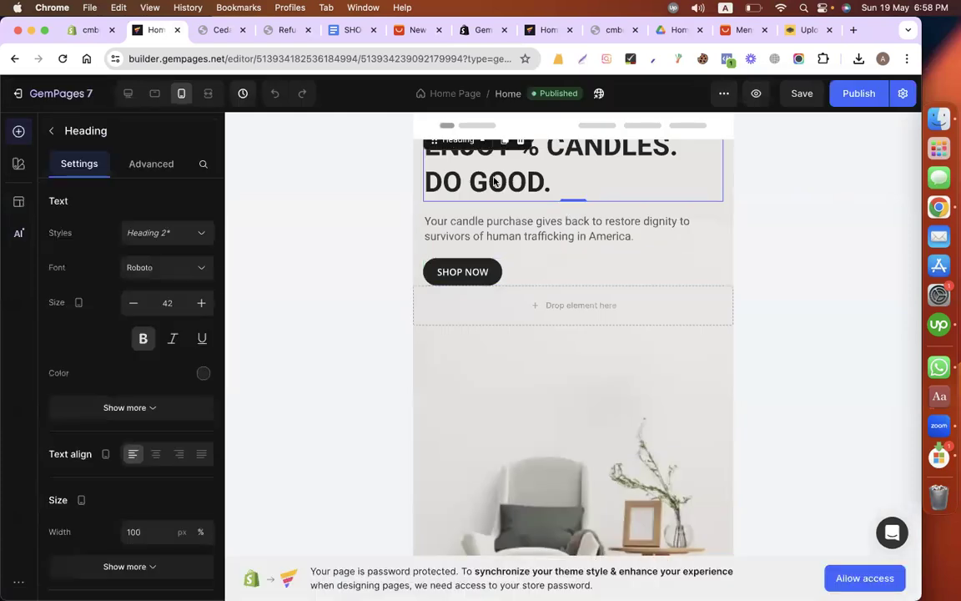
click(130, 164)
scroll(98, 347, down, 5)
scroll(99, 347, up, 5)
click(417, 279)
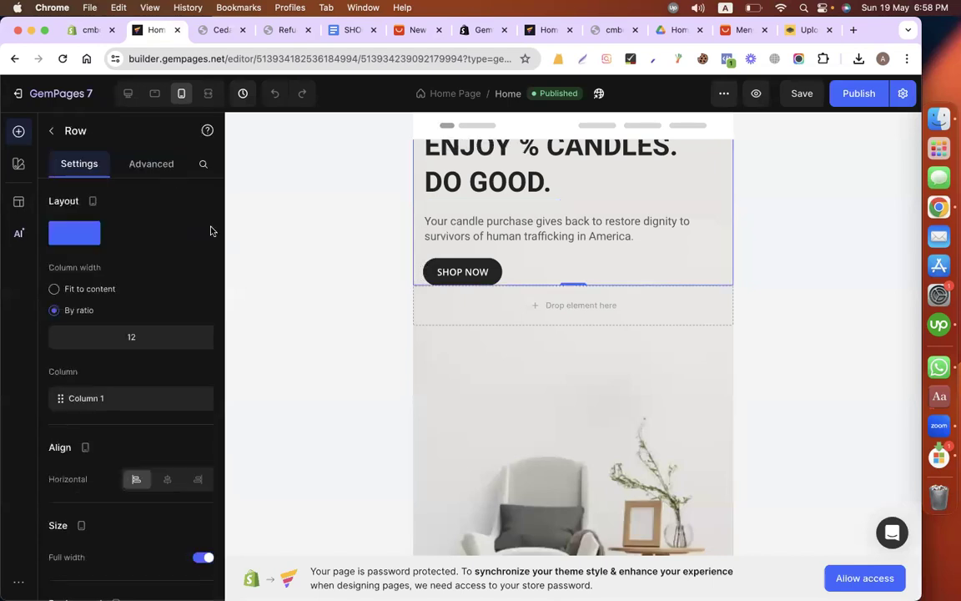
click(152, 170)
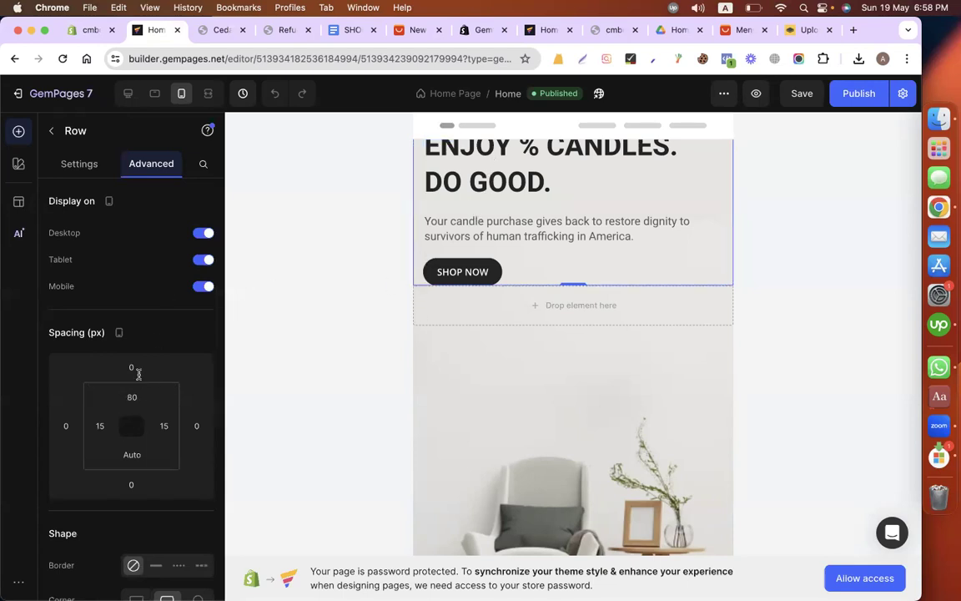
click(132, 370)
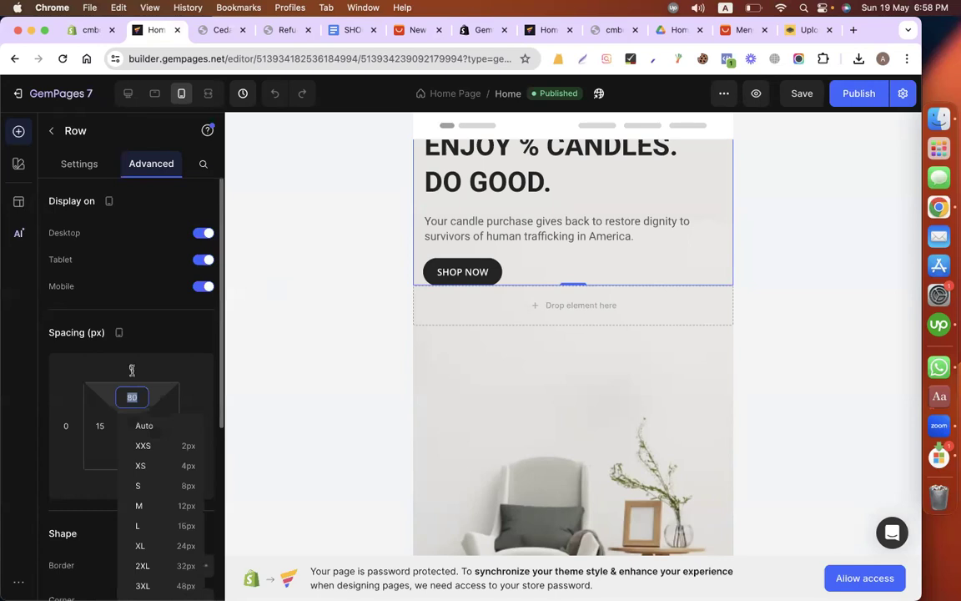
text(0)
key(BackSpace)
text(5)
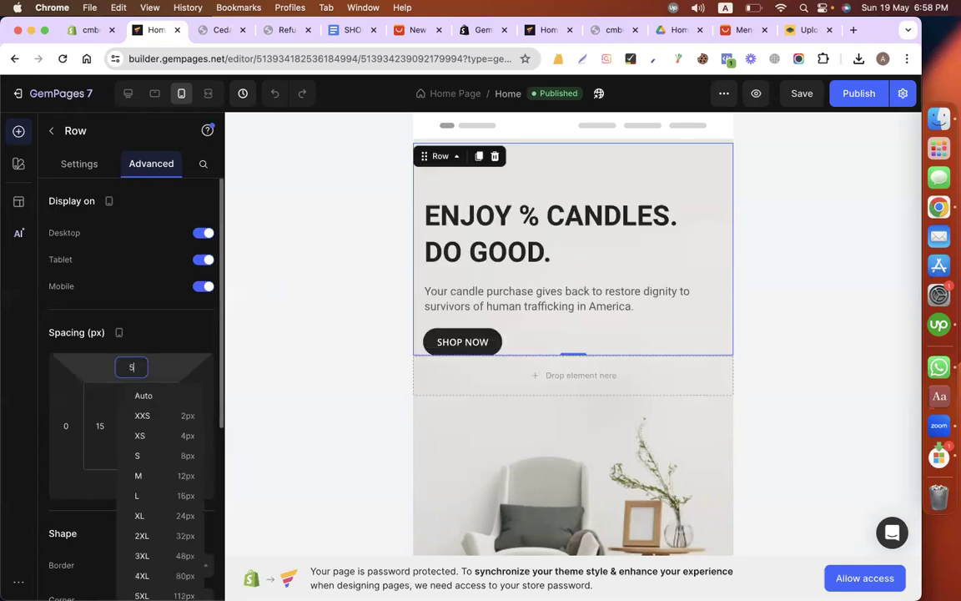
key(BackSpace)
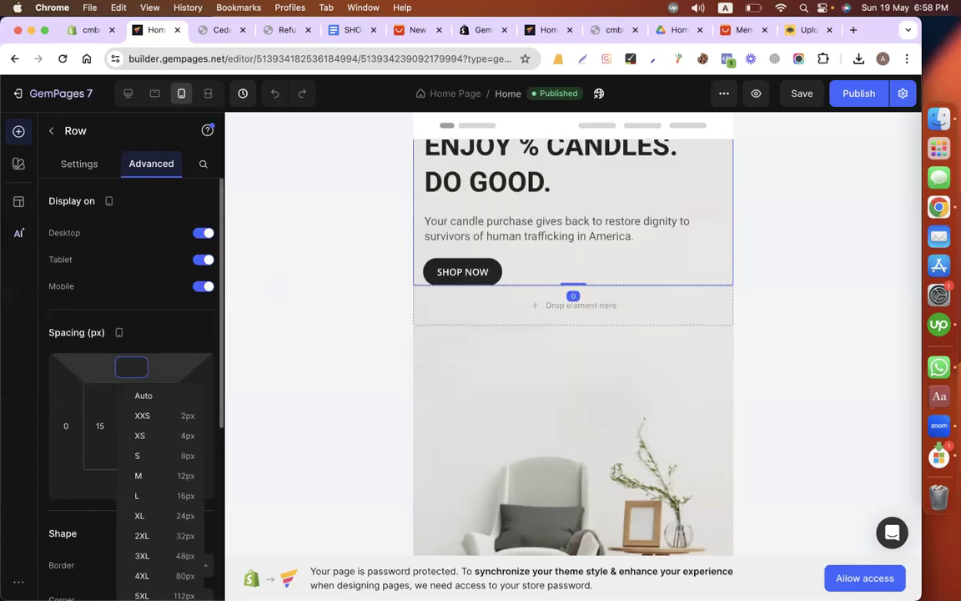
text(10)
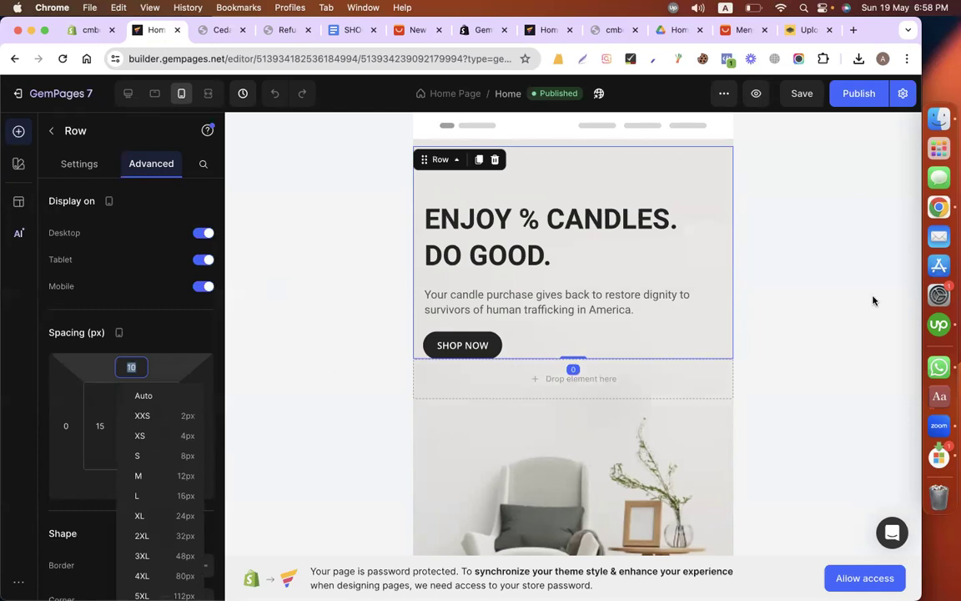
click(621, 468)
Step: Set the mobile left and right padding of the text block about human trafficking to 10 px each
scroll(621, 467, down, 5)
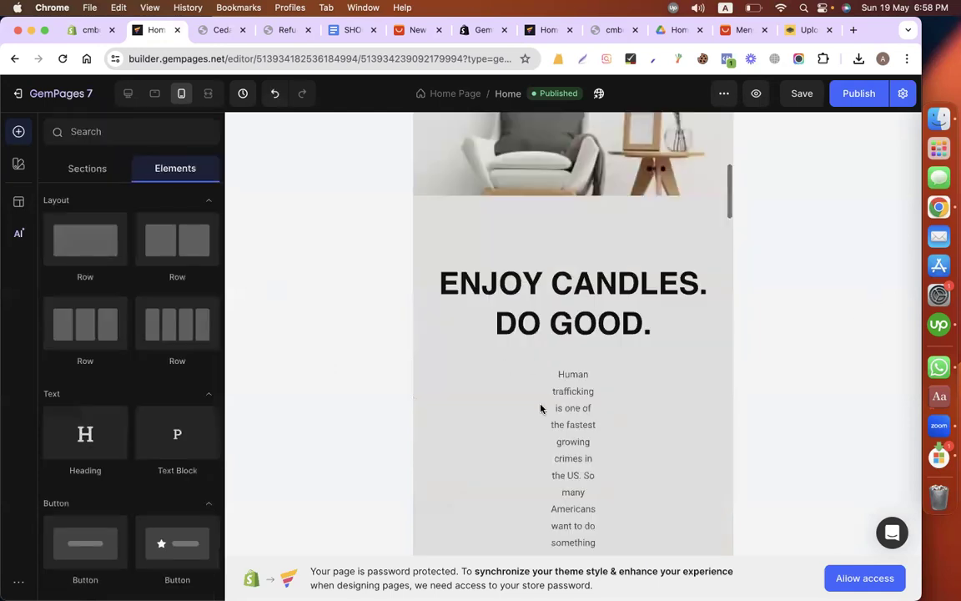
click(503, 442)
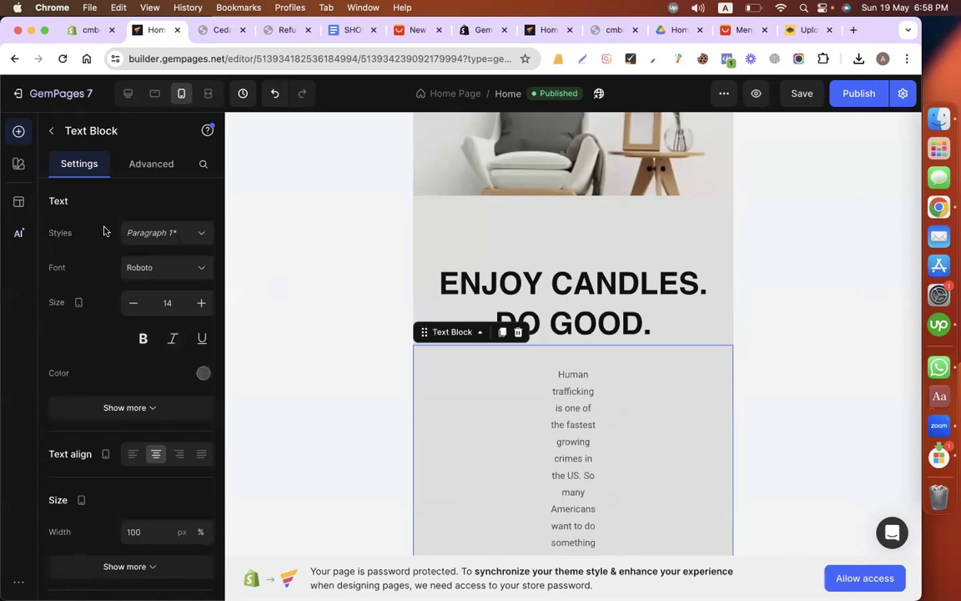
click(148, 163)
click(100, 426)
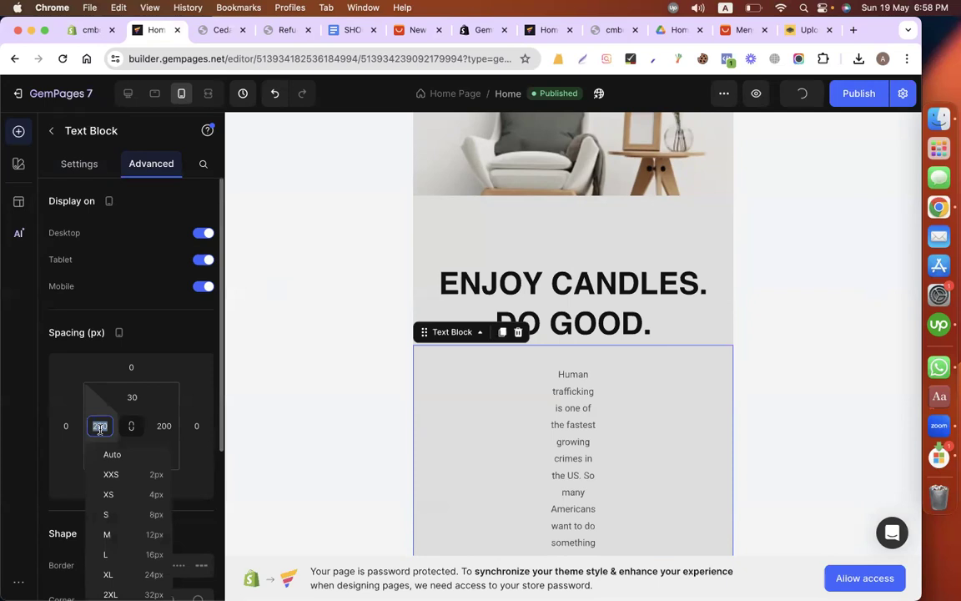
text(10)
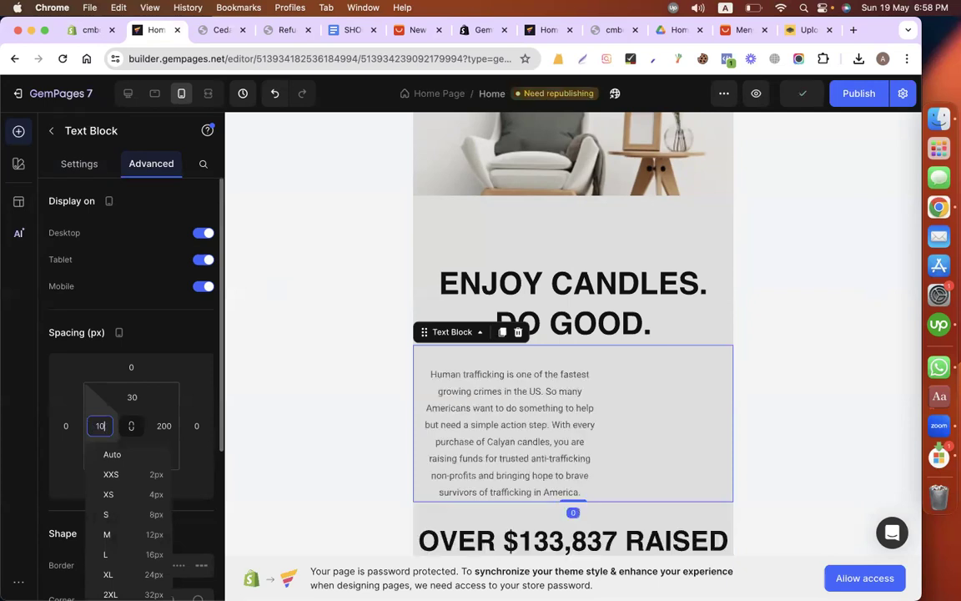
click(157, 426)
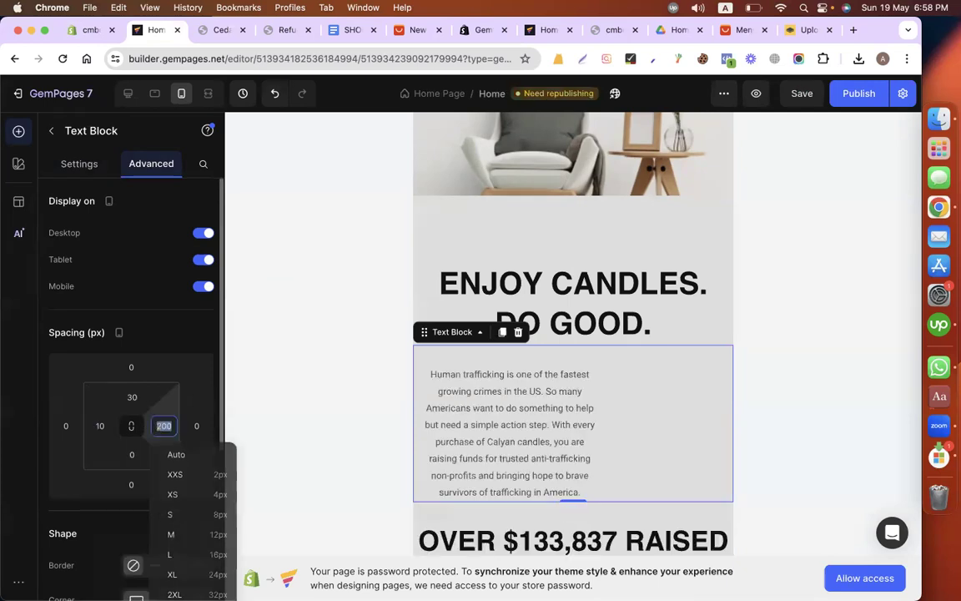
text(10)
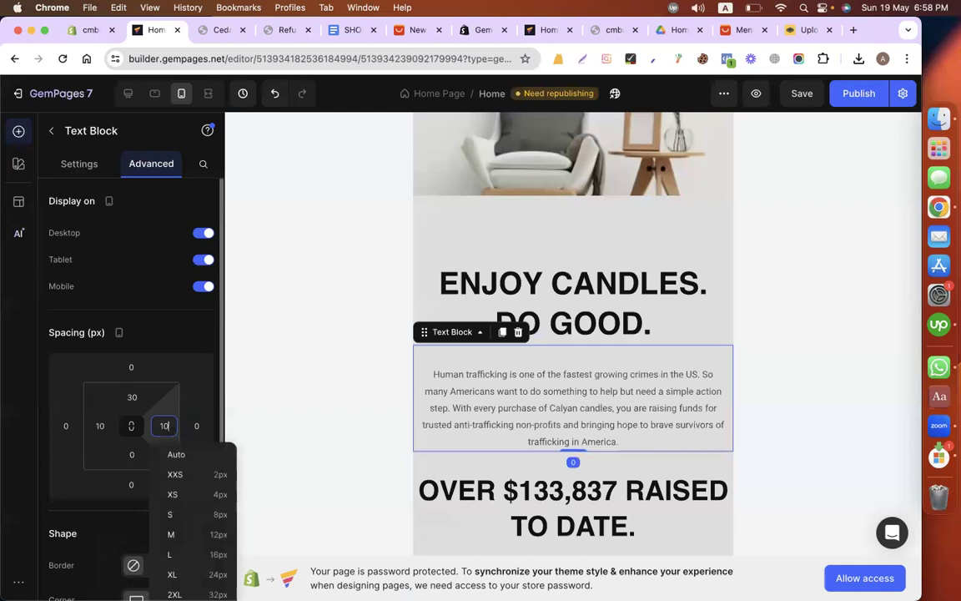
Step: Check the human trafficking text block in the tablet and desktop layouts and increase its bottom padding on mobile
click(155, 95)
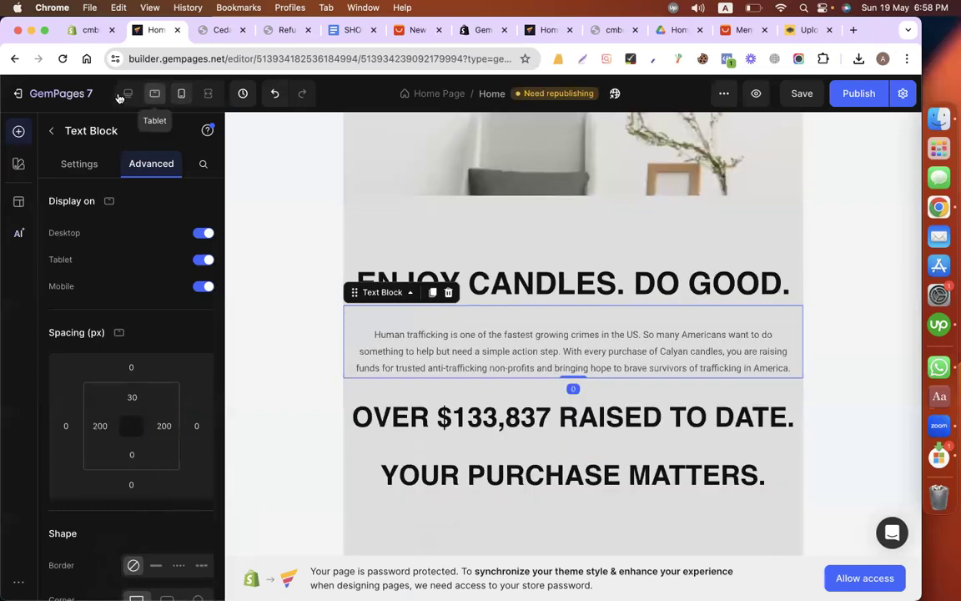
click(125, 95)
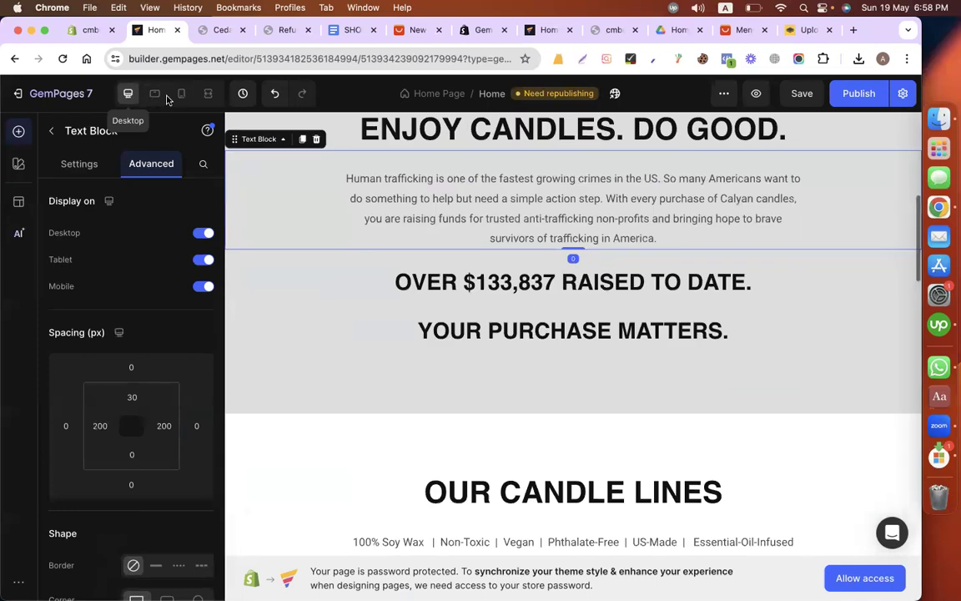
click(181, 94)
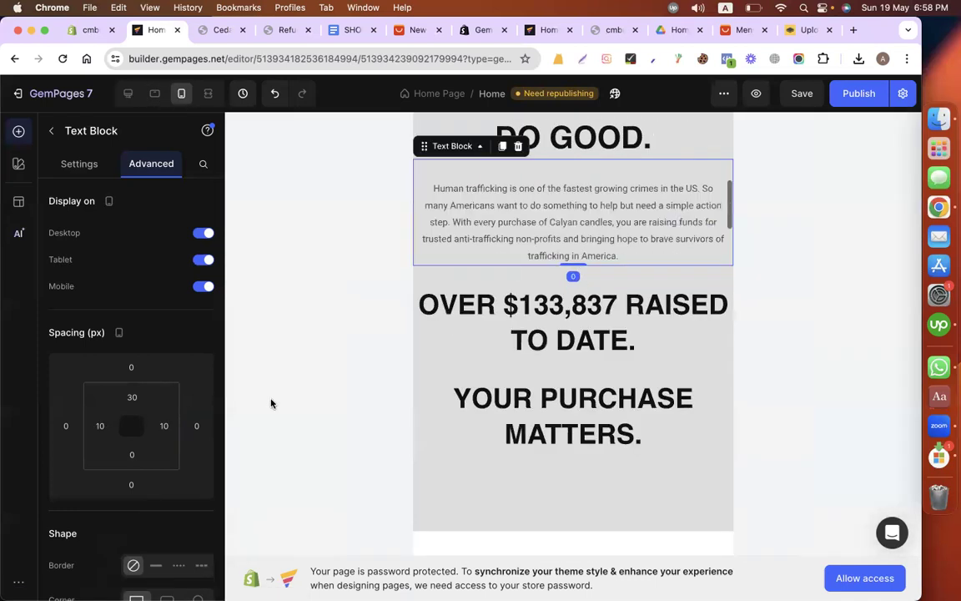
click(135, 456)
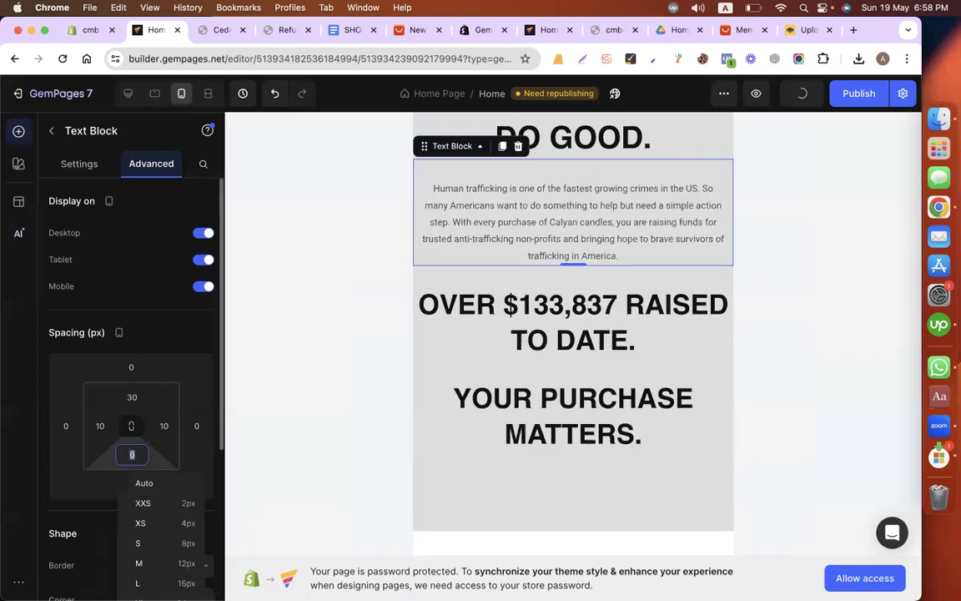
click(289, 418)
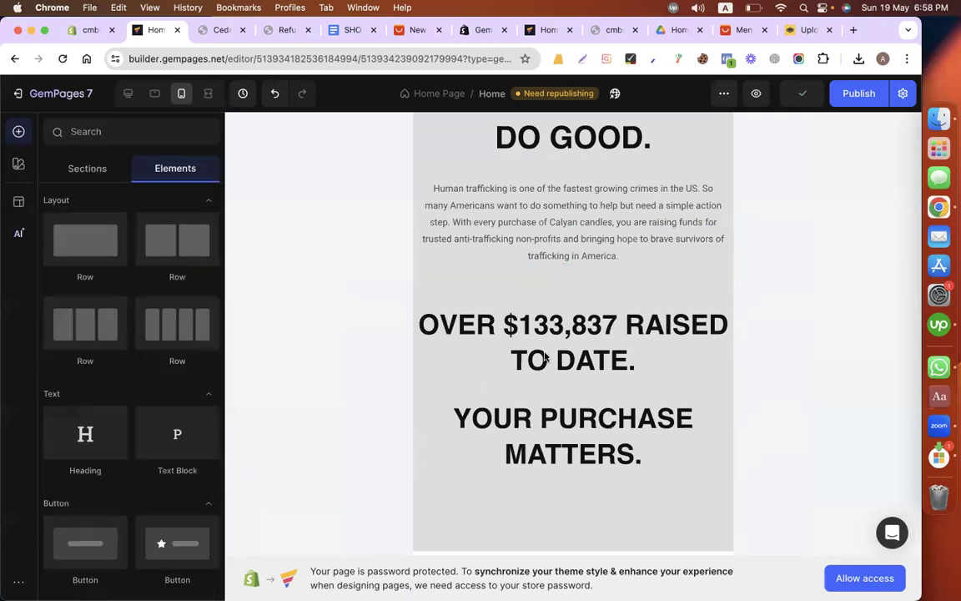
Step: Set the mobile font size of the "OVER $133,837 RAISED TO DATE." heading to 30
scroll(537, 336, down, 1)
click(553, 315)
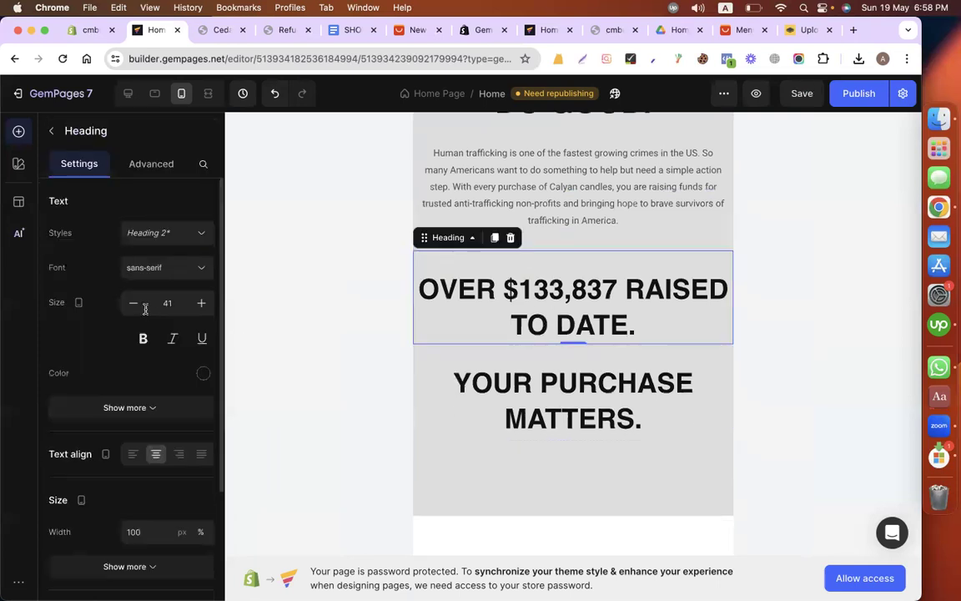
click(162, 307)
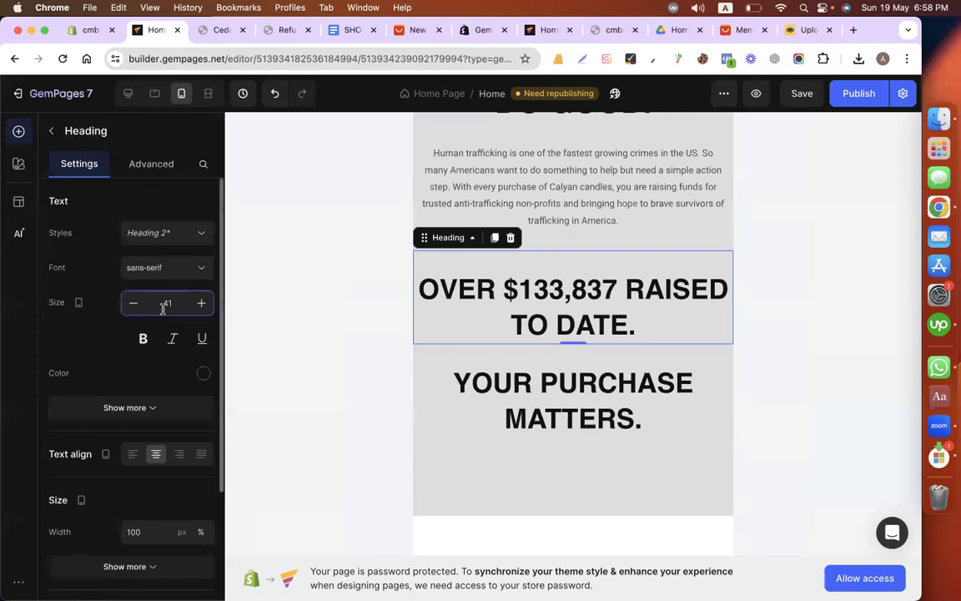
key(BackSpace)
key(BackSpace)
text(30)
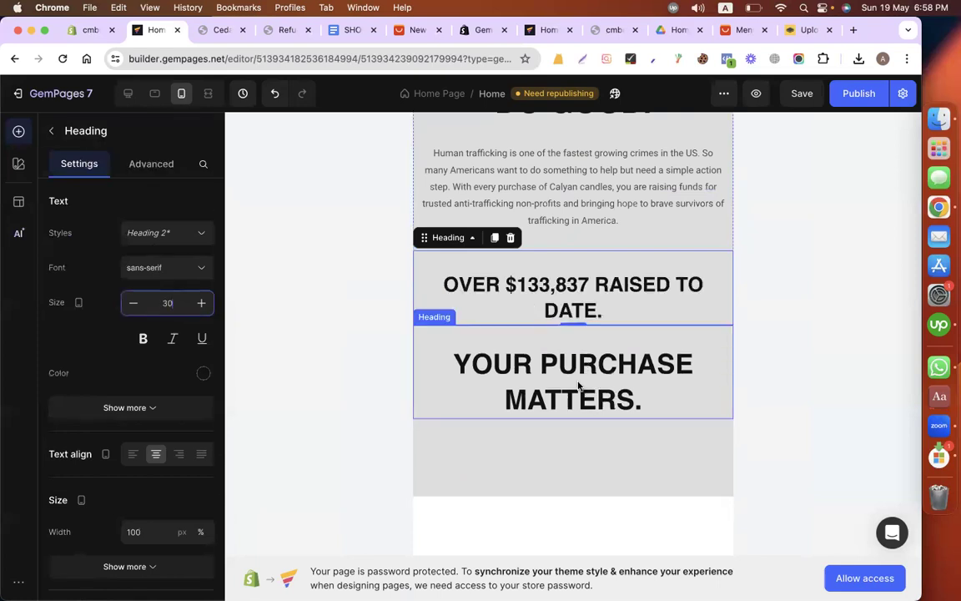
Step: Reduce the mobile font size of the "OVER $133,837 RAISED TO DATE." heading to 25 so it fits on one line
click(547, 340)
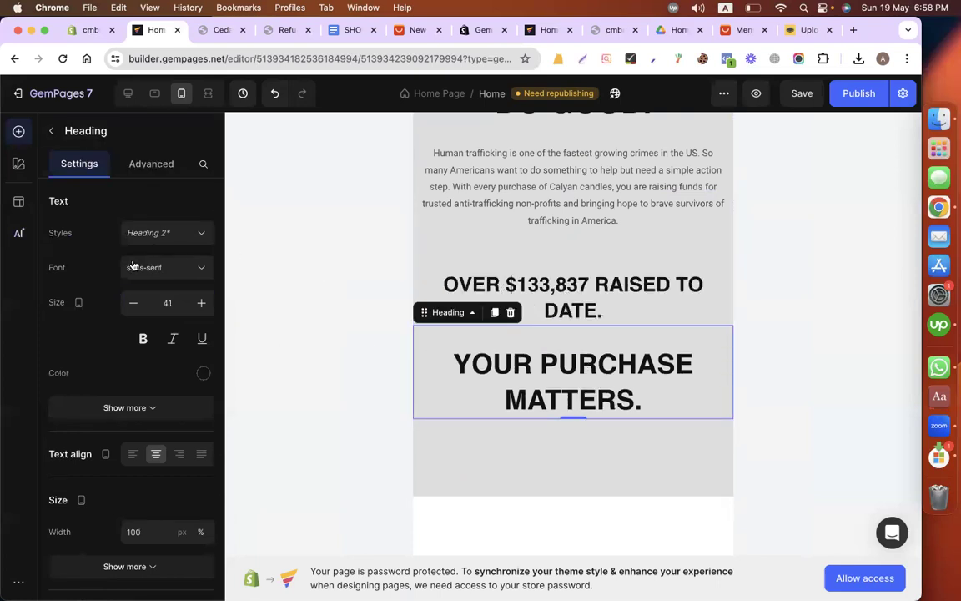
click(467, 288)
click(169, 302)
key(super+a)
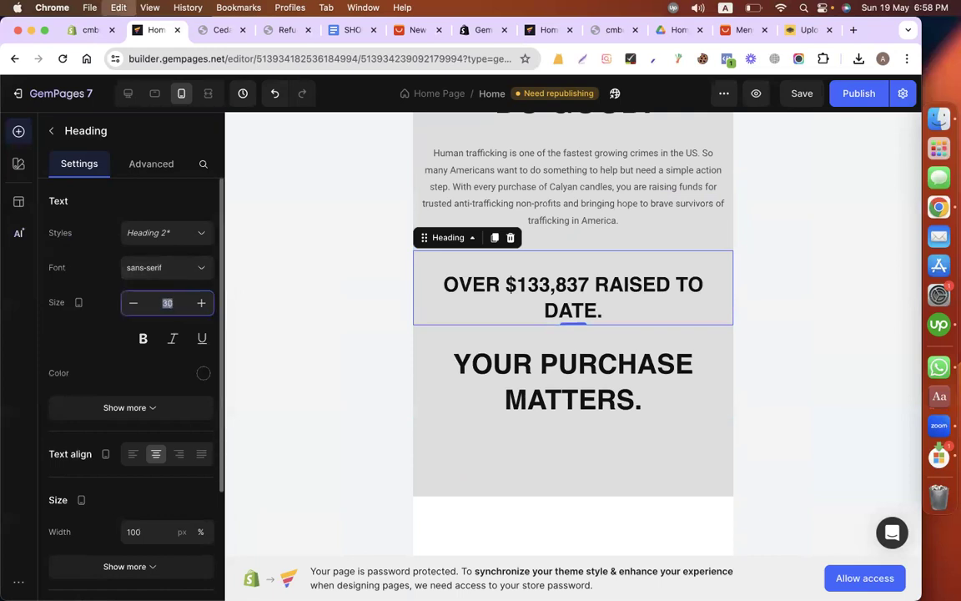
text(20)
Step: Set the mobile font size of the "YOUR PURCHASE MATTERS." heading to 25
click(557, 337)
click(170, 302)
key(super+a)
text(25)
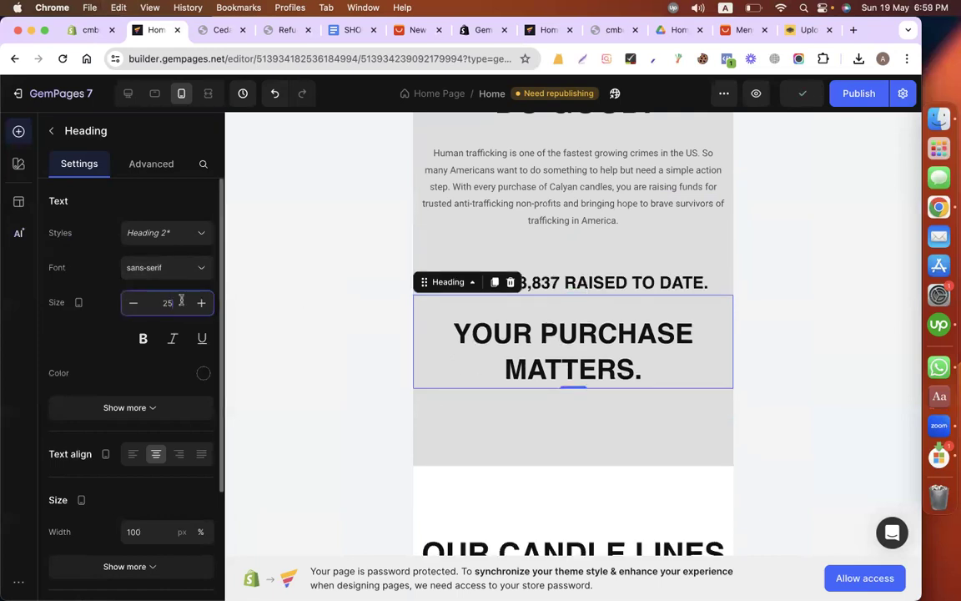
click(783, 298)
Step: Set the mobile left and right padding of the text block under "OUR CANDLE LINES" to 10 px each
scroll(575, 497, down, 5)
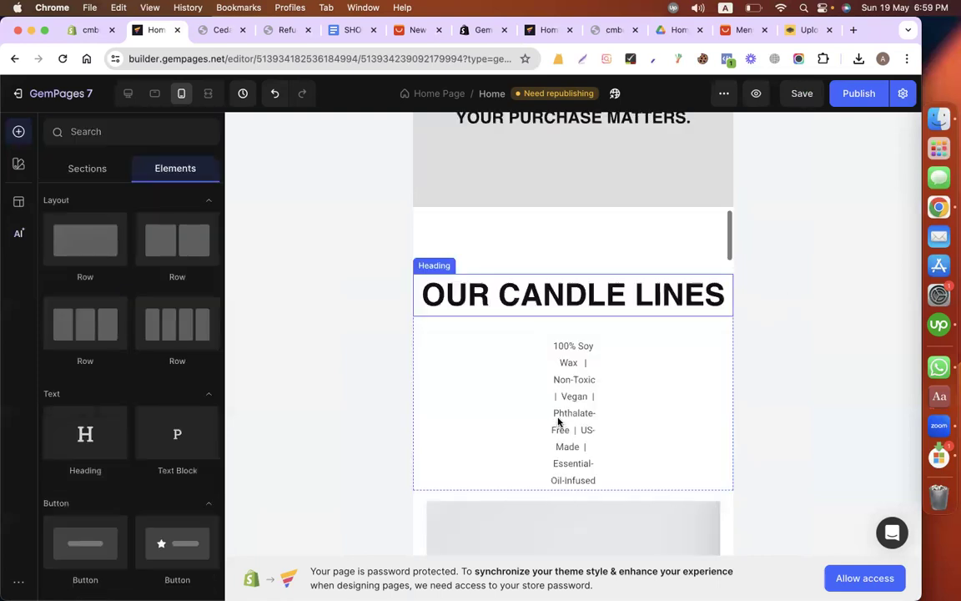
click(556, 402)
click(152, 164)
click(98, 416)
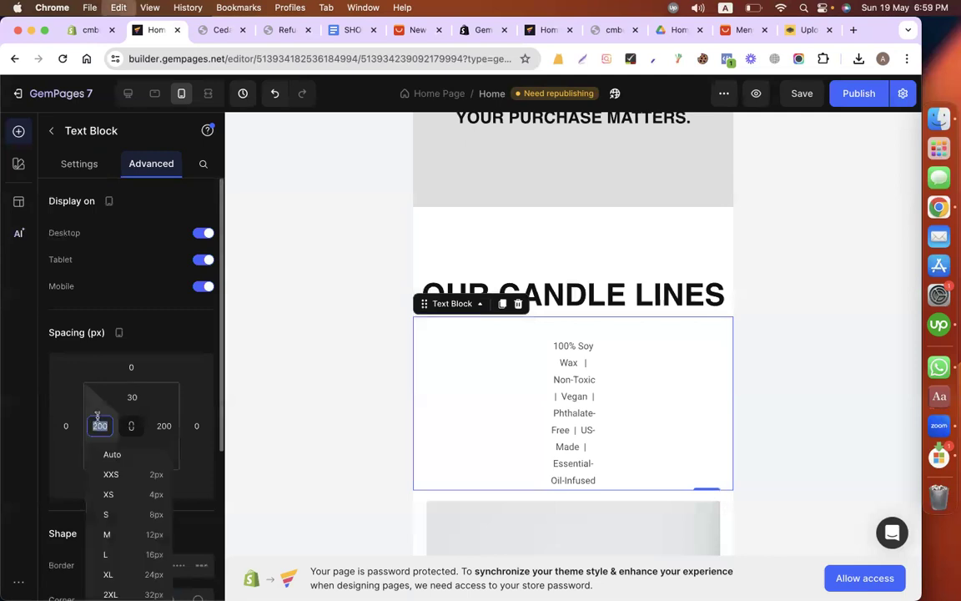
text(10)
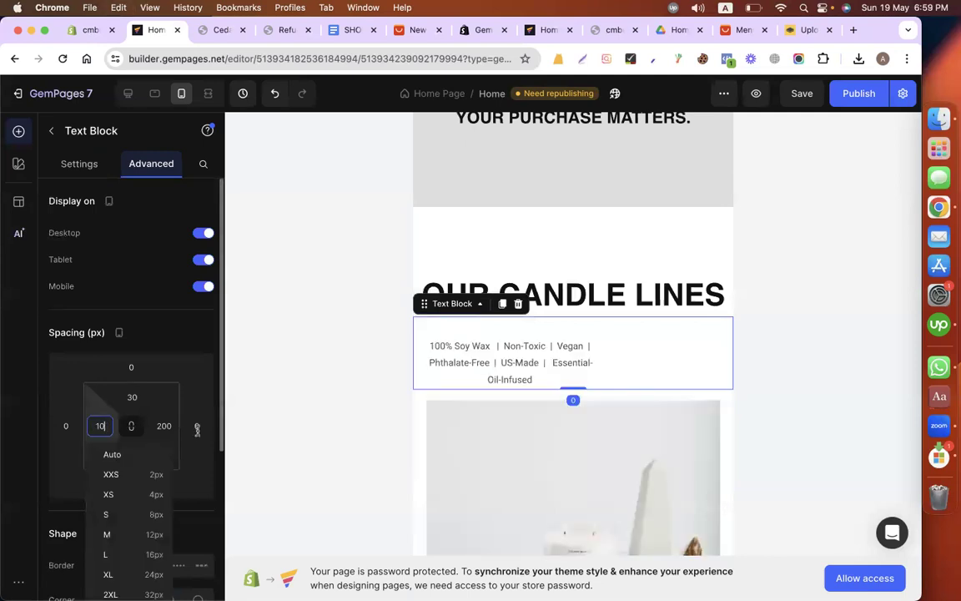
key(Tab)
text(10)
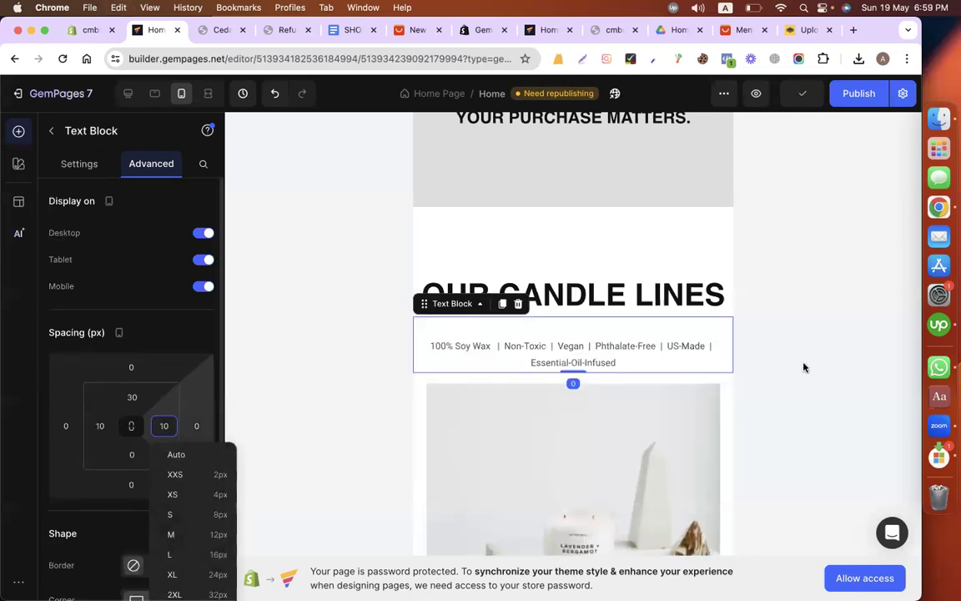
click(810, 366)
scroll(590, 498, down, 5)
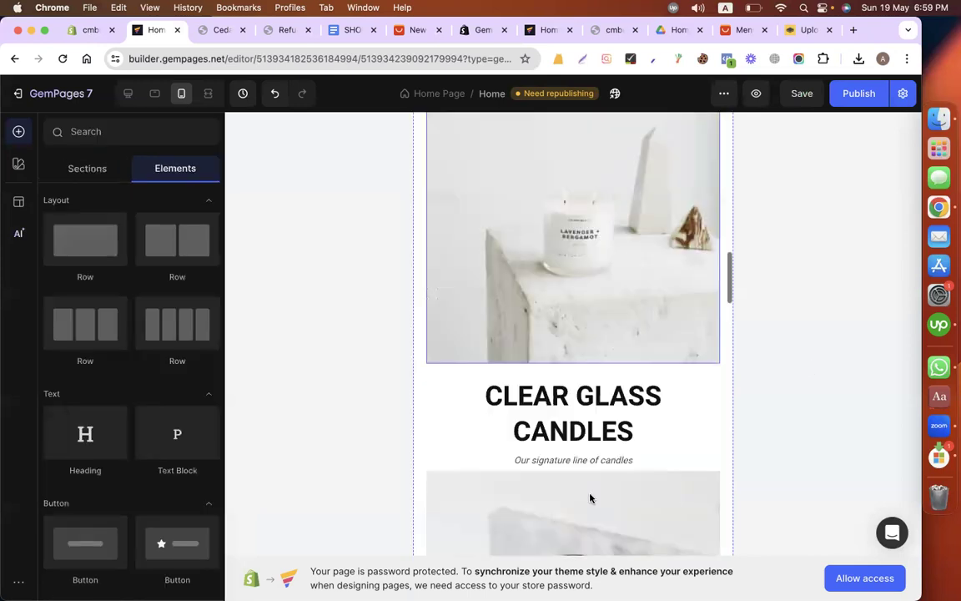
Step: Set the mobile font size of the "CLEAR GLASS CANDLES" heading to 32
scroll(590, 498, down, 8)
scroll(588, 401, up, 6)
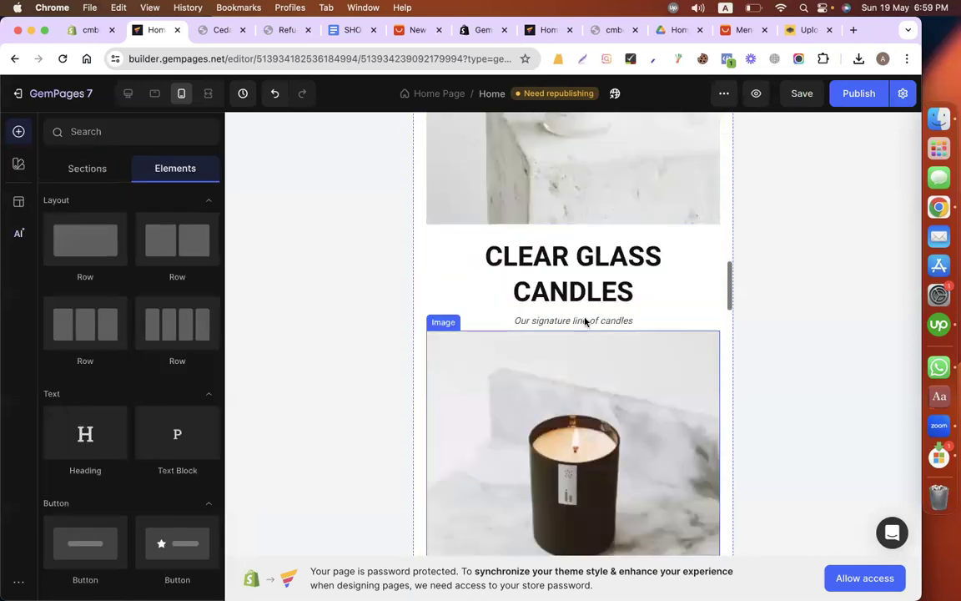
click(585, 290)
click(163, 308)
text(32)
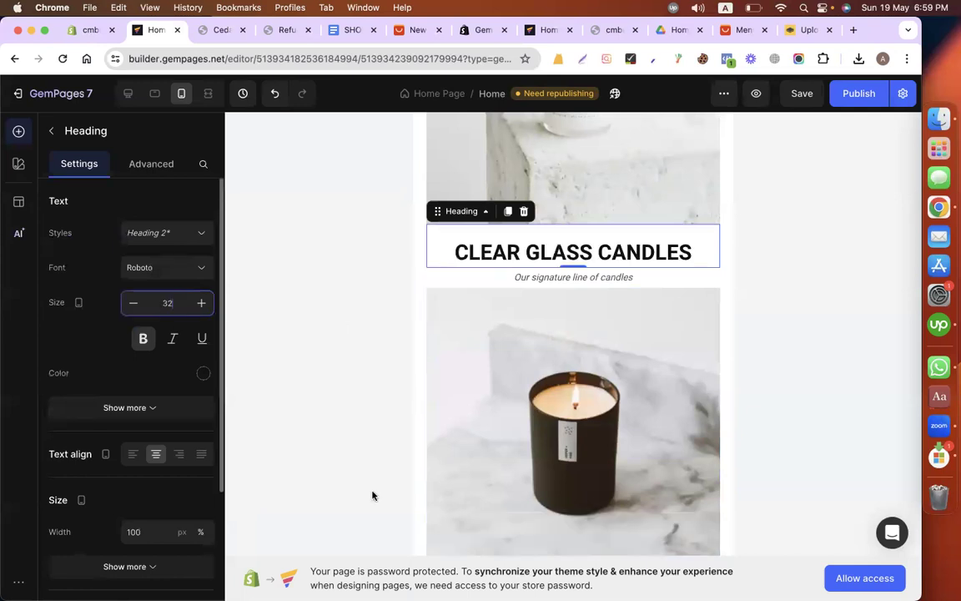
Step: Reduce the mobile font size of the "BLACK CANDLES" heading
scroll(556, 357, down, 4)
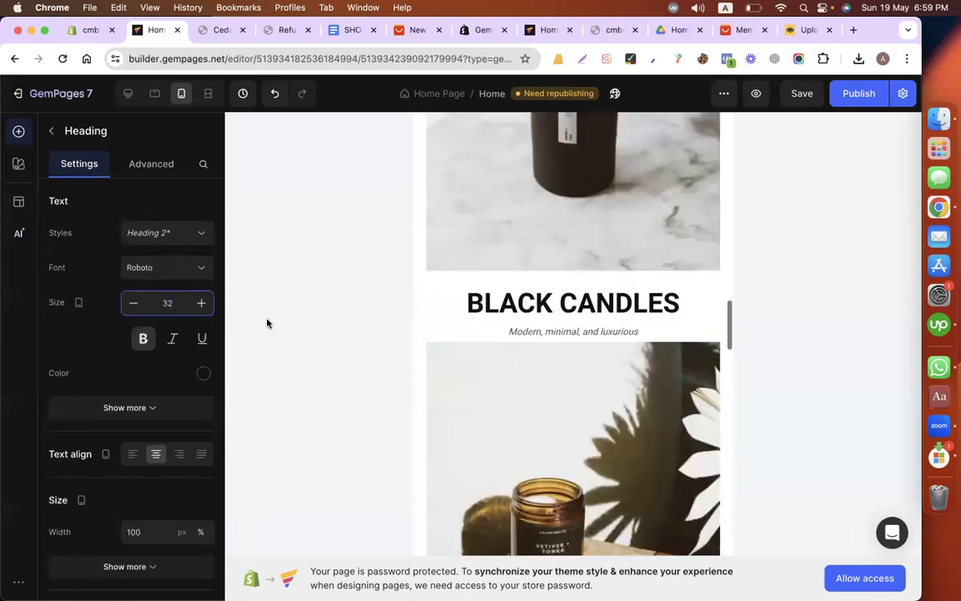
double_click(154, 307)
text(3)
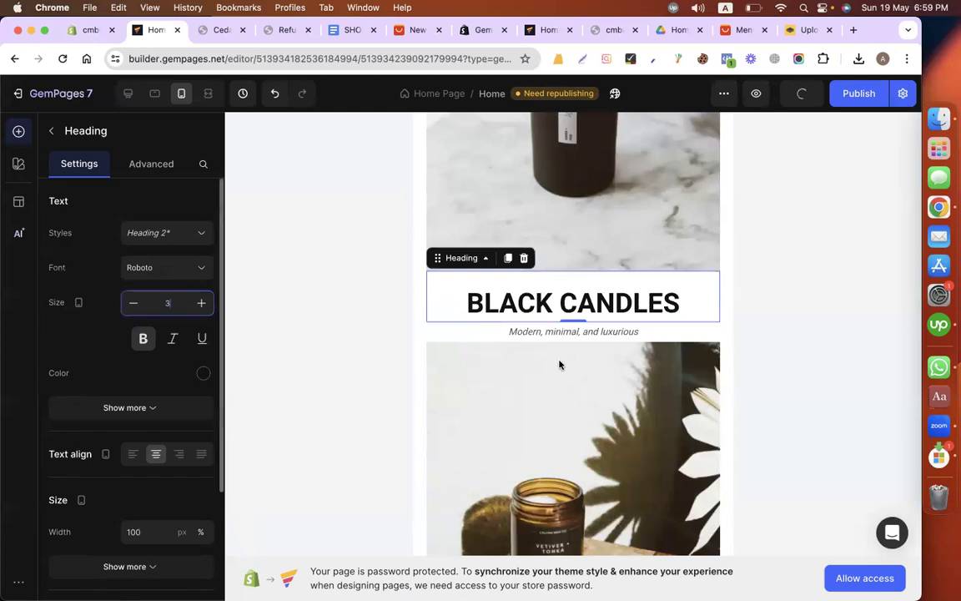
Step: Set the mobile font size of the "AMBER JAR CANDLES" heading to 32
scroll(559, 364, down, 3)
click(531, 437)
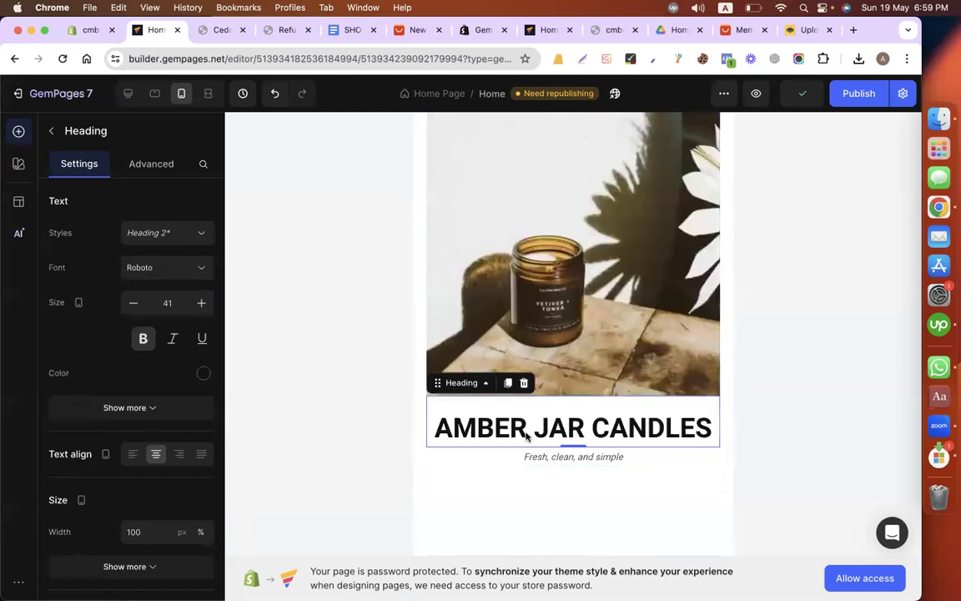
double_click(180, 302)
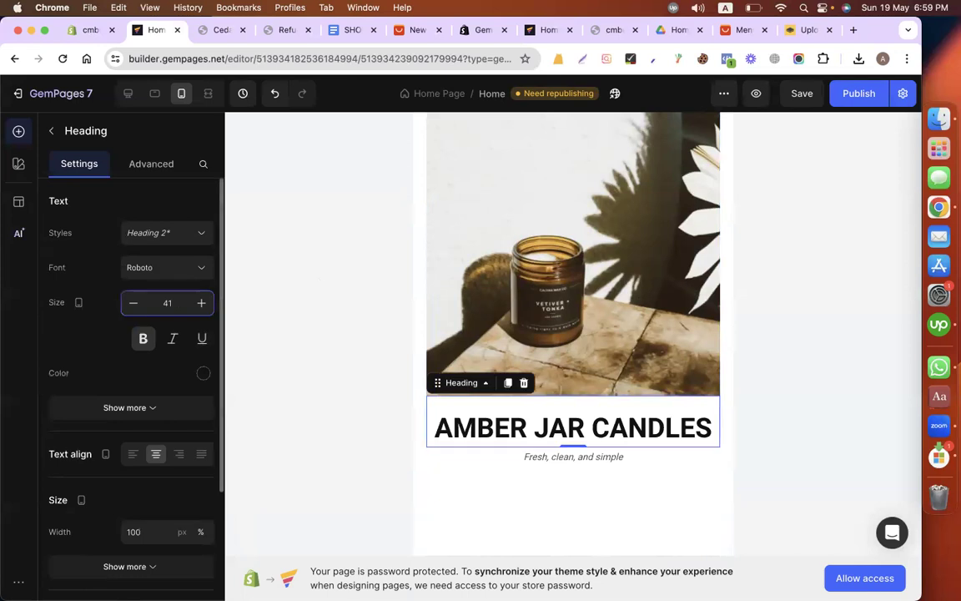
text(32)
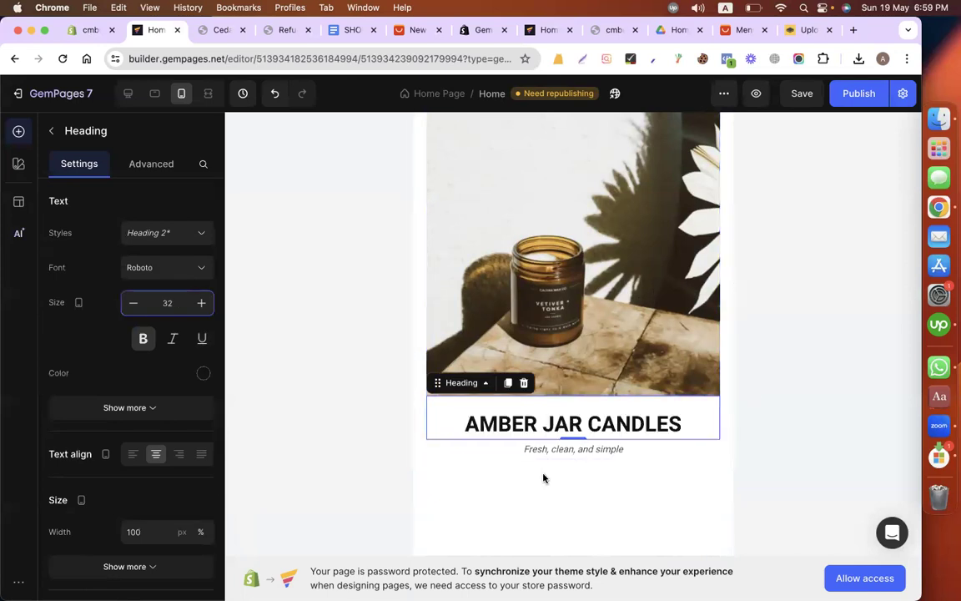
Step: Set the mobile bottom padding of the section containing the candle lines to 50 px
scroll(542, 477, down, 3)
click(516, 223)
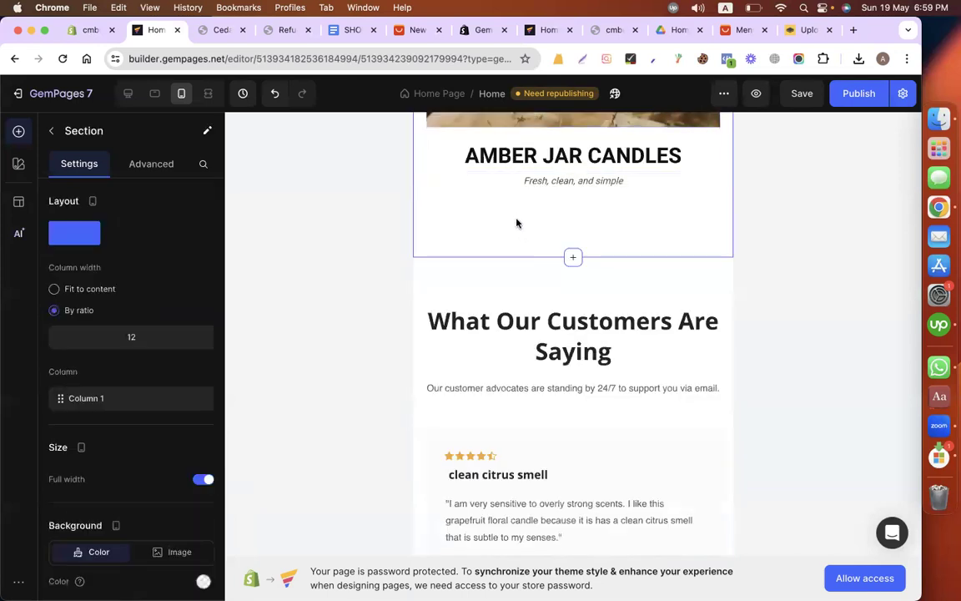
click(151, 163)
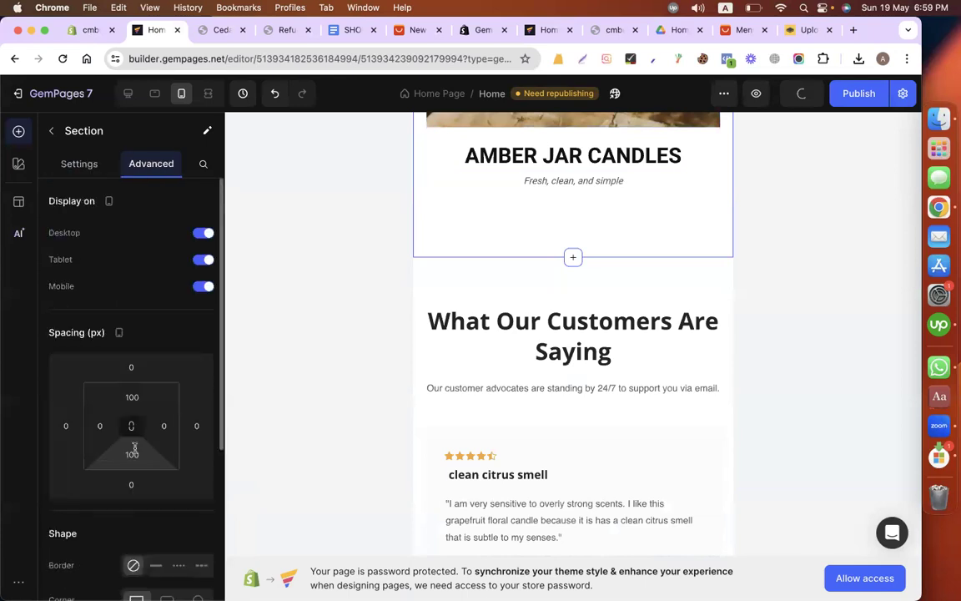
click(132, 453)
text(50)
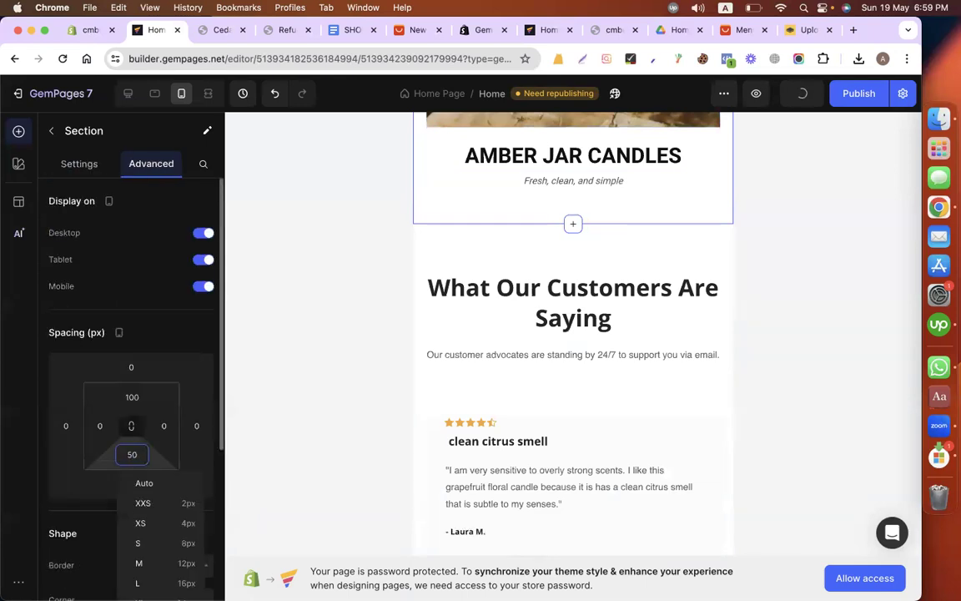
Step: Reduce the mobile font size of the "What Our Customers Are Saying" heading to 25
click(560, 302)
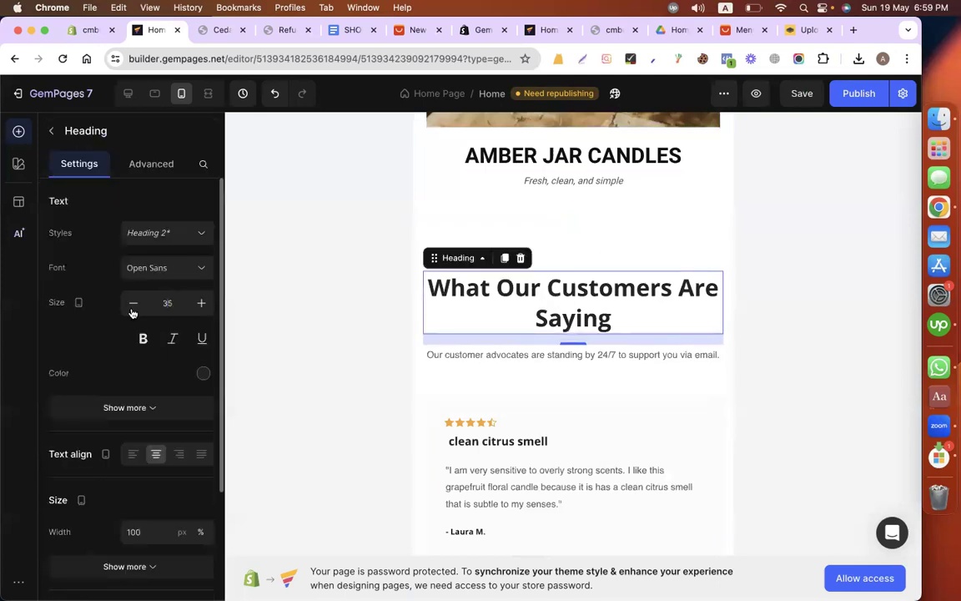
click(132, 303)
click(132, 307)
click(132, 307)
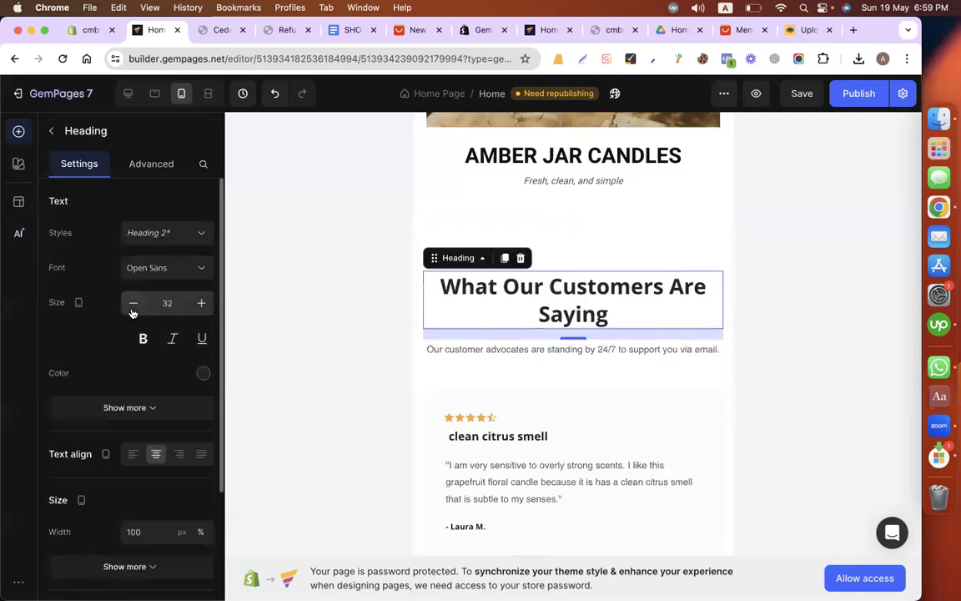
click(132, 307)
Step: Switch to the open Google Docs document whose title starts with "SHO" and copy its link
scroll(485, 384, down, 3)
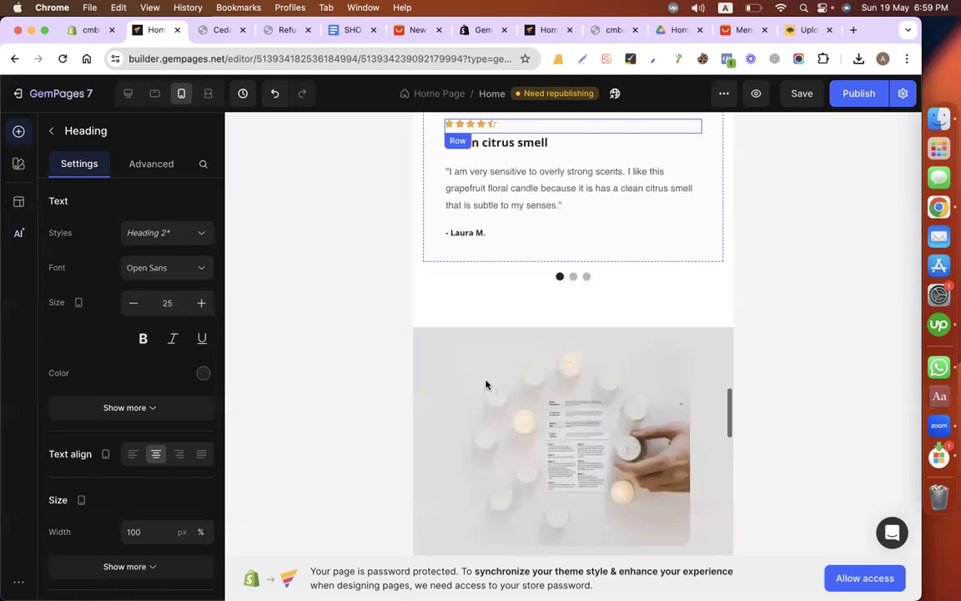
scroll(485, 384, down, 10)
scroll(545, 310, up, 15)
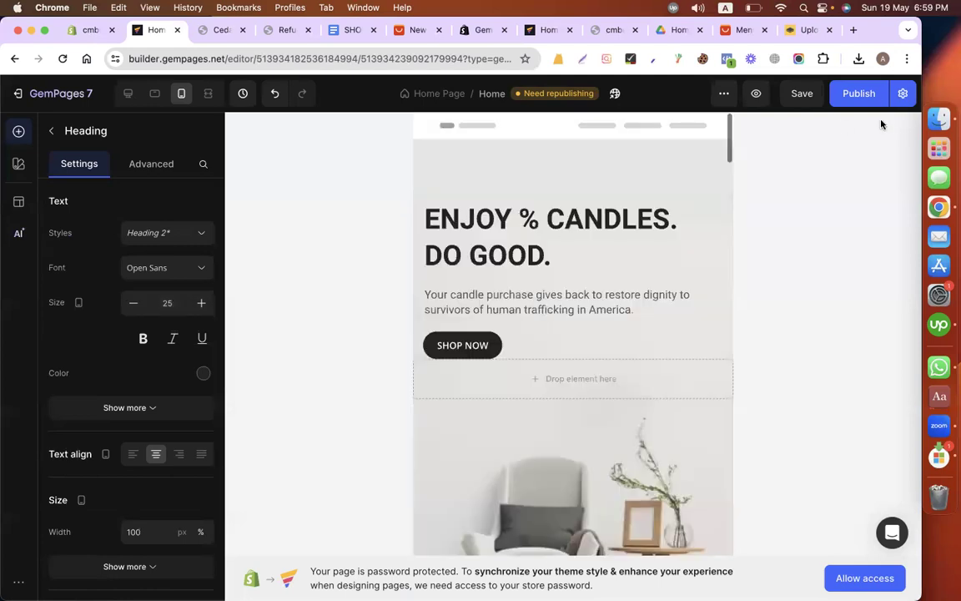
click(344, 30)
click(221, 60)
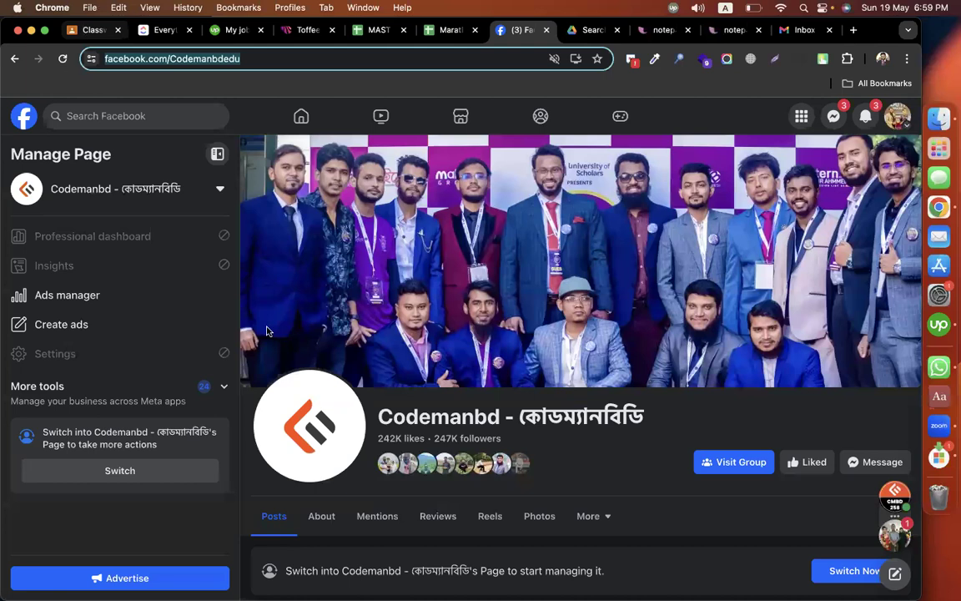
Step: Open the Classwork page of the CMBD-258(Web Design offline + online) class in Google Classroom and look through its existing topics
key(super+1)
scroll(125, 459, down, 3)
click(125, 454)
click(365, 162)
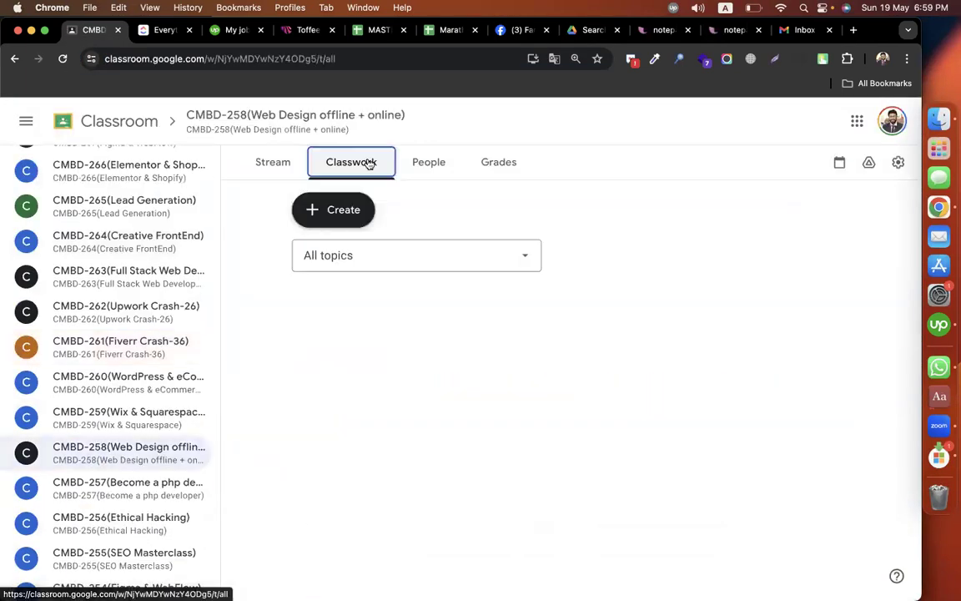
click(357, 211)
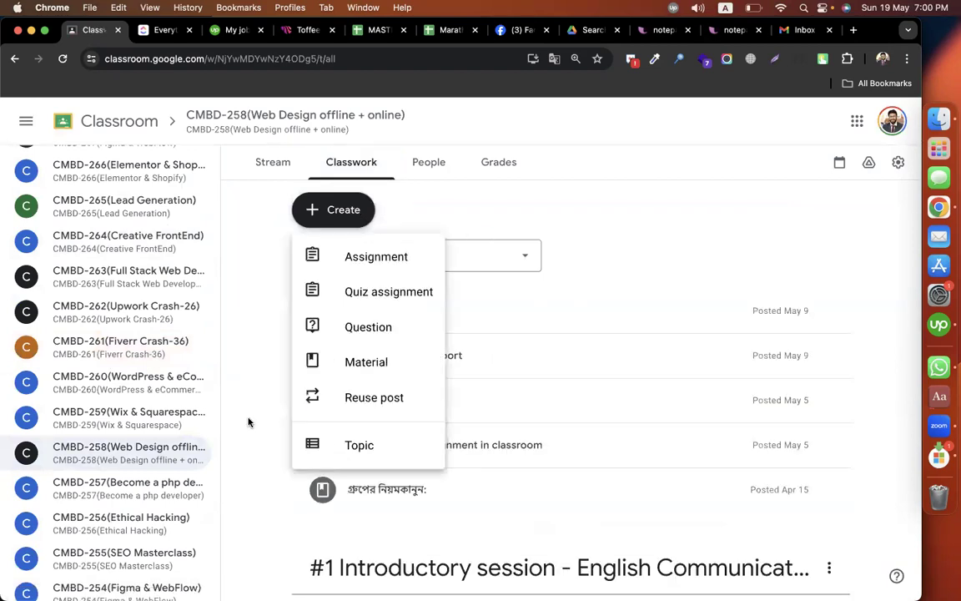
scroll(247, 422, down, 3)
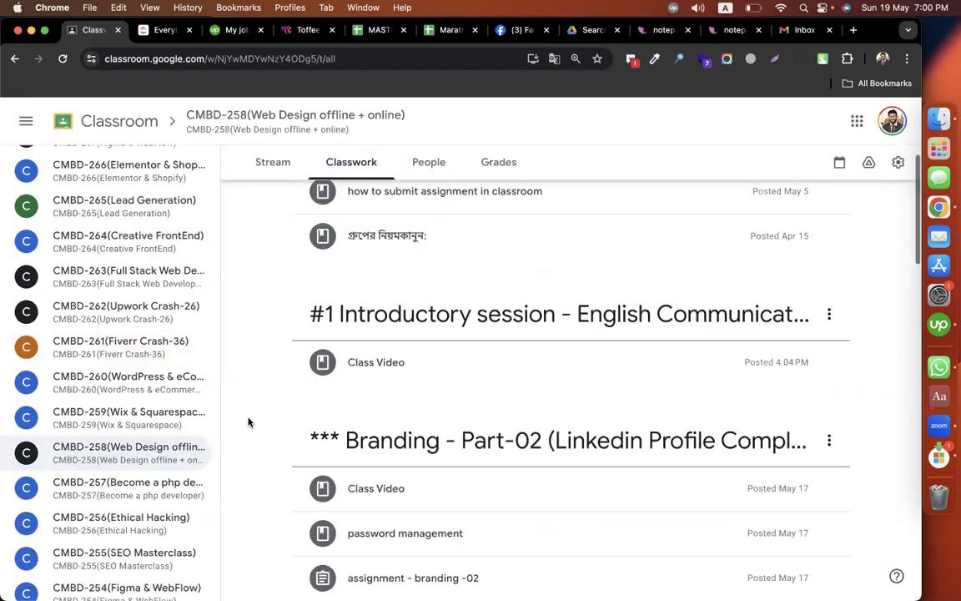
scroll(247, 422, down, 4)
scroll(247, 422, up, 1)
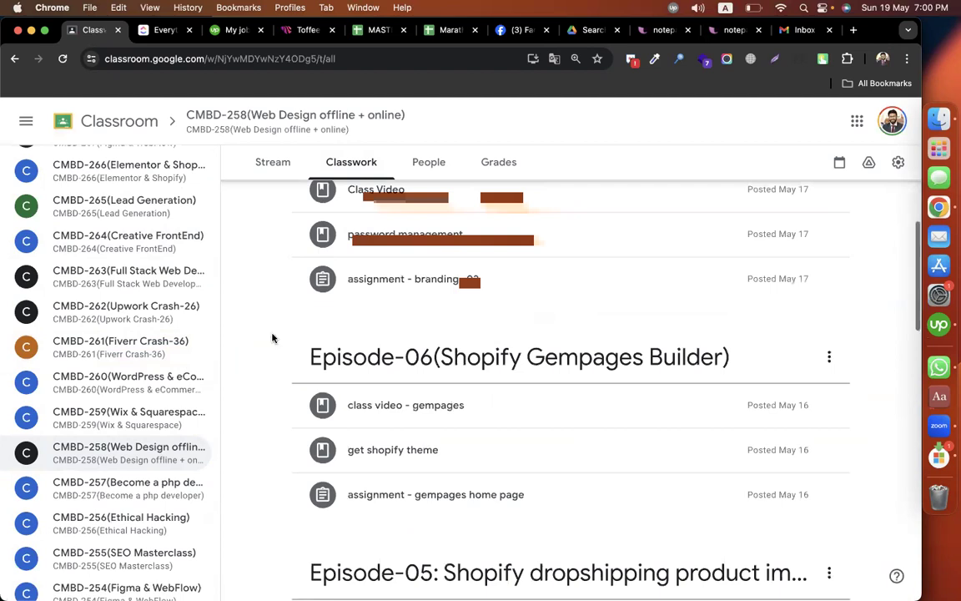
scroll(272, 338, up, 10)
Step: Add a classwork topic named "Episode-07(Shopify Gempages - Product and Landing Page Design)"
click(333, 210)
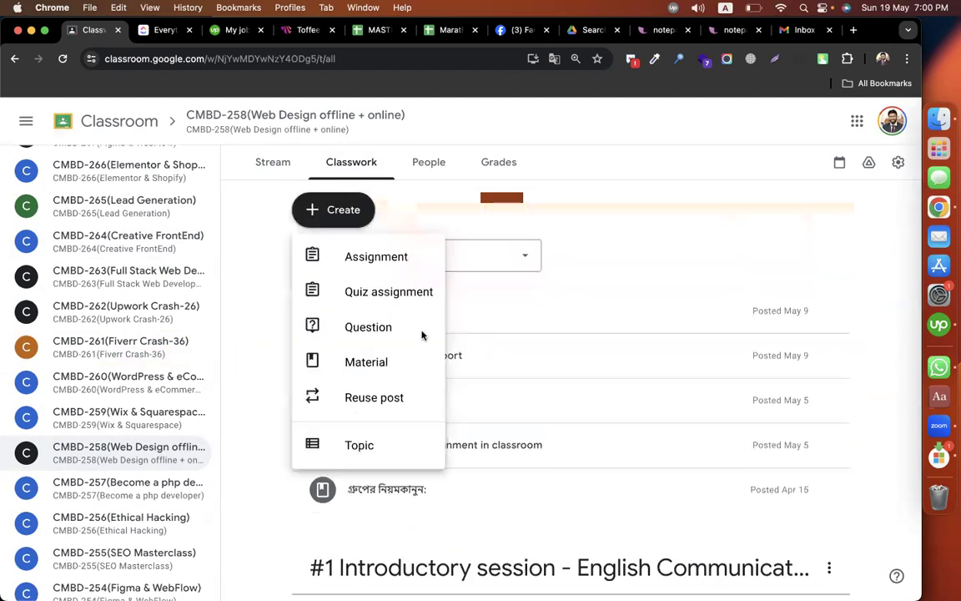
click(360, 445)
text(Episode-07(Shopify Gem)
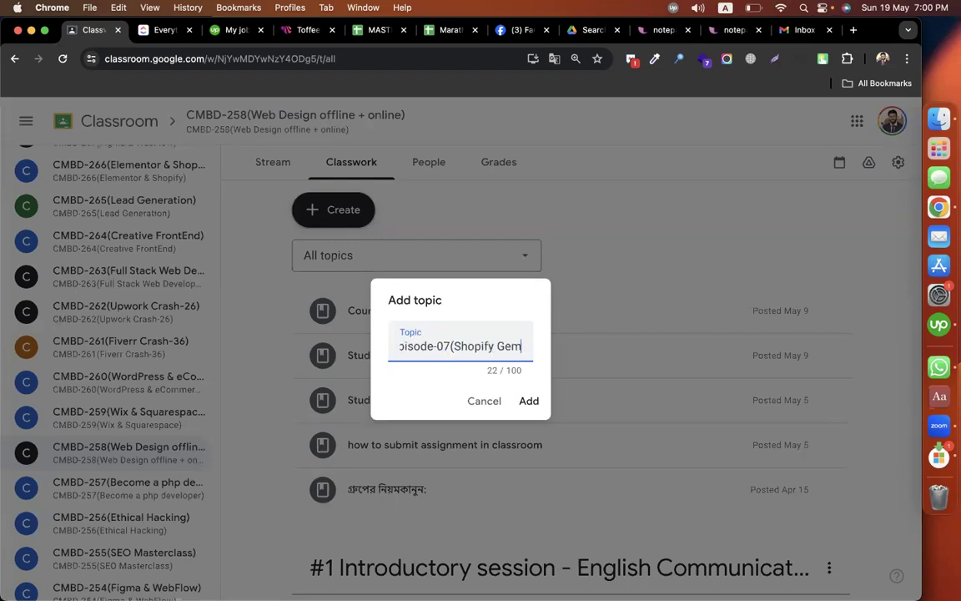
text(pages )
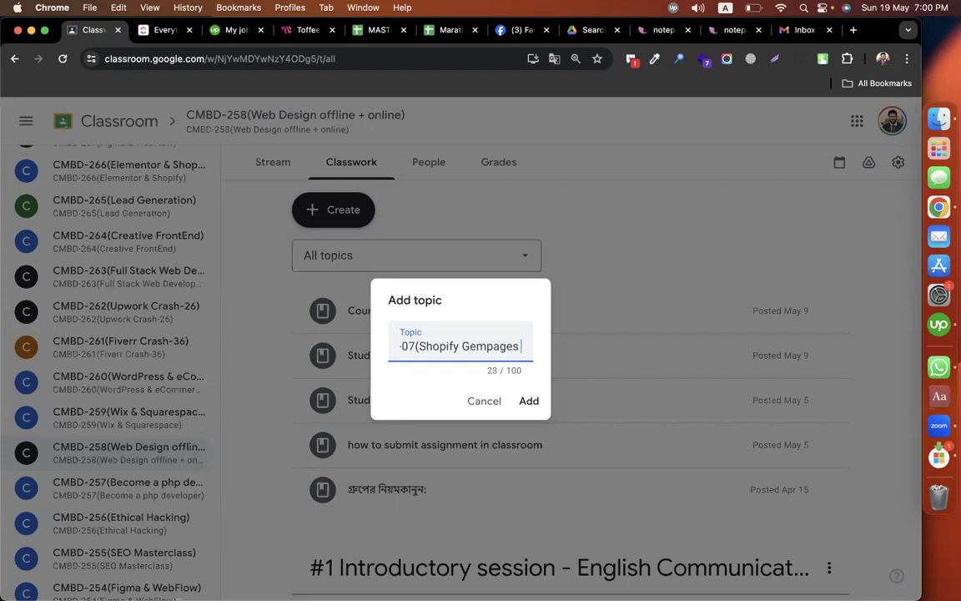
text(- Producty)
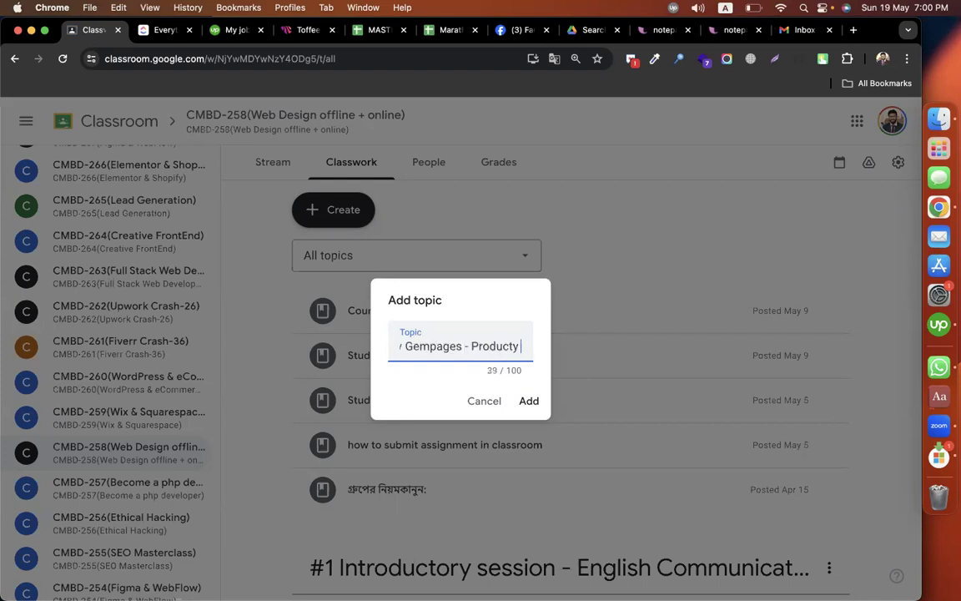
key(BackSpace)
key(BackSpace)
text(and Landi)
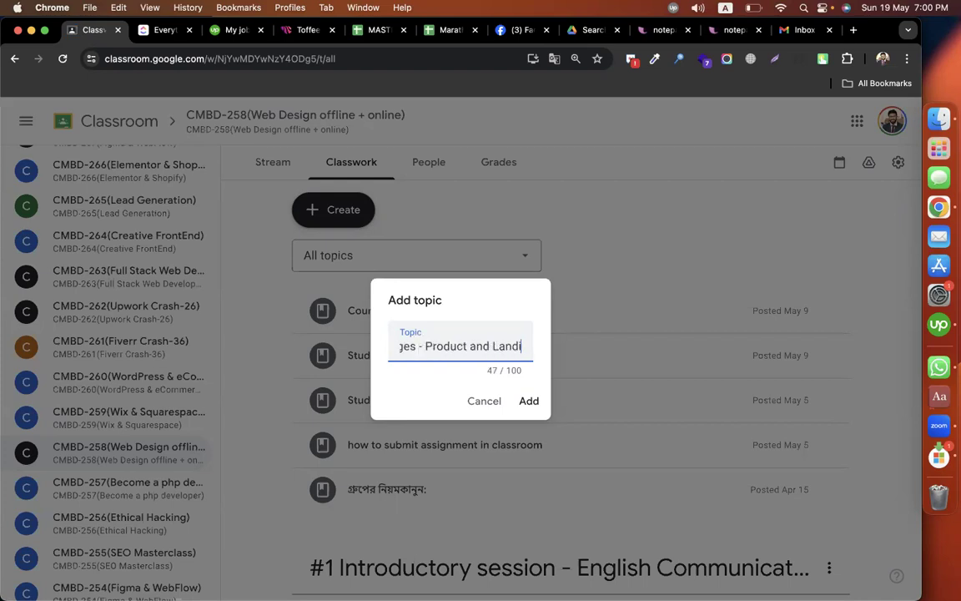
text(ng Page D)
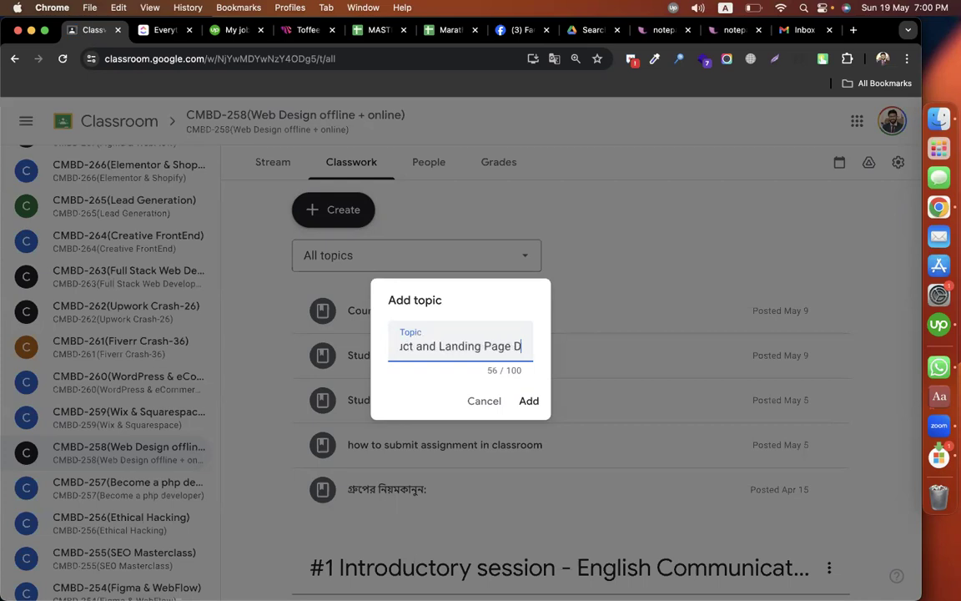
text(esign))
key(Return)
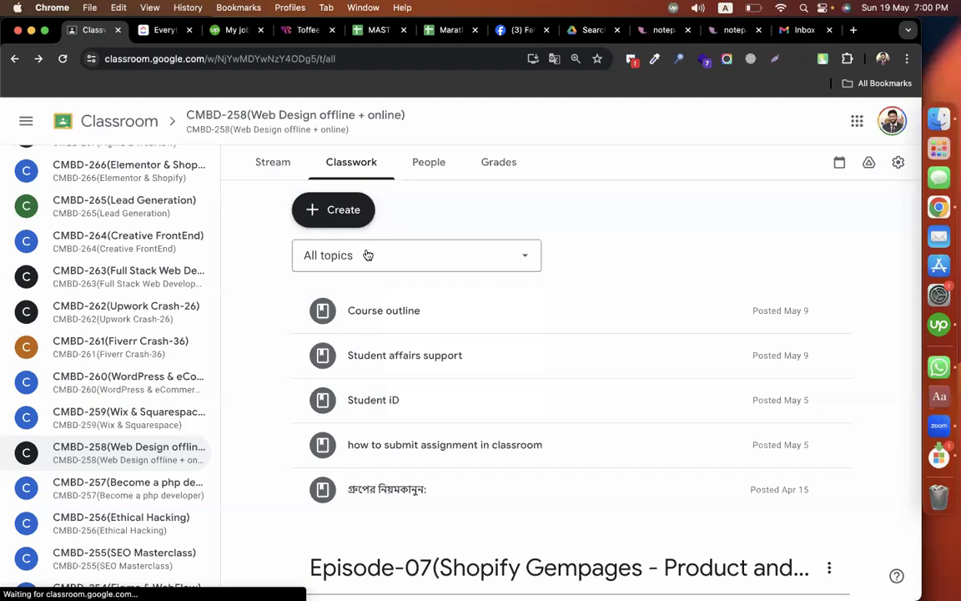
Step: Create a new assignment titled "assignment - gempages complete website"
click(334, 211)
text(ass)
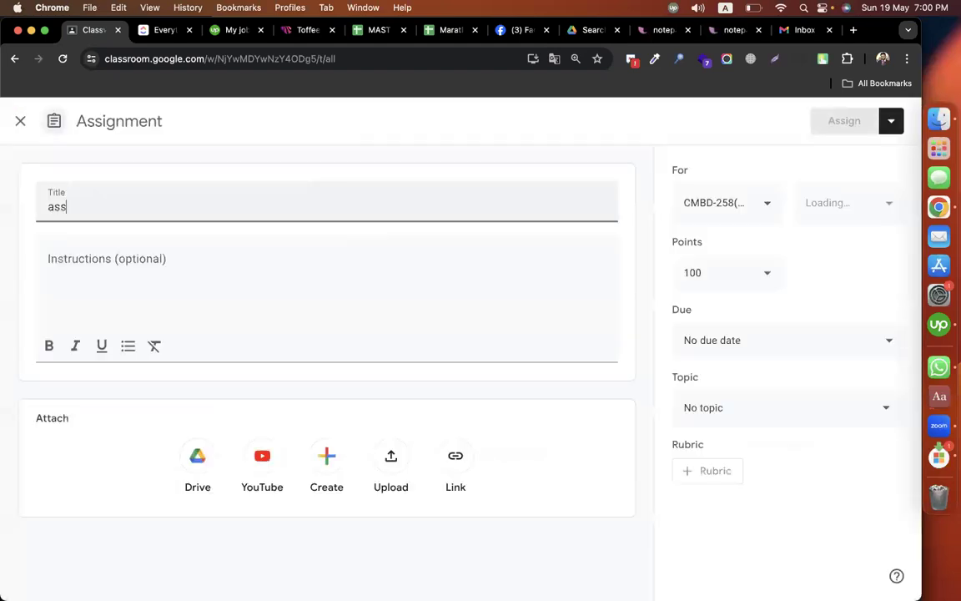
text(ignment - gempages comp)
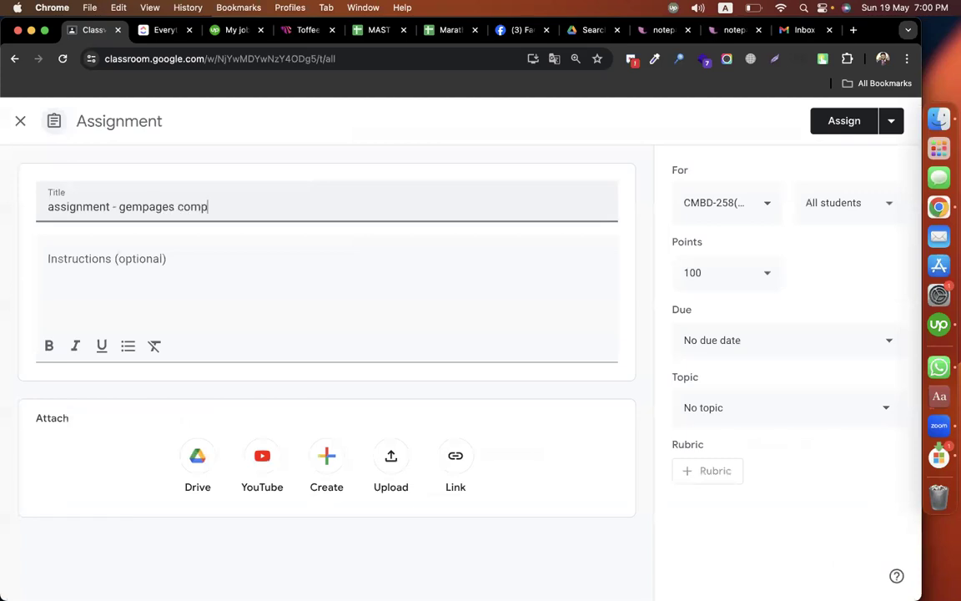
text(lete website)
Step: Write the assignment instructions "make a complete website with", followed by "Home", "Product page" and "About page" on separate lines
click(172, 275)
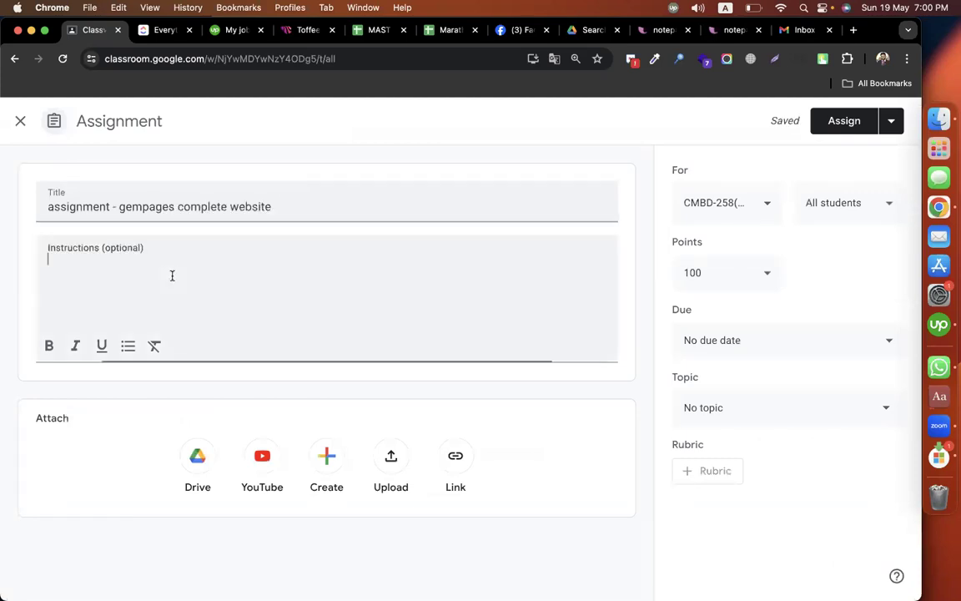
text(make a comp)
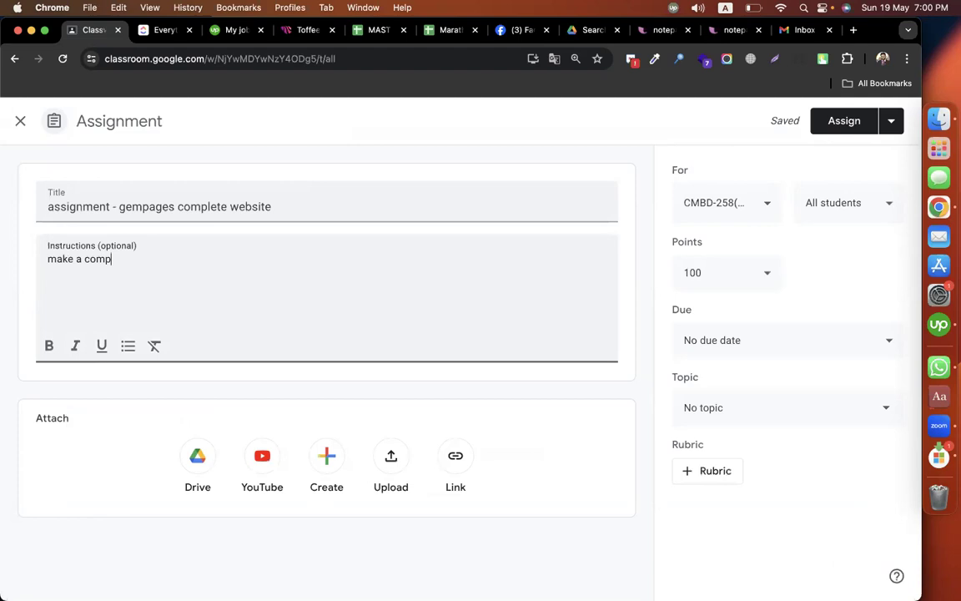
text(lete website with)
key(Return)
text(Home)
key(Return)
text(P)
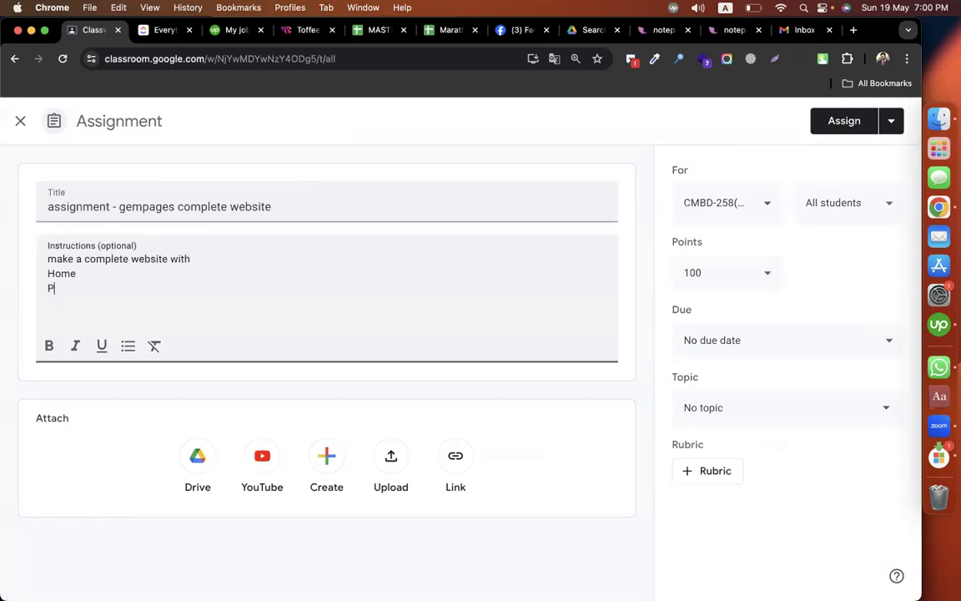
text(roduct page)
key(Return)
text(Abou)
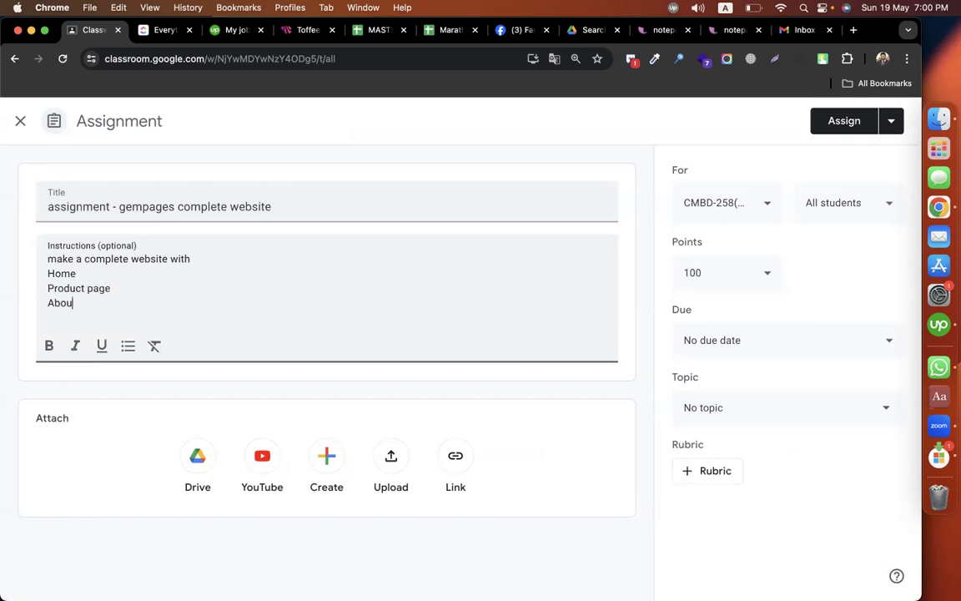
text(t page)
Step: Add the line "header + footer + menu" to the instructions after a blank line
key(Return)
key(Return)
text(header + footer + menu)
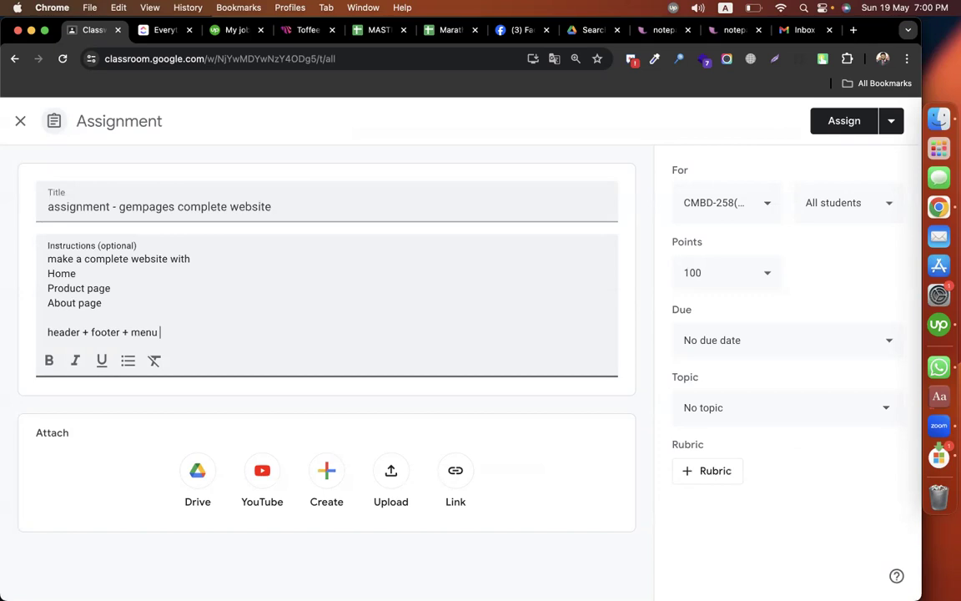
Step: Add "follow the instructions :" after a blank line and paste the copied Google Docs link behind it
key(Return)
key(Return)
text(follow the instr)
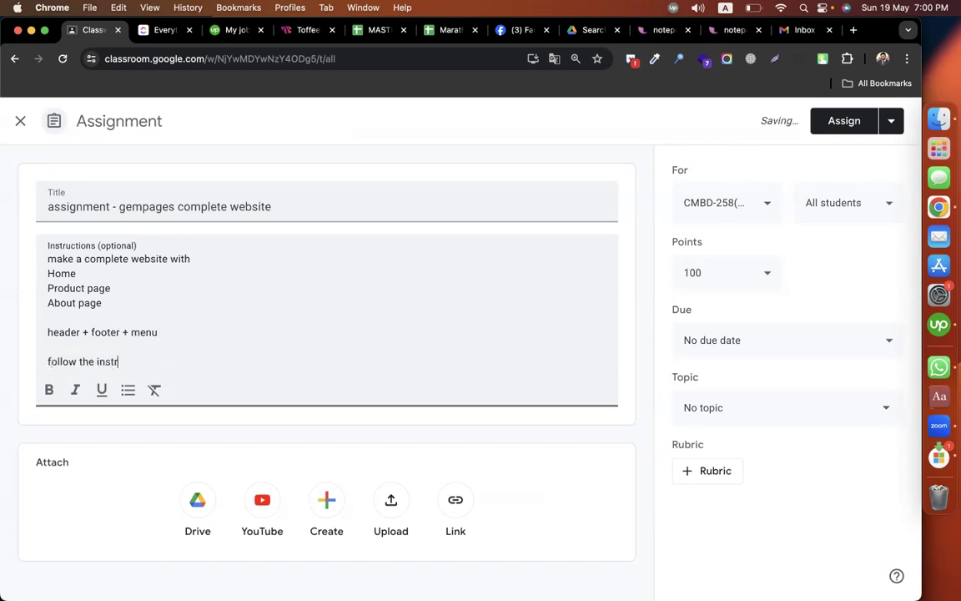
text(uctions :)
Step: File the assignment under the "Episode-07(Shopify Gempages - Product a..." topic and assign it to the class
click(787, 409)
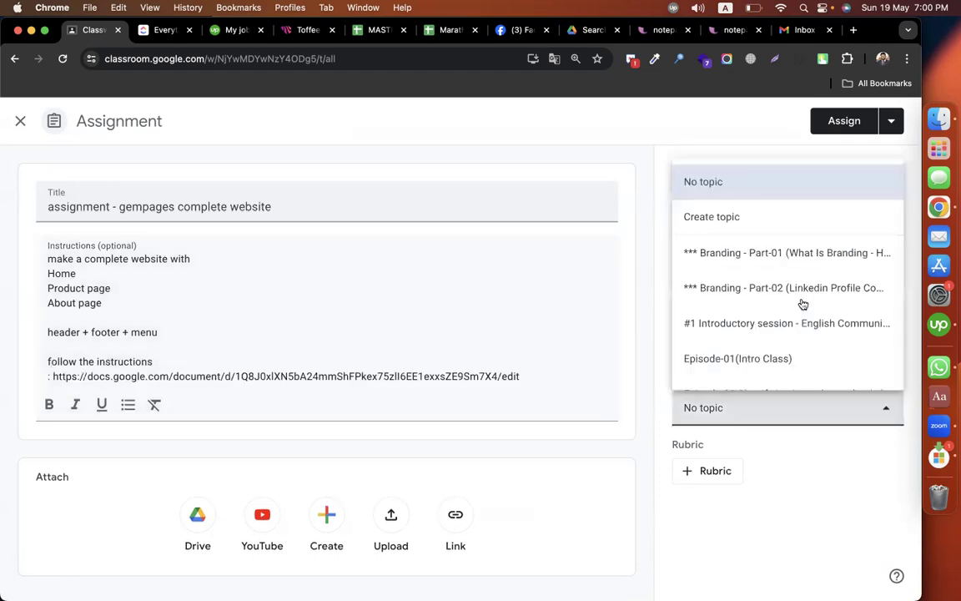
scroll(828, 377, down, 5)
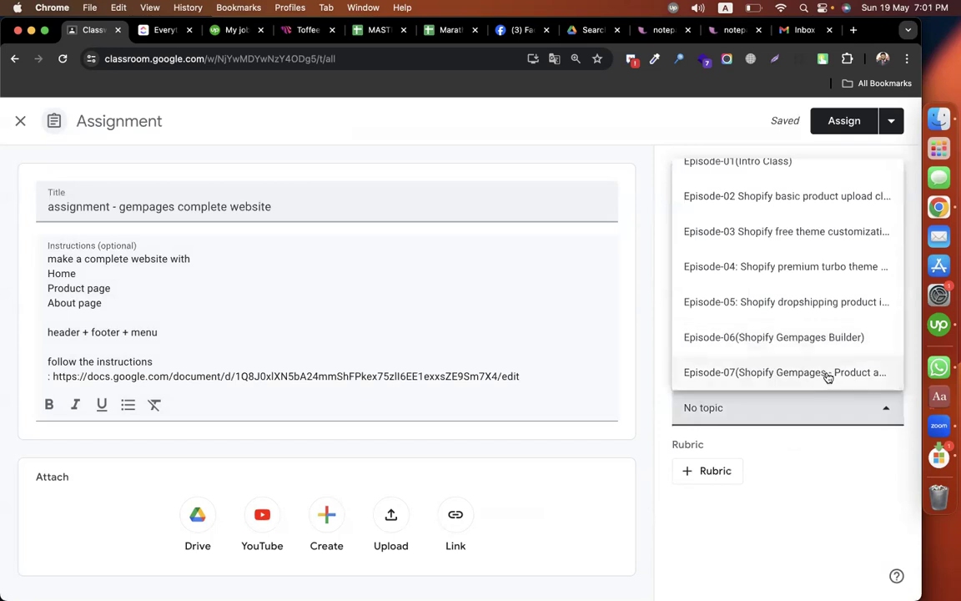
click(803, 372)
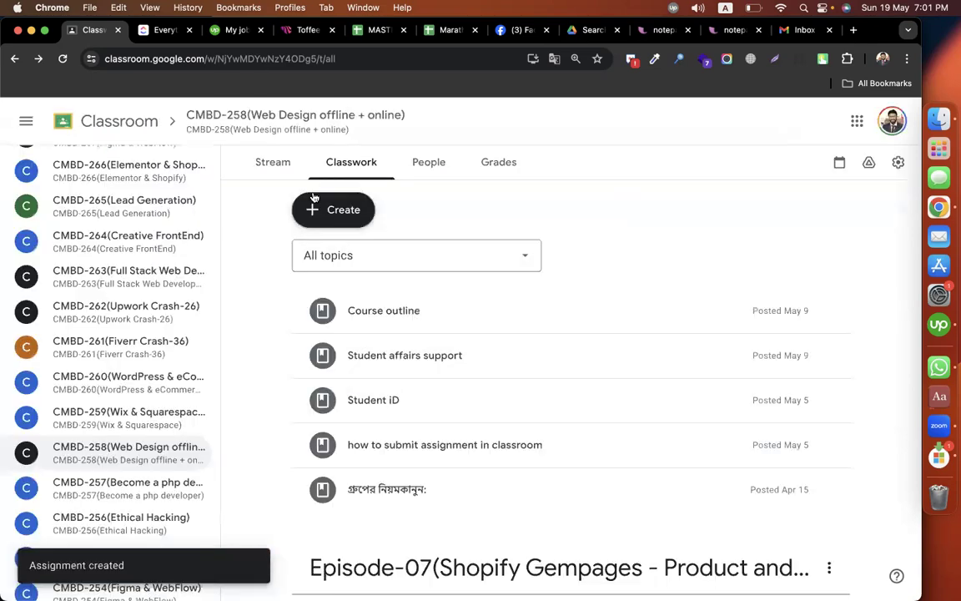
Step: Switch to the GemPages editor for the Home page and show its desktop layout
key(super+grave)
key(super+grave)
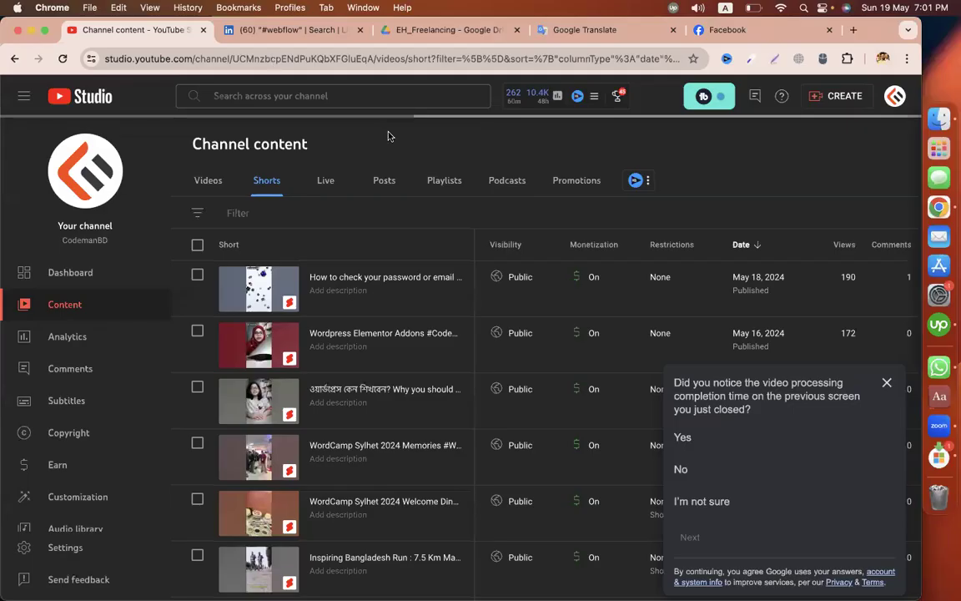
key(super+grave)
key(super+grave)
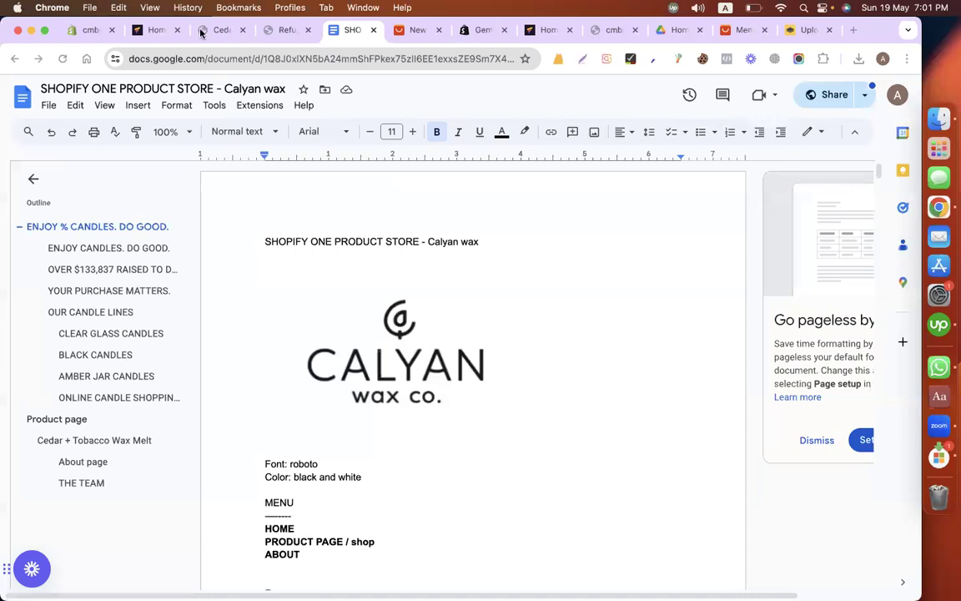
key(super+l)
key(super+2)
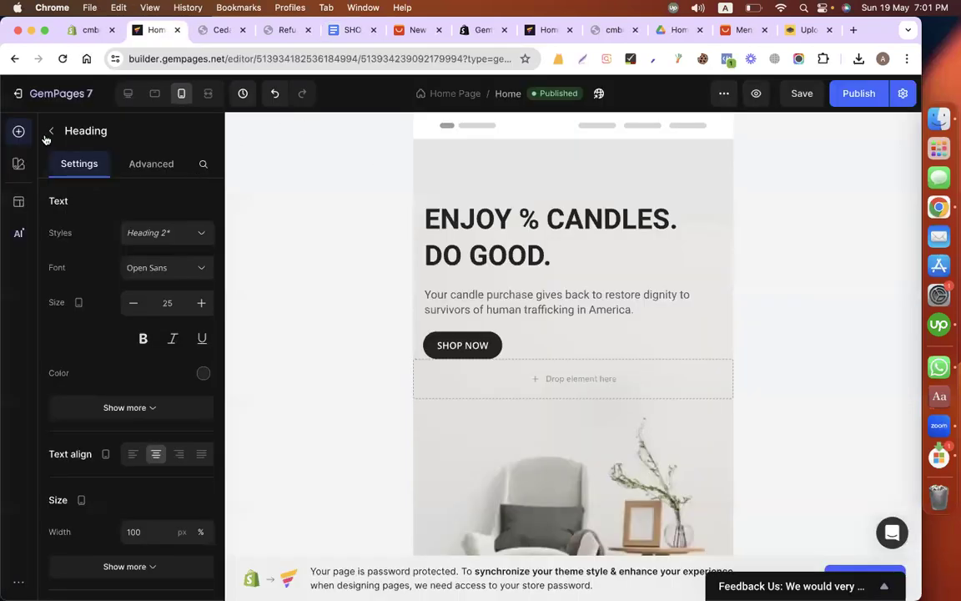
click(129, 93)
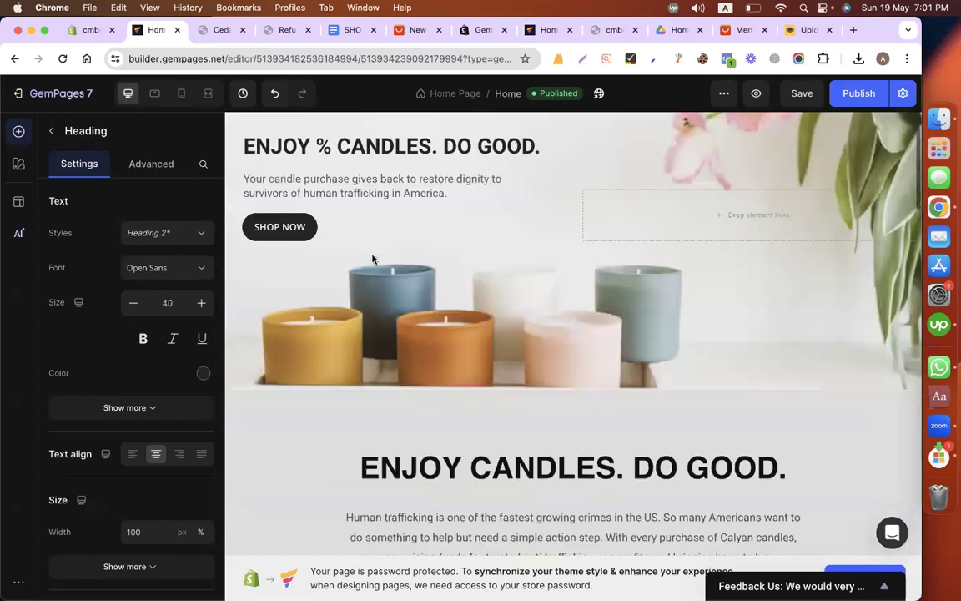
Step: Add a three-column row above the hero banner and place an Image element in its first column
click(49, 135)
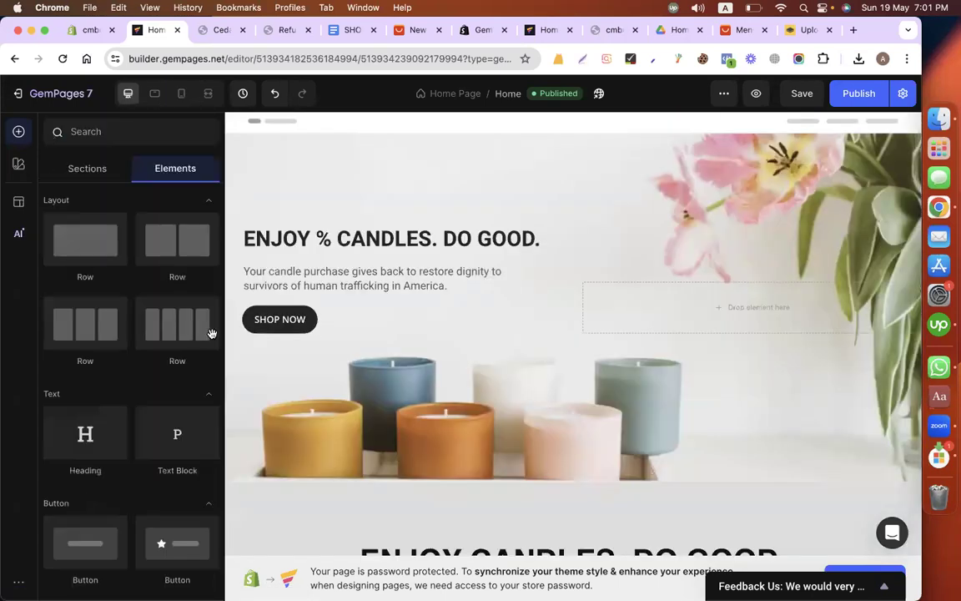
drag(62, 333, 363, 154)
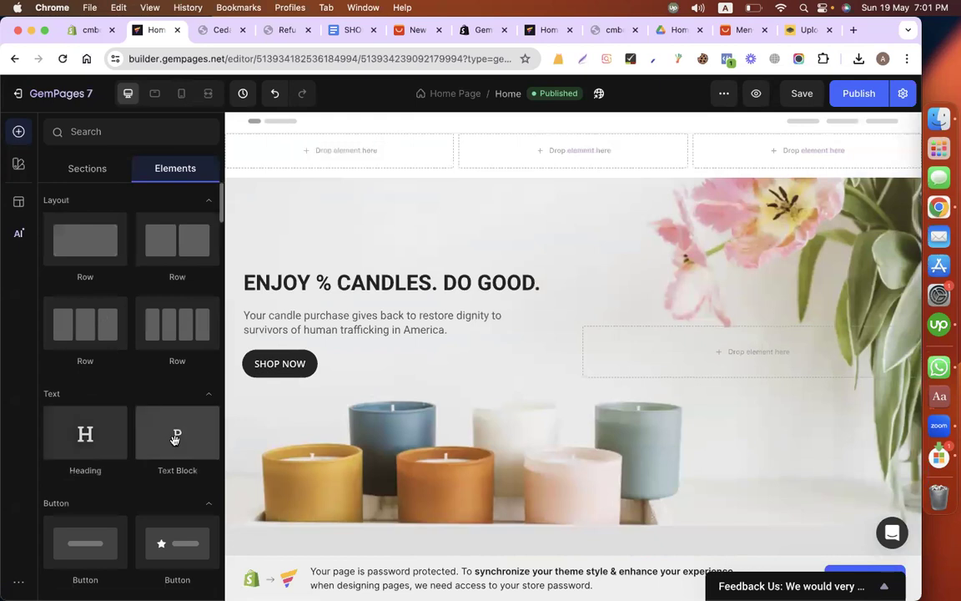
scroll(99, 412, down, 3)
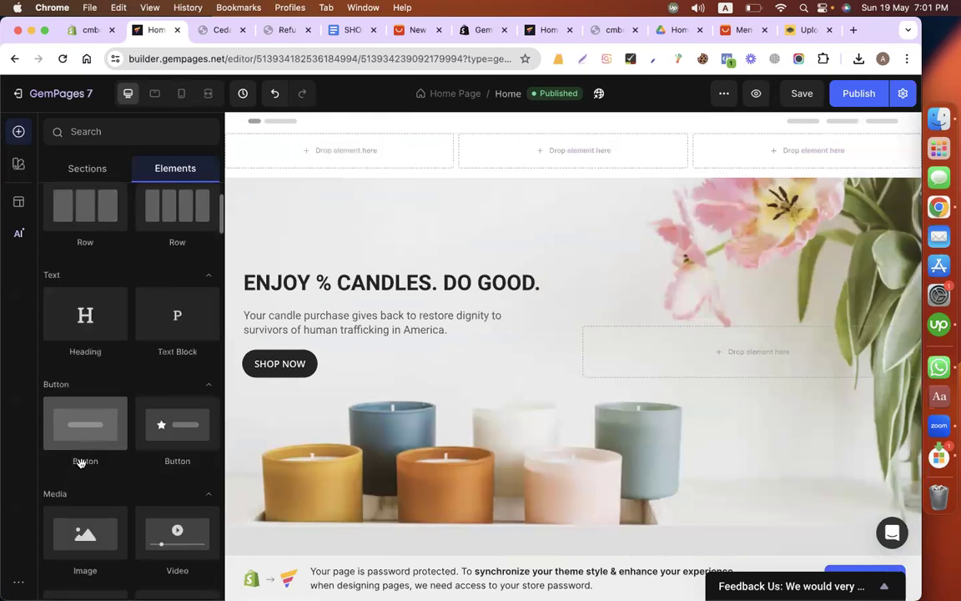
scroll(82, 457, down, 2)
drag(83, 459, 272, 135)
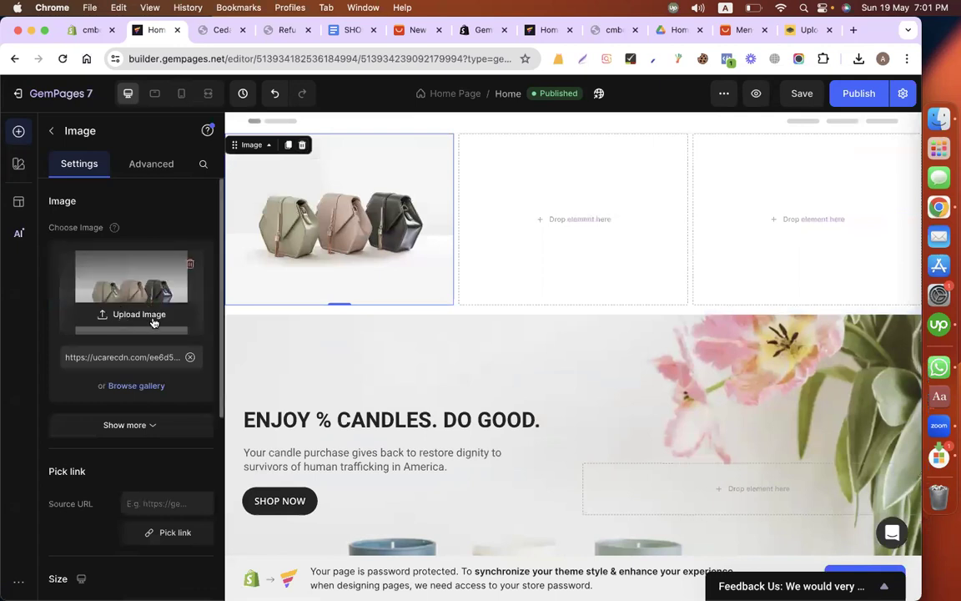
Step: Replace the placeholder image with the Calyan wax co. logo from the gallery
click(123, 315)
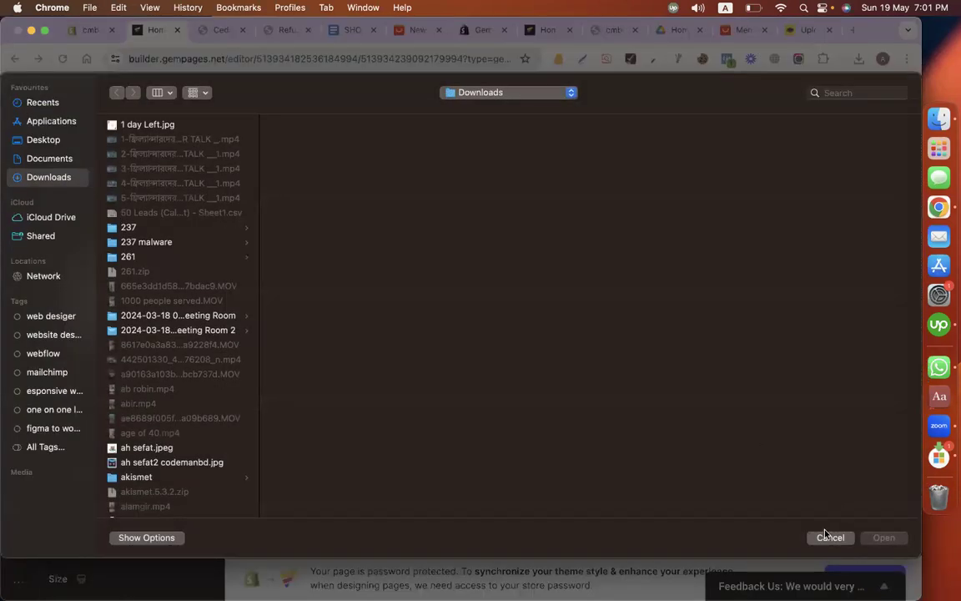
click(829, 537)
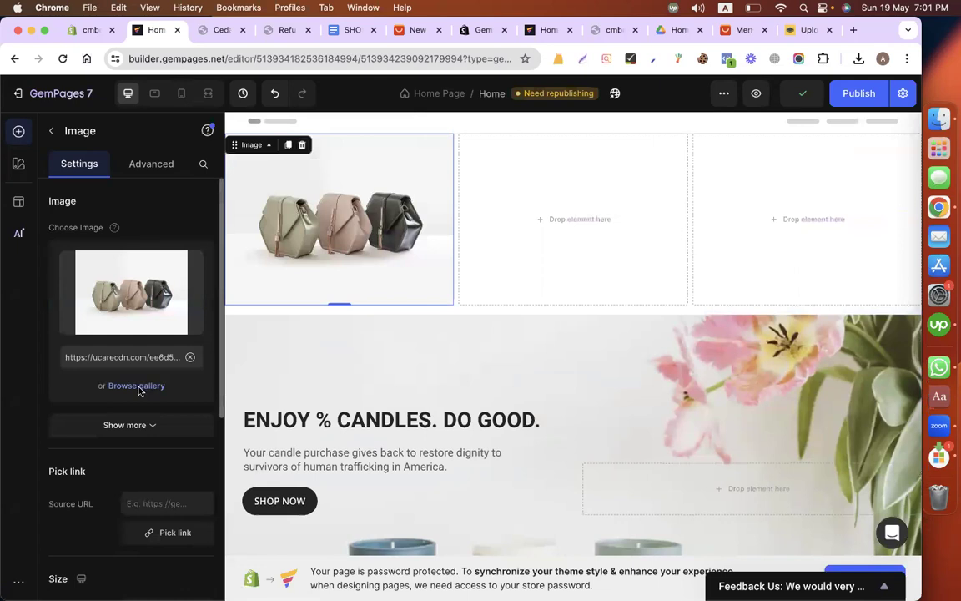
click(137, 386)
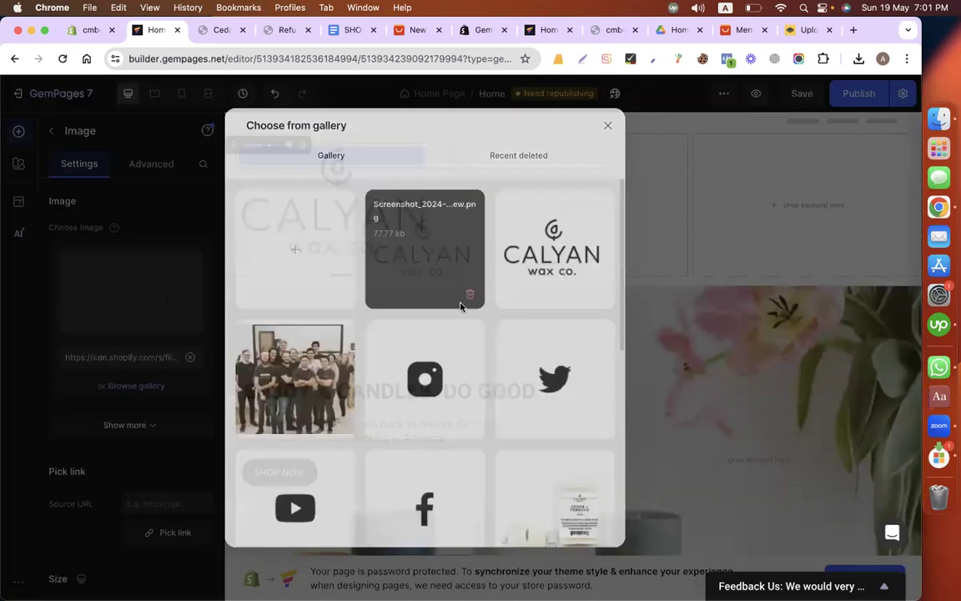
click(460, 306)
Step: Set the logo image's padding to 100 px with all four sides linked
click(151, 163)
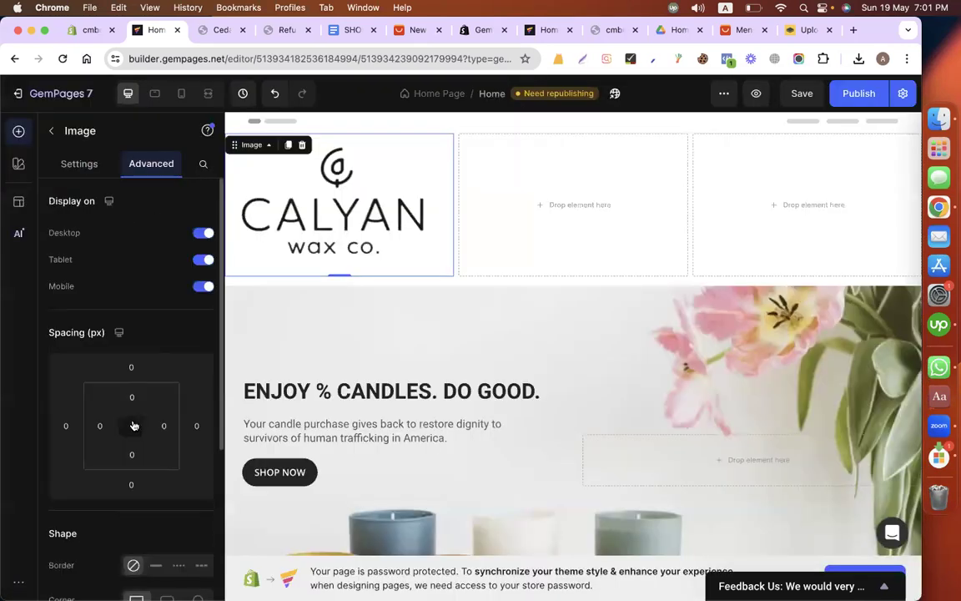
click(101, 426)
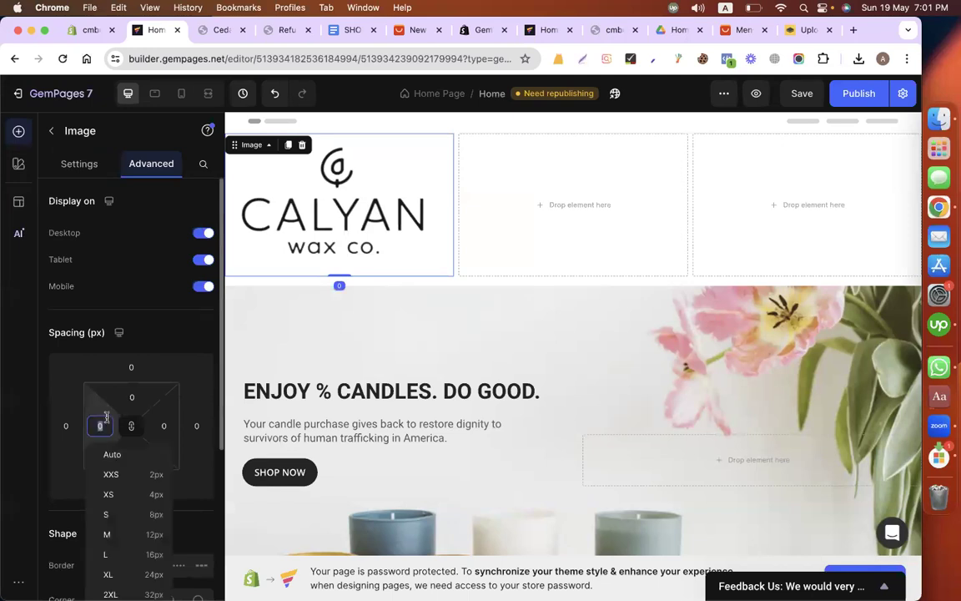
text(40)
key(BackSpace)
key(BackSpace)
text(50)
key(BackSpace)
key(BackSpace)
text(100)
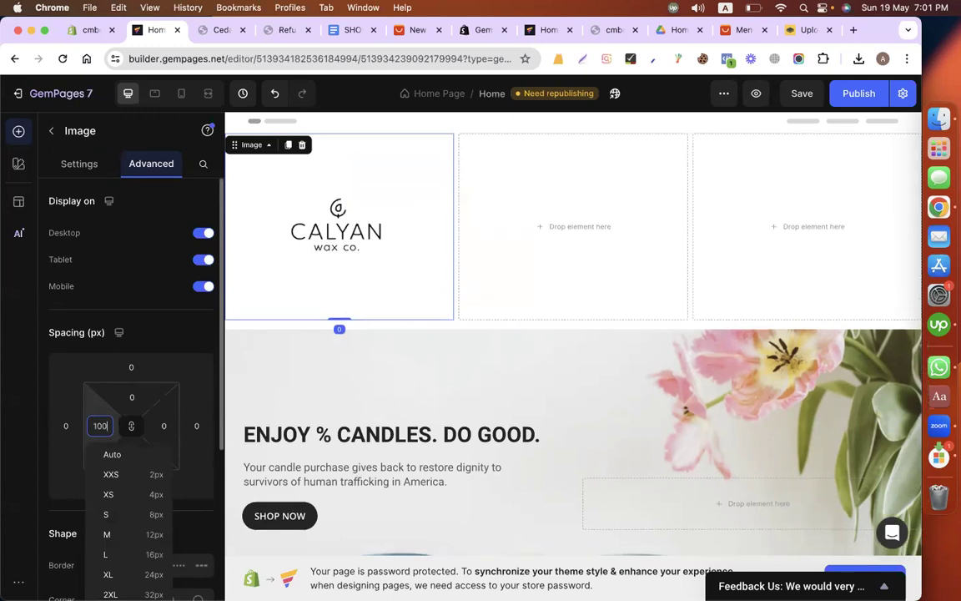
Step: Unlink the logo's padding sides and set the top and bottom padding to 0
click(131, 425)
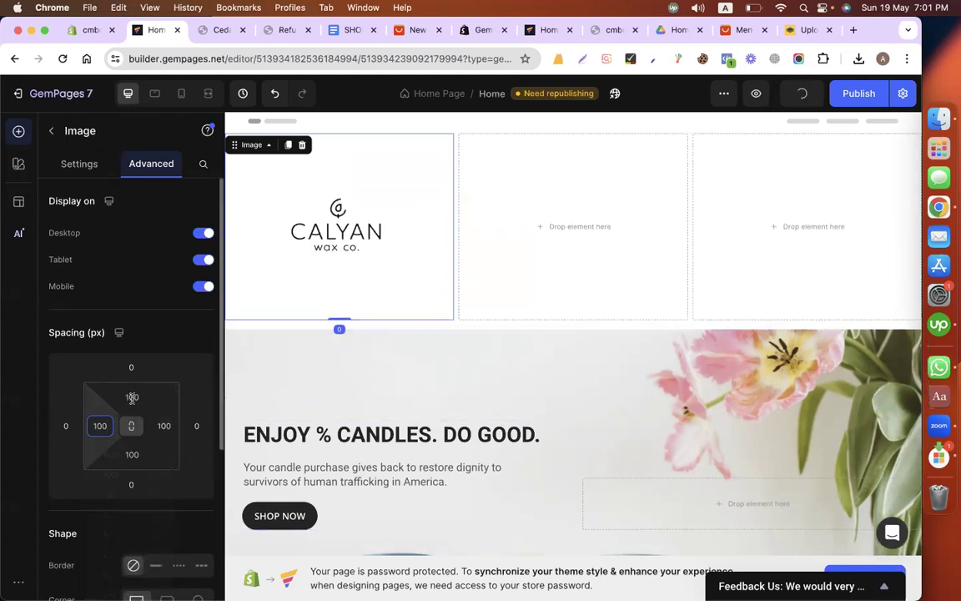
click(132, 395)
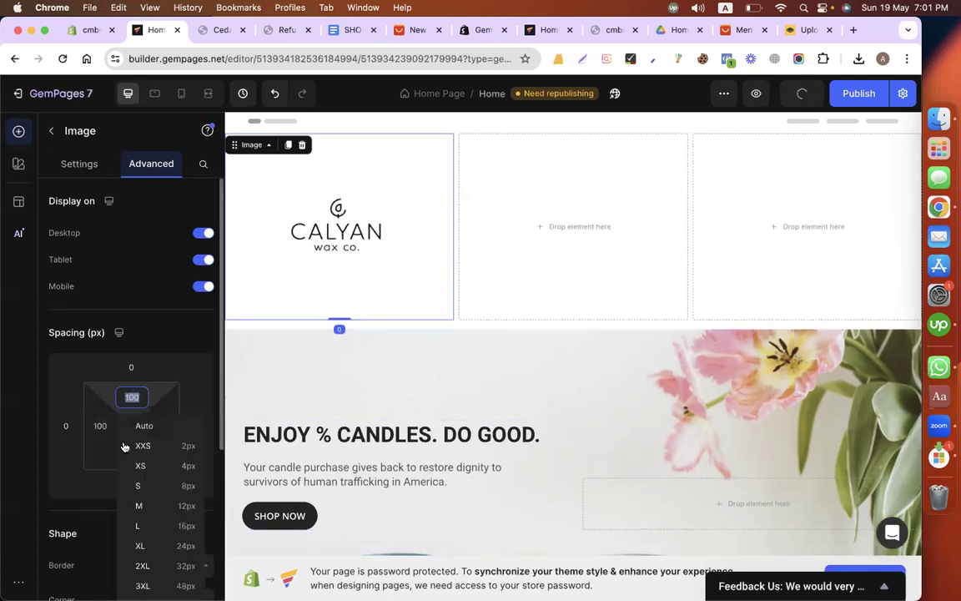
text(0)
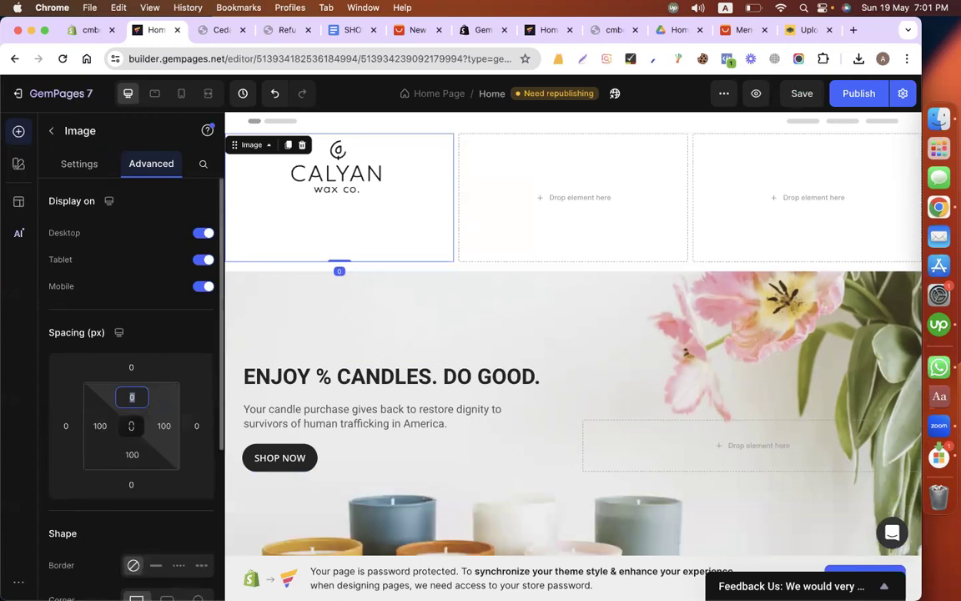
click(132, 454)
text(0)
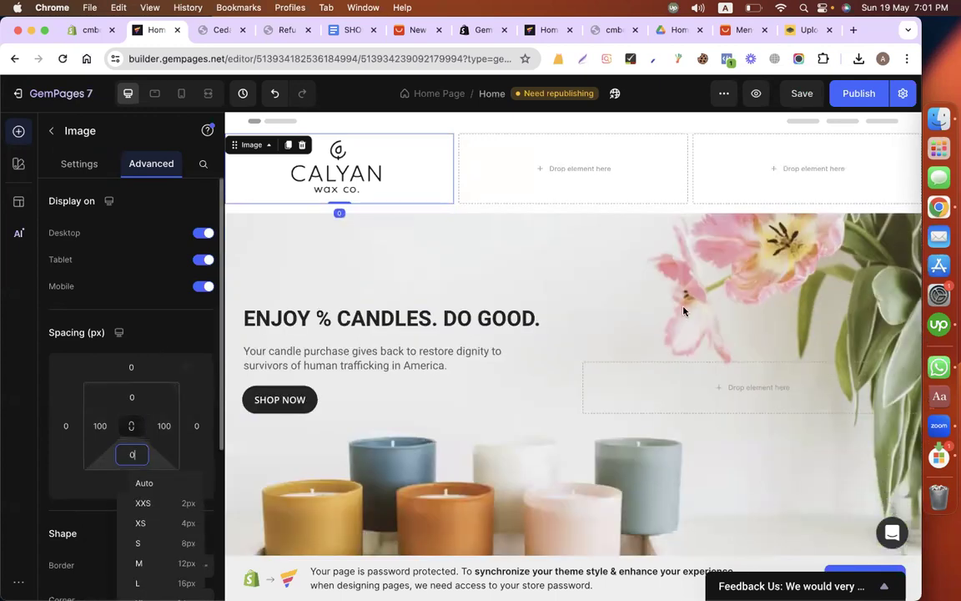
click(692, 172)
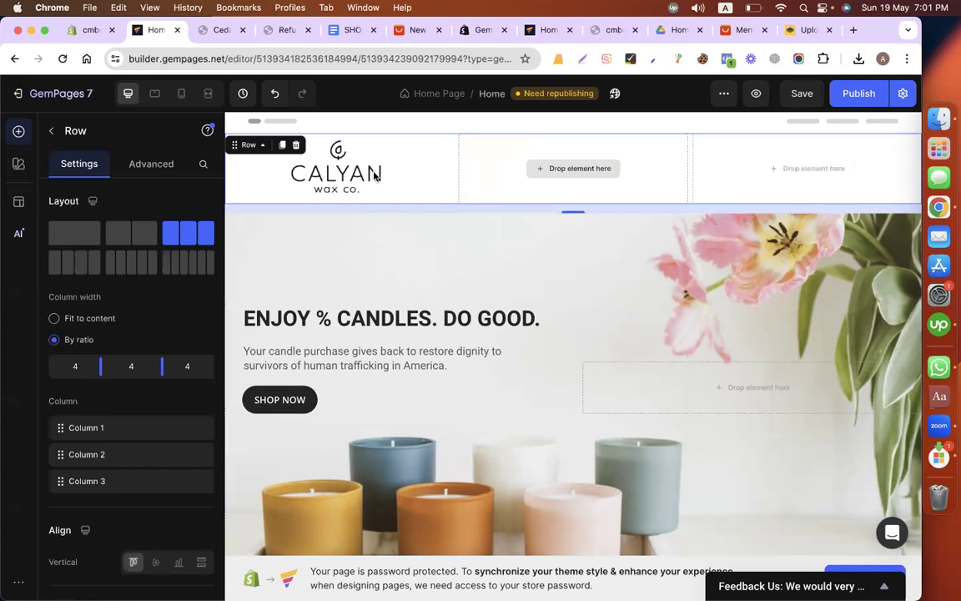
click(55, 131)
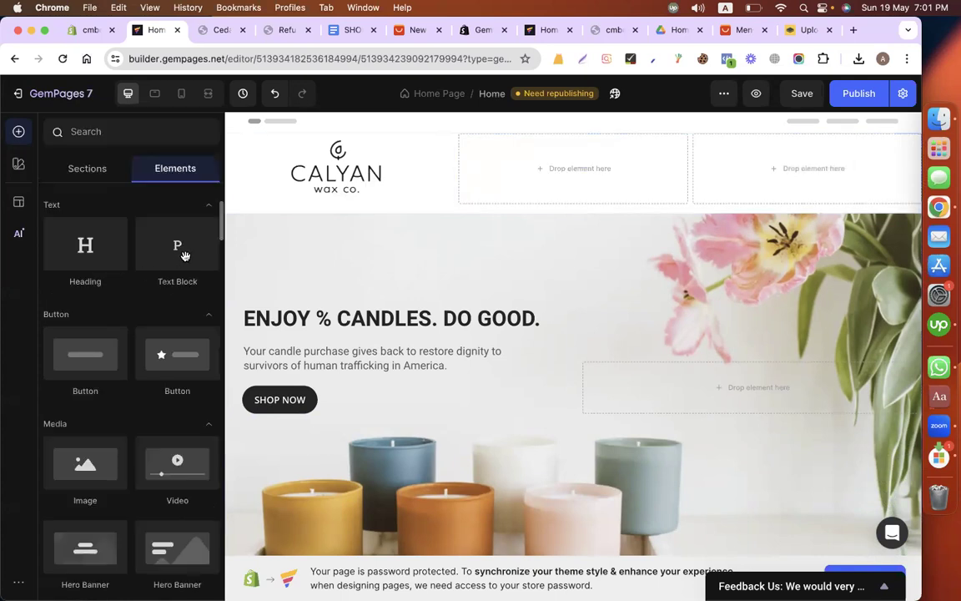
drag(184, 256, 533, 180)
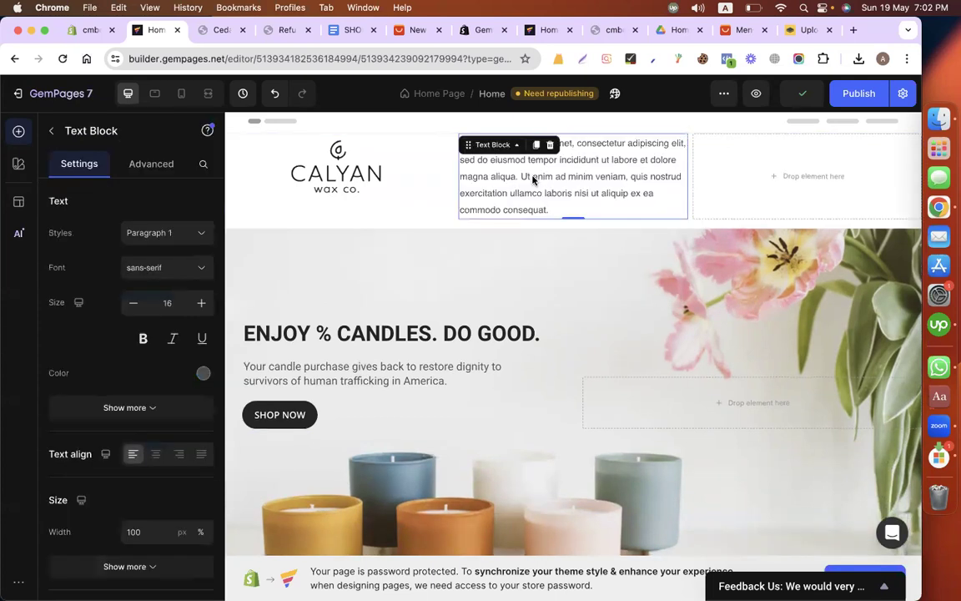
double_click(532, 180)
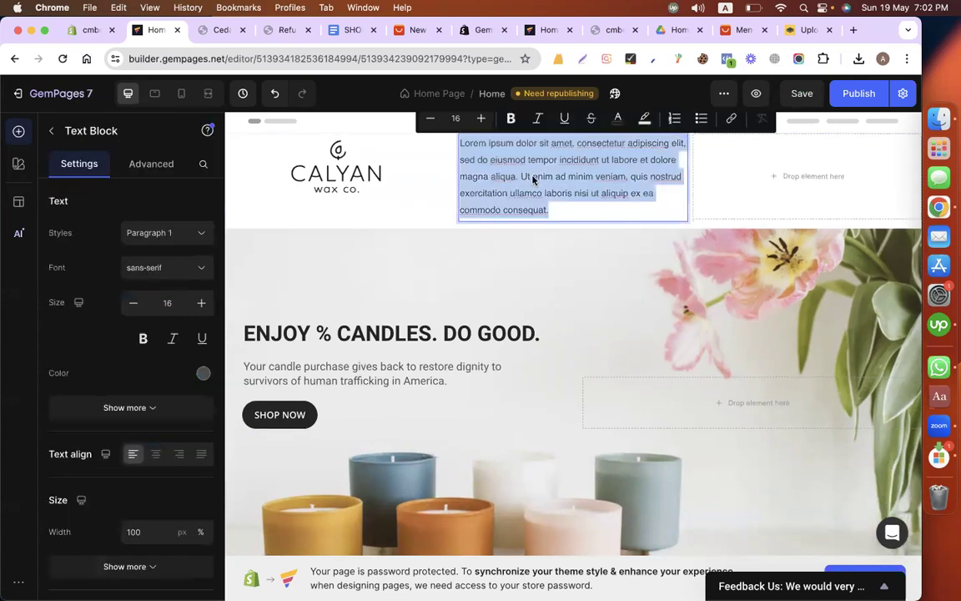
click(567, 185)
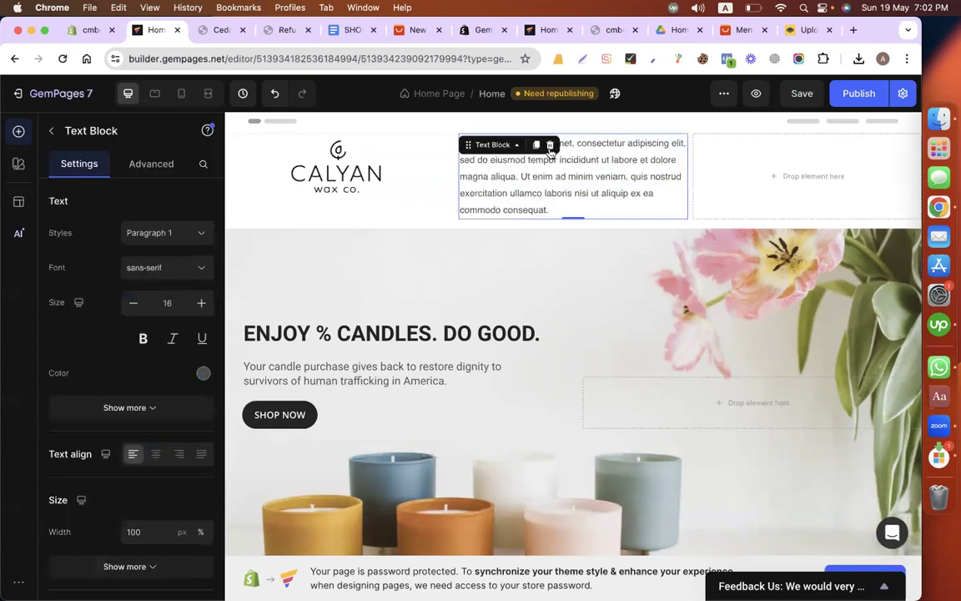
click(549, 147)
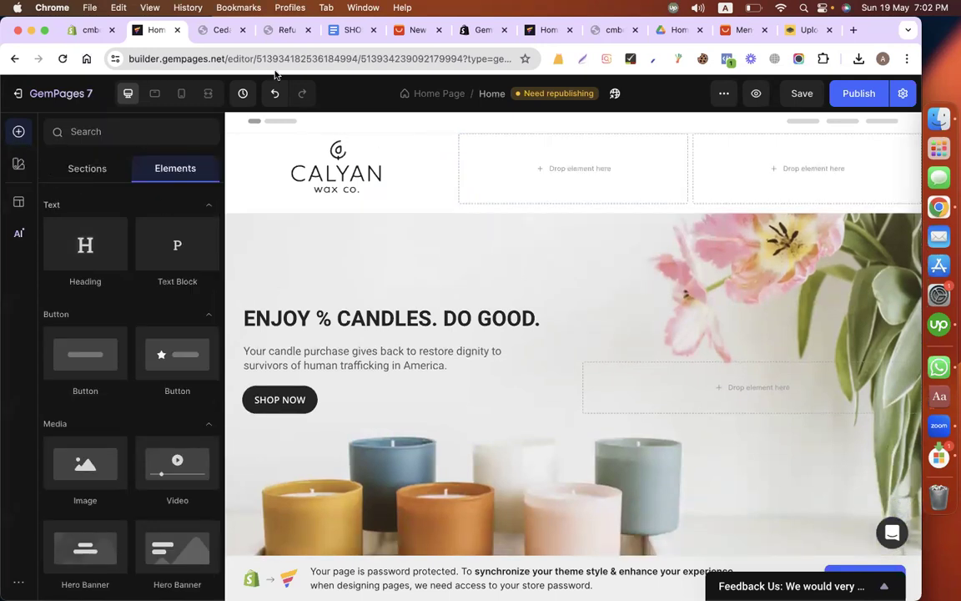
Step: Check the header on the store's live product page and set the logo row's column ratio to 3, 6, 3
click(208, 31)
scroll(438, 205, up, 4)
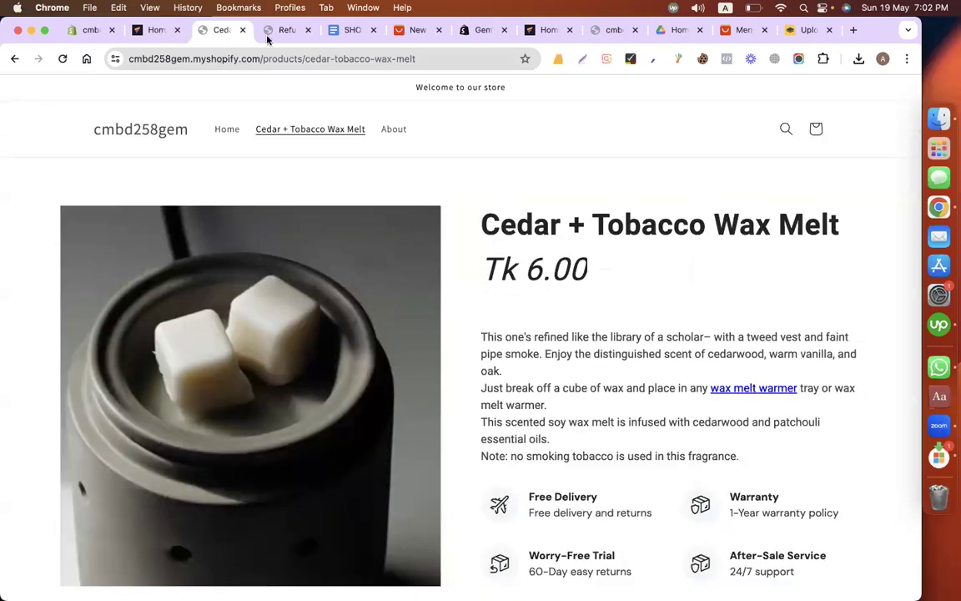
key(ctrl+shift+Tab)
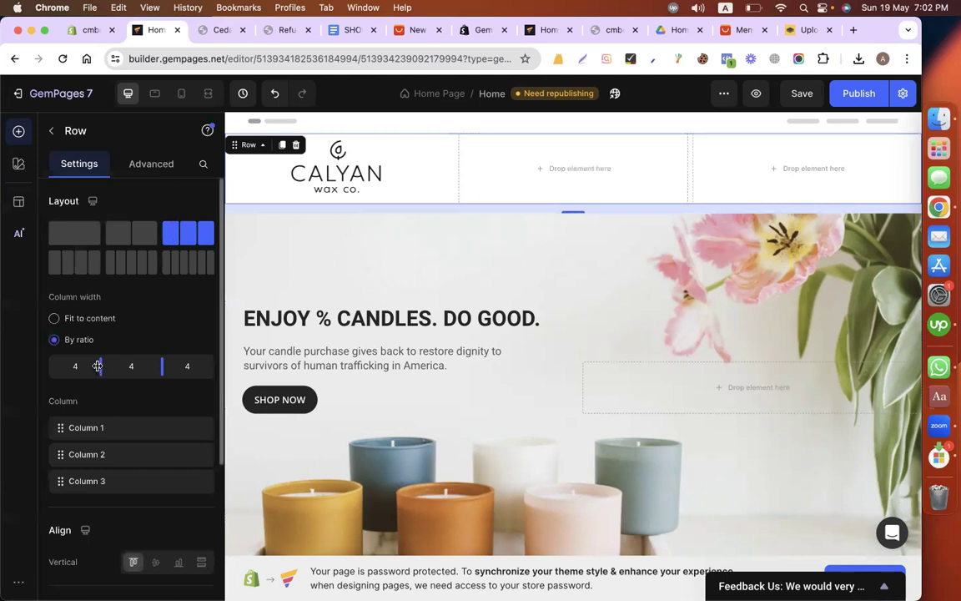
drag(81, 370, 91, 371)
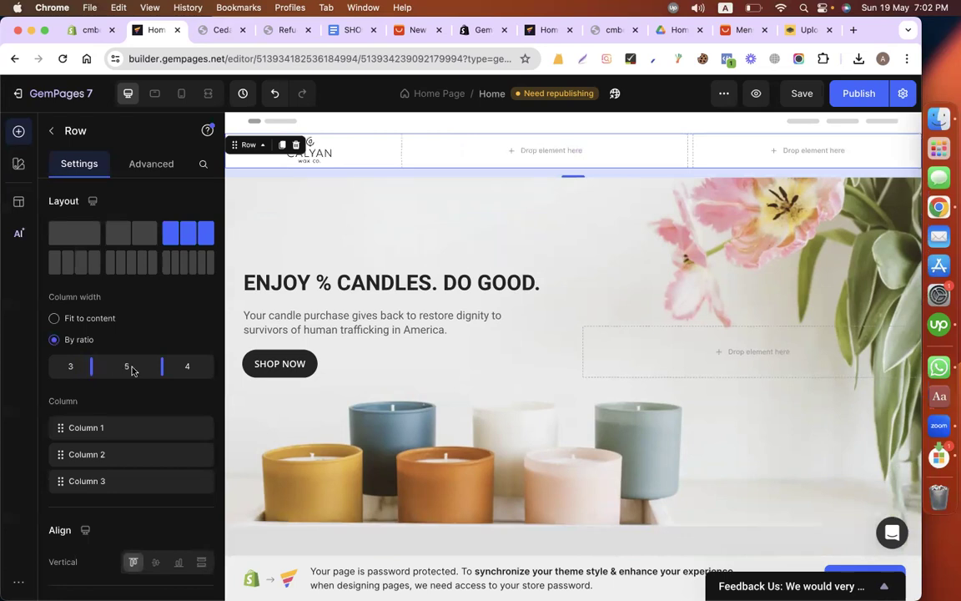
click(179, 371)
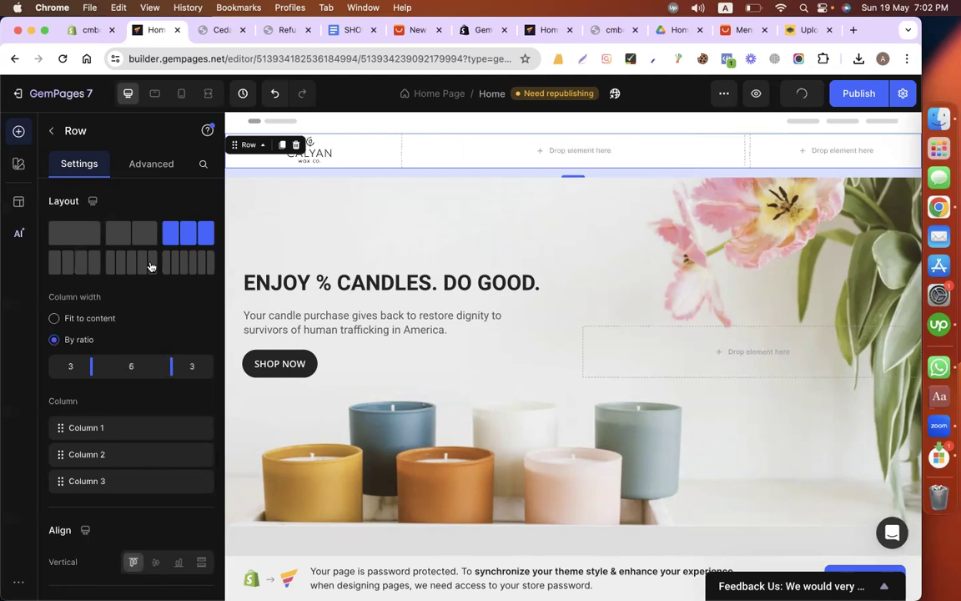
Step: Insert a three-column row into the empty middle column of the header row, beside the Calyan logo
click(53, 132)
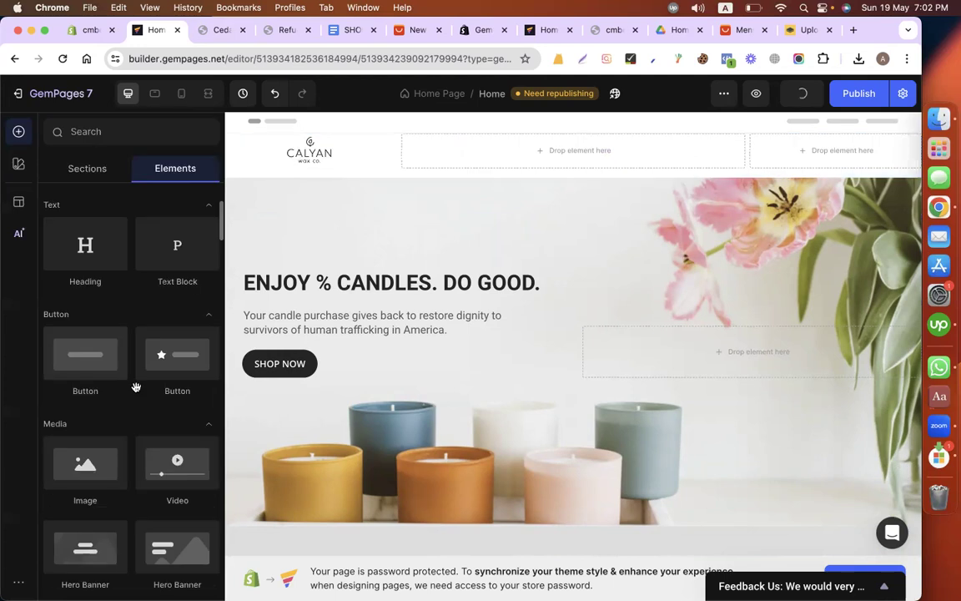
scroll(136, 389, down, 5)
scroll(121, 467, down, 5)
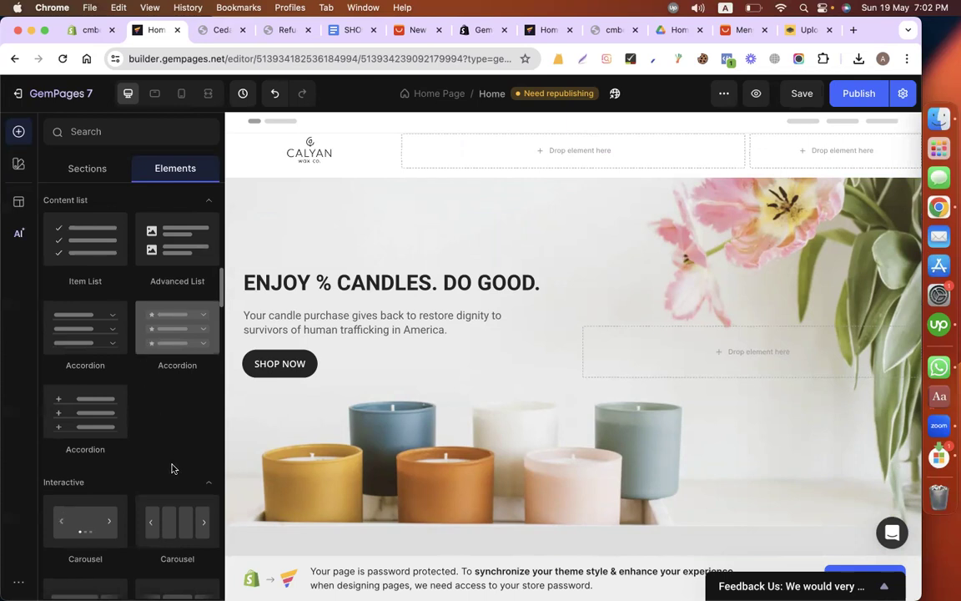
scroll(171, 342, down, 3)
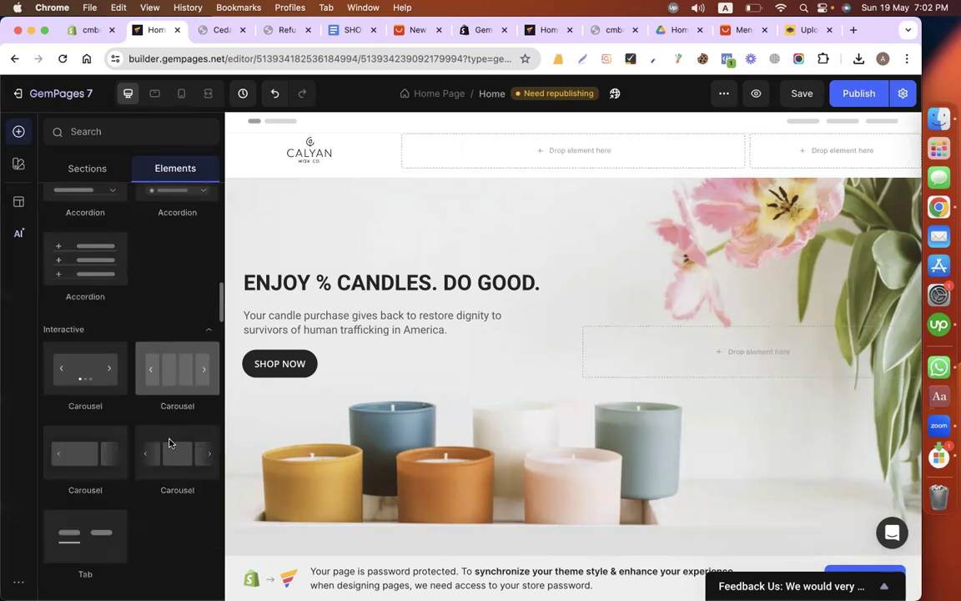
scroll(170, 417, down, 3)
scroll(173, 448, down, 3)
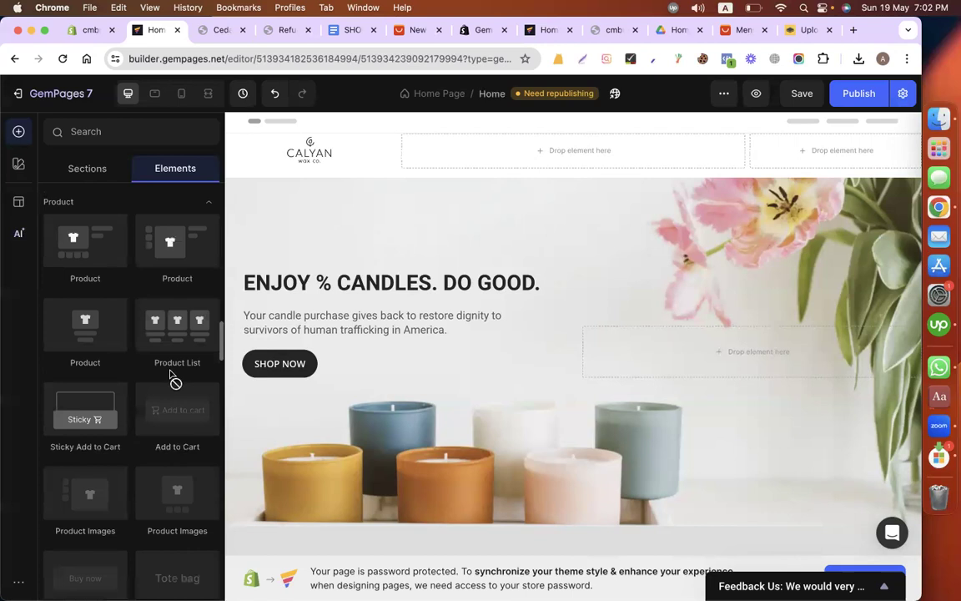
scroll(171, 378, down, 1)
scroll(169, 374, up, 15)
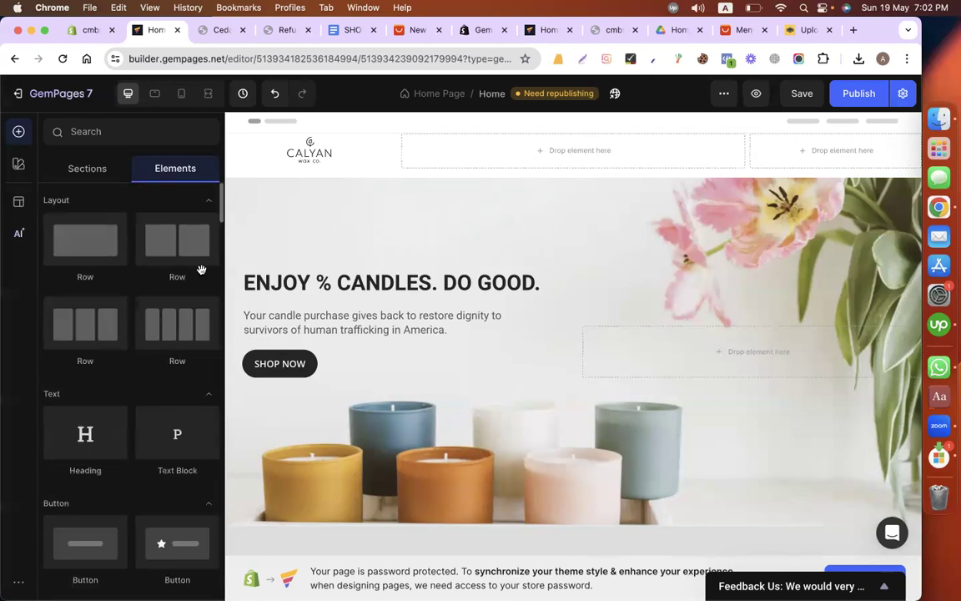
click(493, 153)
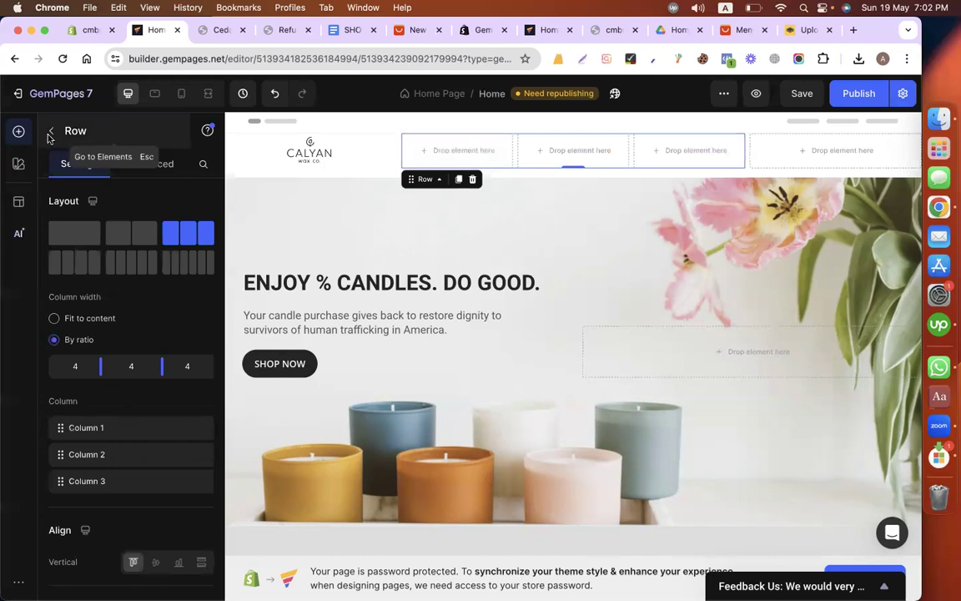
Step: Add a text block reading "Home" to the first column of the nested header row and center its text
key(Escape)
drag(174, 469, 439, 158)
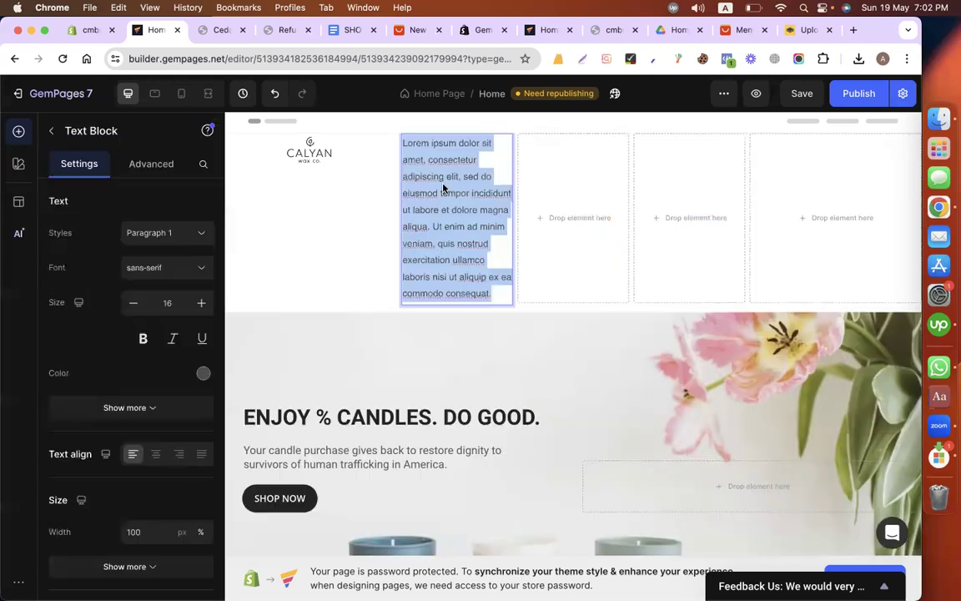
text(Home)
key(super+a)
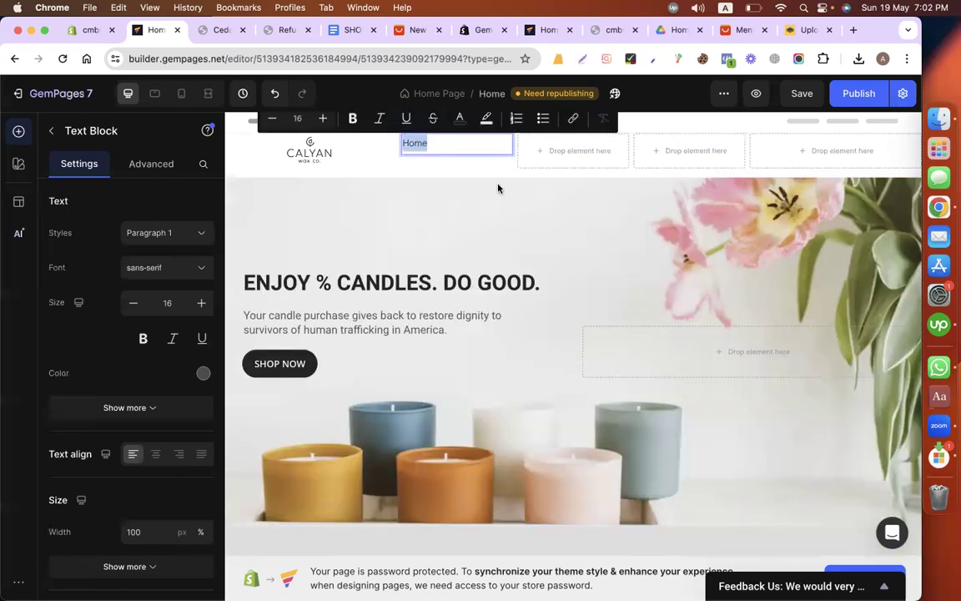
click(153, 454)
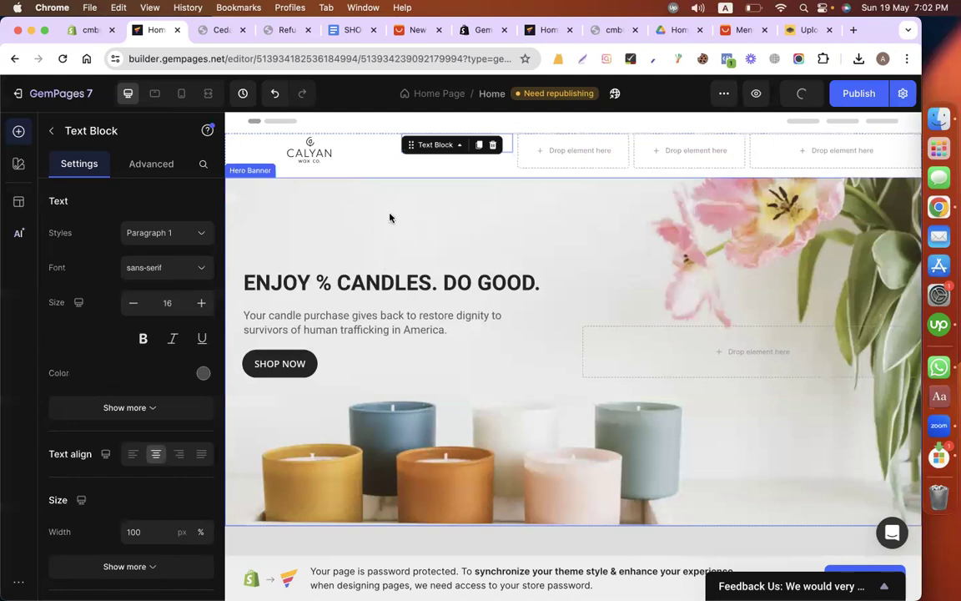
Step: Set the Home text block's font to Roboto
click(137, 267)
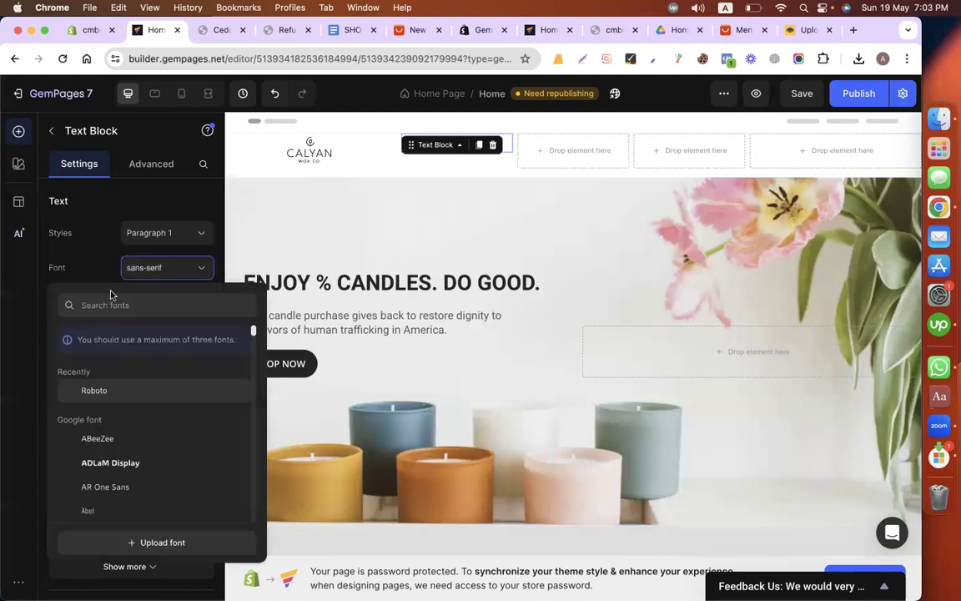
click(96, 328)
scroll(112, 415, down, 2)
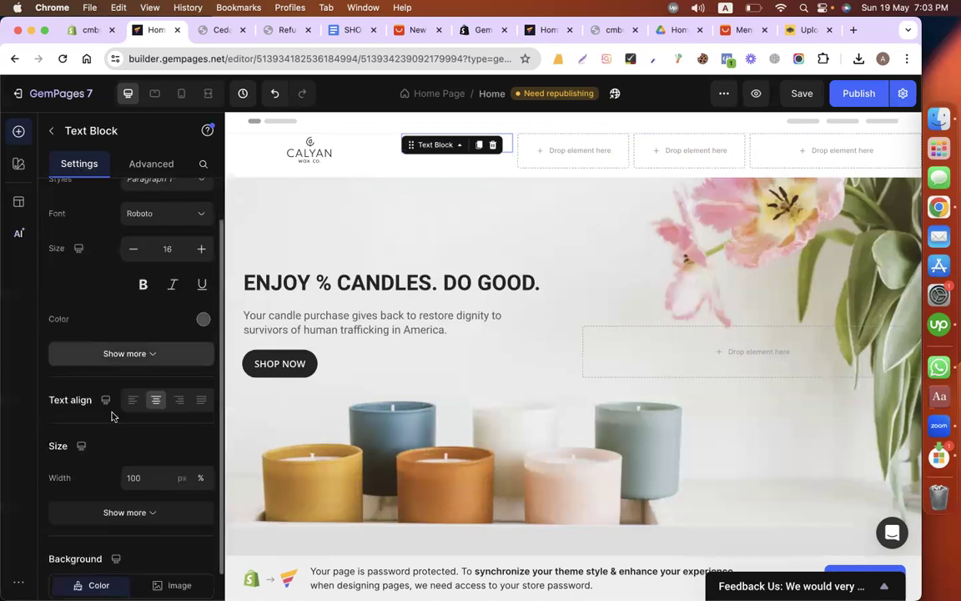
scroll(107, 396, down, 3)
scroll(125, 192, up, 5)
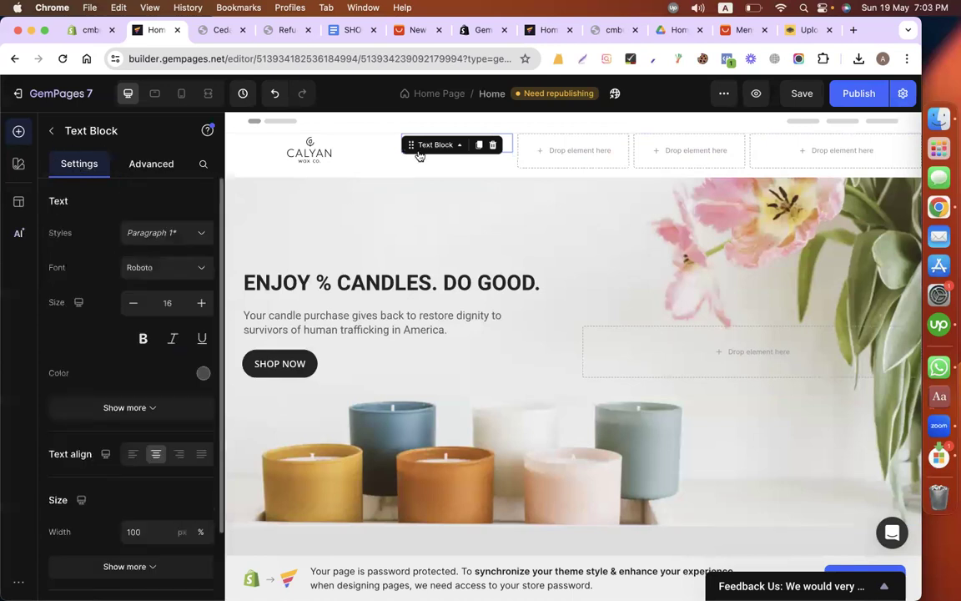
Step: Set the Home text block's top padding to 20 px
click(459, 147)
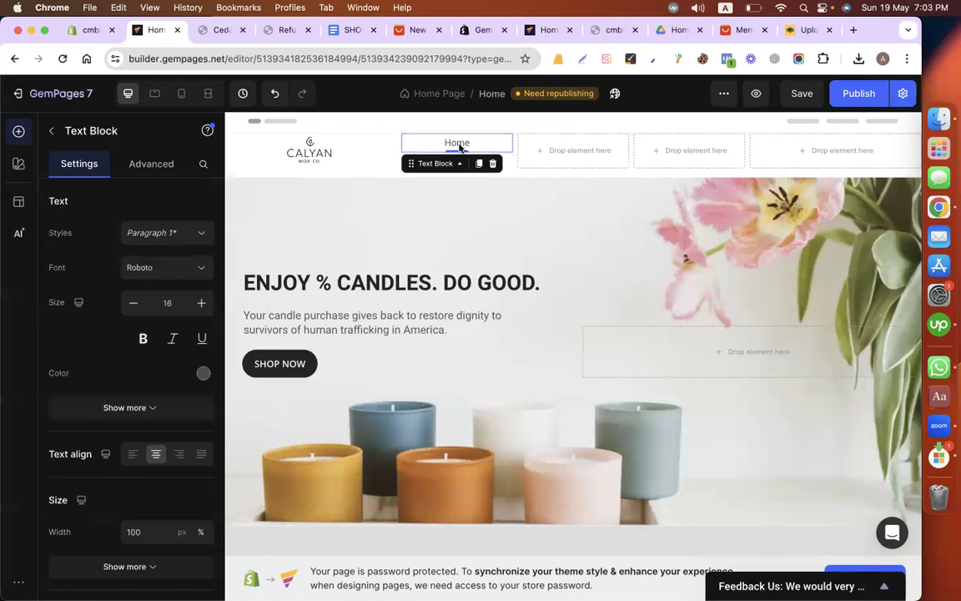
click(150, 164)
click(131, 398)
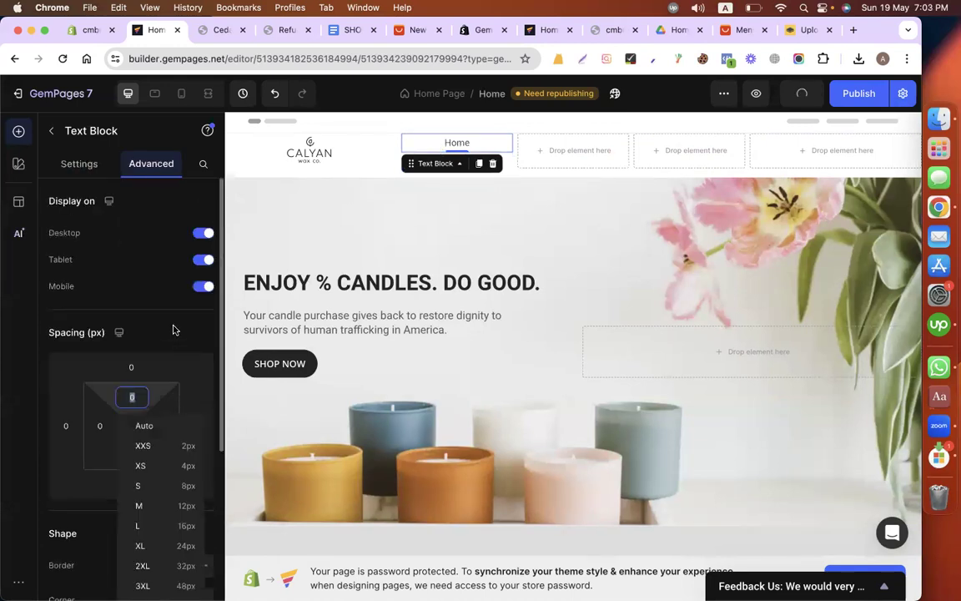
text(10)
key(BackSpace)
key(BackSpace)
text(20)
click(488, 285)
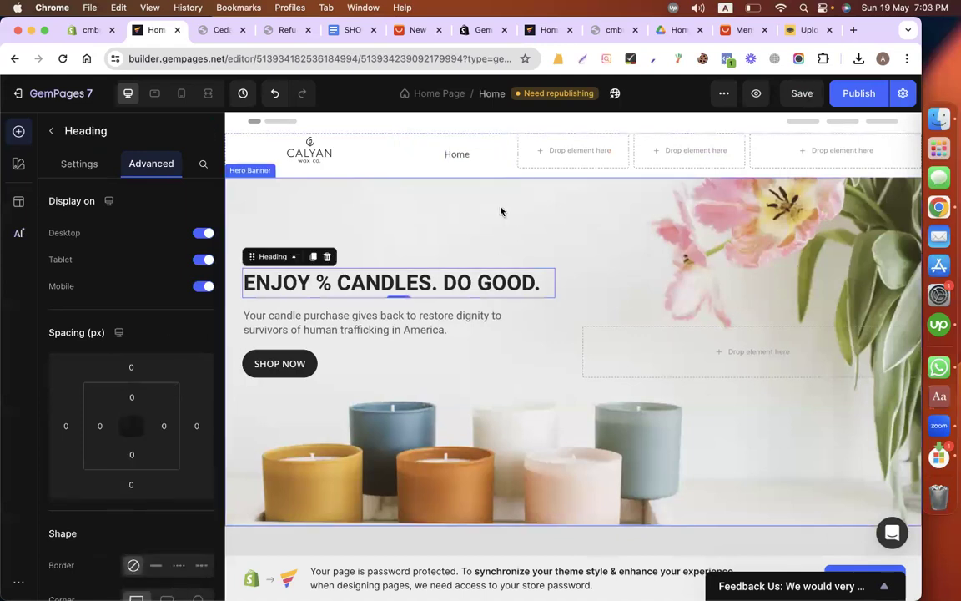
Step: Link the word Home in the header to the placeholder URL #
click(459, 158)
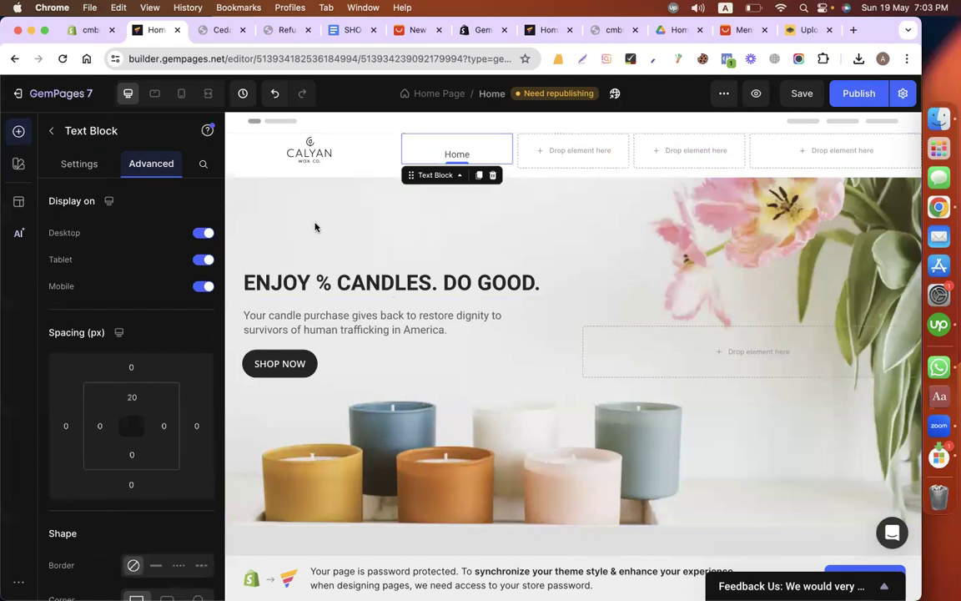
scroll(176, 416, down, 5)
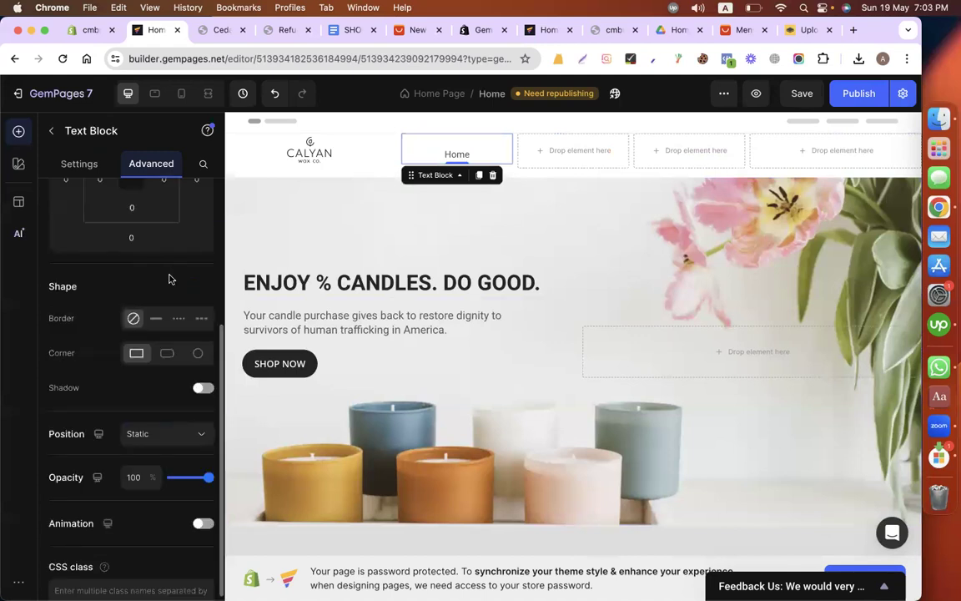
scroll(169, 277, down, 1)
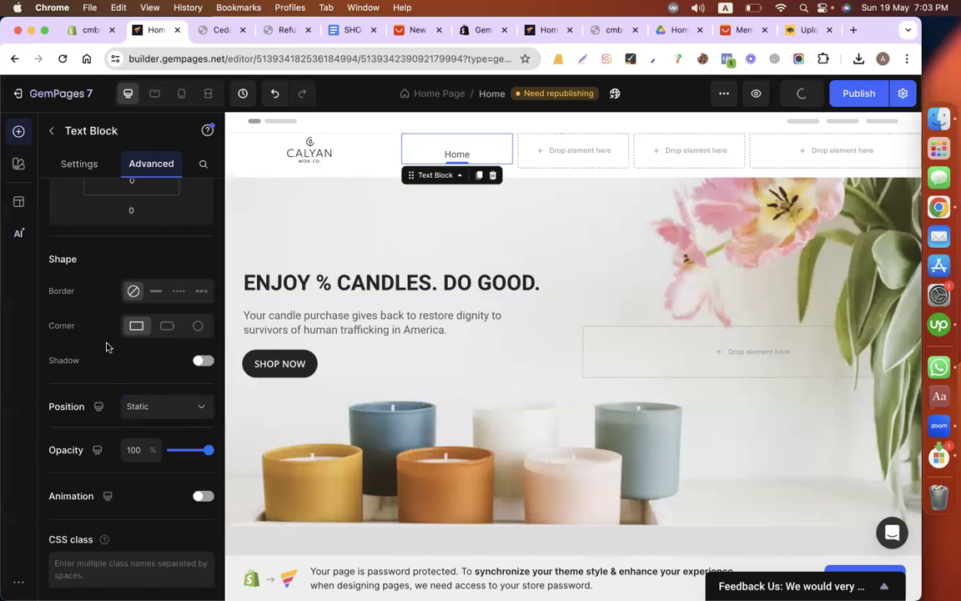
click(70, 164)
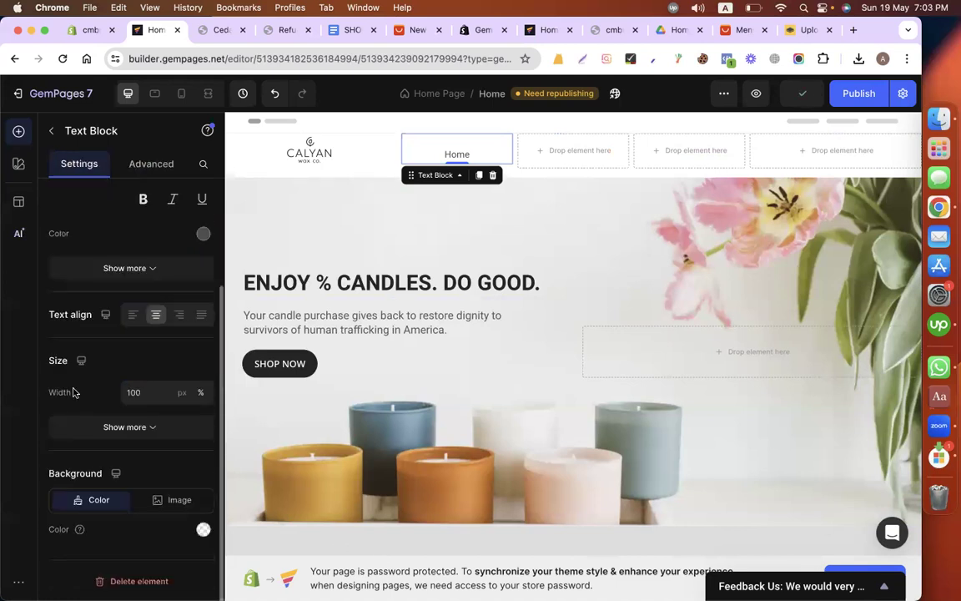
scroll(114, 309, up, 3)
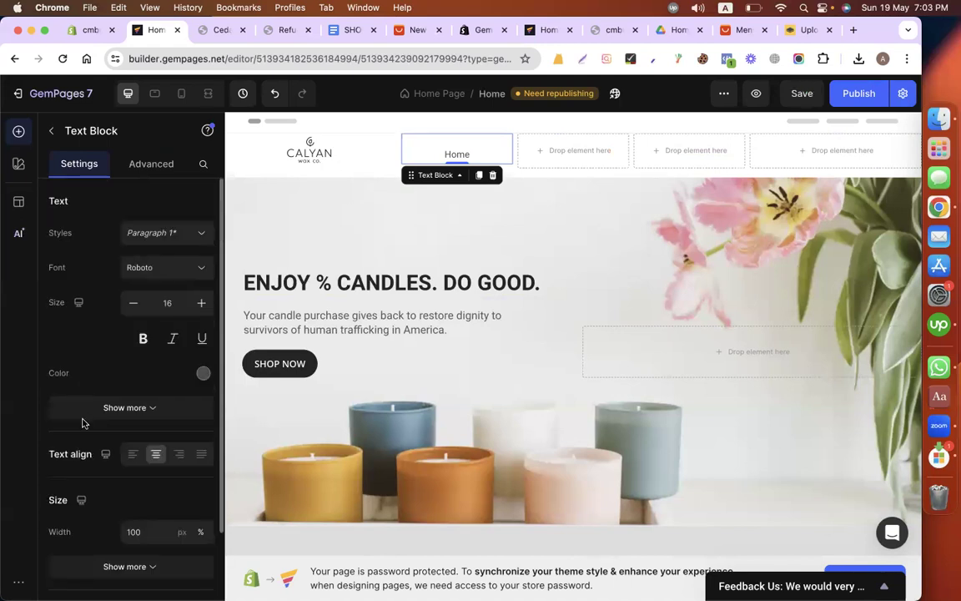
scroll(86, 422, down, 4)
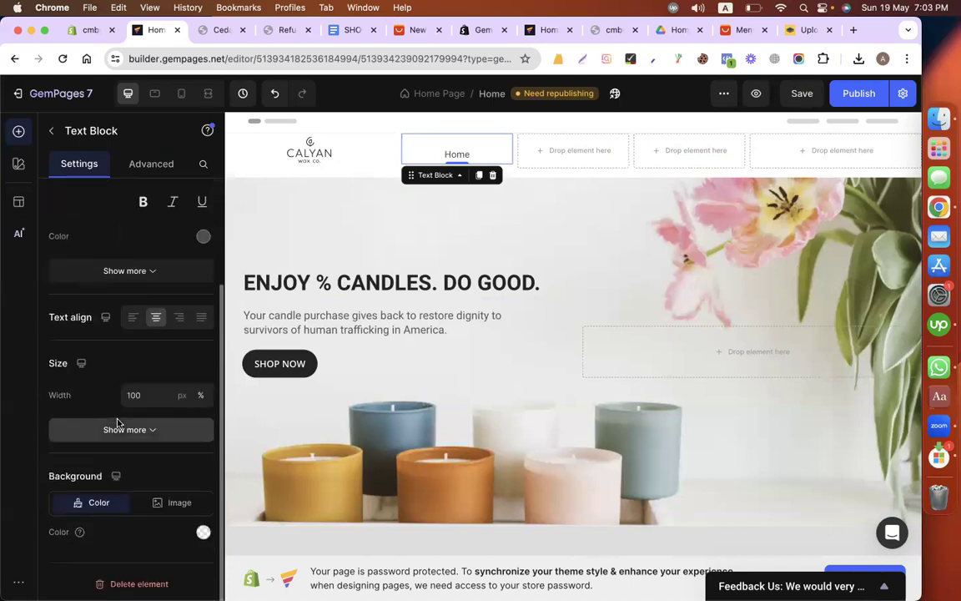
click(135, 168)
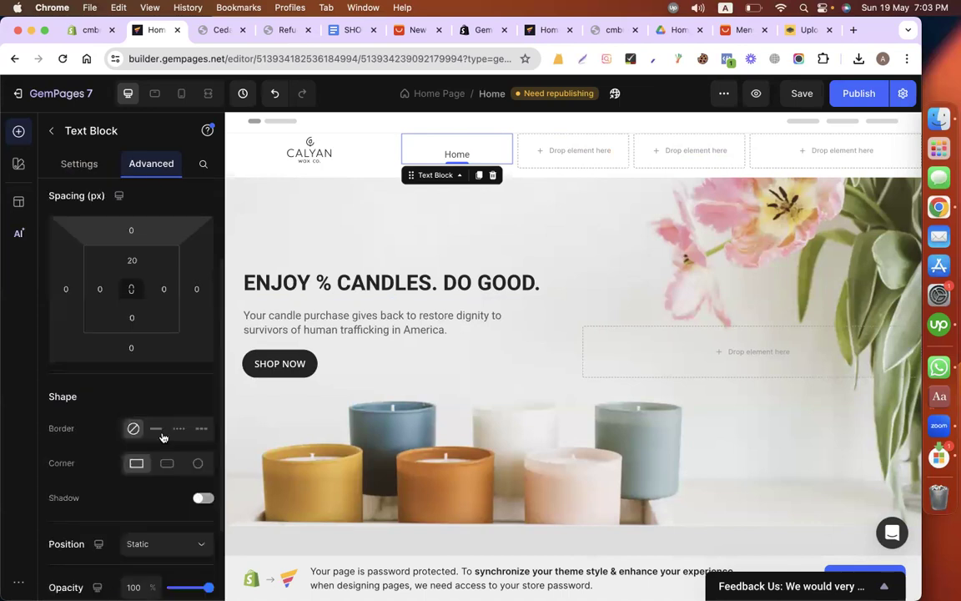
double_click(459, 155)
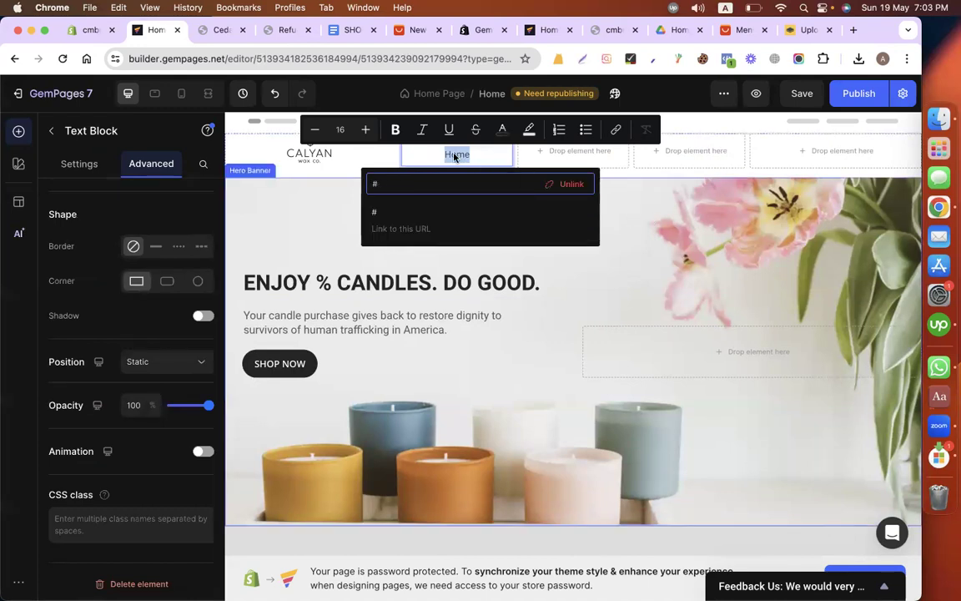
click(453, 156)
click(454, 157)
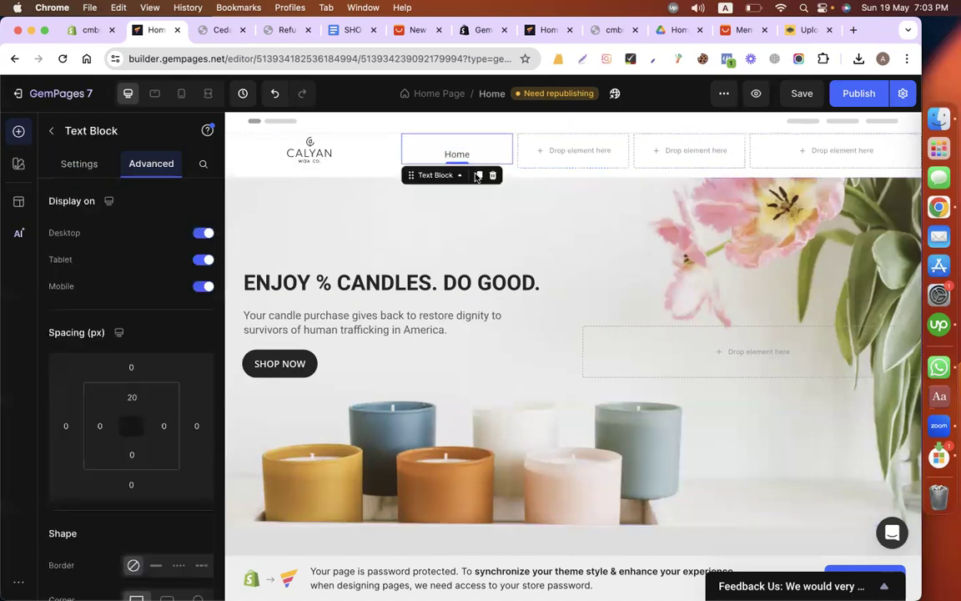
Step: Duplicate the Home text block, move the copy into the second menu column and select its text
click(478, 175)
drag(507, 183, 542, 155)
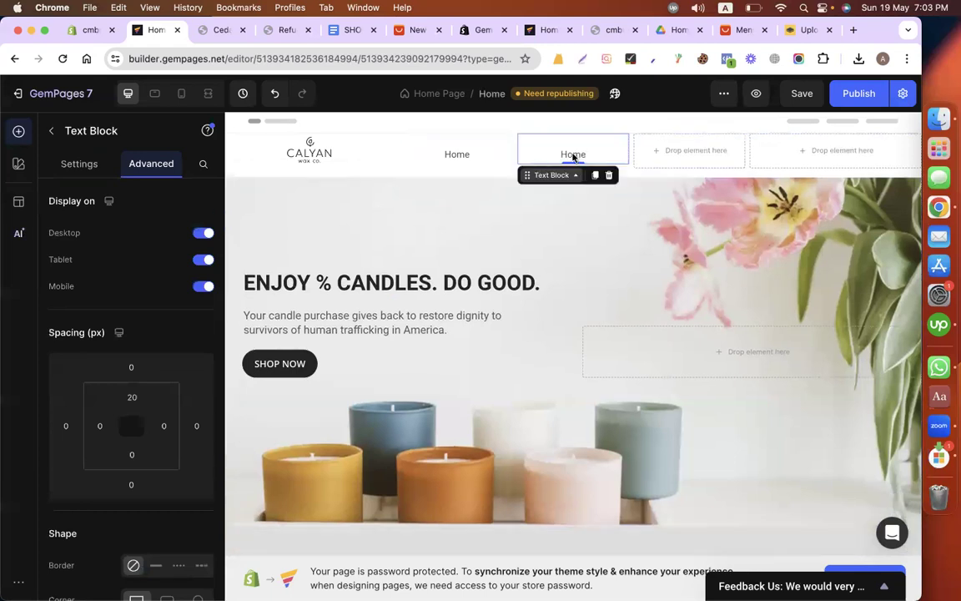
click(573, 157)
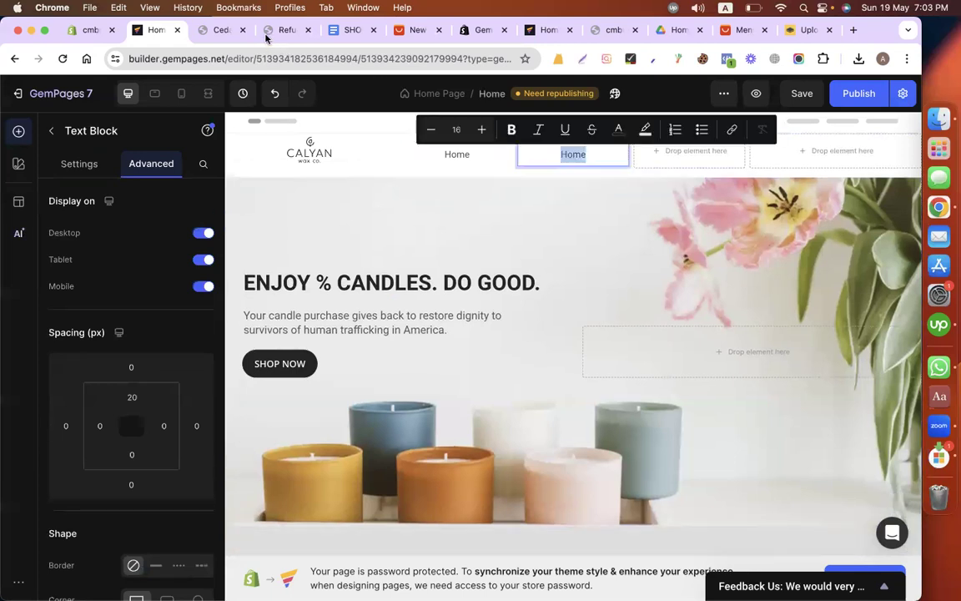
Step: Check the menu item names on the live store's refund policy and product pages
click(278, 30)
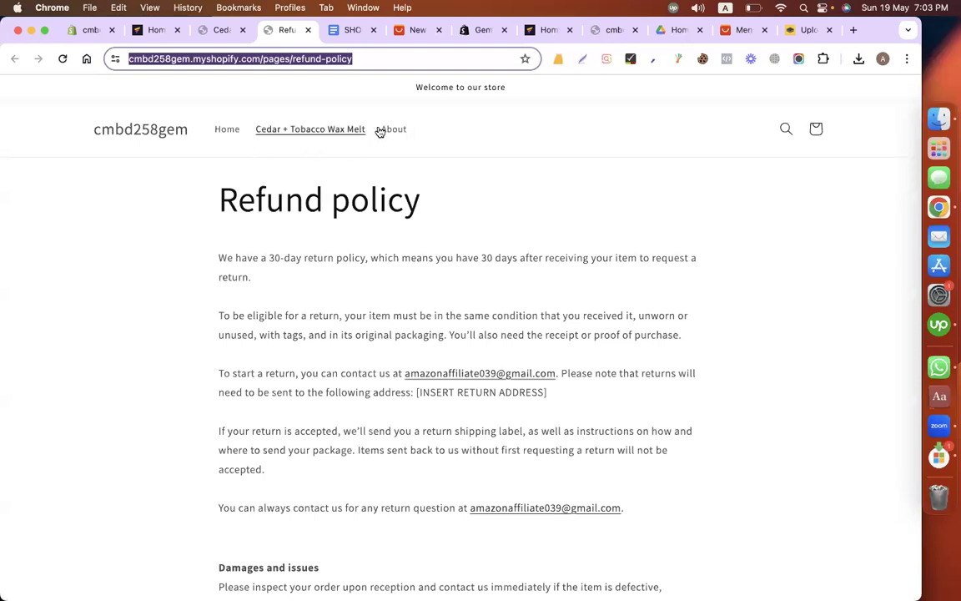
click(293, 133)
drag(245, 130, 440, 129)
drag(302, 126, 256, 130)
key(super+c)
click(245, 65)
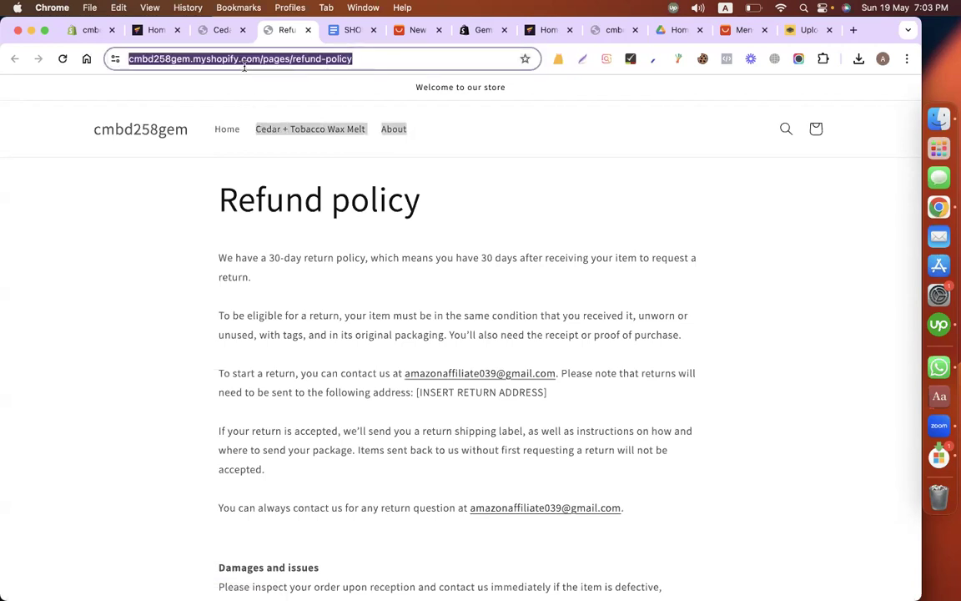
key(super+v)
click(255, 60)
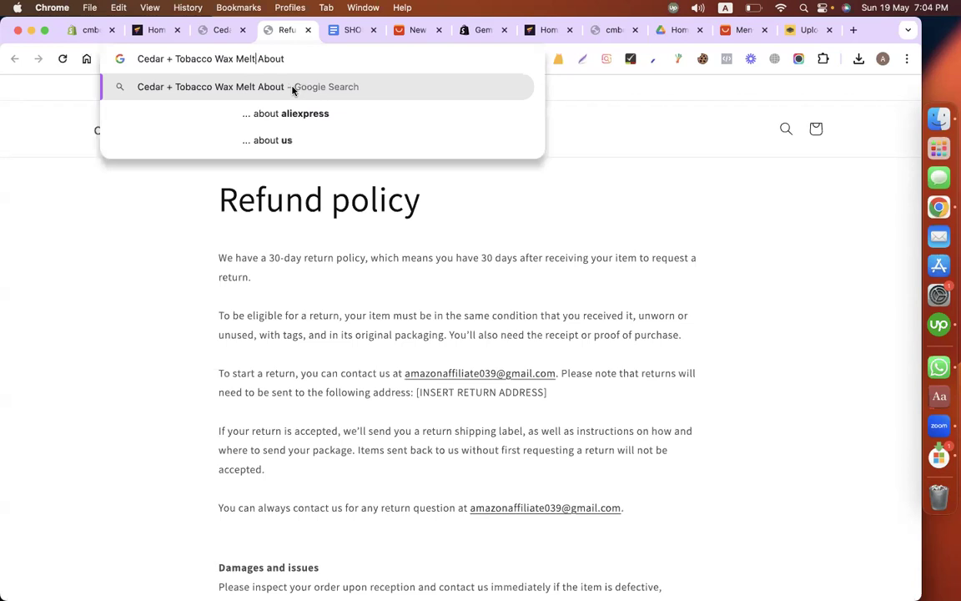
click(206, 32)
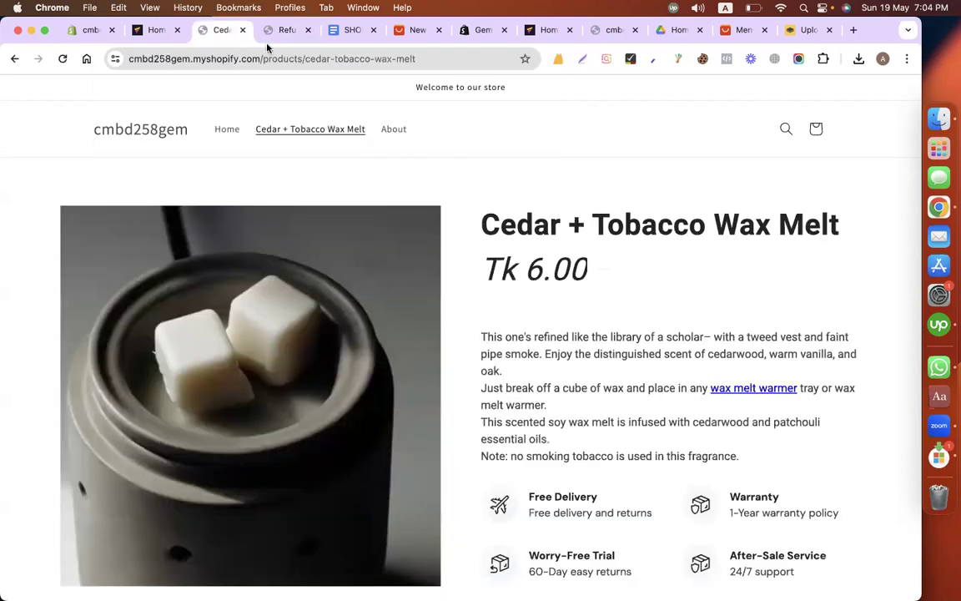
click(158, 31)
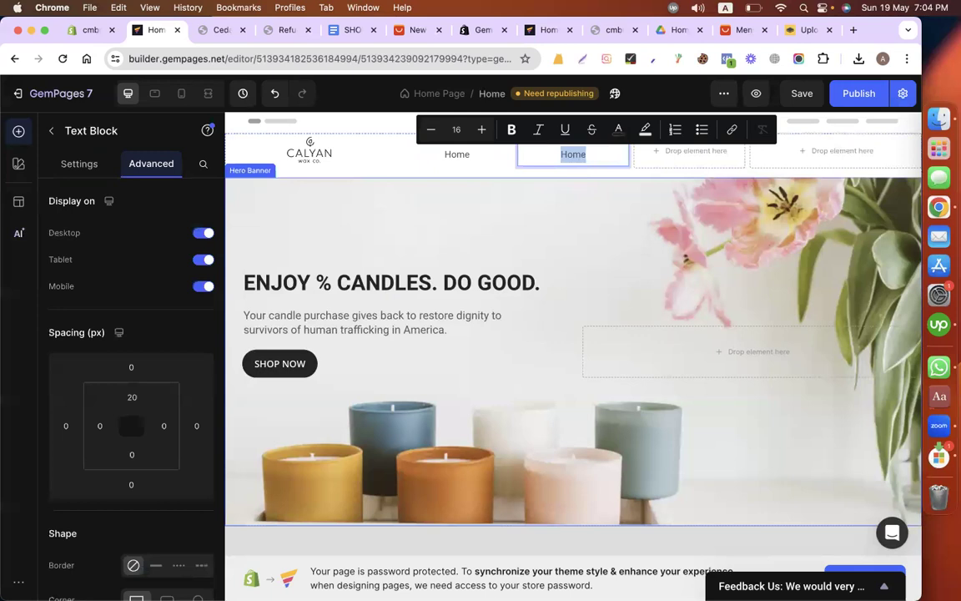
Step: Change the copied menu text to "Product" and link it to the store's cedar-tobacco-wax-melt product page URL
text(Product)
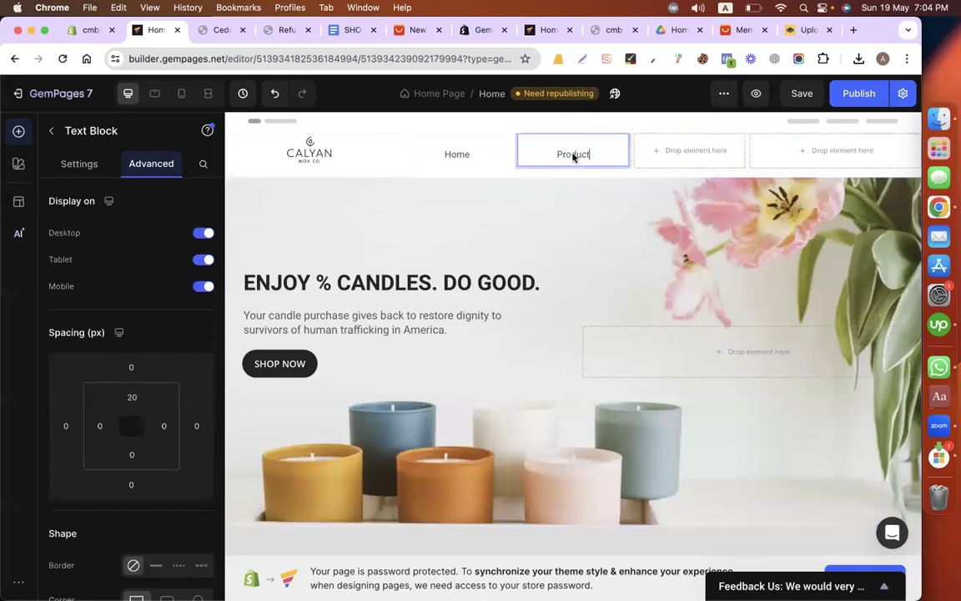
double_click(578, 153)
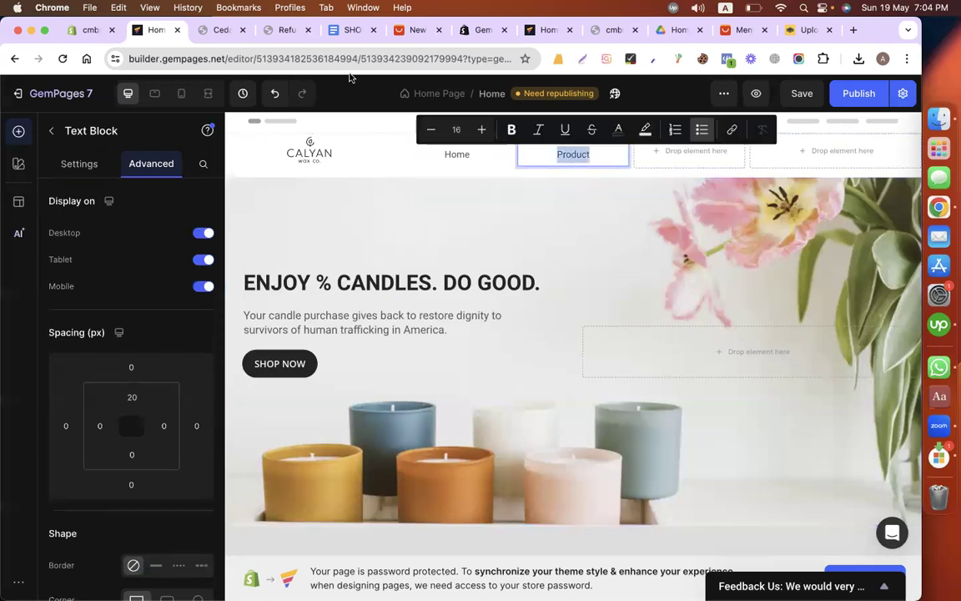
click(288, 31)
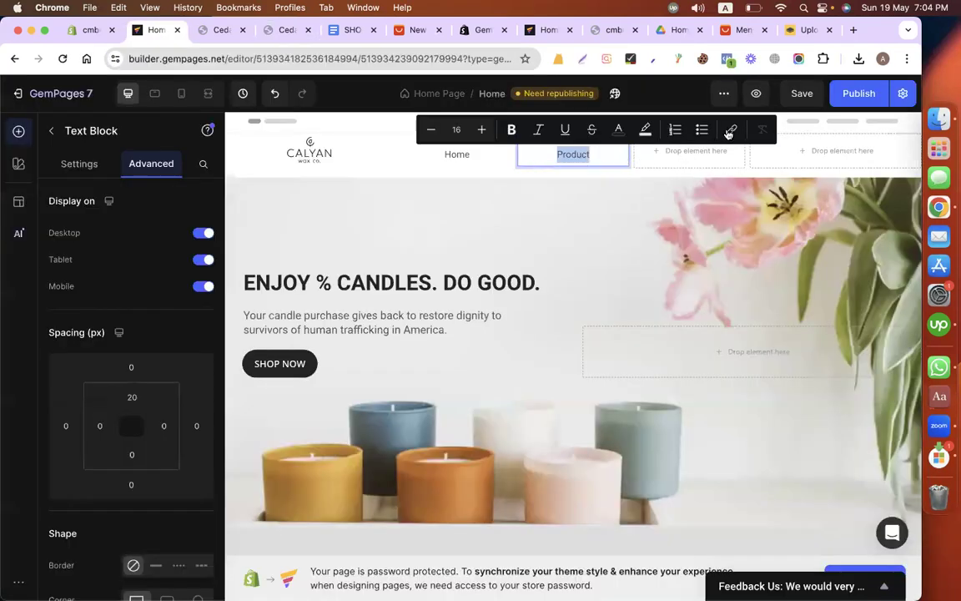
click(728, 134)
text(https://cmbd258gem.myshopify.com/products/cedar-tobacco-wax-melt)
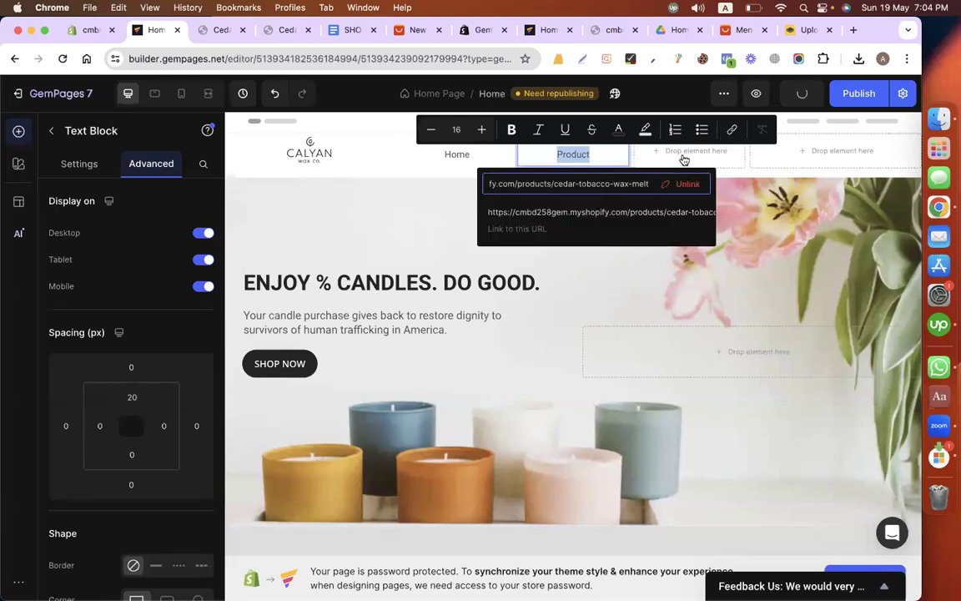
Step: Duplicate the Product text block, move the copy into the third menu column and change its text to "About"
click(434, 232)
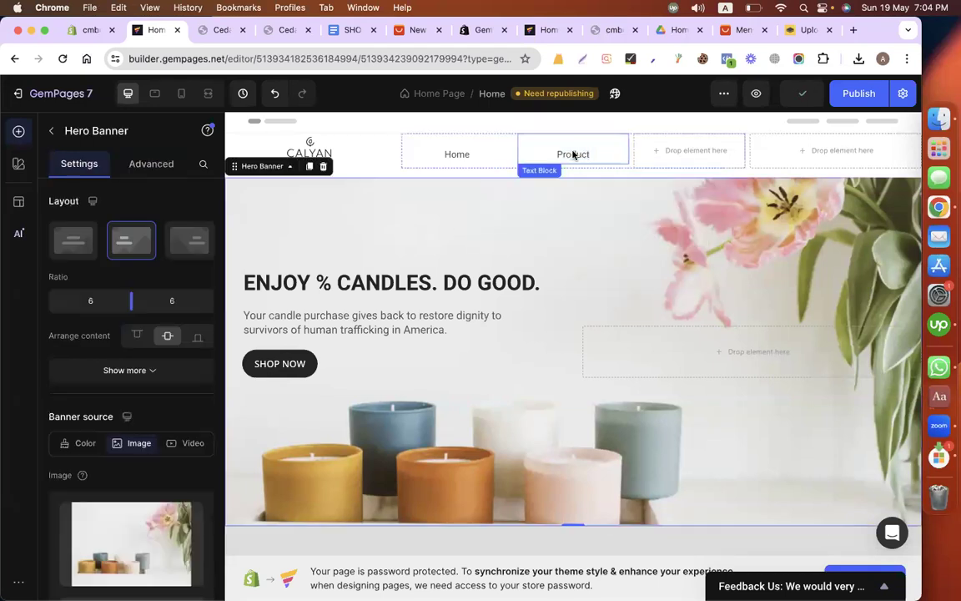
click(590, 165)
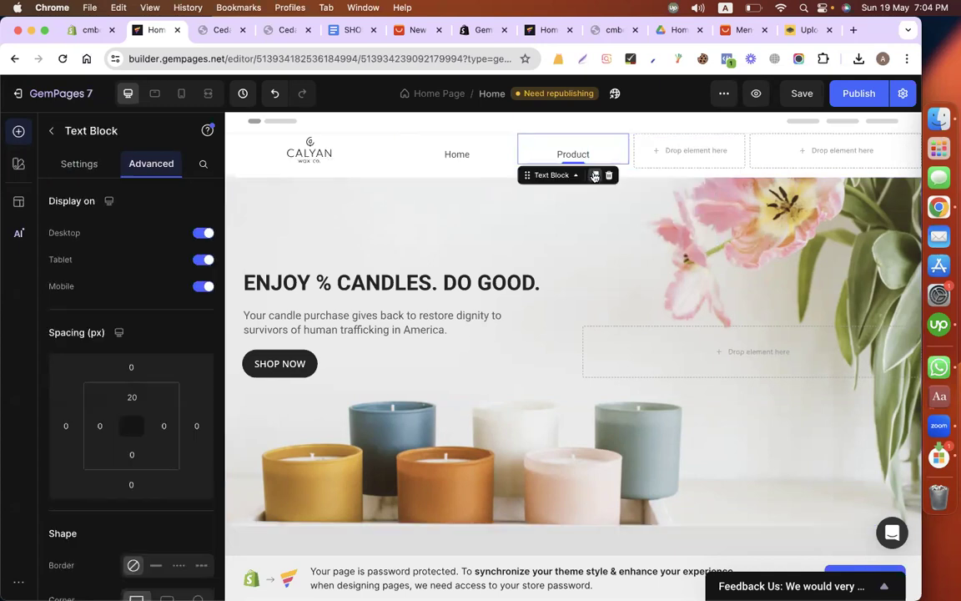
click(593, 177)
drag(528, 206, 686, 153)
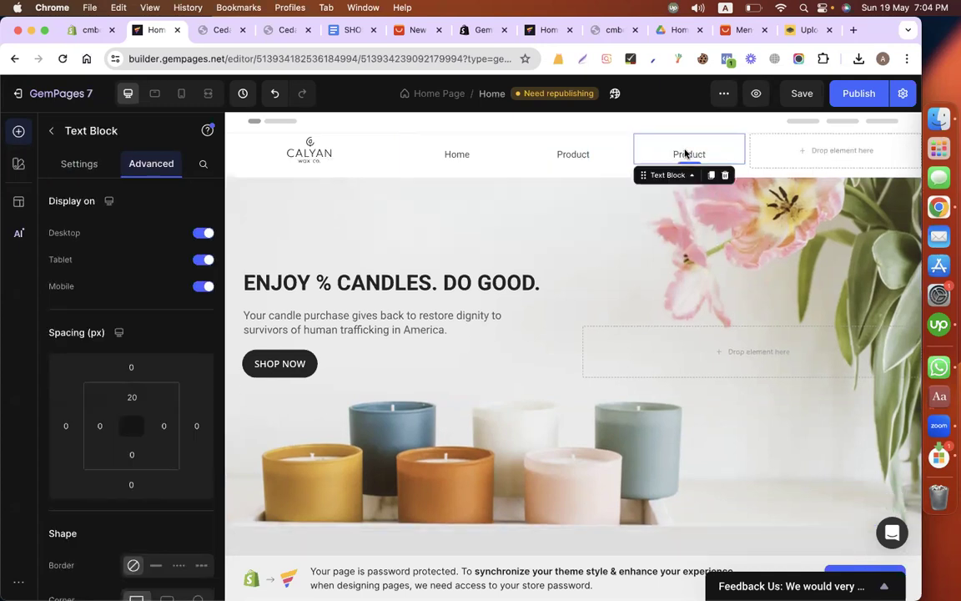
double_click(686, 153)
text(About)
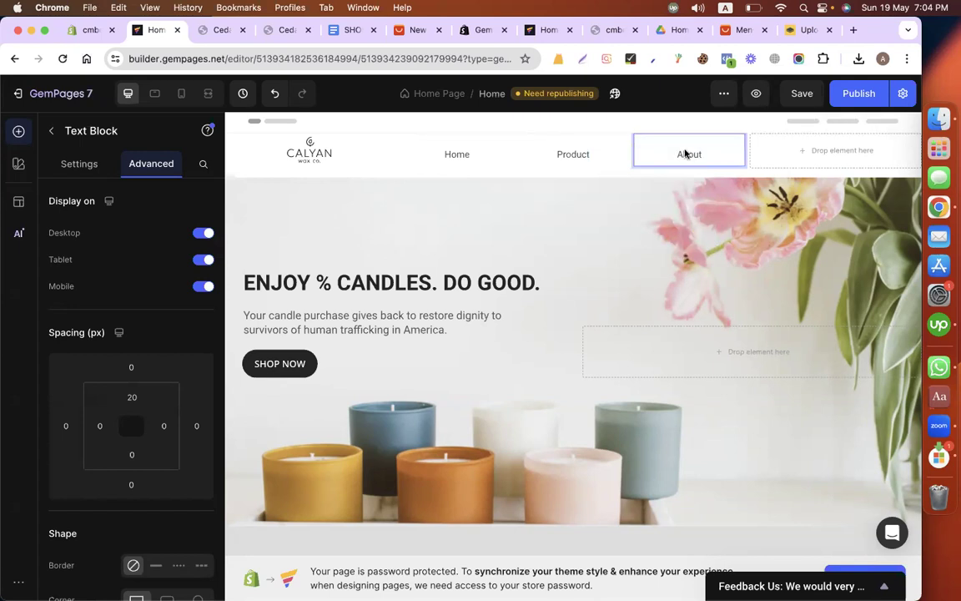
Step: Link the About menu text to the store's about page URL, copied from the live store (cmbd258gem.myshopify.com/pages/about)
click(269, 28)
click(397, 145)
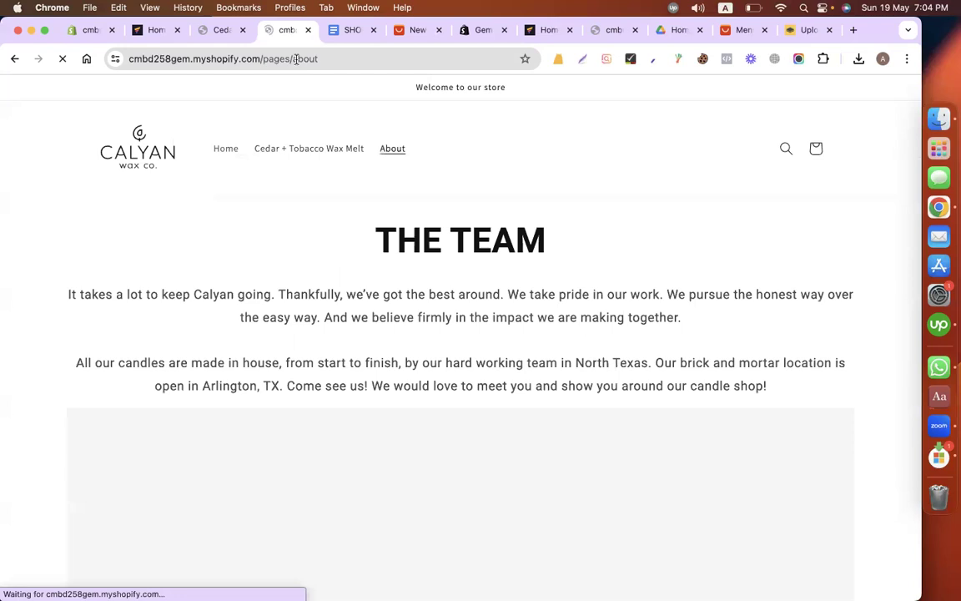
click(296, 58)
click(140, 30)
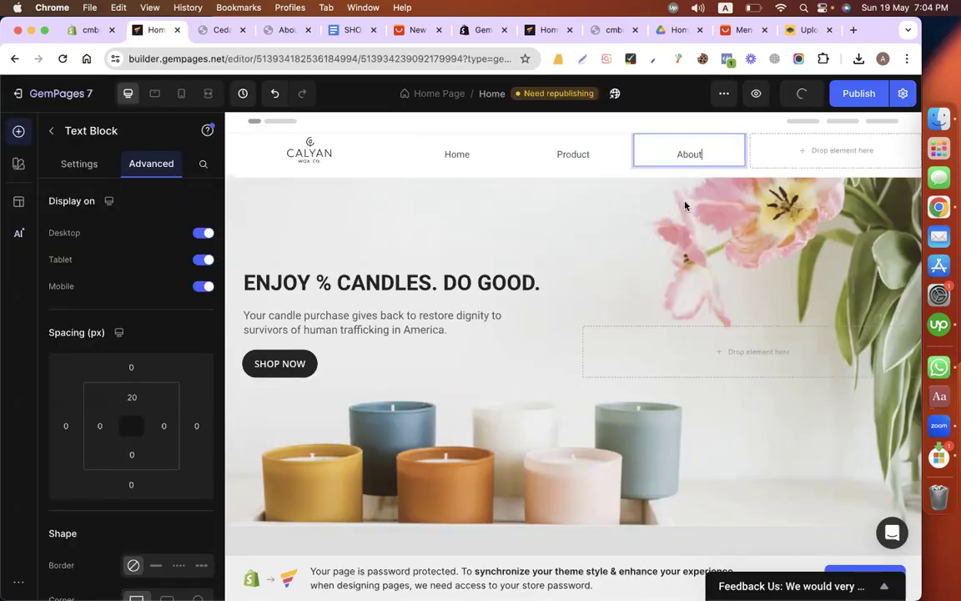
double_click(690, 156)
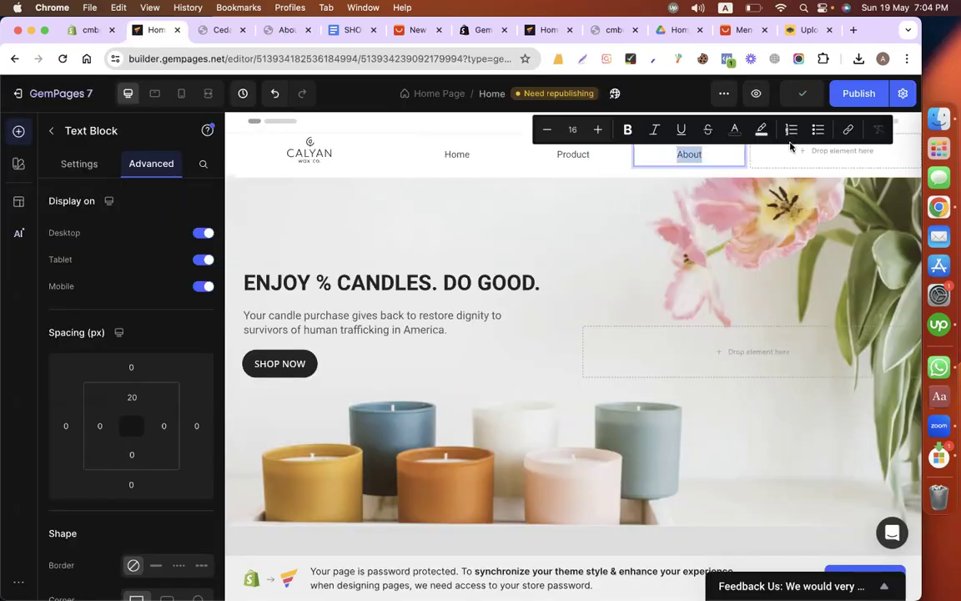
click(846, 136)
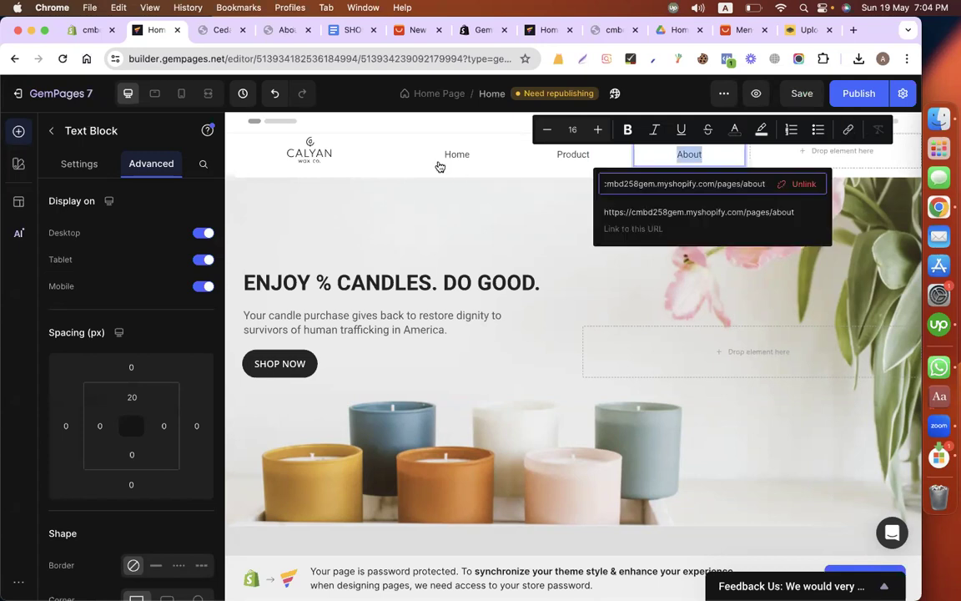
Step: Make the Home menu text in the header bold and set its size to 18
click(455, 156)
double_click(455, 156)
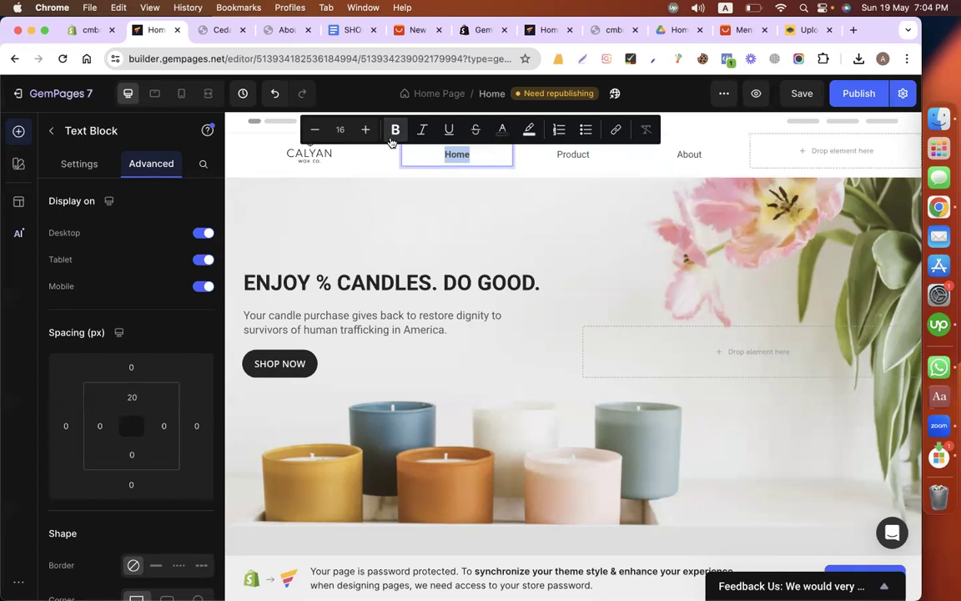
click(366, 131)
click(366, 131)
Step: Make the Product and About menu texts bold and larger, with About at size 19
double_click(562, 156)
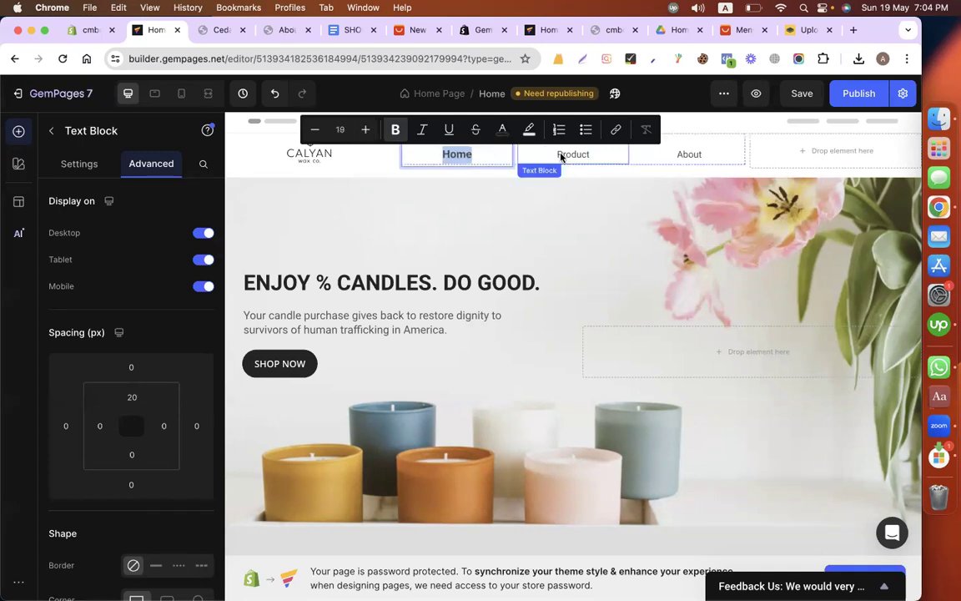
click(510, 131)
click(481, 129)
click(481, 129)
click(481, 130)
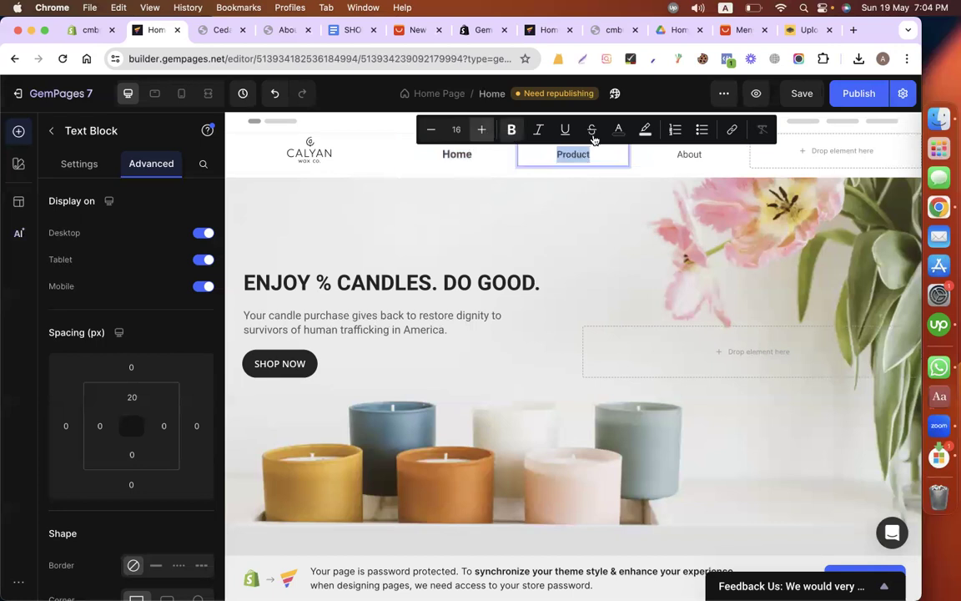
double_click(671, 155)
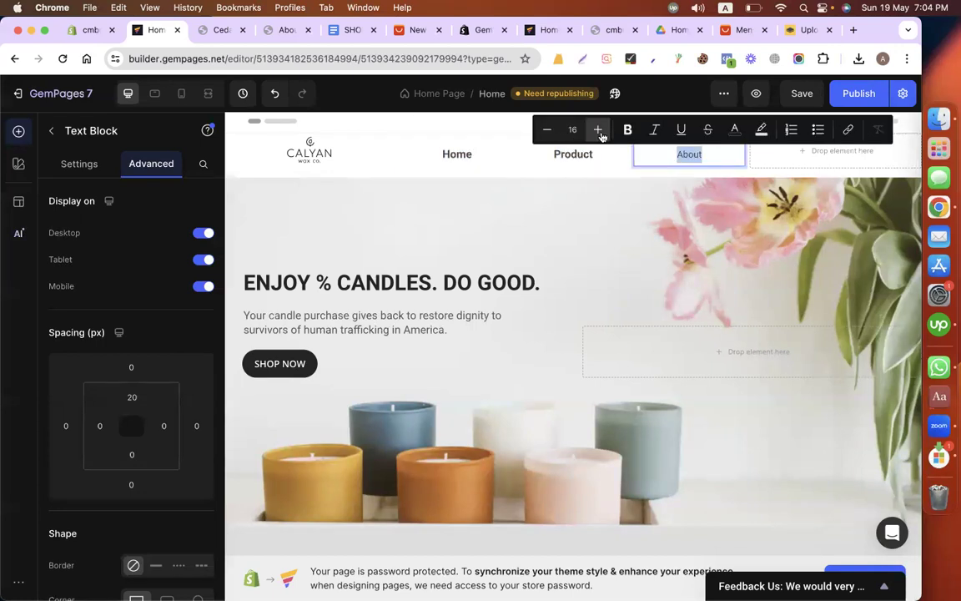
click(597, 130)
click(598, 130)
click(597, 130)
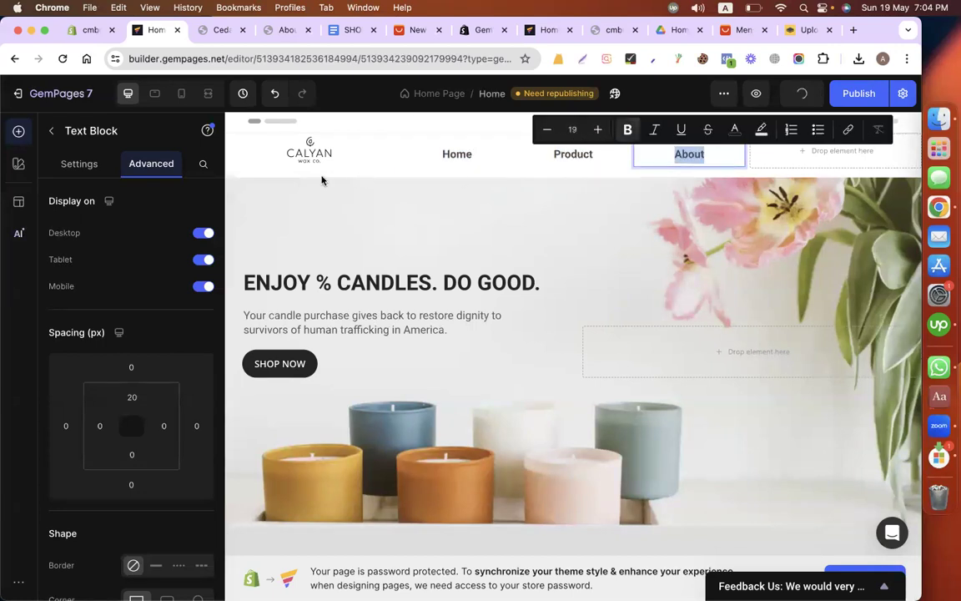
Step: Search the element library for "cart" and check the cart icon in the live store's header
click(89, 135)
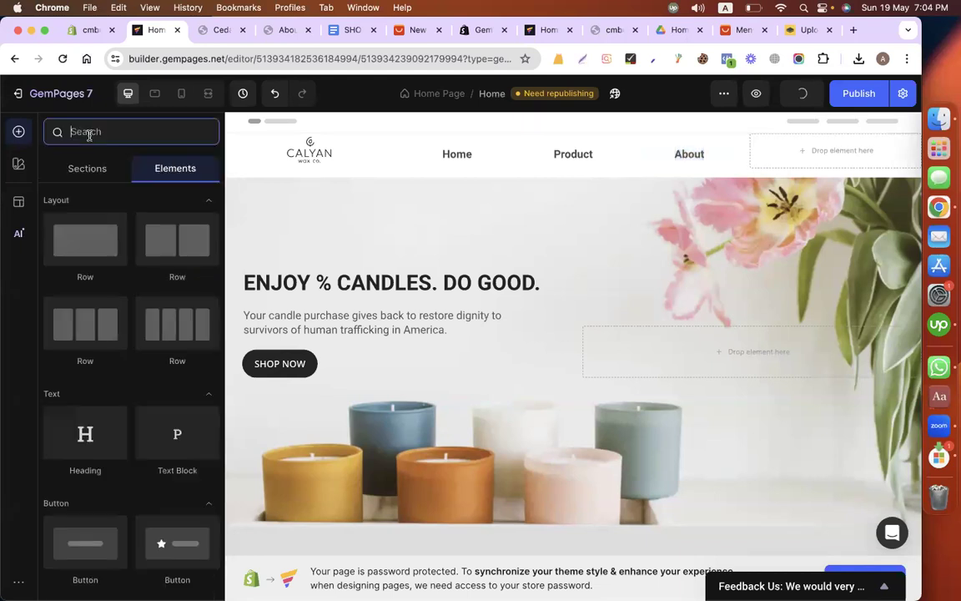
text(cart)
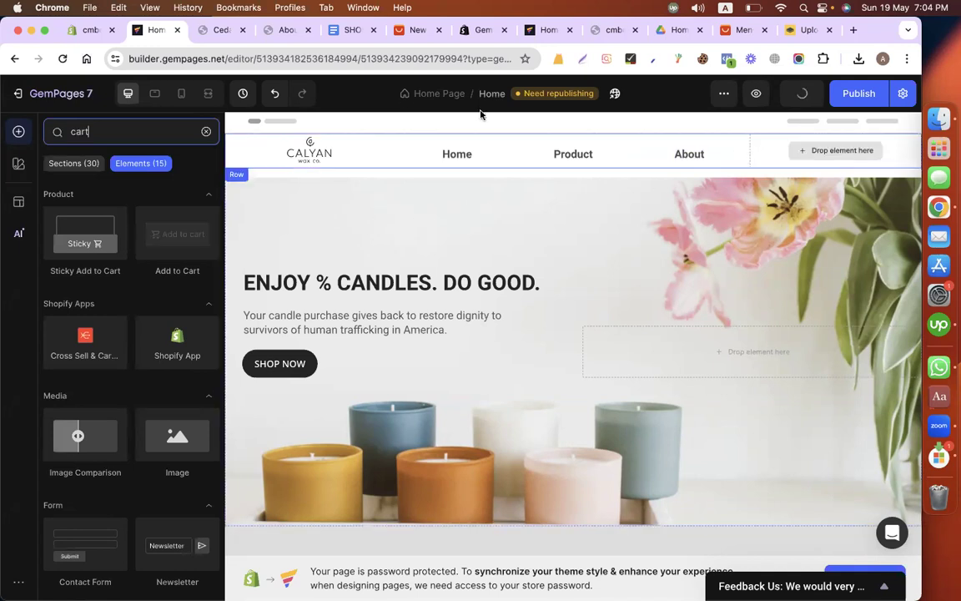
click(282, 30)
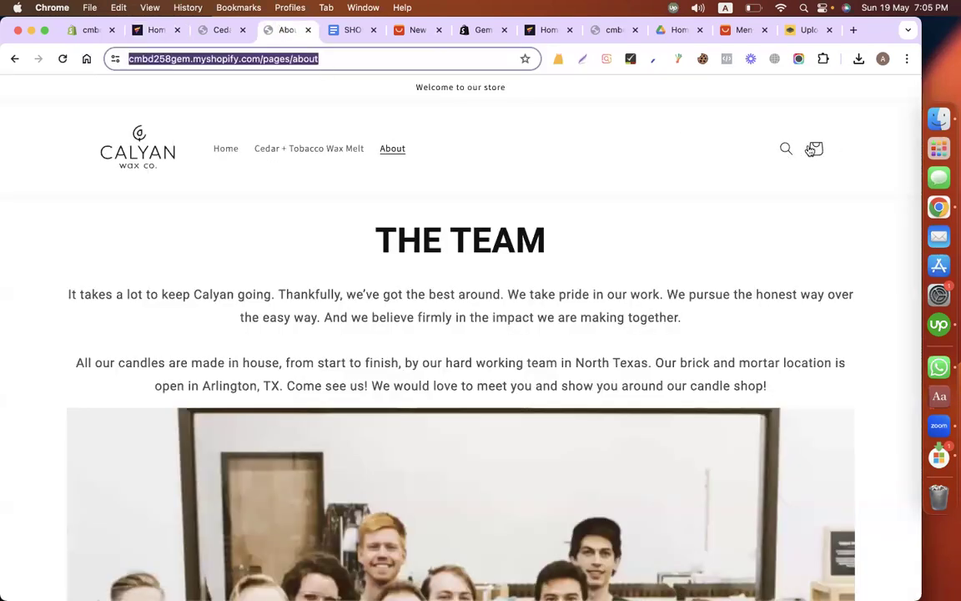
click(155, 30)
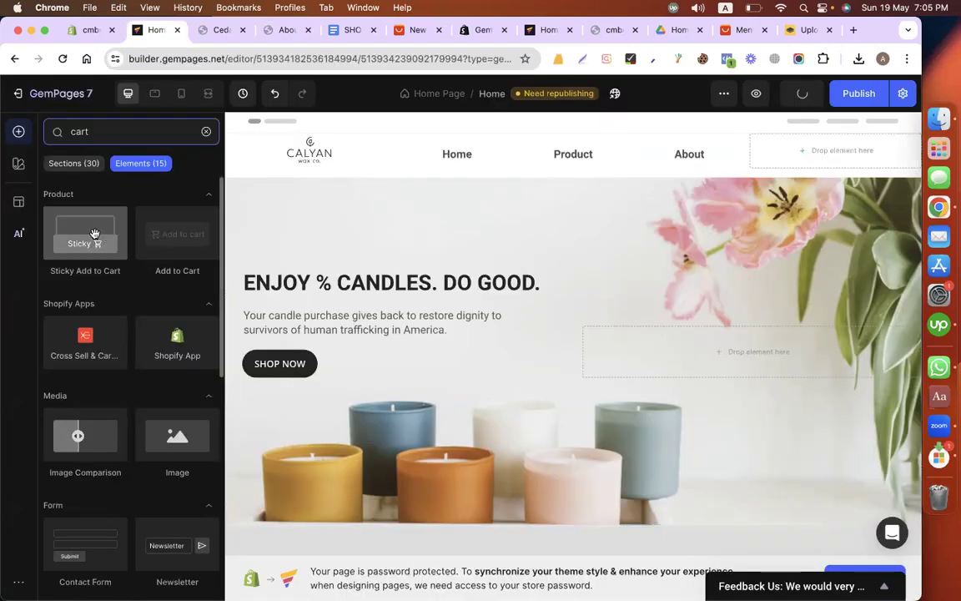
Step: Try a Sticky Add to Cart element in the header, and delete its product content and empty Sticky container
drag(94, 233, 791, 150)
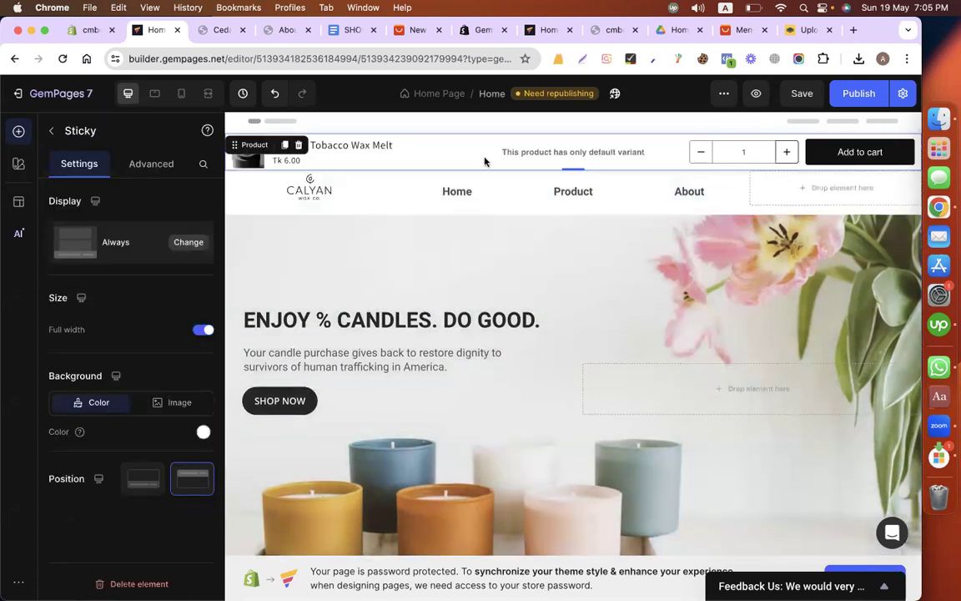
click(297, 146)
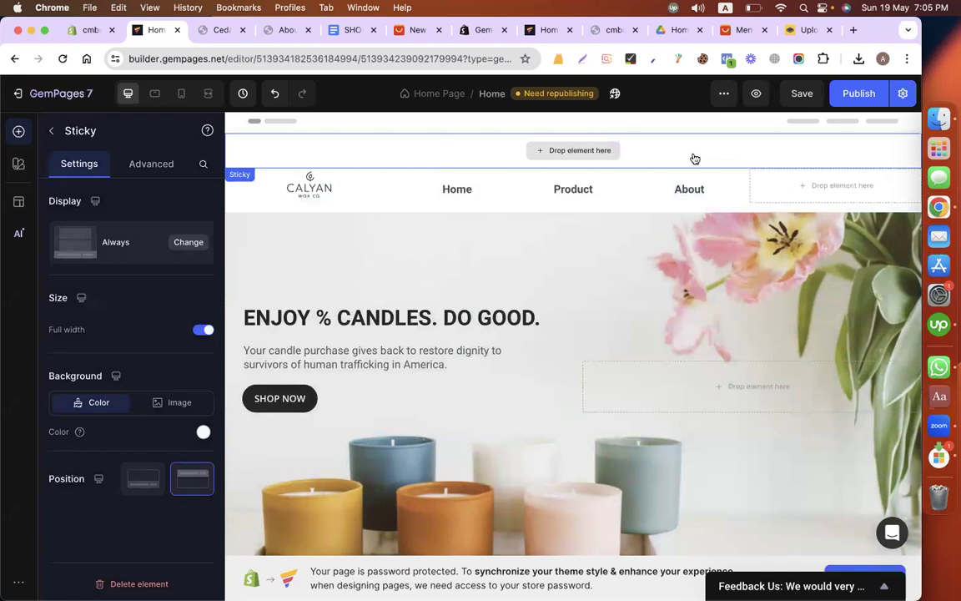
click(603, 219)
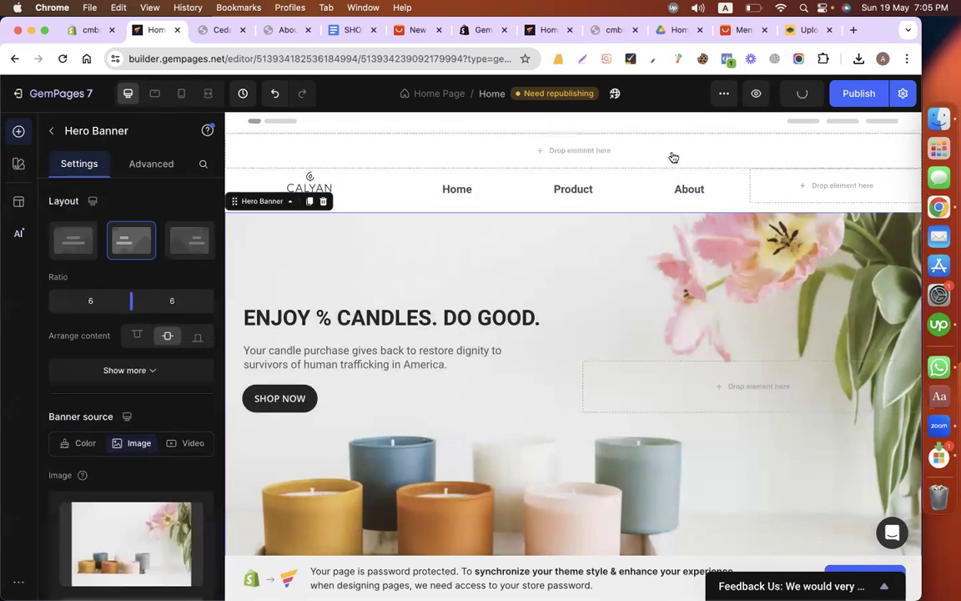
click(673, 157)
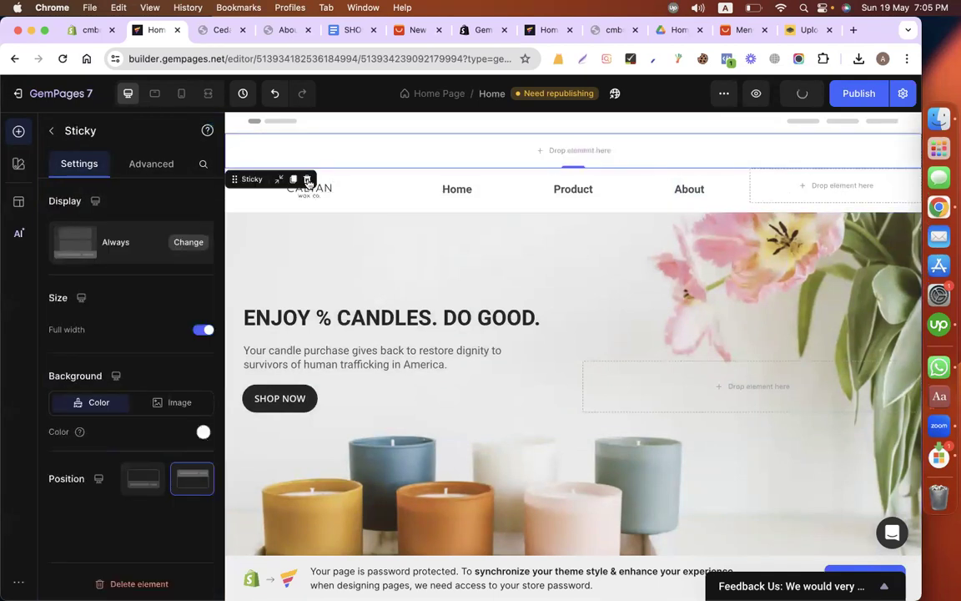
click(569, 166)
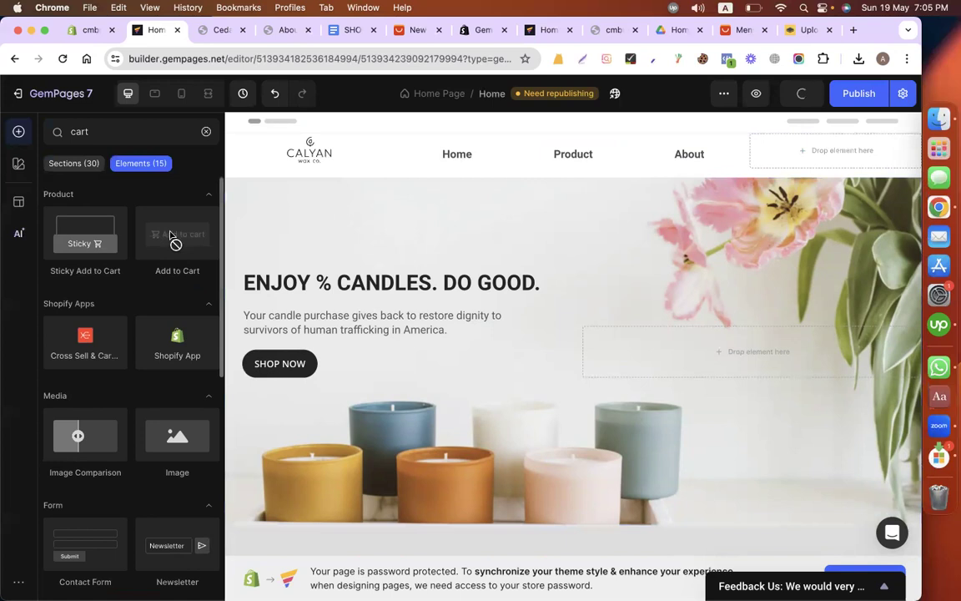
Step: Look through the cart search results for an element that could fill the empty header column
mouse_move(171, 237)
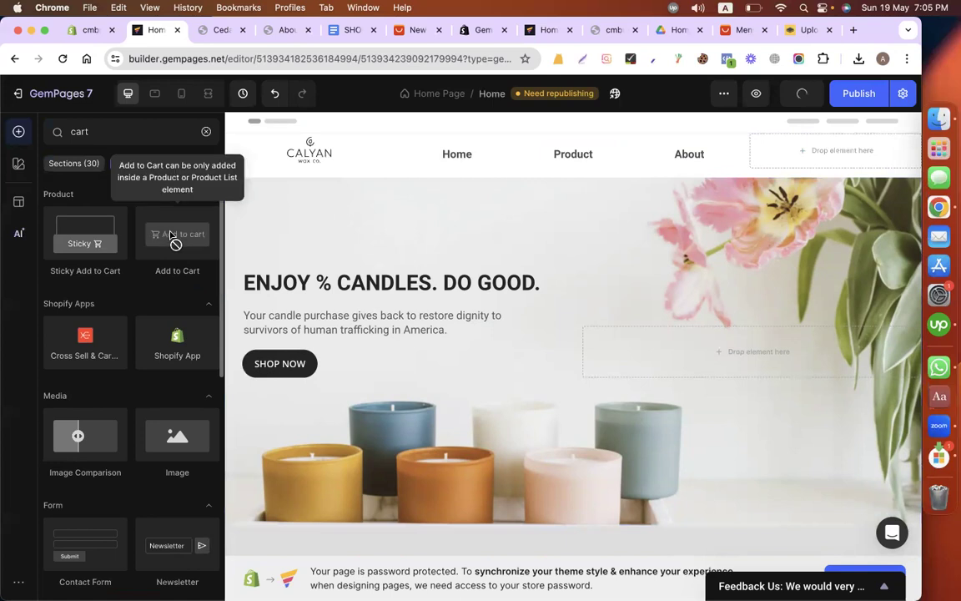
scroll(165, 319, down, 3)
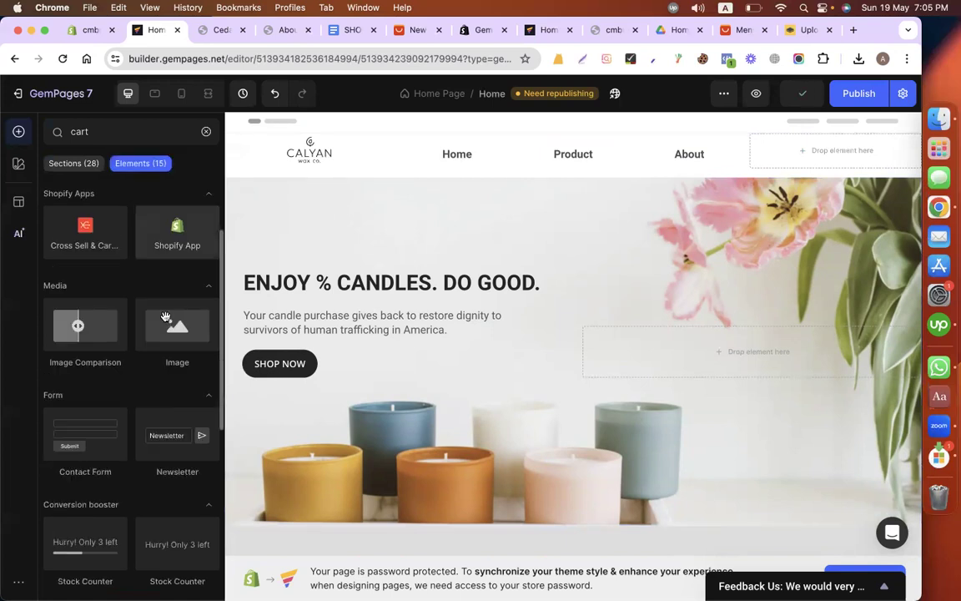
scroll(165, 318, down, 8)
scroll(165, 321, down, 1)
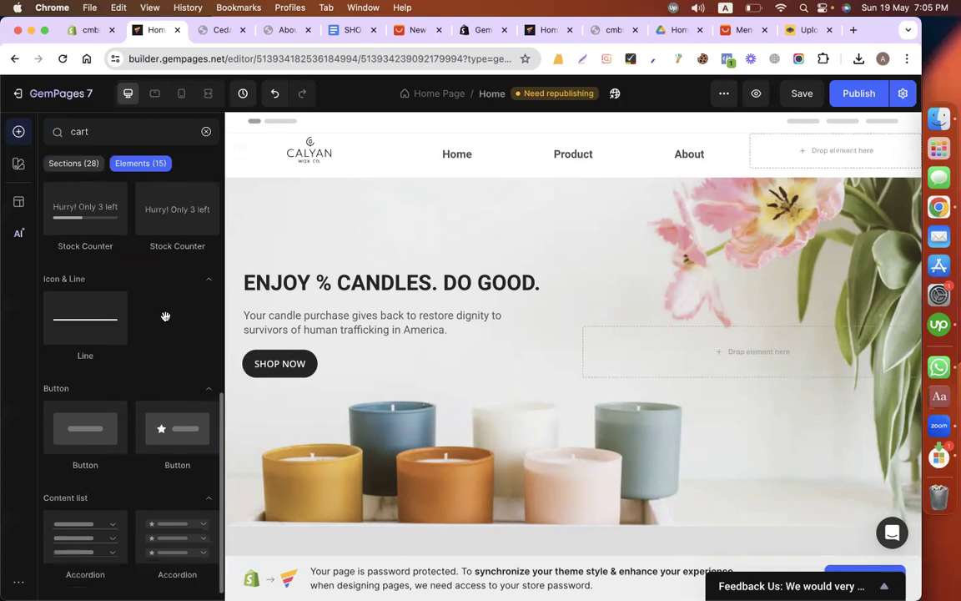
scroll(166, 317, up, 12)
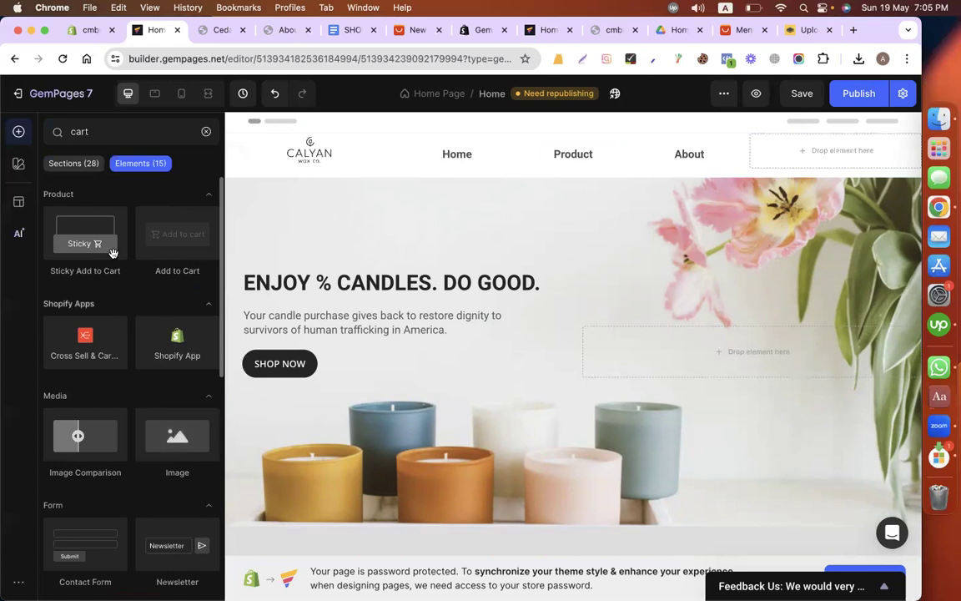
Step: Save the home page and apply publish settings with Use Shopify theme header turned off
key(super+s)
click(206, 131)
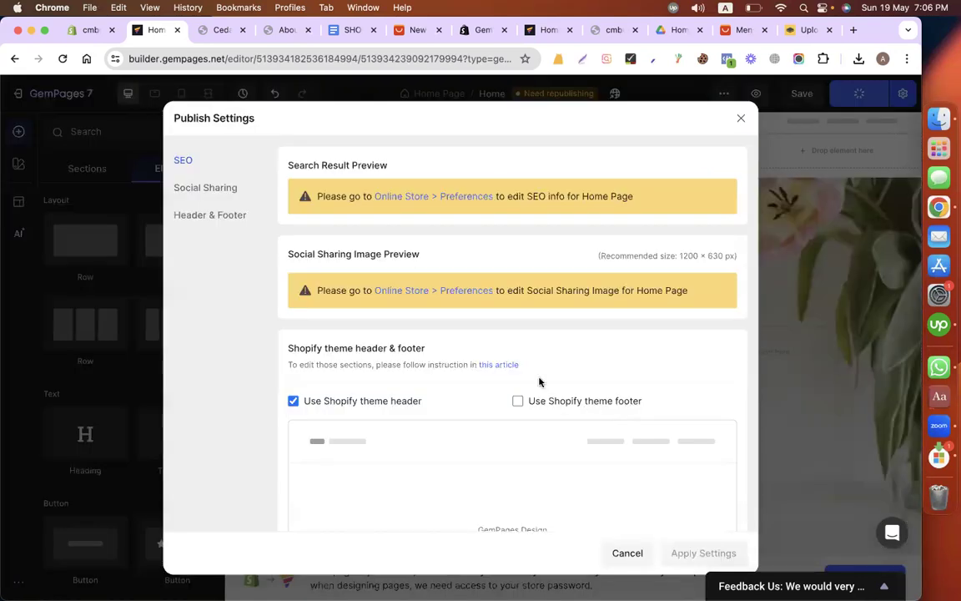
scroll(301, 350, down, 2)
click(297, 345)
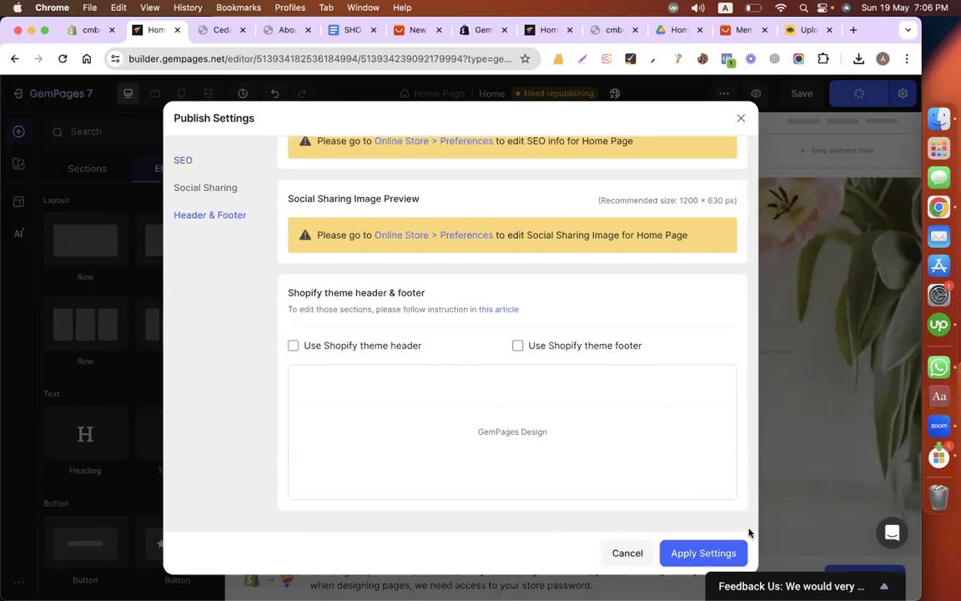
click(705, 553)
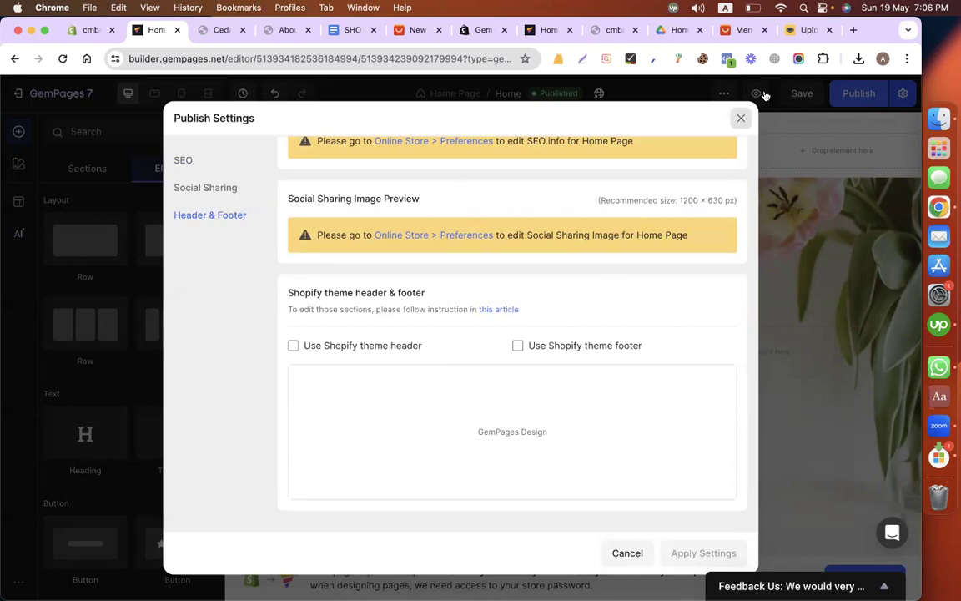
click(739, 119)
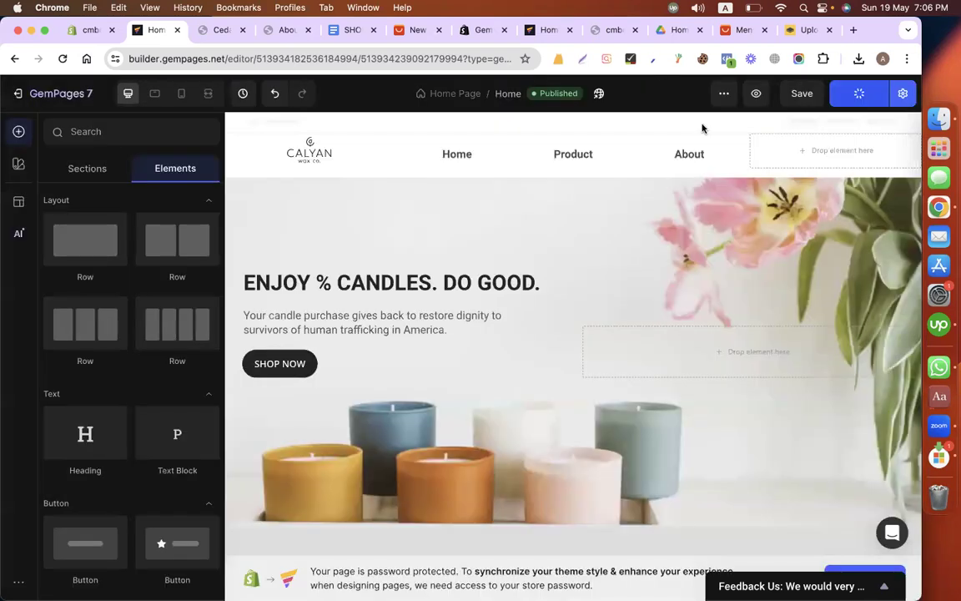
Step: Leave the Shopify theme editor, view the store's Blog posts page in the admin and return to the GemPages editor
click(72, 32)
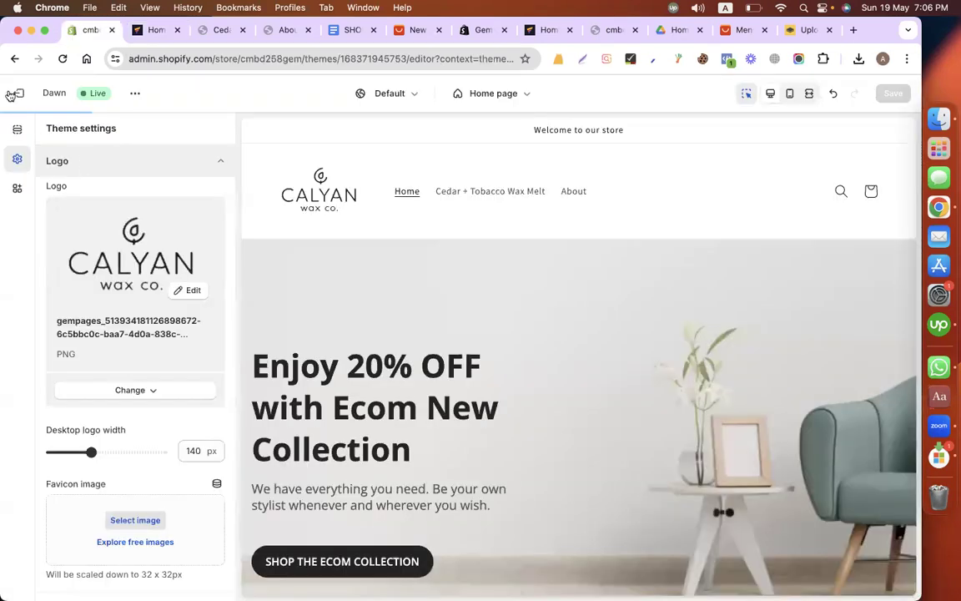
click(9, 88)
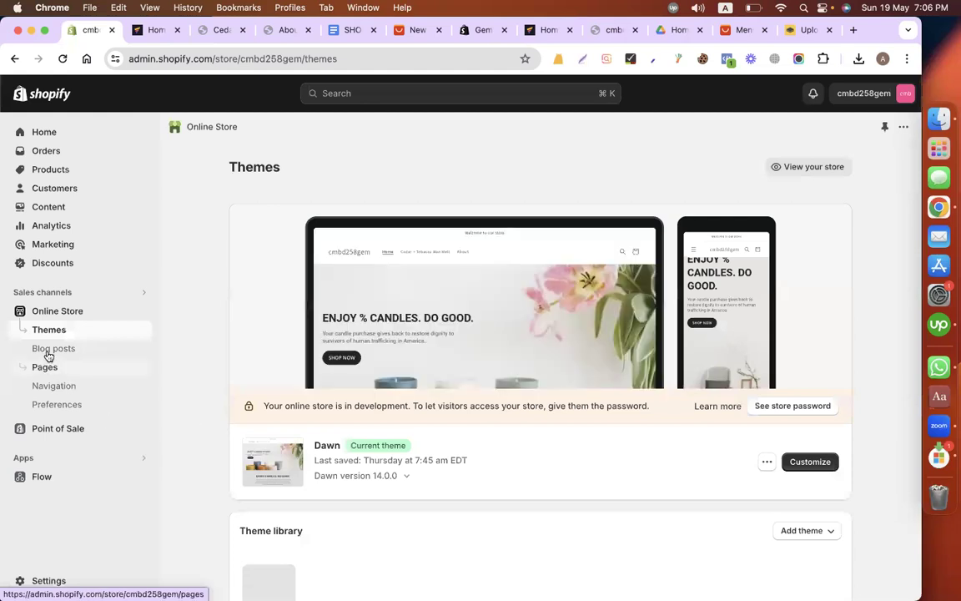
click(49, 350)
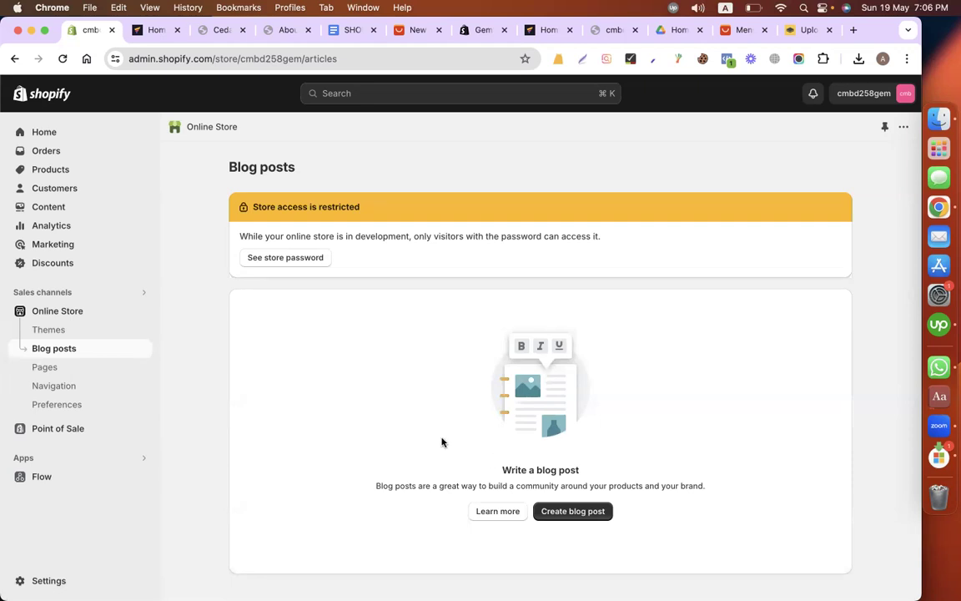
click(152, 34)
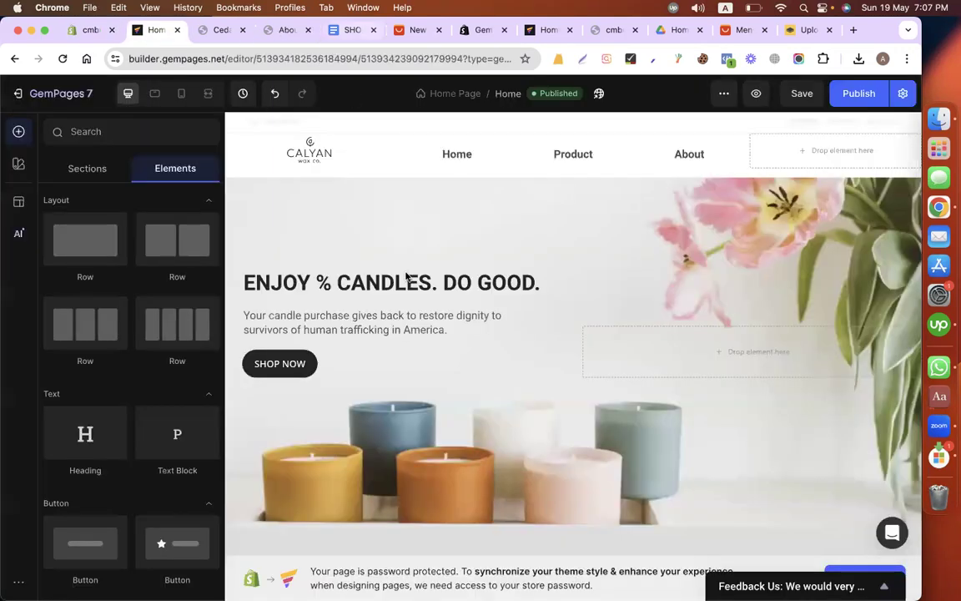
Step: On the live store, open the Cedar + Tobacco Wax Melt product, start its Buy Now checkout, examine the checkout page, and return to the product
click(286, 30)
click(310, 148)
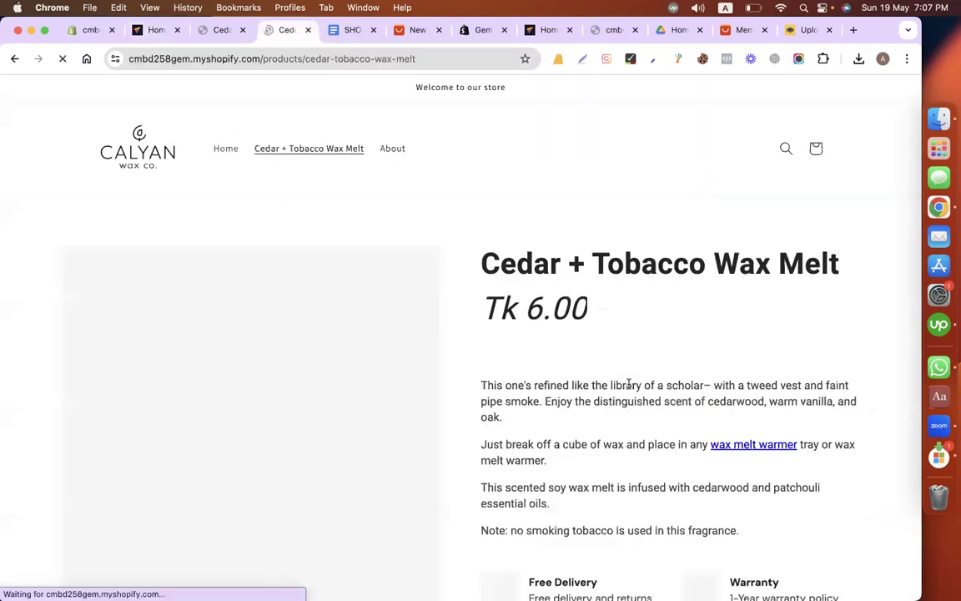
scroll(612, 387, down, 5)
click(607, 382)
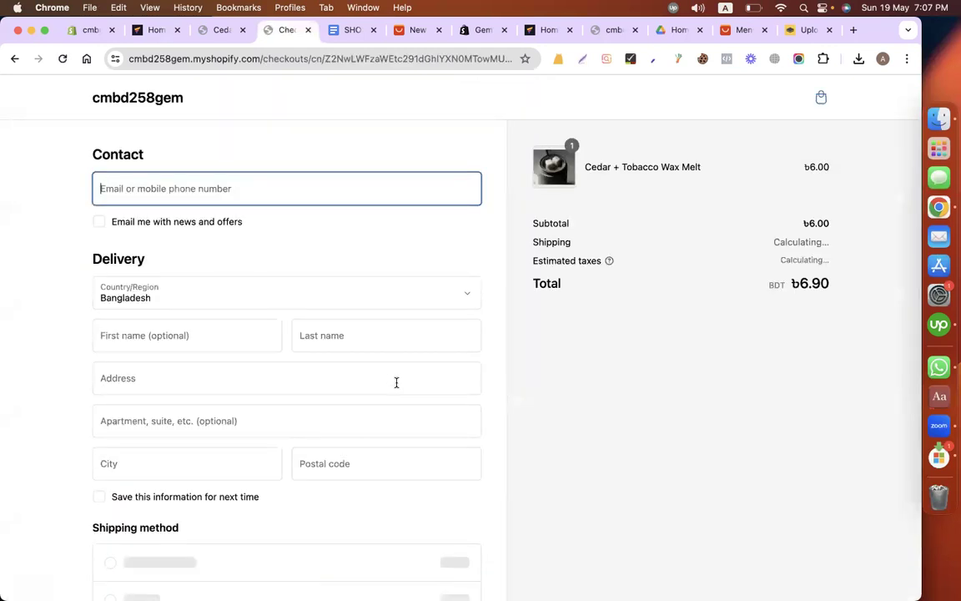
scroll(255, 231, down, 5)
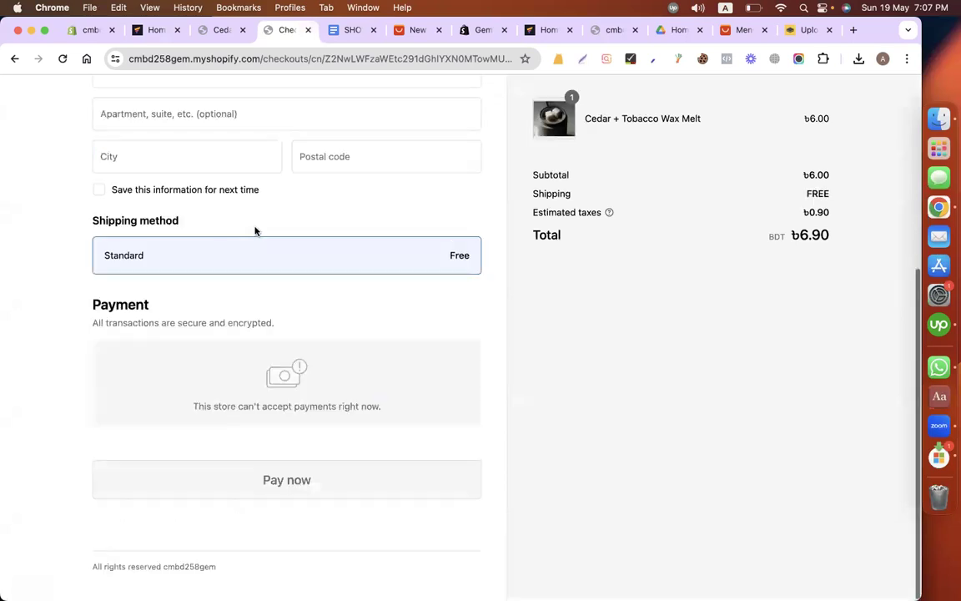
scroll(189, 166, up, 5)
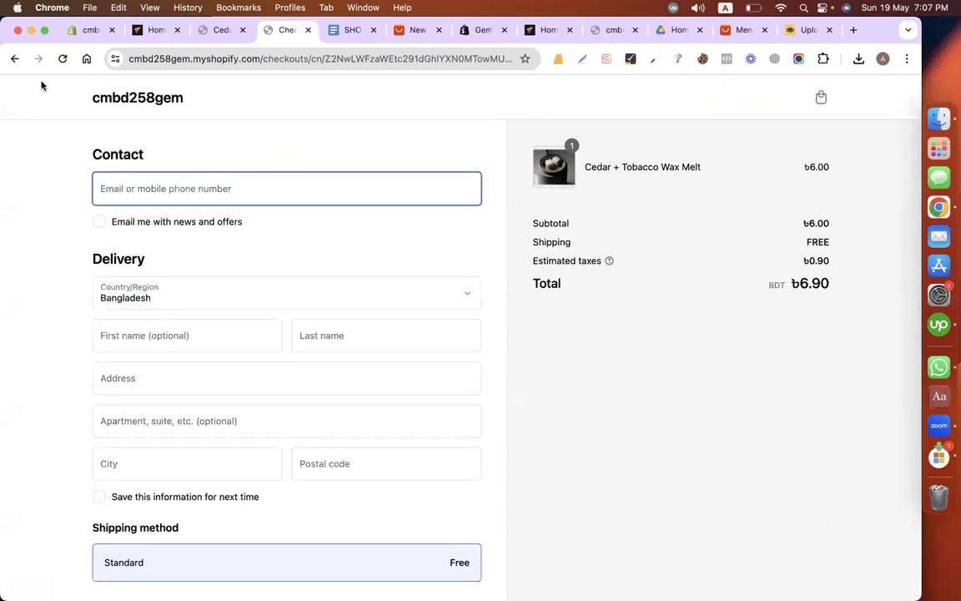
click(15, 58)
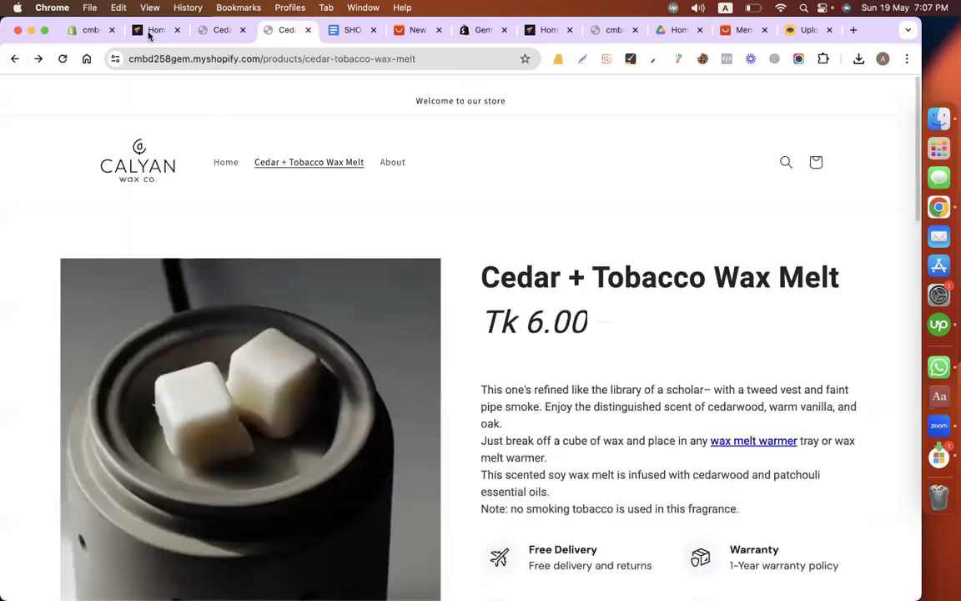
Step: Open the Calyan wax store brief in Google Docs and review it from the logo and menu to Our Candle Lines
click(142, 30)
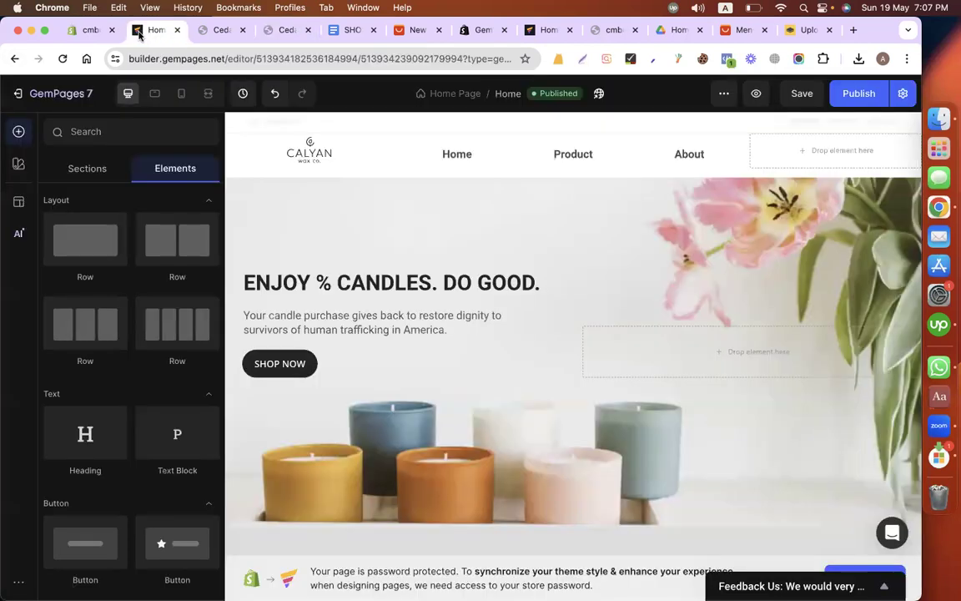
click(83, 30)
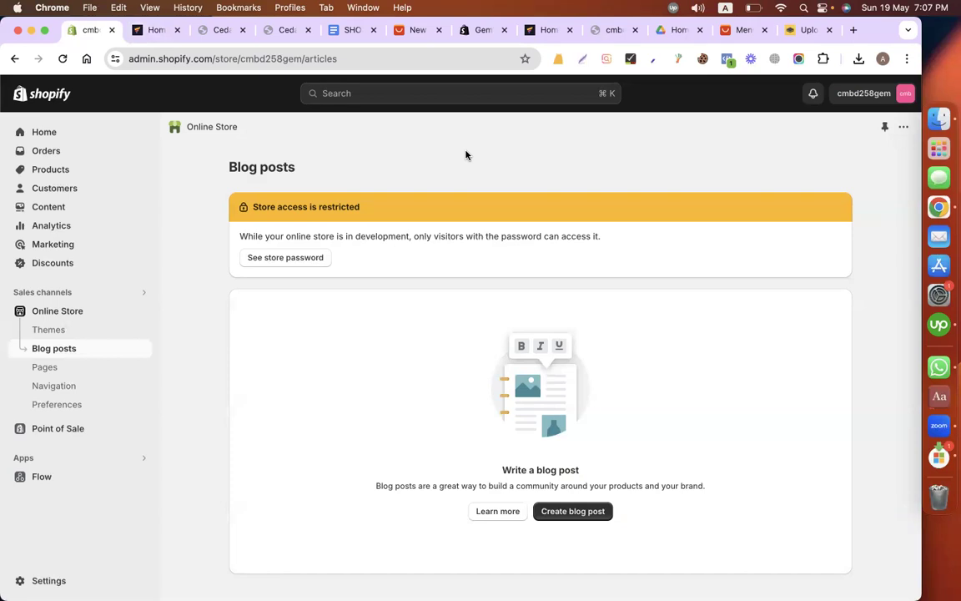
click(221, 30)
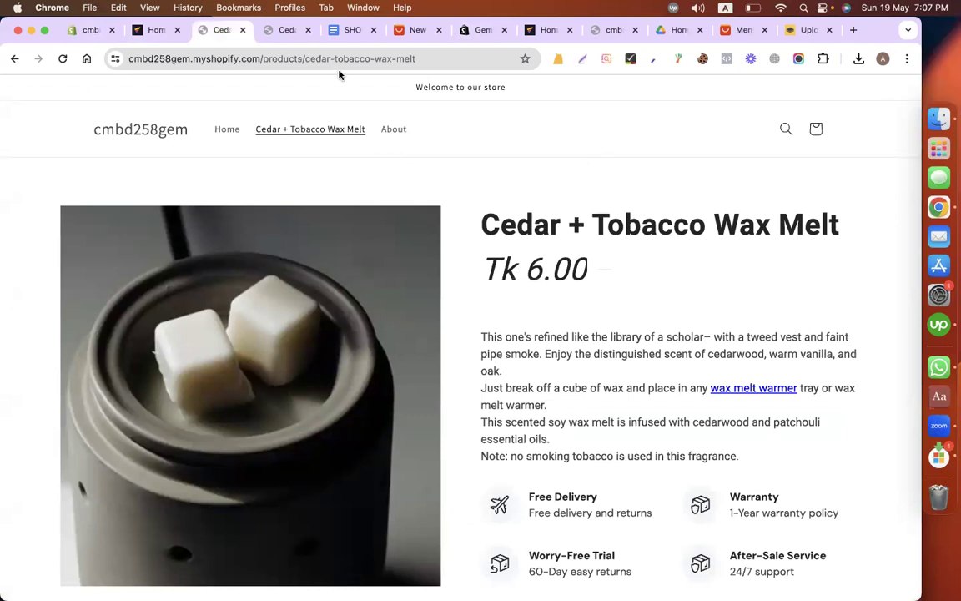
key(super+5)
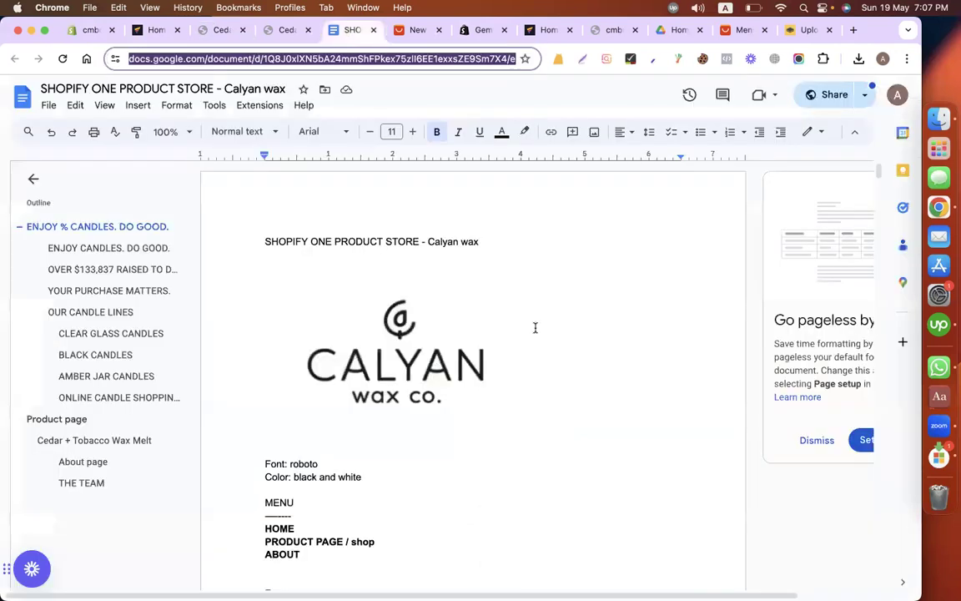
scroll(535, 327, down, 5)
scroll(535, 327, down, 5)
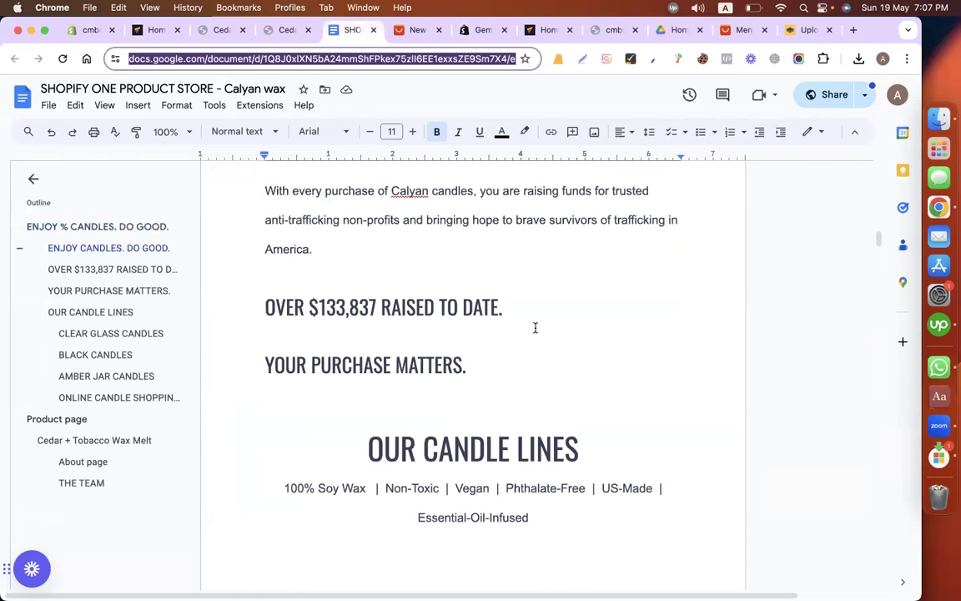
scroll(534, 328, down, 3)
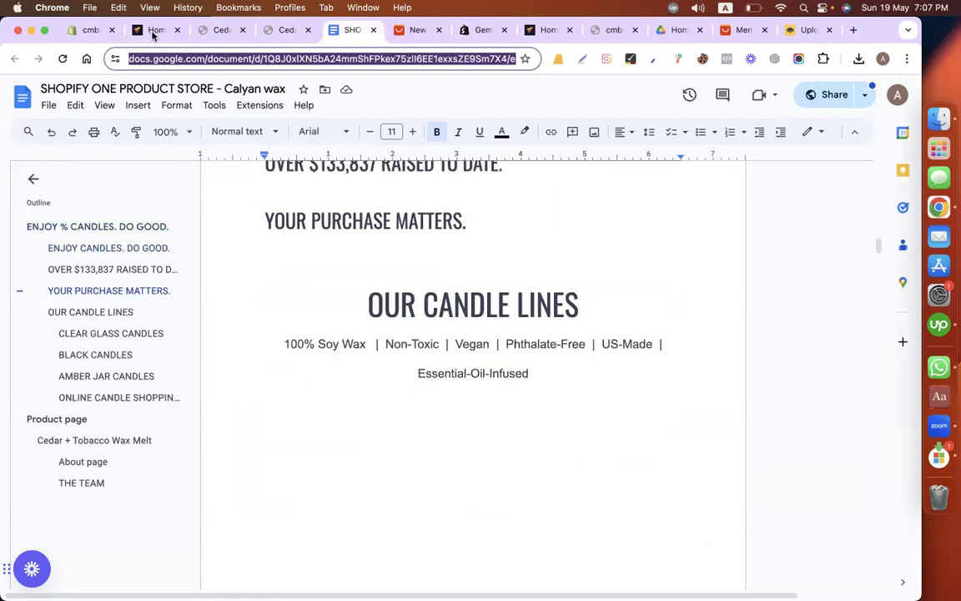
Step: Check the AliExpress product page, reread the store brief past the Clear Glass Candles section, and return to the GemPages editor
click(92, 30)
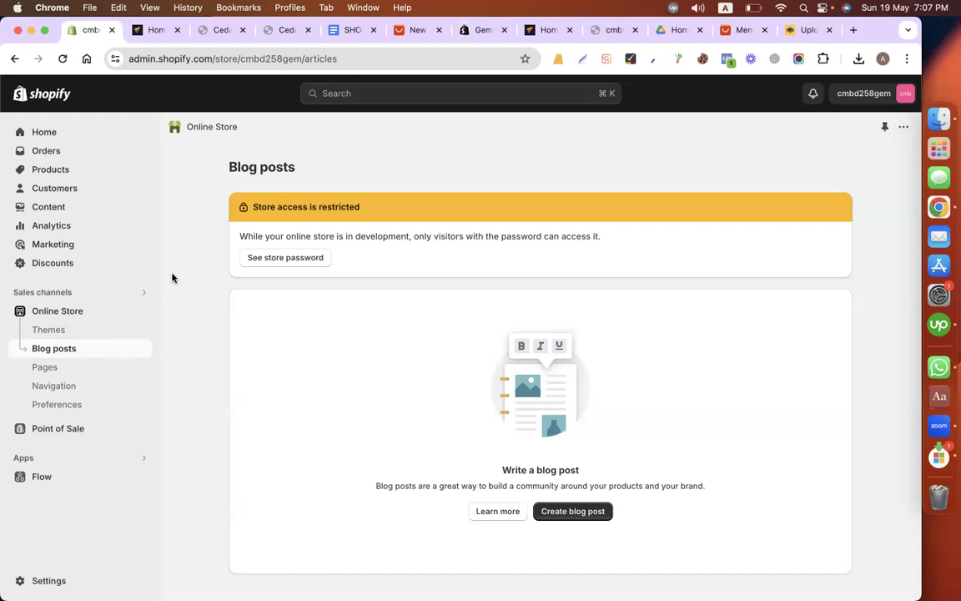
click(415, 30)
scroll(358, 320, up, 15)
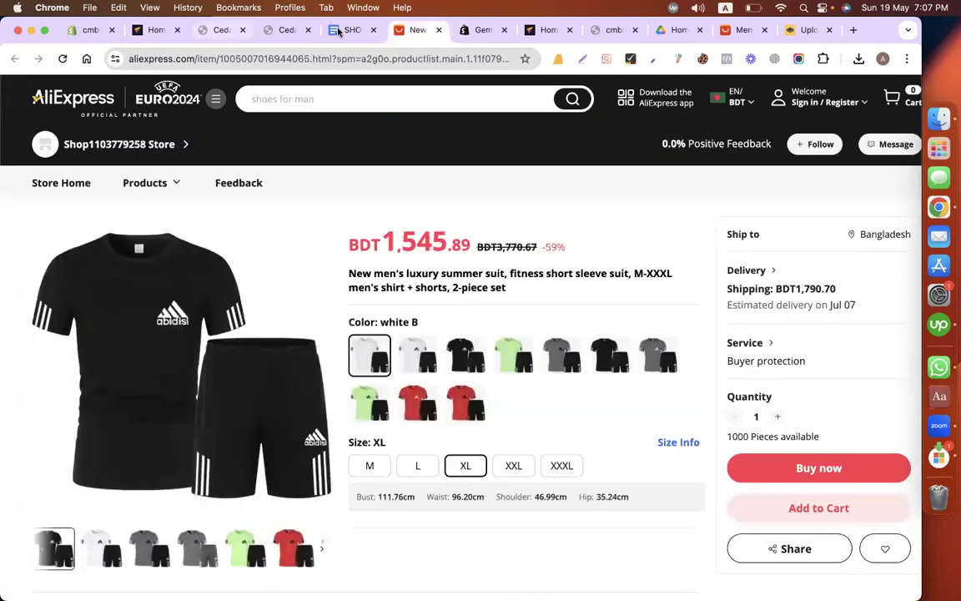
click(339, 30)
scroll(459, 286, up, 5)
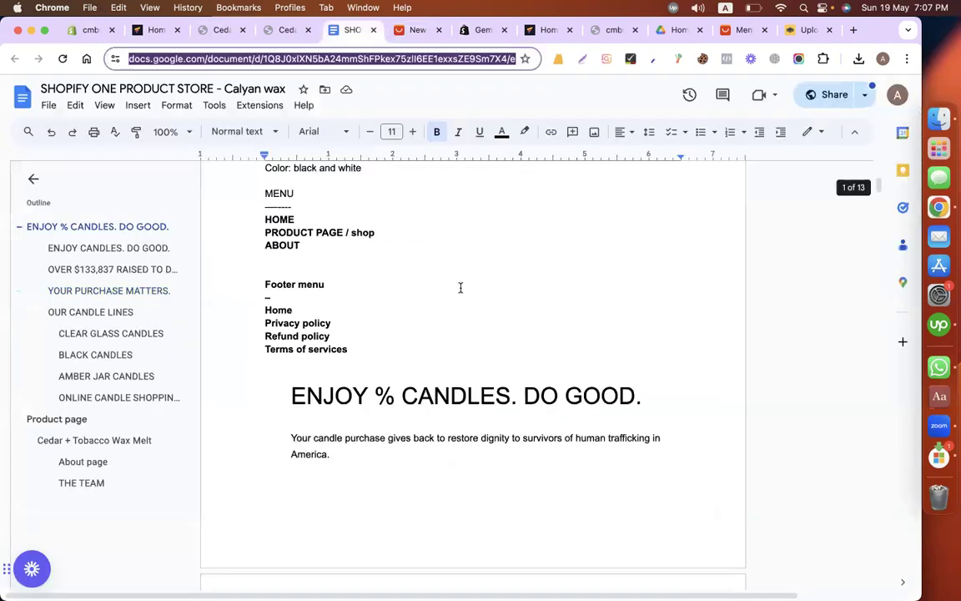
scroll(460, 287, down, 5)
scroll(460, 287, down, 5)
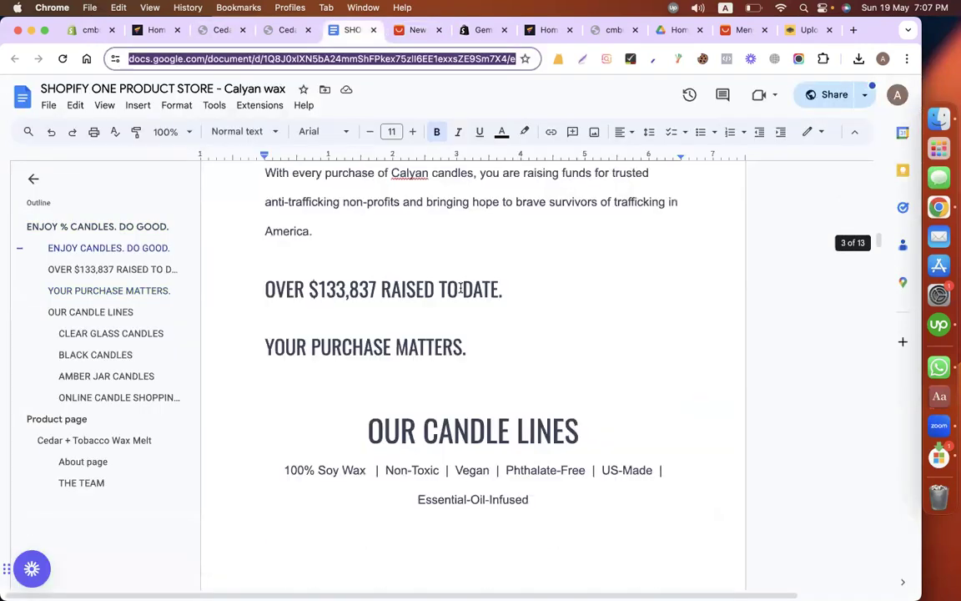
scroll(460, 287, down, 5)
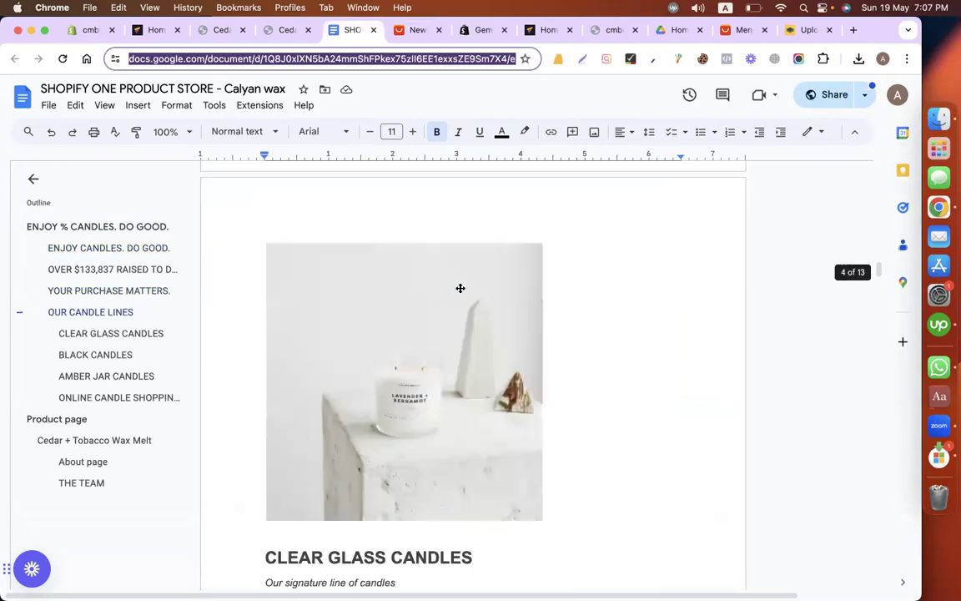
scroll(459, 287, down, 4)
scroll(317, 202, down, 1)
click(89, 30)
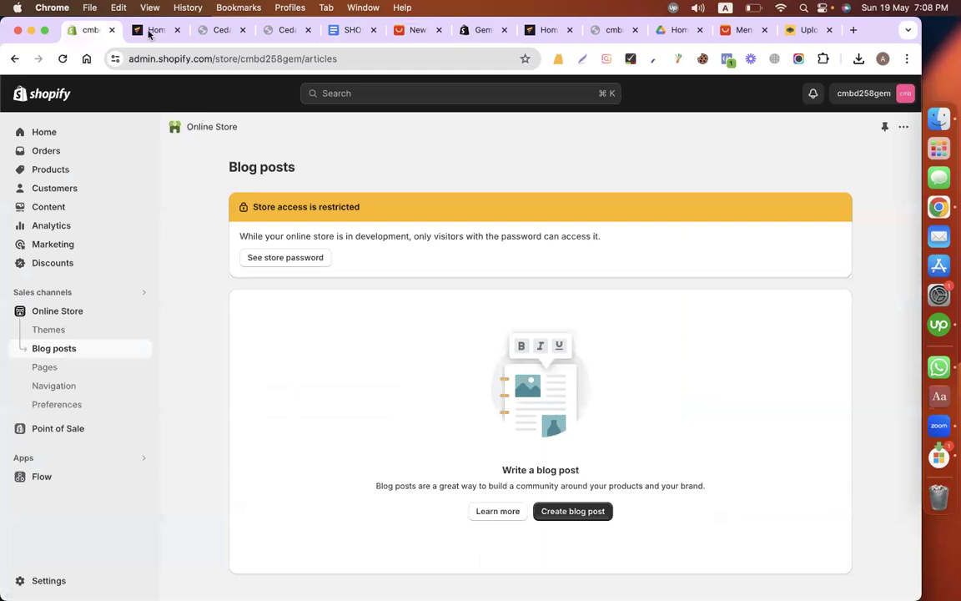
click(148, 33)
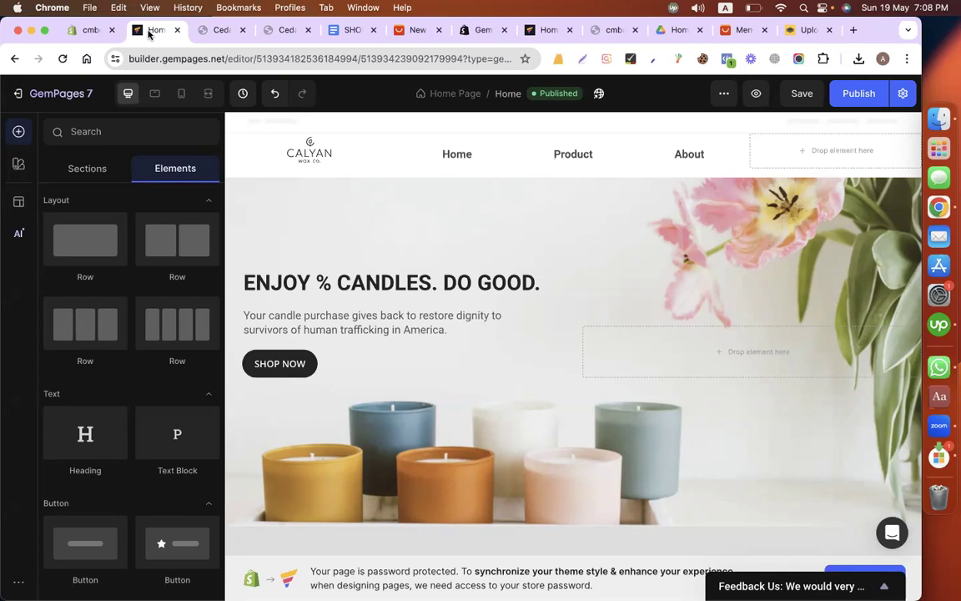
Step: Switch to Upwork, reload the messages, and open the client conversation for the Website design in Shopify store project
click(93, 31)
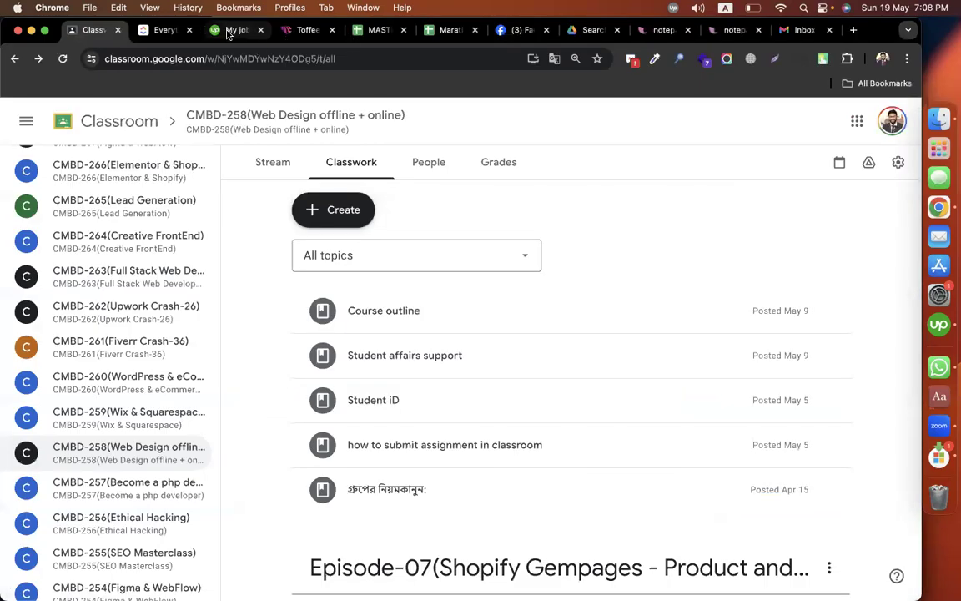
key(super+3)
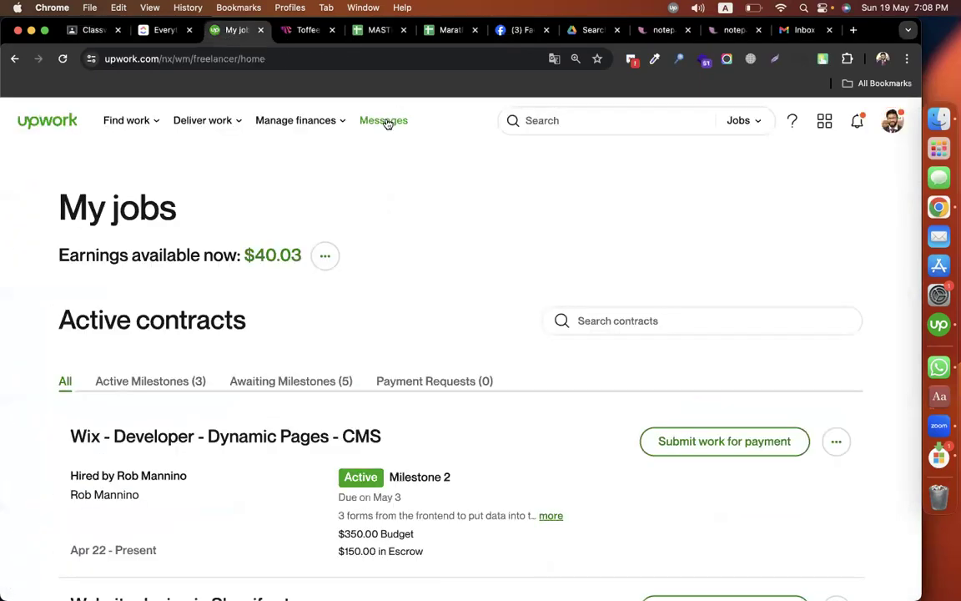
click(386, 121)
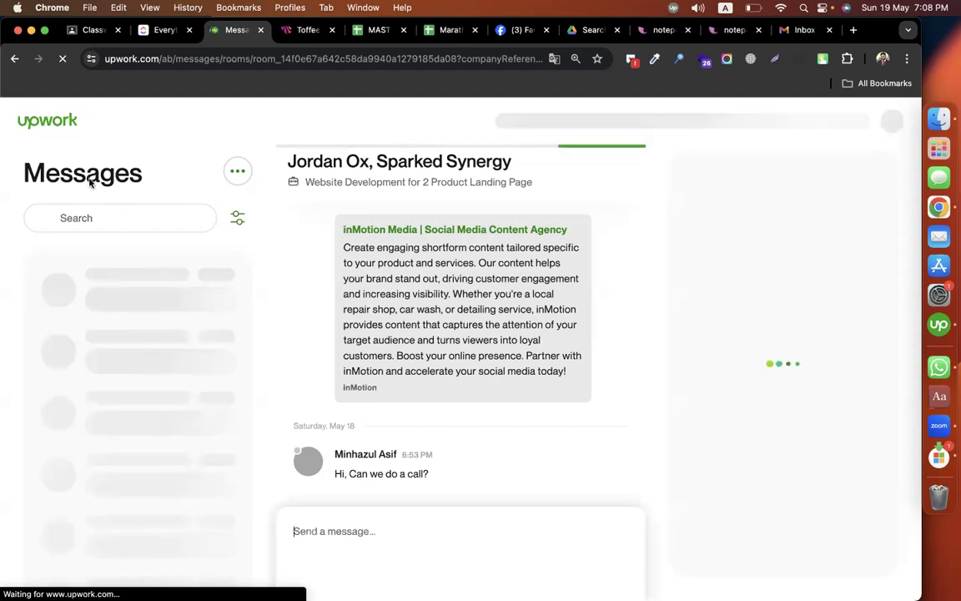
click(61, 59)
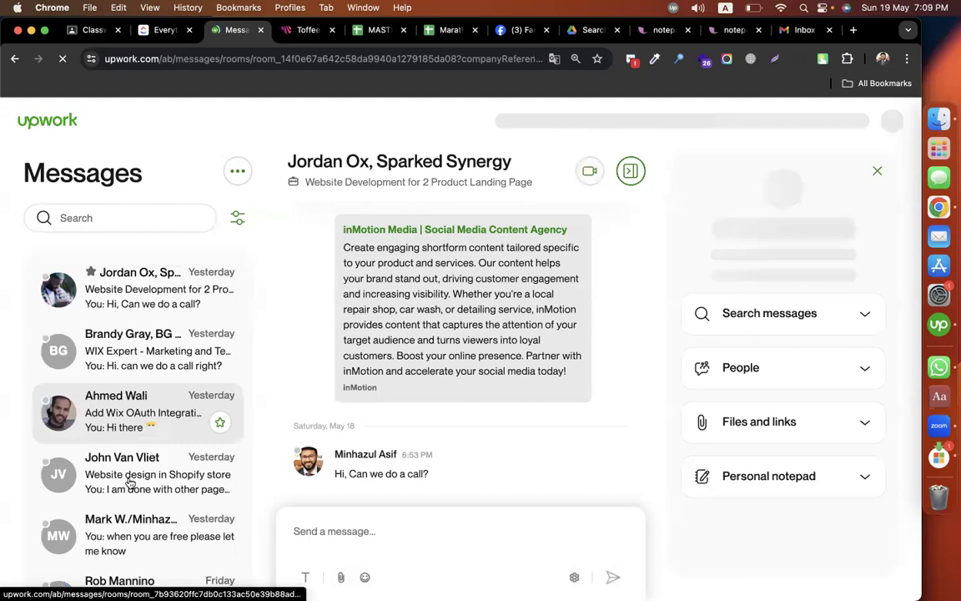
scroll(122, 425, down, 1)
click(121, 425)
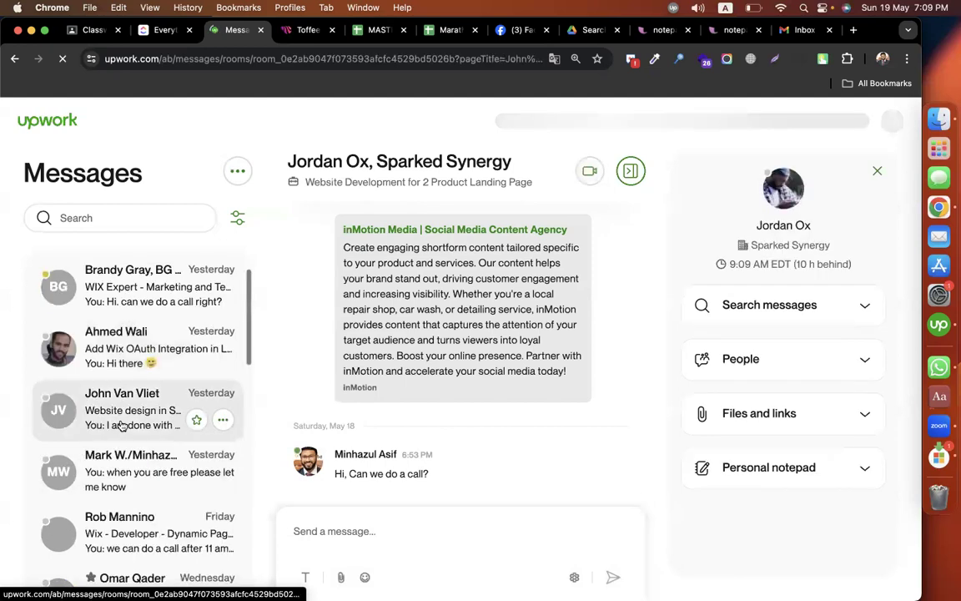
Step: Read back through the Shopify project conversation for the client's comments on progress, payment and the contract
scroll(479, 359, up, 5)
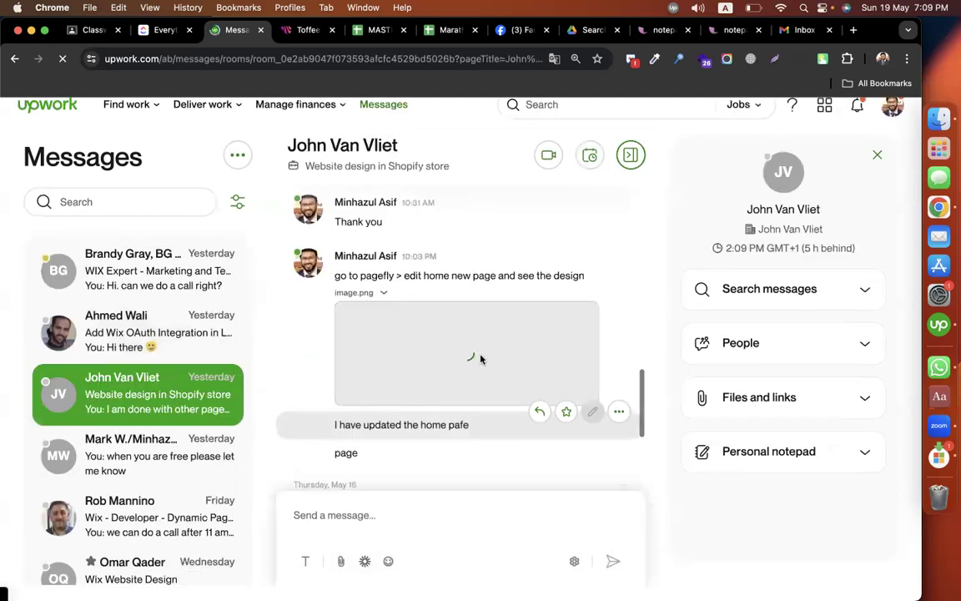
scroll(480, 358, up, 4)
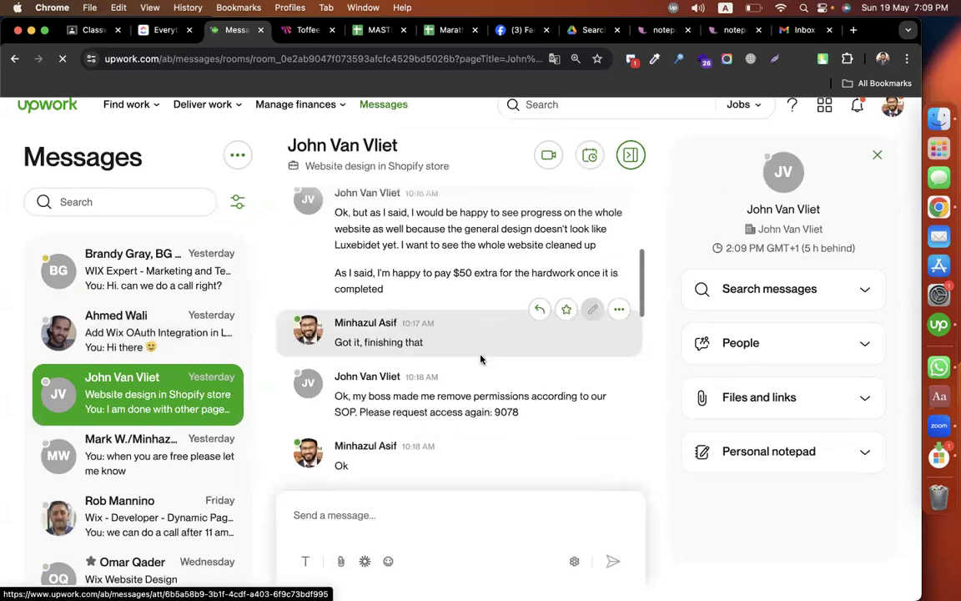
scroll(437, 250, up, 1)
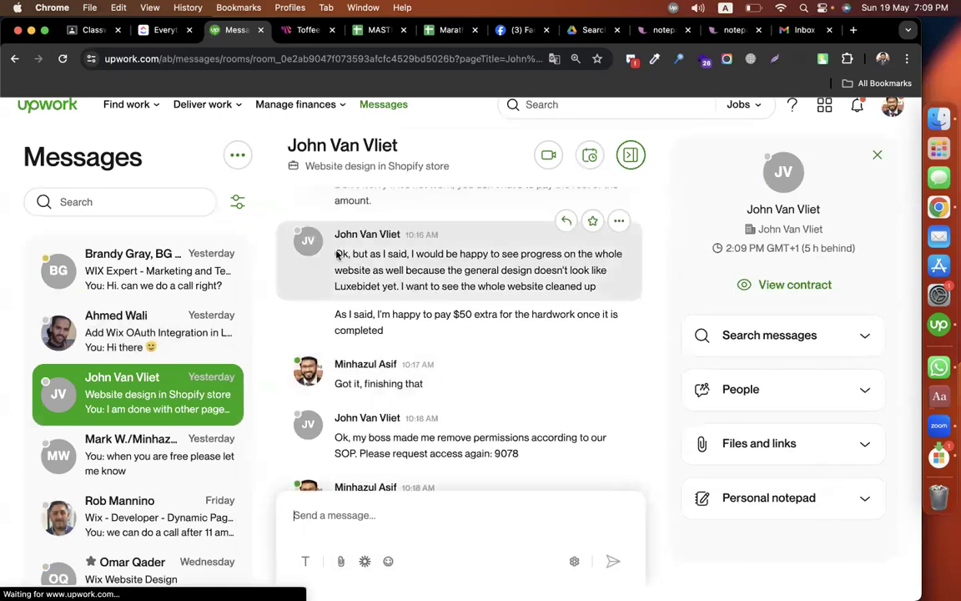
scroll(406, 267, up, 4)
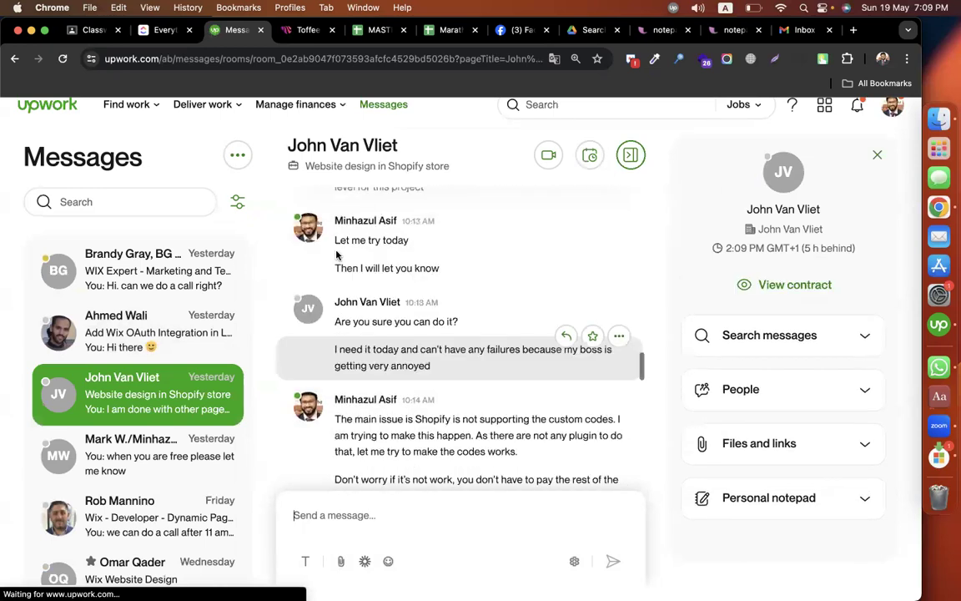
scroll(406, 275, up, 1)
scroll(406, 275, up, 1)
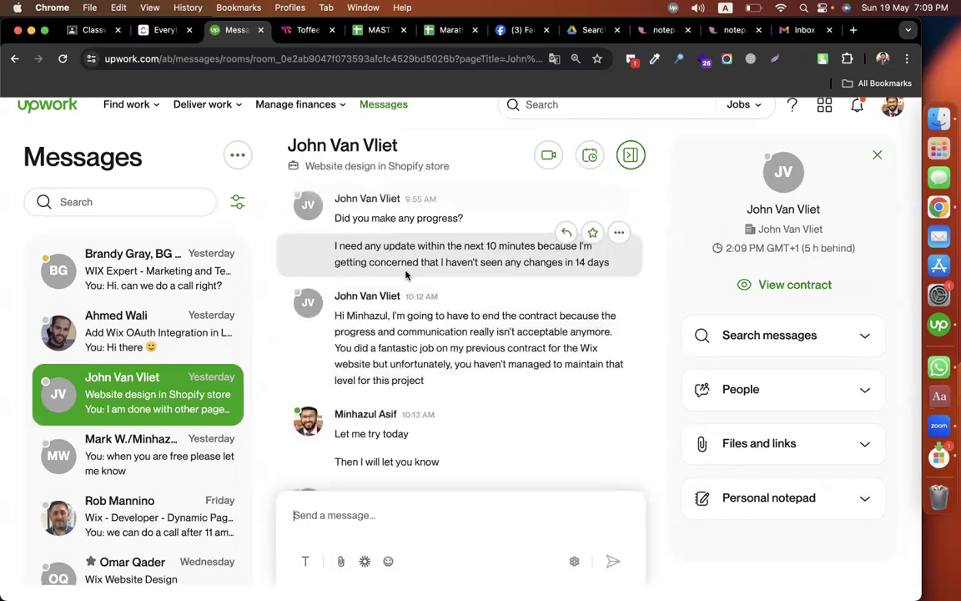
Step: Open the Shopify project's contract and examine its project price and milestone timeline
click(789, 287)
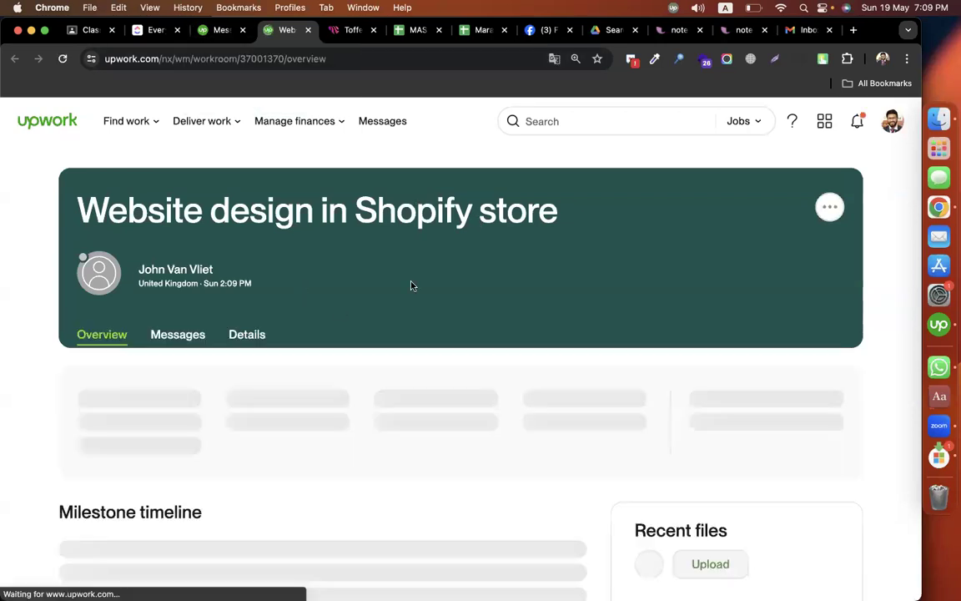
scroll(410, 285, down, 3)
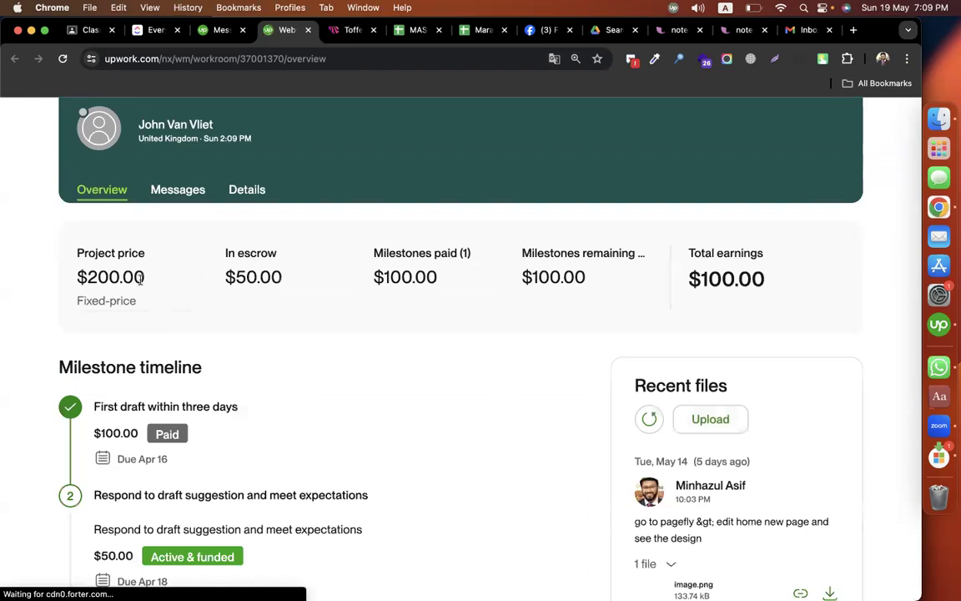
drag(48, 277, 148, 278)
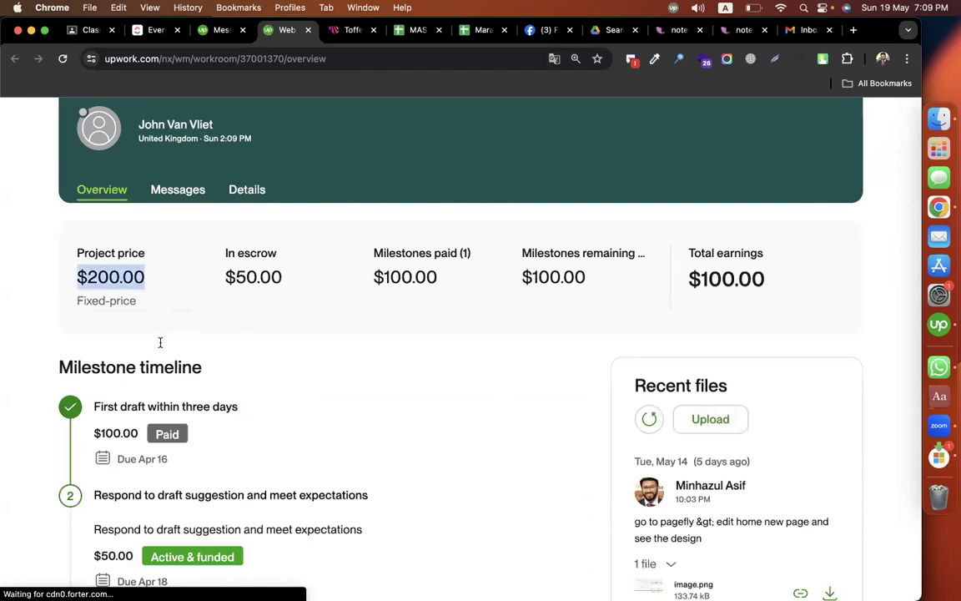
scroll(142, 344, down, 2)
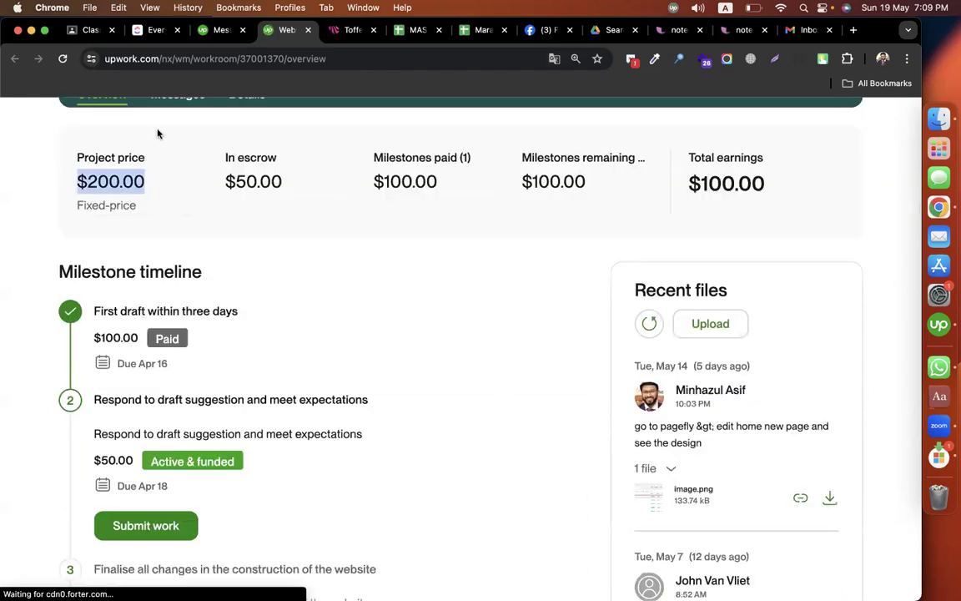
Step: Return to the Shopify project conversation and review the client's older messages back to the shared page image
key(ctrl+shift+Tab)
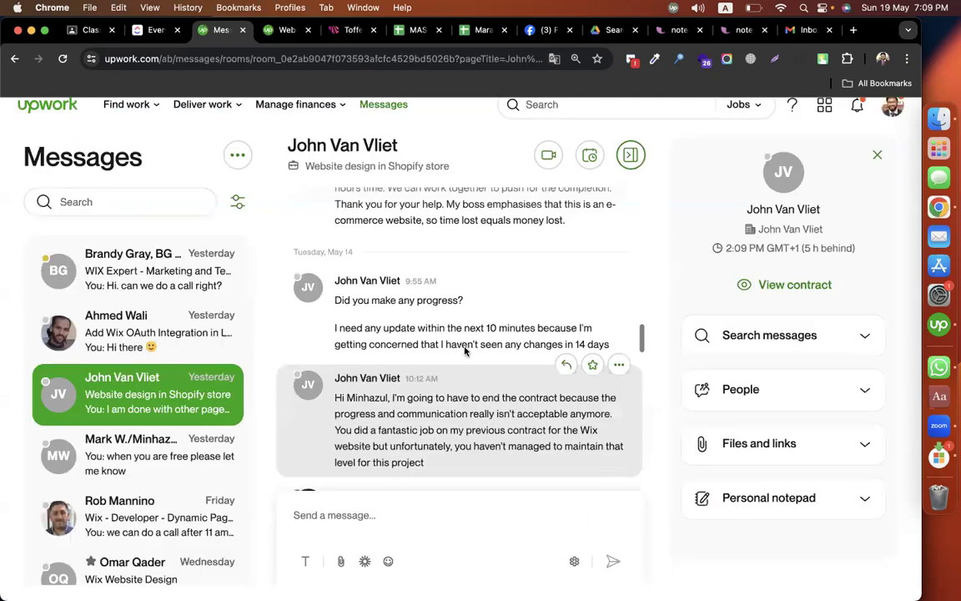
scroll(464, 350, up, 5)
scroll(464, 350, up, 3)
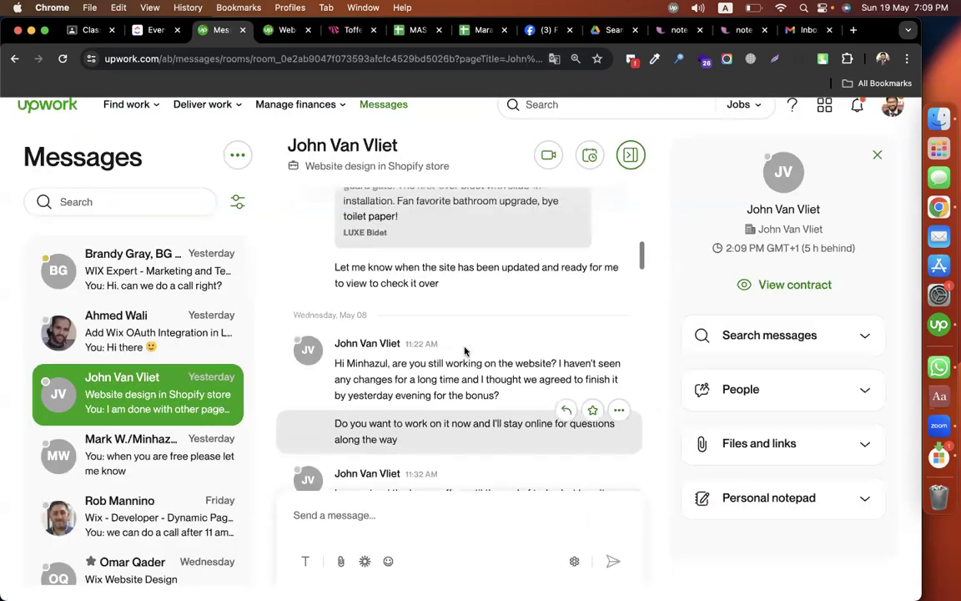
scroll(465, 350, up, 3)
scroll(522, 316, up, 3)
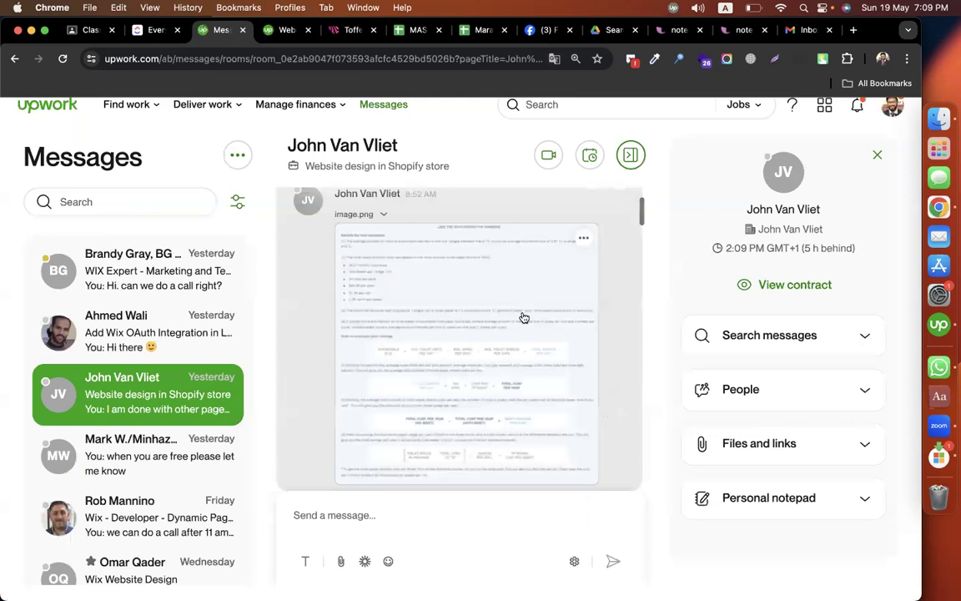
Step: Read the Shopify project conversation from the shared page image through the May 14 messages, highlighting part of the client's request for progress
scroll(509, 318, up, 2)
scroll(471, 305, down, 5)
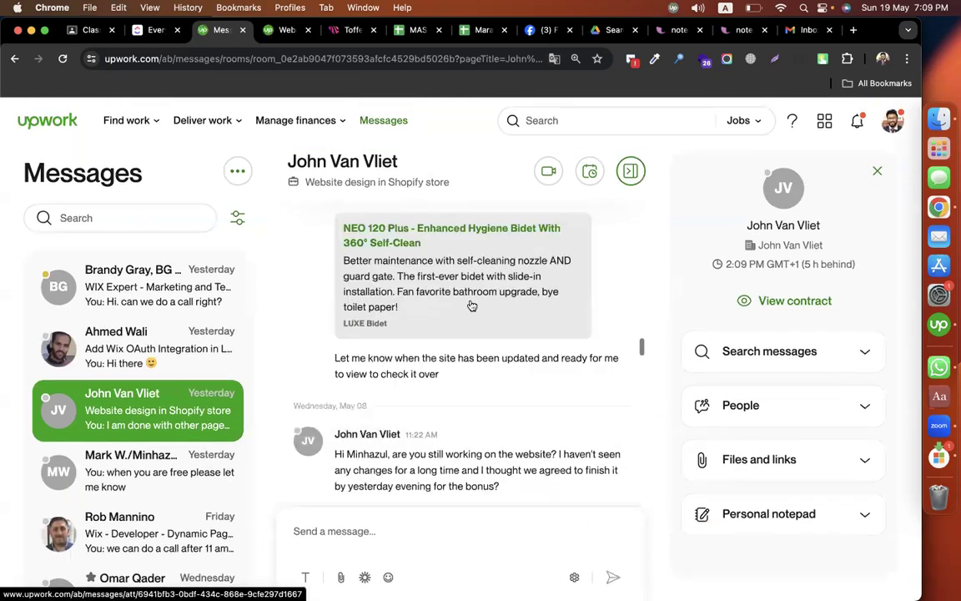
scroll(471, 306, down, 2)
scroll(471, 306, down, 3)
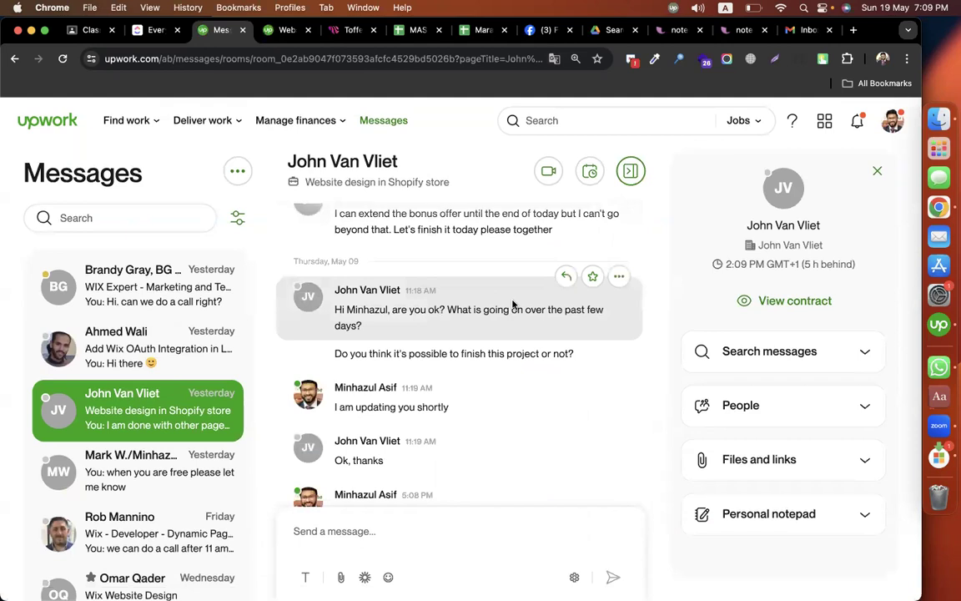
scroll(513, 306, down, 3)
scroll(513, 305, down, 2)
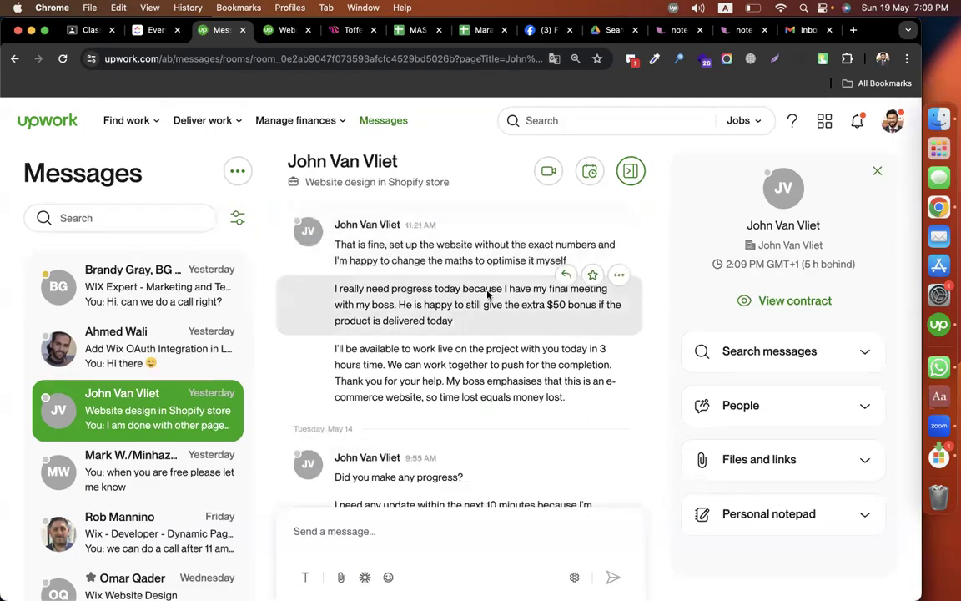
drag(378, 290, 487, 293)
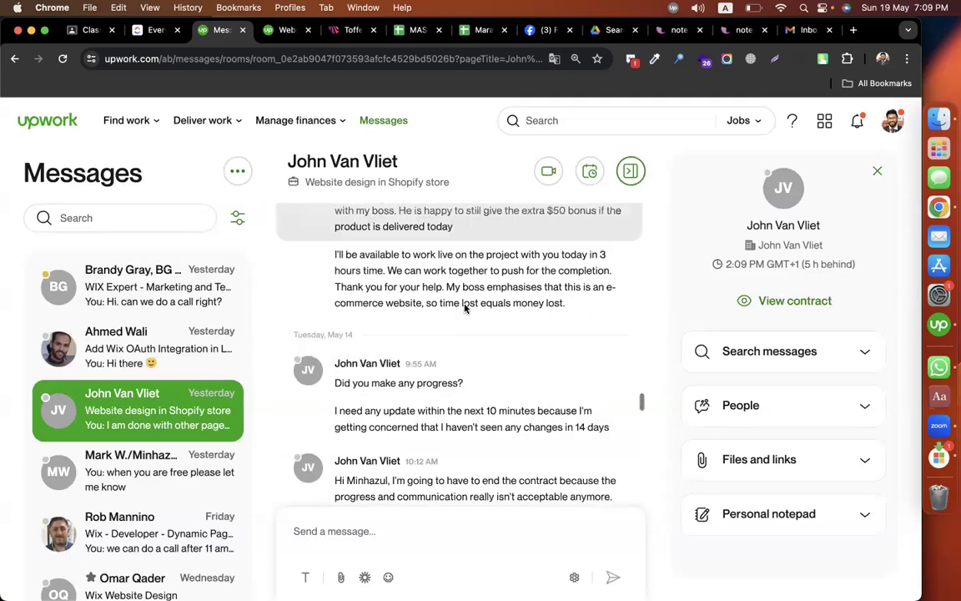
scroll(465, 308, down, 3)
scroll(465, 308, down, 7)
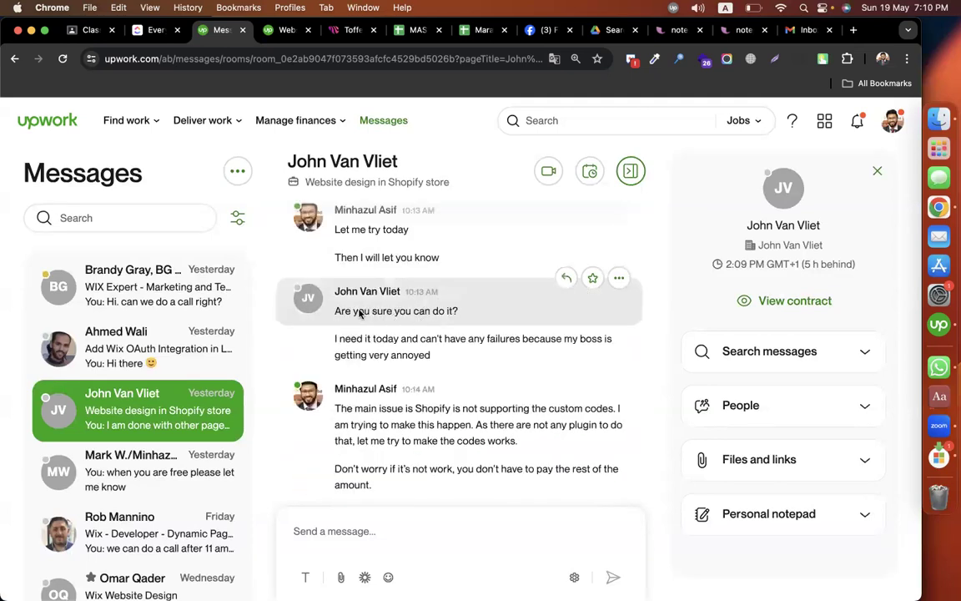
scroll(355, 313, down, 3)
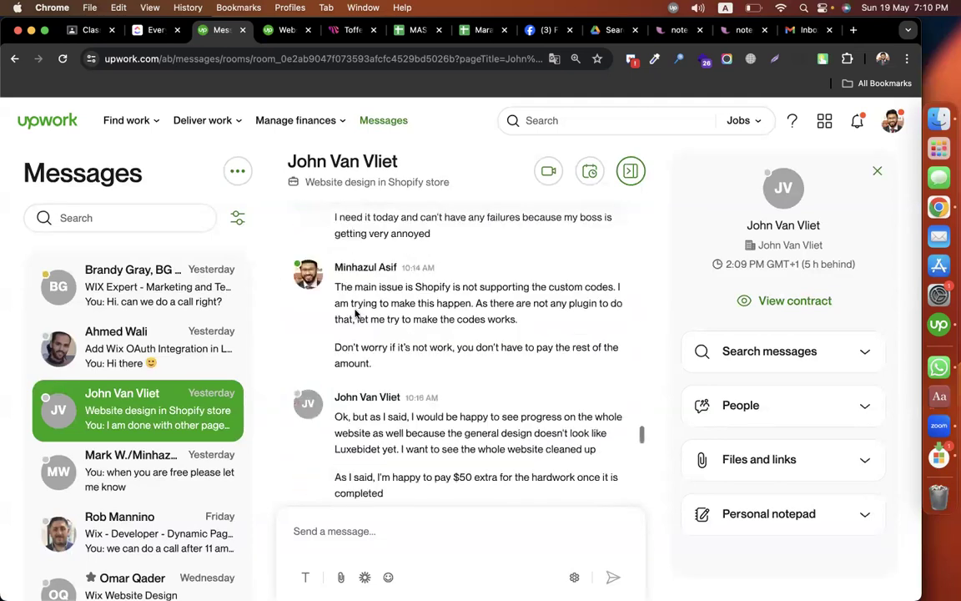
Step: Go back to the shared page image in the conversation and open the luxebidet.com neo-120-plus link below it
scroll(356, 312, down, 5)
scroll(431, 317, down, 5)
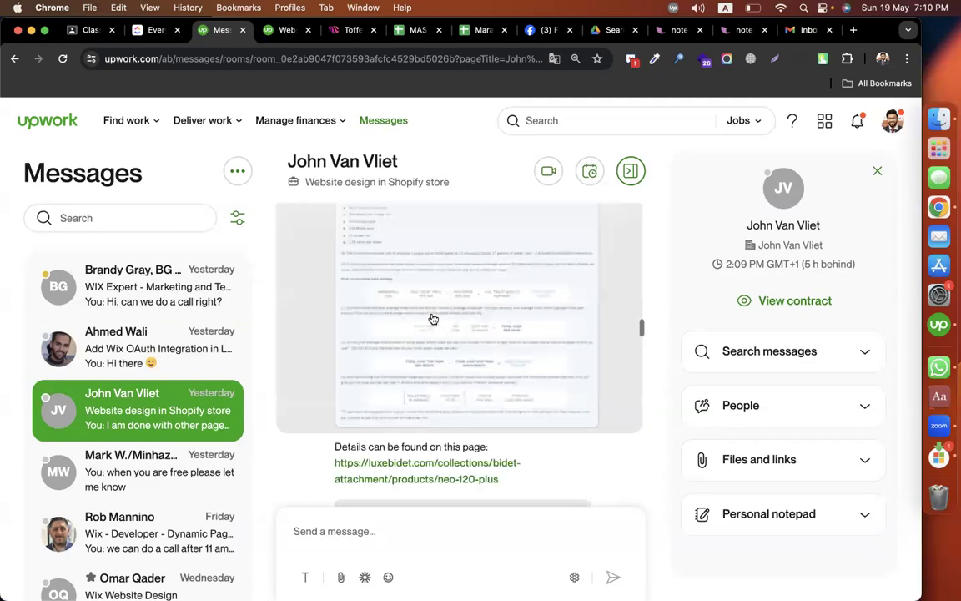
scroll(429, 318, down, 2)
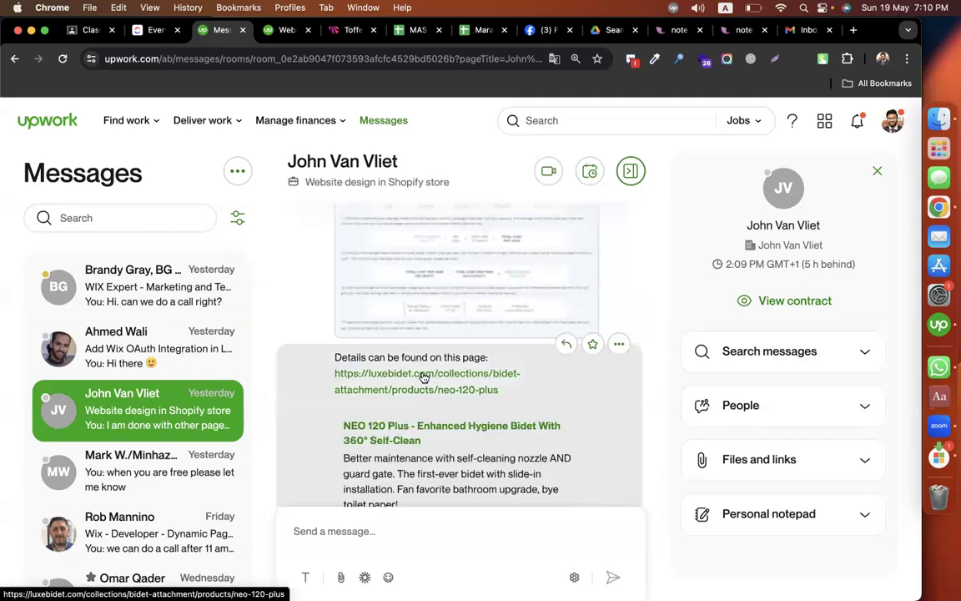
click(418, 373)
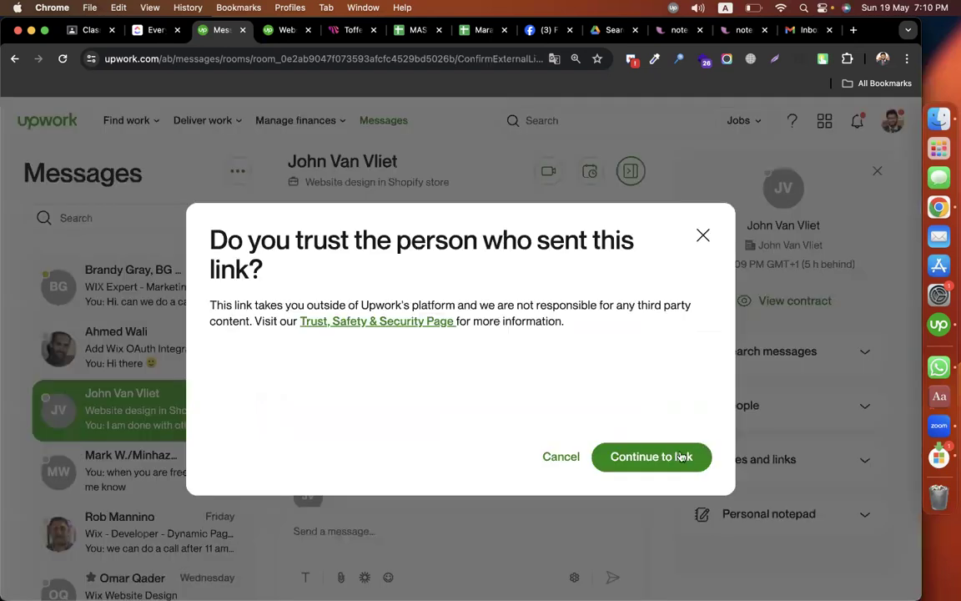
click(680, 456)
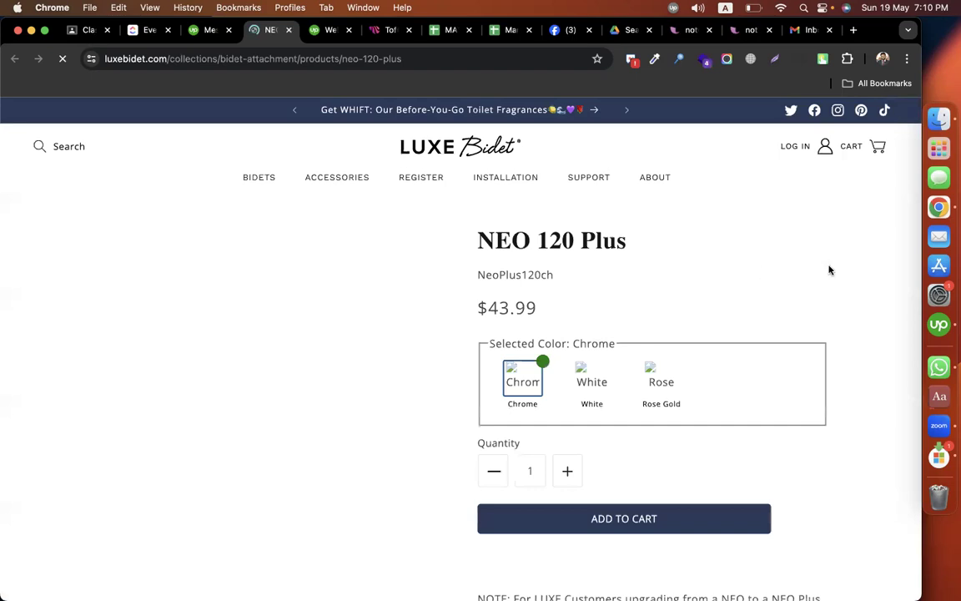
Step: Examine the NEO 120 Plus product page down to the savings calculator under Why Own a Bidet?
scroll(830, 269, down, 4)
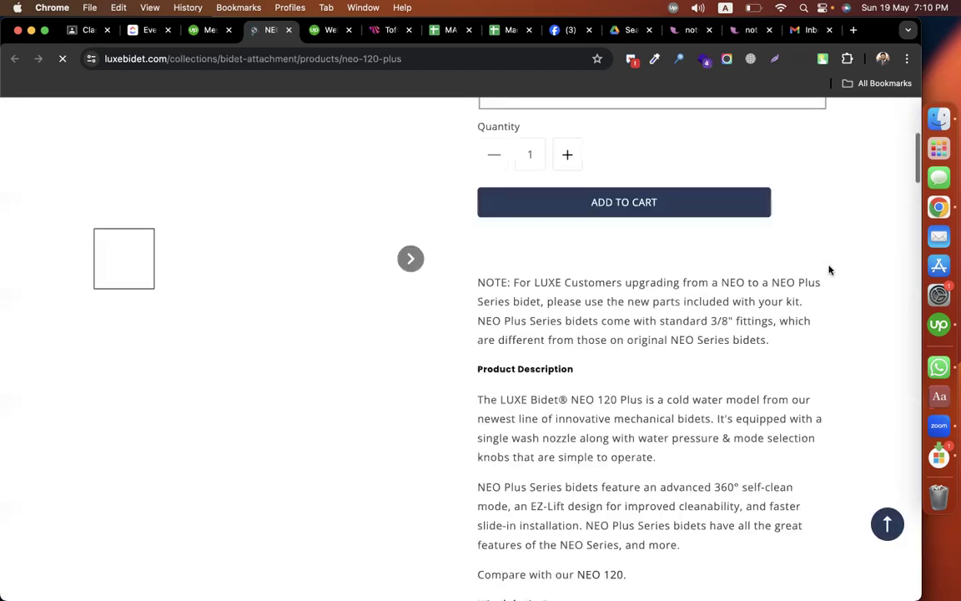
scroll(829, 269, down, 5)
scroll(829, 269, up, 6)
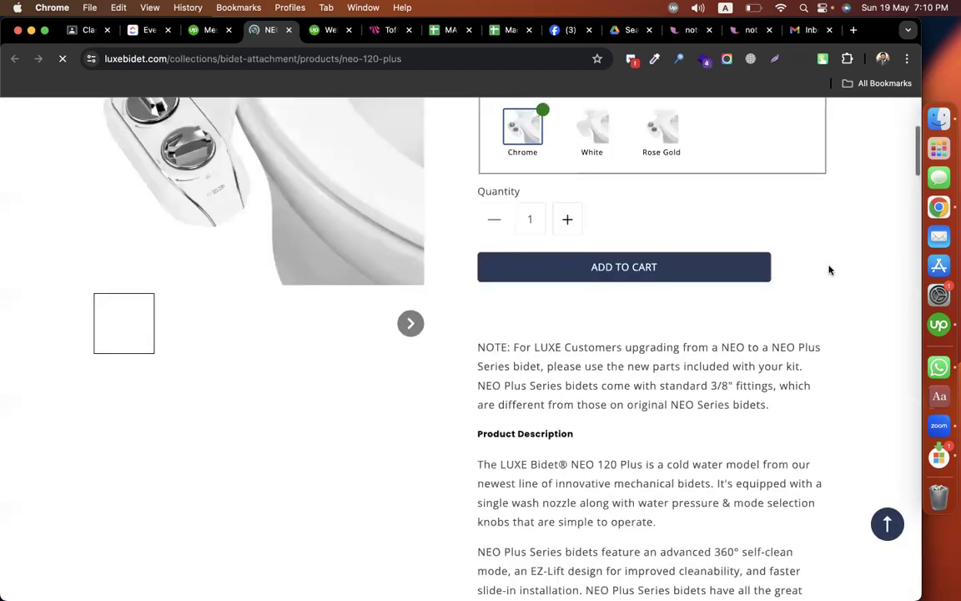
scroll(829, 270, down, 6)
scroll(829, 269, down, 5)
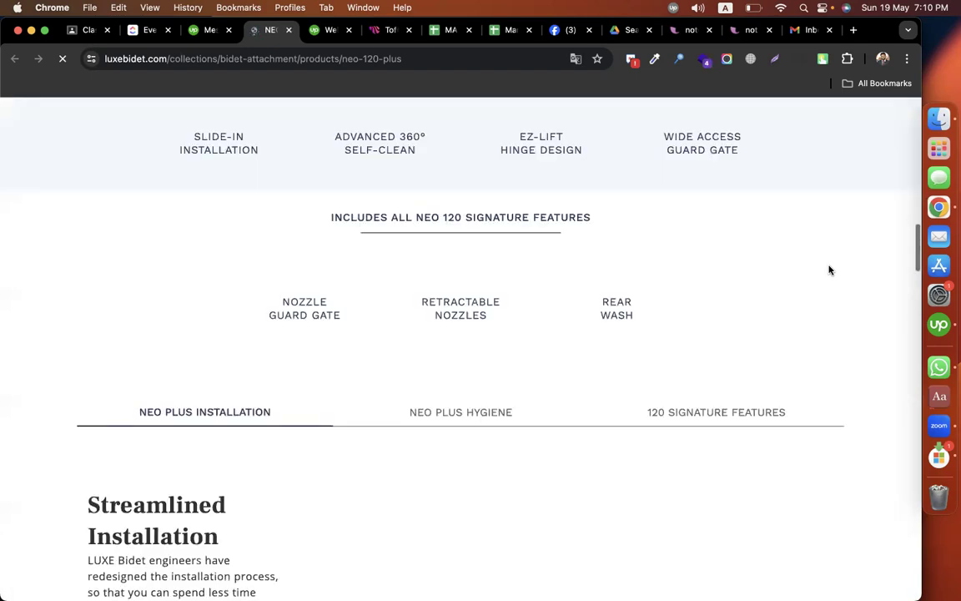
scroll(718, 270, down, 5)
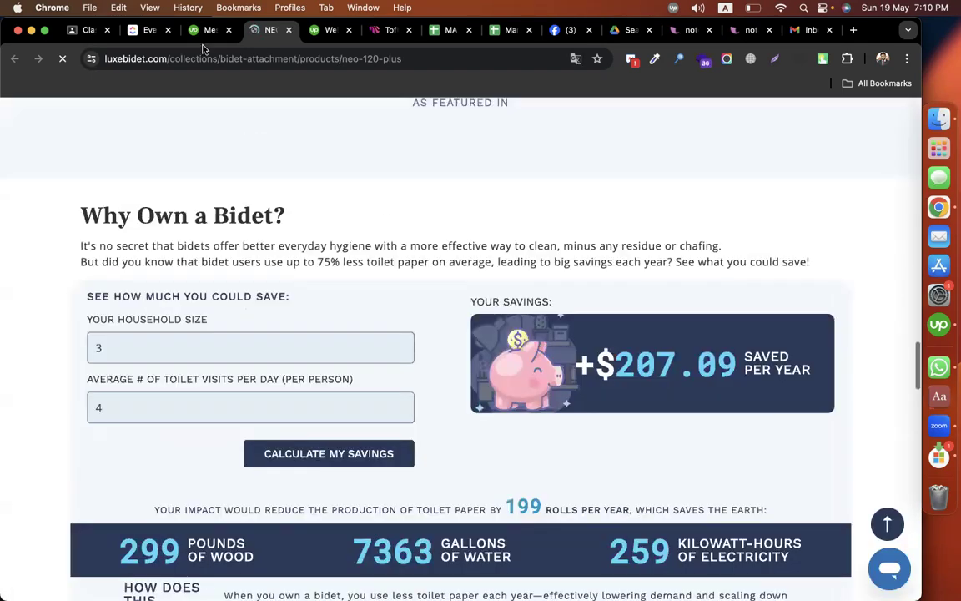
Step: Return to the Shopify project conversation and read the May messages through the home page design update
click(206, 30)
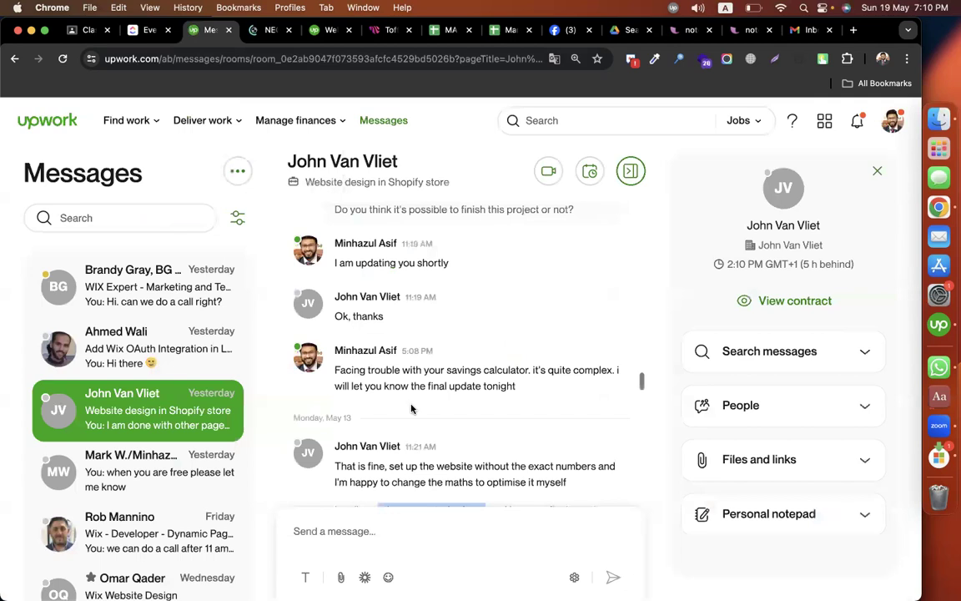
scroll(392, 363, down, 2)
scroll(402, 359, down, 5)
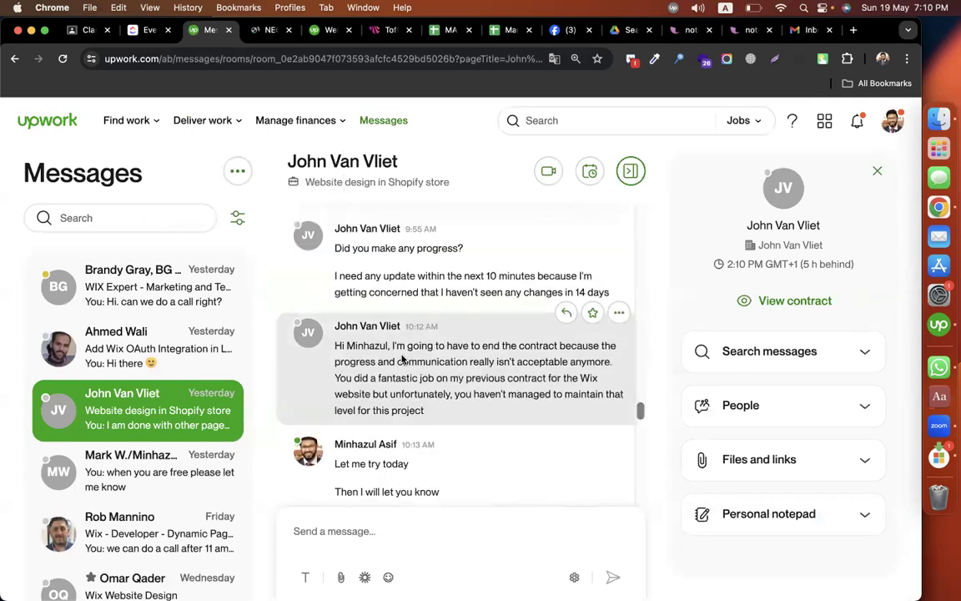
scroll(402, 358, down, 3)
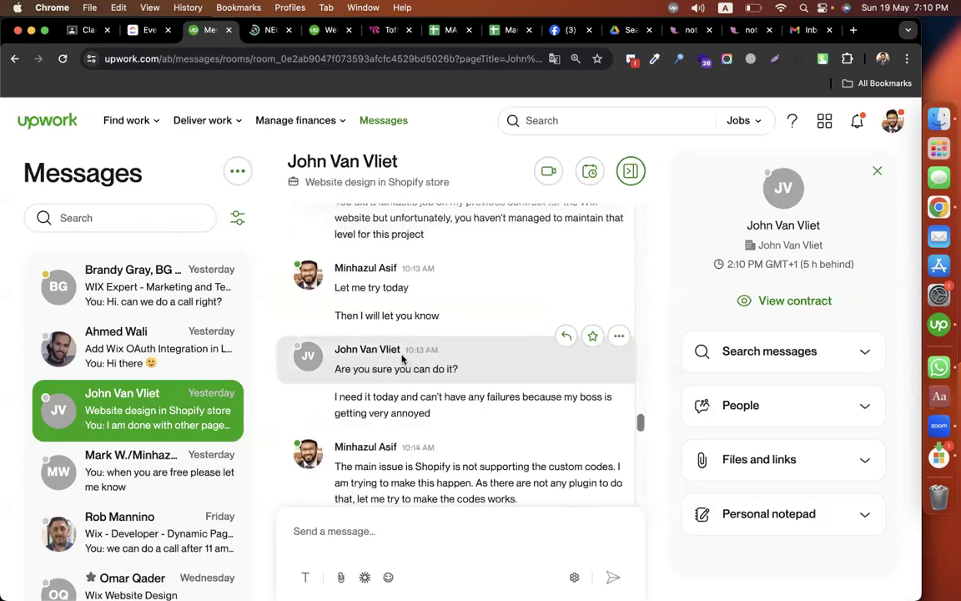
scroll(402, 359, down, 4)
scroll(402, 358, down, 2)
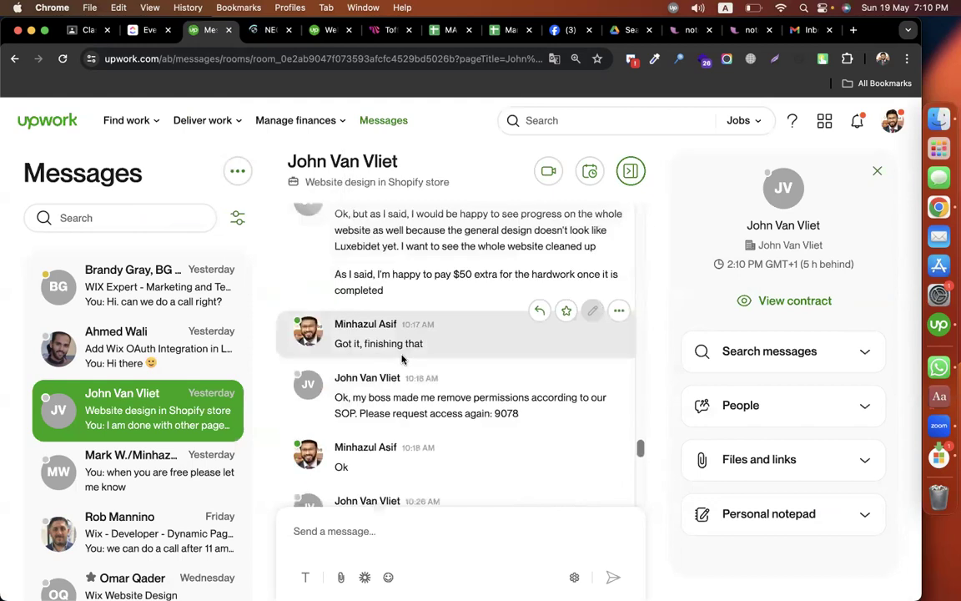
scroll(402, 359, down, 3)
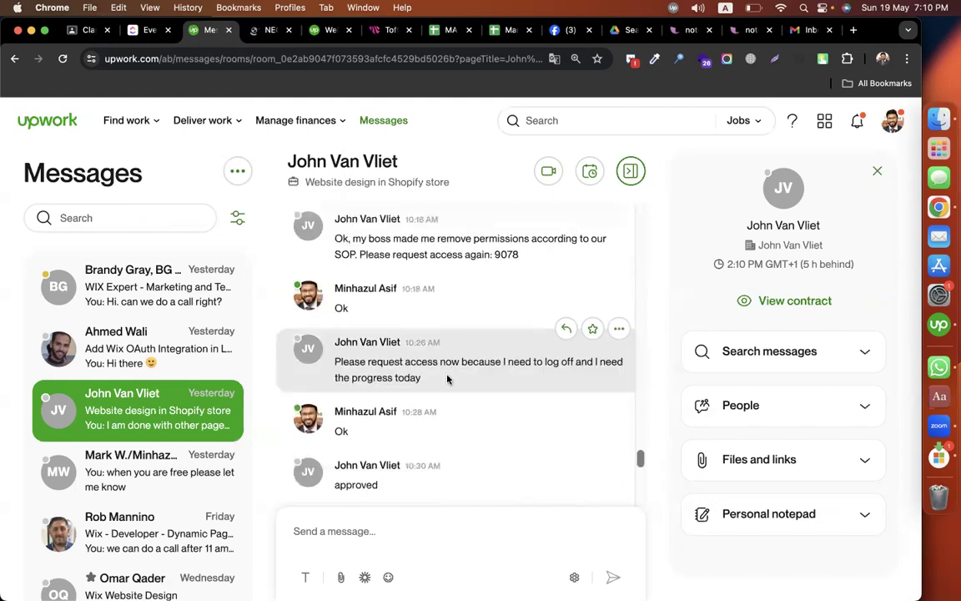
scroll(447, 380, down, 3)
scroll(447, 380, down, 3)
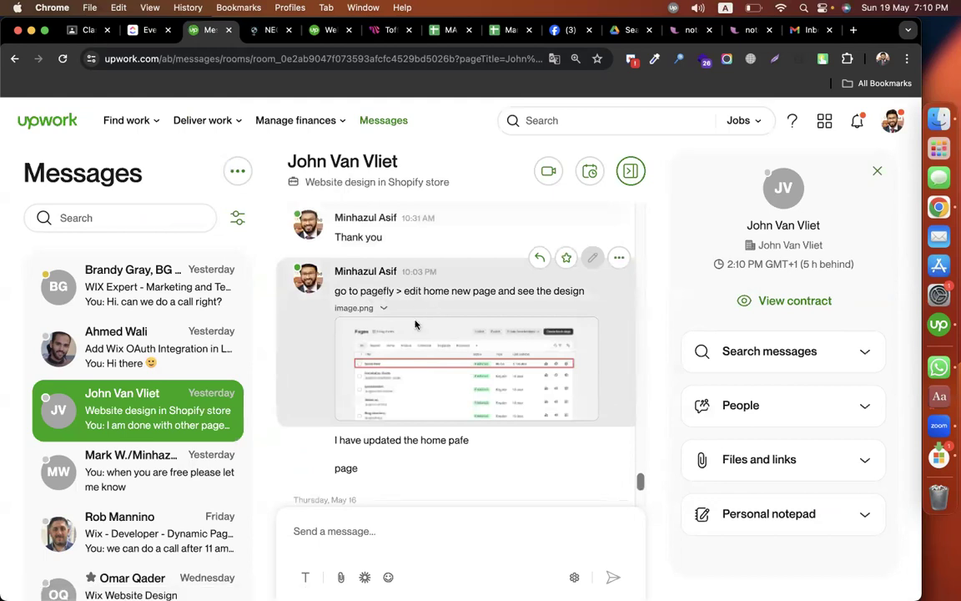
Step: Highlight the word pagefly, the client's May 16 home page feedback, and the closing message about the other pages
double_click(376, 292)
scroll(383, 315, down, 1)
scroll(374, 317, down, 1)
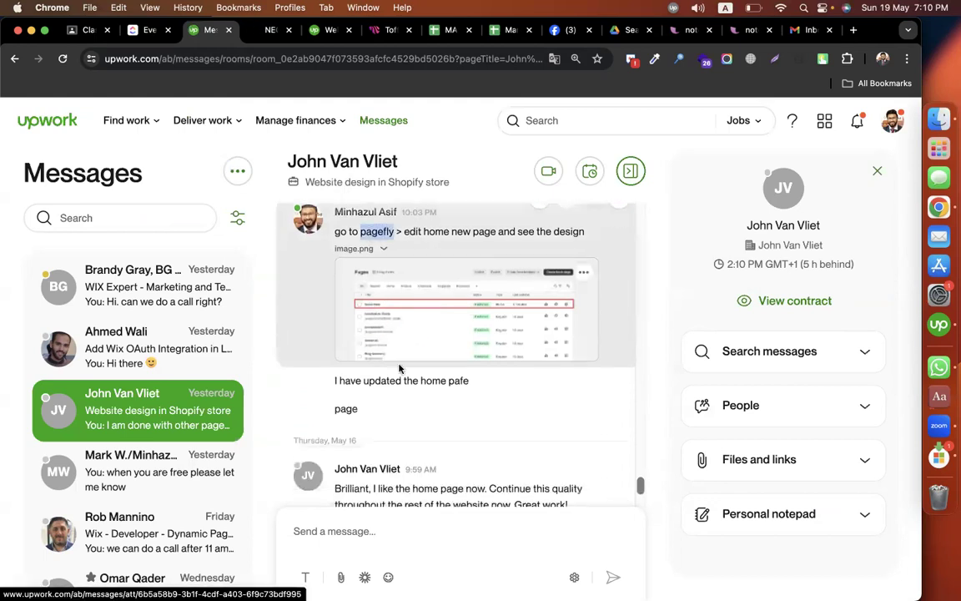
scroll(350, 351, down, 3)
double_click(345, 355)
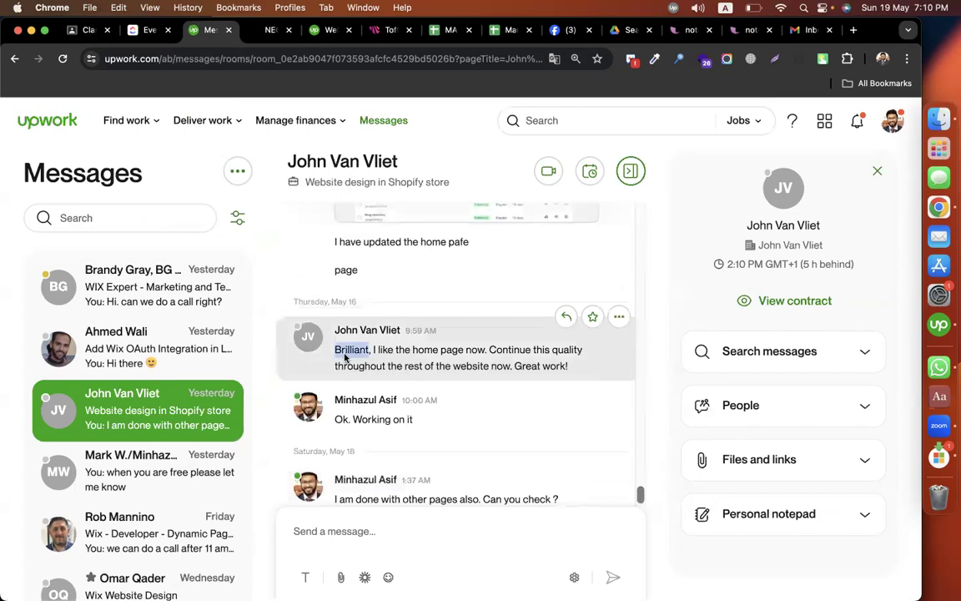
drag(374, 350, 581, 376)
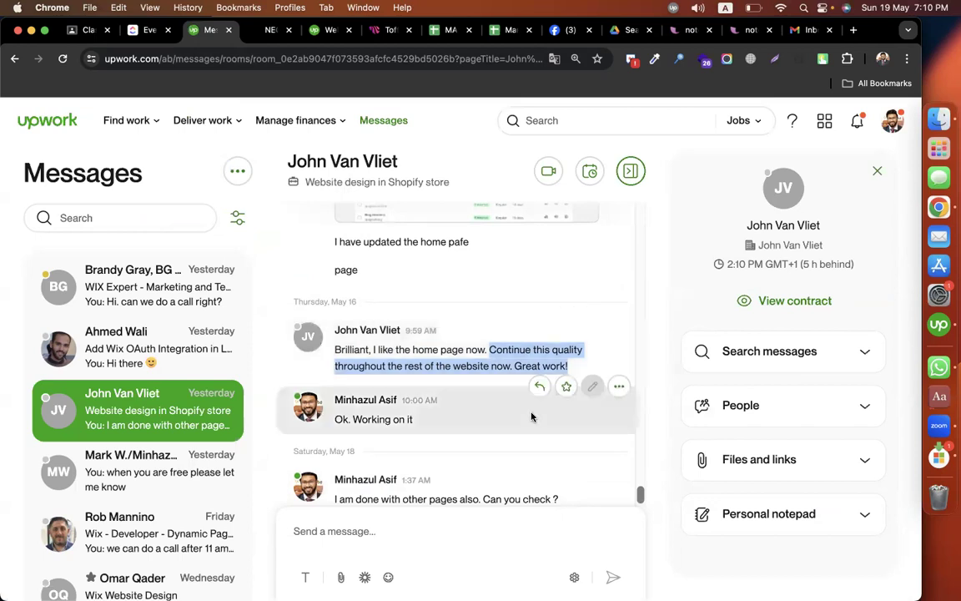
scroll(473, 418, down, 1)
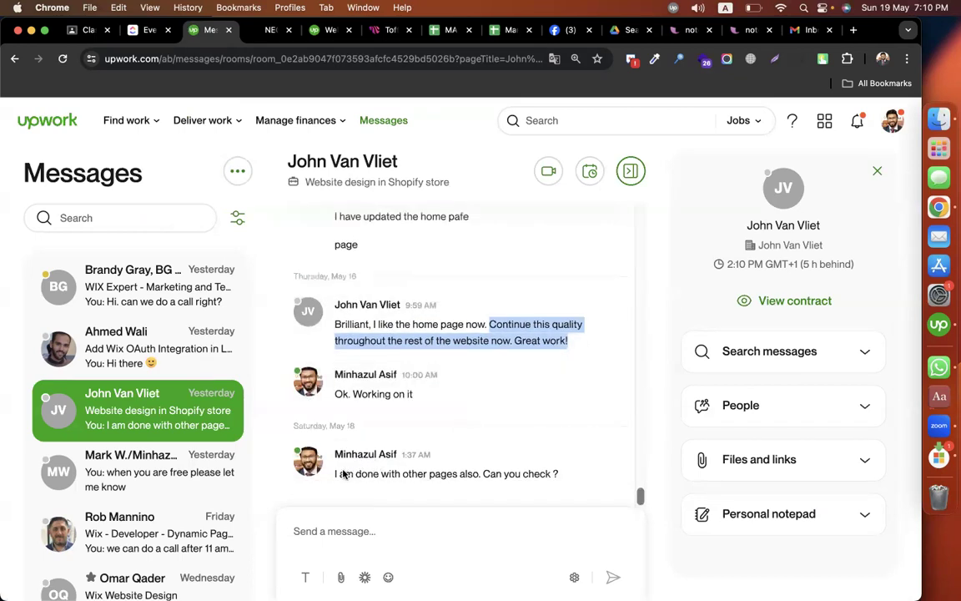
drag(550, 473, 345, 473)
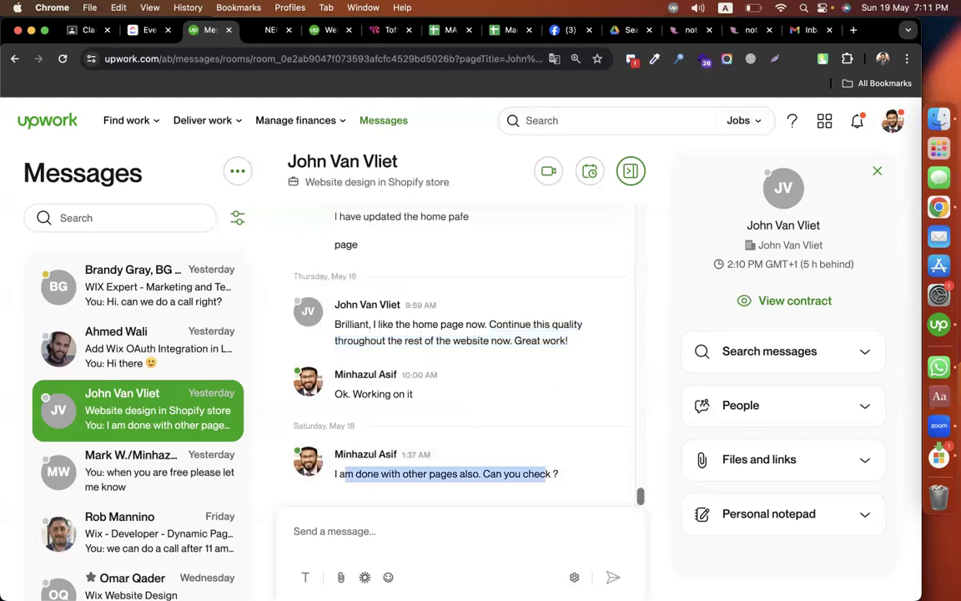
Step: Switch to Google Classroom and expand the assignment - gempages complete website under Episode-07 in the CMBD-258 classwork
click(84, 31)
scroll(620, 403, down, 3)
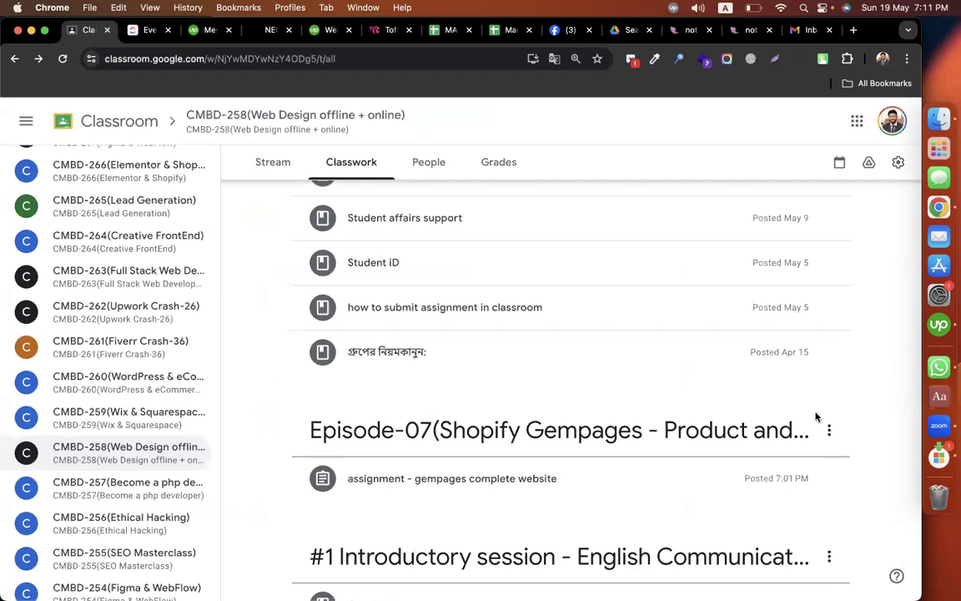
click(705, 489)
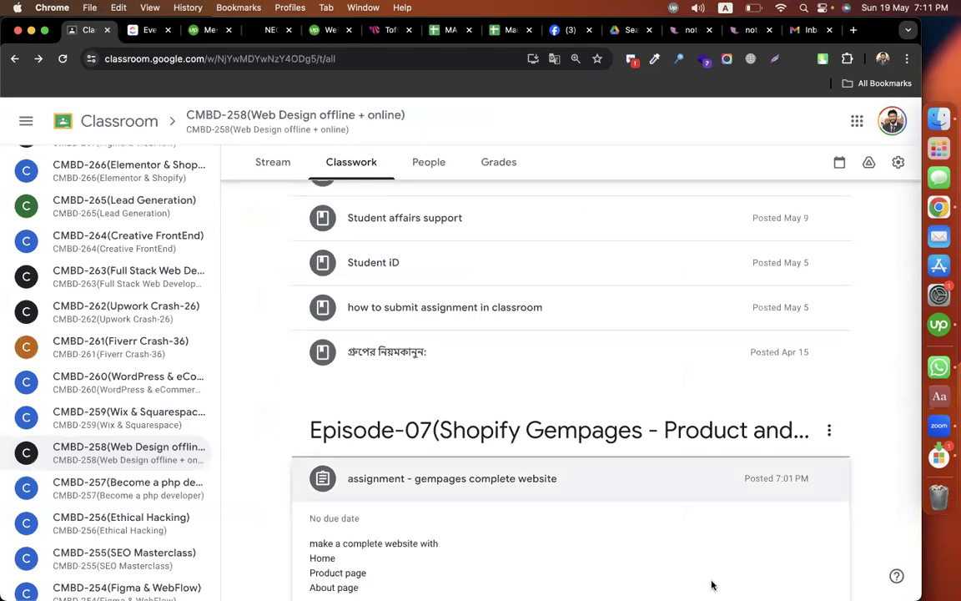